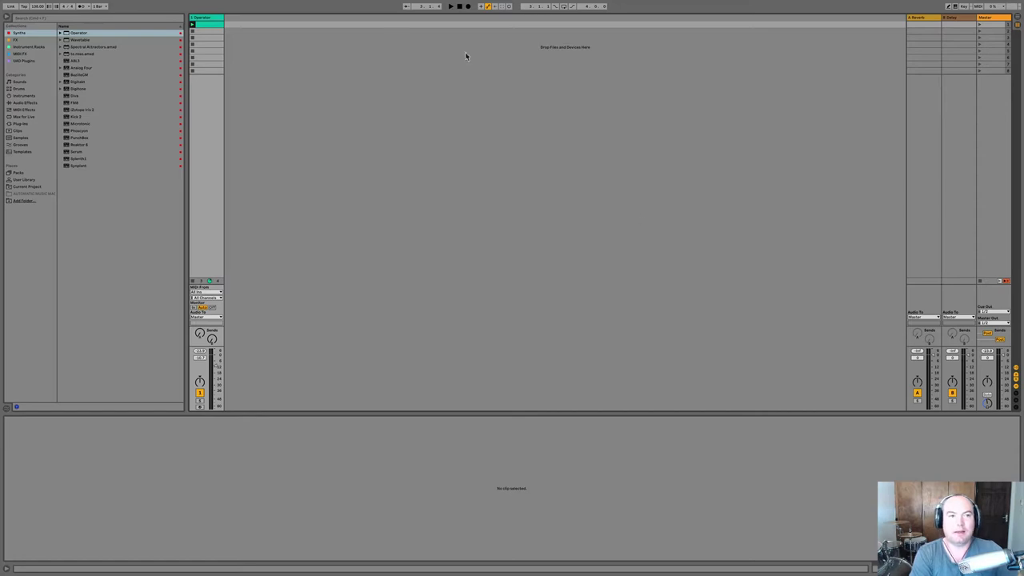
Show the Operator track's devices and the notes of its clip, and play the clip to hear it.
{"action": "mouse_move", "coordinate": [232, 29]}
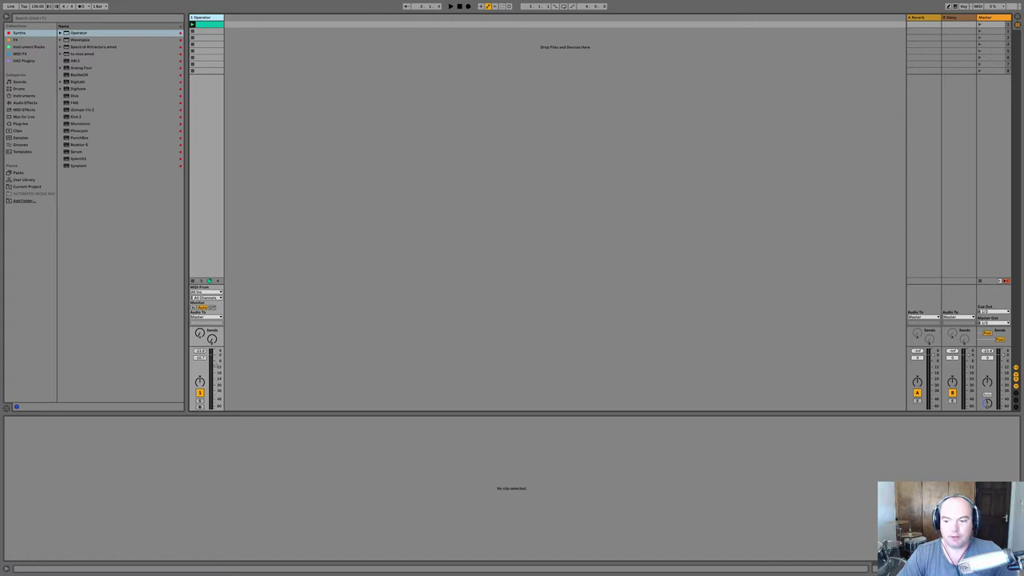
{"action": "key", "text": "shift+Tab"}
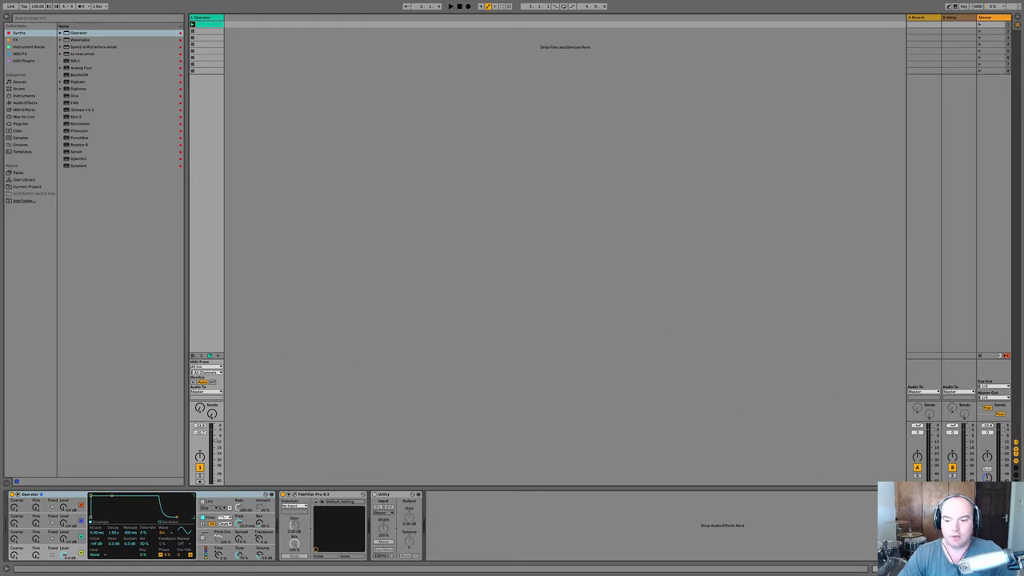
{"action": "left_click", "coordinate": [900, 568]}
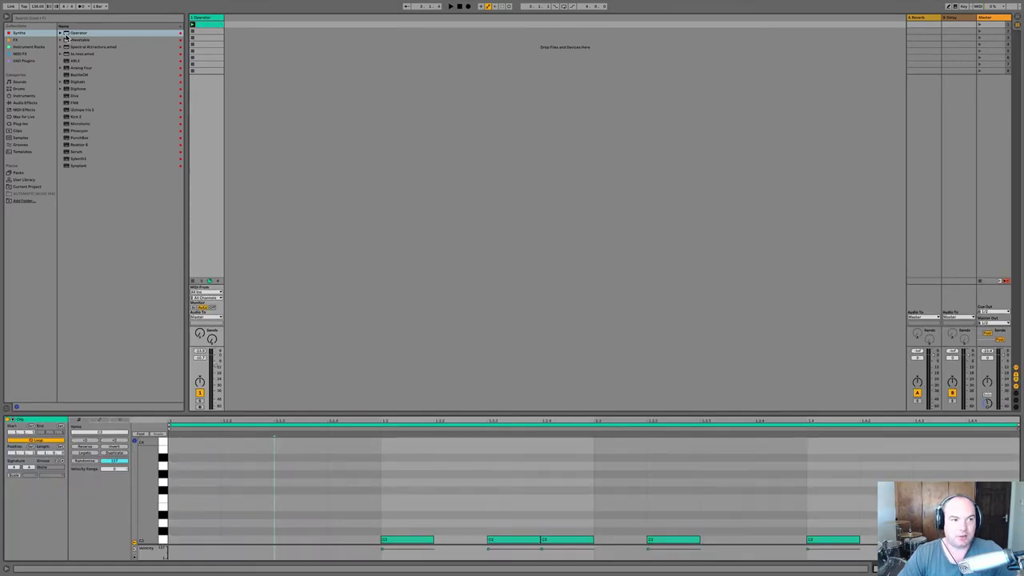
{"action": "left_click", "coordinate": [81, 11]}
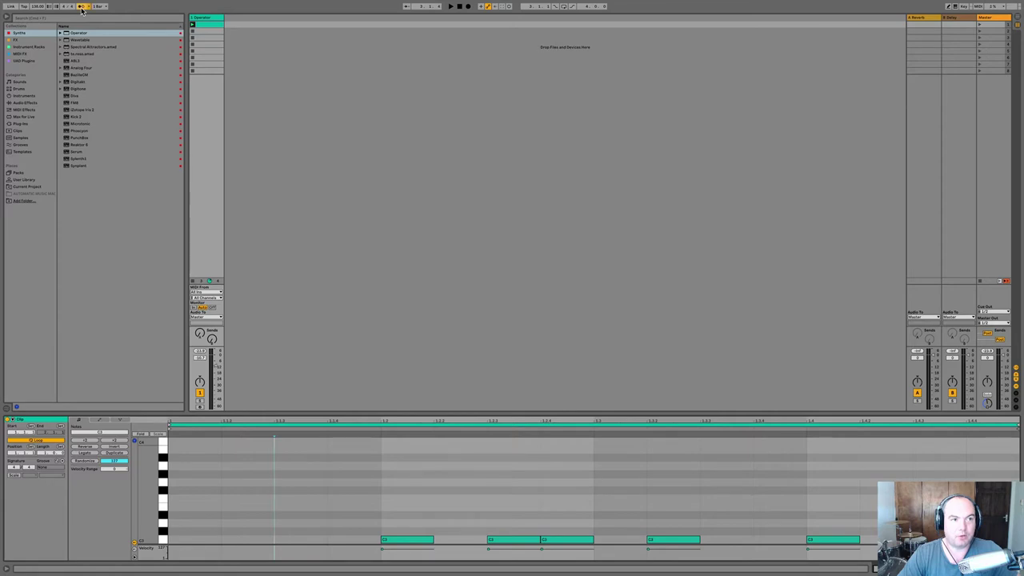
{"action": "key", "text": "space"}
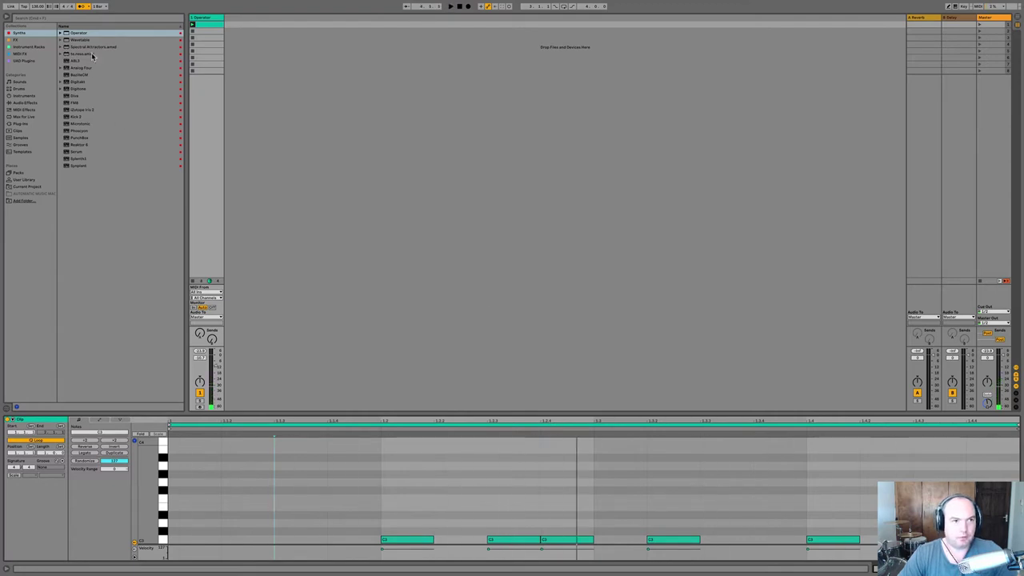
{"action": "left_click", "coordinate": [201, 19]}
{"action": "key", "text": "space"}
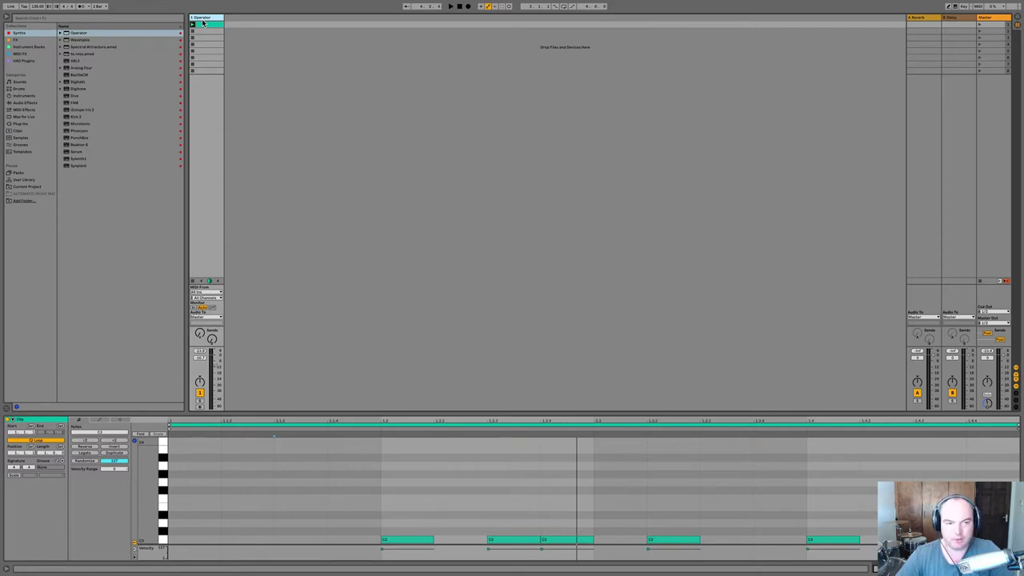
Insert three audio tracks and one MIDI track after the Operator track.
{"action": "key", "text": "ctrl+t"}
{"action": "key", "text": "ctrl+t"}
{"action": "key", "text": "ctrl+t"}
{"action": "key", "text": "ctrl+shift+t"}
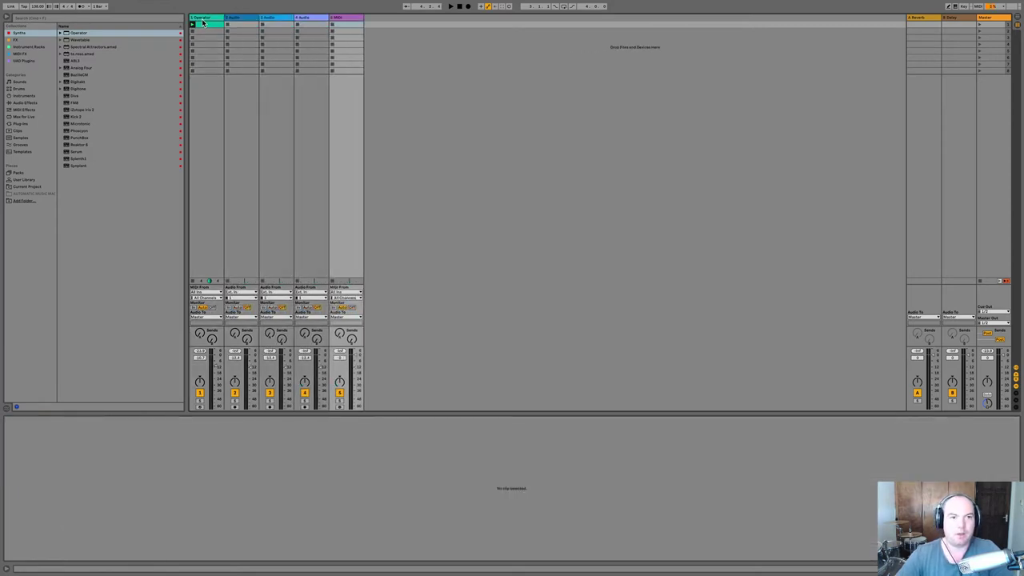
Delete the three new audio tracks and move the empty MIDI track ahead of the Operator track.
{"action": "left_click", "coordinate": [240, 20]}
{"action": "key", "text": "Delete"}
{"action": "key", "text": "Delete"}
{"action": "key", "text": "Delete"}
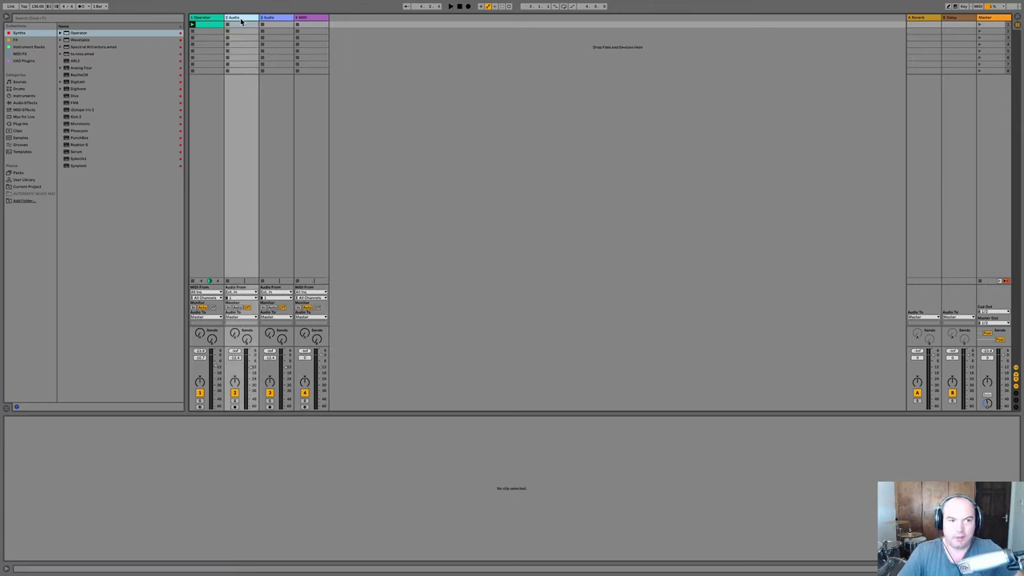
{"action": "left_click_drag", "start_coordinate": [252, 23], "coordinate": [193, 24]}
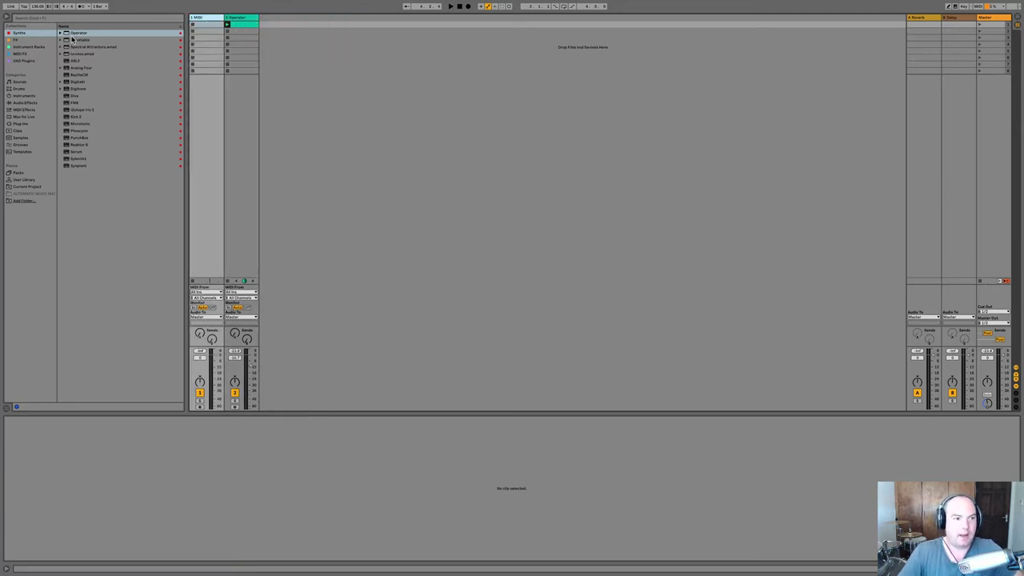
Load the Max for Live instrument DrumSynth Kick onto the empty MIDI track.
{"action": "left_click", "coordinate": [18, 41]}
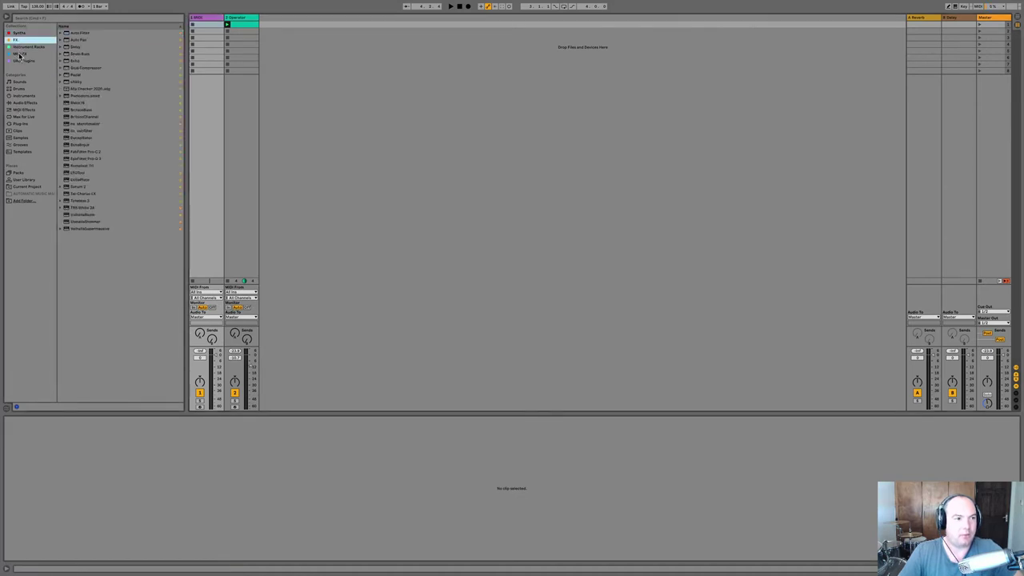
{"action": "left_click", "coordinate": [22, 110]}
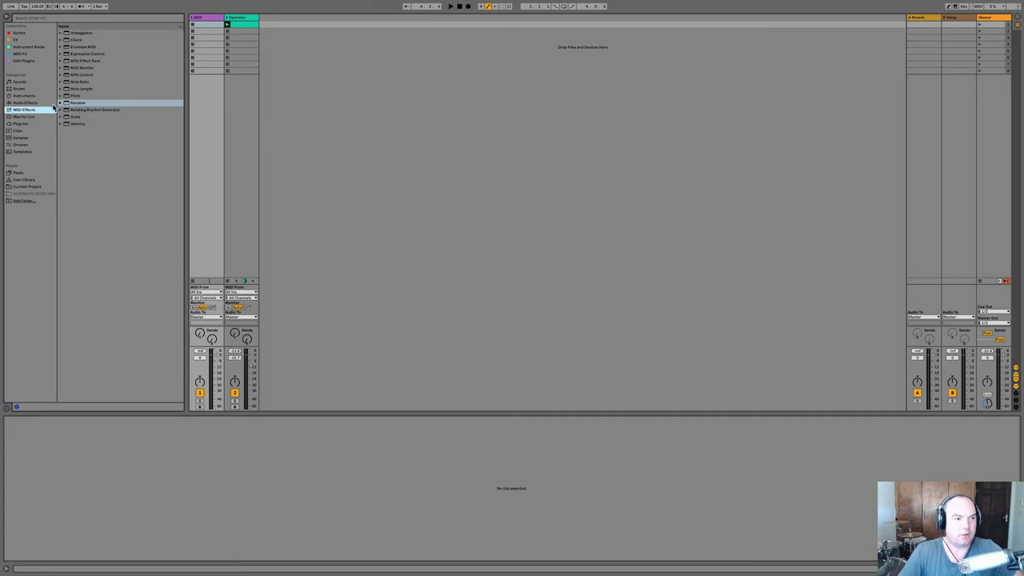
{"action": "left_click", "coordinate": [22, 117]}
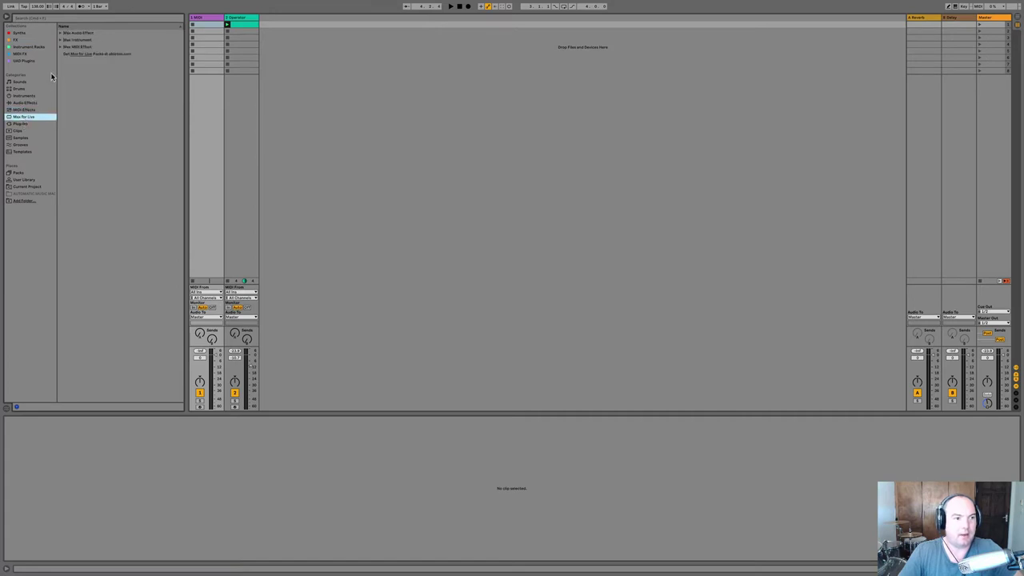
{"action": "left_click", "coordinate": [60, 48]}
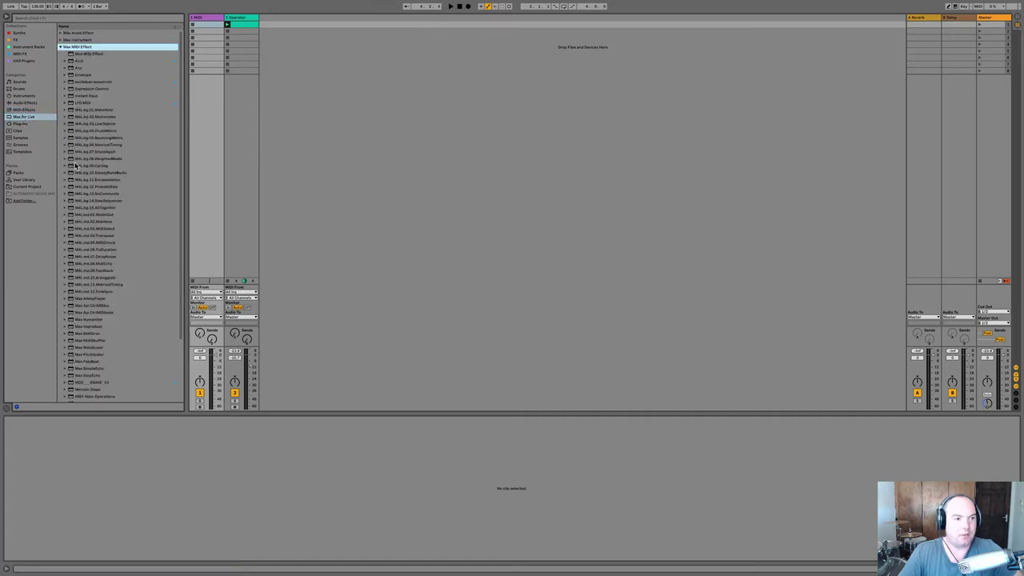
{"action": "scroll", "coordinate": [79, 282], "scroll_direction": "down", "scroll_amount": 5}
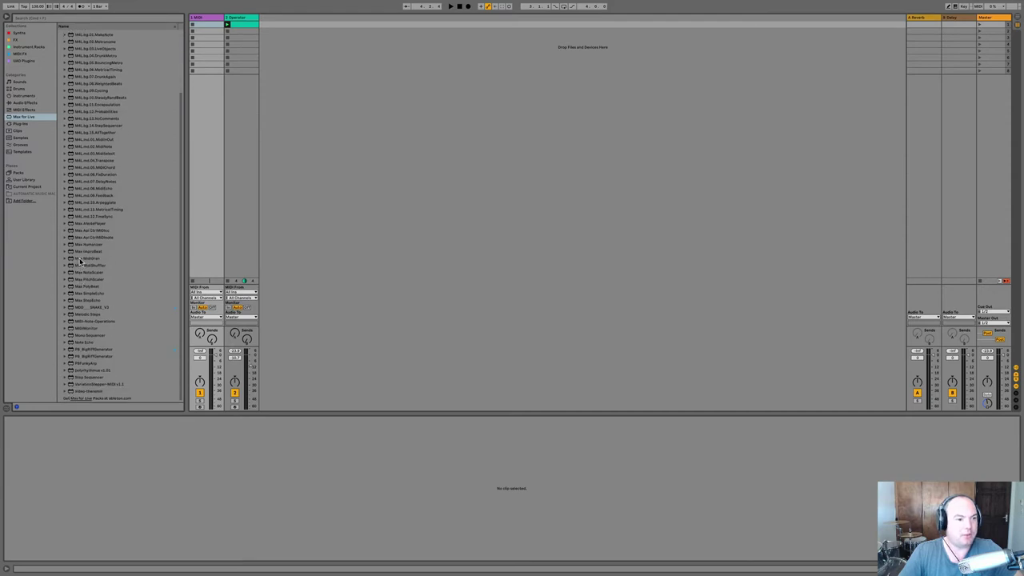
{"action": "scroll", "coordinate": [84, 240], "scroll_direction": "up", "scroll_amount": 5}
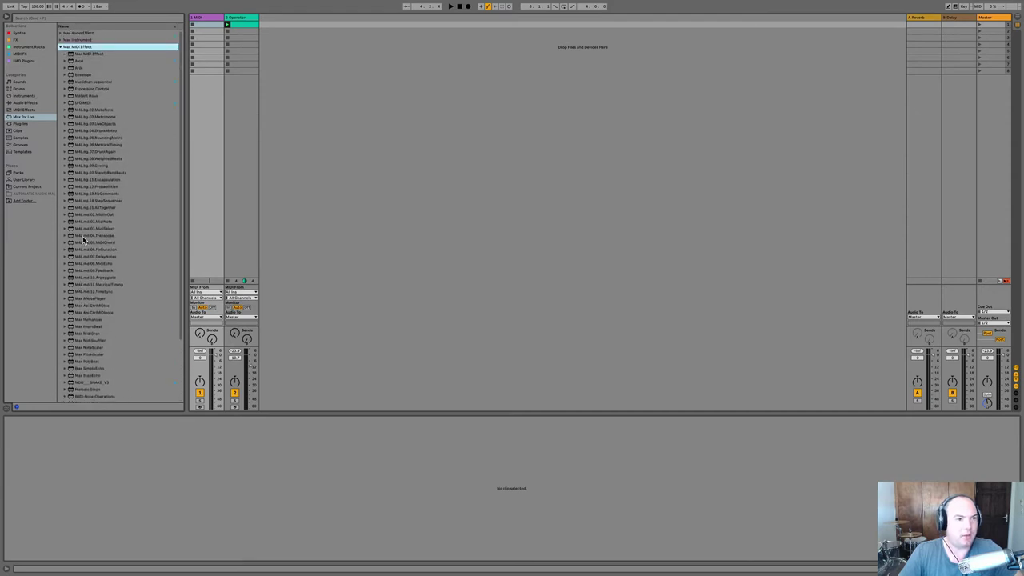
{"action": "left_click", "coordinate": [60, 40]}
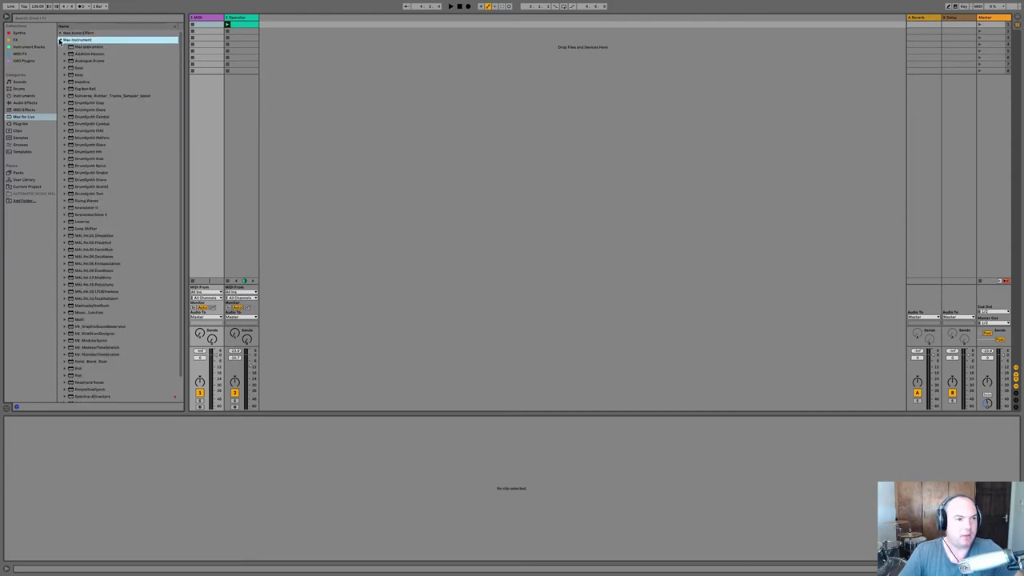
{"action": "left_click", "coordinate": [90, 159]}
{"action": "double_click", "coordinate": [90, 160]}
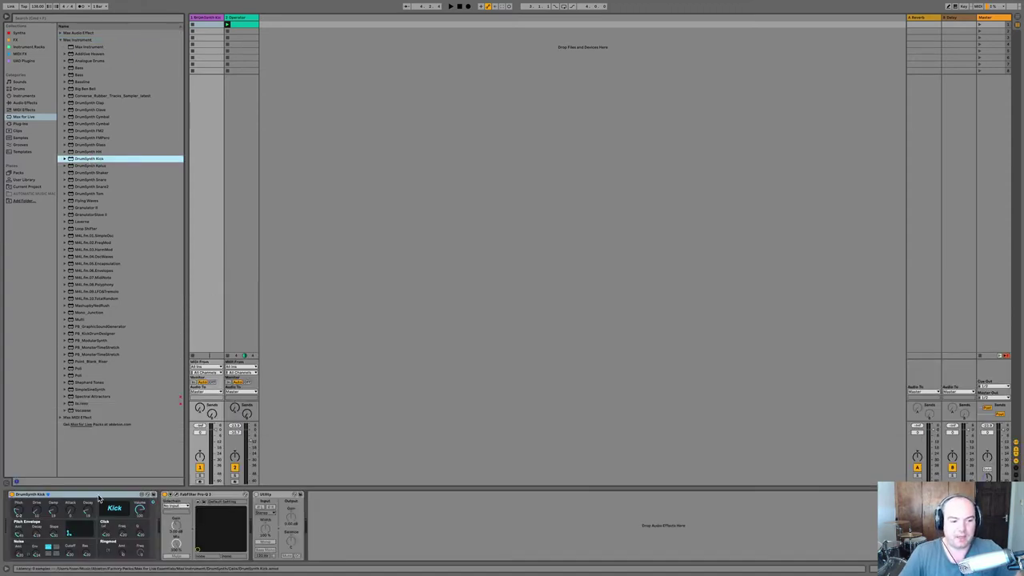
{"action": "left_click", "coordinate": [99, 497]}
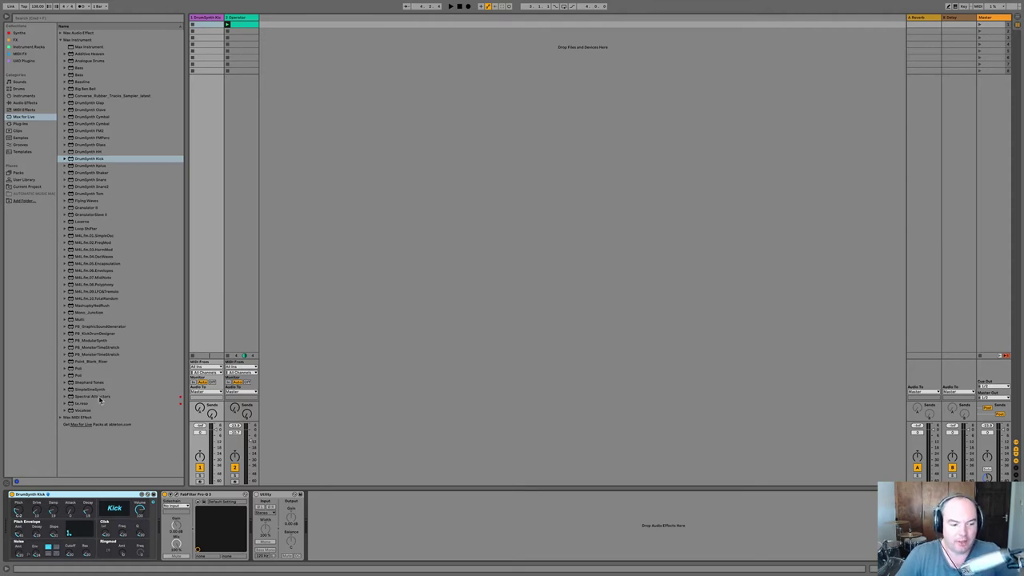
Create a MIDI clip in the kick track's first slot and draw a C3 note on each of the four beats.
{"action": "double_click", "coordinate": [202, 26]}
{"action": "key", "text": "shift+Tab"}
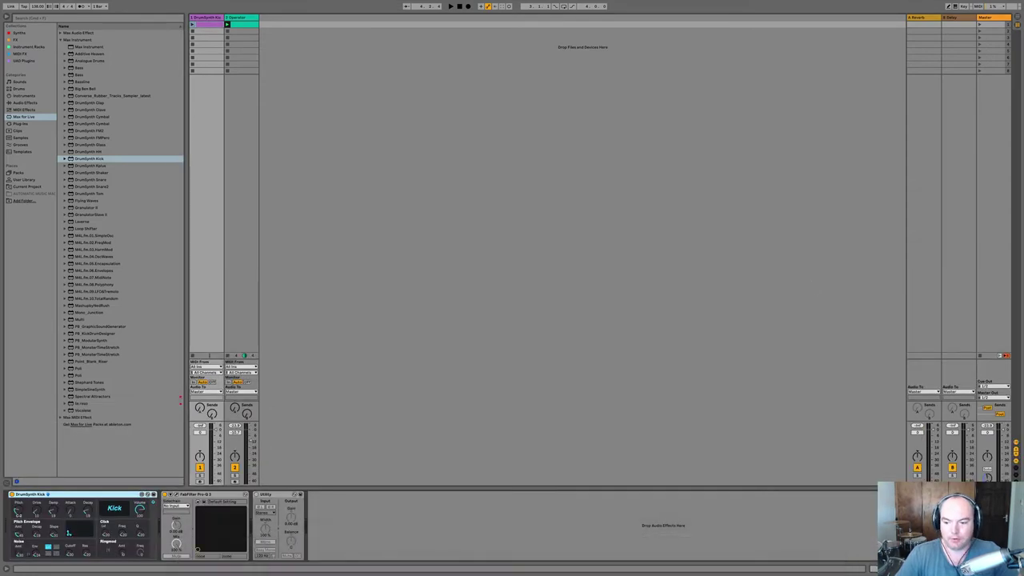
{"action": "key", "text": "shift+Tab"}
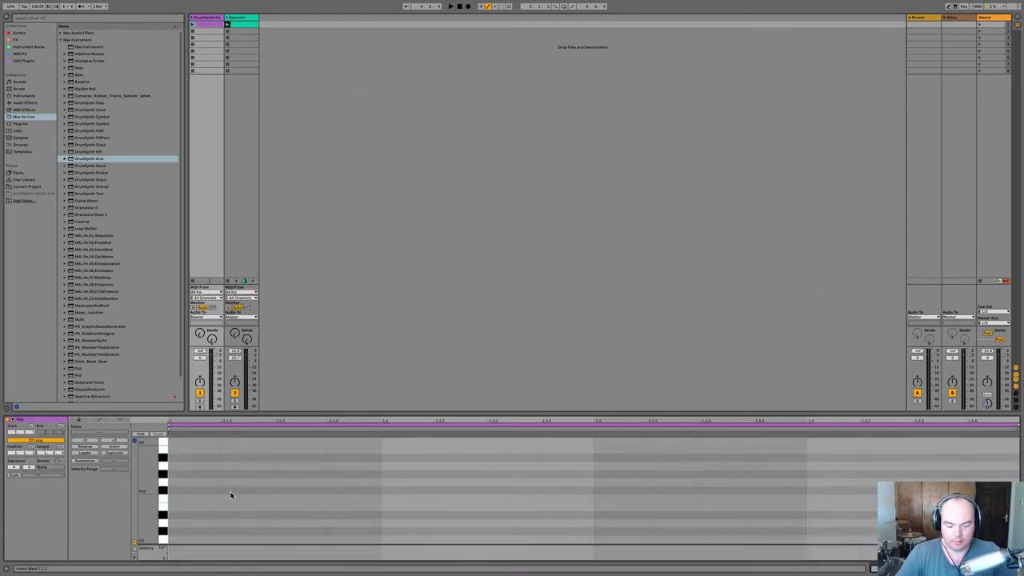
{"action": "key", "text": "b"}
{"action": "left_click", "coordinate": [197, 540]}
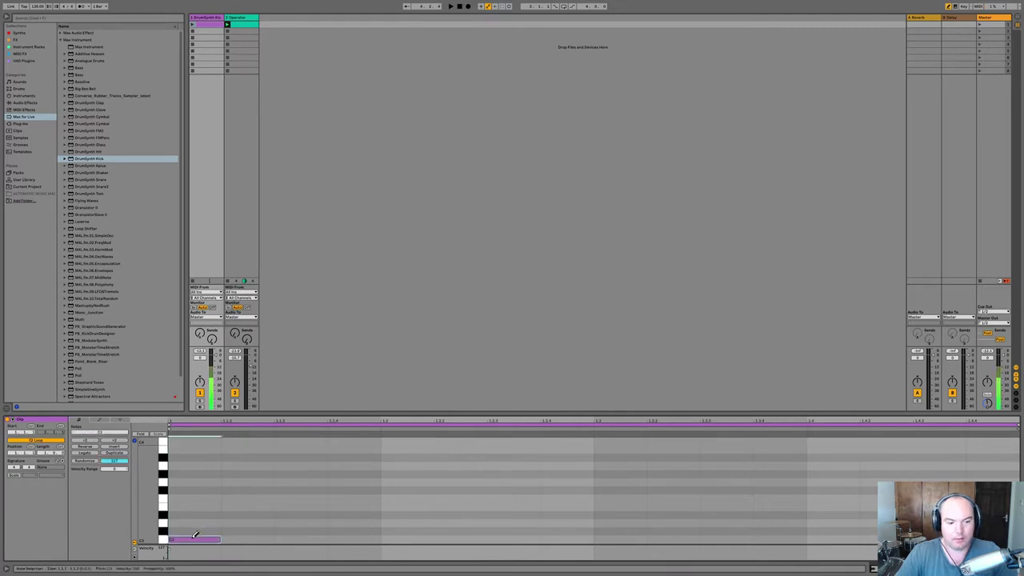
{"action": "left_click", "coordinate": [420, 540]}
{"action": "left_click", "coordinate": [628, 539]}
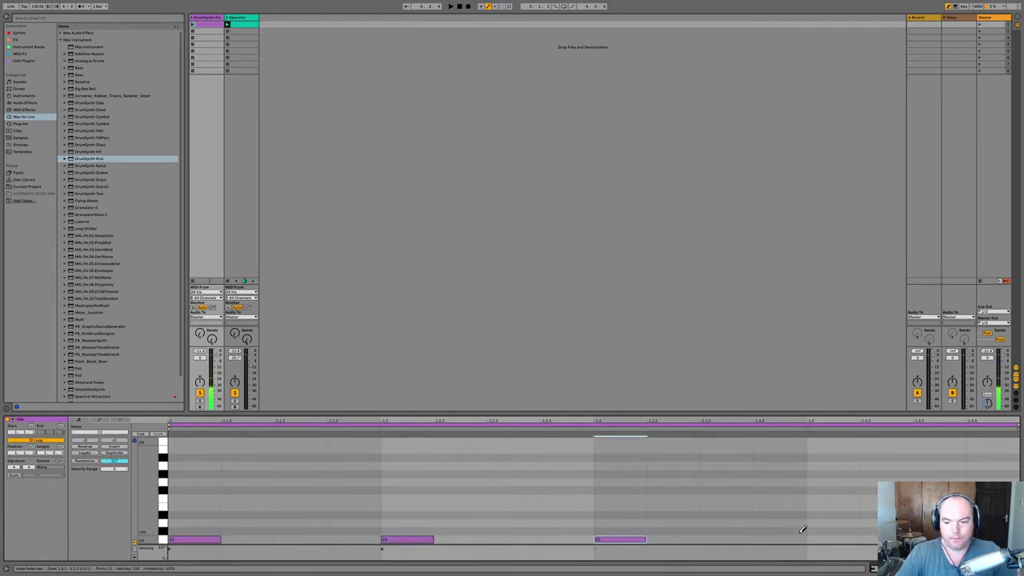
{"action": "left_click", "coordinate": [824, 539]}
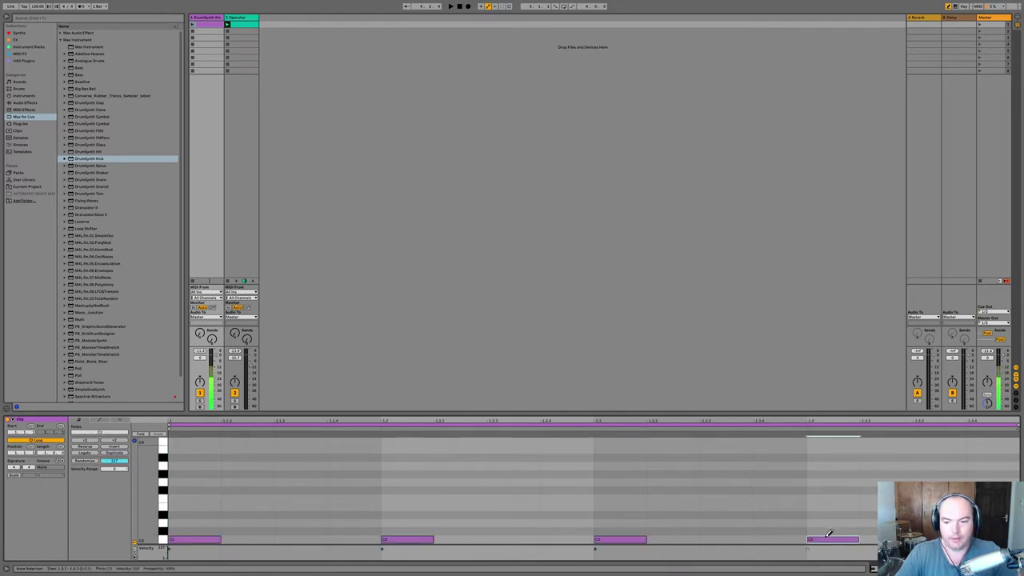
Launch the four-beat kick clip and deactivate the Operator track.
{"action": "left_click", "coordinate": [191, 27]}
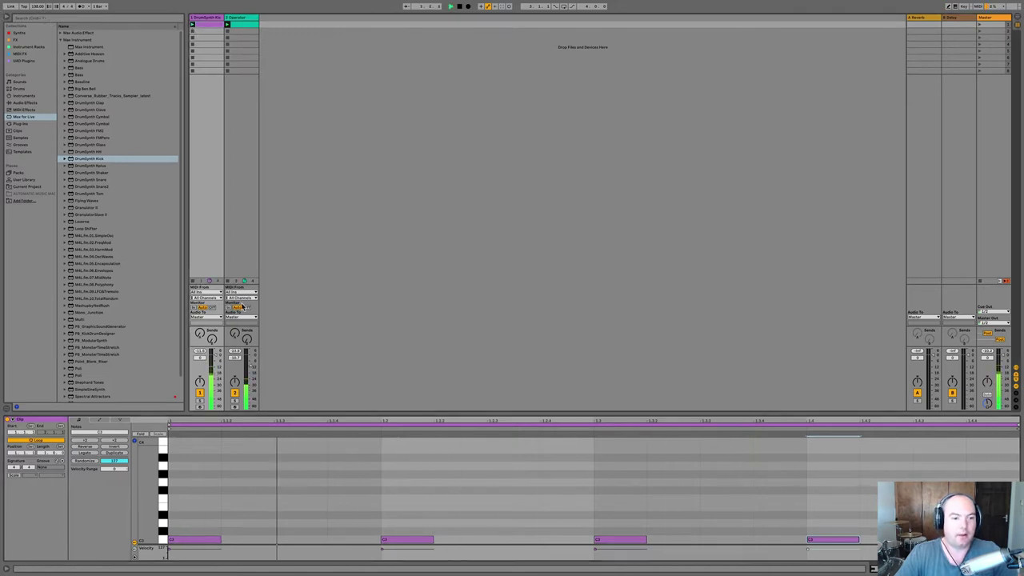
{"action": "left_click", "coordinate": [235, 393]}
{"action": "key", "text": "space"}
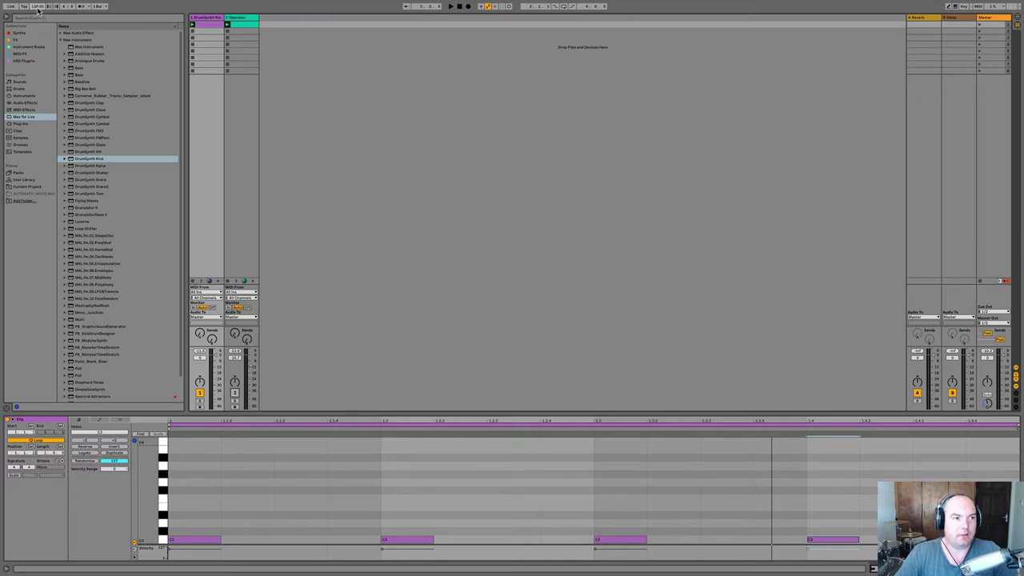
Play the kick loop on its own with the DrumSynth Kick device's controls on display.
{"action": "key", "text": "space"}
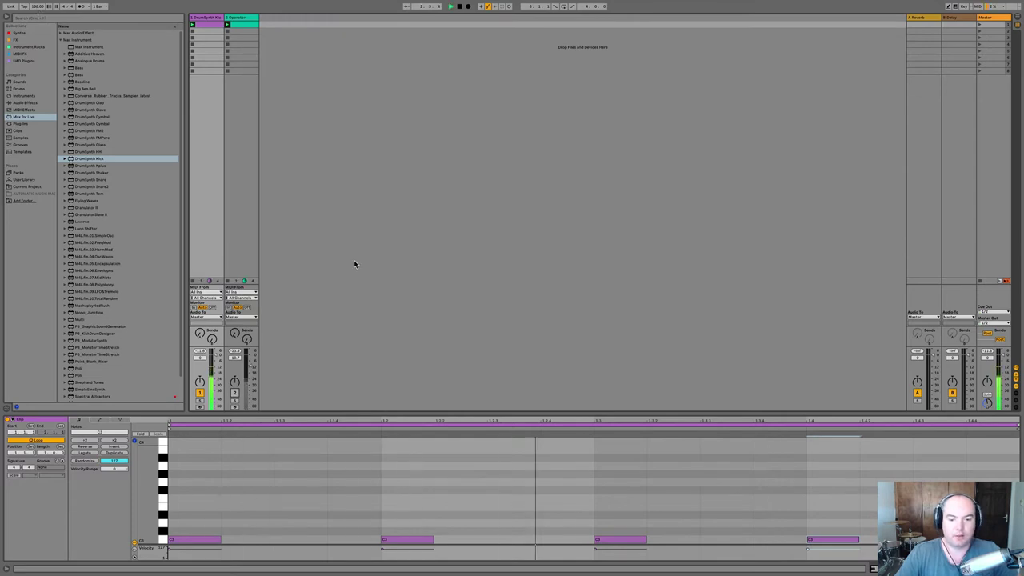
{"action": "key", "text": "shift+Tab"}
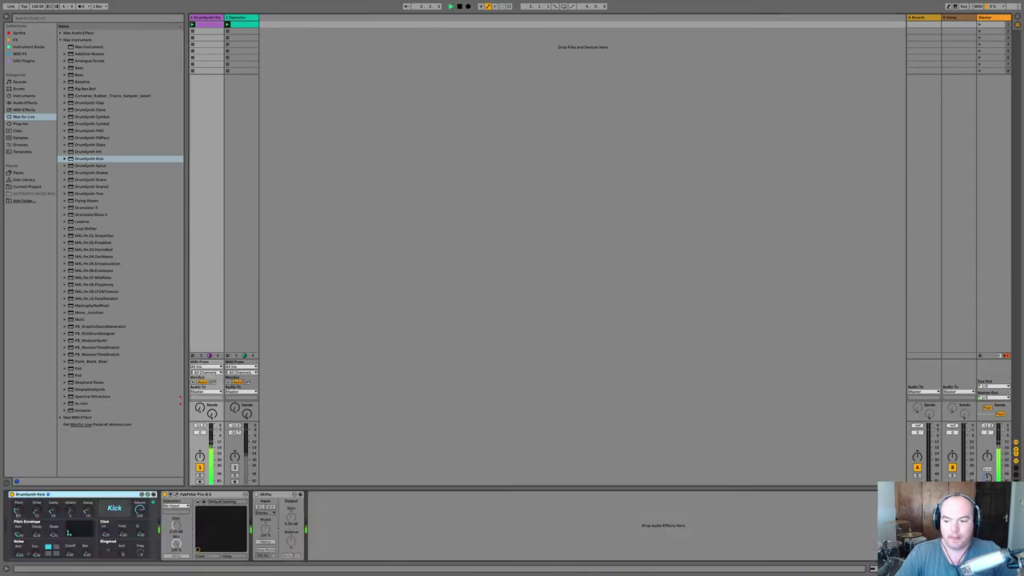
{"action": "key", "text": "space"}
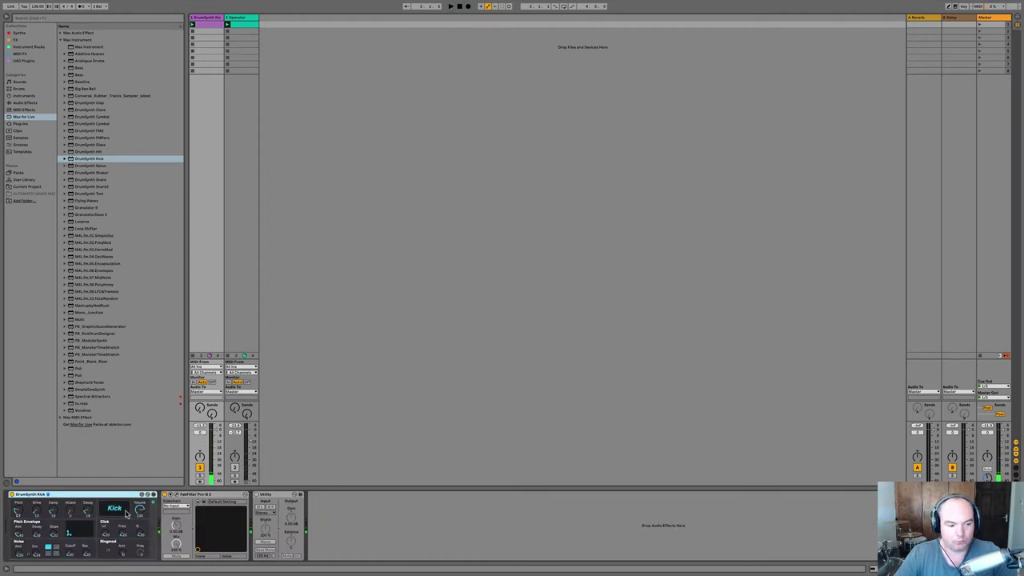
{"action": "key", "text": "space"}
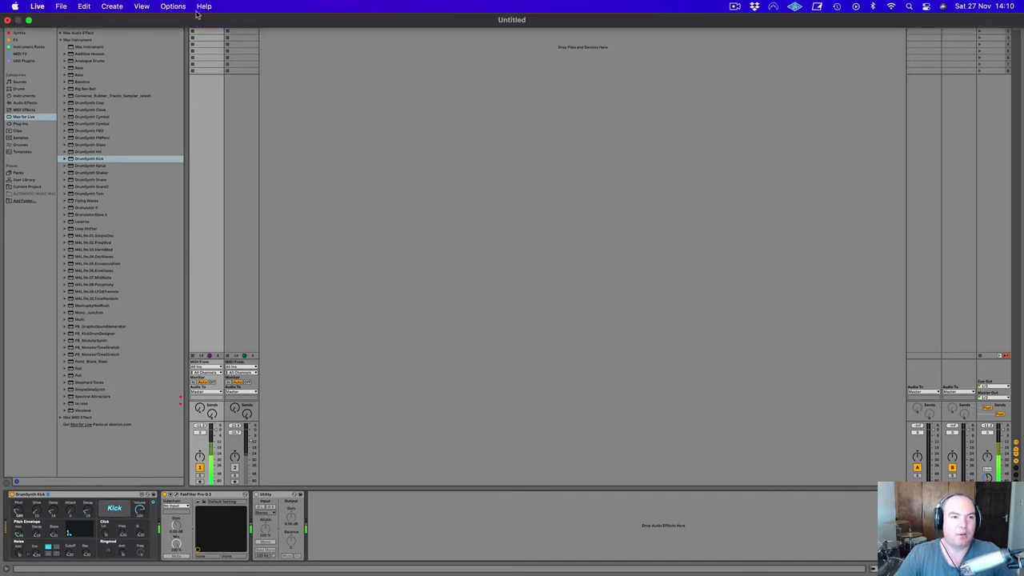
Insert an audio track after the kick track, arm it for recording and set its input to Resampling.
{"action": "left_click", "coordinate": [201, 19]}
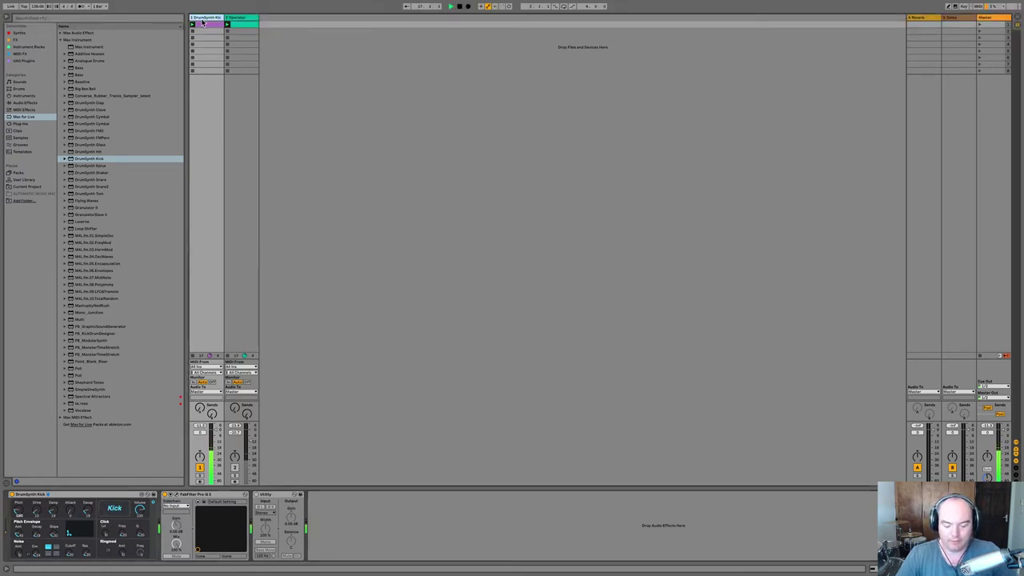
{"action": "key", "text": "super+t"}
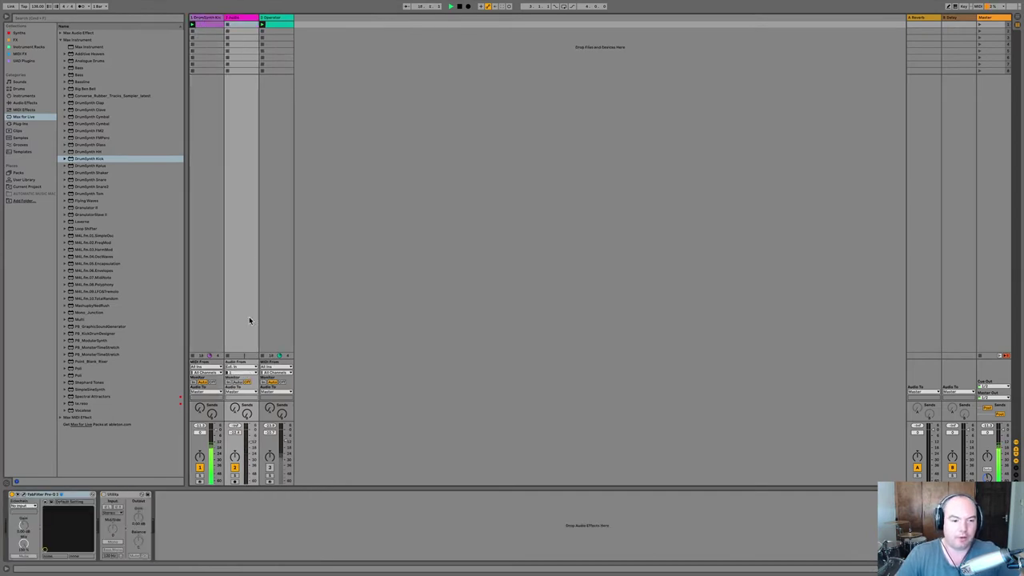
{"action": "left_click", "coordinate": [235, 481]}
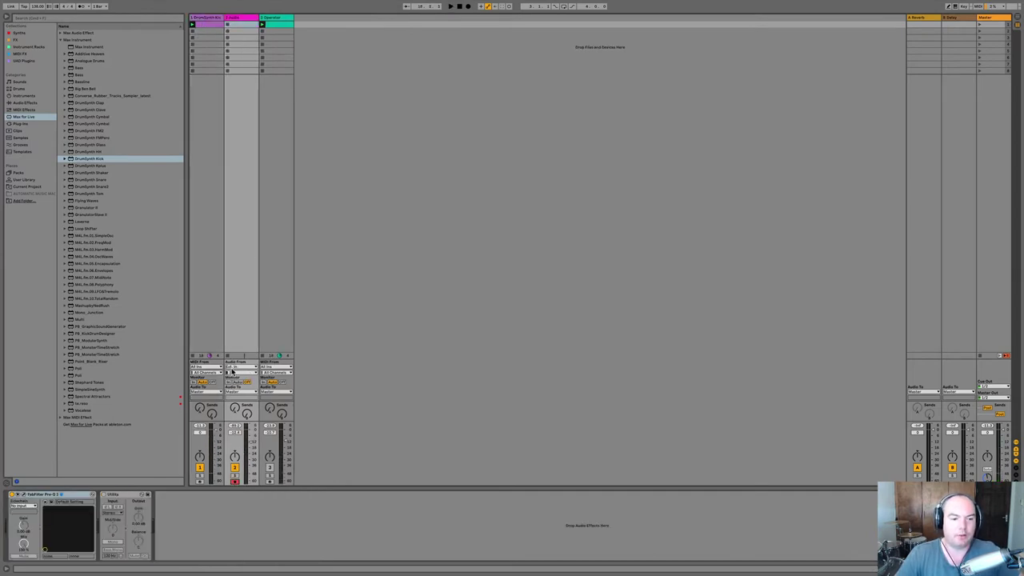
{"action": "left_click", "coordinate": [231, 371]}
{"action": "left_click", "coordinate": [236, 390]}
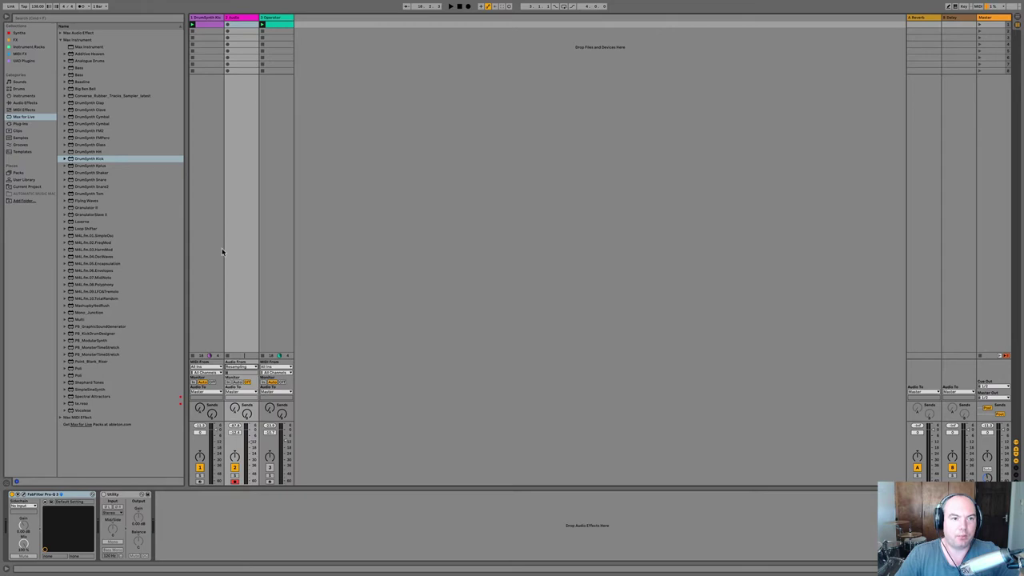
Create a MIDI clip in the kick track's fifth slot with a single C3 note on the first beat.
{"action": "double_click", "coordinate": [214, 50]}
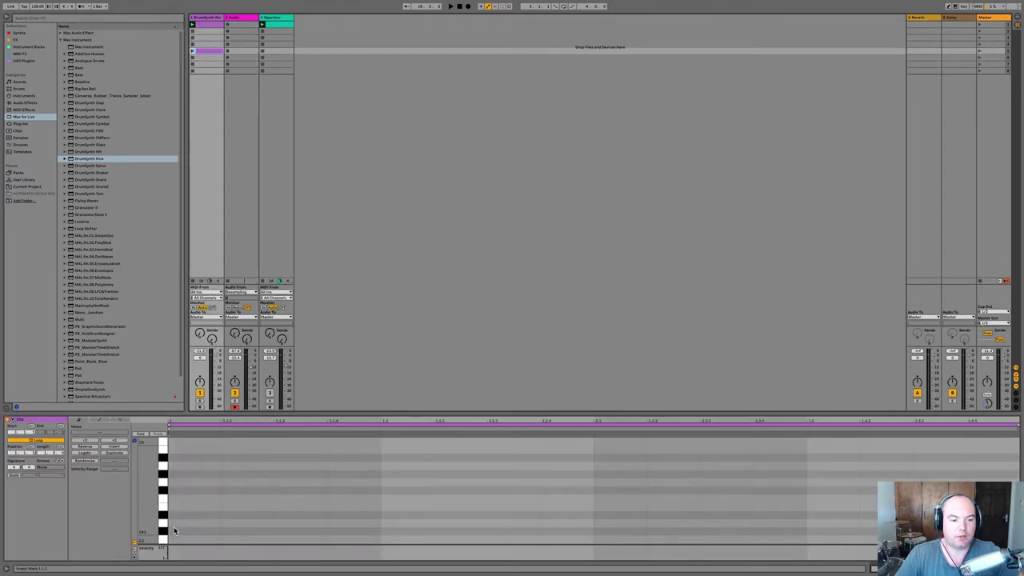
{"action": "double_click", "coordinate": [184, 539]}
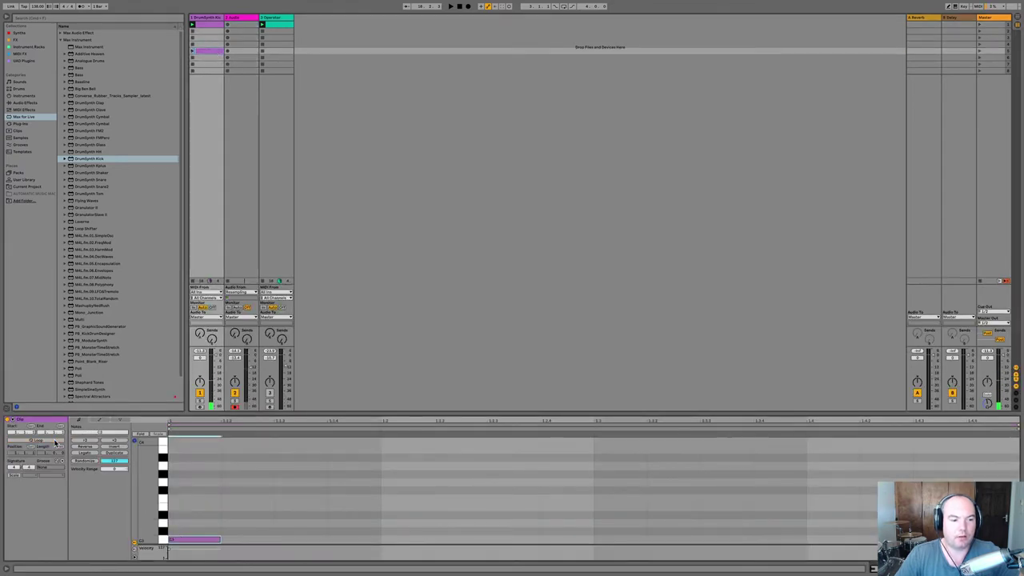
{"action": "left_click", "coordinate": [228, 27]}
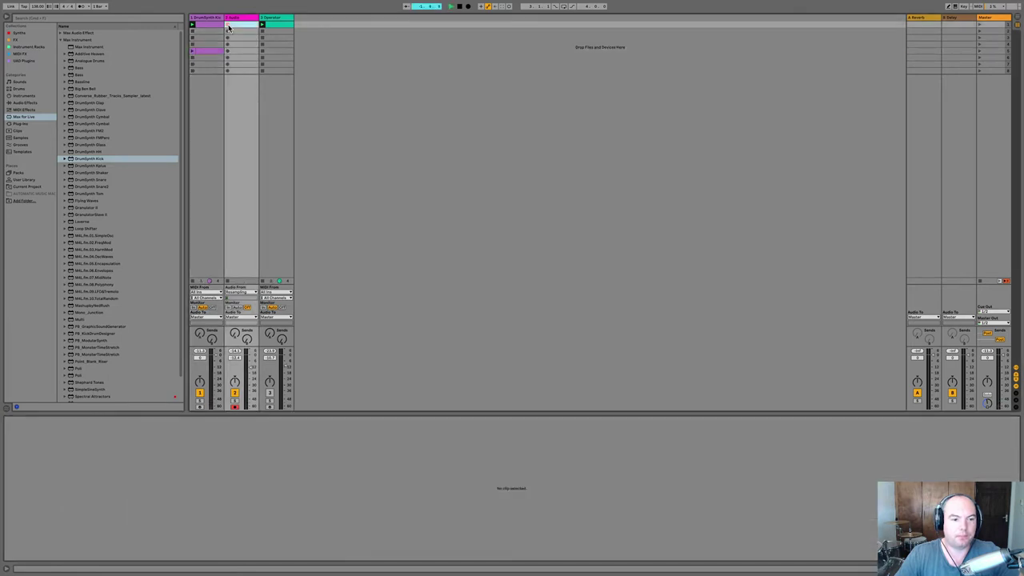
{"action": "left_click", "coordinate": [229, 26]}
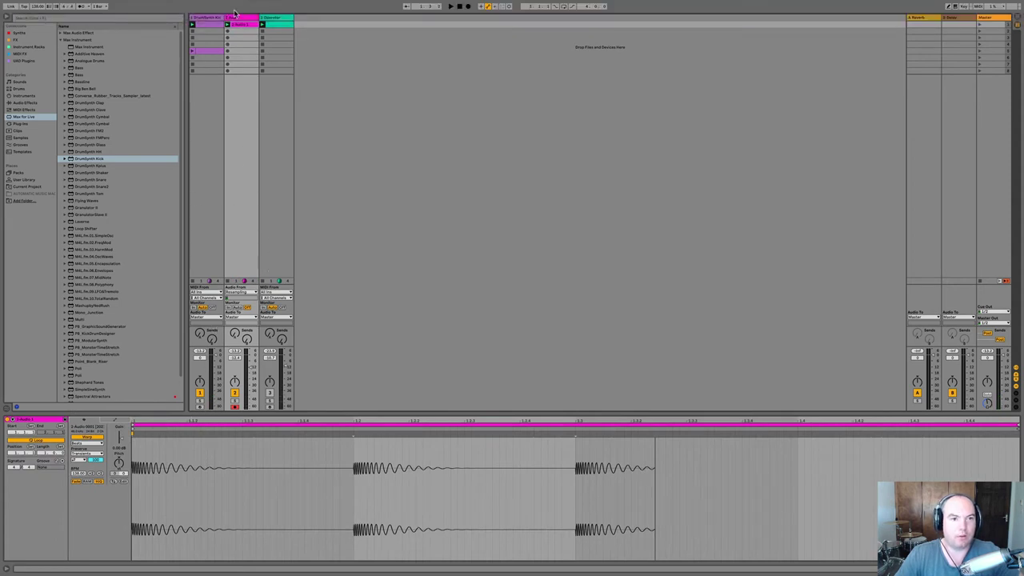
{"action": "key", "text": "Delete"}
Launch the single-note kick clip and record one kick hit into the audio track's first slot.
{"action": "left_click", "coordinate": [193, 52]}
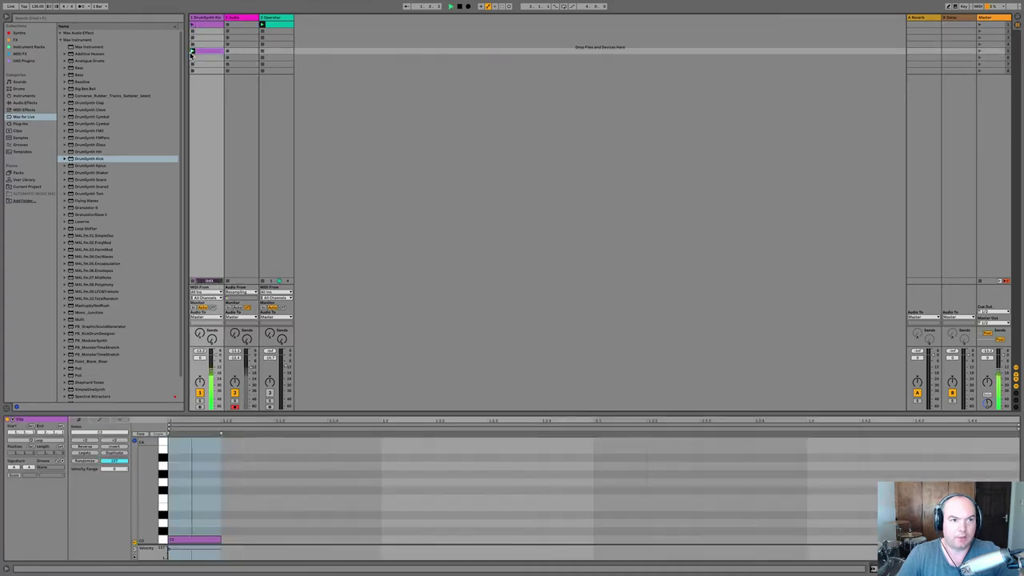
{"action": "left_click", "coordinate": [227, 27]}
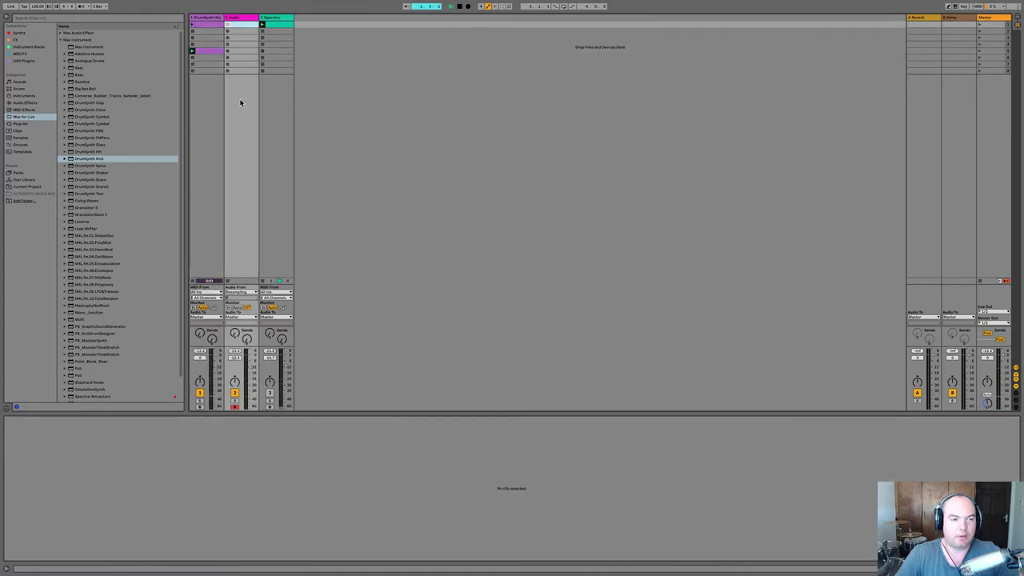
{"action": "key", "text": "Return"}
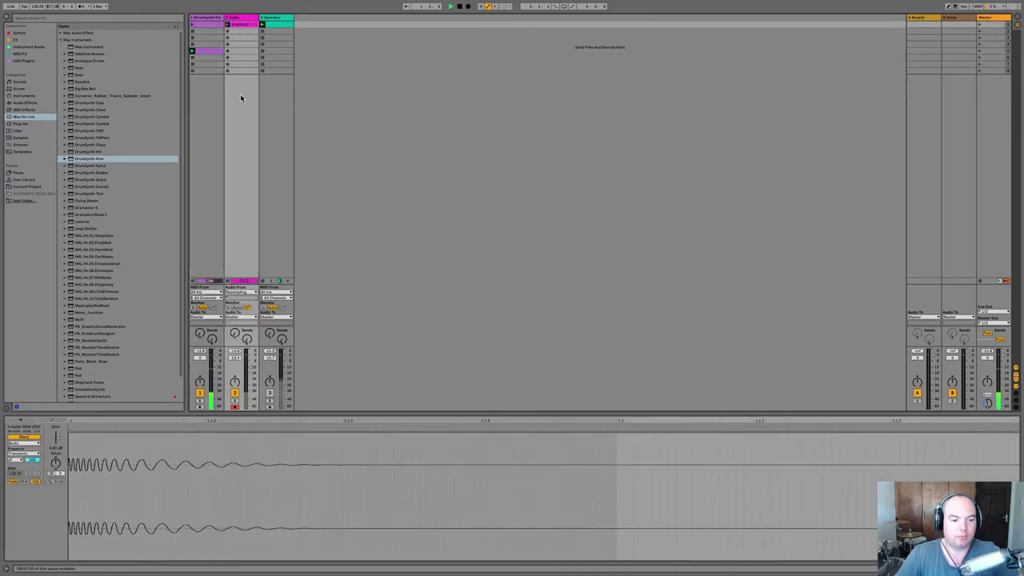
Delete the single-note clip from the kick track's fifth slot.
{"action": "left_click", "coordinate": [210, 19]}
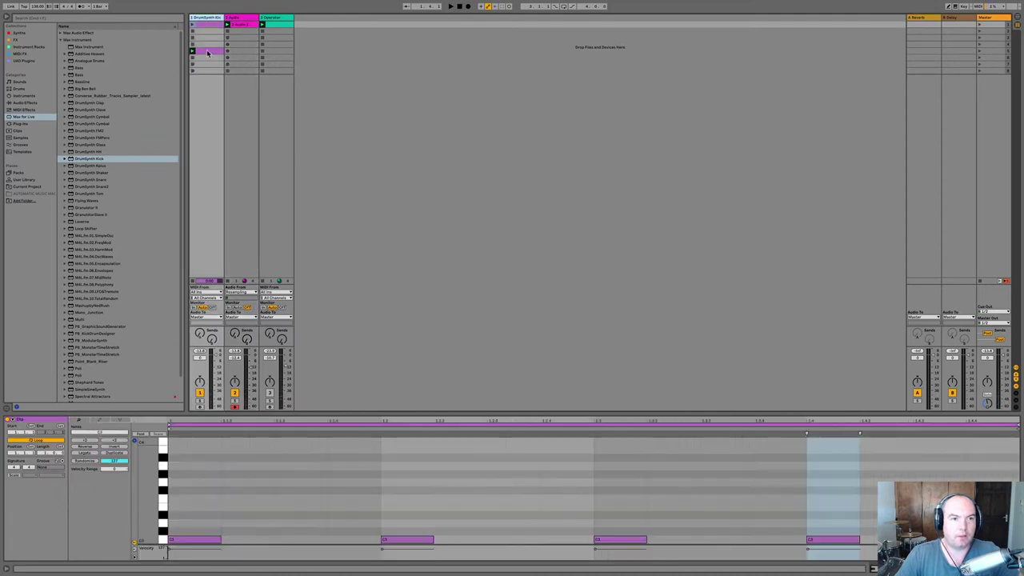
{"action": "left_click", "coordinate": [208, 53]}
{"action": "key", "text": "Delete"}
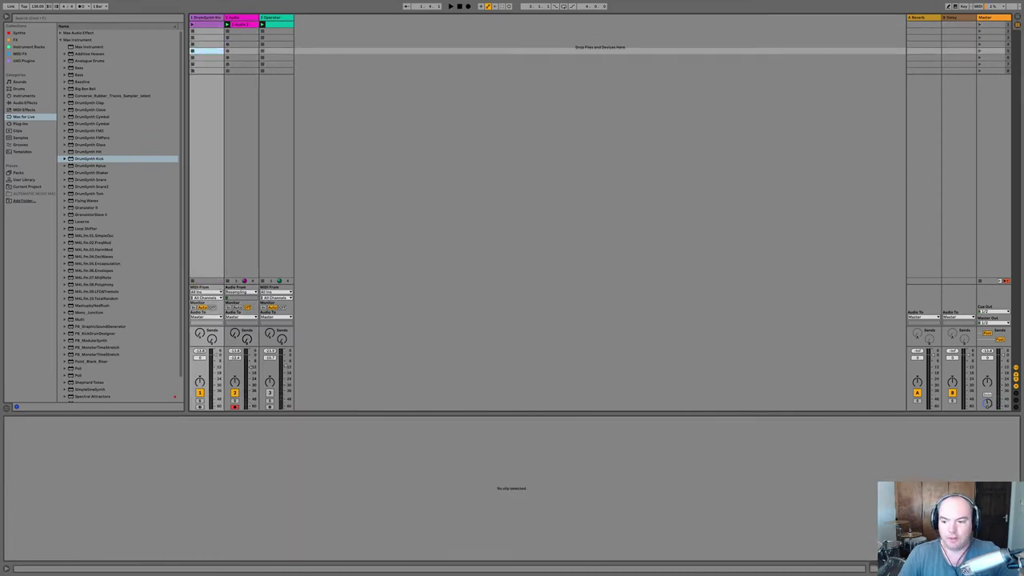
Replace the kick track's DrumSynth Kick device with the recorded kick clip as a sample instrument and raise the sample gain to 13 dB.
{"action": "key", "text": "shift+Tab"}
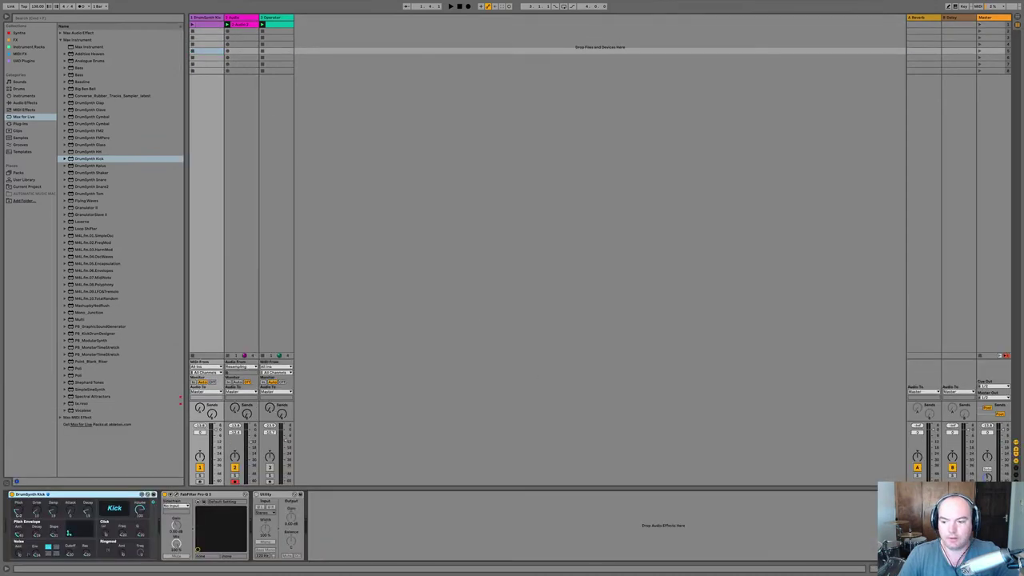
{"action": "left_click", "coordinate": [100, 502]}
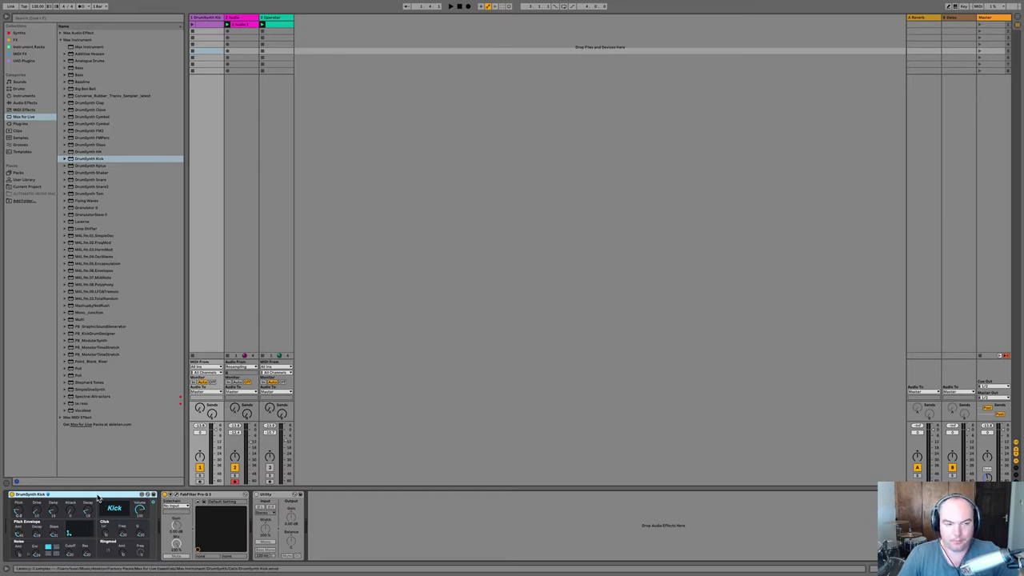
{"action": "key", "text": "Delete"}
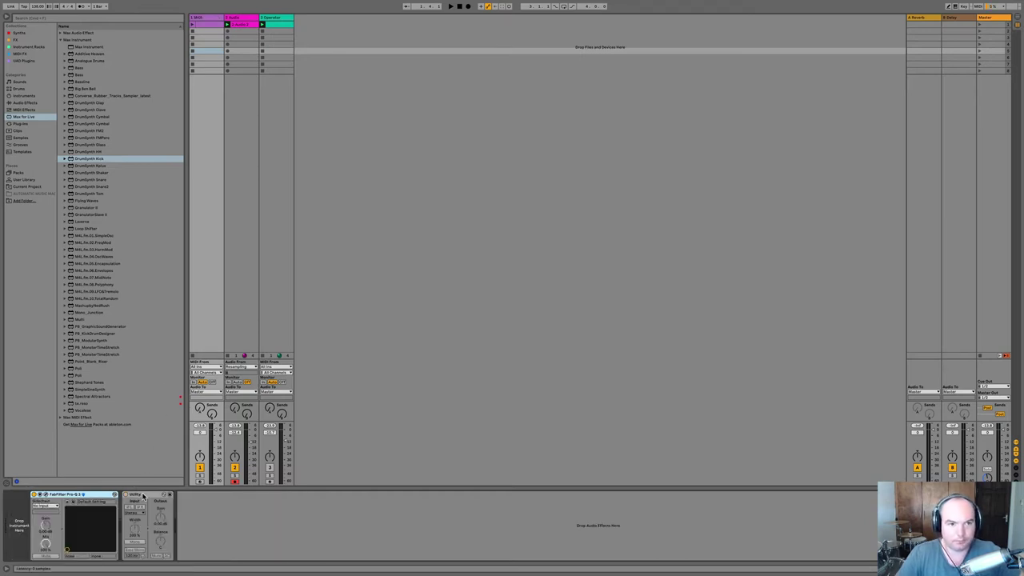
{"action": "left_click_drag", "start_coordinate": [247, 30], "coordinate": [67, 491]}
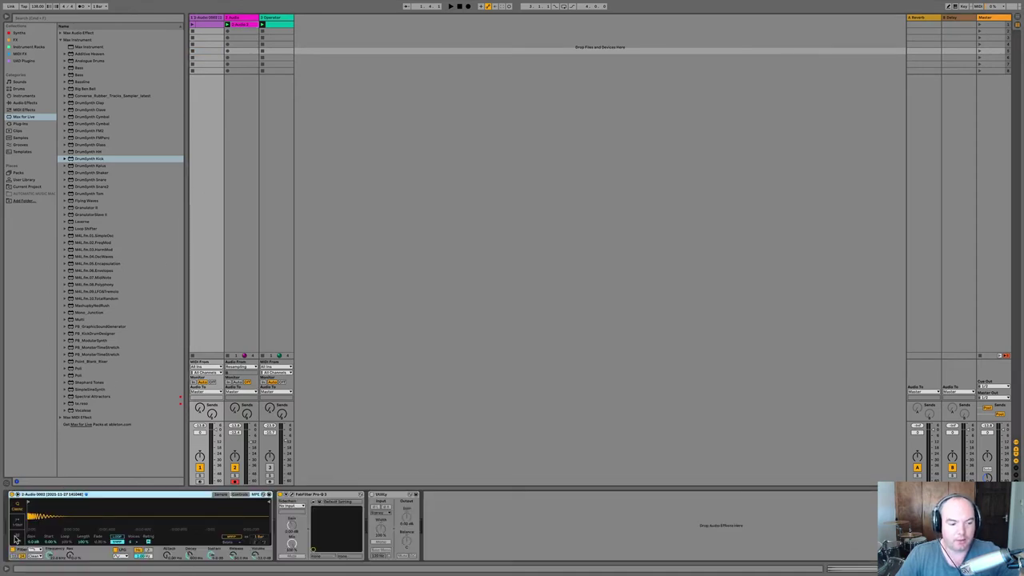
{"action": "left_click_drag", "start_coordinate": [31, 541], "coordinate": [31, 512]}
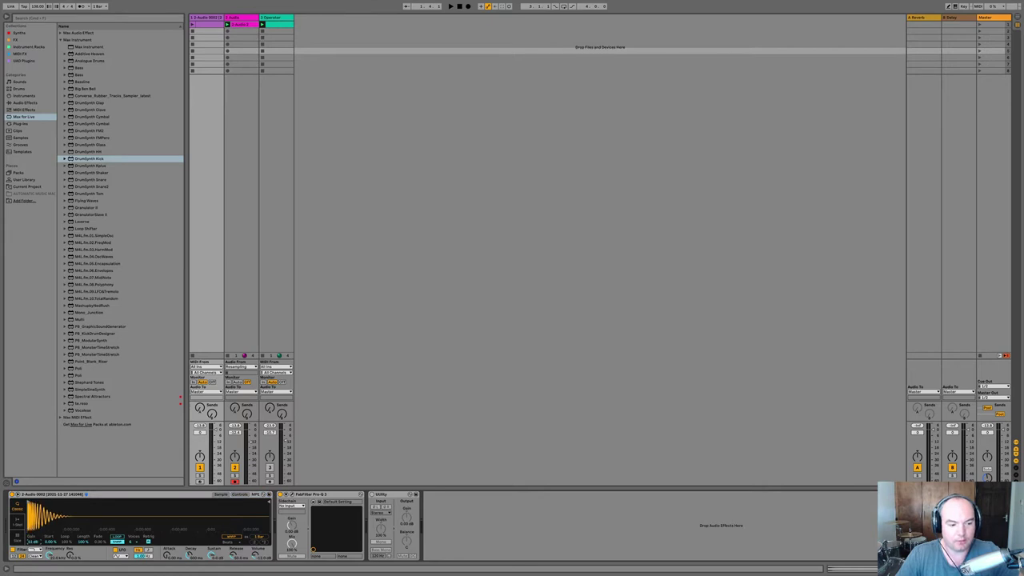
Delete the audio track used for resampling.
{"action": "left_click", "coordinate": [225, 26]}
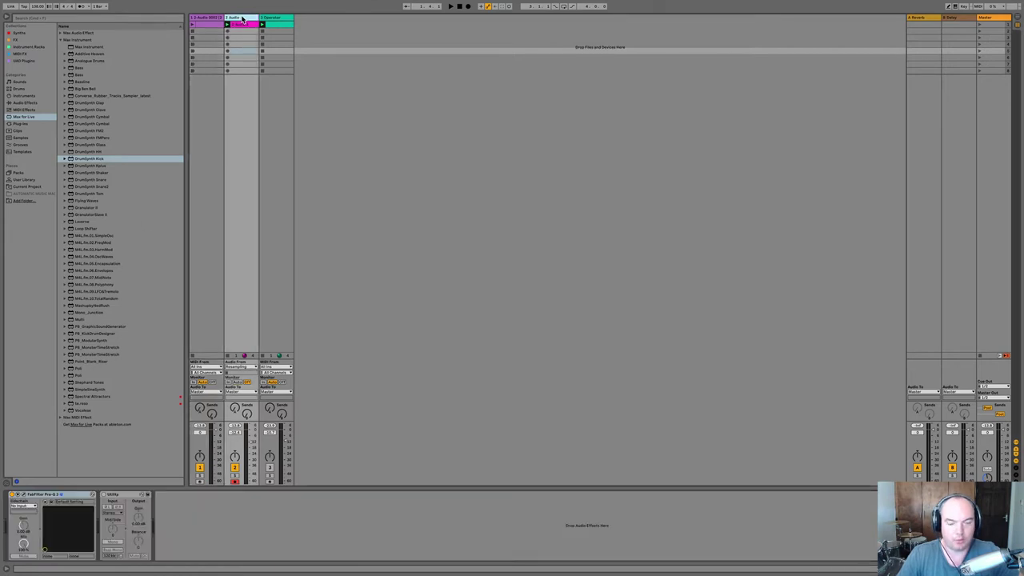
{"action": "key", "text": "BackSpace"}
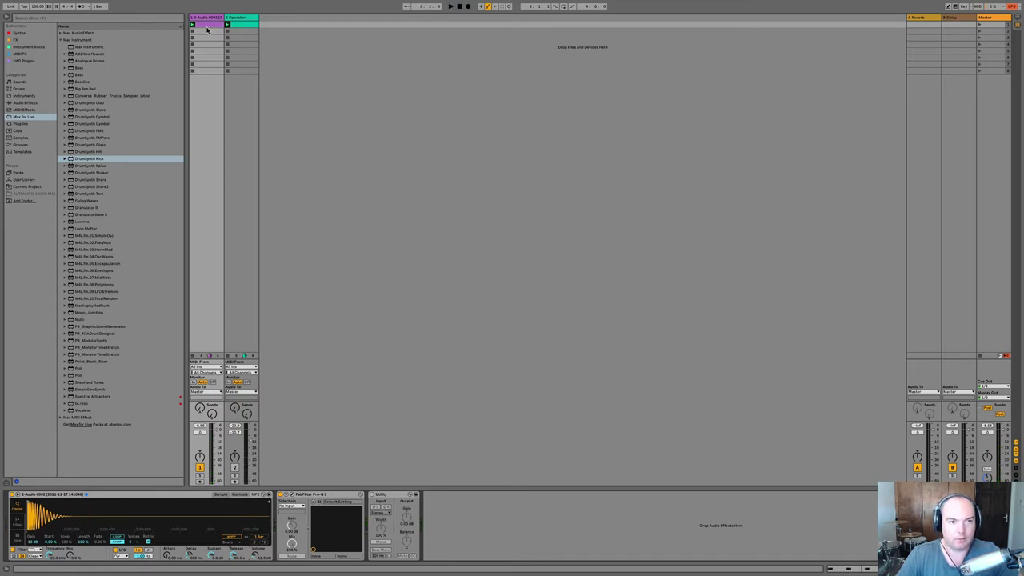
Insert a MIDI track after the kick track, create an empty clip in its first slot and load Operator on it.
{"action": "key", "text": "ctrl+shift+t"}
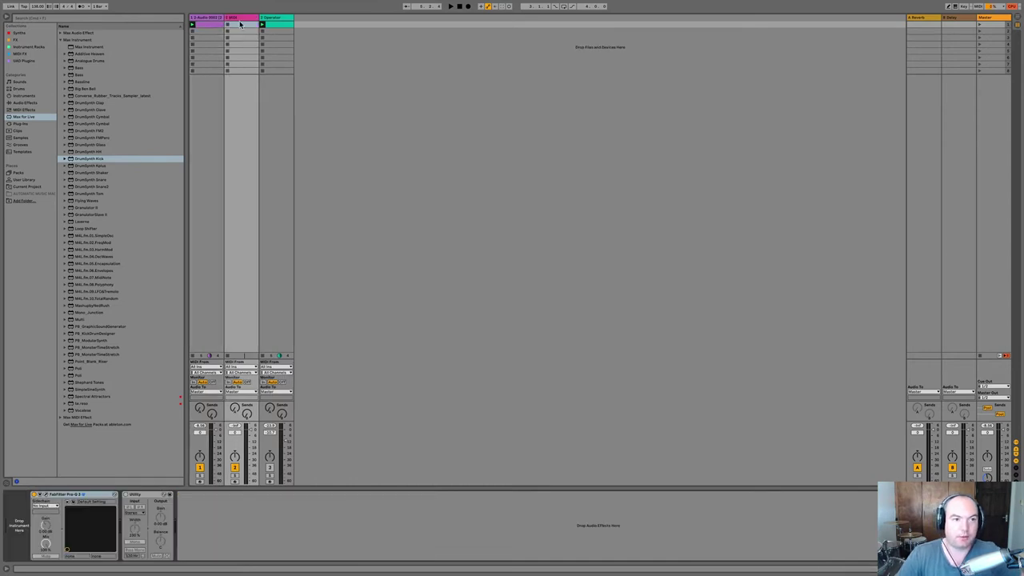
{"action": "double_click", "coordinate": [240, 24]}
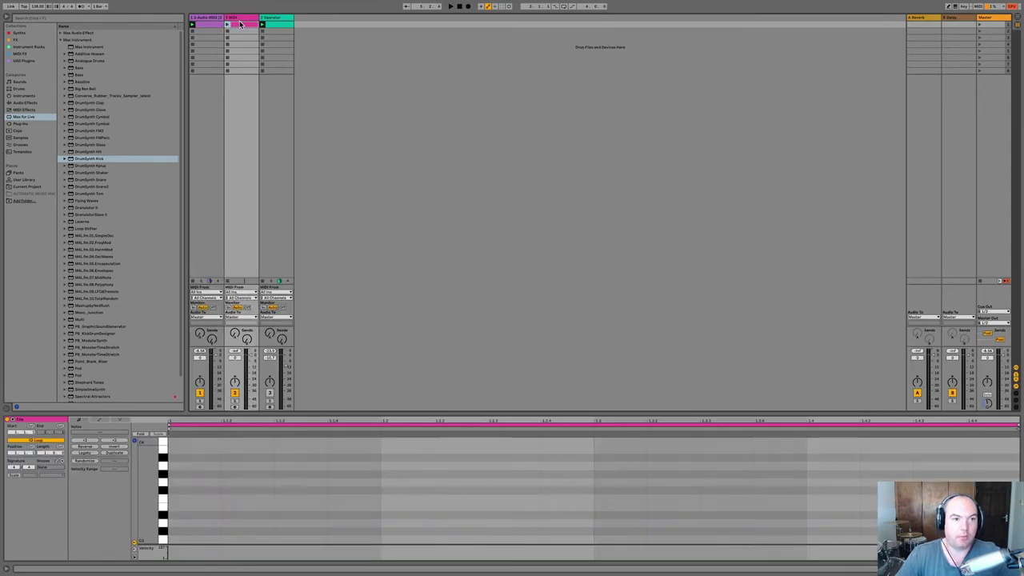
{"action": "left_click", "coordinate": [21, 34]}
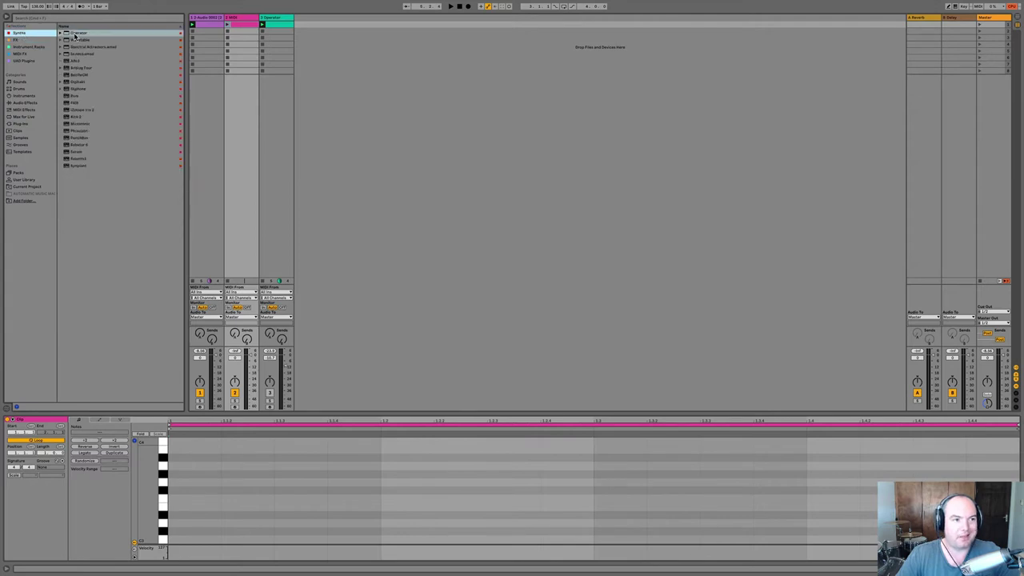
{"action": "double_click", "coordinate": [74, 35]}
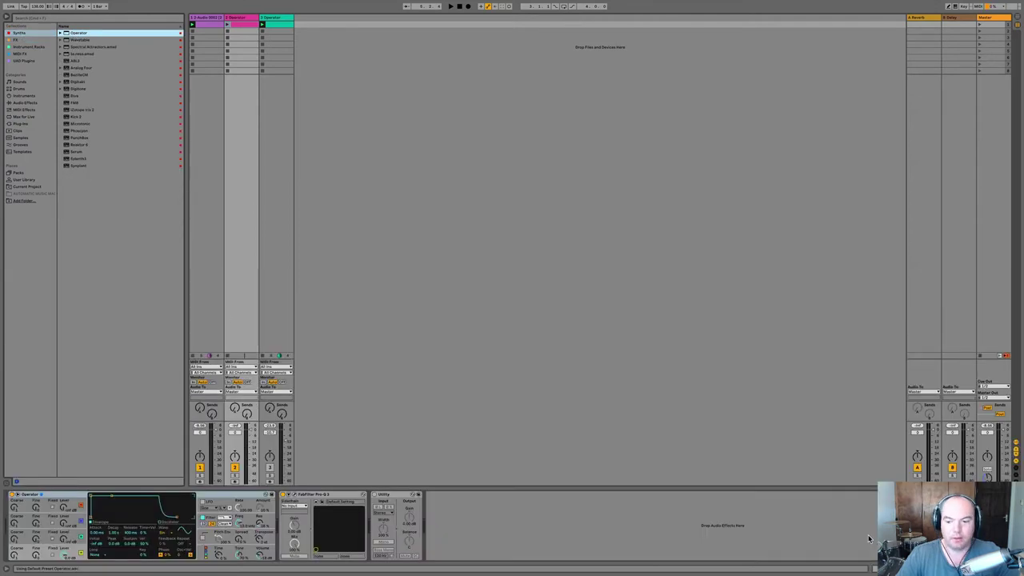
Audition low notes on the new Operator track's piano roll and compare their pitch with the playing kick.
{"action": "key", "text": "shift+Tab"}
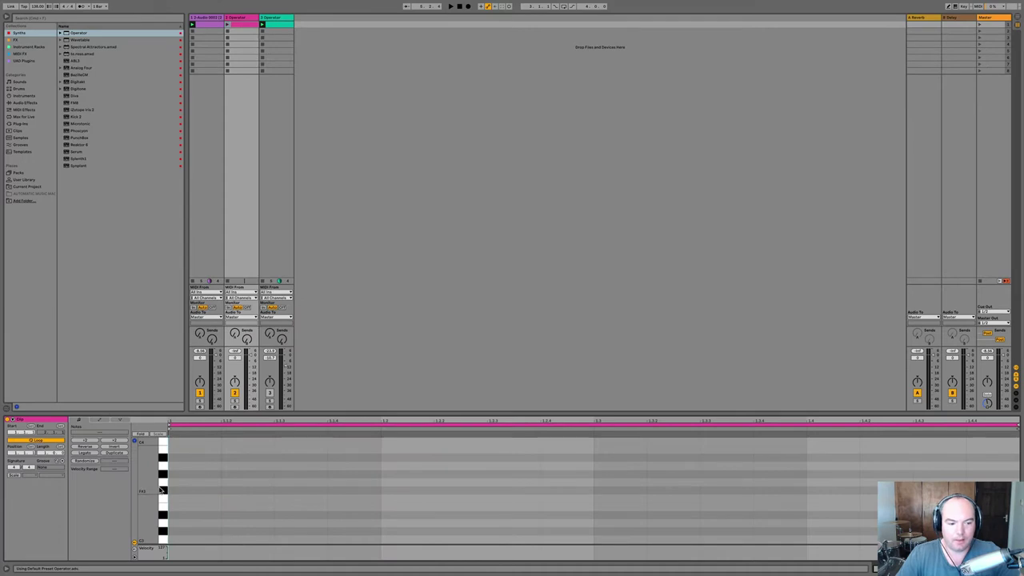
{"action": "scroll", "coordinate": [163, 490], "scroll_direction": "down", "scroll_amount": 3}
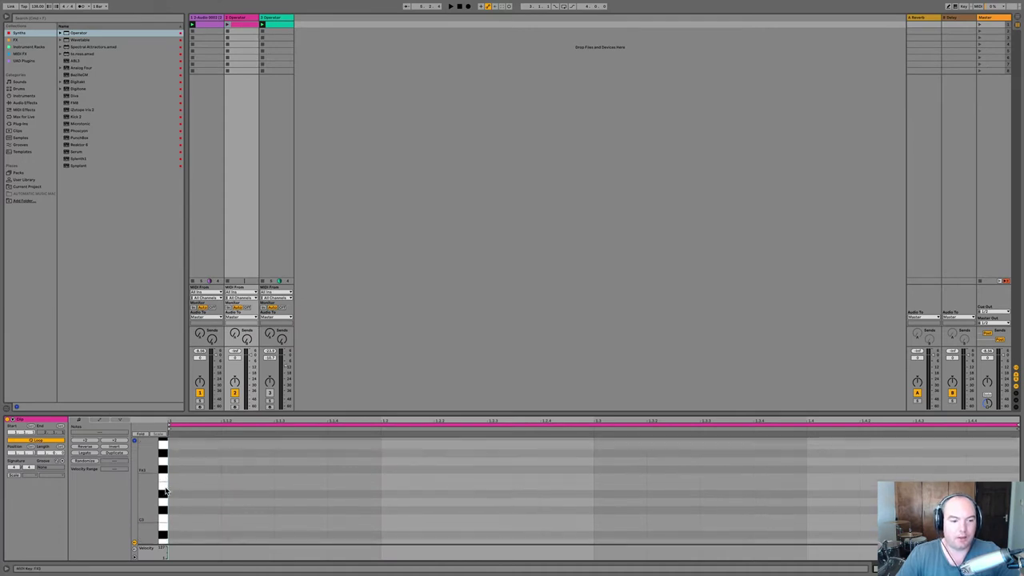
{"action": "scroll", "coordinate": [165, 490], "scroll_direction": "down", "scroll_amount": 3}
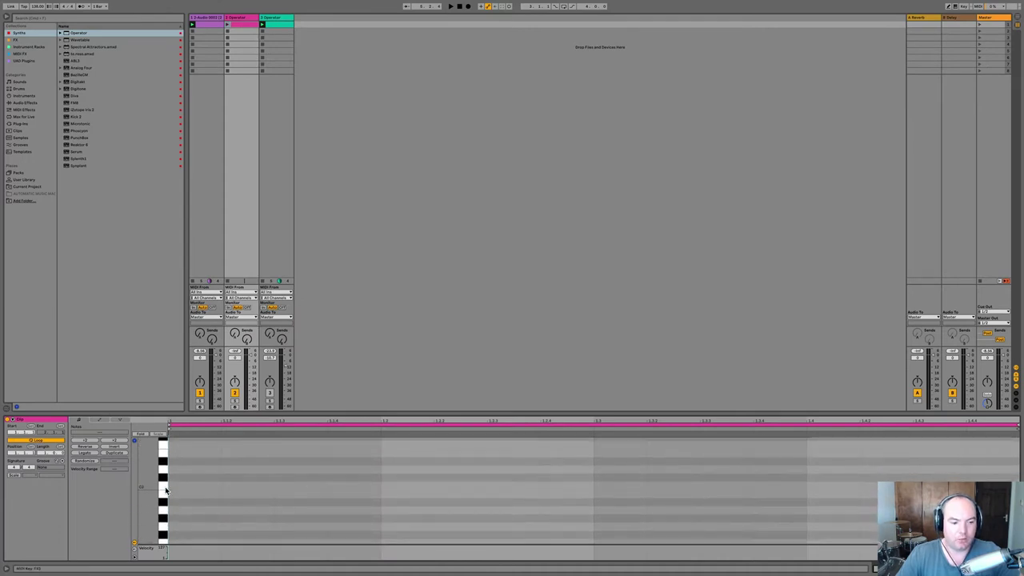
{"action": "scroll", "coordinate": [164, 490], "scroll_direction": "down", "scroll_amount": 1}
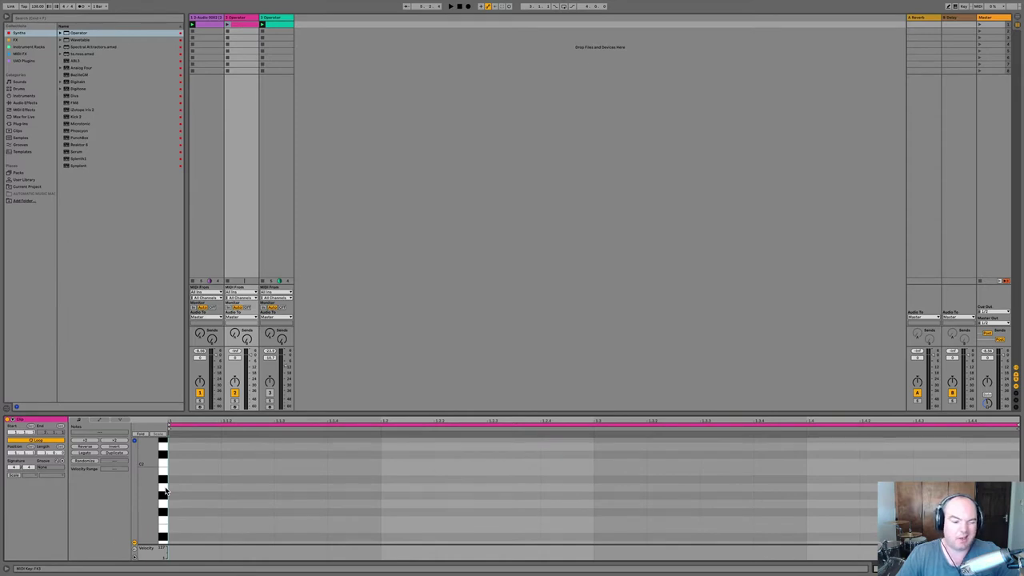
{"action": "scroll", "coordinate": [165, 490], "scroll_direction": "down", "scroll_amount": 2}
{"action": "scroll", "coordinate": [164, 491], "scroll_direction": "down", "scroll_amount": 1}
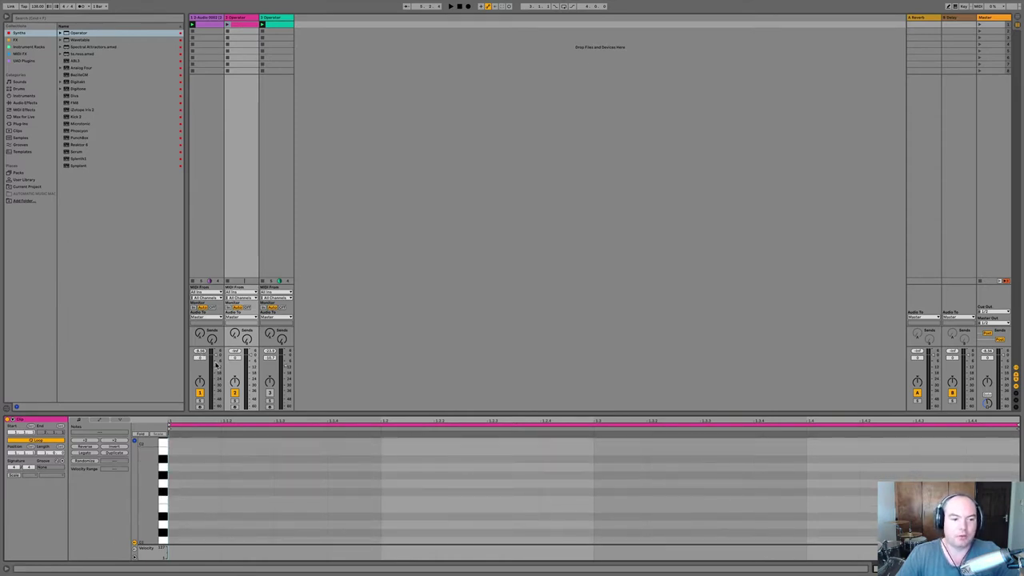
{"action": "scroll", "coordinate": [164, 506], "scroll_direction": "down", "scroll_amount": 1}
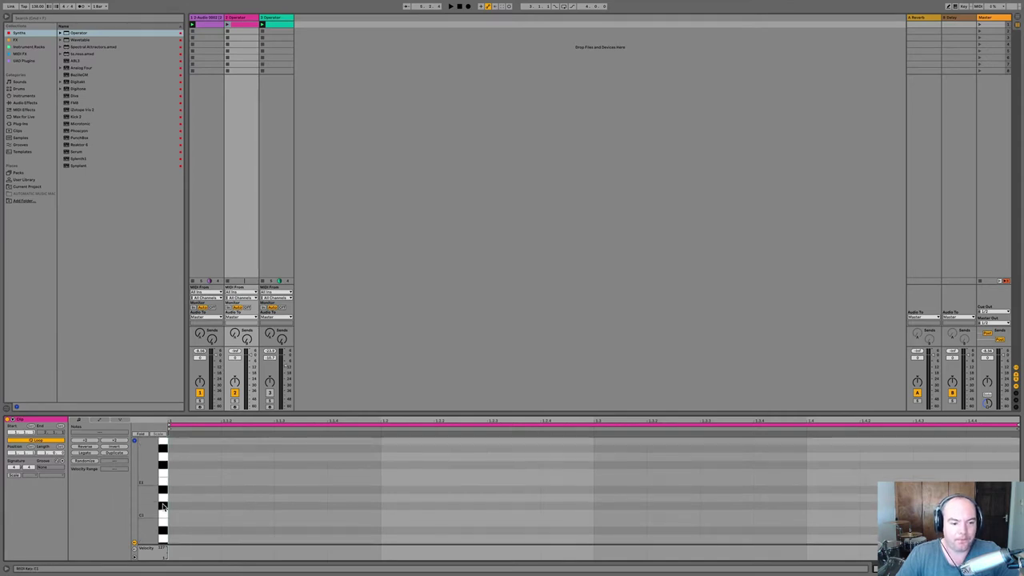
{"action": "left_click", "coordinate": [163, 506]}
{"action": "scroll", "coordinate": [163, 506], "scroll_direction": "down", "scroll_amount": 1}
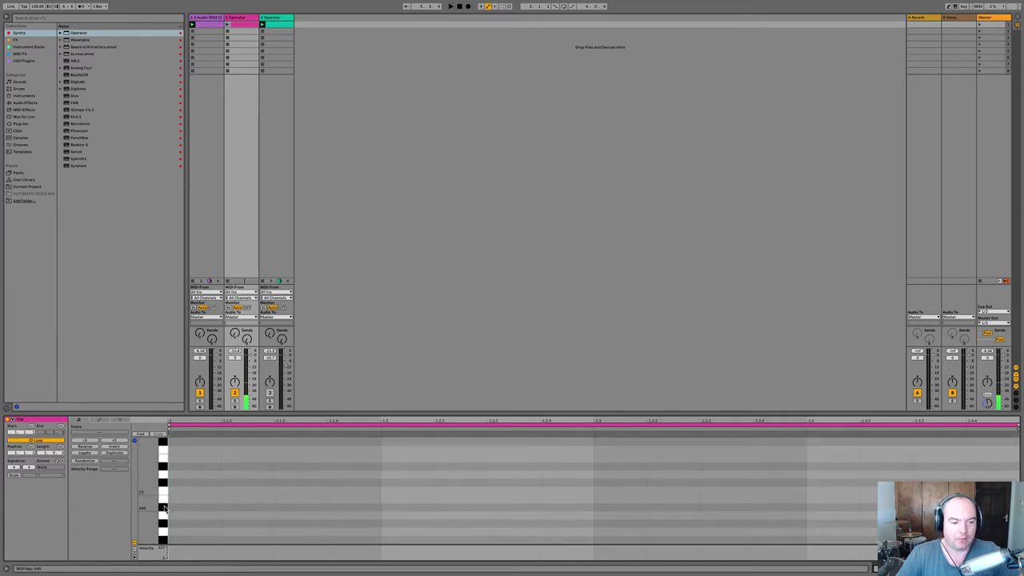
{"action": "scroll", "coordinate": [164, 508], "scroll_direction": "down", "scroll_amount": 3}
{"action": "scroll", "coordinate": [164, 508], "scroll_direction": "down", "scroll_amount": 2}
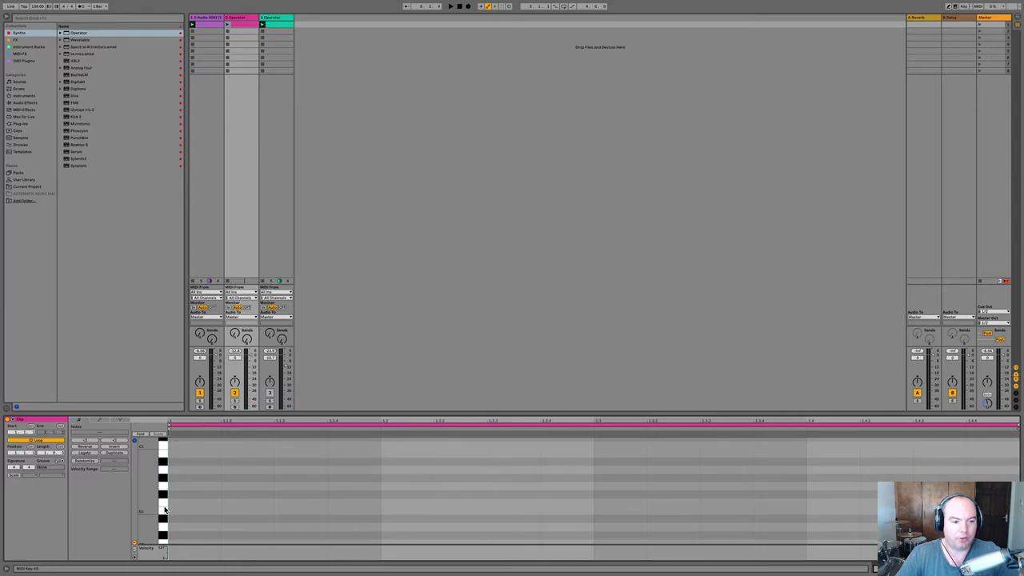
{"action": "left_click", "coordinate": [163, 511]}
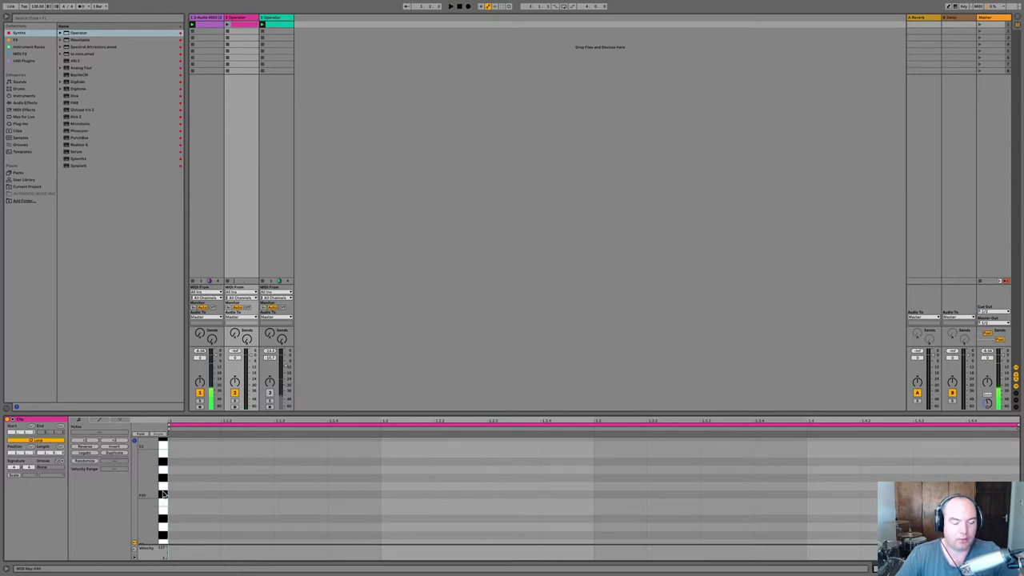
{"action": "scroll", "coordinate": [163, 496], "scroll_direction": "down", "scroll_amount": 2}
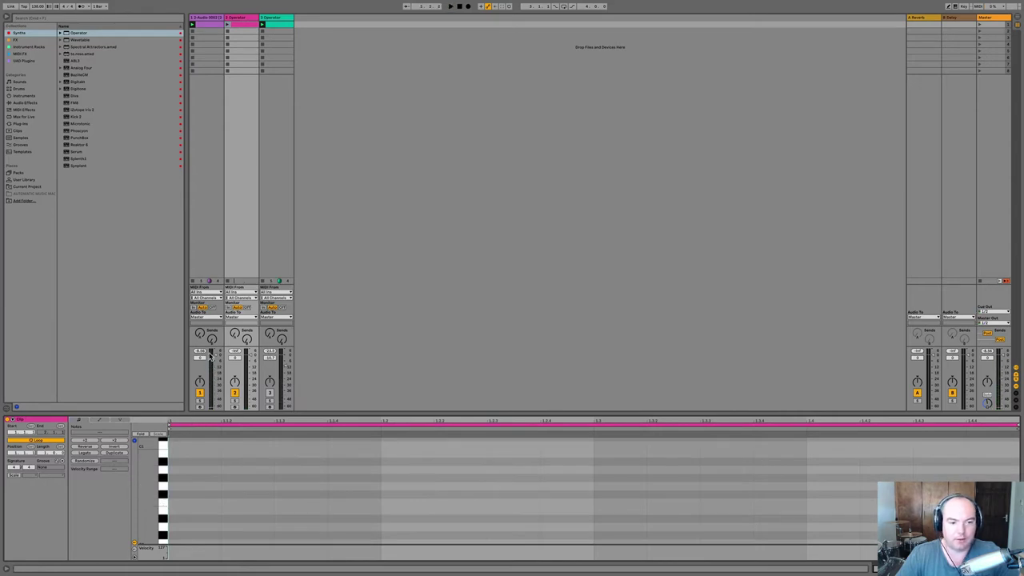
{"action": "key", "text": "space"}
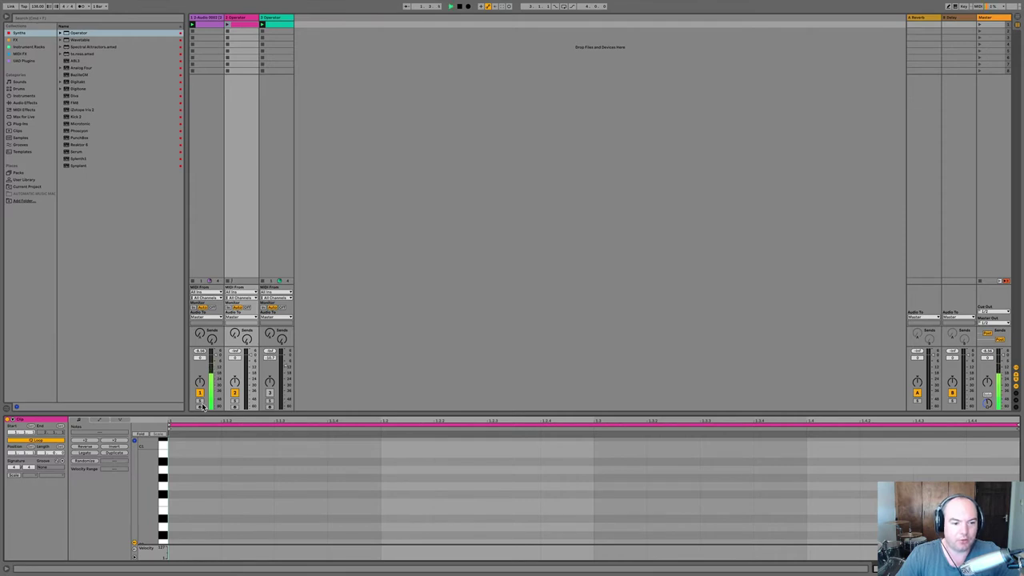
{"action": "key", "text": "space"}
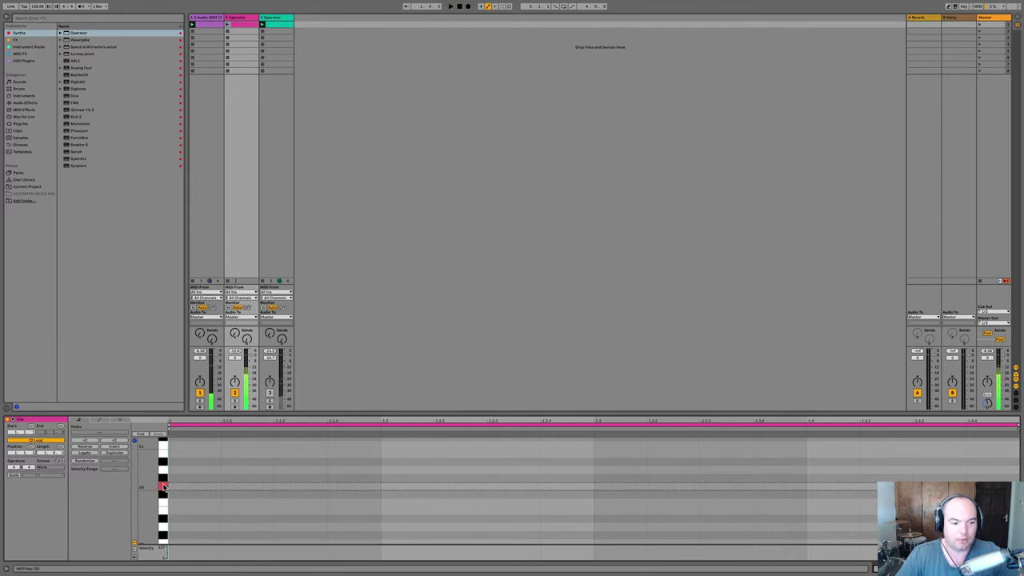
Add a sixteenth note on the first beat of the new Operator clip, transpose it to A#0 and audition it.
{"action": "left_click", "coordinate": [168, 486]}
{"action": "double_click", "coordinate": [182, 488]}
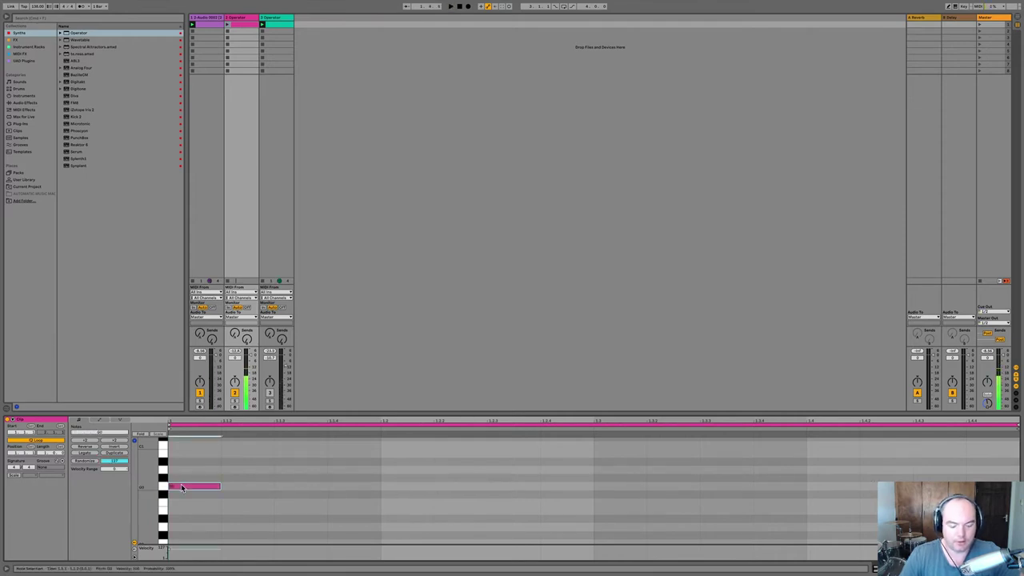
{"action": "key", "text": "shift+Up"}
{"action": "key", "text": "Up"}
{"action": "key", "text": "Up"}
{"action": "key", "text": "Up"}
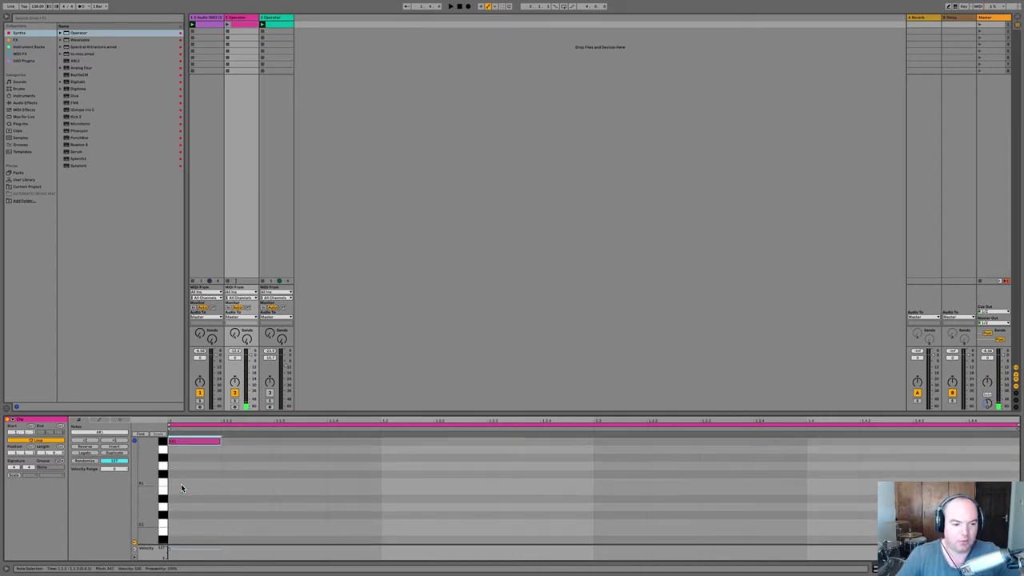
{"action": "key", "text": "shift+Down"}
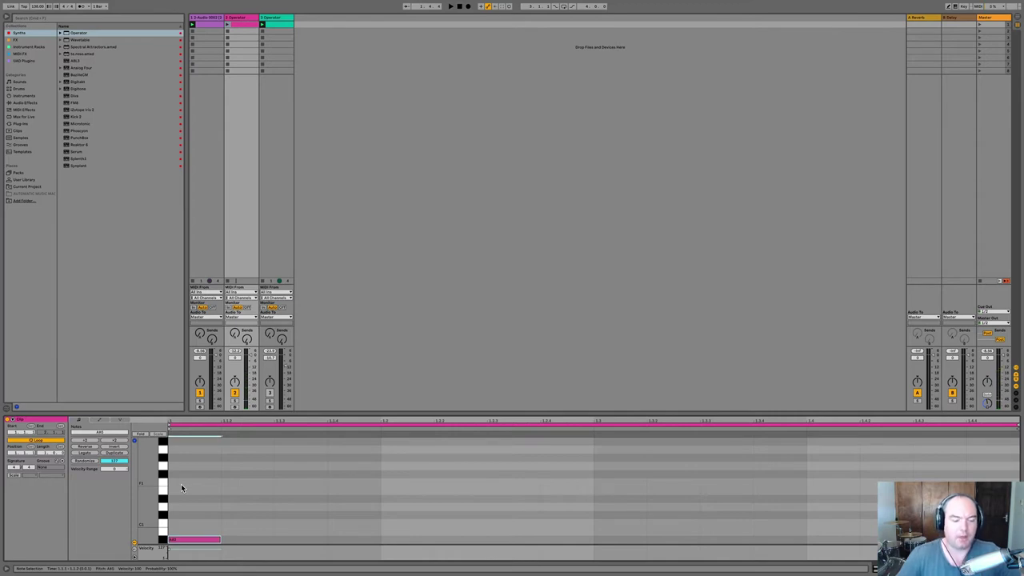
{"action": "left_click", "coordinate": [166, 541]}
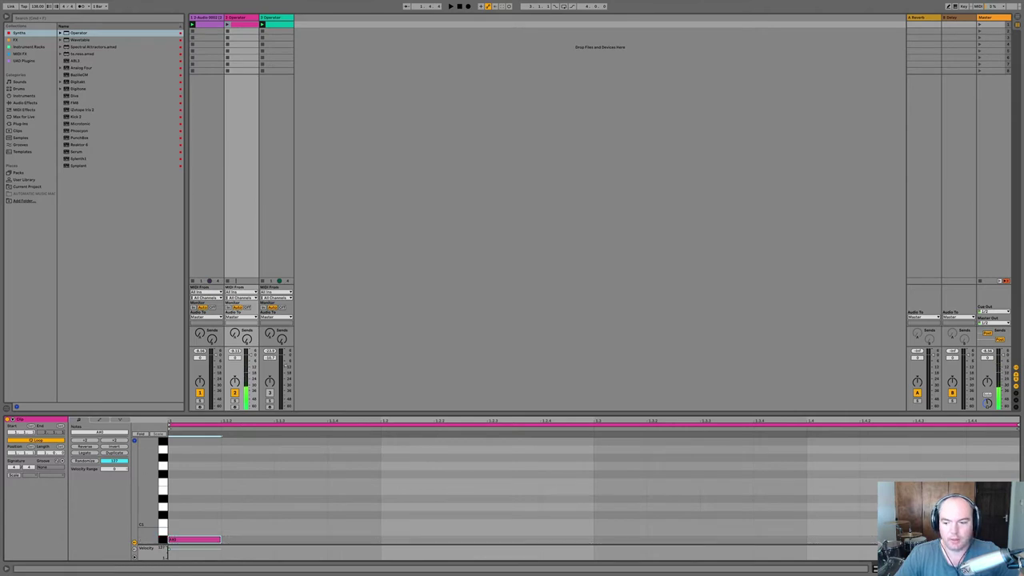
{"action": "key", "text": "shift+Tab"}
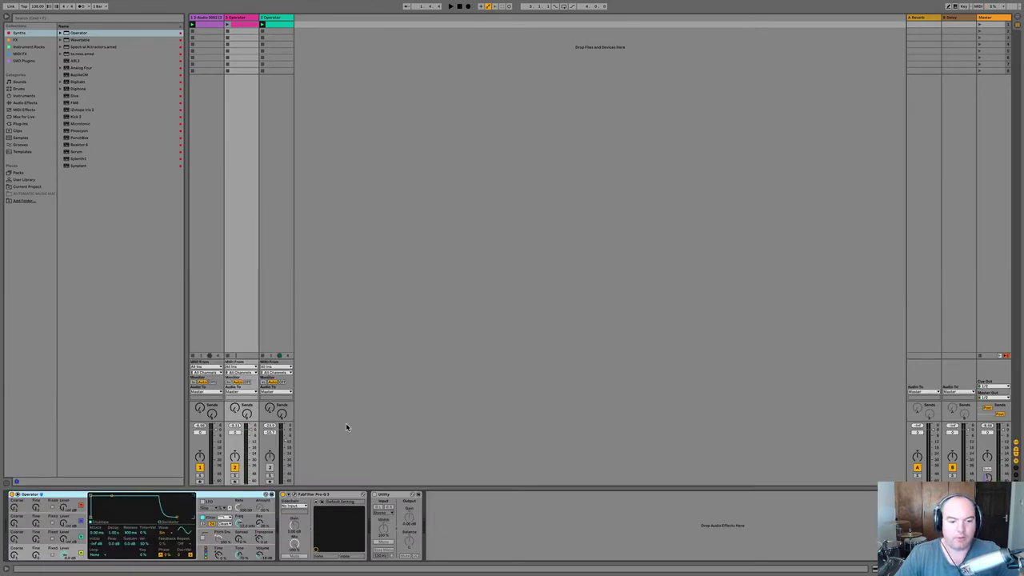
Open the FabFilter Pro-Q 3 analyzer window from the device chain of the new Operator track.
{"action": "left_click", "coordinate": [395, 499]}
{"action": "left_click", "coordinate": [319, 499]}
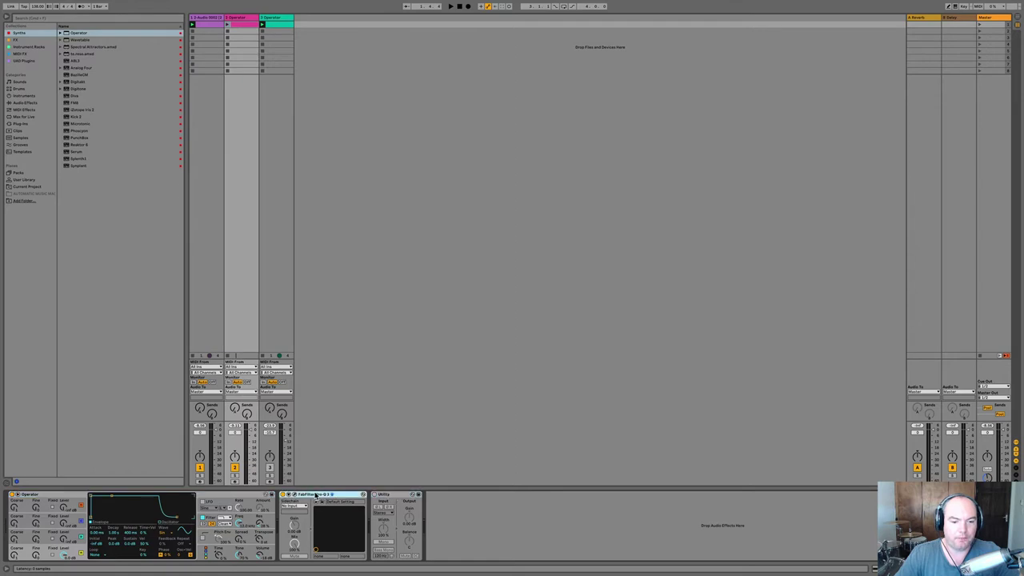
{"action": "left_click", "coordinate": [398, 497]}
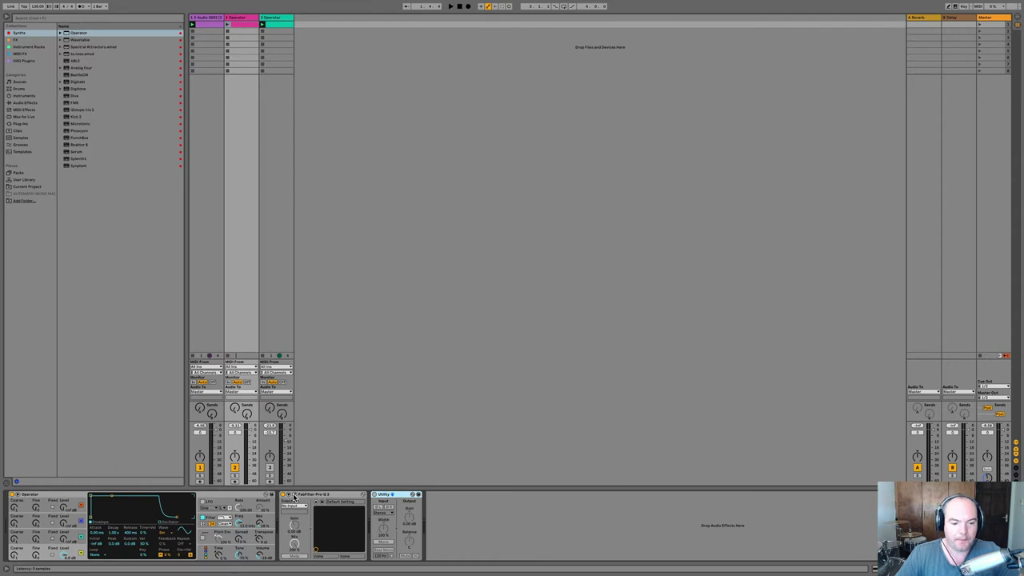
{"action": "left_click", "coordinate": [295, 496]}
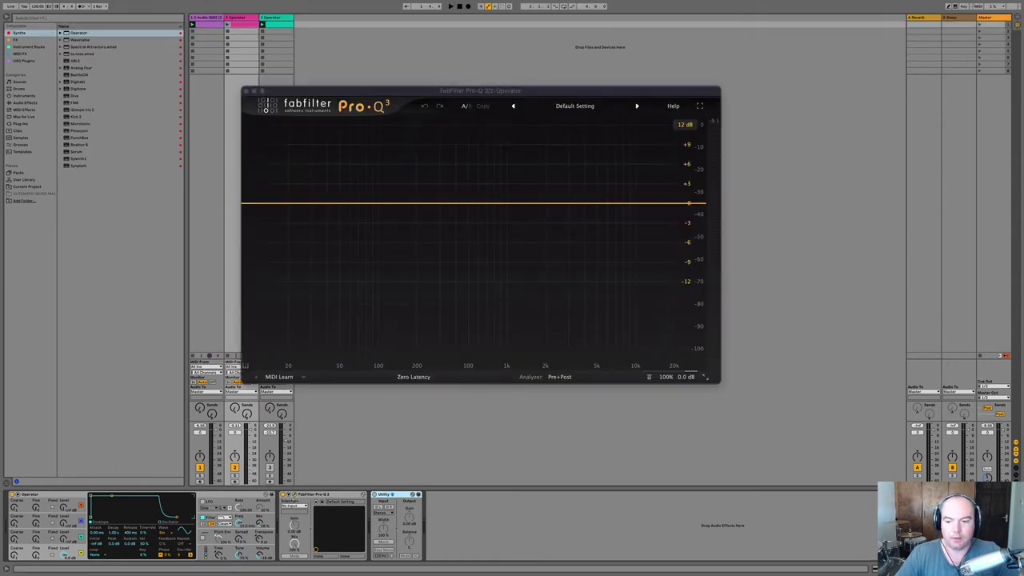
Add three more sixteenth notes across the first beat of the Operator clip, with all four notes at A#0.
{"action": "key", "text": "shift+Tab"}
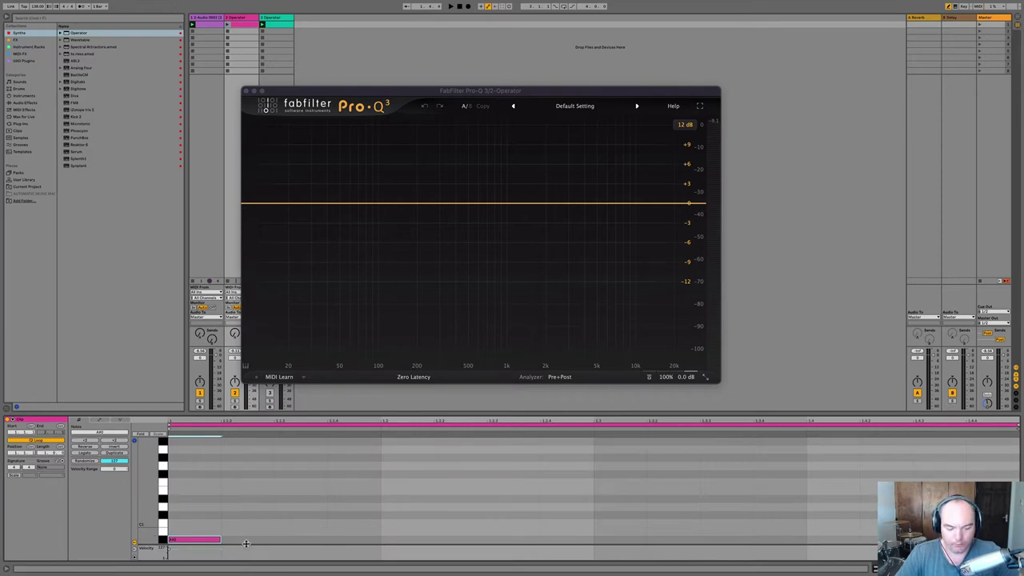
{"action": "left_click_drag", "start_coordinate": [248, 540], "coordinate": [355, 534]}
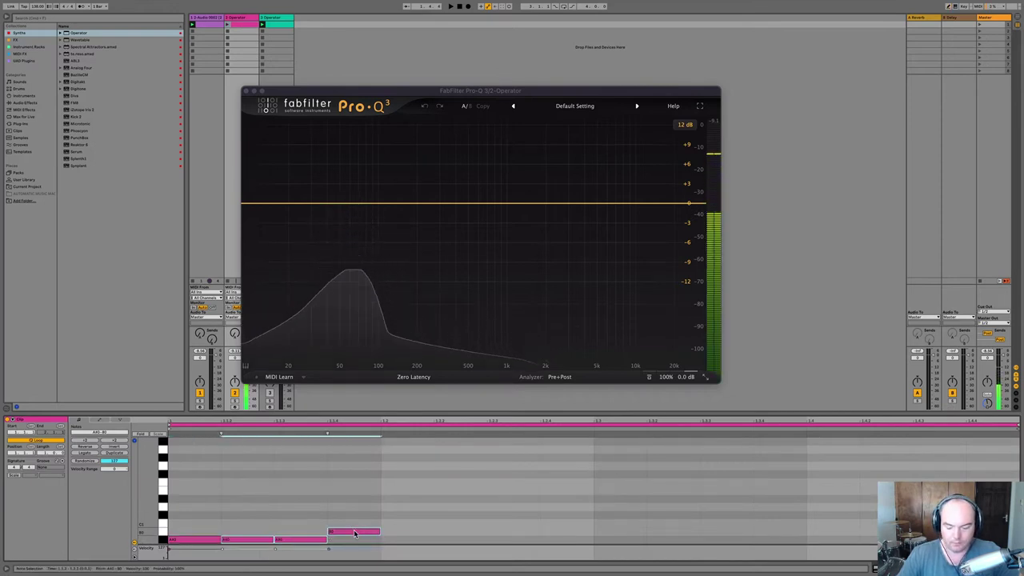
{"action": "key", "text": "Down"}
{"action": "key", "text": "Down"}
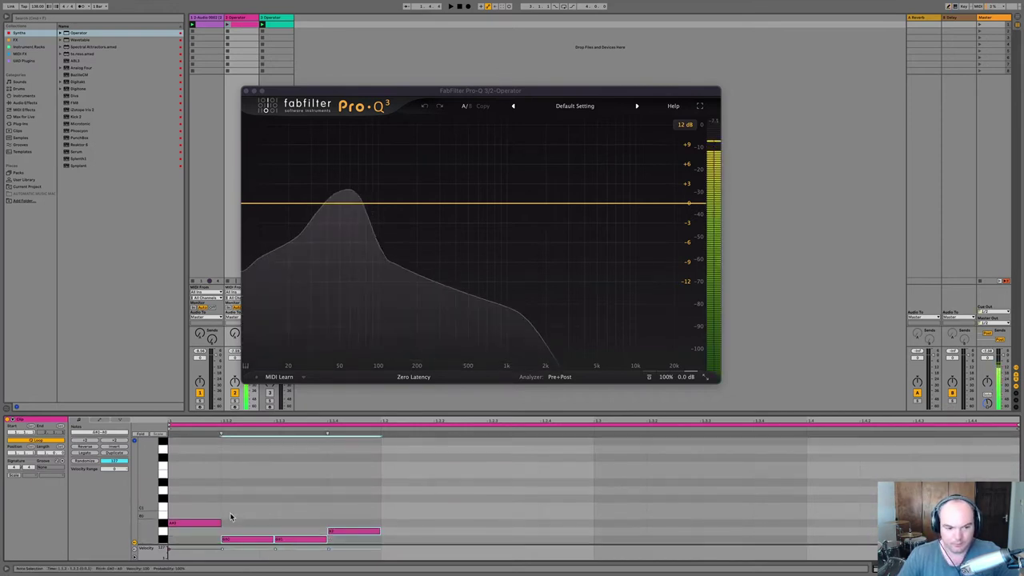
{"action": "key", "text": "Up"}
{"action": "key", "text": "Up"}
{"action": "left_click", "coordinate": [357, 498]}
{"action": "left_click", "coordinate": [356, 516]}
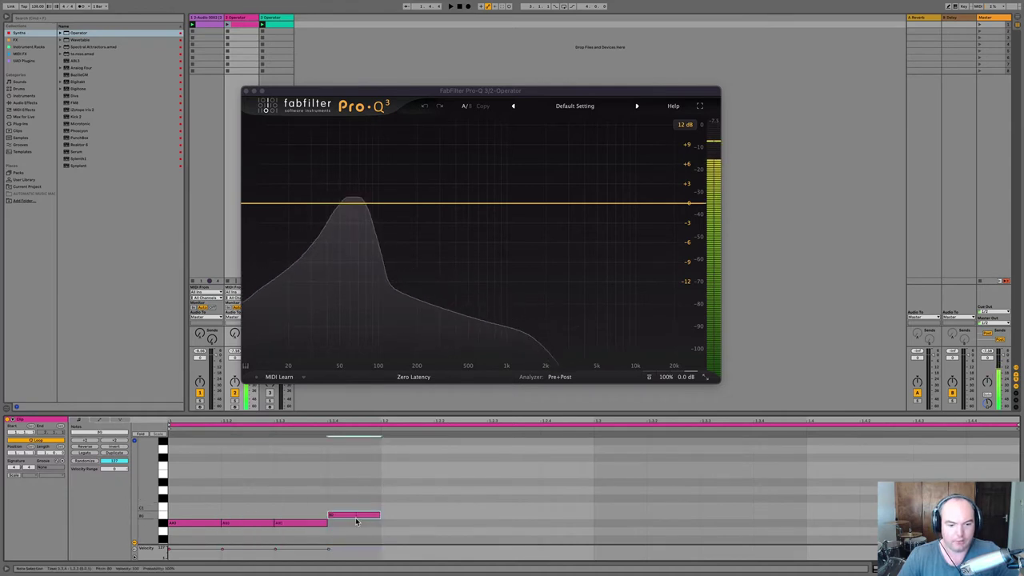
{"action": "key", "text": "Down"}
Duplicate the four A#0 notes three times so that sixteenths fill the whole bar.
{"action": "left_click_drag", "start_coordinate": [348, 507], "coordinate": [181, 550]}
{"action": "key", "text": "super+d"}
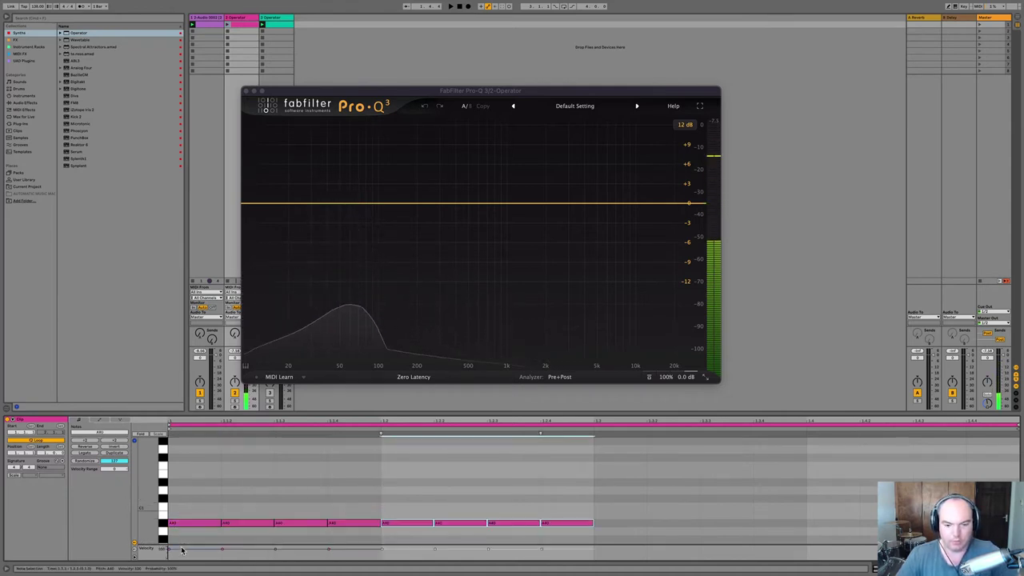
{"action": "key", "text": "super+d"}
{"action": "key", "text": "super+d"}
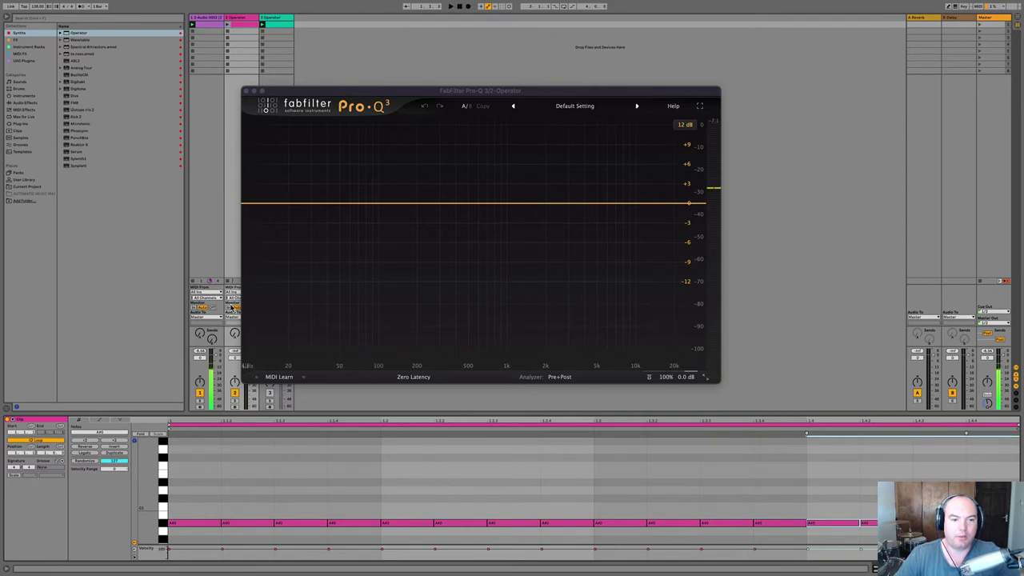
Enable Operator's pitch envelope with a +48 st peak and a short decay, auditioning the sixteenth-note clip.
{"action": "left_click", "coordinate": [227, 30]}
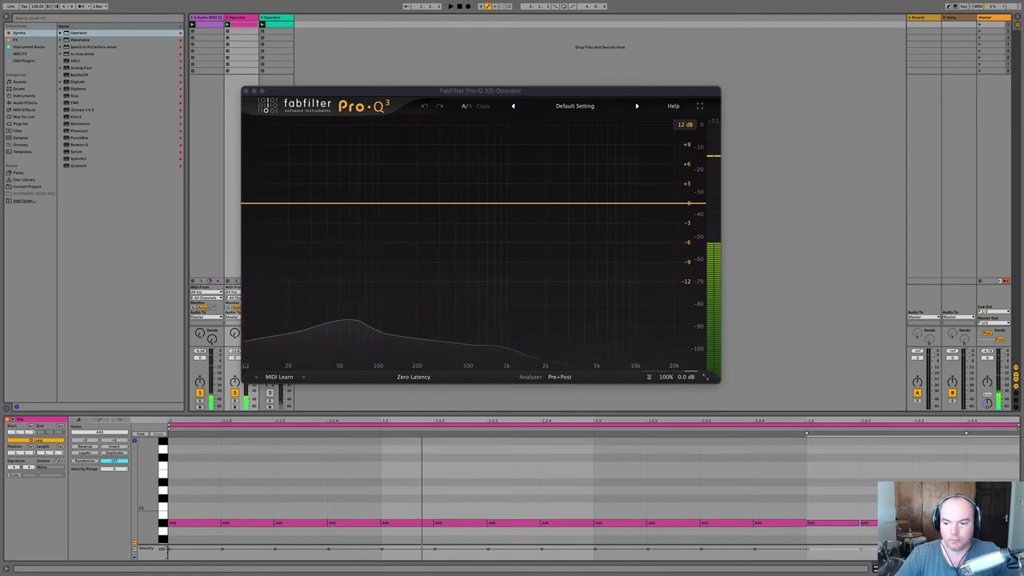
{"action": "key", "text": "shift+Tab"}
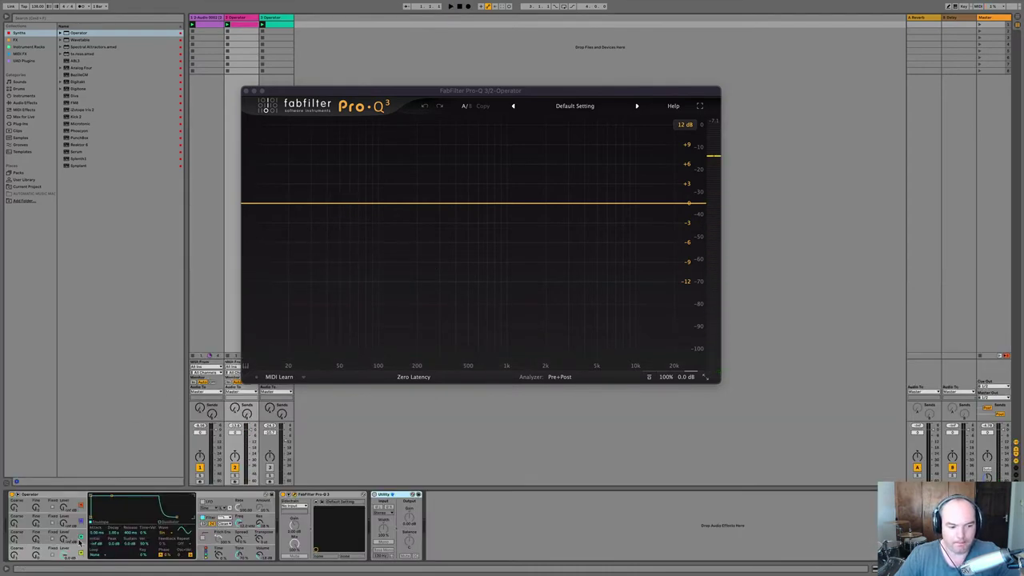
{"action": "left_click", "coordinate": [203, 540]}
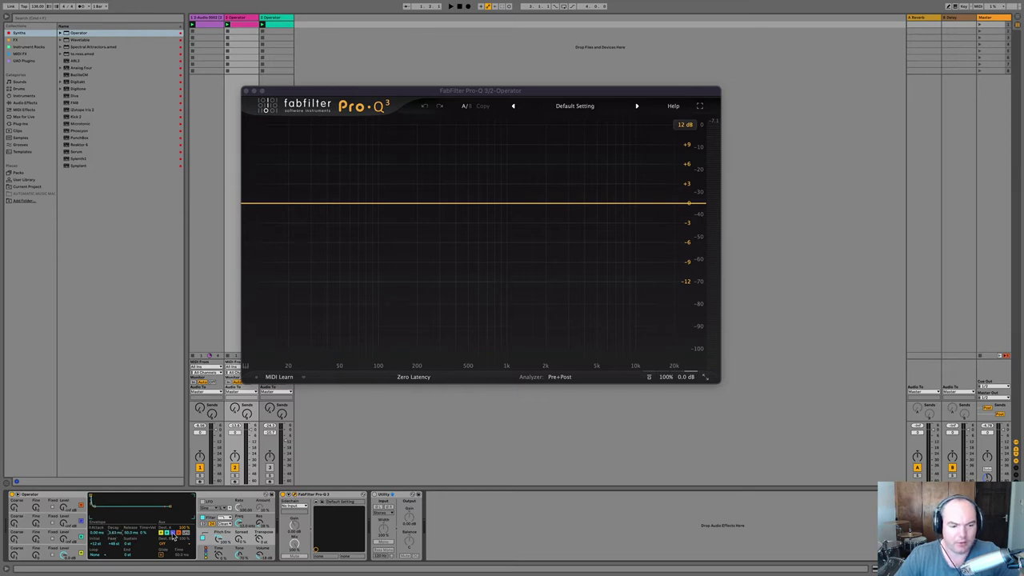
{"action": "key", "text": "space"}
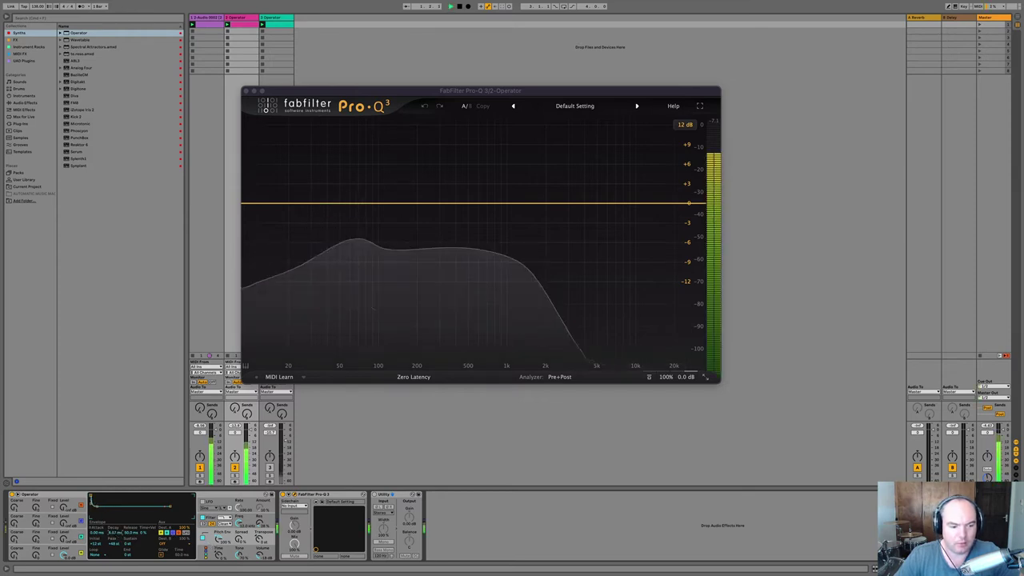
{"action": "key", "text": "space"}
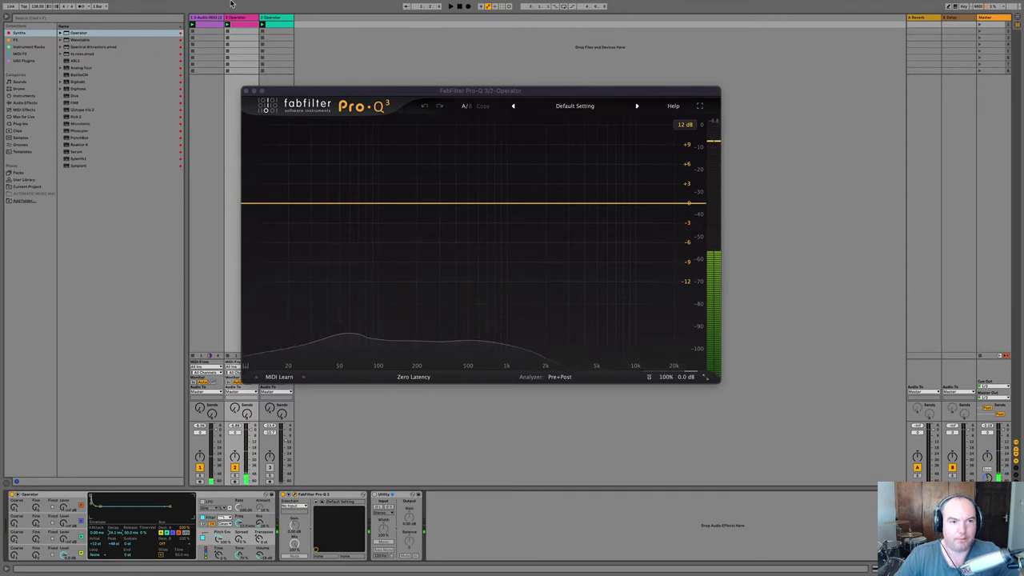
Create a test clip in the Operator track's seventh slot with a sixteenth note on the first beat, transposed to A#0.
{"action": "double_click", "coordinate": [245, 65]}
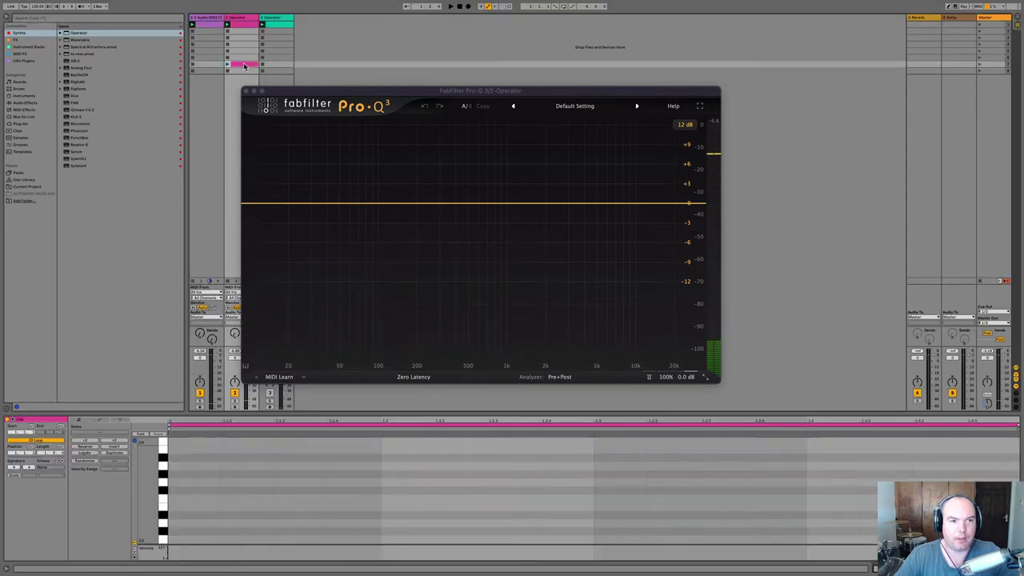
{"action": "double_click", "coordinate": [184, 542]}
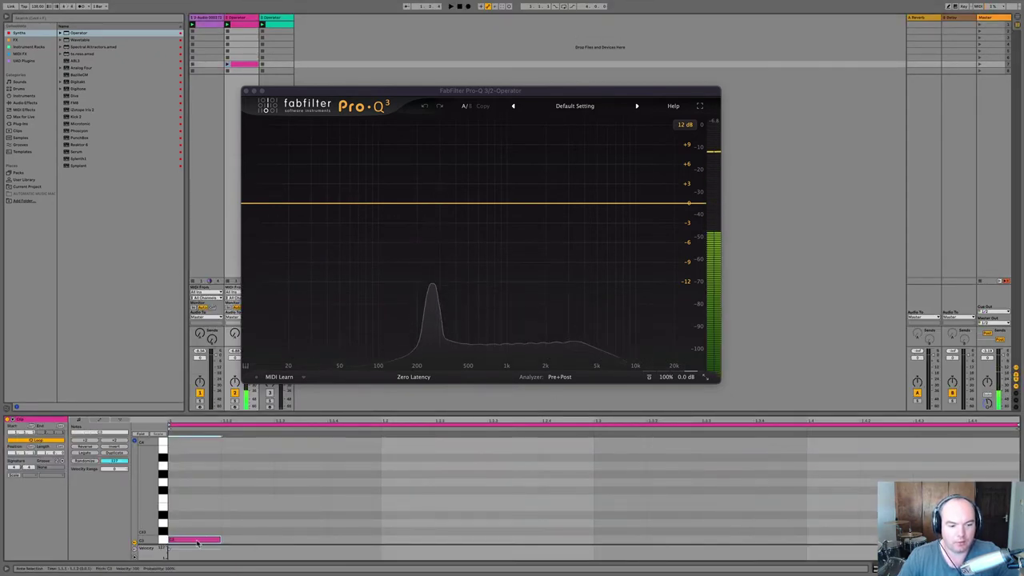
{"action": "key", "text": "Down"}
{"action": "key", "text": "Down"}
{"action": "key", "text": "Down"}
{"action": "key", "text": "Down"}
{"action": "key", "text": "Up"}
{"action": "key", "text": "Up"}
{"action": "key", "text": "Up"}
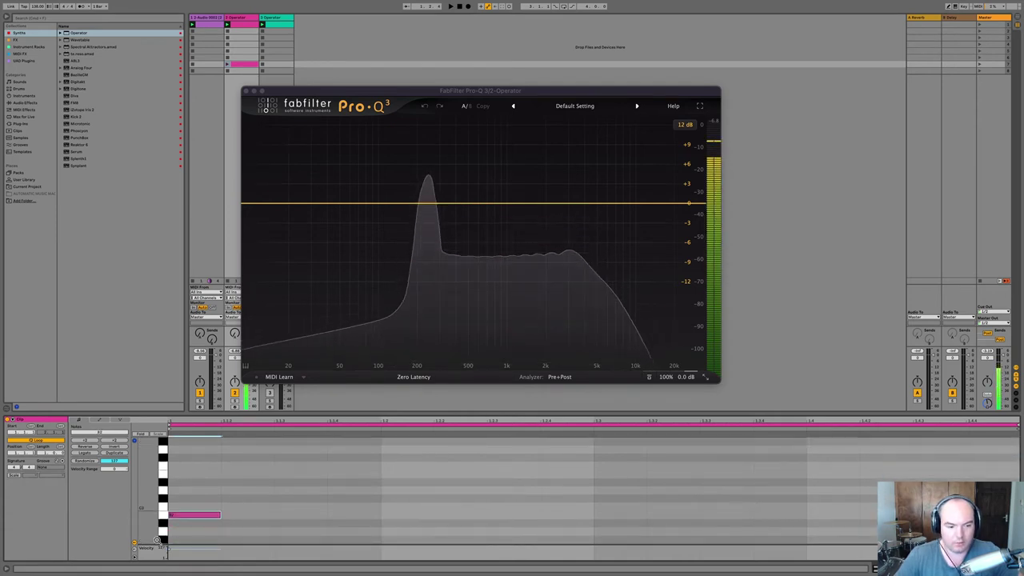
{"action": "key", "text": "Down"}
{"action": "key", "text": "shift+Down"}
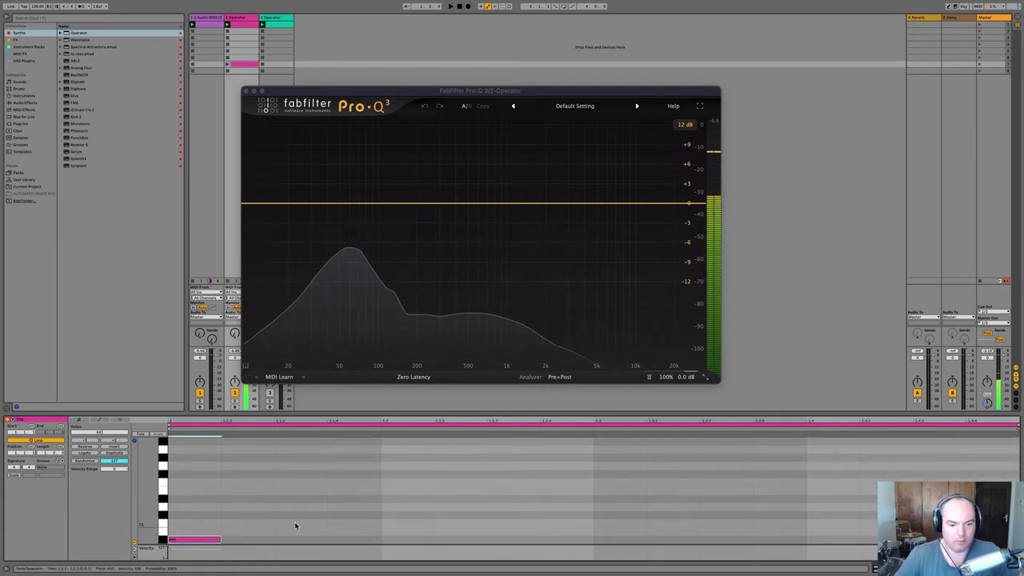
Add A#0 sixteenth notes on beats two, three and four of the test clip.
{"action": "double_click", "coordinate": [404, 539]}
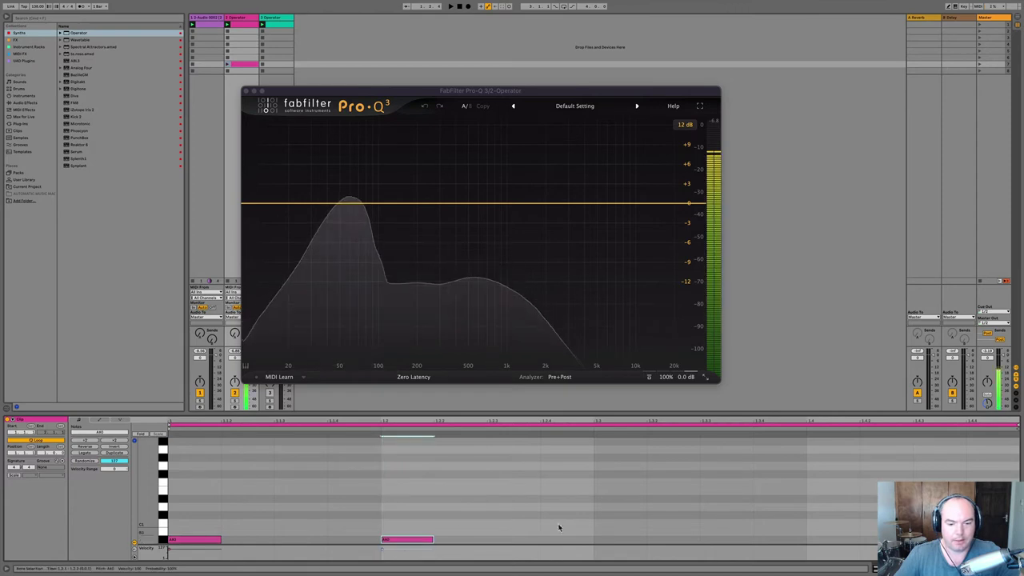
{"action": "double_click", "coordinate": [606, 540]}
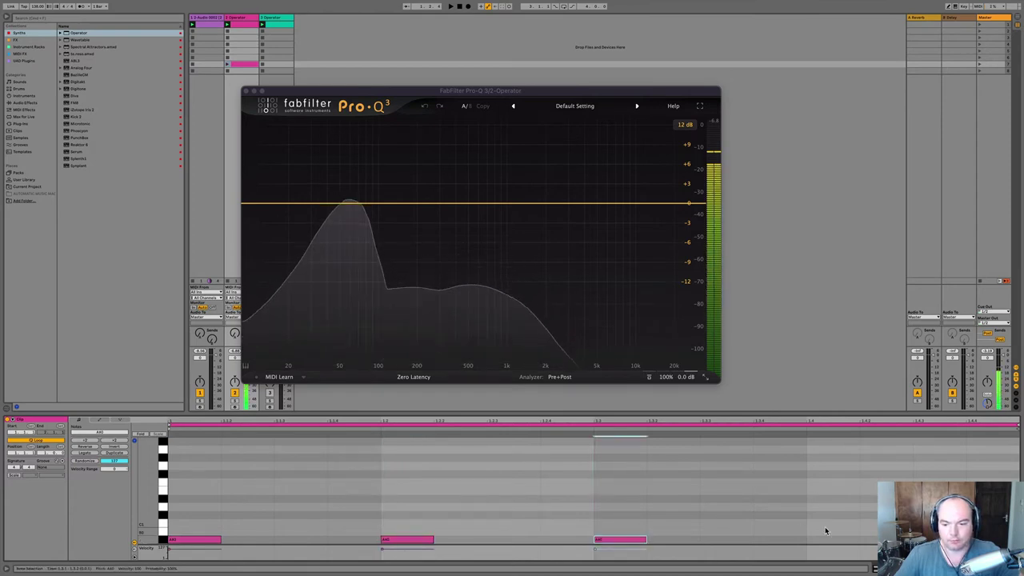
{"action": "double_click", "coordinate": [818, 540]}
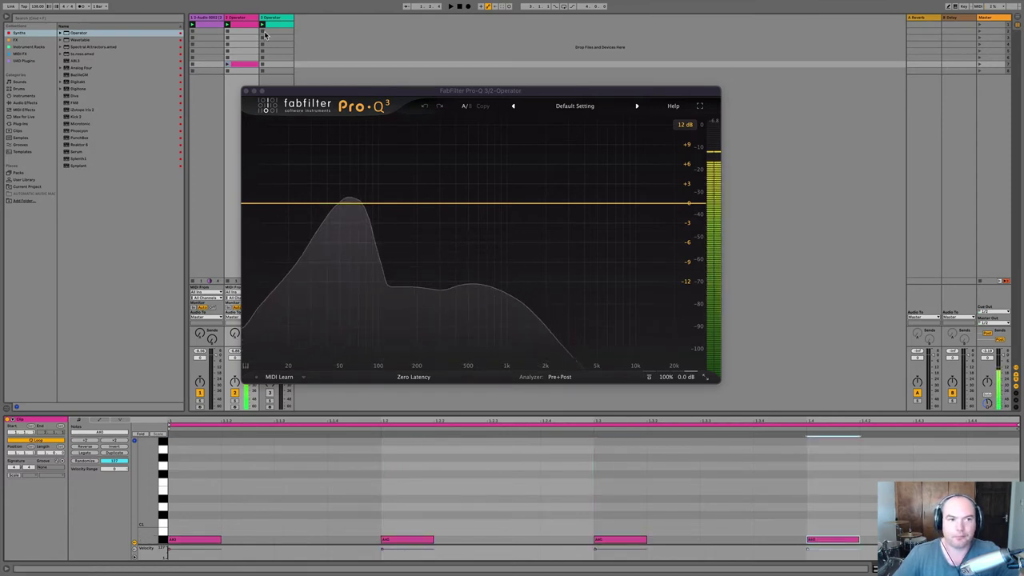
Play the test clip soloed and tune Operator: oscillator A attack about 7 ms, pitch envelope decay about 104 ms.
{"action": "left_click", "coordinate": [227, 65]}
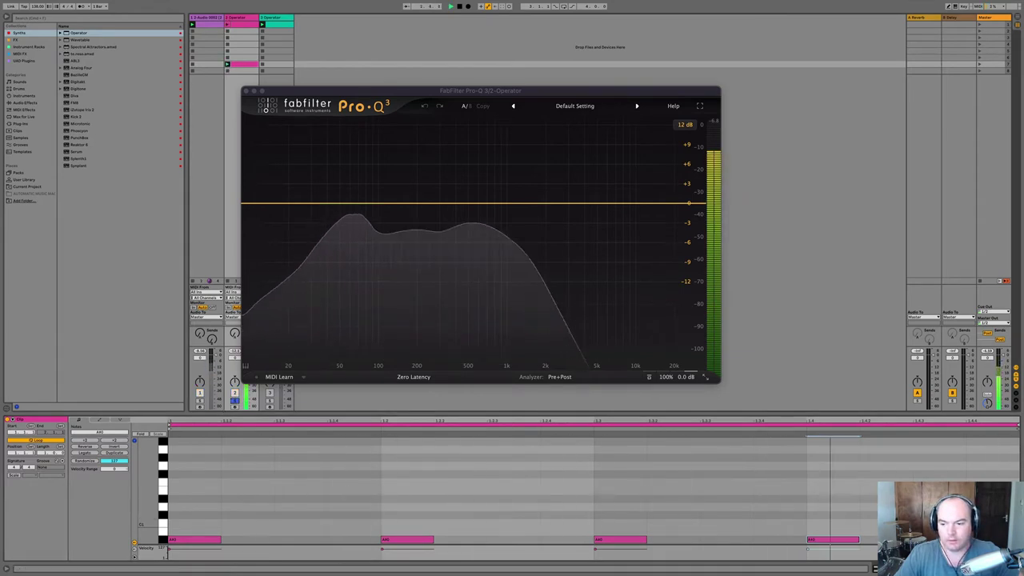
{"action": "key", "text": "shift+Tab"}
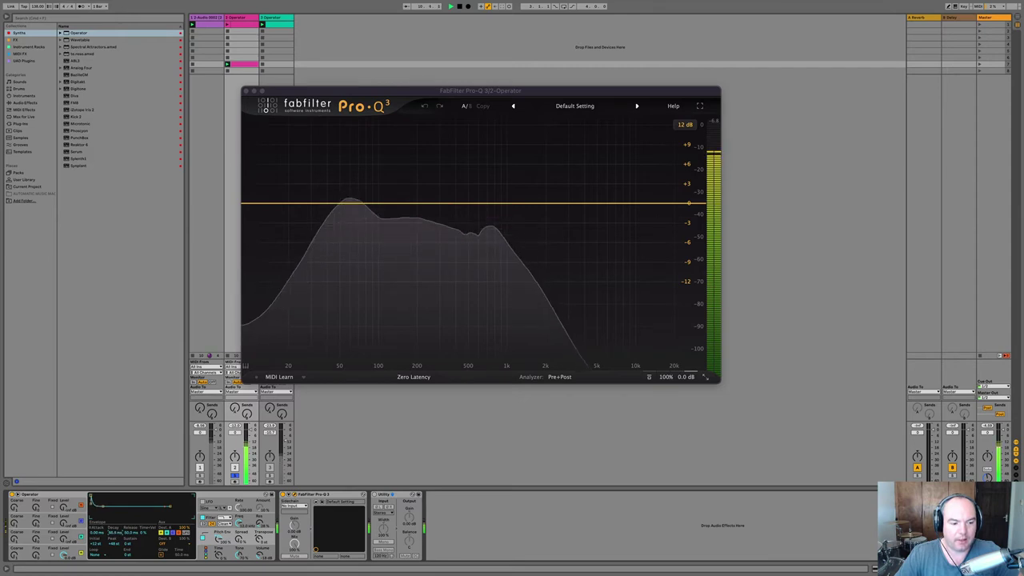
{"action": "left_click_drag", "start_coordinate": [95, 507], "coordinate": [96, 508]}
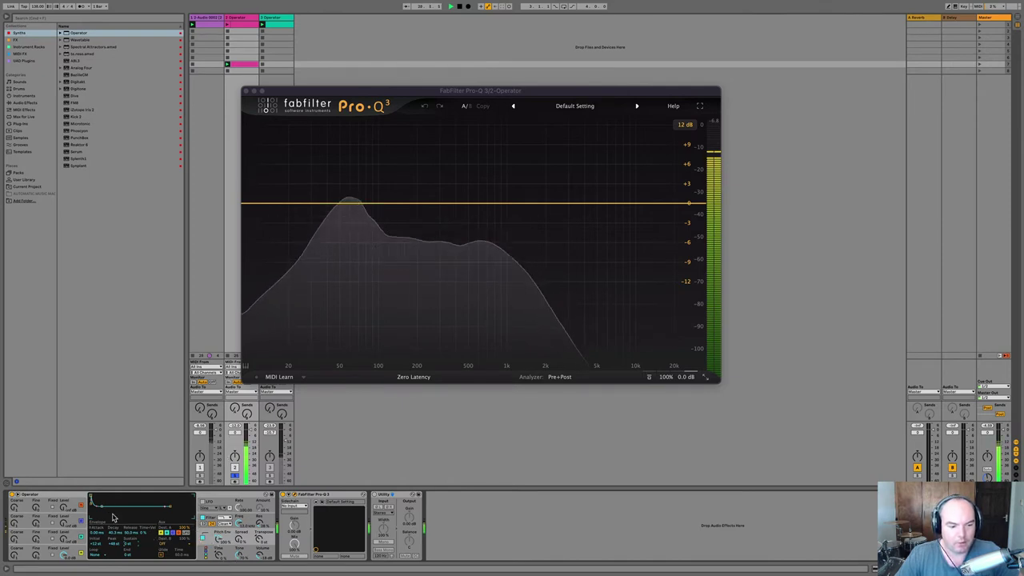
{"action": "left_click", "coordinate": [73, 555]}
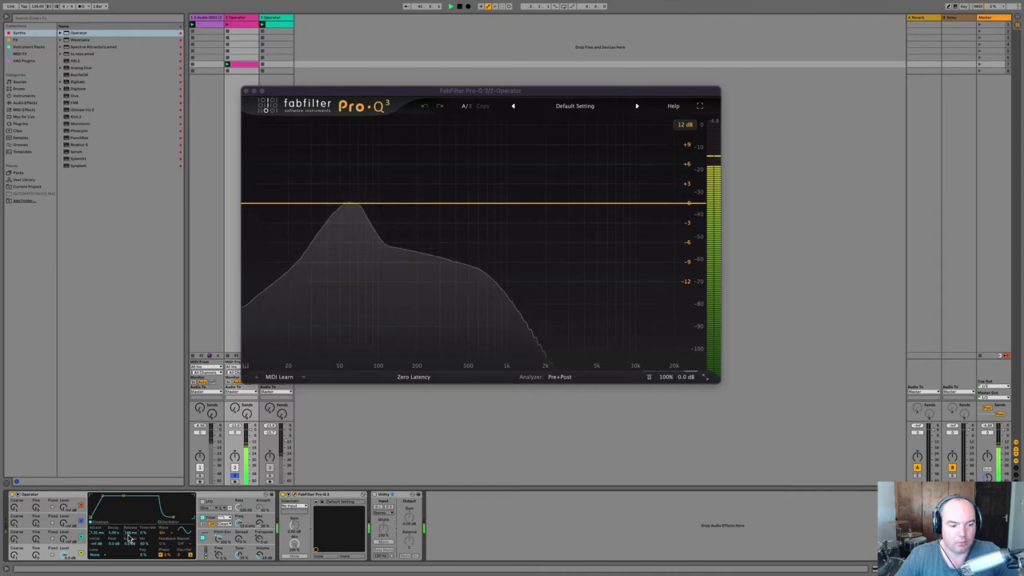
{"action": "left_click", "coordinate": [216, 539]}
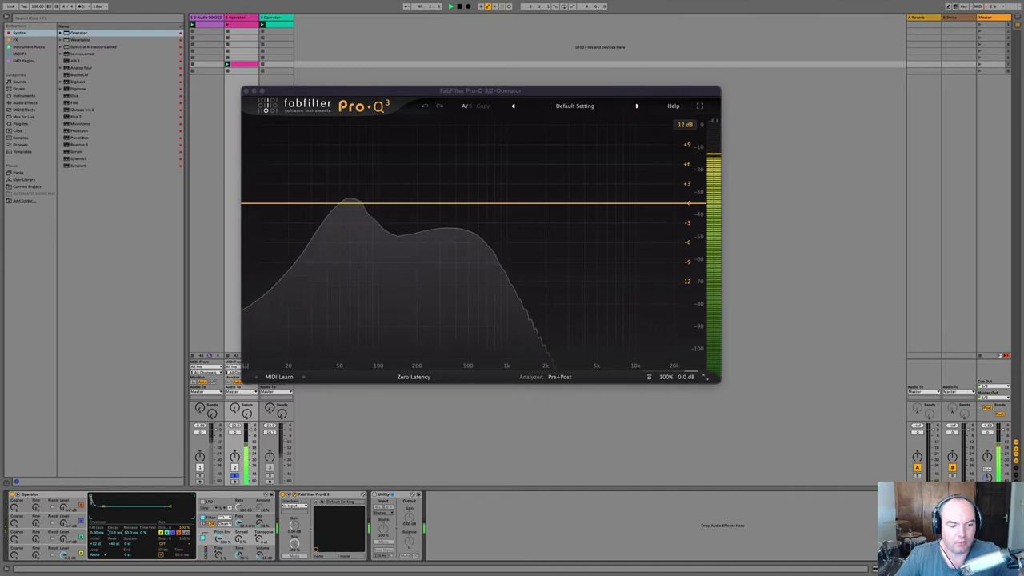
{"action": "left_click_drag", "start_coordinate": [114, 535], "coordinate": [115, 532]}
Stop playback and delete the four-note test clip from the Operator track's seventh slot.
{"action": "key", "text": "space"}
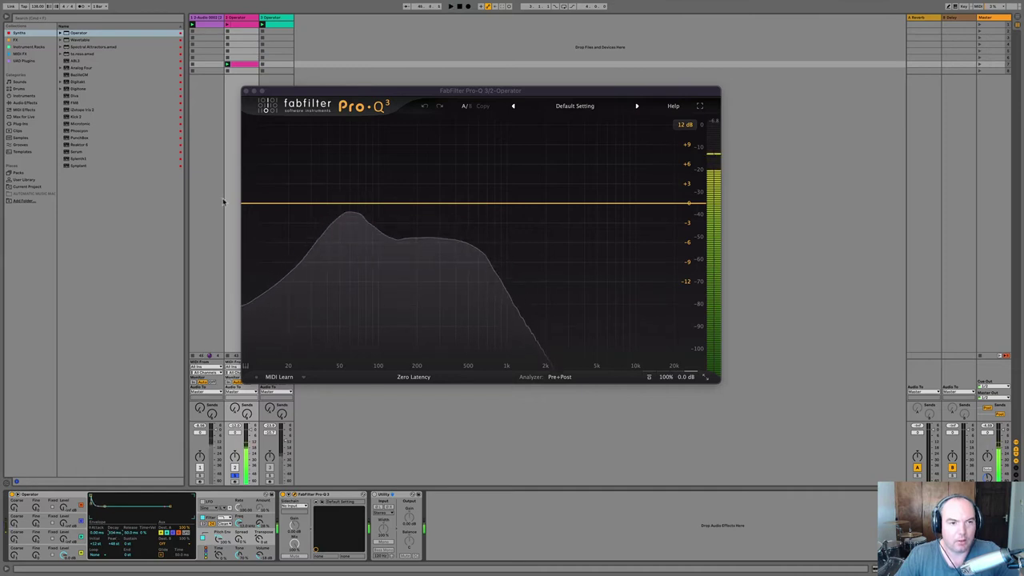
{"action": "left_click", "coordinate": [236, 66]}
{"action": "key", "text": "Delete"}
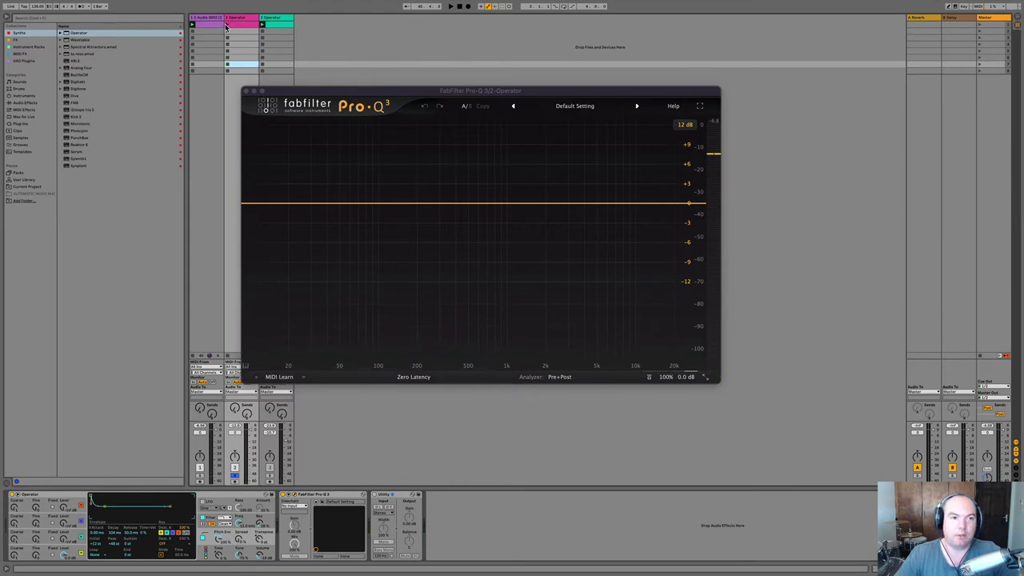
Play the sixteenth-note clip, shorten the pitch envelope's decay to about 44 ms and reduce the pitch envelope amount.
{"action": "left_click", "coordinate": [227, 25]}
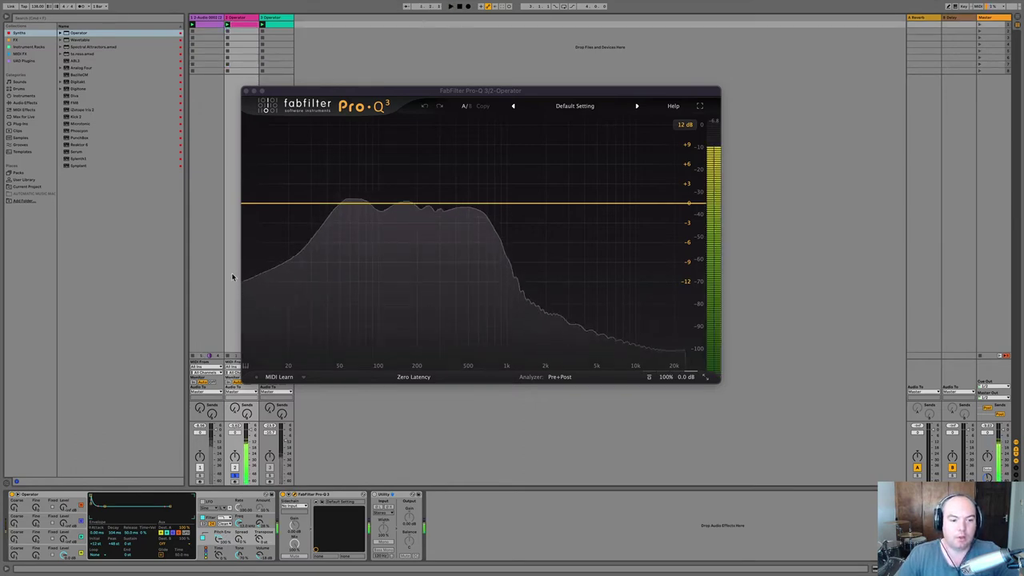
{"action": "key", "text": "space"}
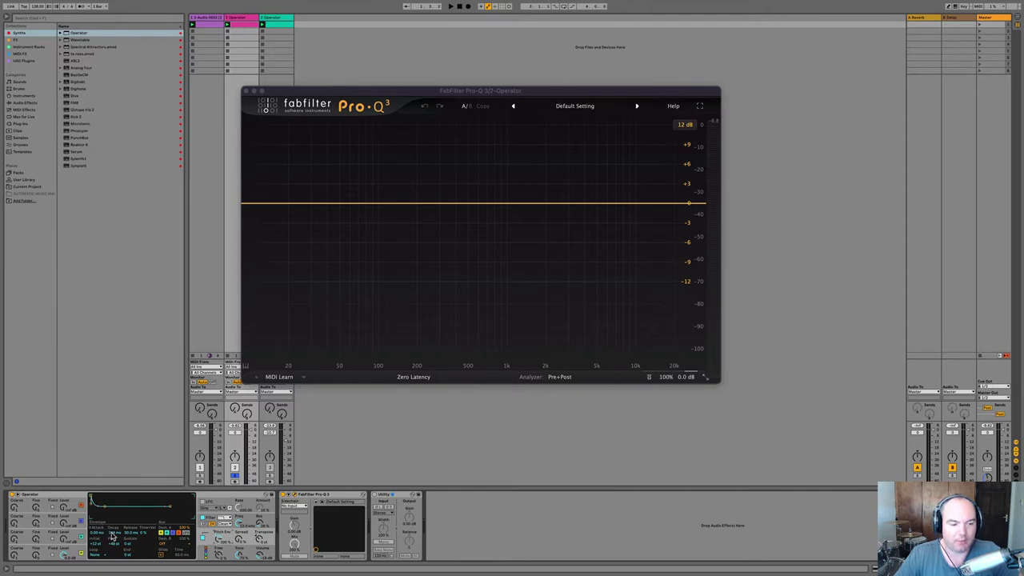
{"action": "key", "text": "space"}
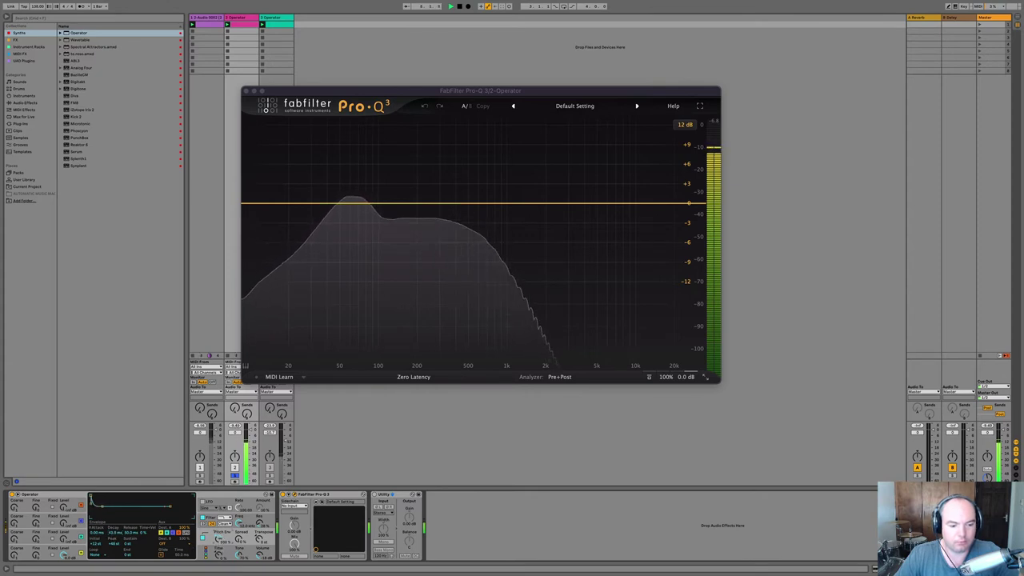
{"action": "key", "text": "space"}
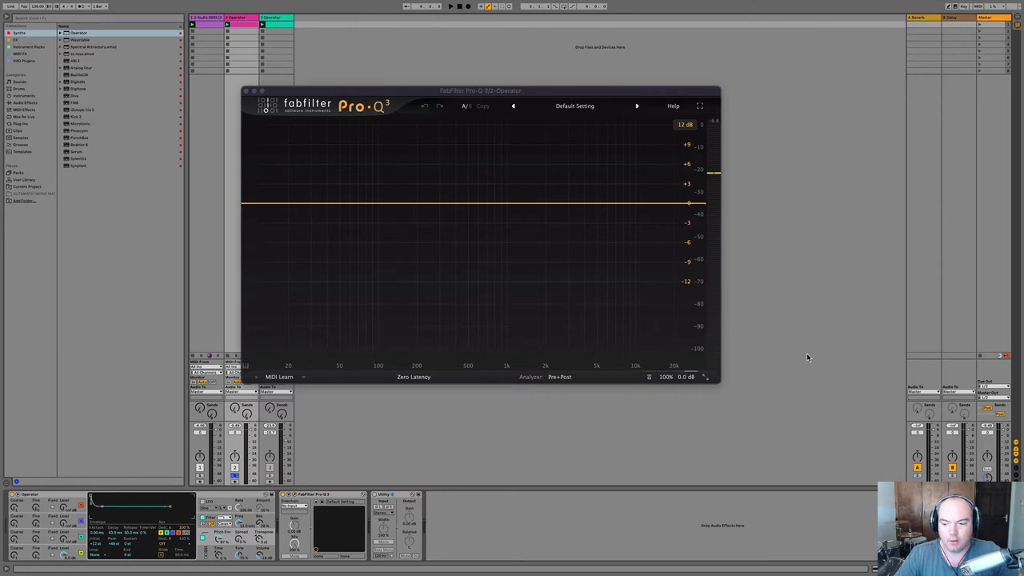
Shorten all A#0 notes in the Operator clip to about three quarters of a sixteenth.
{"action": "key", "text": "shift+Tab"}
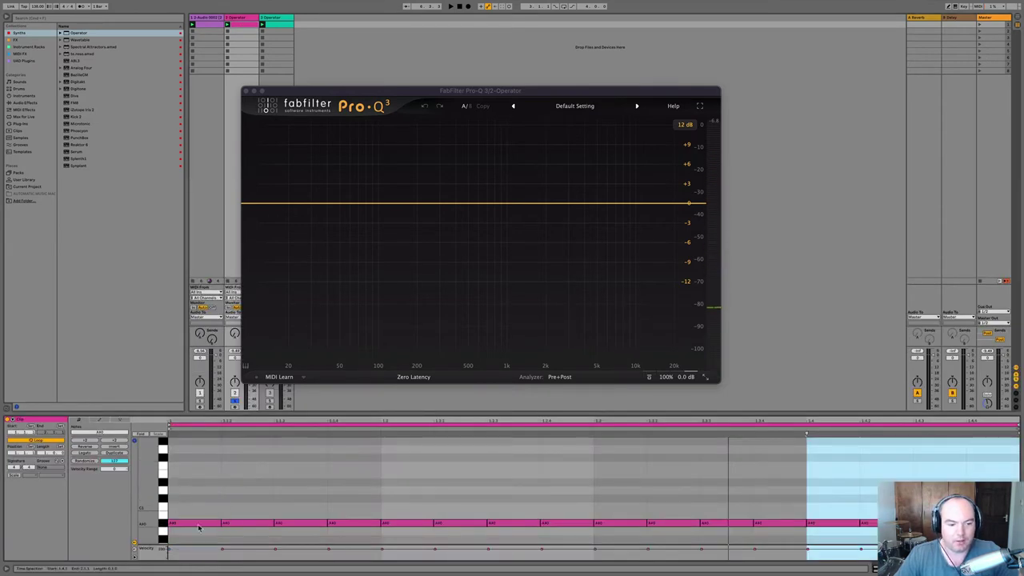
{"action": "left_click", "coordinate": [162, 525]}
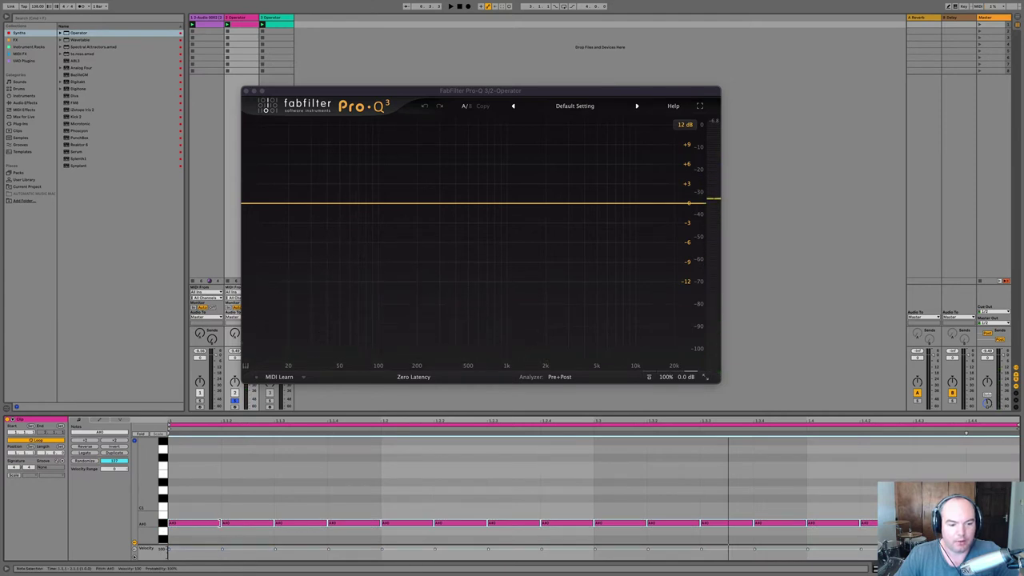
{"action": "left_click_drag", "start_coordinate": [221, 524], "coordinate": [205, 524]}
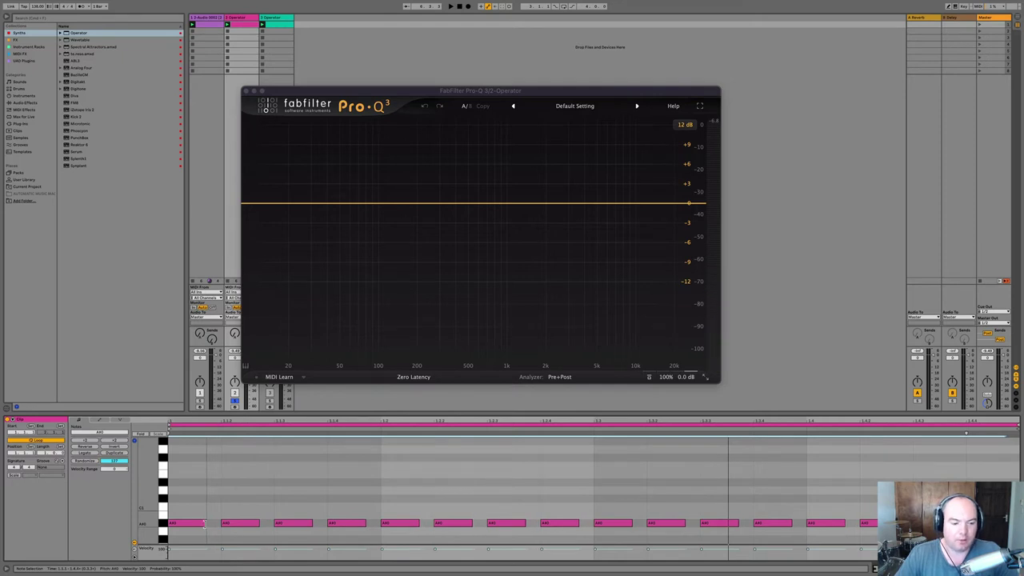
Shorten the A#0 rumble notes slightly and audition the clip both soloed and together with the kick, closing the equalizer window.
{"action": "left_click_drag", "start_coordinate": [204, 524], "coordinate": [202, 524]}
{"action": "key", "text": "space"}
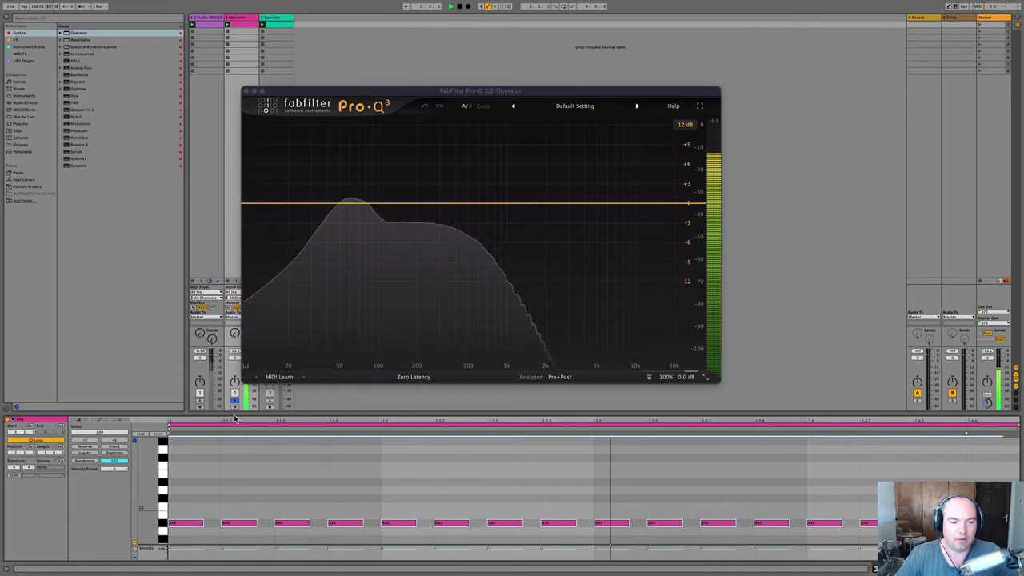
{"action": "key", "text": "space"}
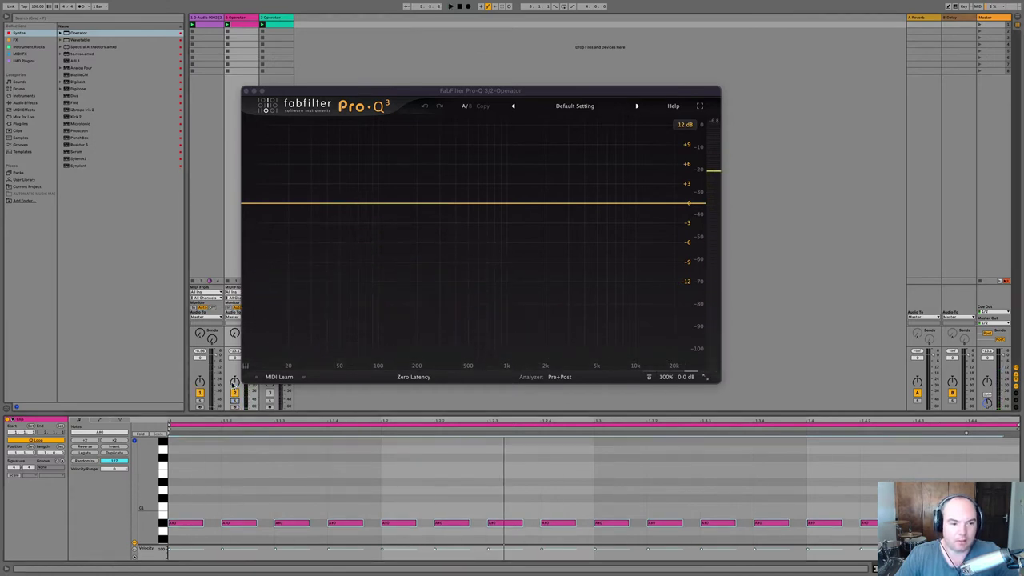
{"action": "key", "text": "space"}
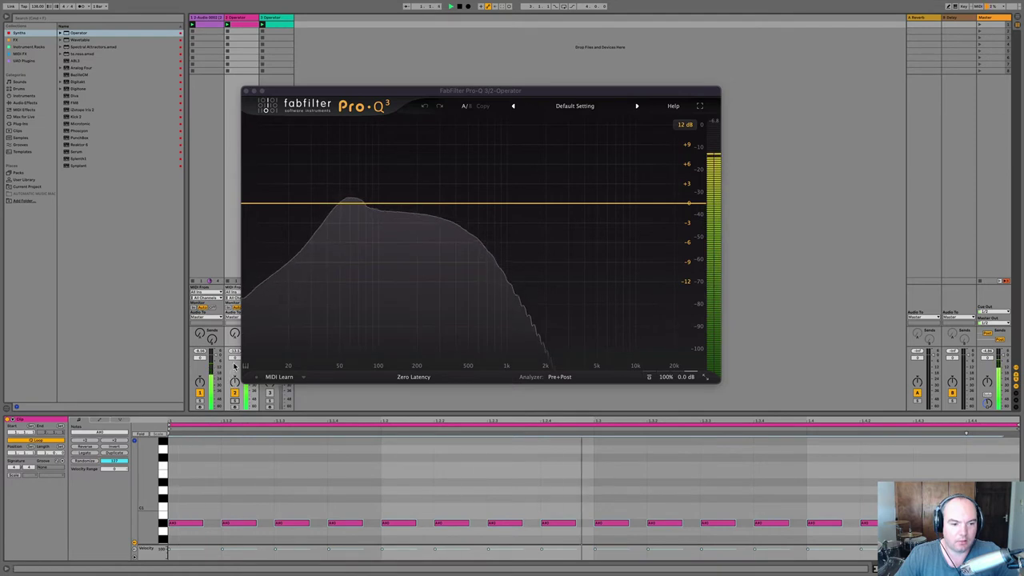
{"action": "left_click", "coordinate": [245, 95]}
{"action": "left_click", "coordinate": [245, 90]}
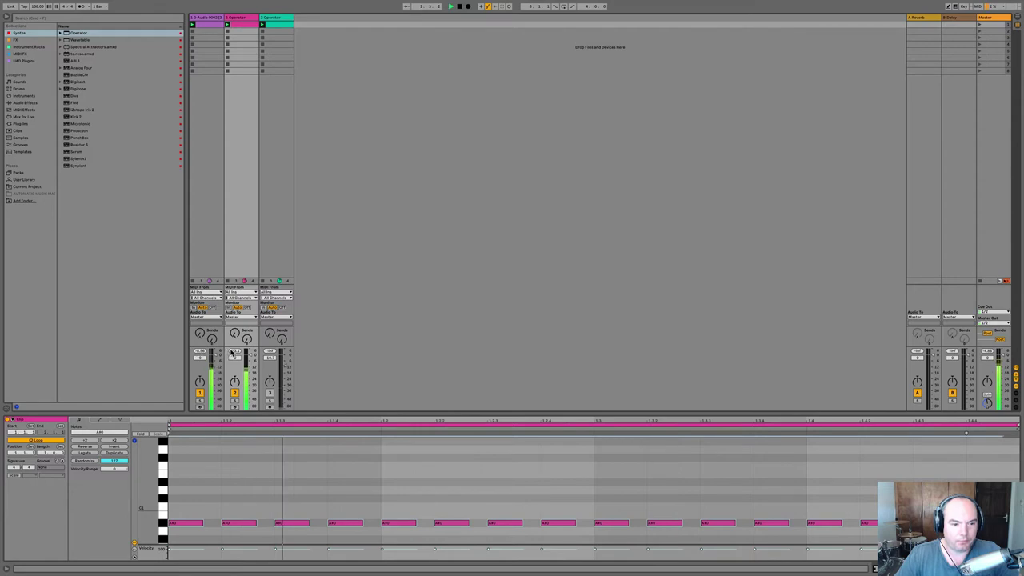
In Pro-Q 3 on the second track, add a 12 dB/oct high cut at about 97 Hz with a Q of about 1.2.
{"action": "key", "text": "shift+Tab"}
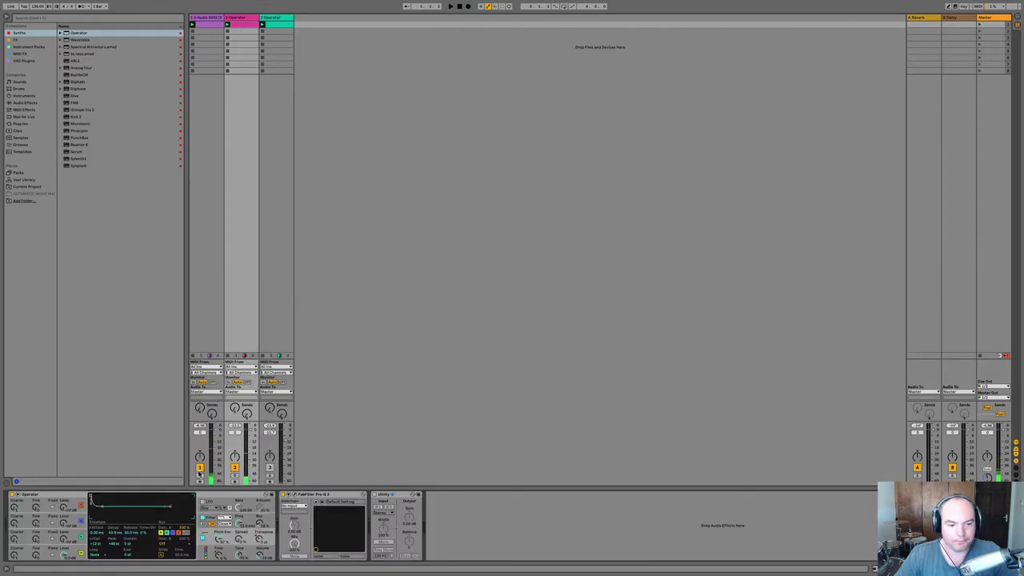
{"action": "left_click", "coordinate": [295, 496]}
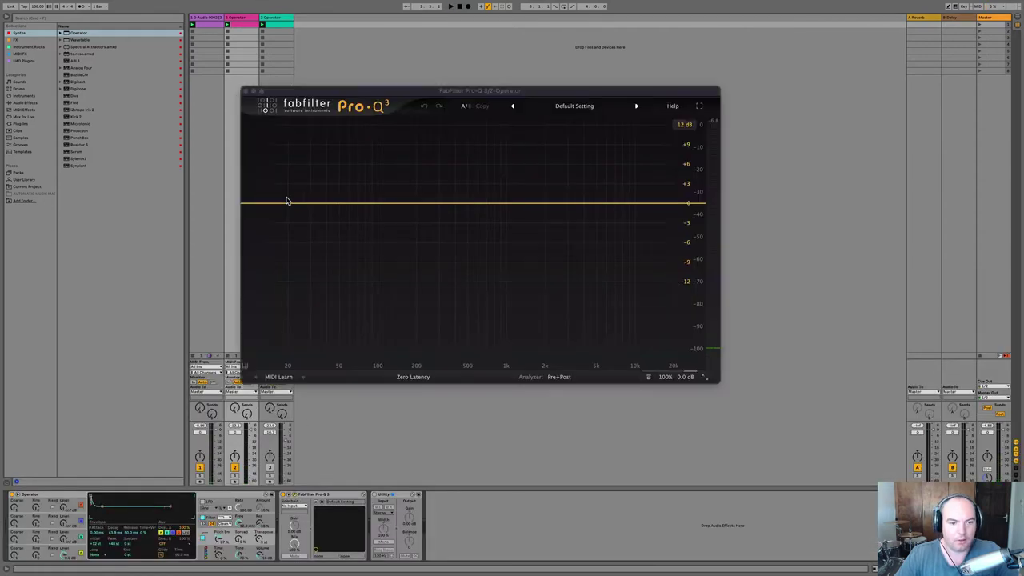
{"action": "left_click", "coordinate": [341, 207]}
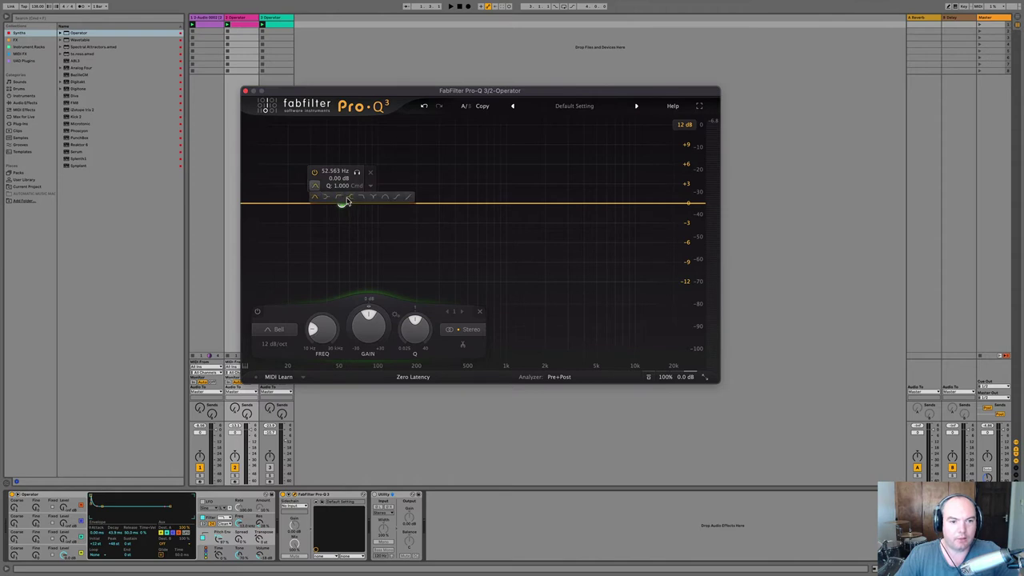
{"action": "left_click", "coordinate": [362, 199]}
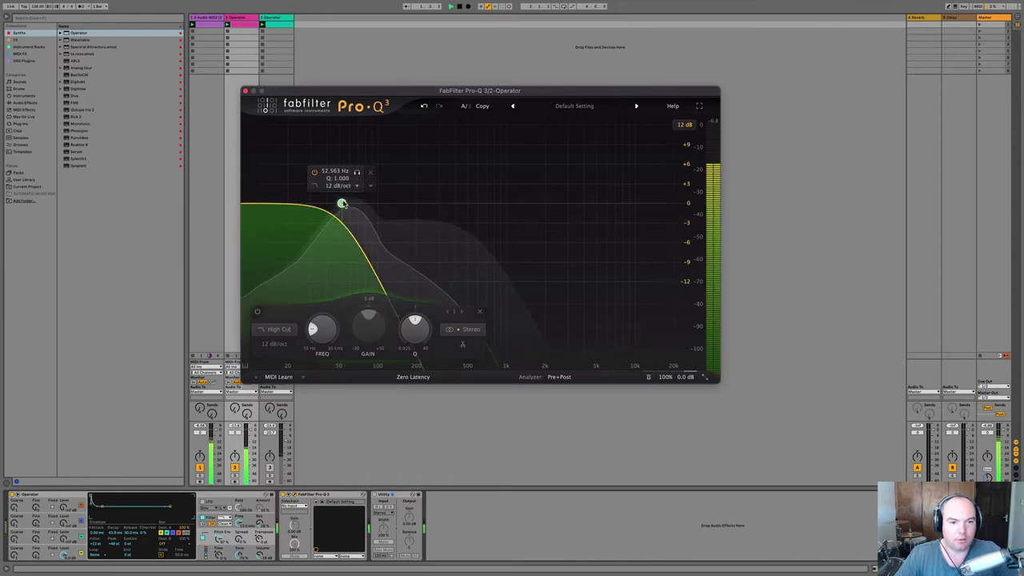
{"action": "left_click_drag", "start_coordinate": [343, 202], "coordinate": [376, 194]}
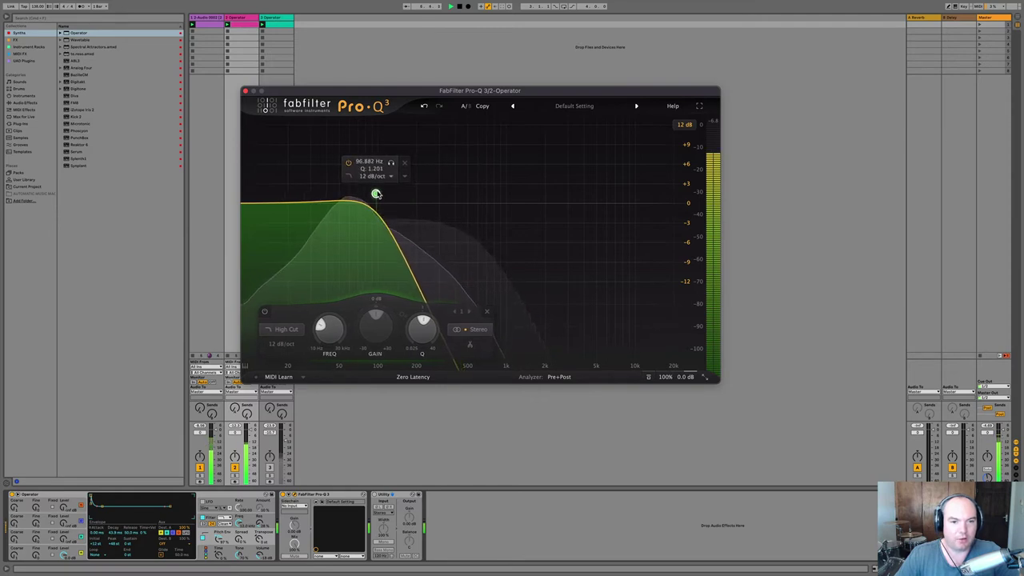
Audition the high-cut rumble together with the kick and close the equalizer window.
{"action": "left_click", "coordinate": [236, 433]}
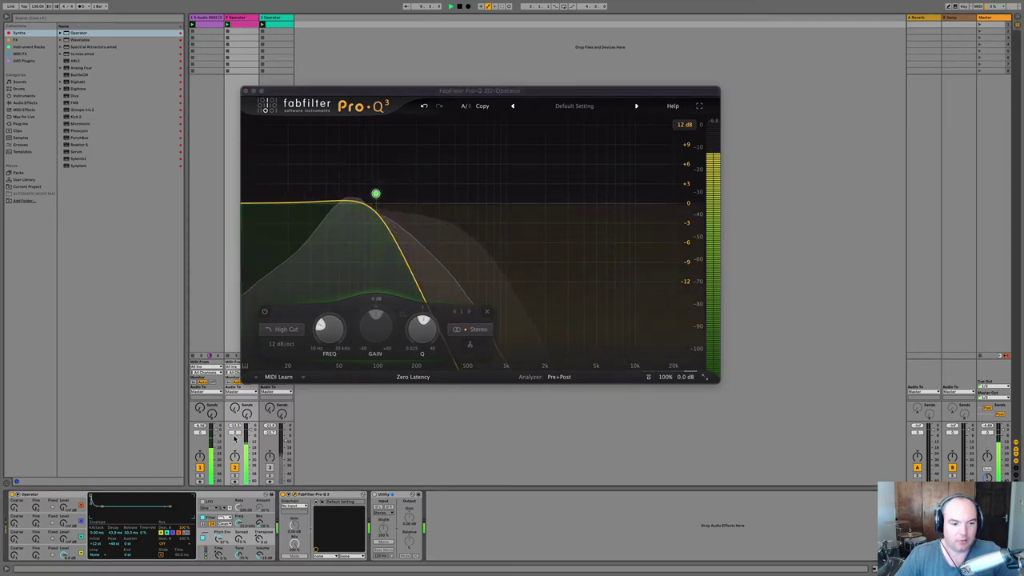
{"action": "key", "text": "space"}
{"action": "key", "text": "space"}
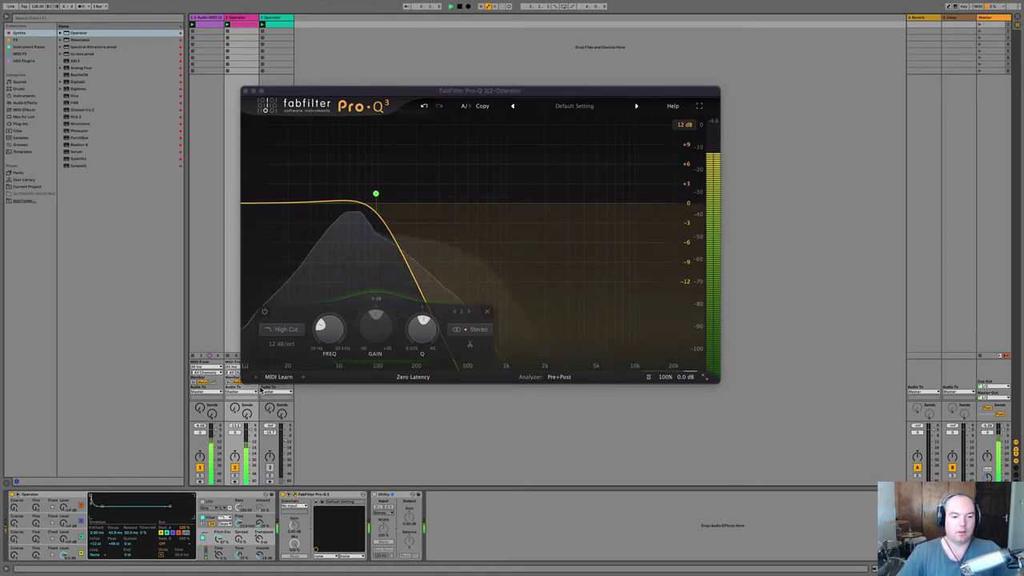
{"action": "key", "text": "space"}
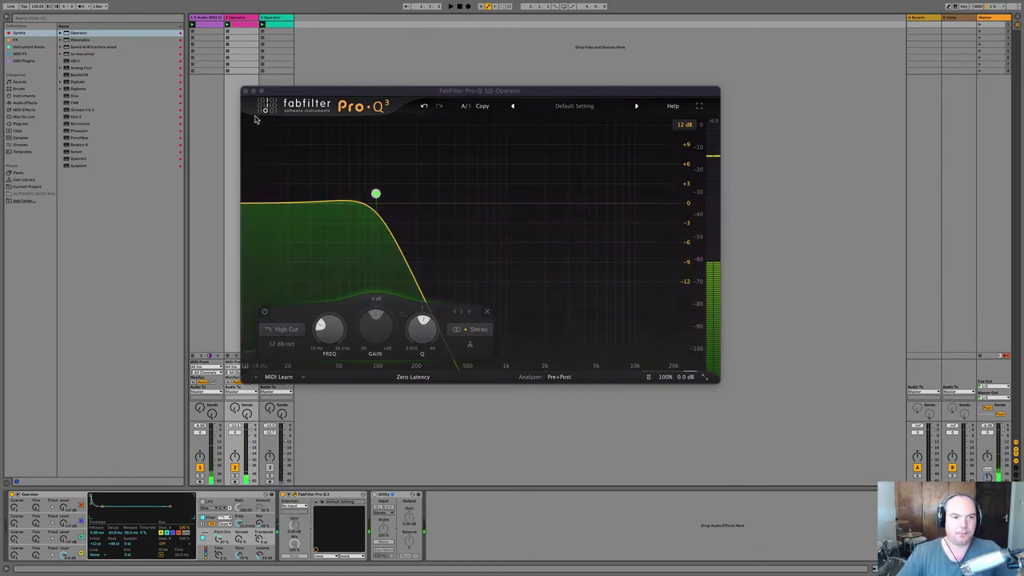
{"action": "key", "text": "space"}
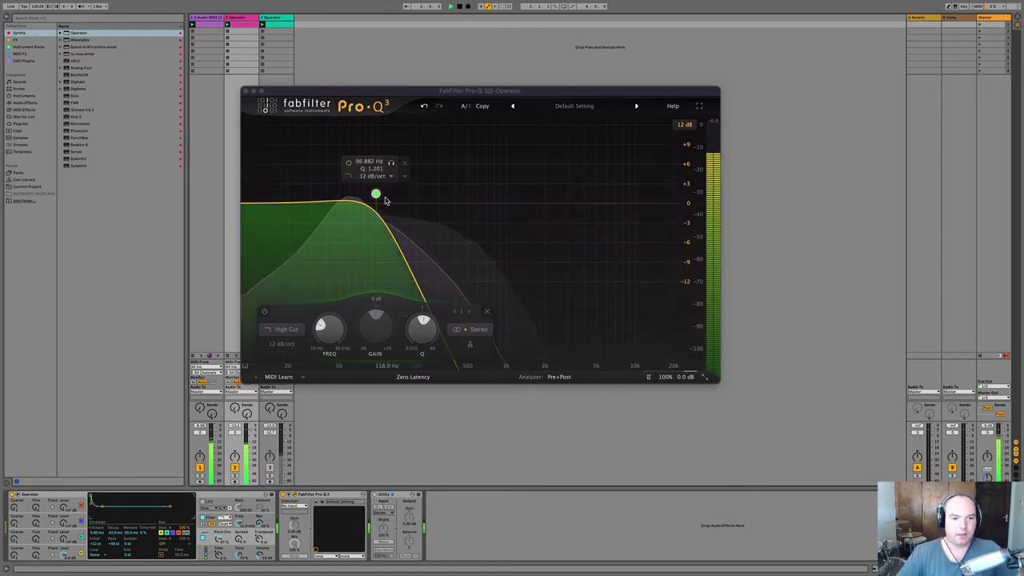
{"action": "key", "text": "space"}
{"action": "left_click", "coordinate": [245, 92]}
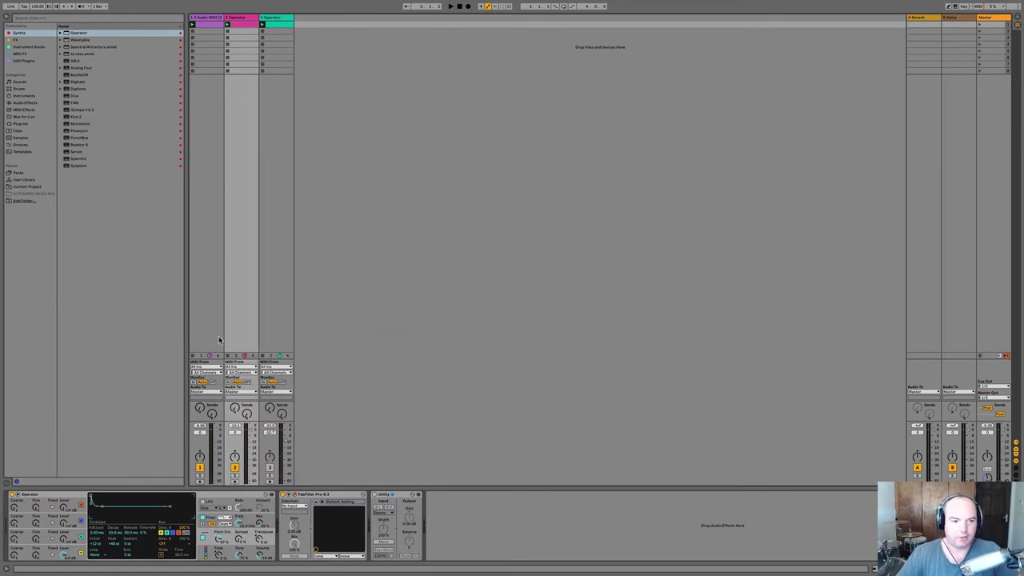
Replace the Operator instrument on the third track with Diva.
{"action": "left_click", "coordinate": [270, 23]}
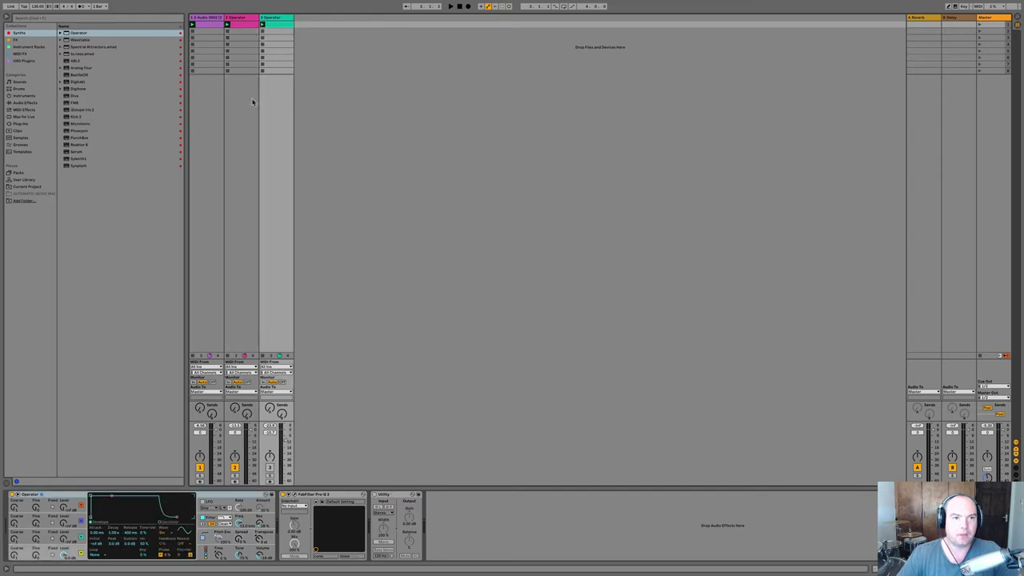
{"action": "left_click", "coordinate": [246, 495]}
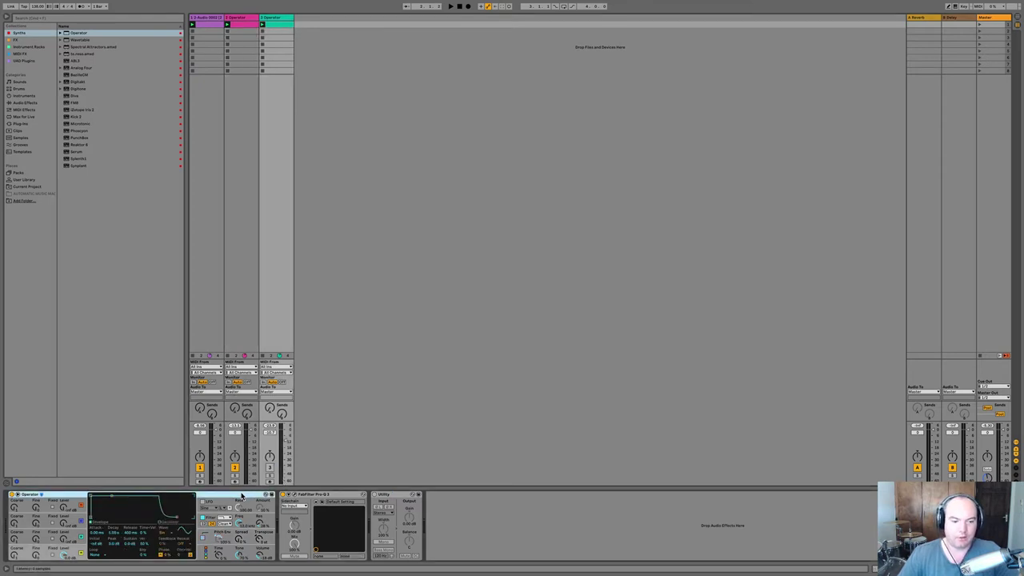
{"action": "key", "text": "Delete"}
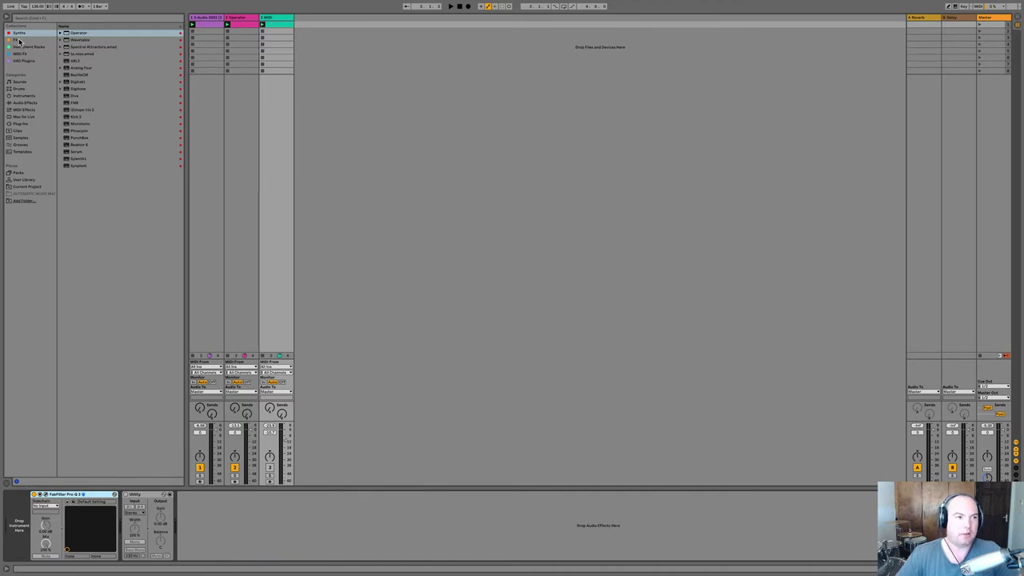
{"action": "left_click", "coordinate": [74, 97]}
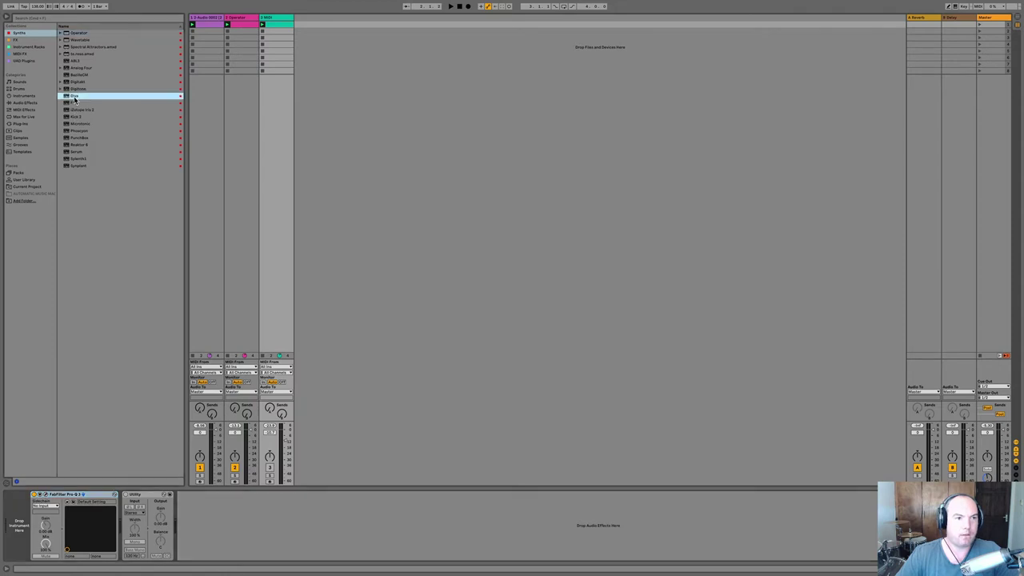
{"action": "double_click", "coordinate": [74, 97]}
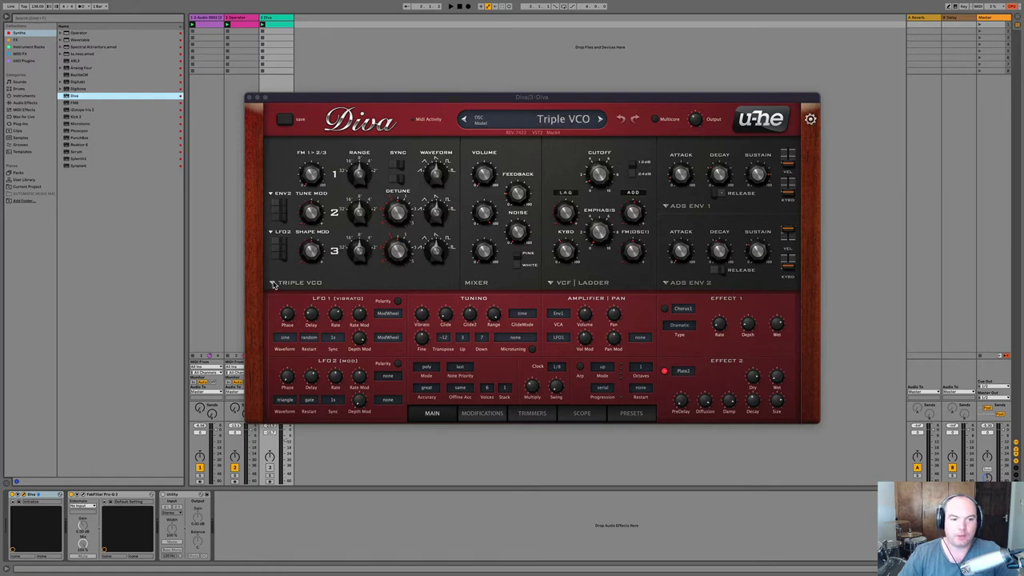
Set Diva's oscillator model to Dual VCO and its filter model to Uhbie.
{"action": "left_click", "coordinate": [273, 285]}
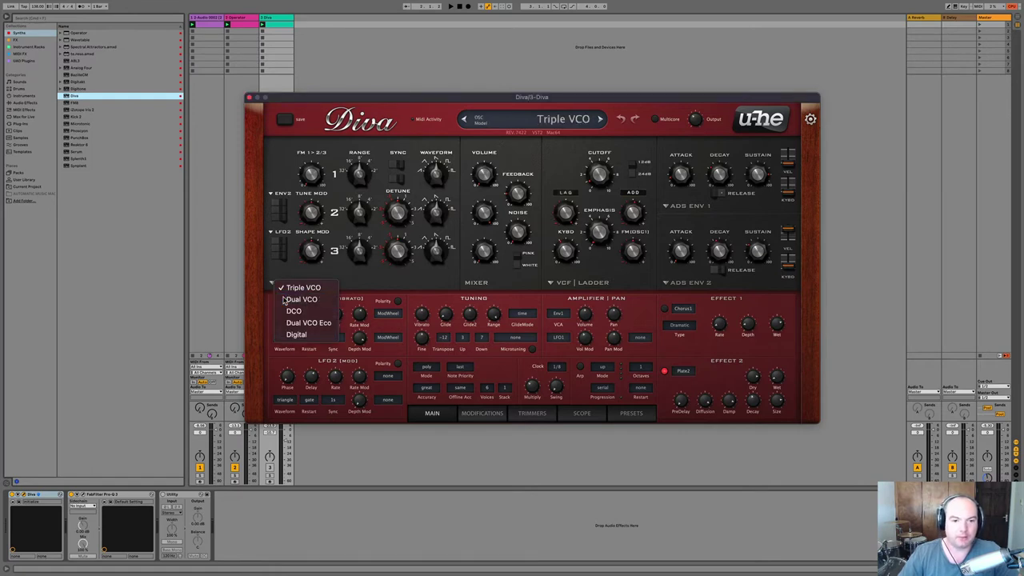
{"action": "left_click", "coordinate": [300, 299]}
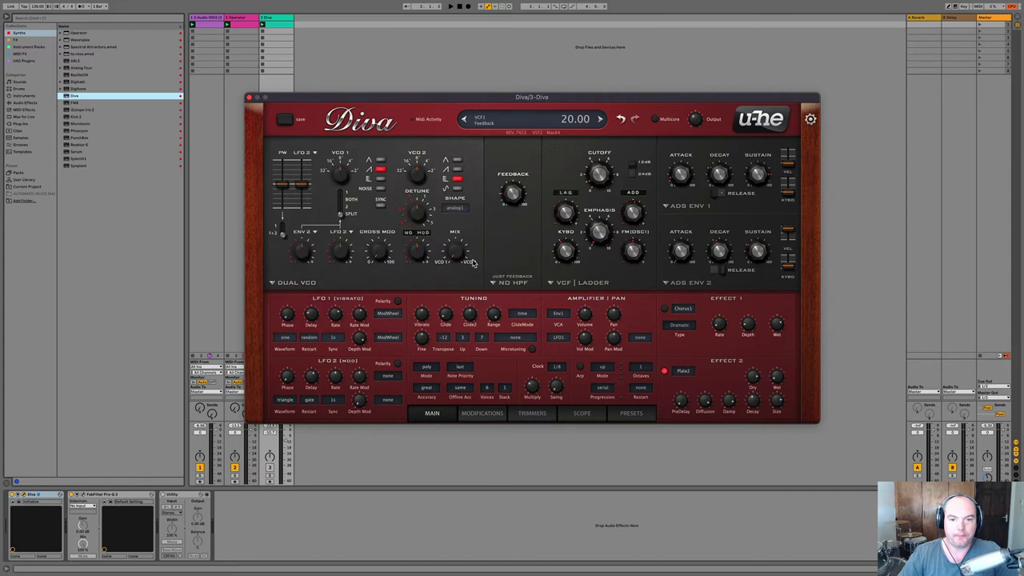
{"action": "left_click", "coordinate": [560, 284]}
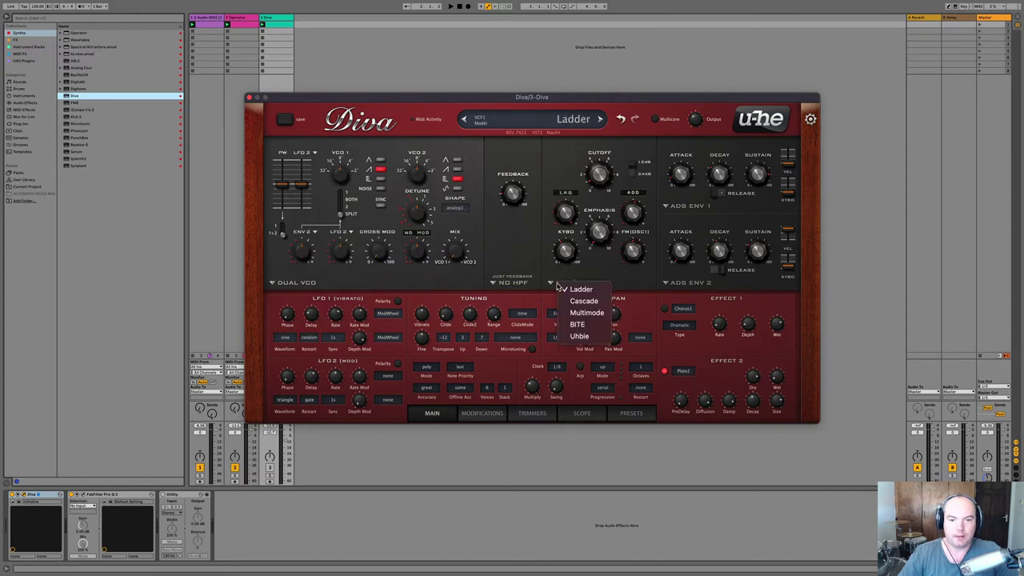
{"action": "left_click", "coordinate": [577, 336]}
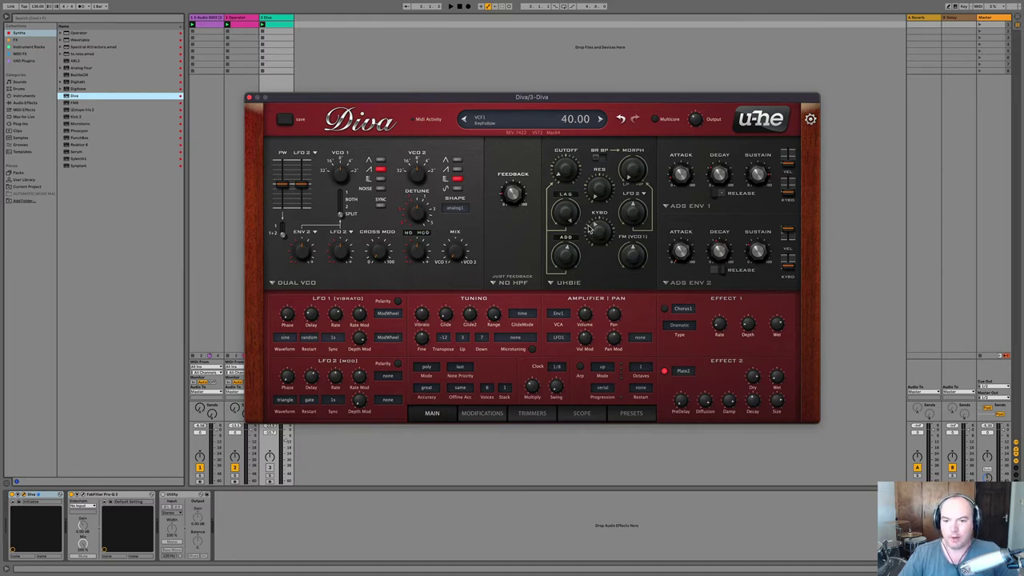
Switch both of Diva's envelopes from ADS to the analogue model.
{"action": "left_click", "coordinate": [674, 206]}
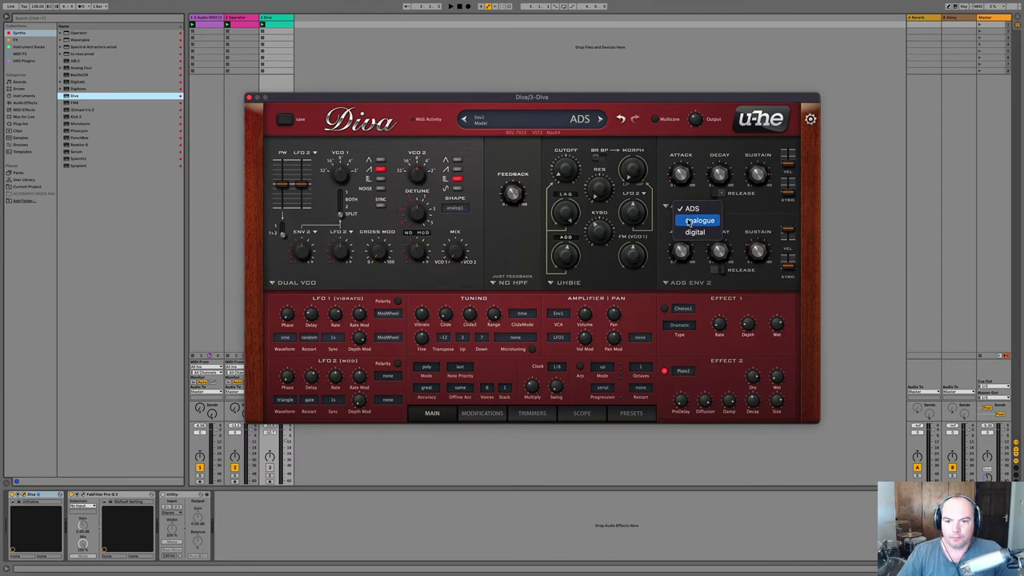
{"action": "left_click", "coordinate": [690, 221]}
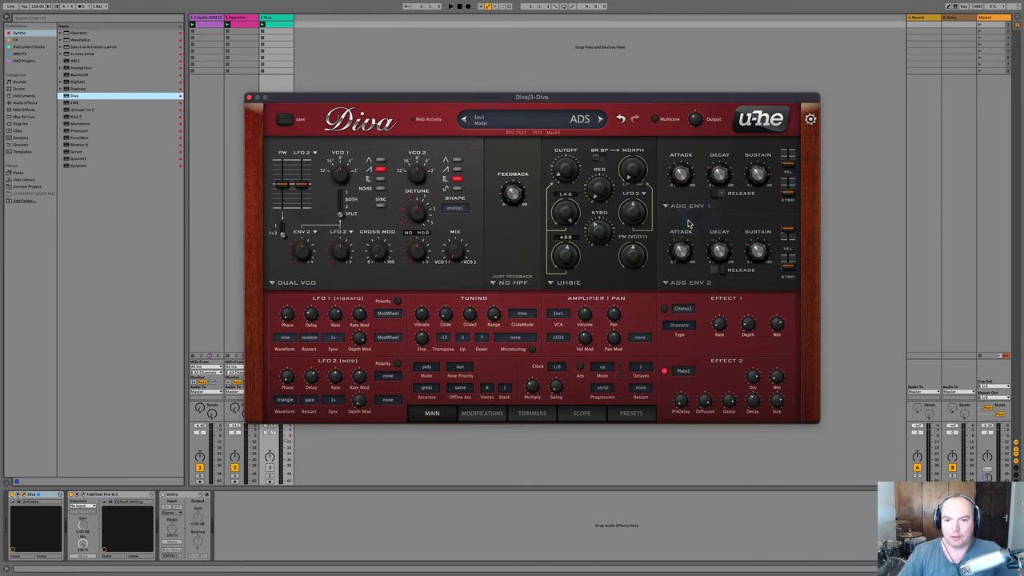
{"action": "left_click", "coordinate": [672, 282]}
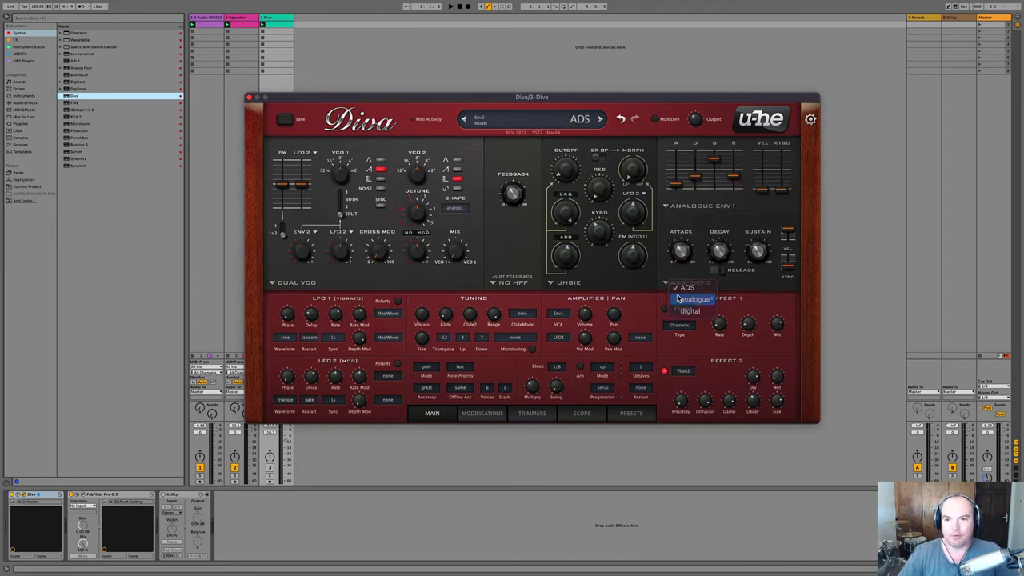
{"action": "left_click", "coordinate": [678, 298]}
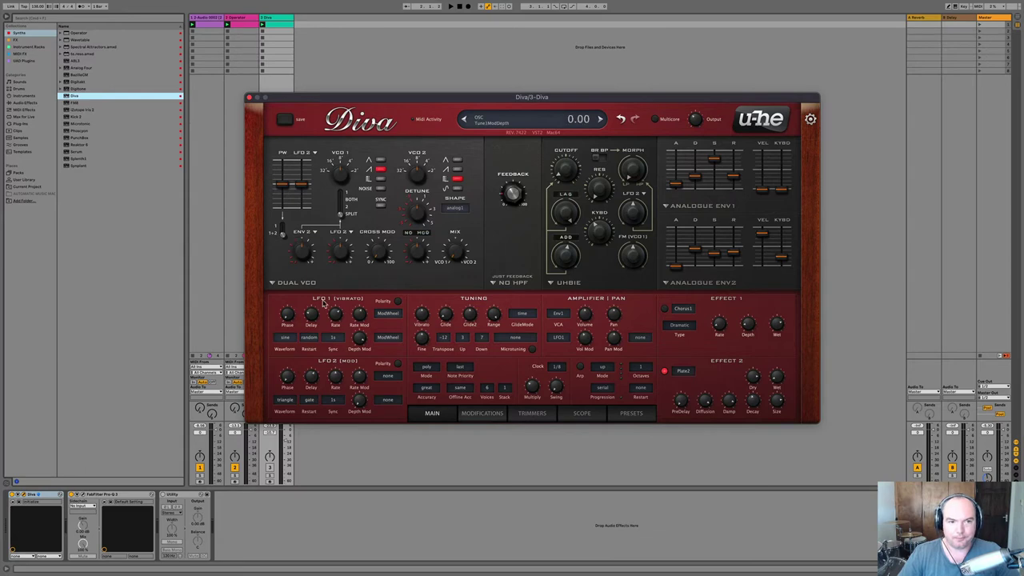
Solo the Diva track, audition its clip and turn off the Plate2 effect.
{"action": "left_click", "coordinate": [269, 478]}
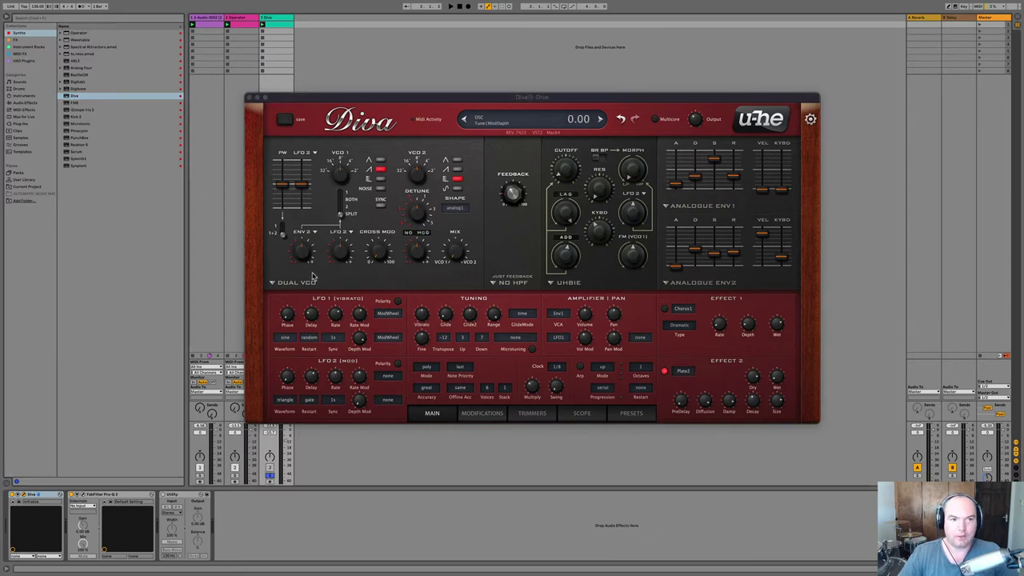
{"action": "key", "text": "space"}
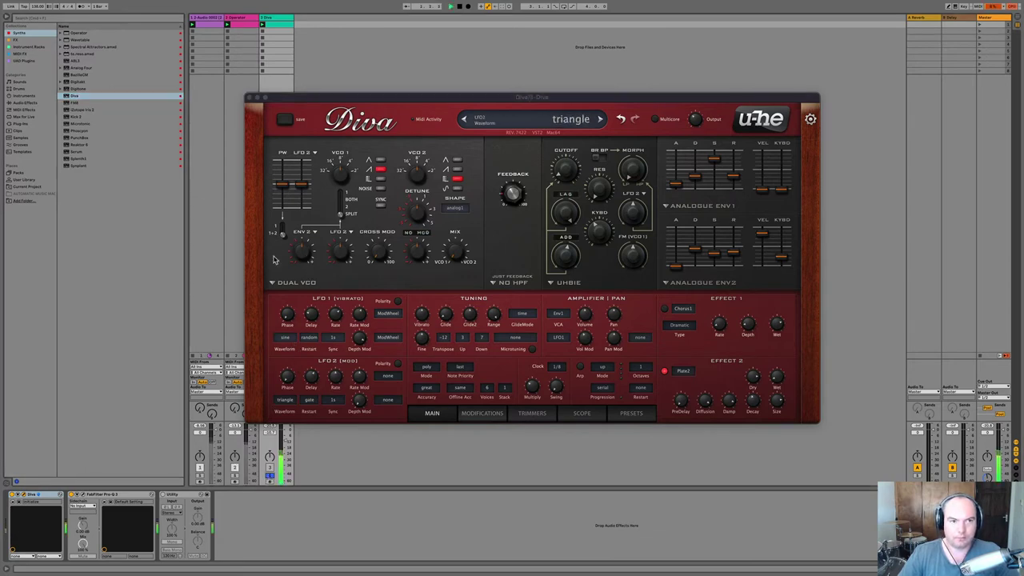
{"action": "key", "text": "space"}
{"action": "left_click", "coordinate": [665, 372]}
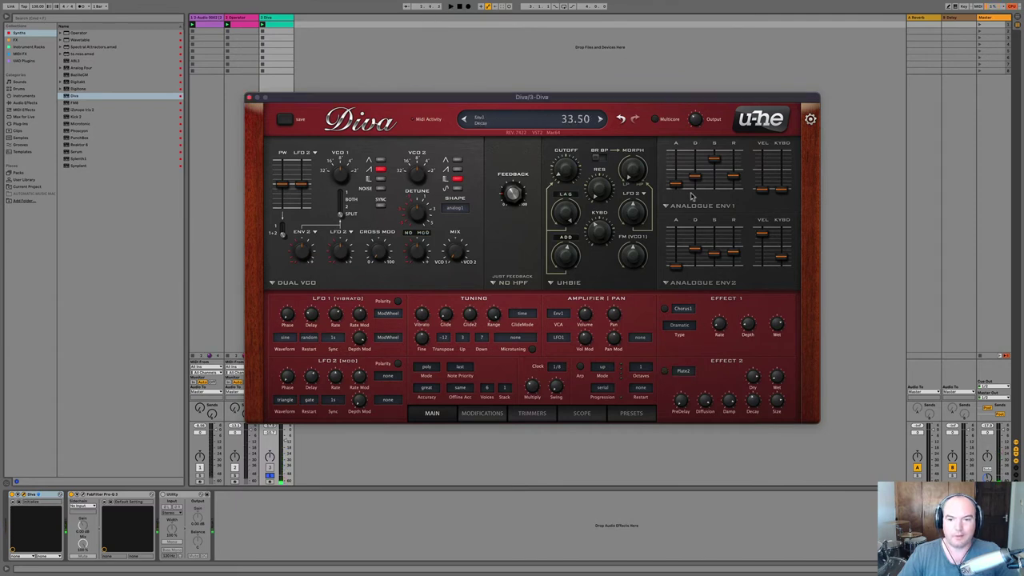
Set Diva's envelope 1 attack to 0 and its sustain to maximum while auditioning the clip.
{"action": "left_click_drag", "start_coordinate": [676, 186], "coordinate": [676, 194]}
{"action": "key", "text": "space"}
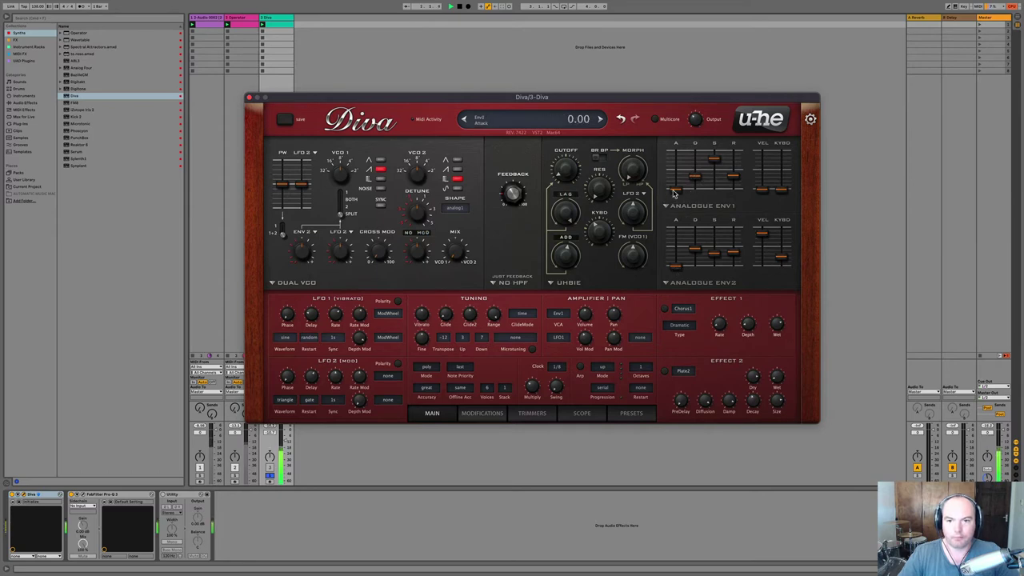
{"action": "left_click_drag", "start_coordinate": [696, 178], "coordinate": [723, 305]}
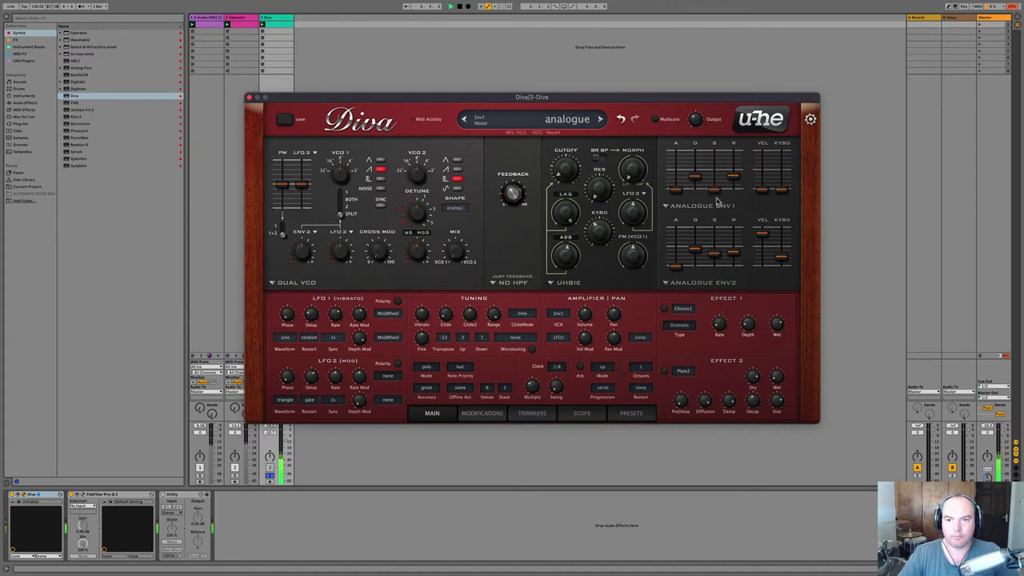
{"action": "left_click_drag", "start_coordinate": [715, 191], "coordinate": [716, 164]}
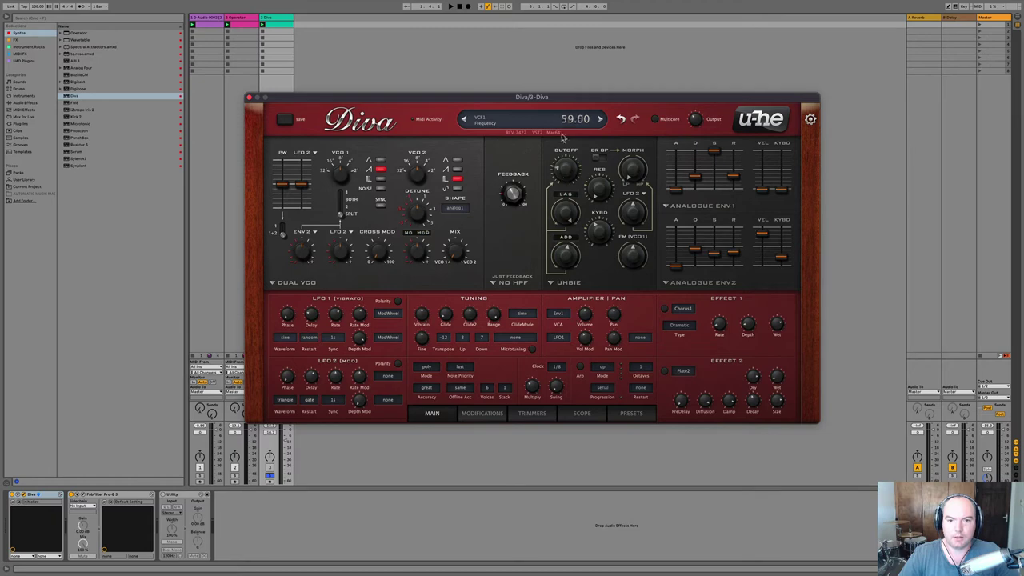
Set the Uhbie filter's Lag cutoff modulation source to none.
{"action": "left_click_drag", "start_coordinate": [563, 138], "coordinate": [563, 75]}
{"action": "left_click", "coordinate": [565, 197]}
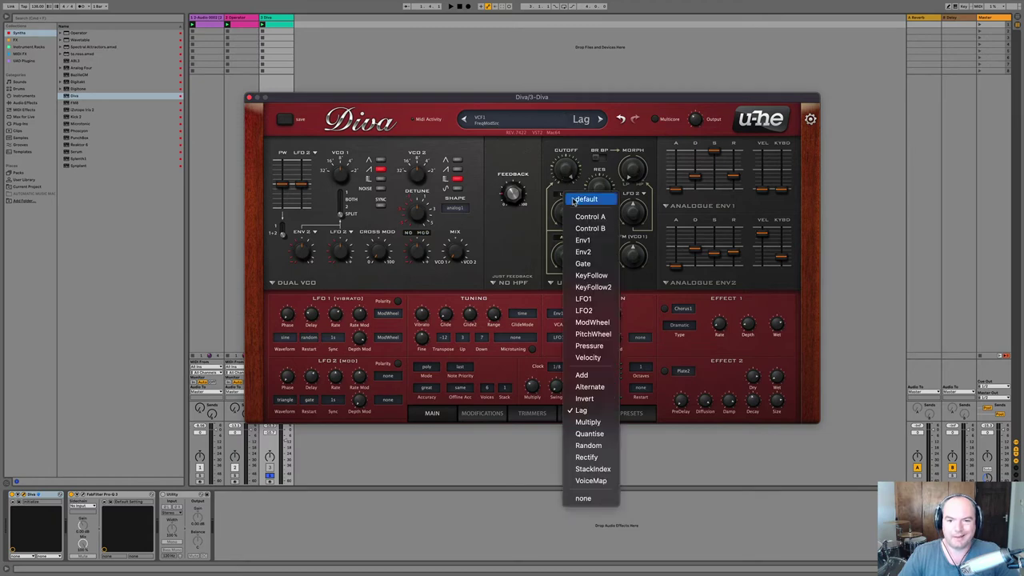
{"action": "left_click", "coordinate": [583, 497]}
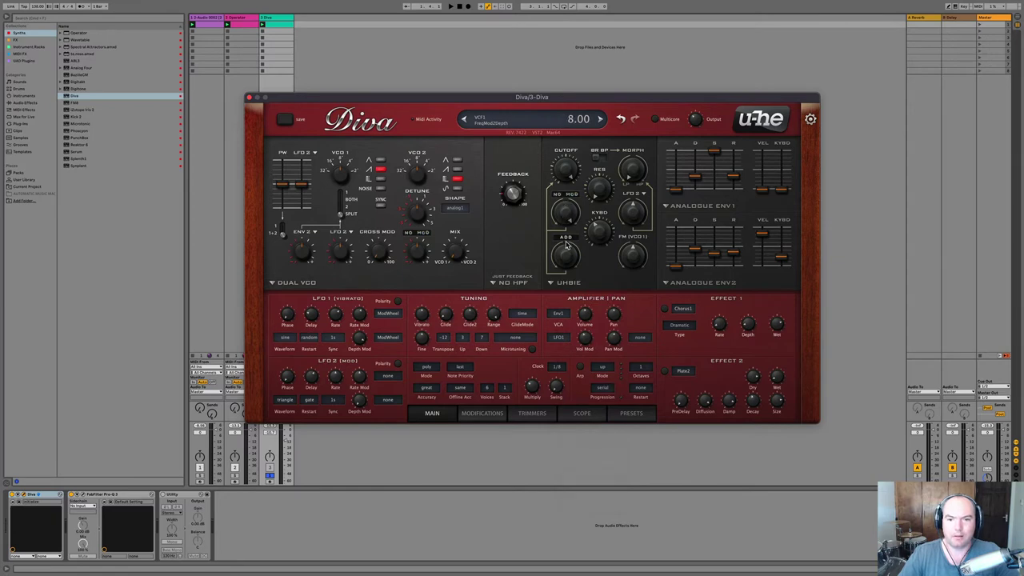
Set the Uhbie filter's second cutoff modulation source to none and its keyboard follow to 0 while auditioning the clip.
{"action": "left_click", "coordinate": [566, 237]}
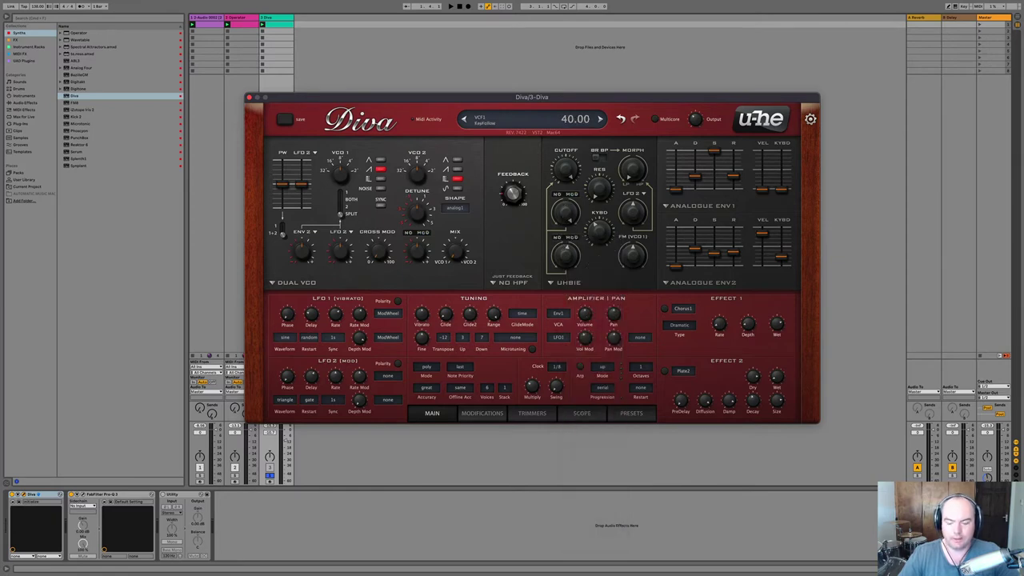
{"action": "key", "text": "space"}
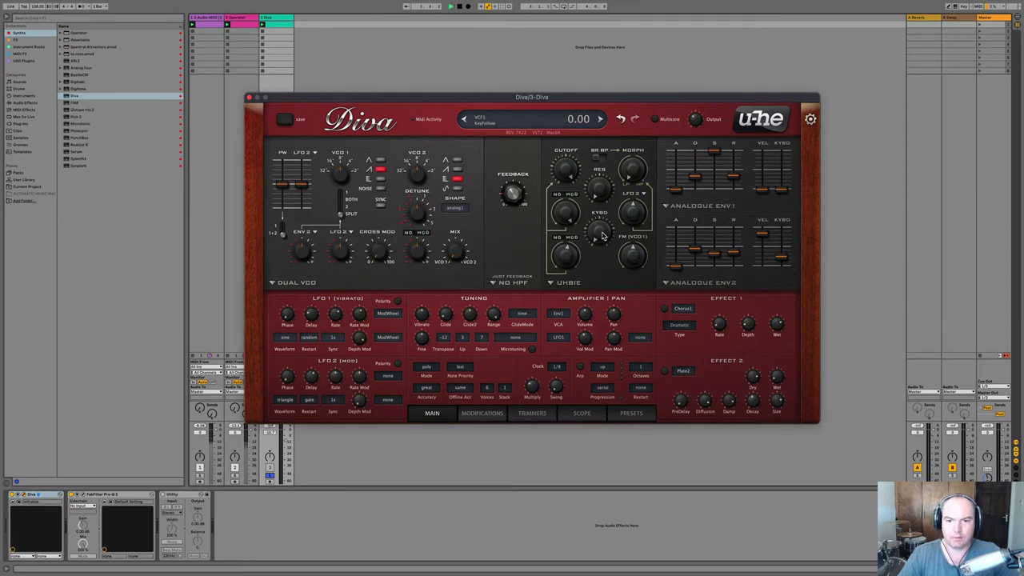
{"action": "mouse_move", "coordinate": [565, 172]}
{"action": "left_mouse_down"}
{"action": "mouse_move", "coordinate": [570, 228]}
{"action": "mouse_move", "coordinate": [559, 179]}
{"action": "left_mouse_up"}
{"action": "key", "text": "space"}
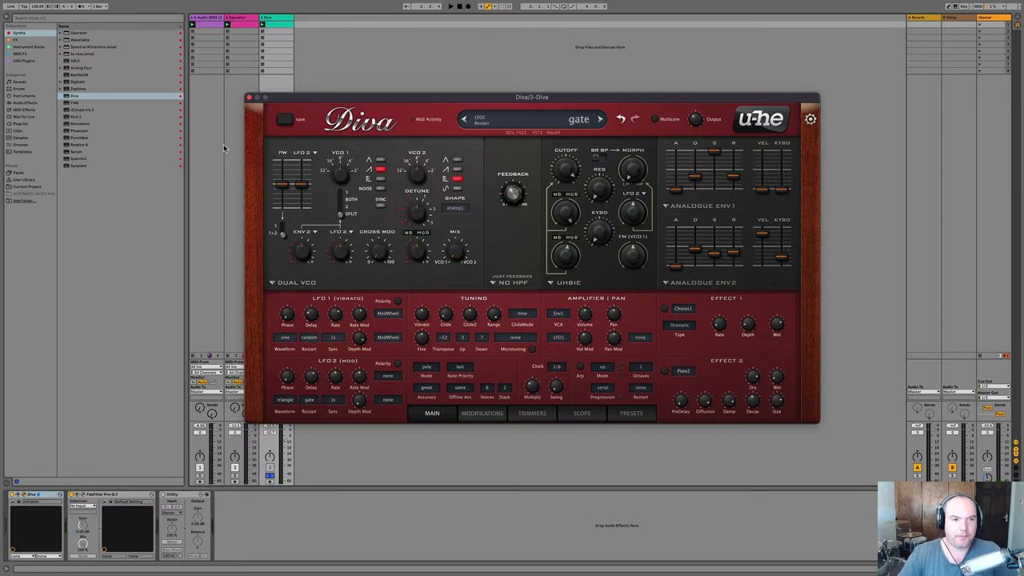
Check the root note in the Operator clip and transpose all notes of the Diva clip to A#2.
{"action": "left_click", "coordinate": [244, 28]}
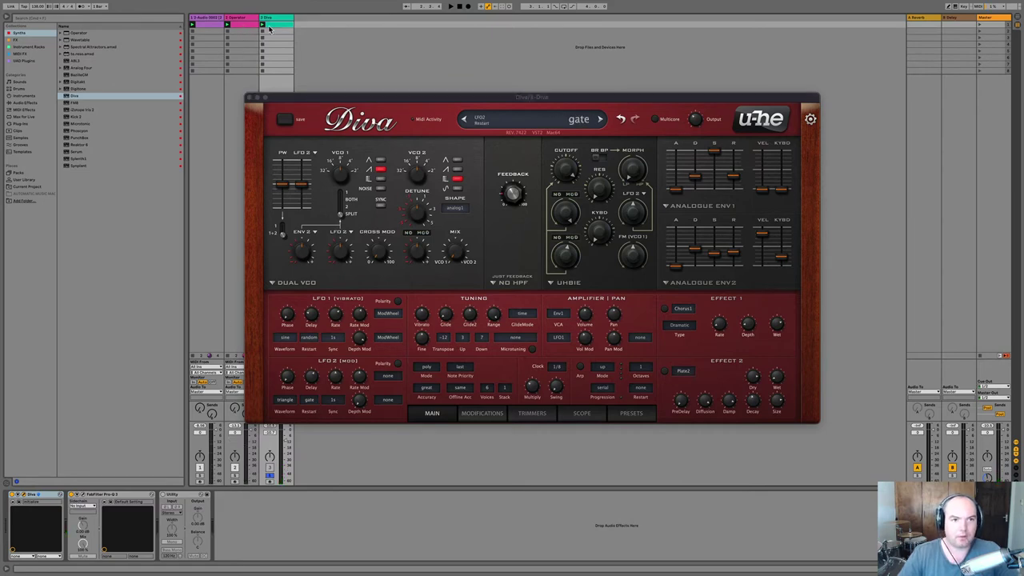
{"action": "key", "text": "shift+Tab"}
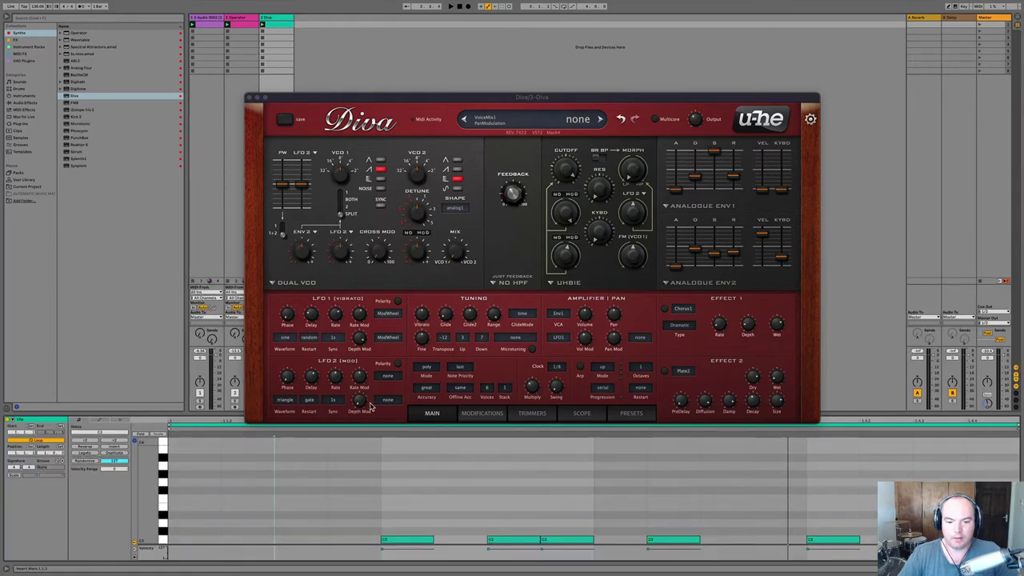
{"action": "left_click", "coordinate": [241, 31]}
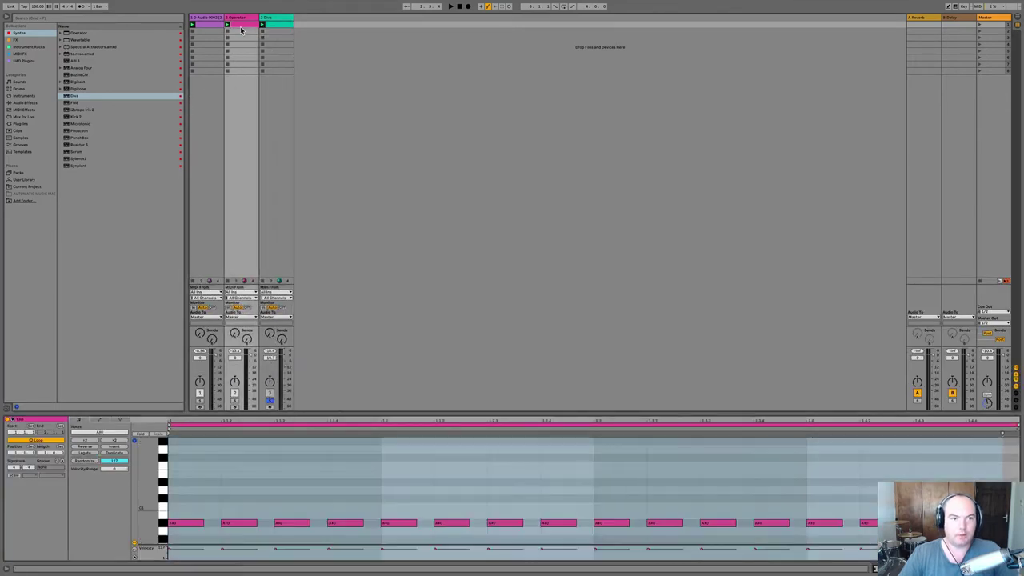
{"action": "left_click", "coordinate": [270, 26]}
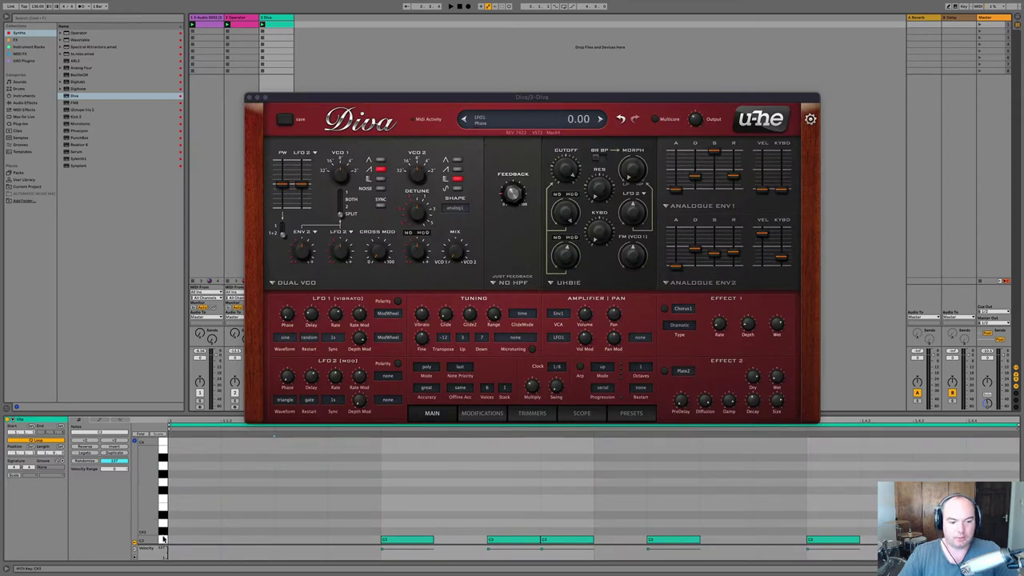
{"action": "left_click", "coordinate": [161, 541]}
{"action": "key", "text": "Up"}
{"action": "key", "text": "Up"}
{"action": "key", "text": "Up"}
{"action": "key", "text": "Up"}
{"action": "key", "text": "Up"}
{"action": "key", "text": "Up"}
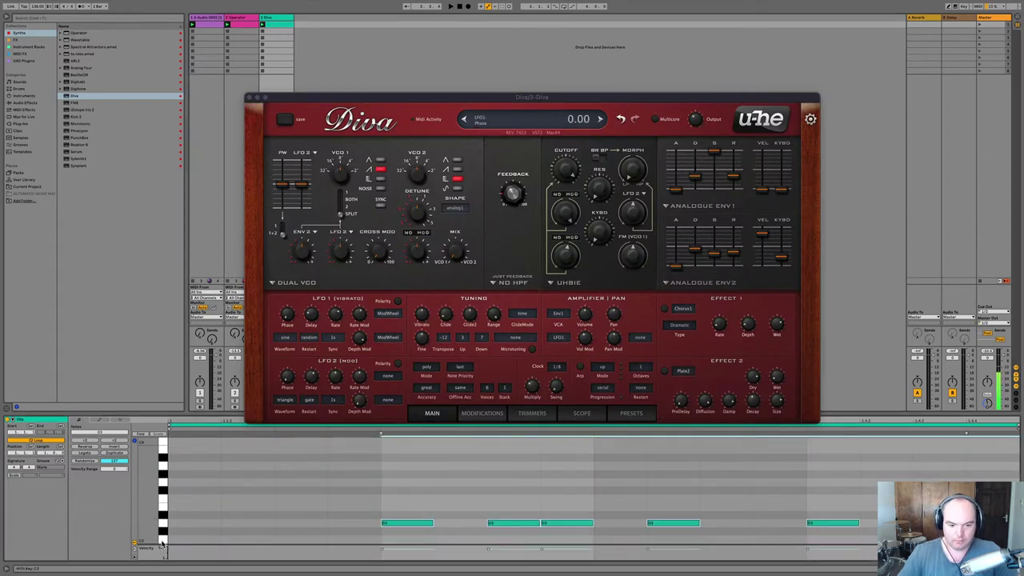
{"action": "key", "text": "Up"}
{"action": "key", "text": "Up"}
{"action": "key", "text": "Up"}
{"action": "key", "text": "Up"}
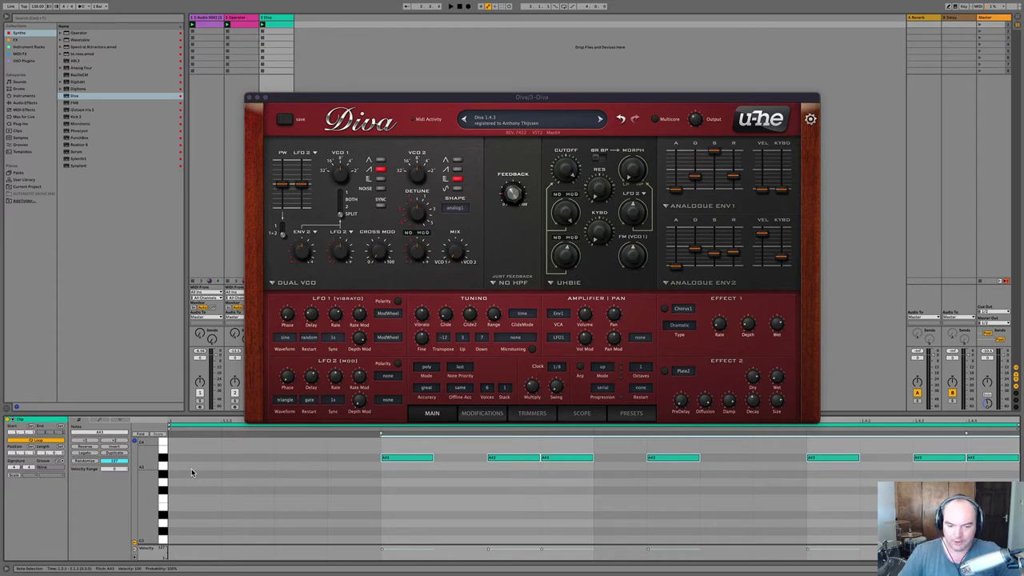
{"action": "key", "text": "shift+Down"}
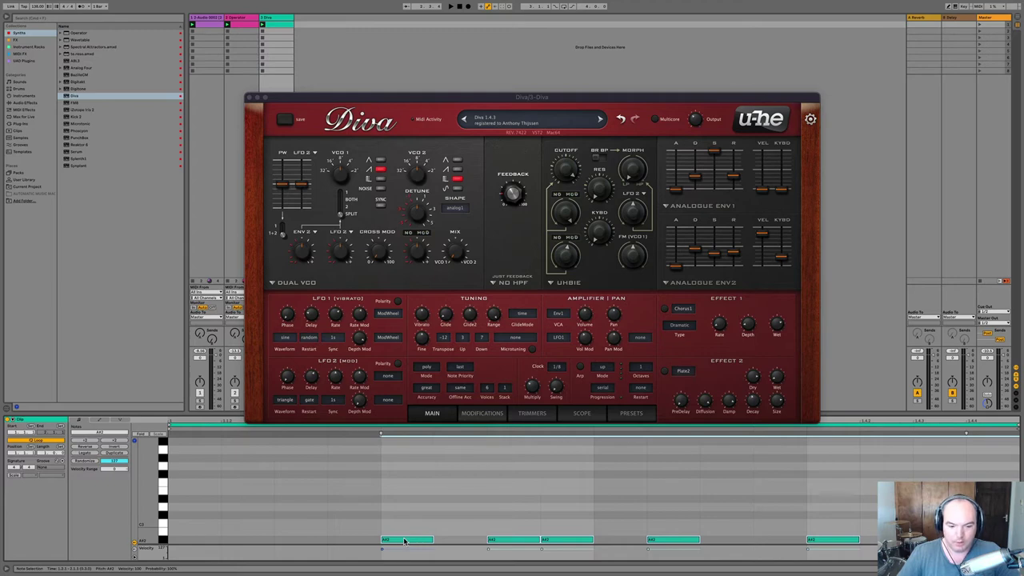
Duplicate the A#2 notes of the Diva clip to C#3 and F3 to form chords, and audition them.
{"action": "left_click_drag", "start_coordinate": [404, 542], "coordinate": [404, 520]}
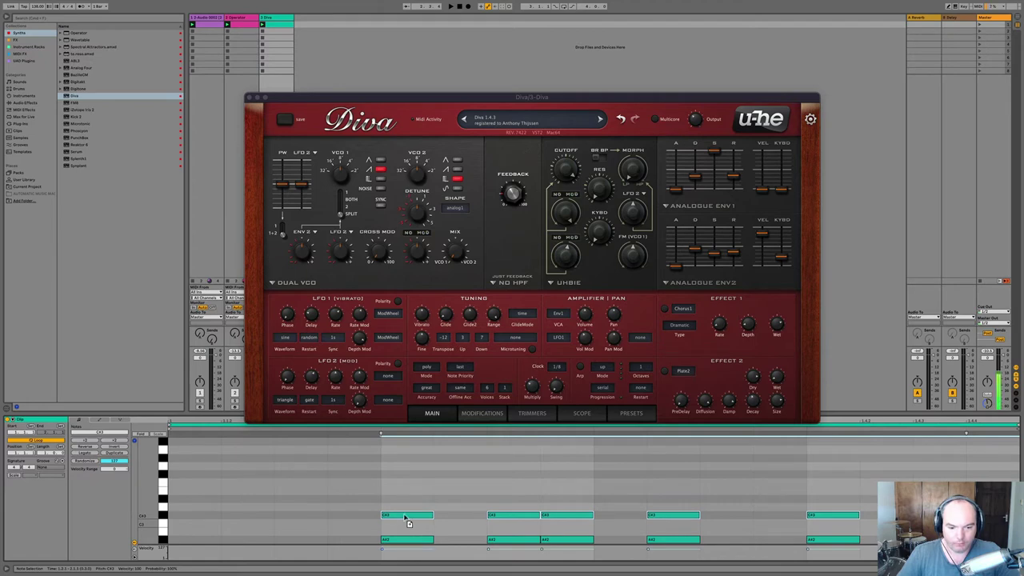
{"action": "left_click_drag", "start_coordinate": [404, 520], "coordinate": [404, 484]}
{"action": "key", "text": "space"}
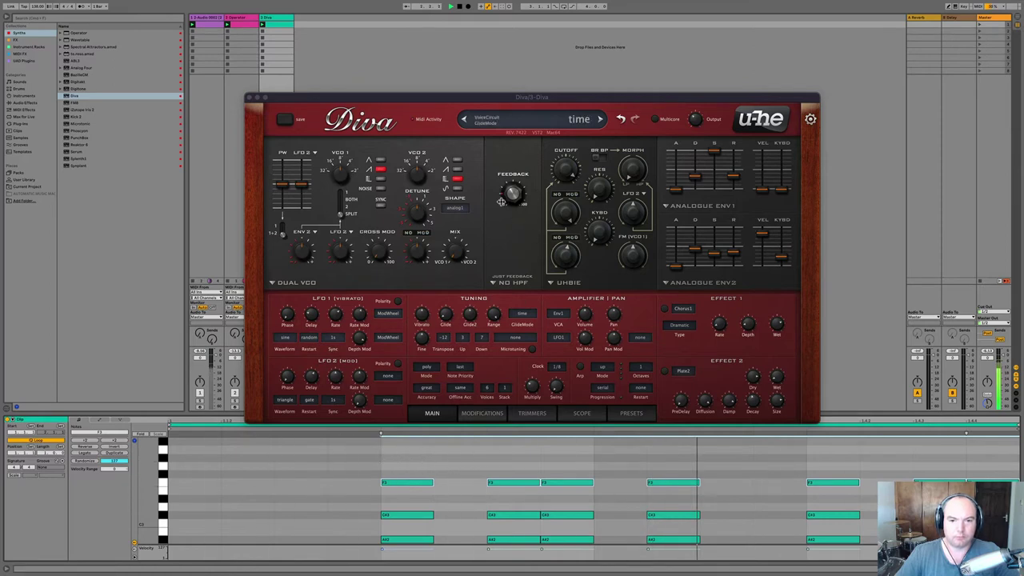
Switch Diva's high-pass model to HPF post and set its frequency to 2 while the clip plays.
{"action": "left_click", "coordinate": [505, 283]}
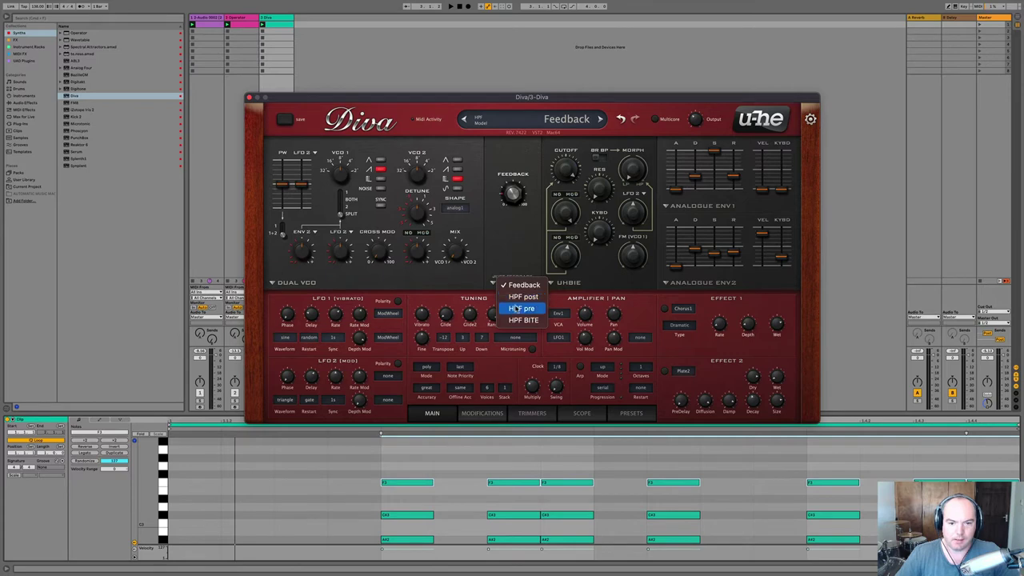
{"action": "left_click", "coordinate": [522, 297]}
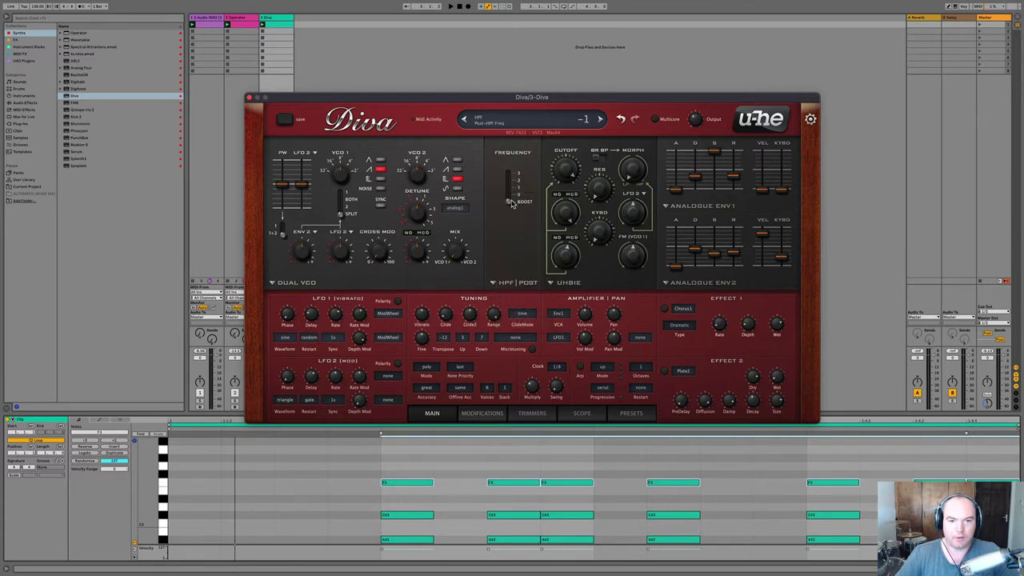
{"action": "key", "text": "space"}
{"action": "left_click_drag", "start_coordinate": [512, 194], "coordinate": [510, 179]}
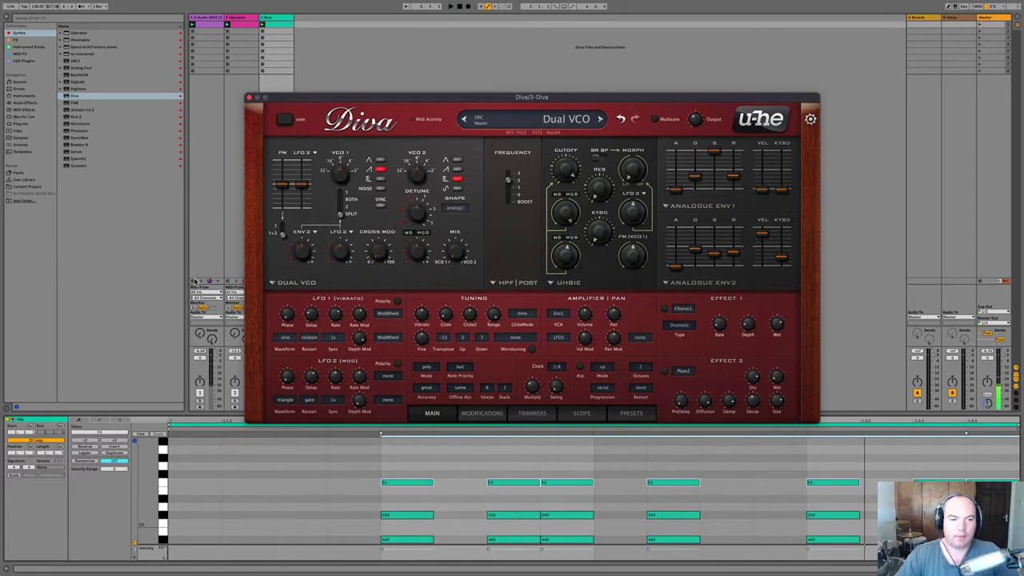
Lower the Diva track's volume, unsolo it and play it together with the kick and Operator tracks.
{"action": "left_click_drag", "start_coordinate": [364, 104], "coordinate": [440, 88]}
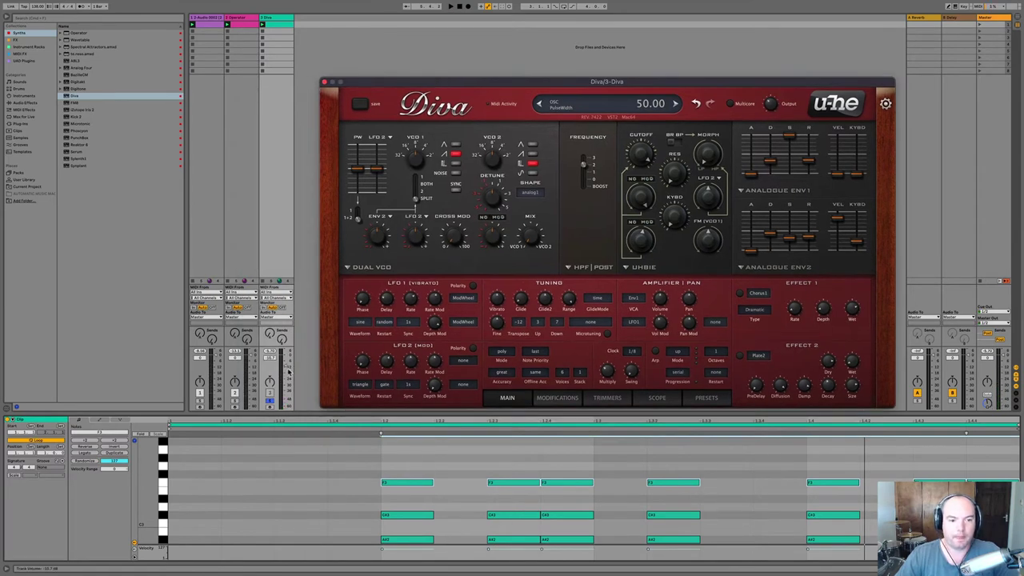
{"action": "left_click", "coordinate": [287, 372]}
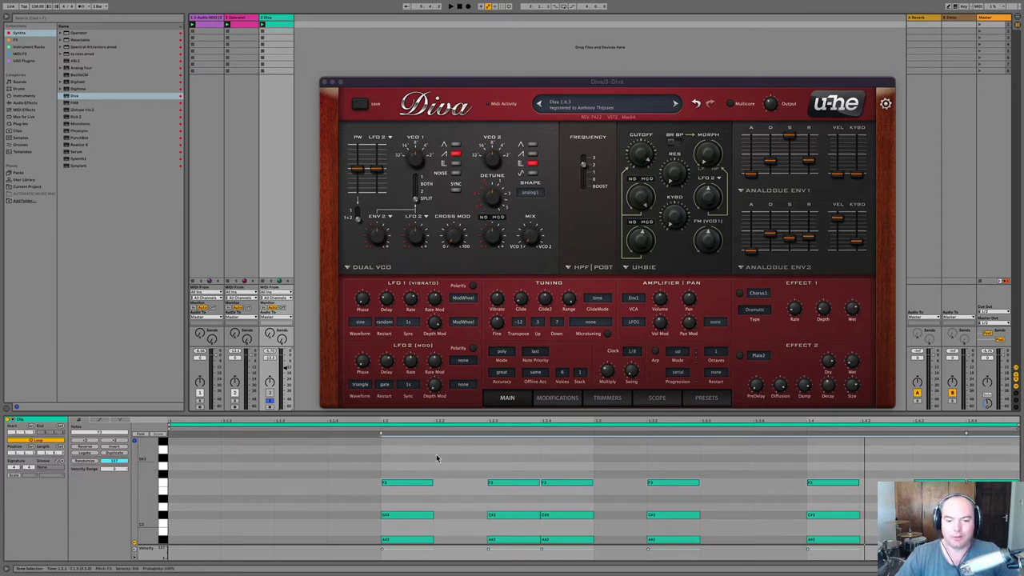
{"action": "key", "text": "space"}
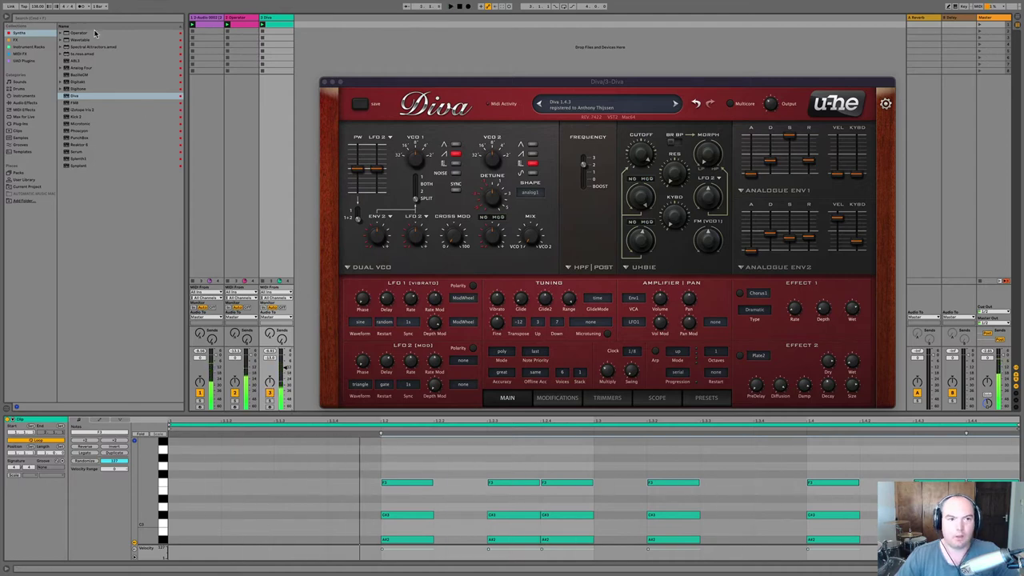
Select all three tracks and lower their volumes together, bringing the kick track to -5.8 dB.
{"action": "left_click", "coordinate": [203, 24]}
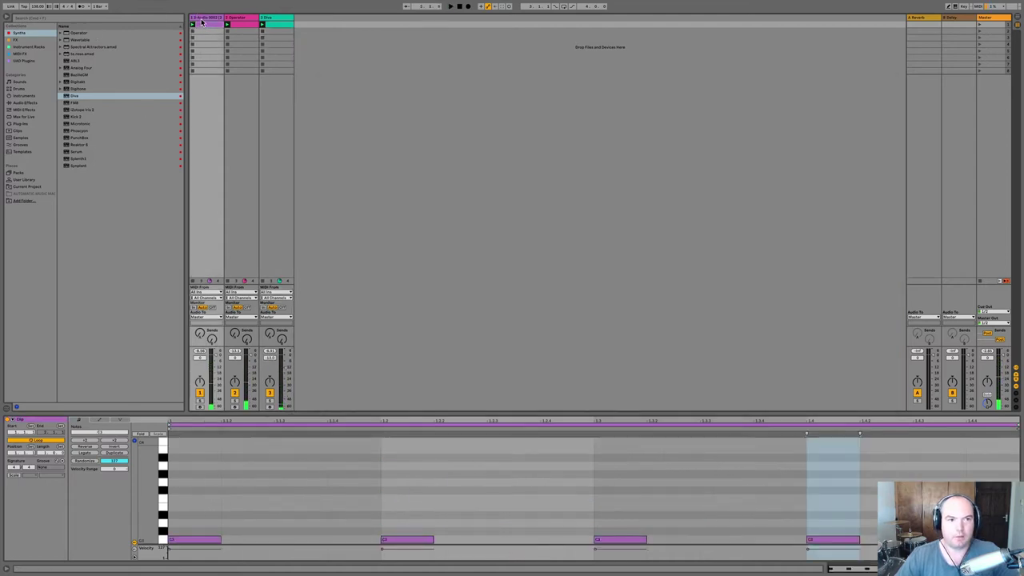
{"action": "left_click", "coordinate": [266, 17], "text": "ctrl"}
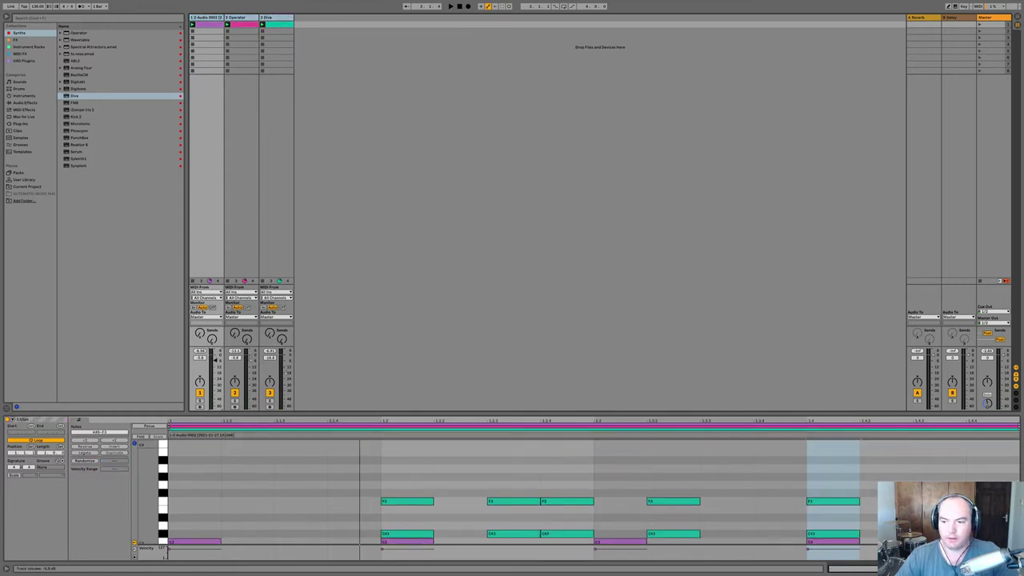
{"action": "key", "text": "space"}
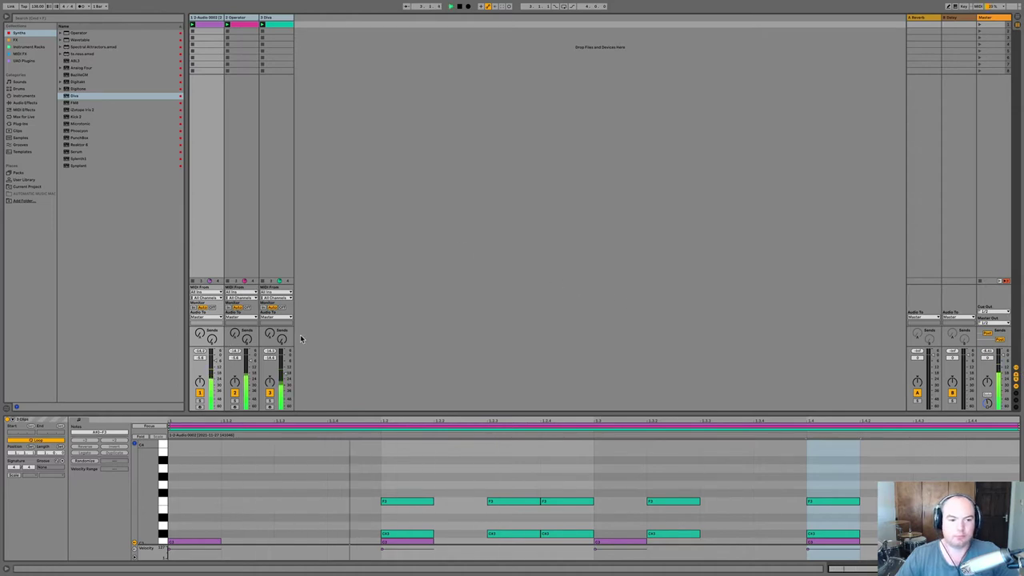
Reopen the Diva clip, audition the loop and add a sixteenth C#4 note at 1.2.4.
{"action": "left_click", "coordinate": [276, 235]}
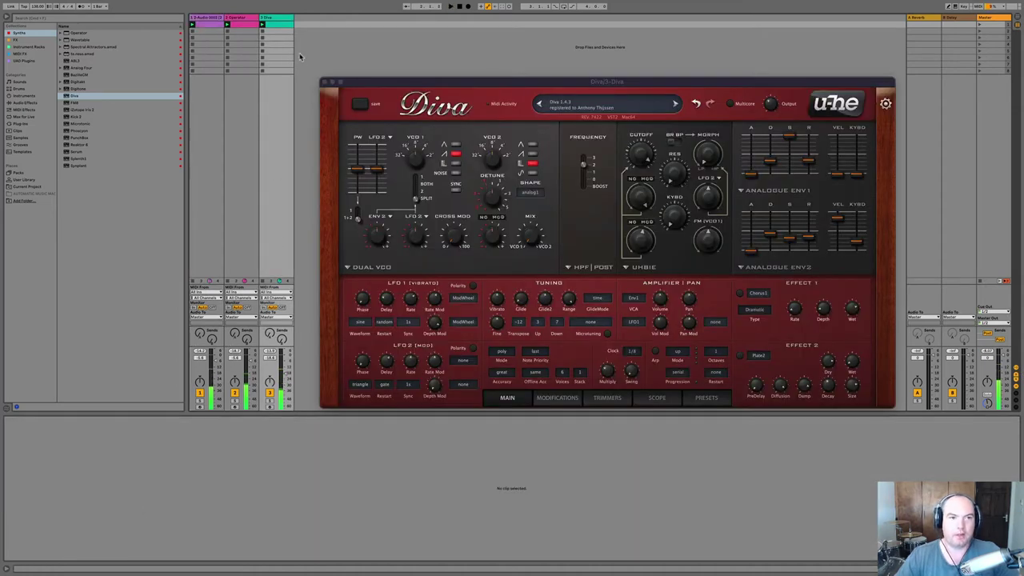
{"action": "left_click", "coordinate": [281, 26]}
{"action": "key", "text": "space"}
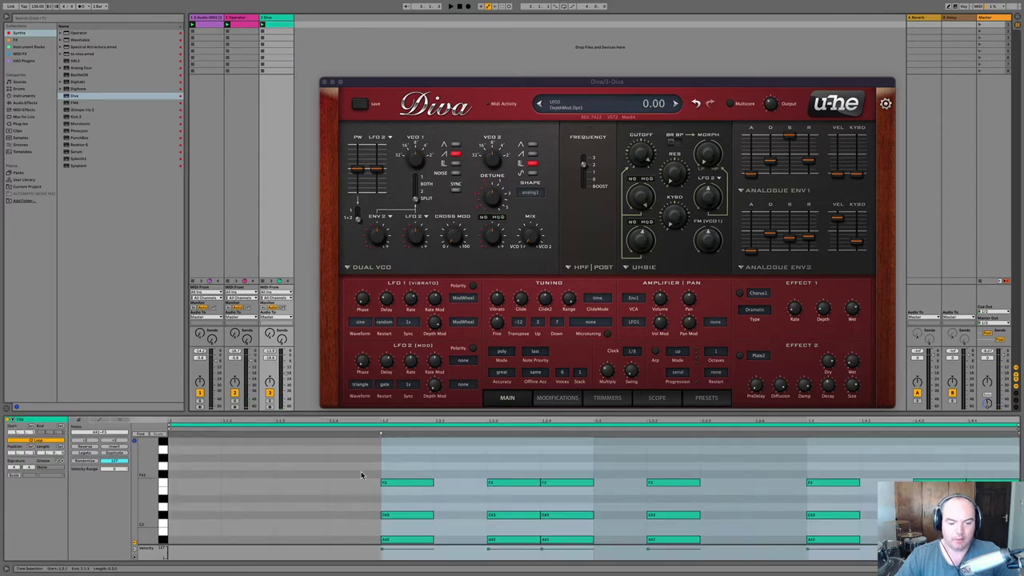
{"action": "key", "text": "space"}
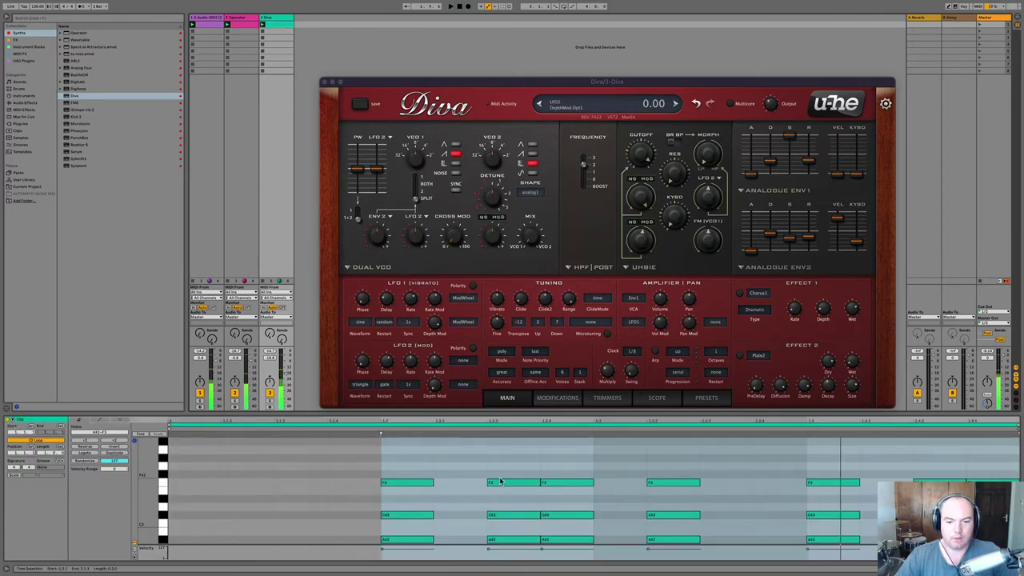
{"action": "key", "text": "space"}
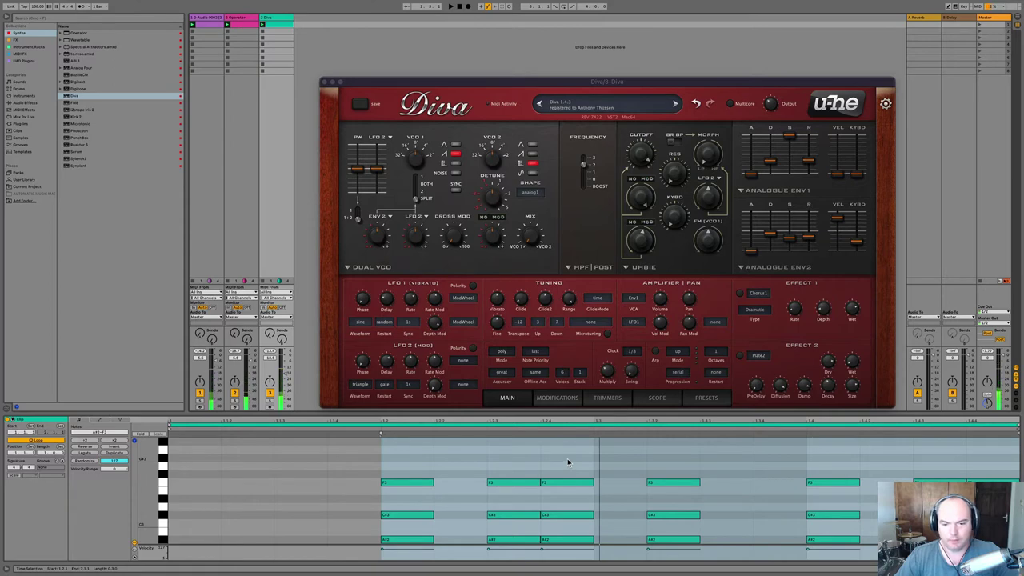
{"action": "scroll", "coordinate": [563, 454], "scroll_direction": "up", "scroll_amount": 2}
{"action": "double_click", "coordinate": [563, 472]}
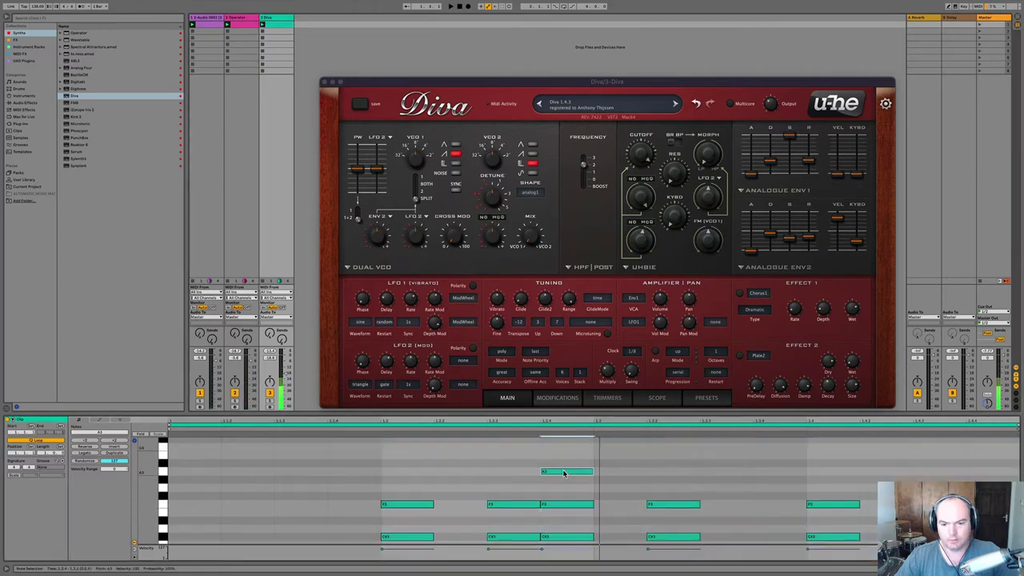
{"action": "key", "text": "Up"}
{"action": "key", "text": "Up"}
{"action": "key", "text": "Up"}
{"action": "key", "text": "Up"}
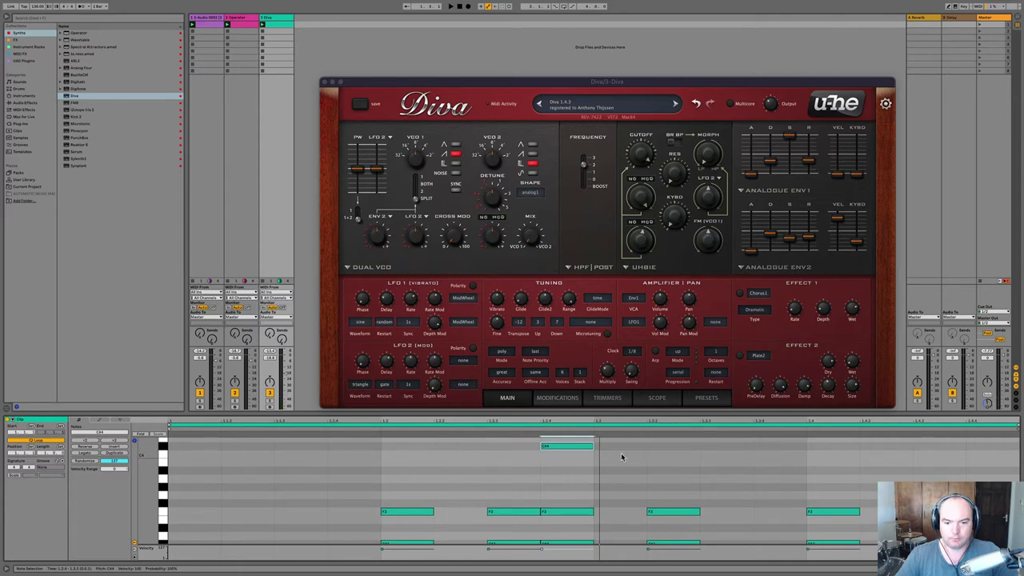
Add C4 notes at 1.3.2 and 1.4.1 and a C#4 note at 1.4.4 in the Diva clip, auditioning the melody.
{"action": "double_click", "coordinate": [664, 458]}
{"action": "key", "text": "space"}
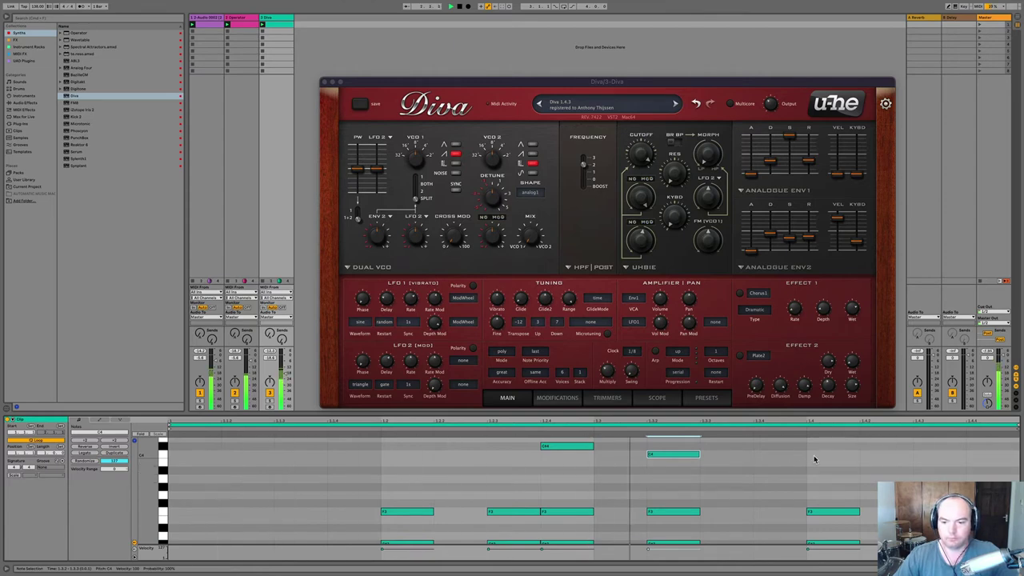
{"action": "key", "text": "space"}
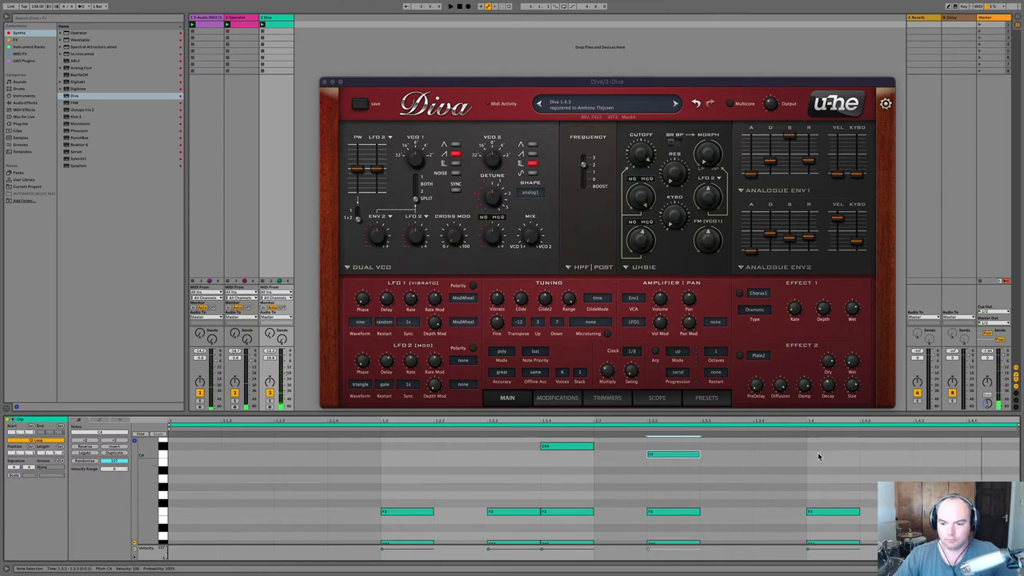
{"action": "double_click", "coordinate": [818, 455]}
{"action": "double_click", "coordinate": [937, 448]}
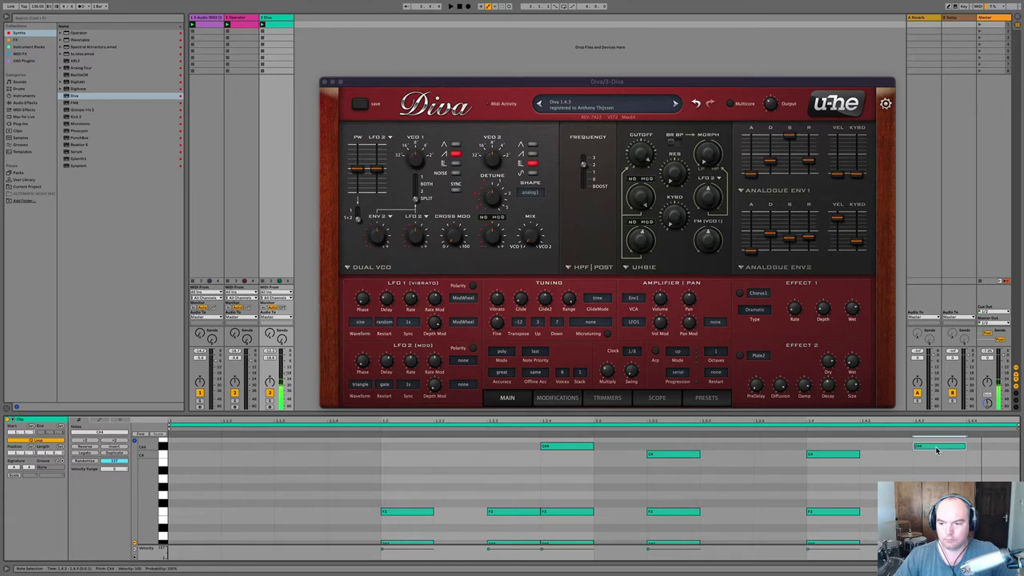
{"action": "key", "text": "Right"}
{"action": "key", "text": "space"}
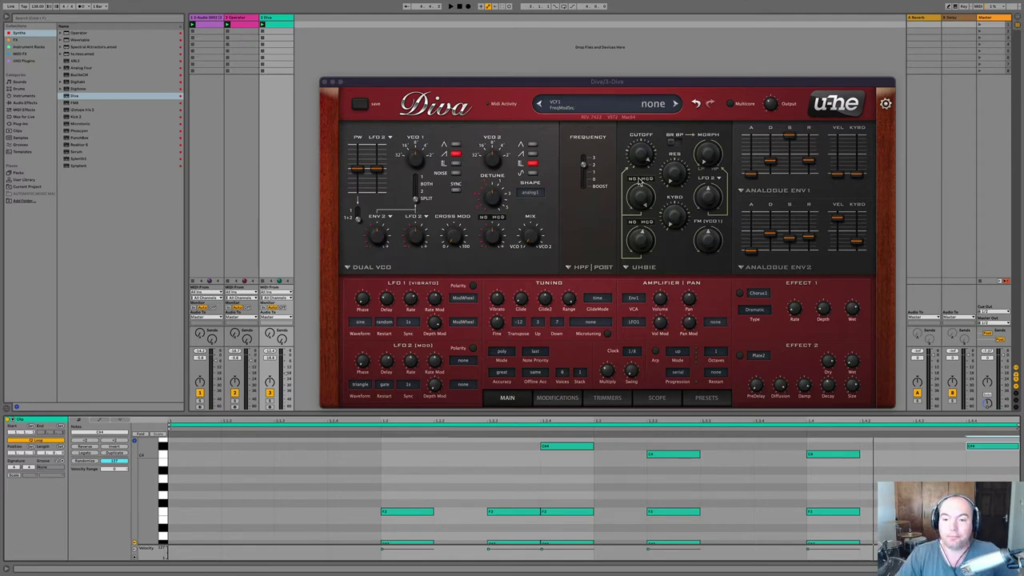
Adjust the Uhbie filter's cutoff and morph and change its BR/BP switch while the loop plays.
{"action": "left_click", "coordinate": [643, 157]}
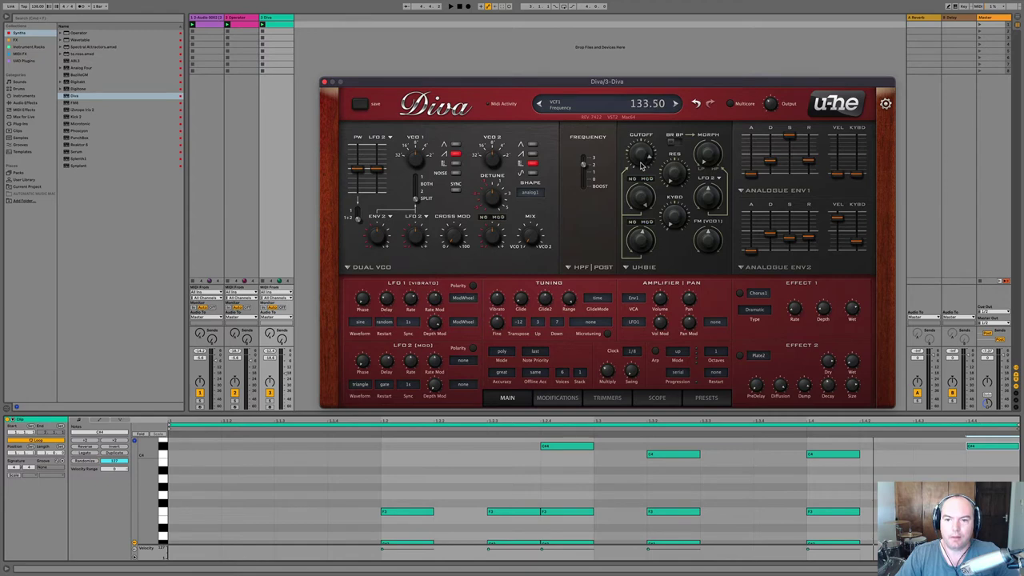
{"action": "left_click_drag", "start_coordinate": [638, 185], "coordinate": [637, 158]}
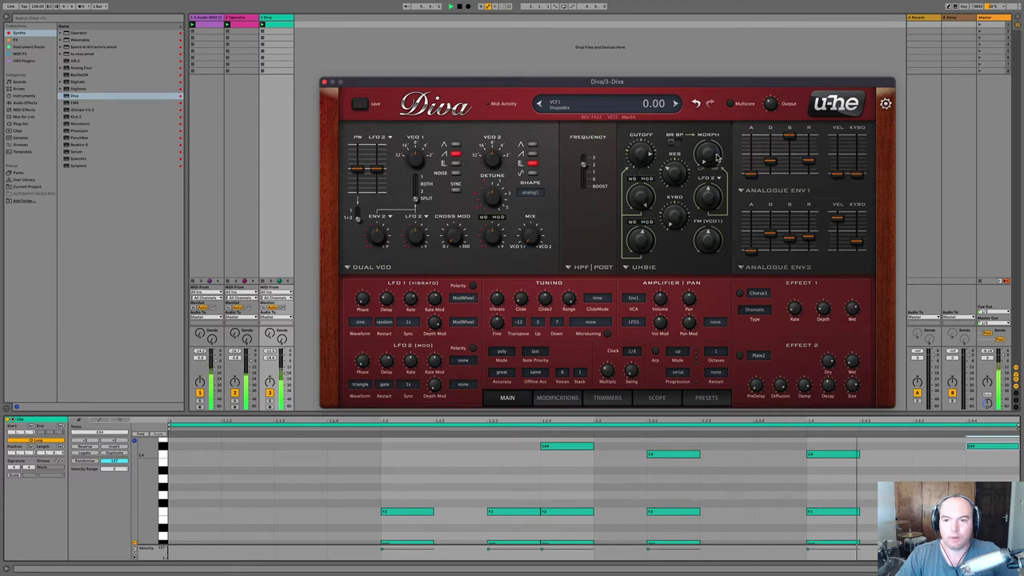
{"action": "left_click_drag", "start_coordinate": [707, 148], "coordinate": [706, 118]}
{"action": "left_click_drag", "start_coordinate": [640, 152], "coordinate": [636, 177]}
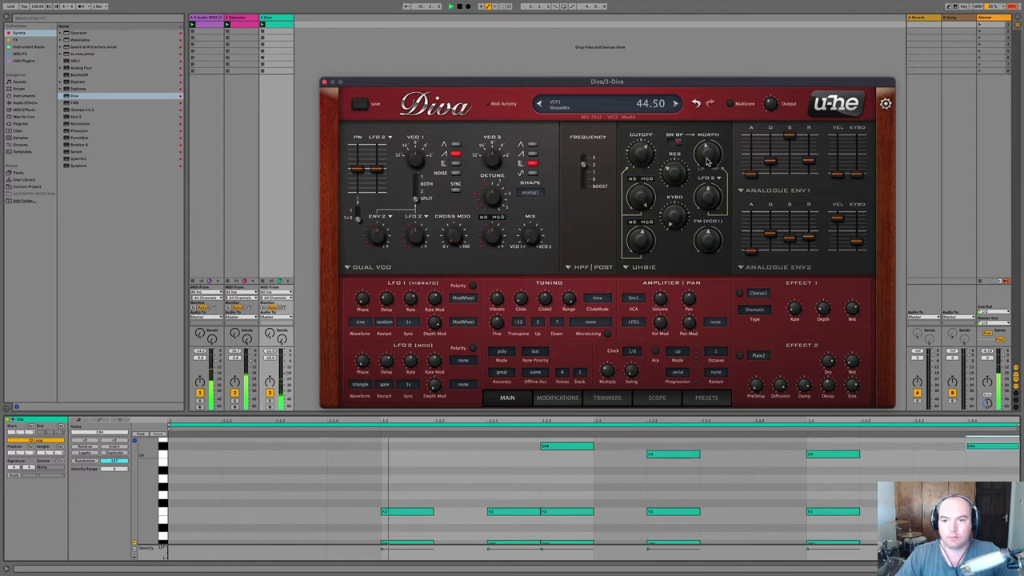
{"action": "mouse_move", "coordinate": [707, 152]}
{"action": "left_mouse_down"}
{"action": "mouse_move", "coordinate": [706, 118]}
{"action": "mouse_move", "coordinate": [697, 179]}
{"action": "mouse_move", "coordinate": [695, 120]}
{"action": "mouse_move", "coordinate": [695, 156]}
{"action": "left_mouse_up"}
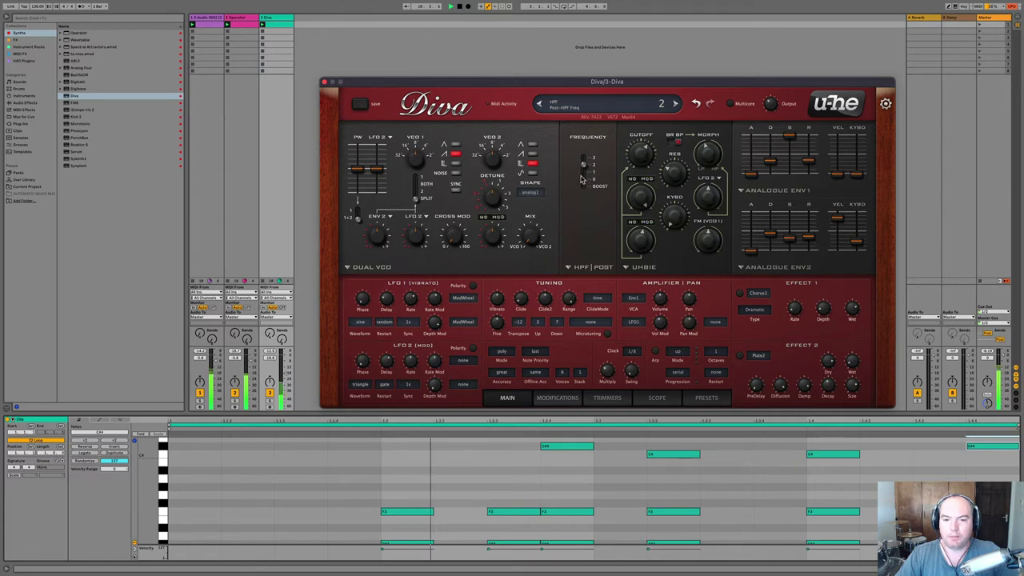
Lower the post high-pass filter frequency to 0 and rework the Uhbie filter's morph while the loop plays.
{"action": "left_click_drag", "start_coordinate": [585, 183], "coordinate": [586, 184]}
{"action": "left_click_drag", "start_coordinate": [708, 154], "coordinate": [617, 176]}
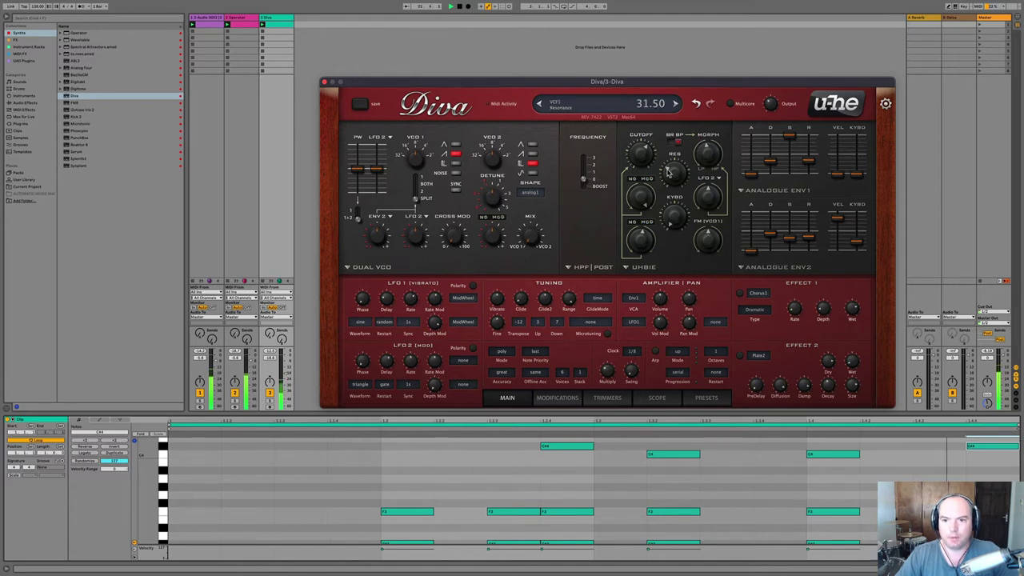
{"action": "mouse_move", "coordinate": [708, 157]}
{"action": "left_mouse_down"}
{"action": "mouse_move", "coordinate": [697, 174]}
{"action": "mouse_move", "coordinate": [697, 164]}
{"action": "left_mouse_up"}
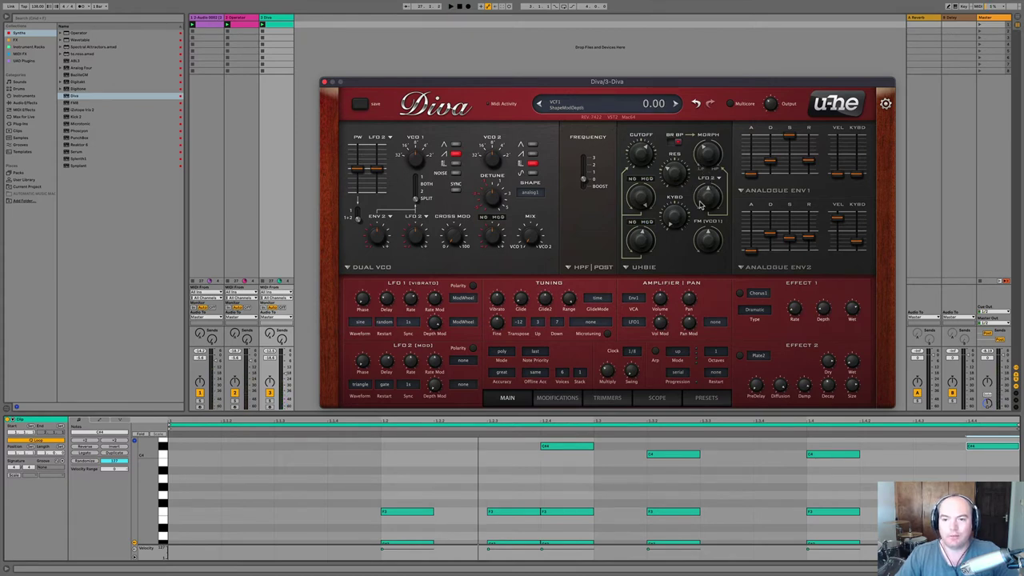
Assign Env2 as the Uhbie cutoff's modulation source and raise the modulation depth to 102.
{"action": "left_click", "coordinate": [638, 181]}
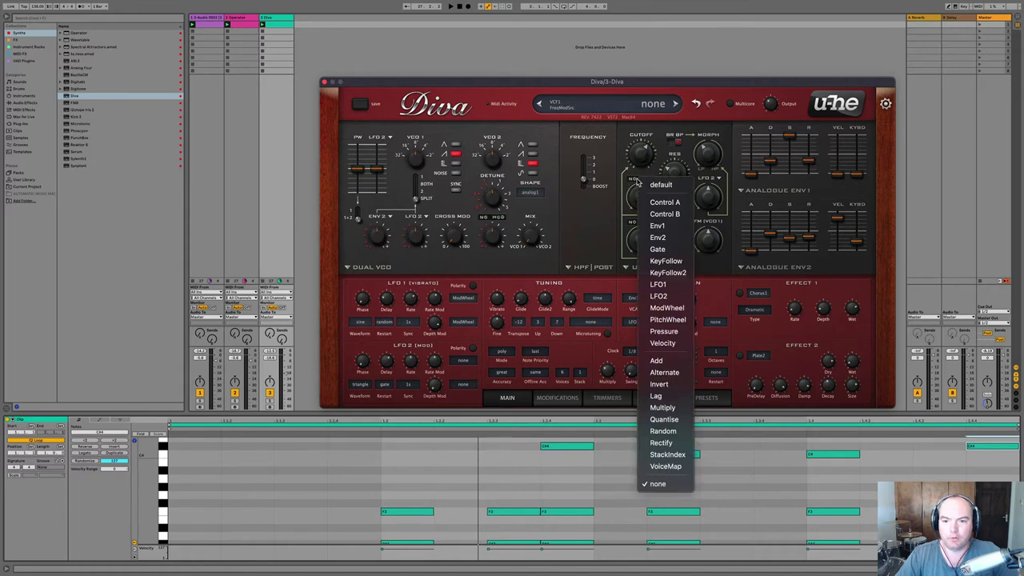
{"action": "left_click", "coordinate": [655, 237]}
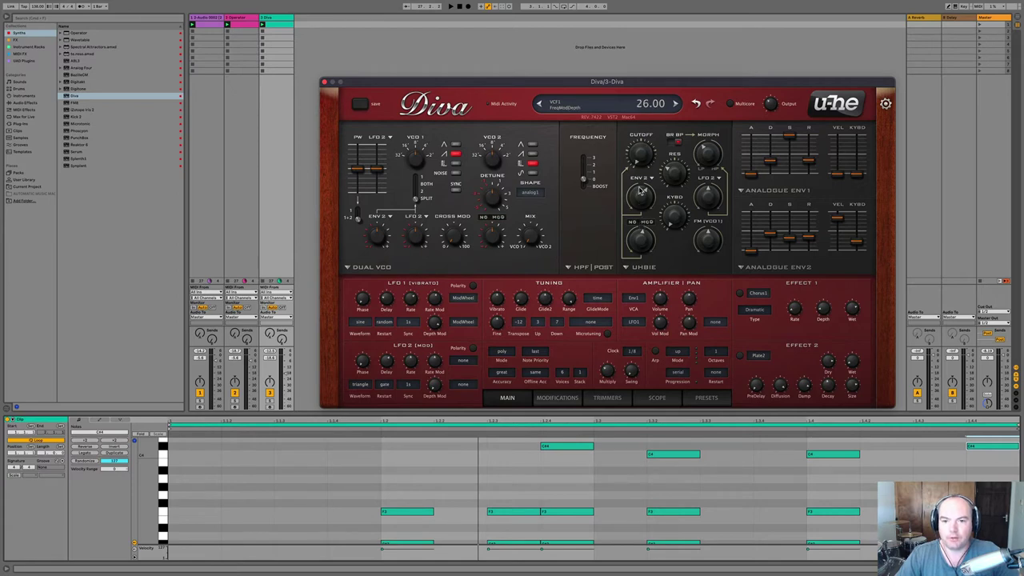
{"action": "left_click_drag", "start_coordinate": [640, 199], "coordinate": [639, 182]}
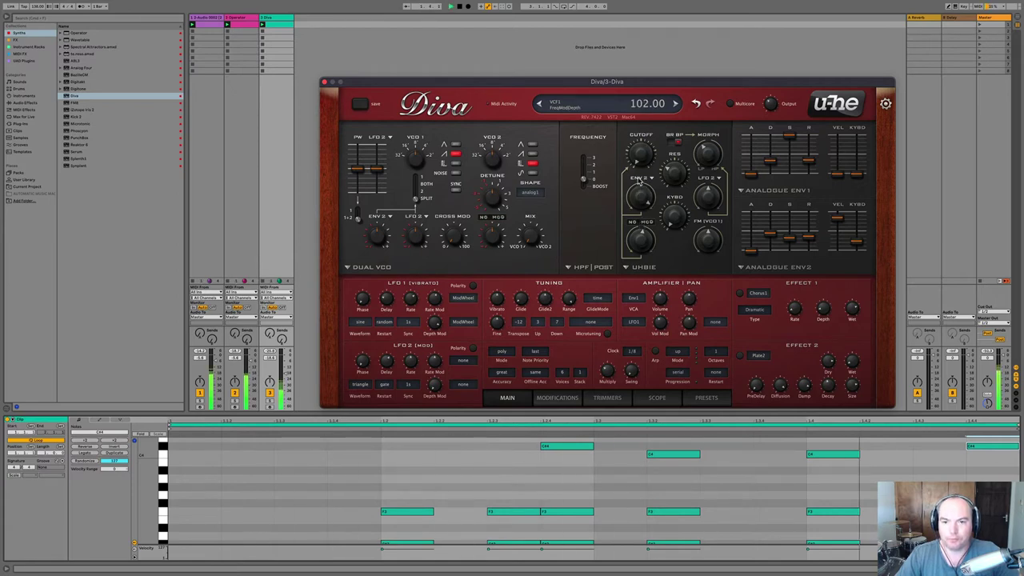
Reshape Diva's envelope 2 with minimum sustain, attack 20 and an adjusted release, and set the main output to 80.
{"action": "left_click_drag", "start_coordinate": [808, 240], "coordinate": [768, 245]}
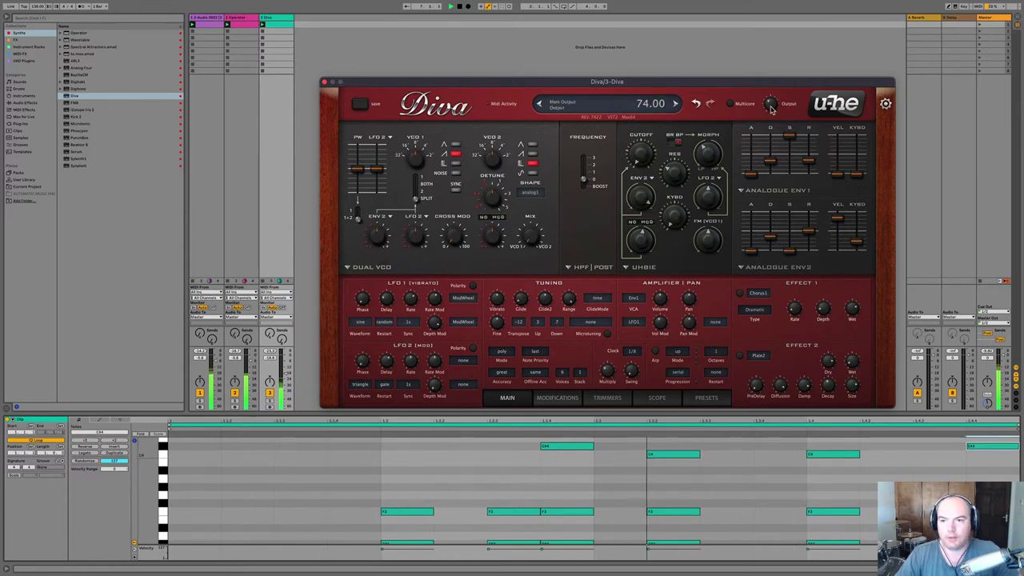
{"action": "left_click_drag", "start_coordinate": [772, 100], "coordinate": [771, 113]}
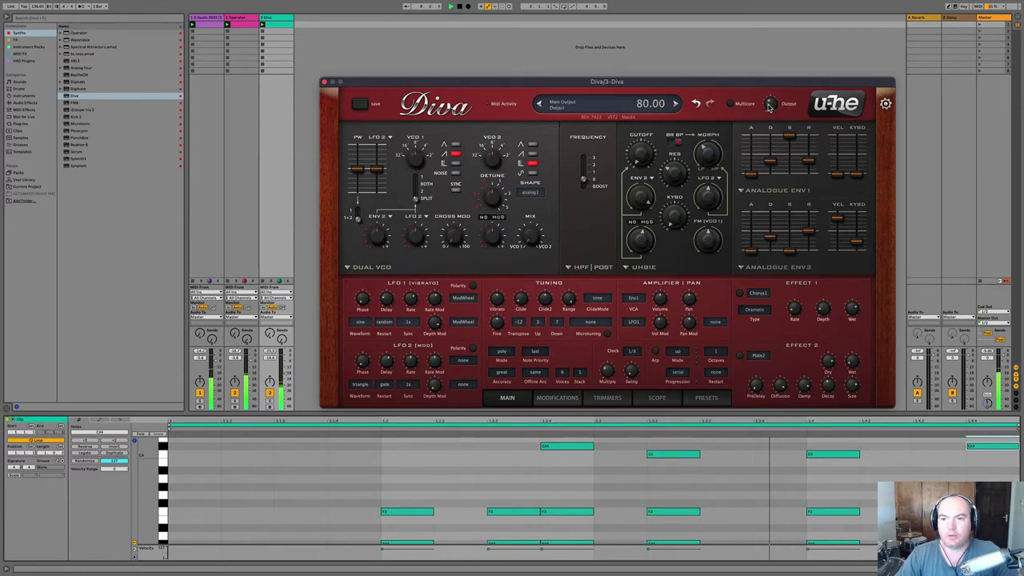
{"action": "left_click_drag", "start_coordinate": [750, 257], "coordinate": [739, 247]}
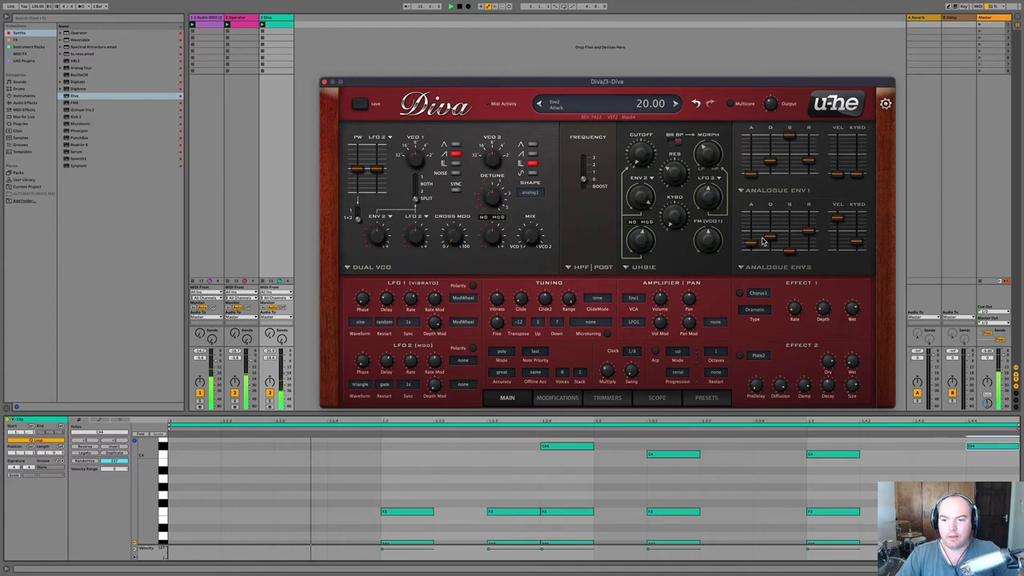
{"action": "left_click_drag", "start_coordinate": [804, 235], "coordinate": [807, 235]}
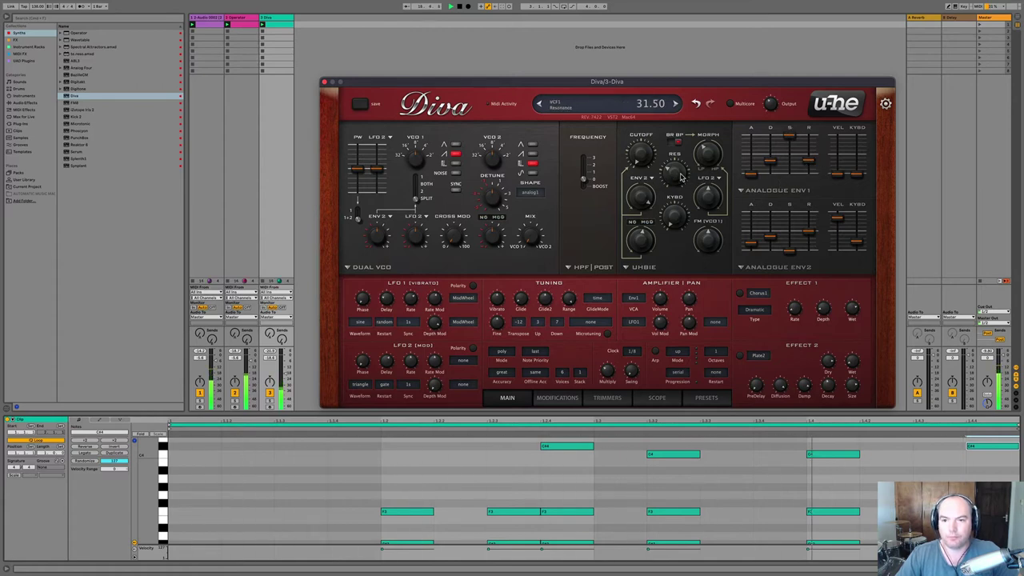
Raise the Uhbie filter's resonance to 48.5 and readjust its morph while the loop plays.
{"action": "mouse_move", "coordinate": [681, 173]}
{"action": "left_mouse_down"}
{"action": "mouse_move", "coordinate": [672, 94]}
{"action": "mouse_move", "coordinate": [671, 186]}
{"action": "left_mouse_up"}
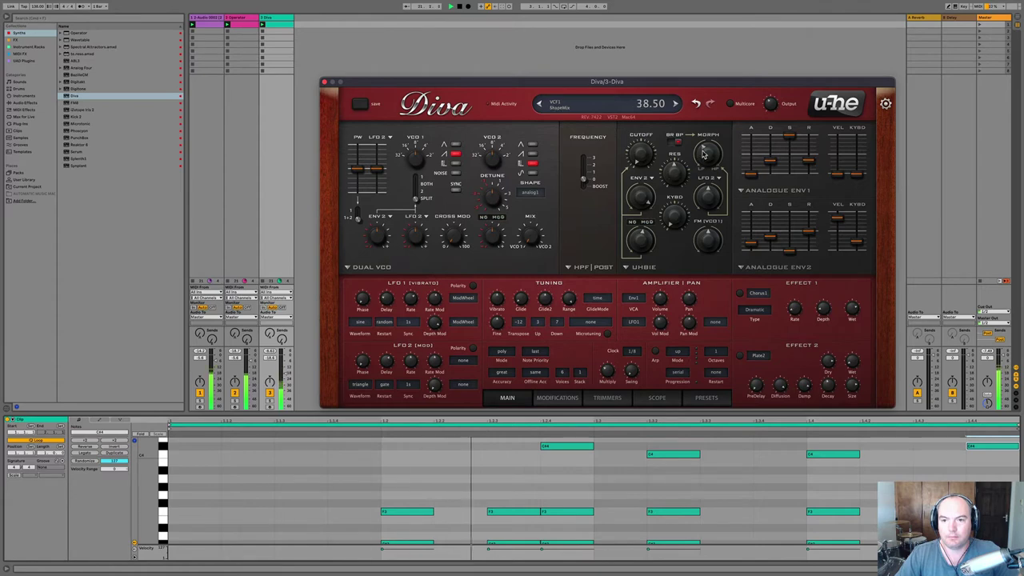
{"action": "left_click_drag", "start_coordinate": [708, 132], "coordinate": [704, 158]}
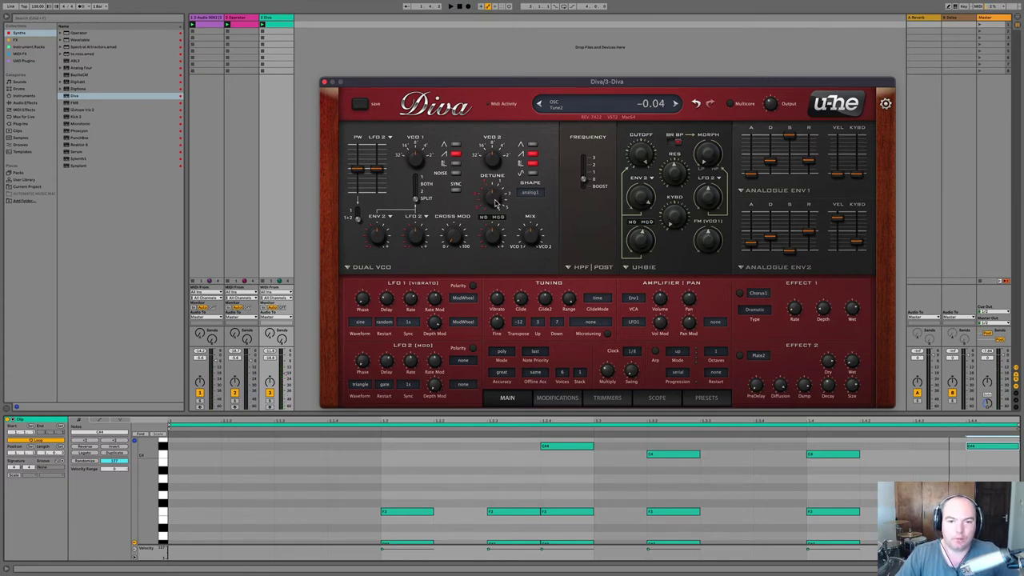
Detune VCO 2, keep only its saw wave on and set the oscillator mix to 55, adjusting the filter cutoff against the loop.
{"action": "key", "text": "space"}
{"action": "mouse_move", "coordinate": [494, 206]}
{"action": "left_mouse_down"}
{"action": "mouse_move", "coordinate": [494, 220]}
{"action": "mouse_move", "coordinate": [491, 199]}
{"action": "left_mouse_up"}
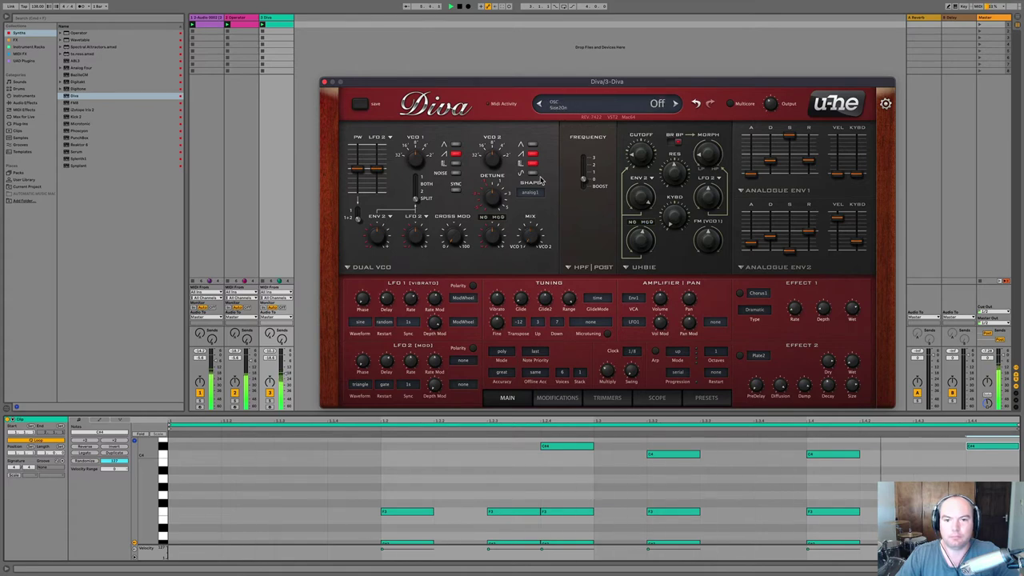
{"action": "mouse_move", "coordinate": [640, 152]}
{"action": "left_mouse_down"}
{"action": "mouse_move", "coordinate": [642, 120]}
{"action": "mouse_move", "coordinate": [637, 159]}
{"action": "mouse_move", "coordinate": [639, 141]}
{"action": "left_mouse_up"}
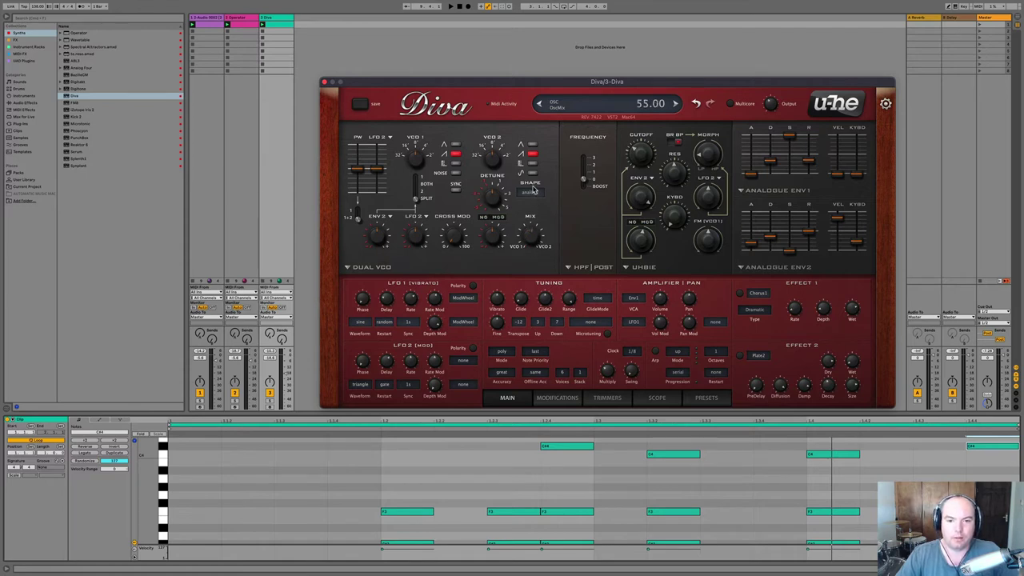
{"action": "key", "text": "space"}
{"action": "left_click_drag", "start_coordinate": [534, 202], "coordinate": [534, 195]}
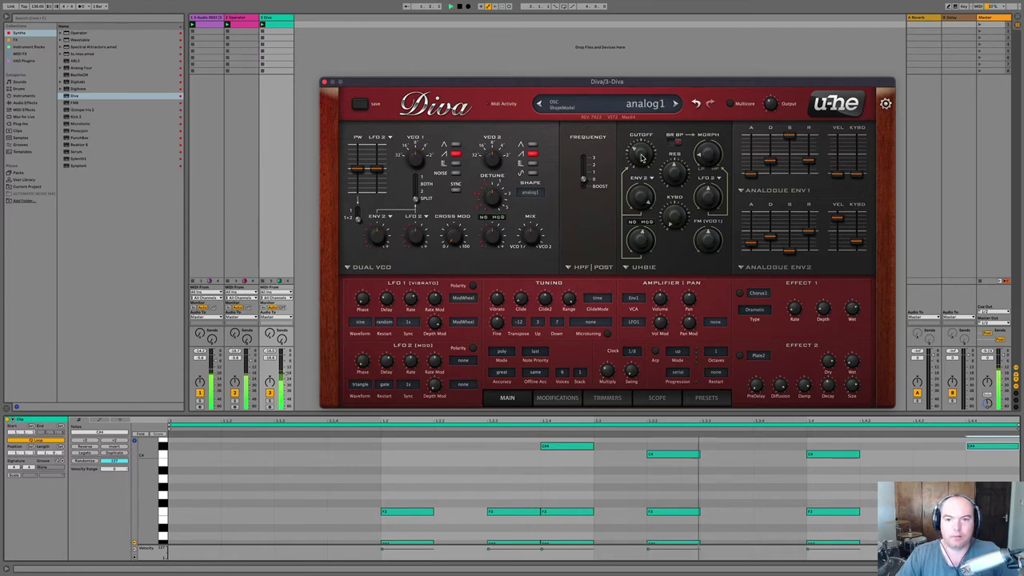
Switch on VCO 1's noise, move the oscillator mix to 81 and fine-tune VCO 2's detune while auditioning the loop.
{"action": "left_click_drag", "start_coordinate": [645, 154], "coordinate": [644, 155]}
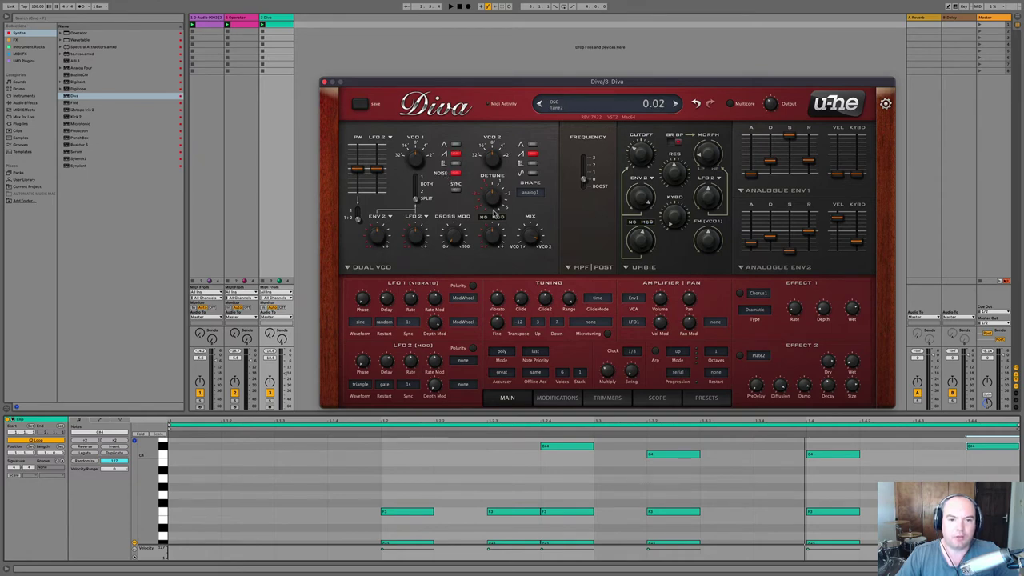
{"action": "left_click_drag", "start_coordinate": [527, 236], "coordinate": [525, 240]}
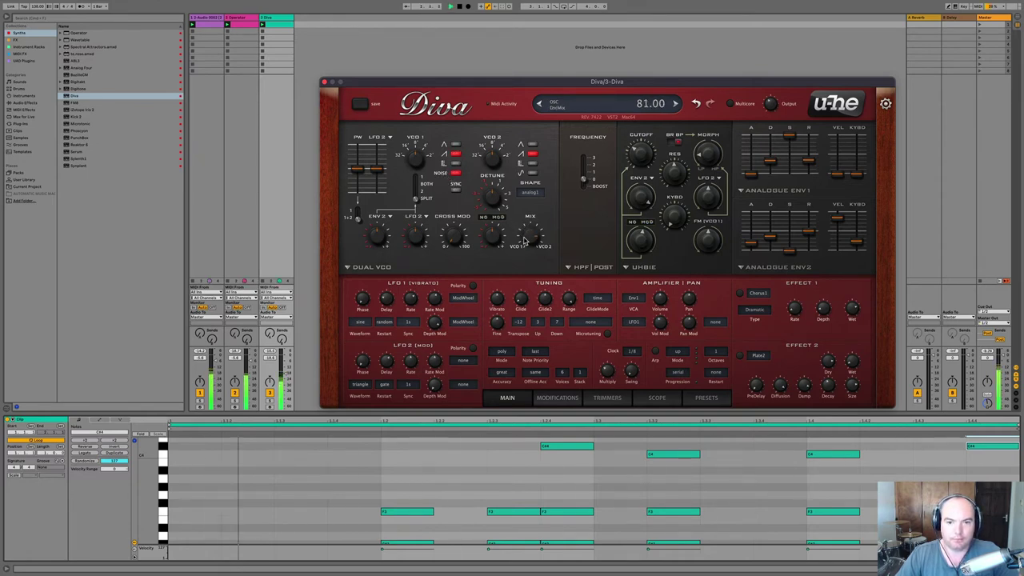
{"action": "left_click", "coordinate": [456, 173]}
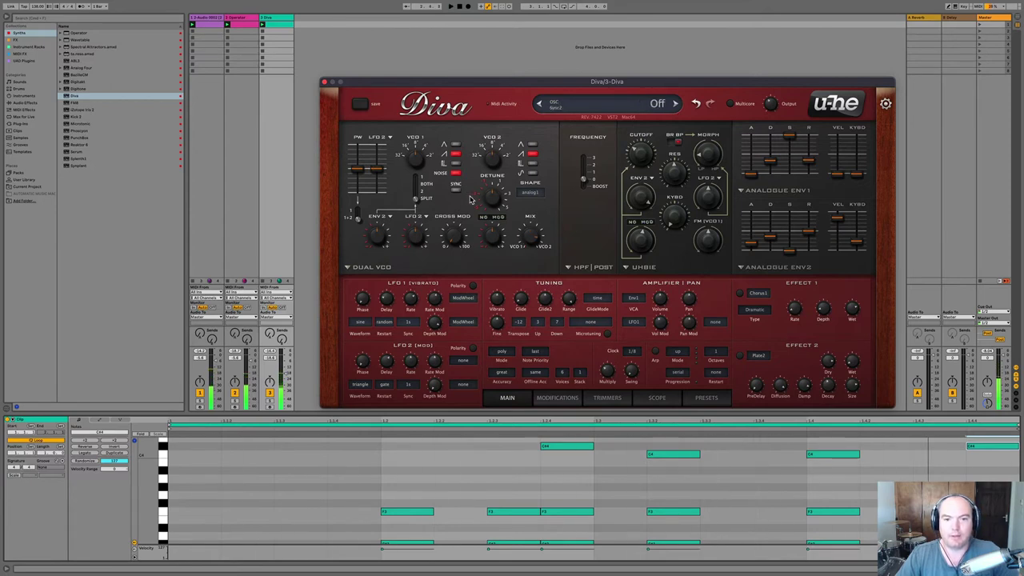
{"action": "key", "text": "space"}
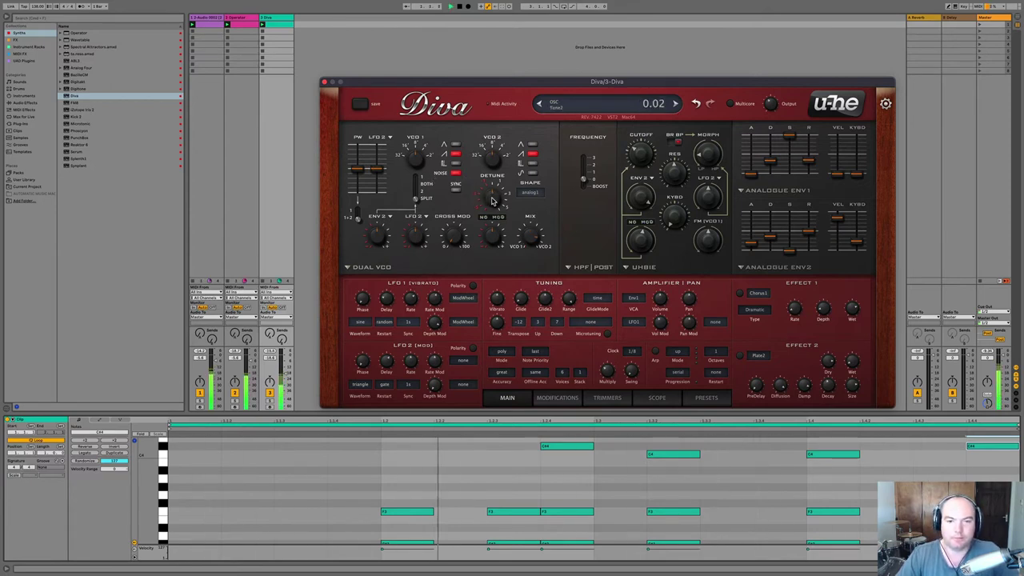
{"action": "mouse_move", "coordinate": [492, 201]}
{"action": "left_mouse_down"}
{"action": "mouse_move", "coordinate": [494, 226]}
{"action": "mouse_move", "coordinate": [493, 206]}
{"action": "left_mouse_up"}
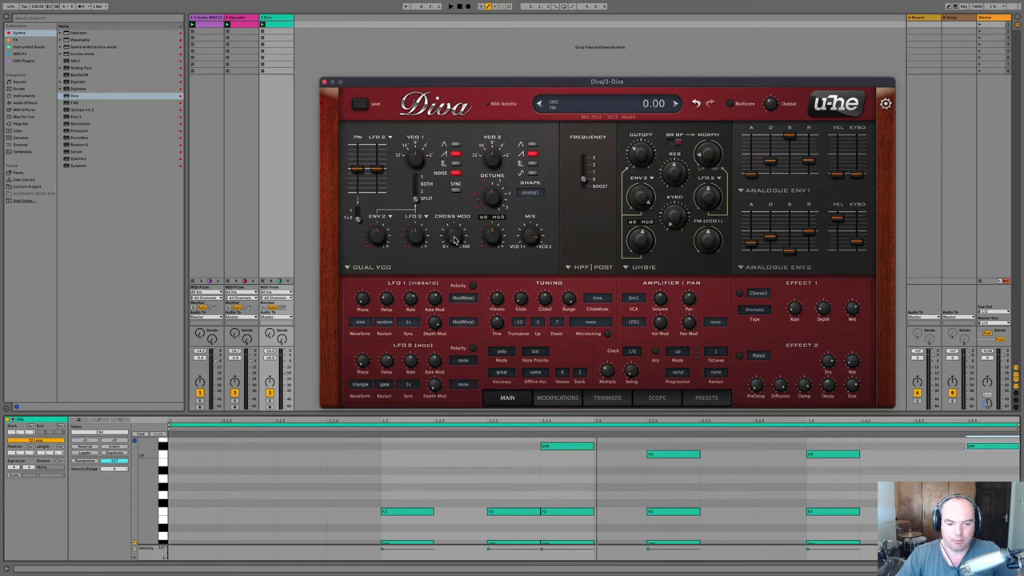
Try VCO cross modulation in the loop, and sweep the Uhbie filter's cutoff and morph.
{"action": "left_click_drag", "start_coordinate": [456, 217], "coordinate": [452, 191]}
{"action": "key", "text": "space"}
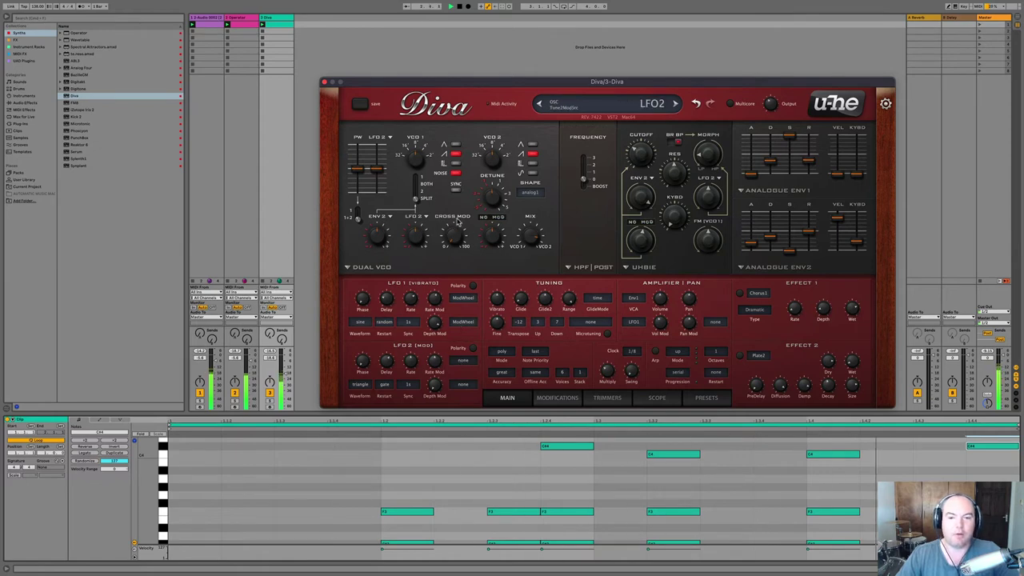
{"action": "left_click_drag", "start_coordinate": [640, 152], "coordinate": [637, 186]}
{"action": "mouse_move", "coordinate": [707, 160]}
{"action": "left_mouse_down"}
{"action": "mouse_move", "coordinate": [709, 126]}
{"action": "mouse_move", "coordinate": [705, 153]}
{"action": "mouse_move", "coordinate": [705, 145]}
{"action": "left_mouse_up"}
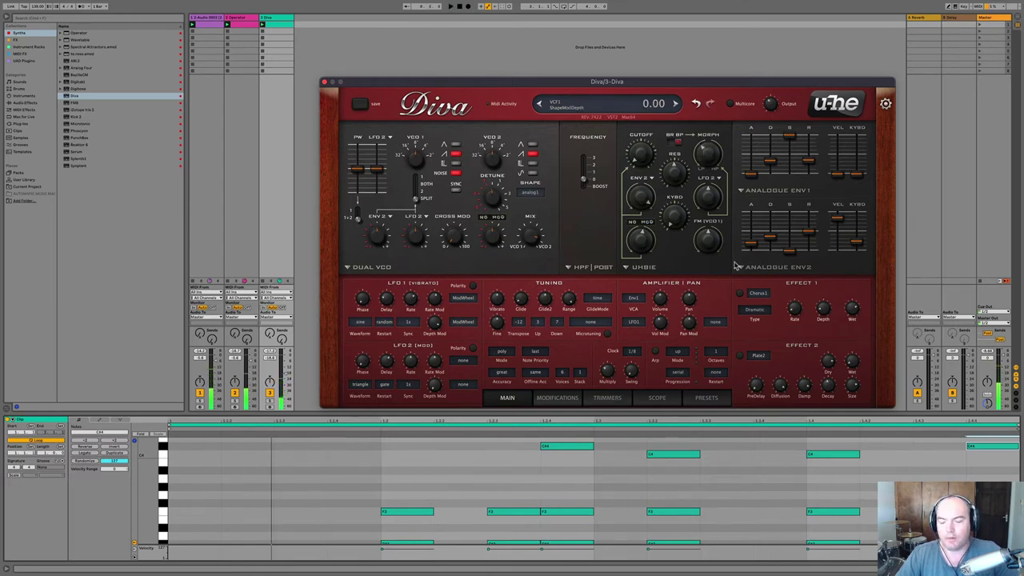
Audition Chorus1 with the Classic and Ensemble types and a varied depth, and switch the effect off again.
{"action": "left_click", "coordinate": [750, 313]}
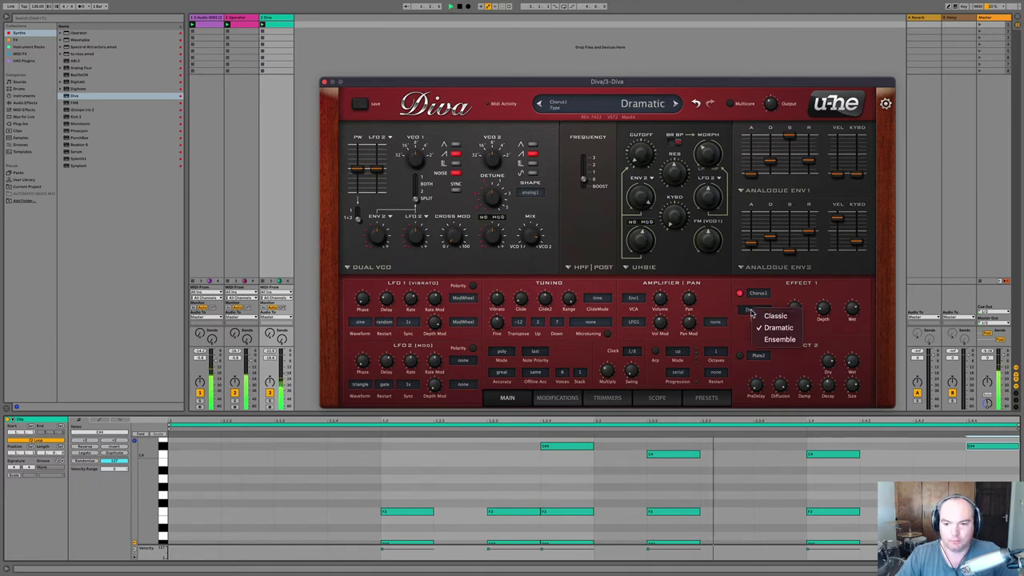
{"action": "left_click", "coordinate": [752, 317]}
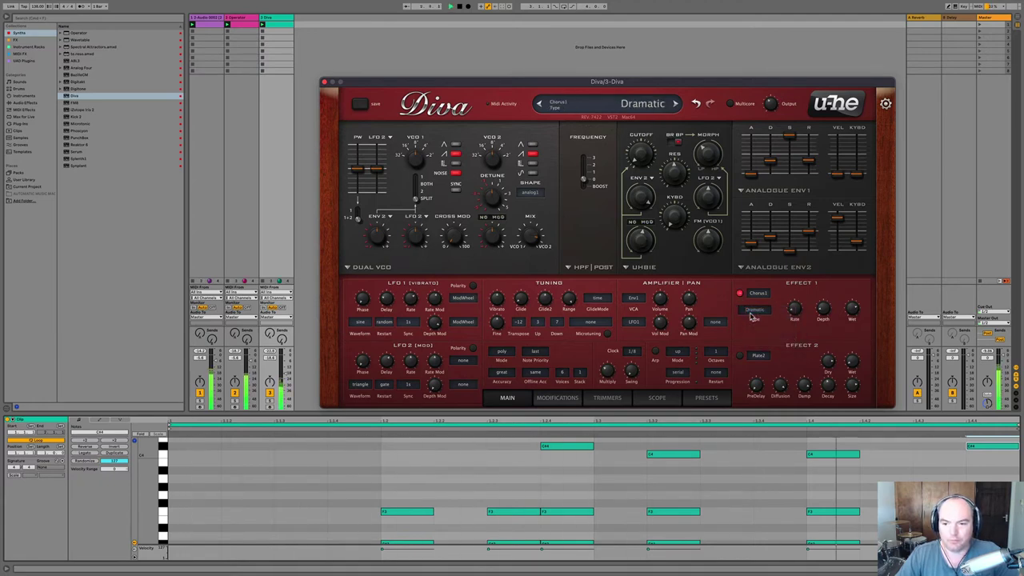
{"action": "left_click", "coordinate": [752, 316]}
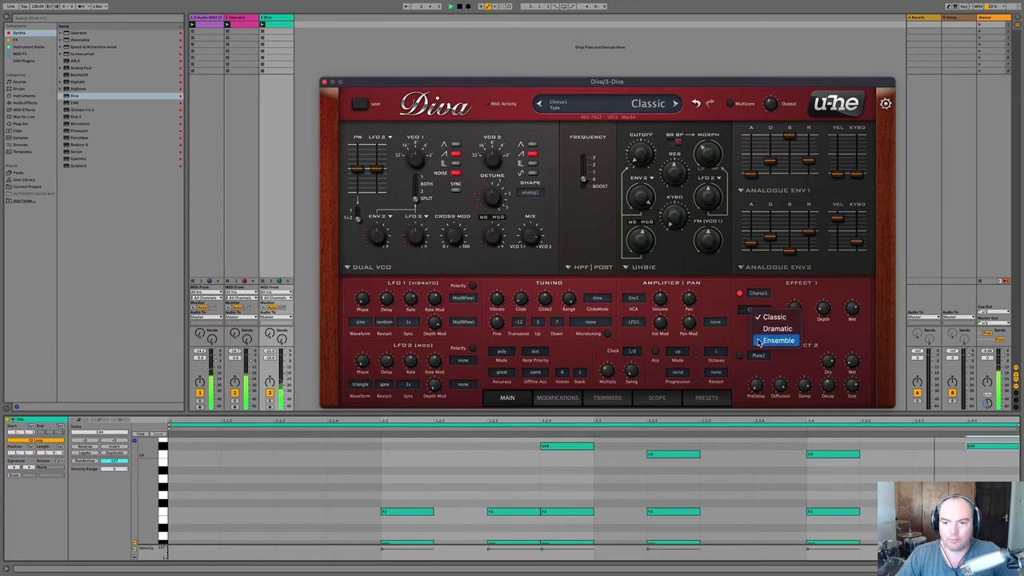
{"action": "left_click", "coordinate": [759, 342]}
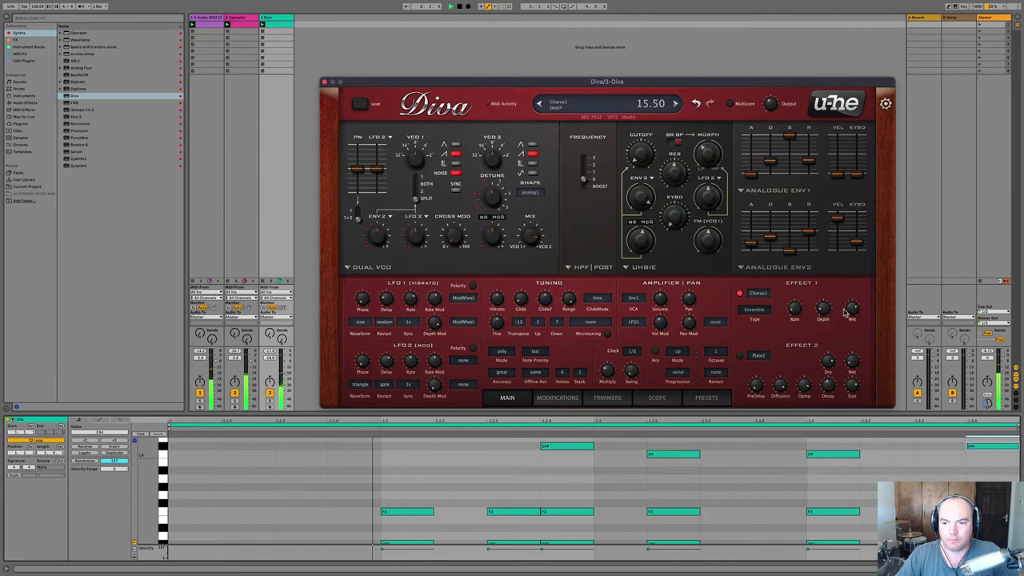
{"action": "left_click_drag", "start_coordinate": [824, 312], "coordinate": [812, 289]}
{"action": "left_click", "coordinate": [740, 292]}
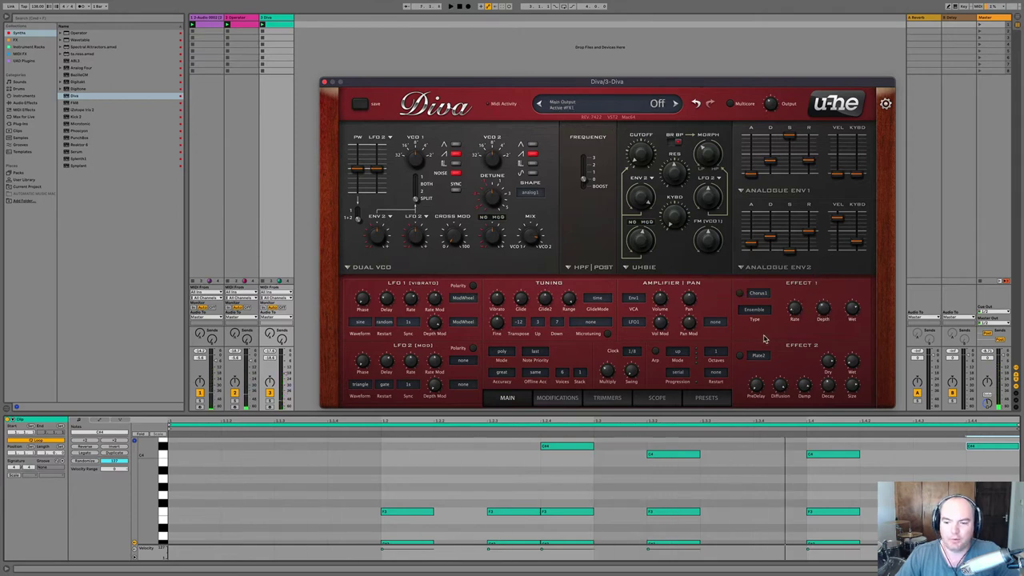
Expose Diva's filter cutoff, cutoff modulation depth, resonance, morph and envelope 2 attack and decay as configured device parameters.
{"action": "left_click", "coordinate": [972, 569]}
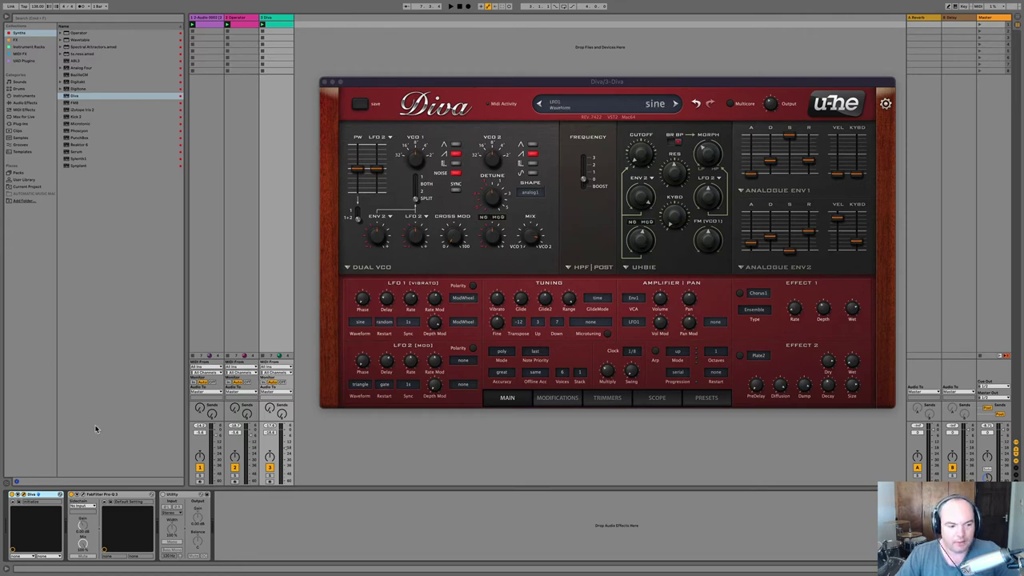
{"action": "left_click", "coordinate": [18, 497]}
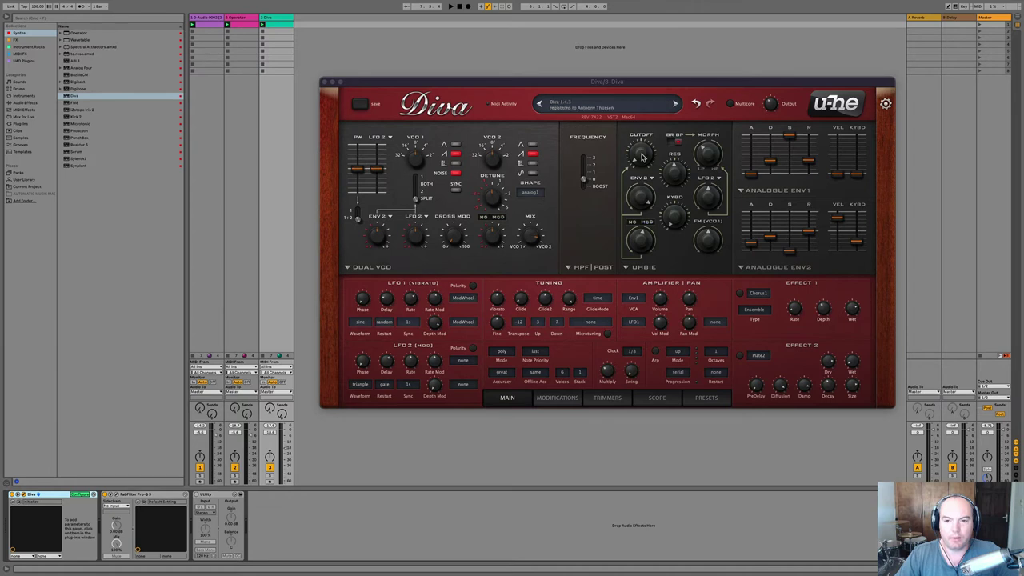
{"action": "left_click", "coordinate": [643, 157]}
{"action": "left_click", "coordinate": [643, 197]}
{"action": "left_click", "coordinate": [673, 174]}
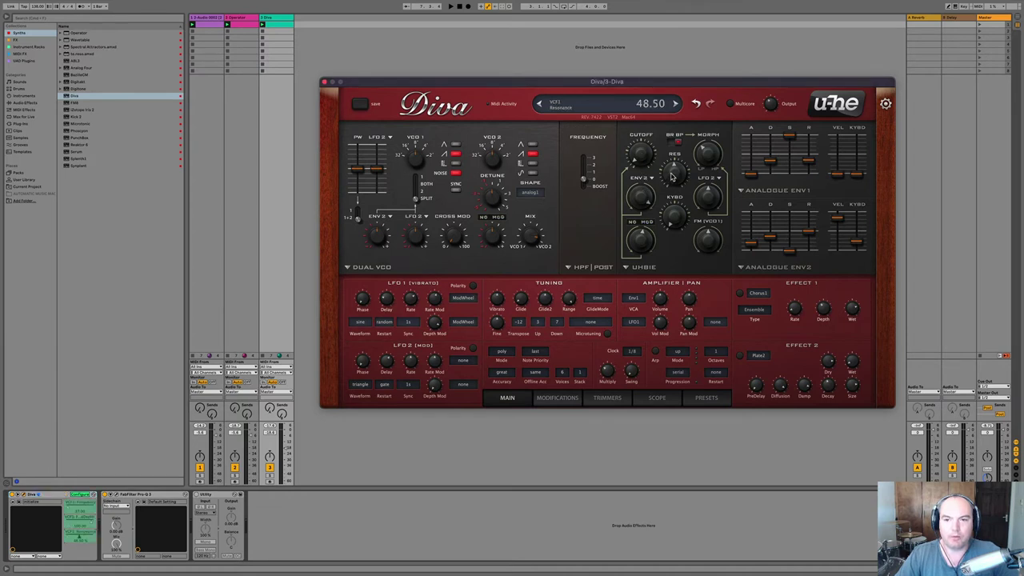
{"action": "left_click", "coordinate": [708, 154]}
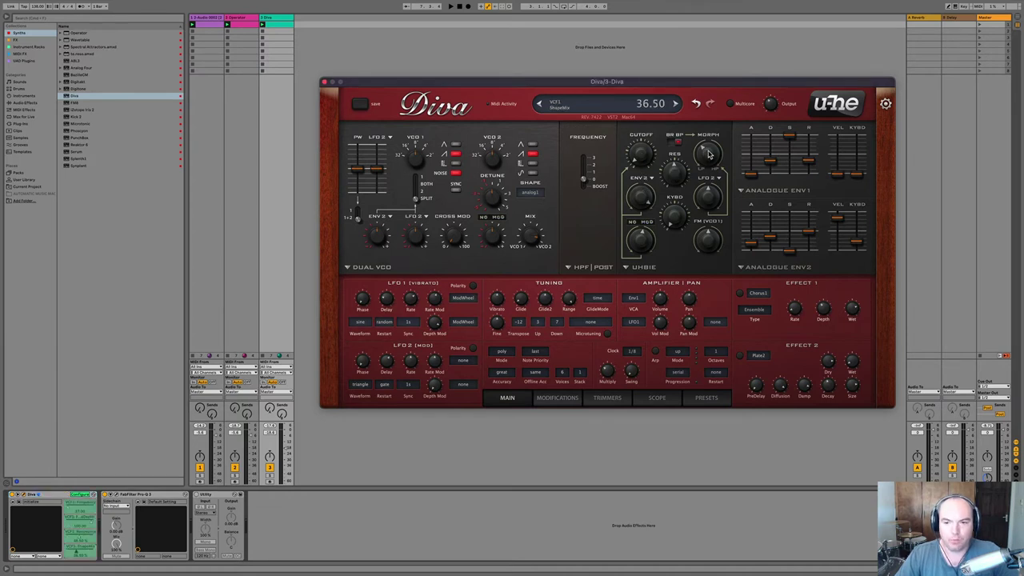
{"action": "left_click", "coordinate": [752, 245]}
{"action": "left_click", "coordinate": [771, 239]}
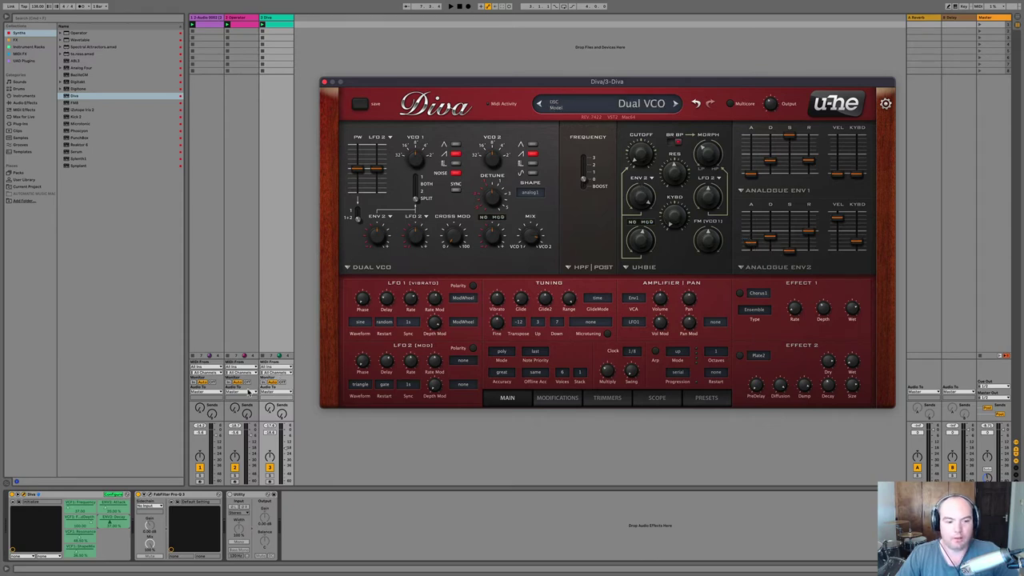
{"action": "left_click", "coordinate": [112, 494]}
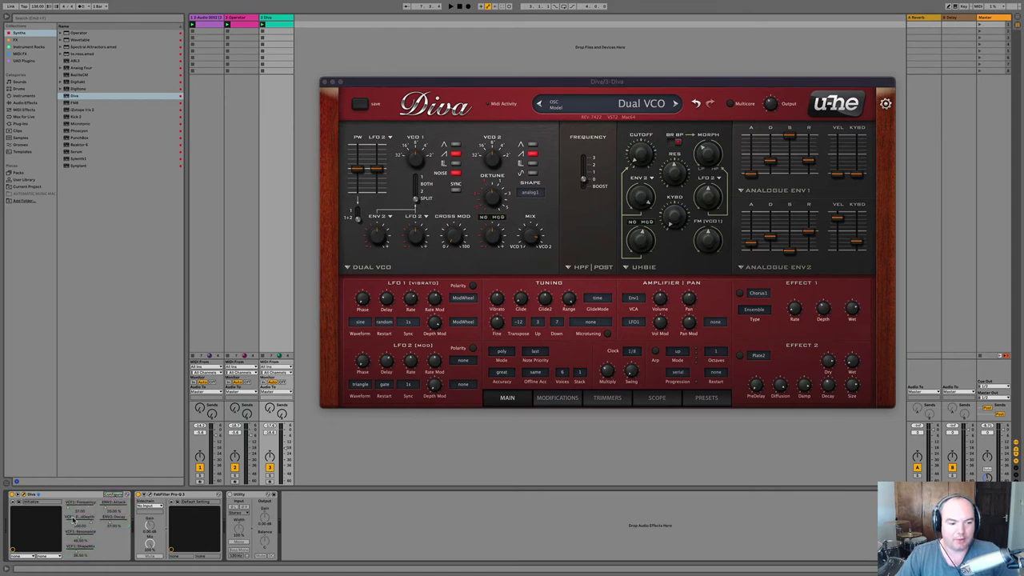
Finish configuring Diva's parameters and add three LFO modulator devices to the Diva track.
{"action": "left_click", "coordinate": [50, 496]}
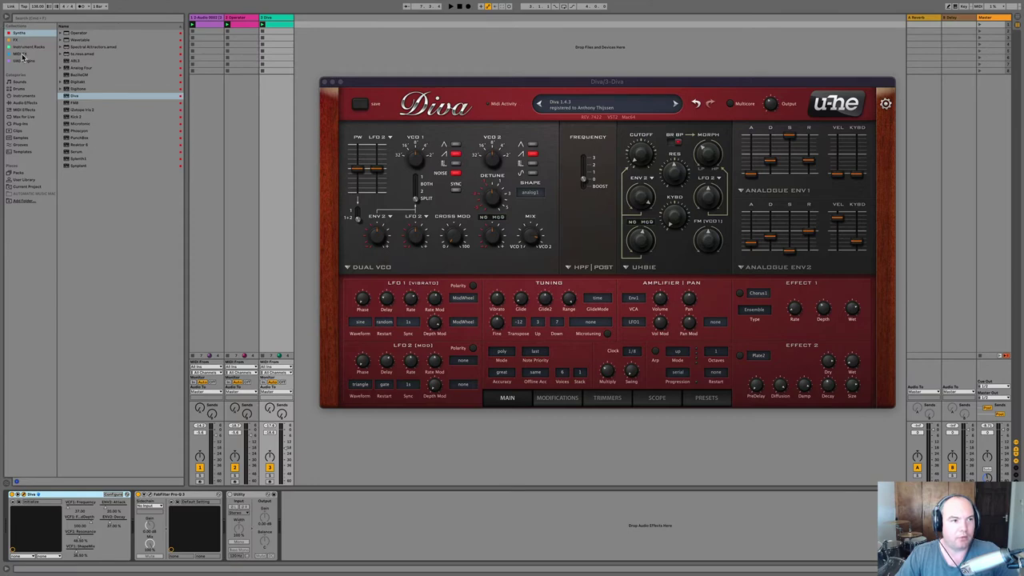
{"action": "left_click", "coordinate": [18, 103]}
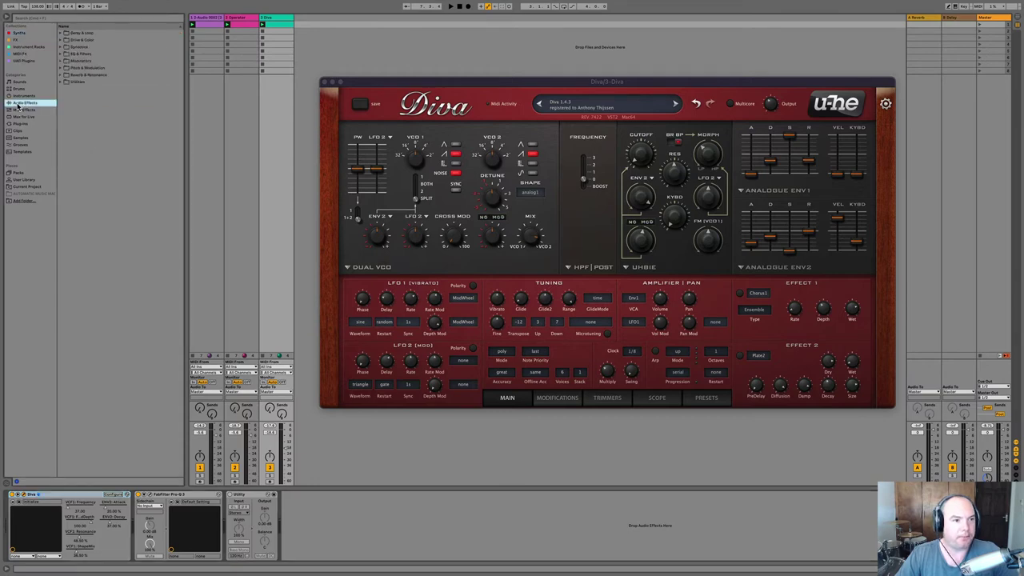
{"action": "left_click", "coordinate": [61, 61]}
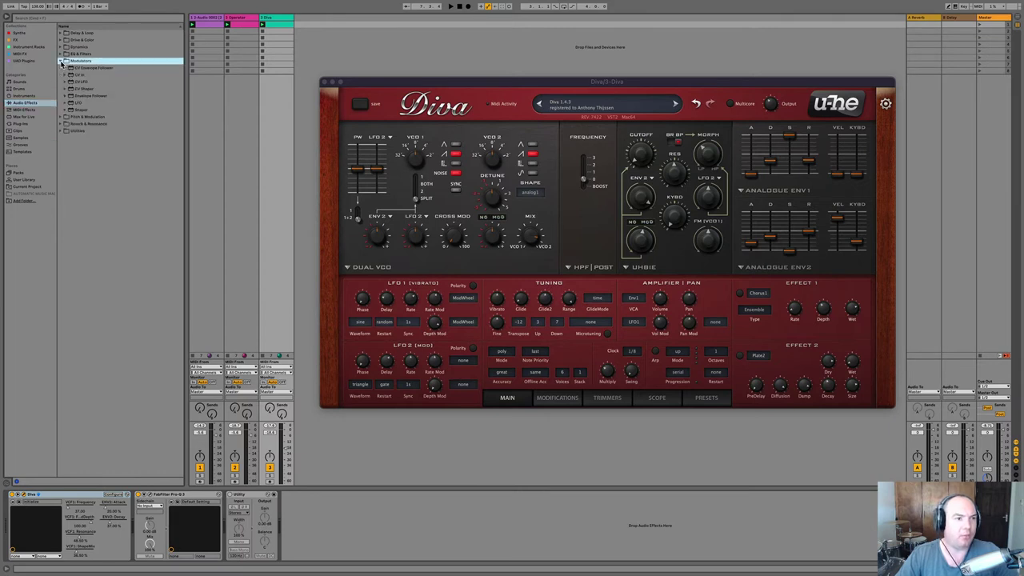
{"action": "left_click", "coordinate": [76, 102]}
{"action": "double_click", "coordinate": [76, 103]}
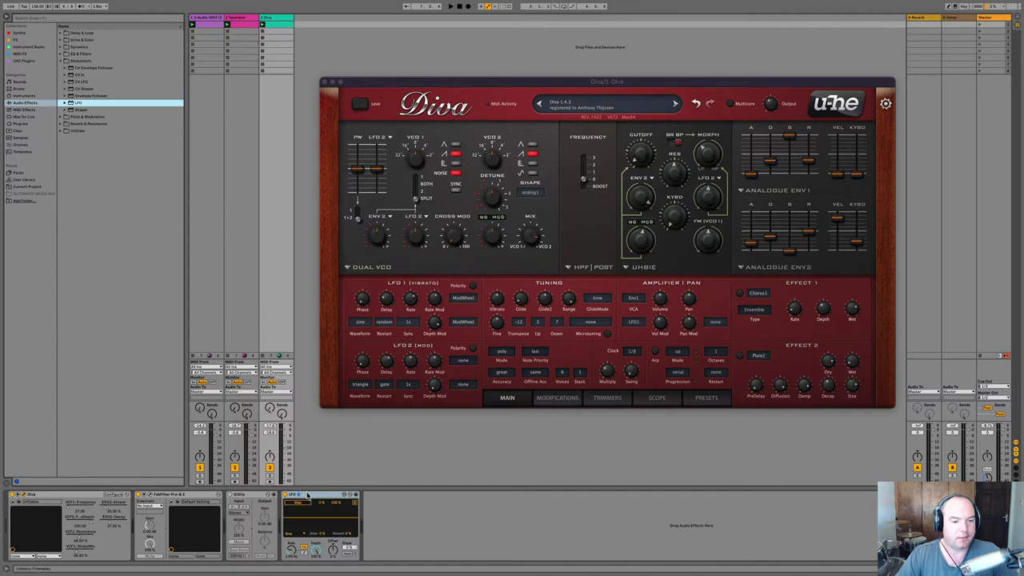
{"action": "double_click", "coordinate": [74, 104]}
{"action": "double_click", "coordinate": [74, 104]}
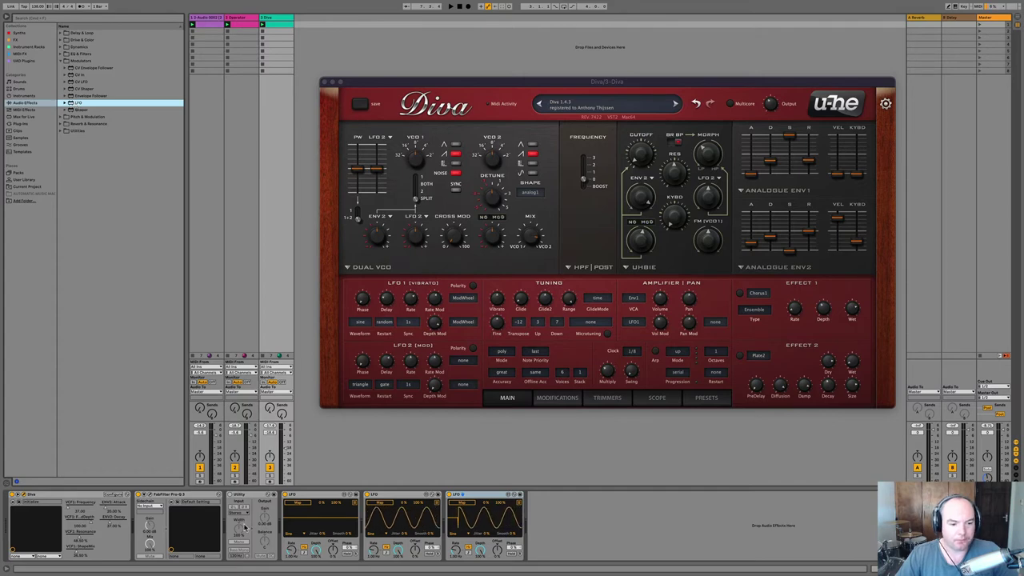
Reorder the Diva track's device chain so that FabFilter Pro-Q 3 and Utility come after the three LFOs.
{"action": "left_click_drag", "start_coordinate": [240, 495], "coordinate": [577, 511]}
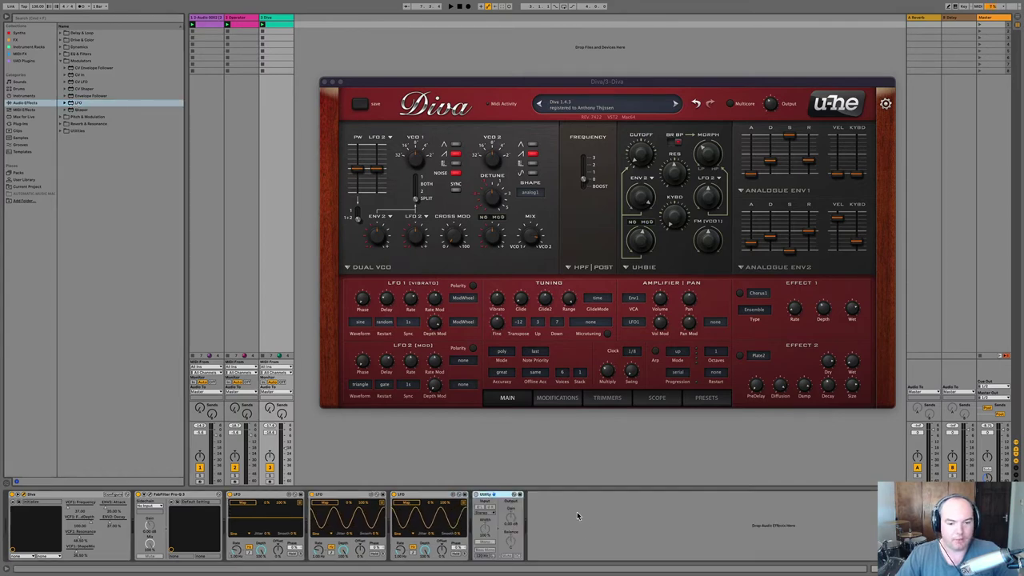
{"action": "left_click", "coordinate": [157, 502]}
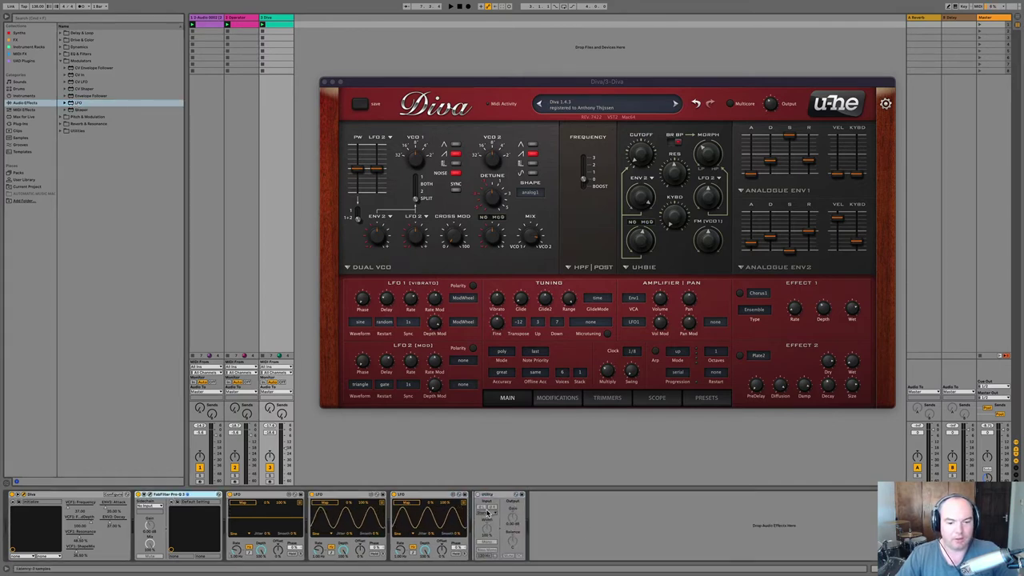
{"action": "left_click_drag", "start_coordinate": [486, 512], "coordinate": [478, 512]}
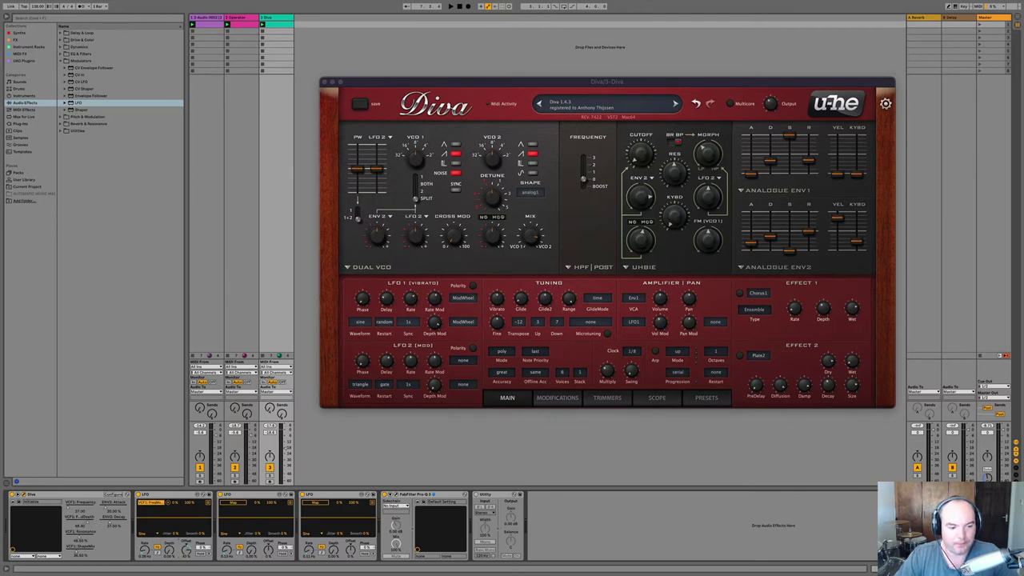
While the loop plays, set the first LFO's waveform to Triangle and map the second LFO to Diva's VCF1 Resonance with an adjusted depth.
{"action": "key", "text": "space"}
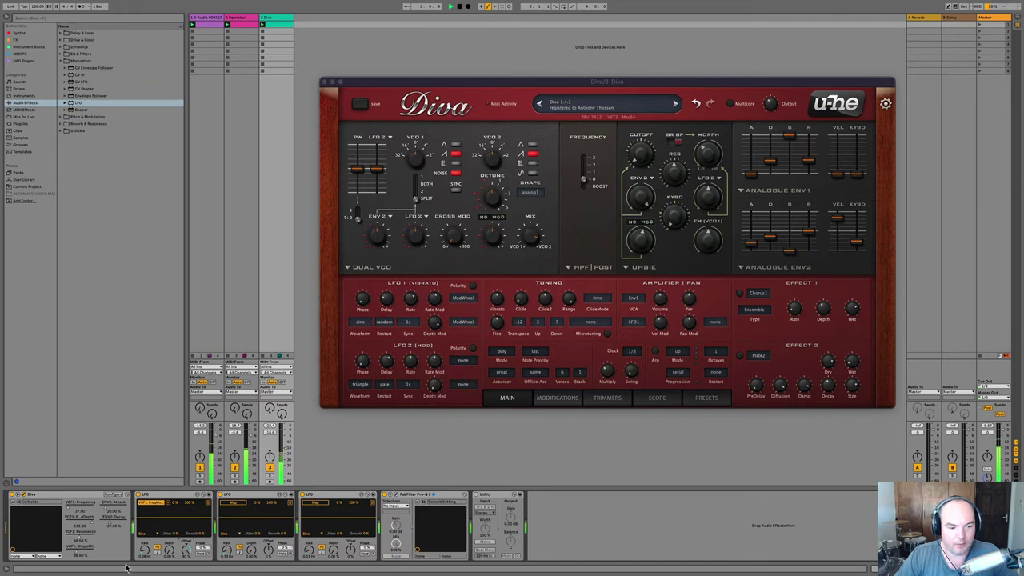
{"action": "left_click", "coordinate": [149, 535]}
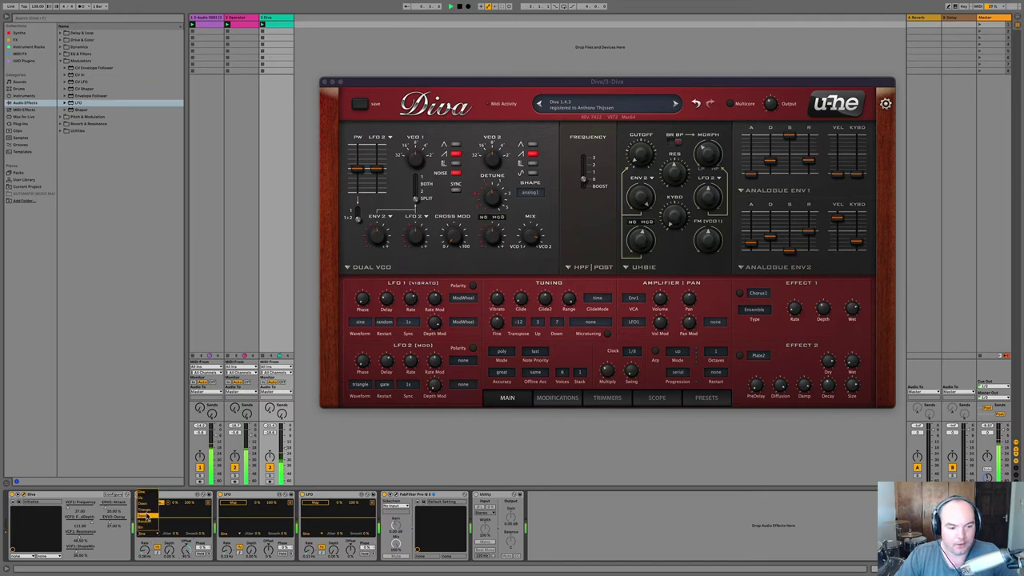
{"action": "left_click", "coordinate": [147, 514]}
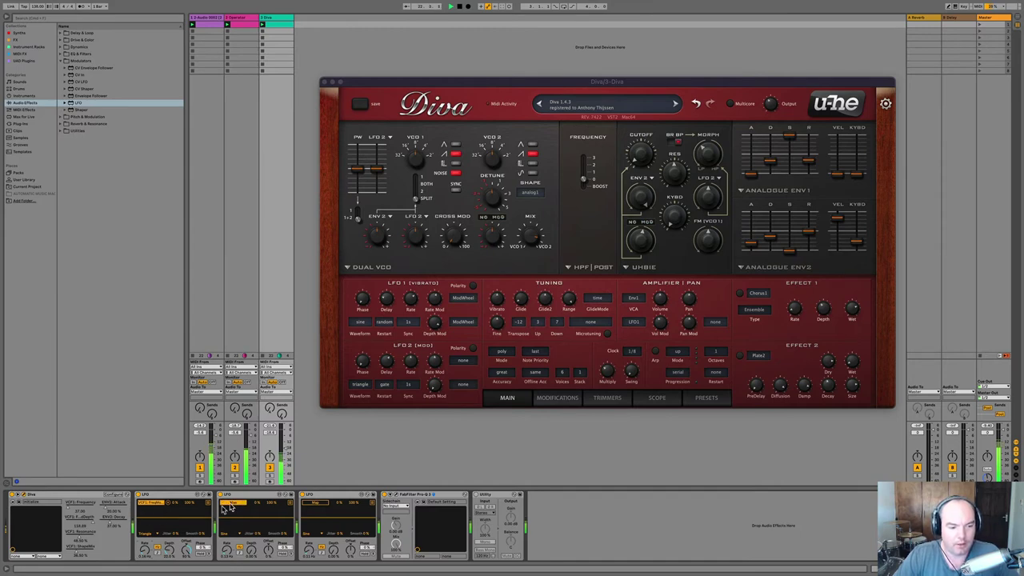
{"action": "left_click", "coordinate": [79, 538]}
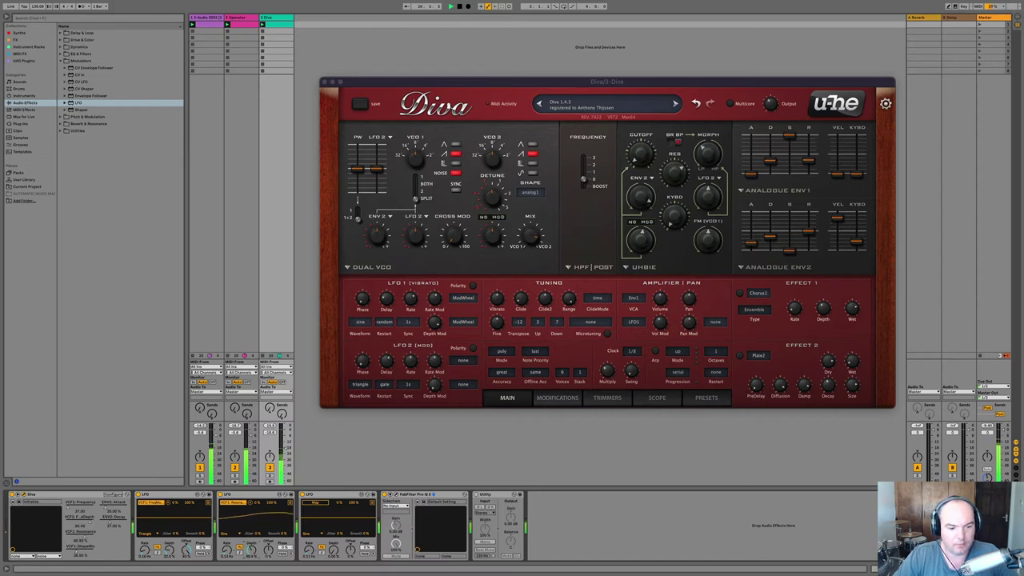
{"action": "left_click_drag", "start_coordinate": [251, 554], "coordinate": [251, 544]}
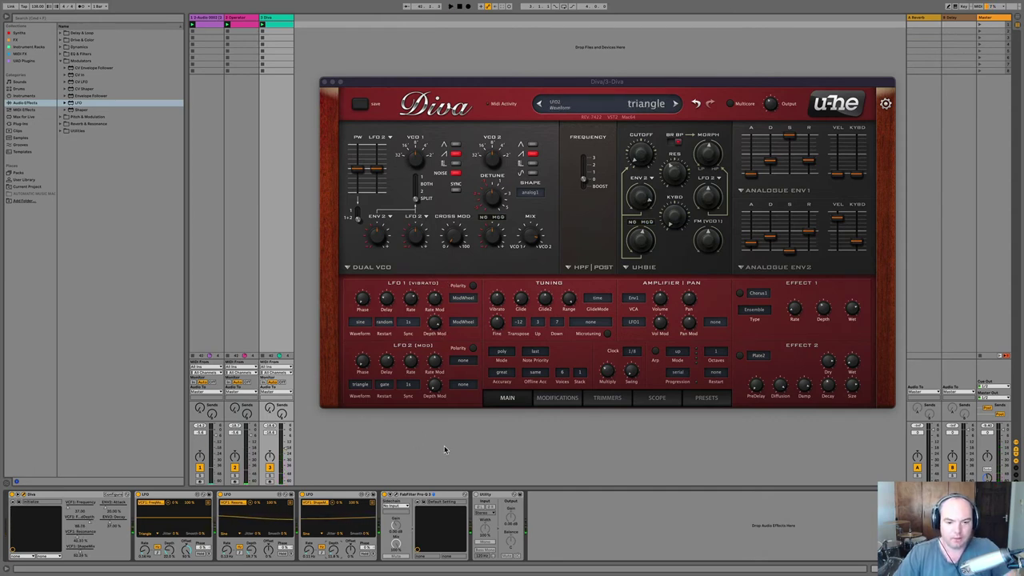
Add a 12 dB/oct low cut at about 151 Hz in the Diva track's Pro-Q 3 and close the equalizer window.
{"action": "left_click", "coordinate": [397, 497]}
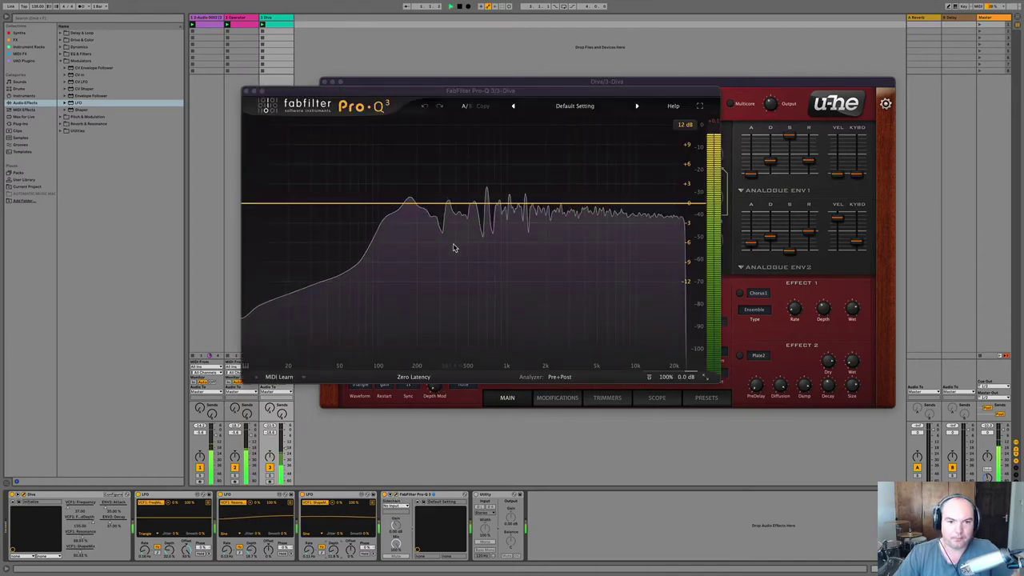
{"action": "left_click", "coordinate": [410, 204]}
{"action": "left_click", "coordinate": [385, 186]}
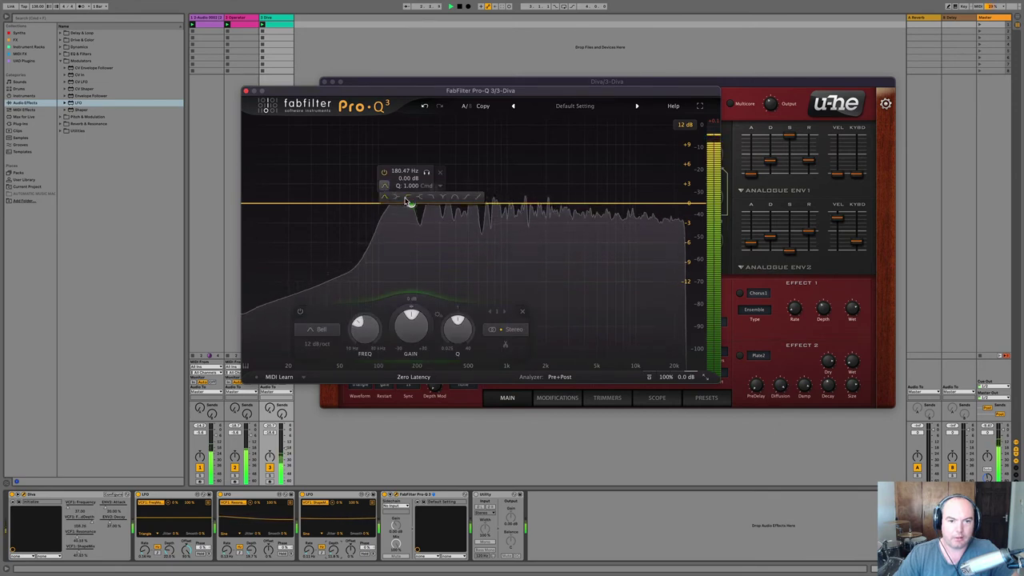
{"action": "left_click", "coordinate": [406, 198]}
{"action": "scroll", "coordinate": [411, 203], "scroll_direction": "down", "scroll_amount": 1}
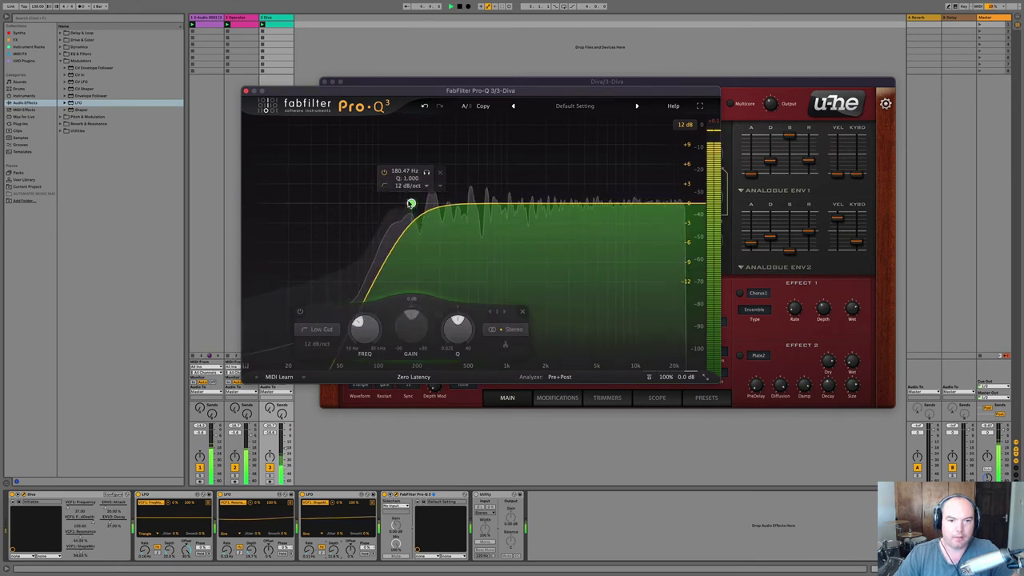
{"action": "left_click_drag", "start_coordinate": [410, 203], "coordinate": [406, 203]}
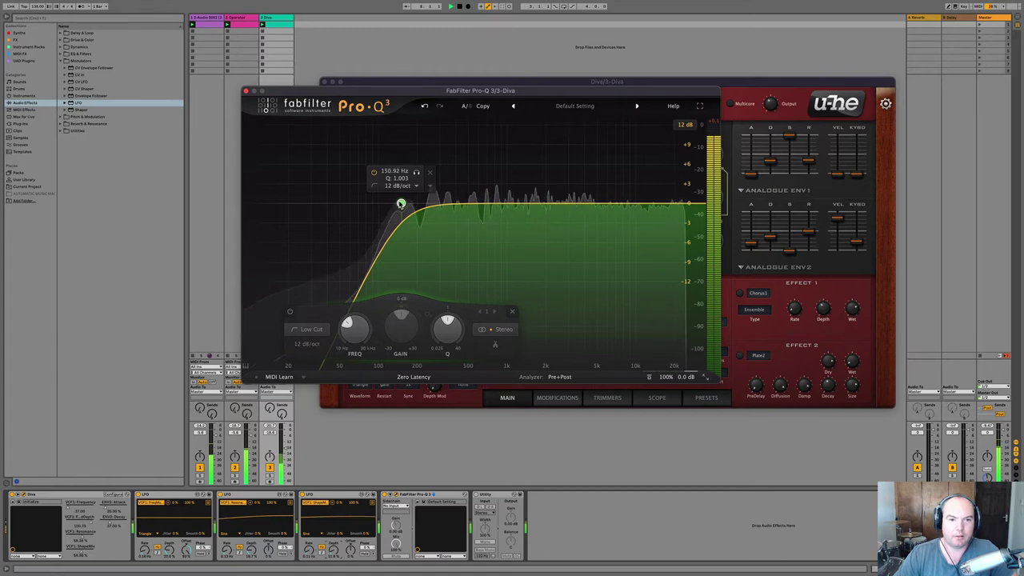
{"action": "left_click", "coordinate": [246, 93]}
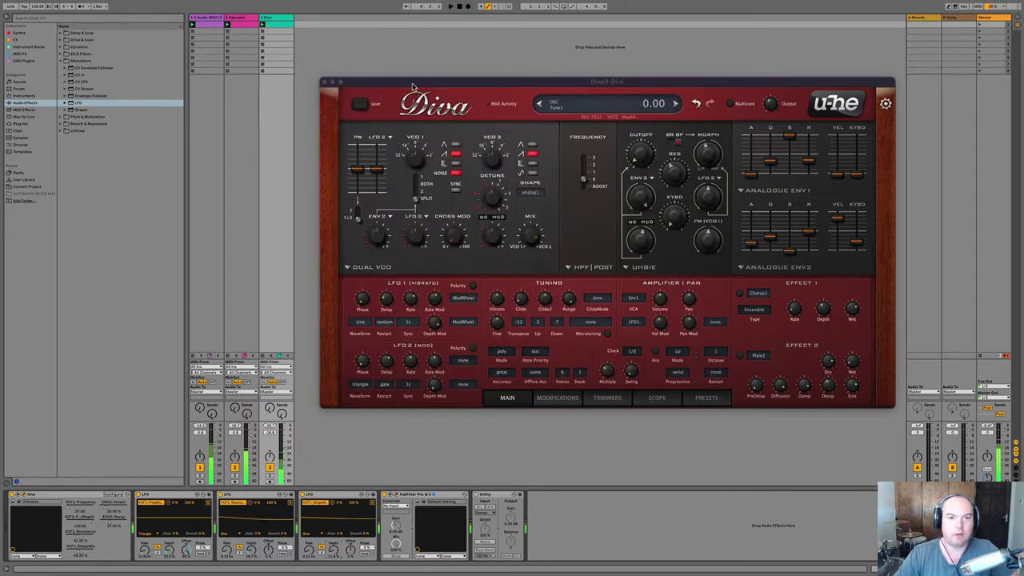
{"action": "left_click_drag", "start_coordinate": [413, 86], "coordinate": [411, 79]}
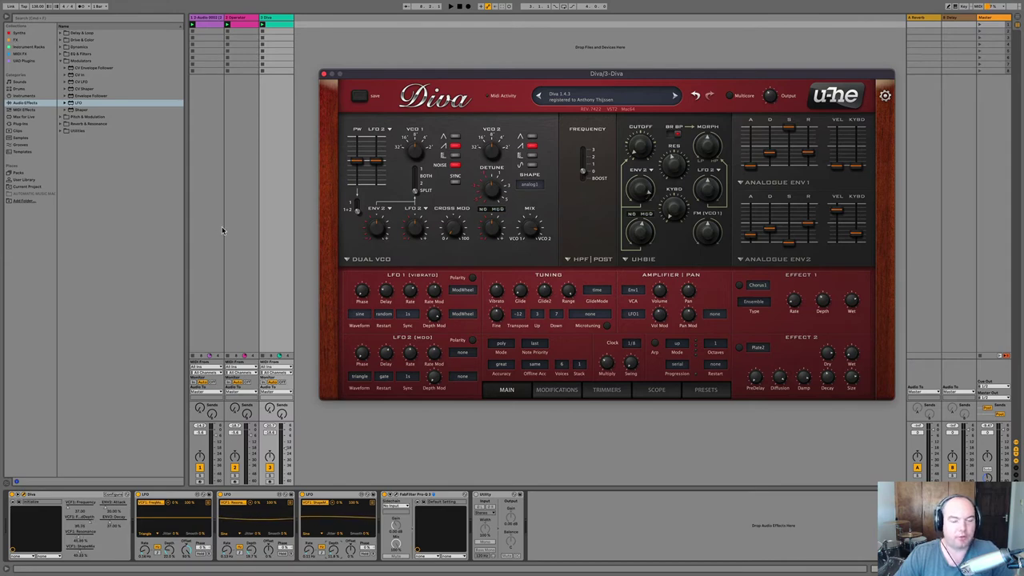
Add the Soundtoys PhaseMistress Audio Unit to the Diva track and place it between the LFOs and Pro-Q 3.
{"action": "left_click", "coordinate": [61, 62]}
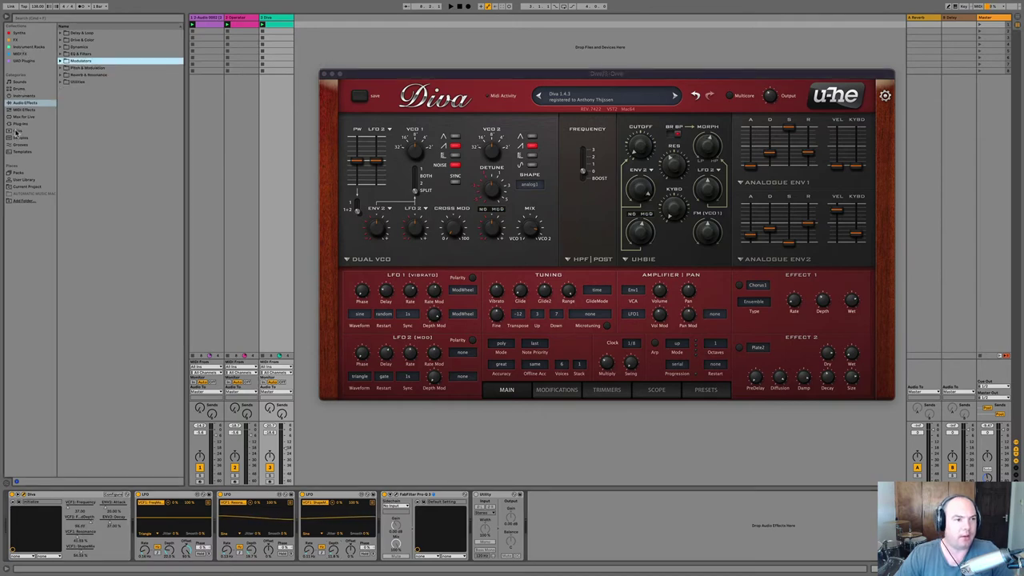
{"action": "left_click", "coordinate": [22, 124]}
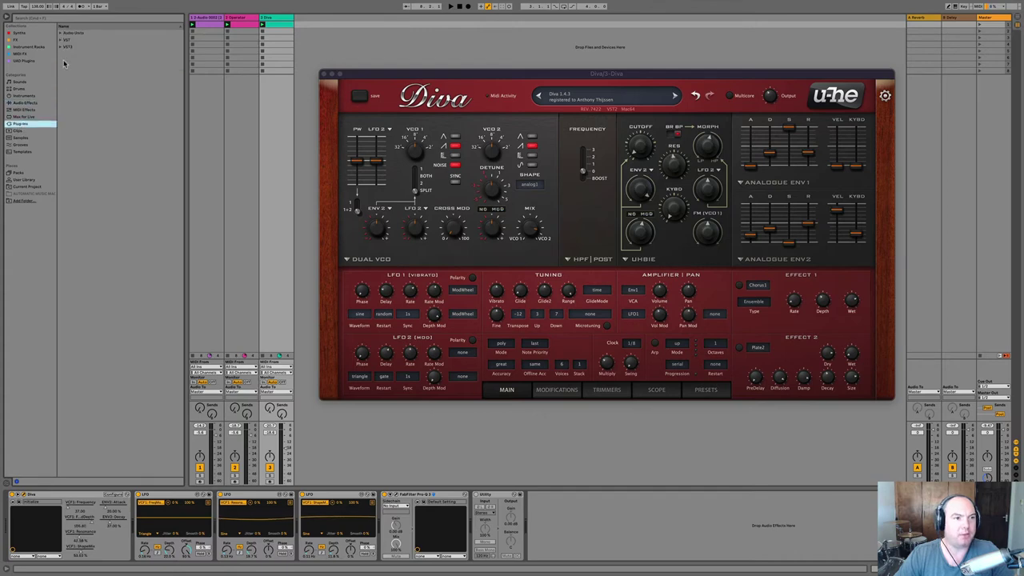
{"action": "left_click", "coordinate": [60, 41]}
{"action": "left_click", "coordinate": [67, 53]}
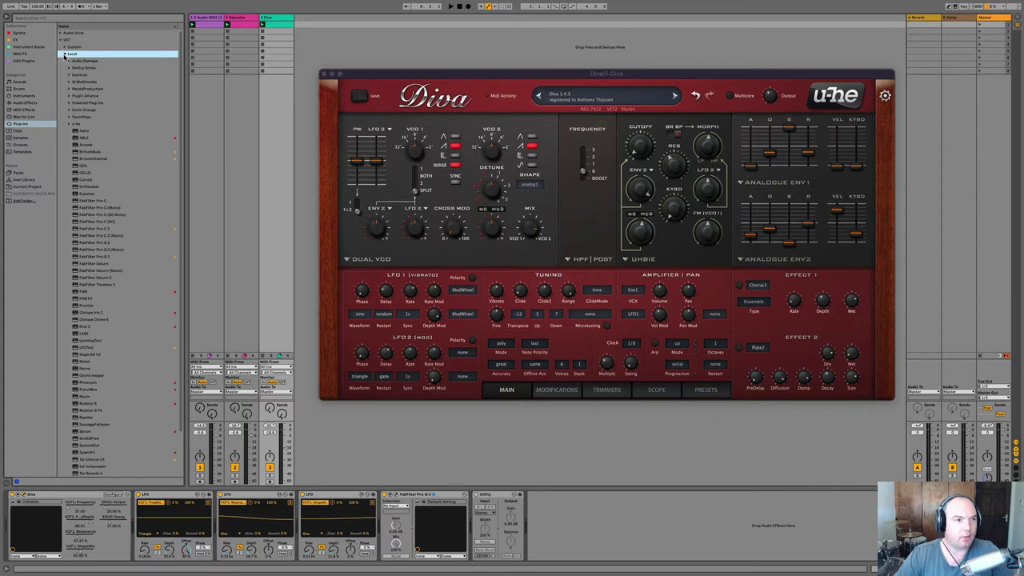
{"action": "left_click", "coordinate": [60, 40]}
{"action": "left_click", "coordinate": [61, 34]}
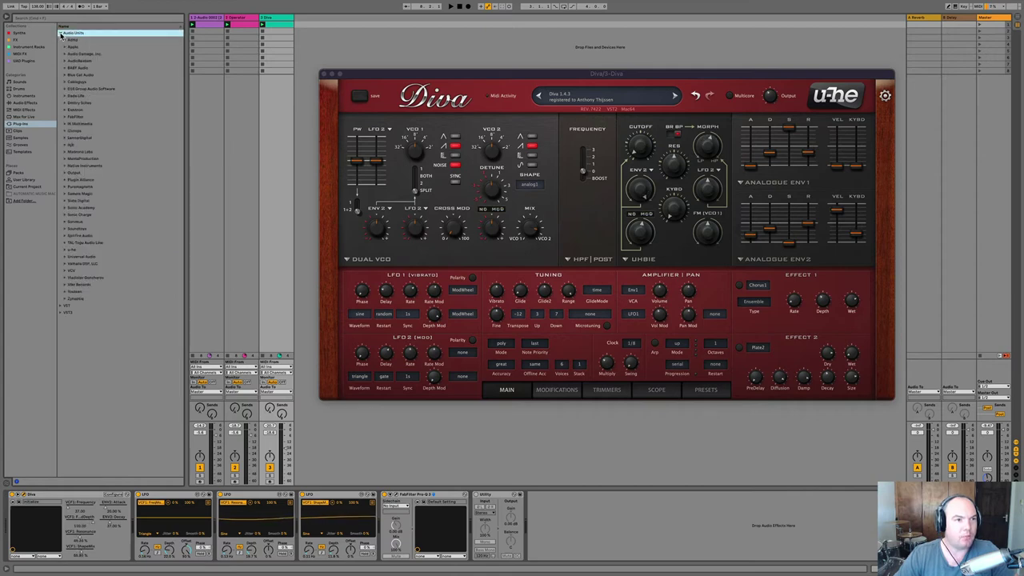
{"action": "left_click", "coordinate": [63, 231]}
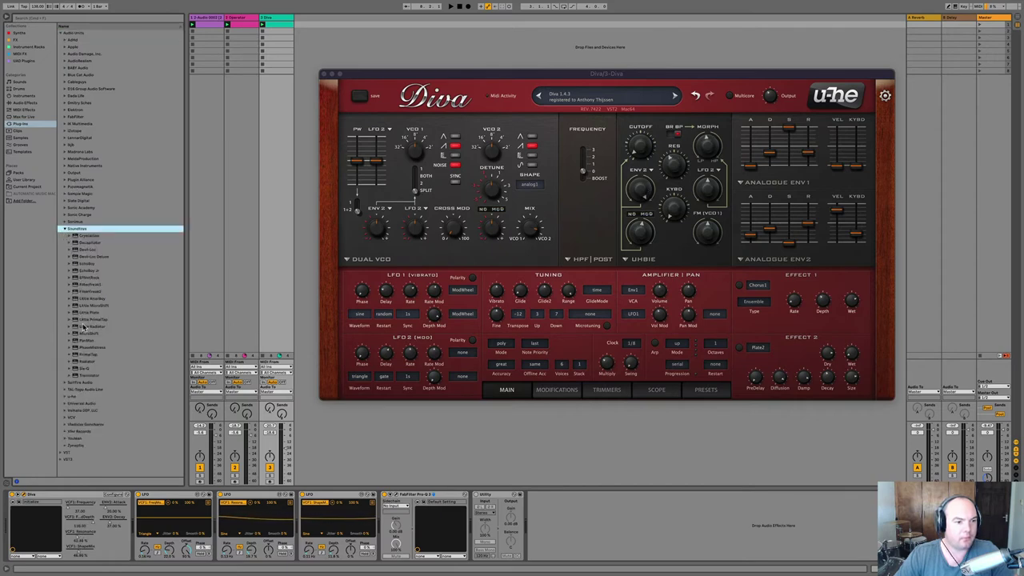
{"action": "left_click", "coordinate": [87, 349]}
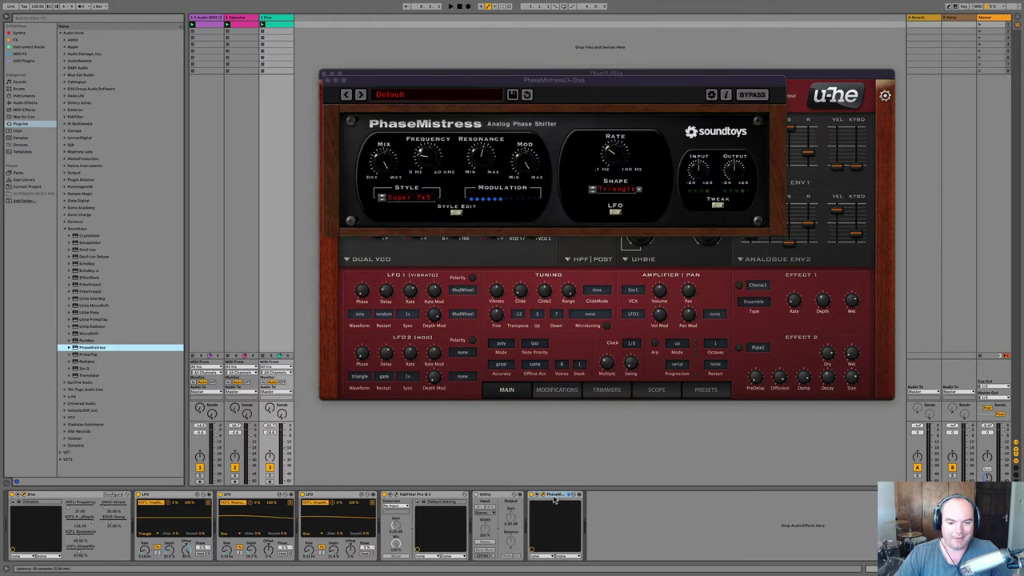
{"action": "left_click_drag", "start_coordinate": [553, 495], "coordinate": [391, 503]}
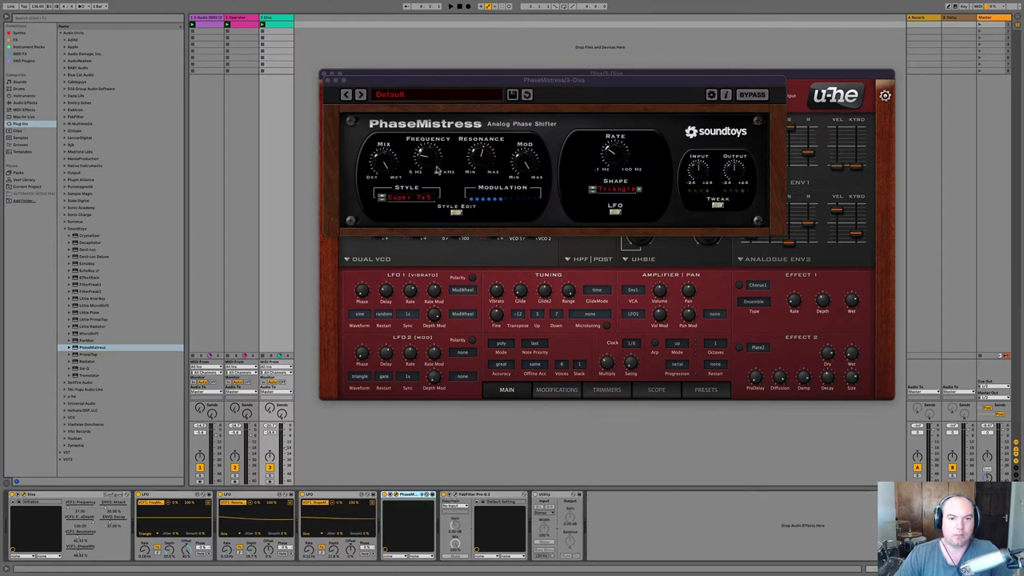
Load the Slow Sweeps preset 11 Stereo in PhaseMistress while the loop plays, and set its rate to 0.15 Hz.
{"action": "key", "text": "space"}
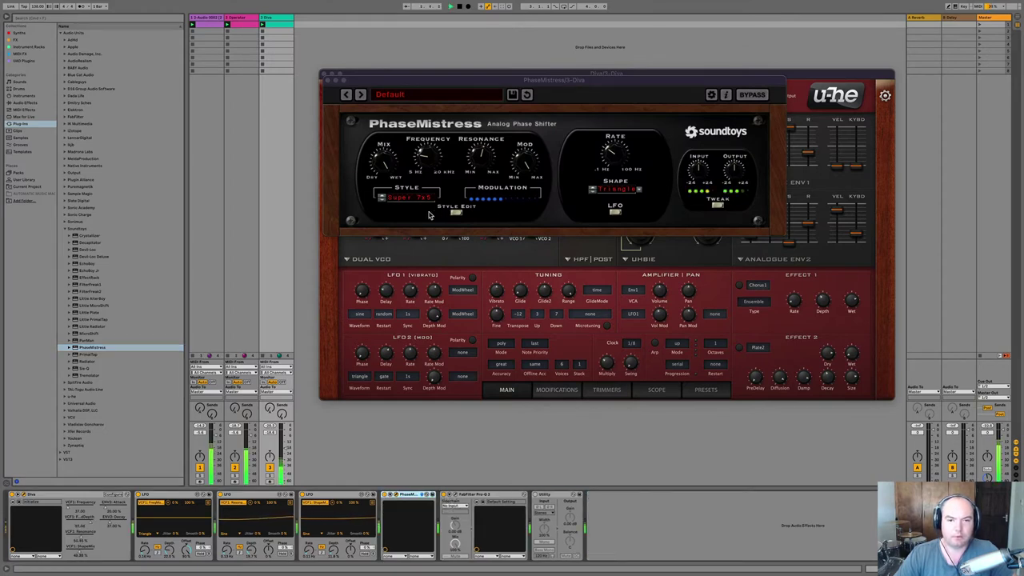
{"action": "left_click", "coordinate": [436, 99]}
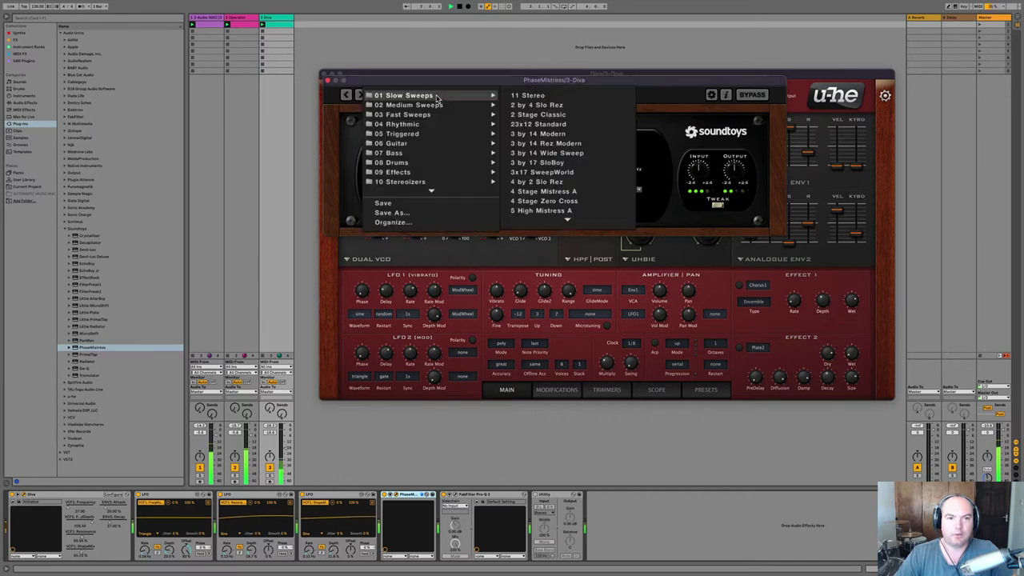
{"action": "left_click", "coordinate": [534, 96]}
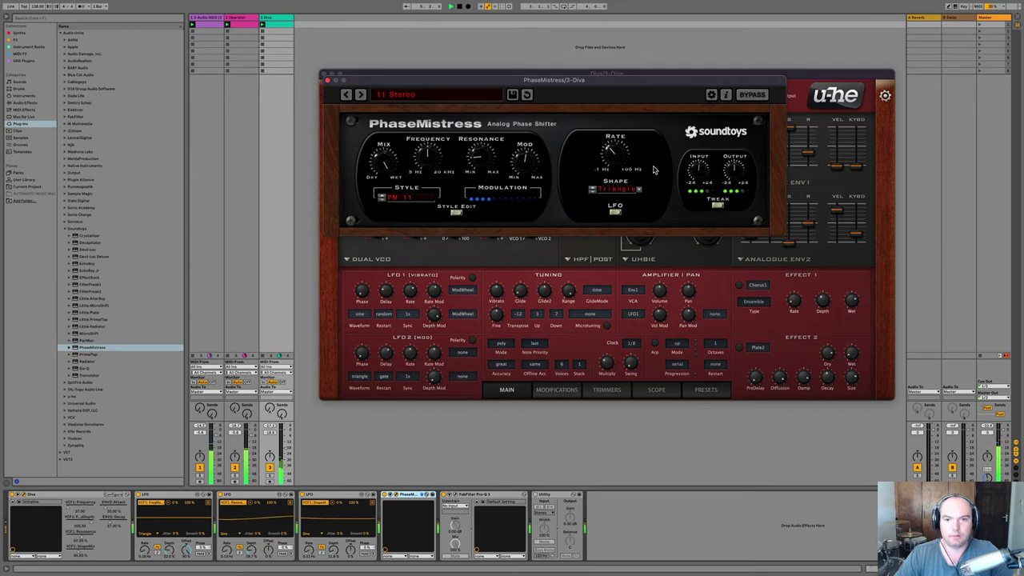
{"action": "left_click_drag", "start_coordinate": [618, 142], "coordinate": [616, 165]}
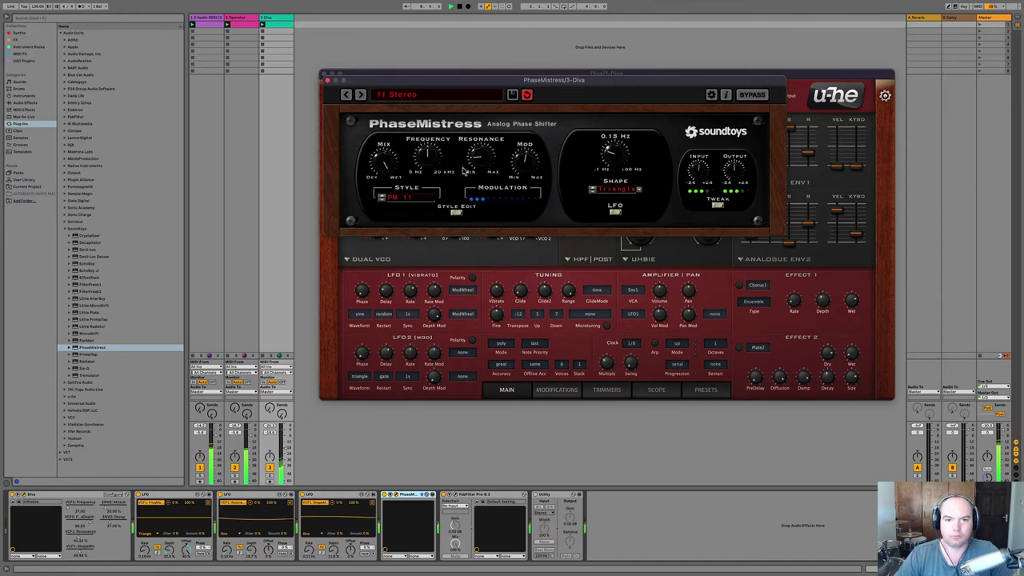
Adjust PhaseMistress's mix, lower its frequency, and audition the Classic 12 style preset.
{"action": "mouse_move", "coordinate": [381, 177]}
{"action": "left_mouse_down"}
{"action": "mouse_move", "coordinate": [384, 236]}
{"action": "mouse_move", "coordinate": [374, 175]}
{"action": "left_mouse_up"}
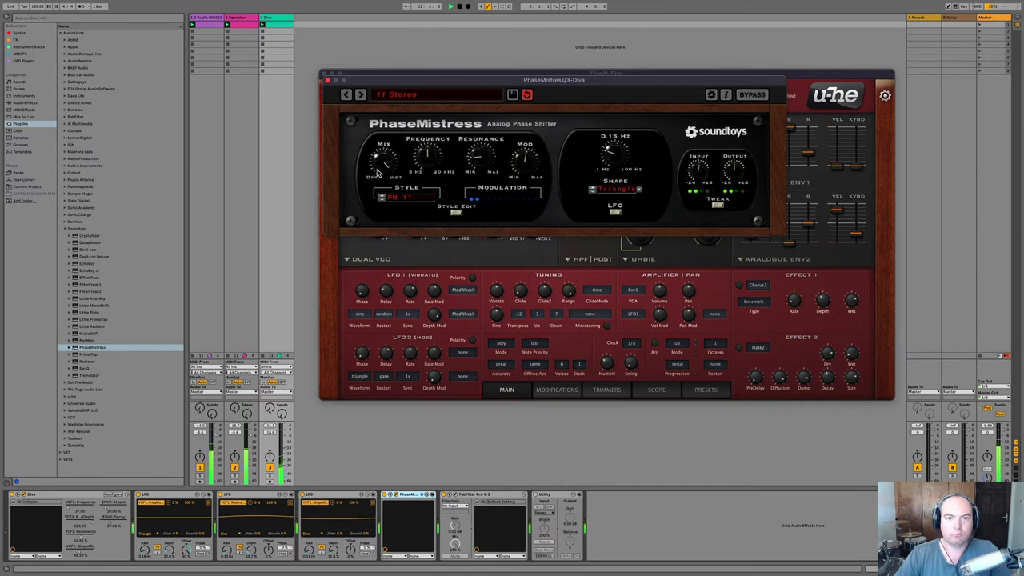
{"action": "mouse_move", "coordinate": [425, 156]}
{"action": "left_mouse_down"}
{"action": "mouse_move", "coordinate": [424, 191]}
{"action": "mouse_move", "coordinate": [420, 86]}
{"action": "mouse_move", "coordinate": [413, 144]}
{"action": "left_mouse_up"}
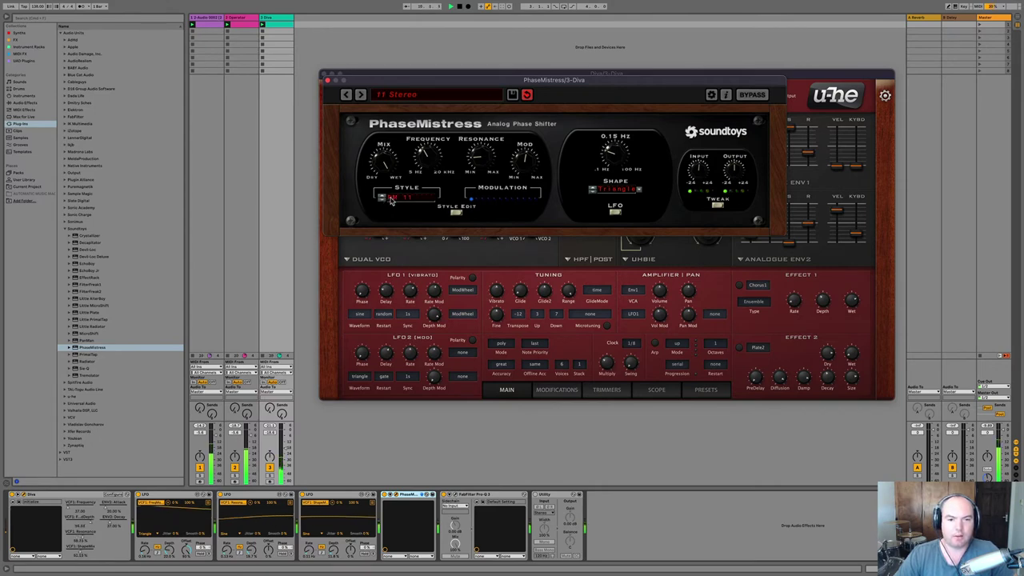
{"action": "left_click", "coordinate": [457, 213]}
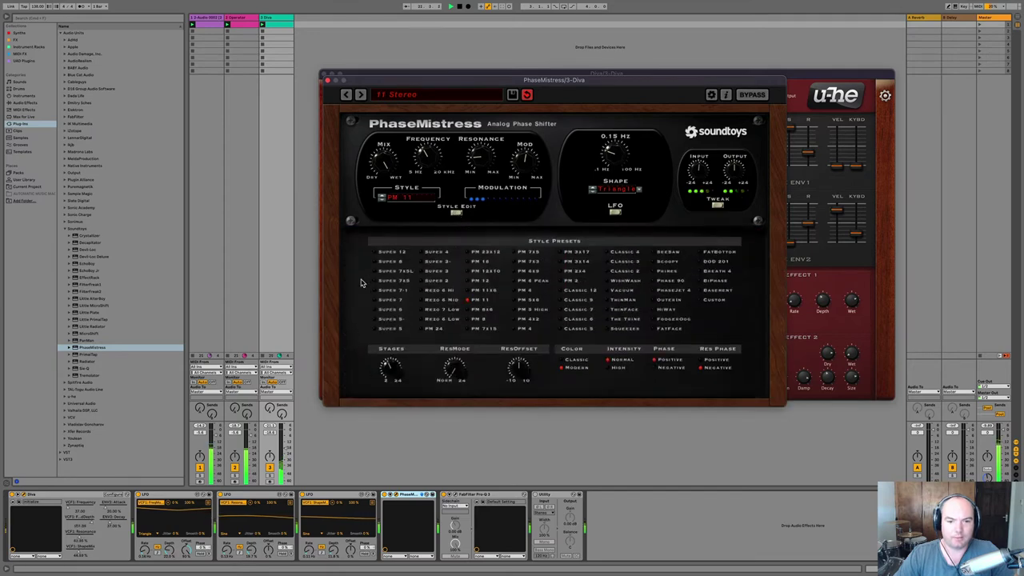
{"action": "left_click", "coordinate": [566, 292]}
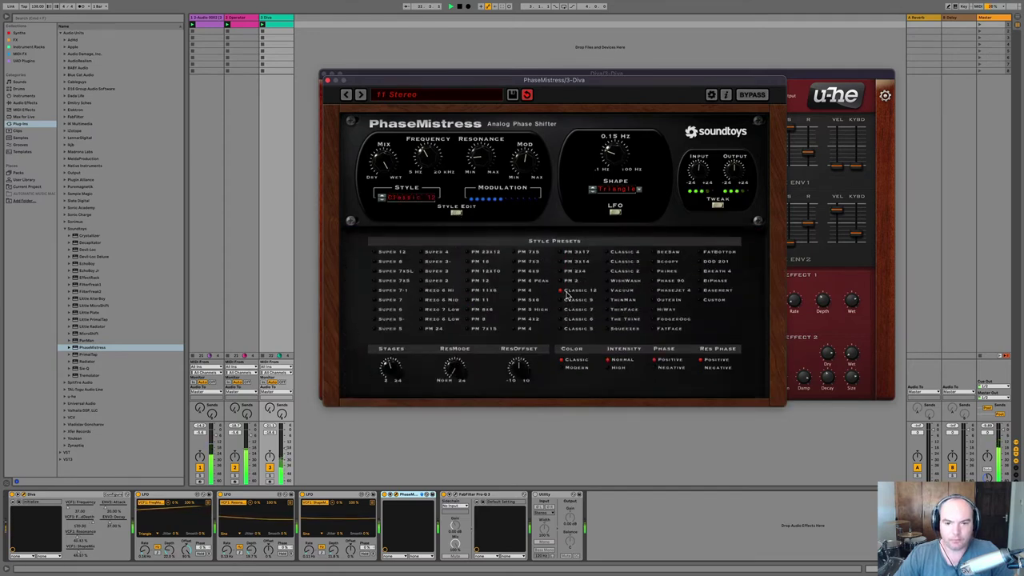
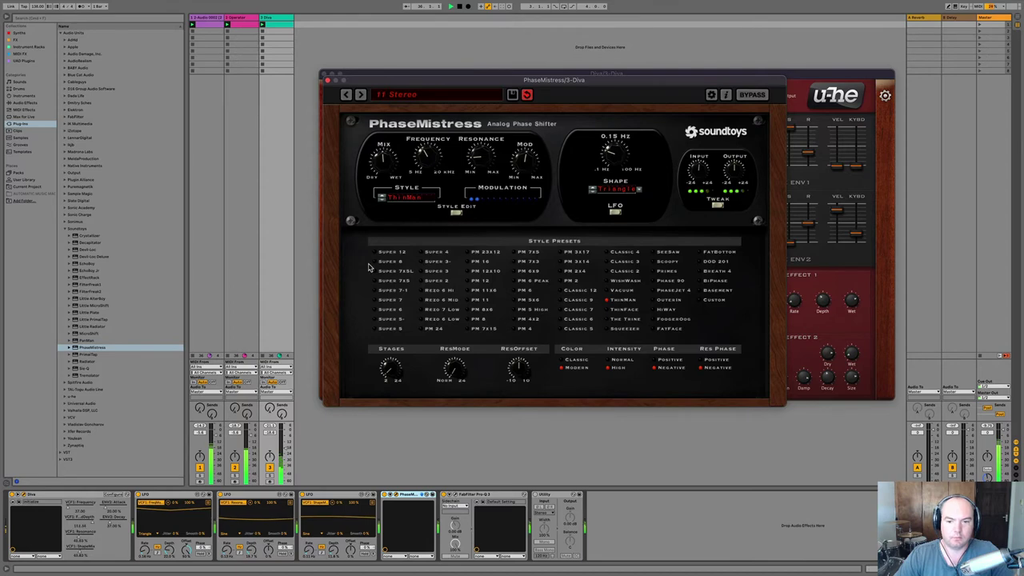
Close PhaseMistress, add Live's Frequency Shifter to the Diva track, and place it between PhaseMistress and Pro-Q 3.
{"action": "left_click", "coordinate": [326, 80]}
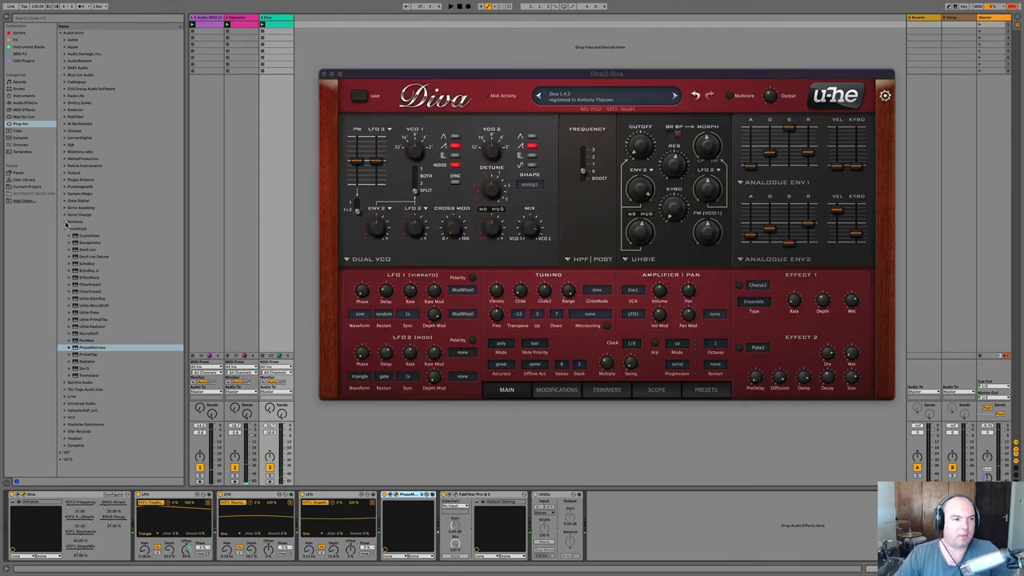
{"action": "left_click", "coordinate": [17, 40]}
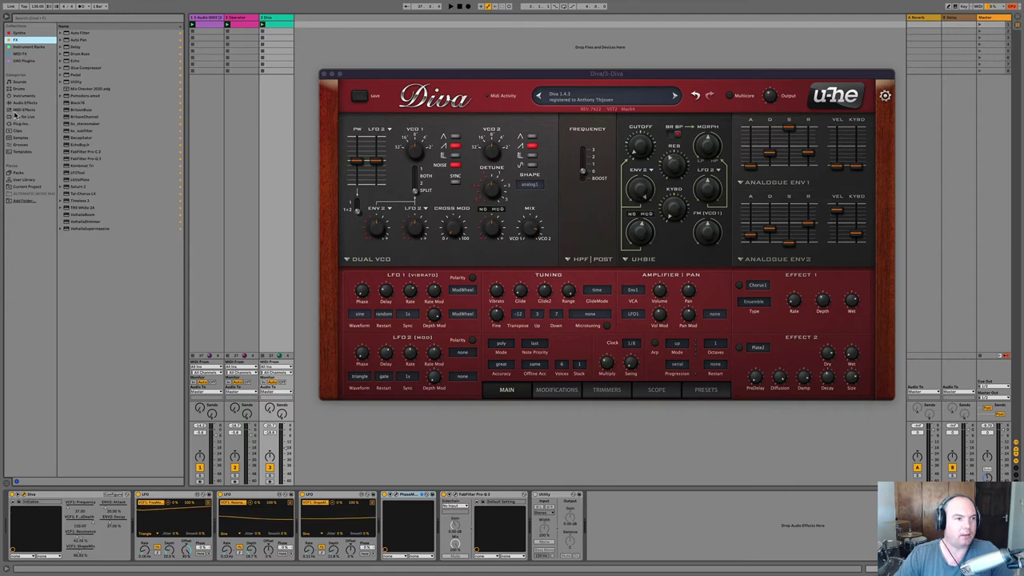
{"action": "left_click", "coordinate": [16, 124]}
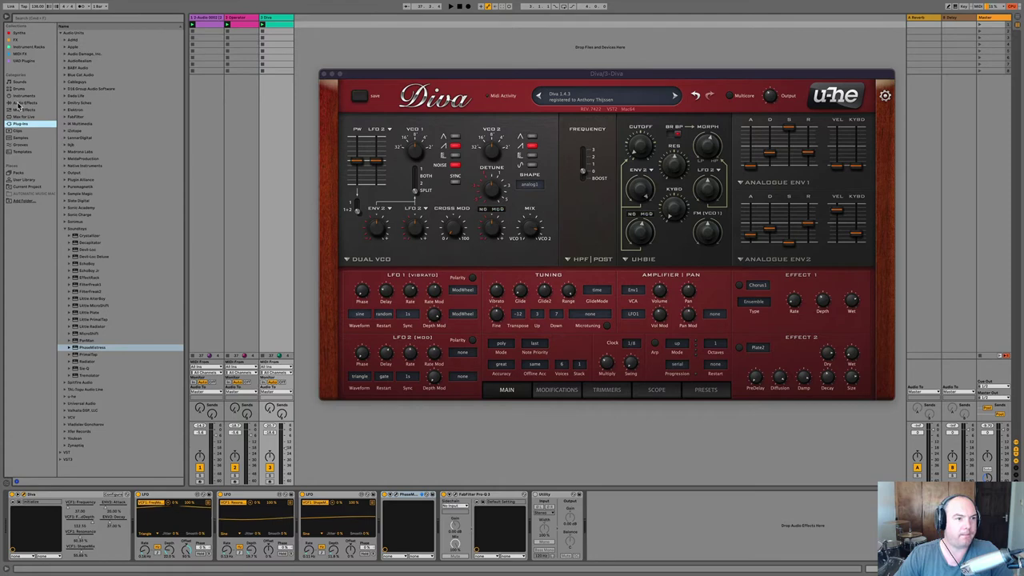
{"action": "left_click", "coordinate": [18, 103]}
{"action": "left_click", "coordinate": [62, 69]}
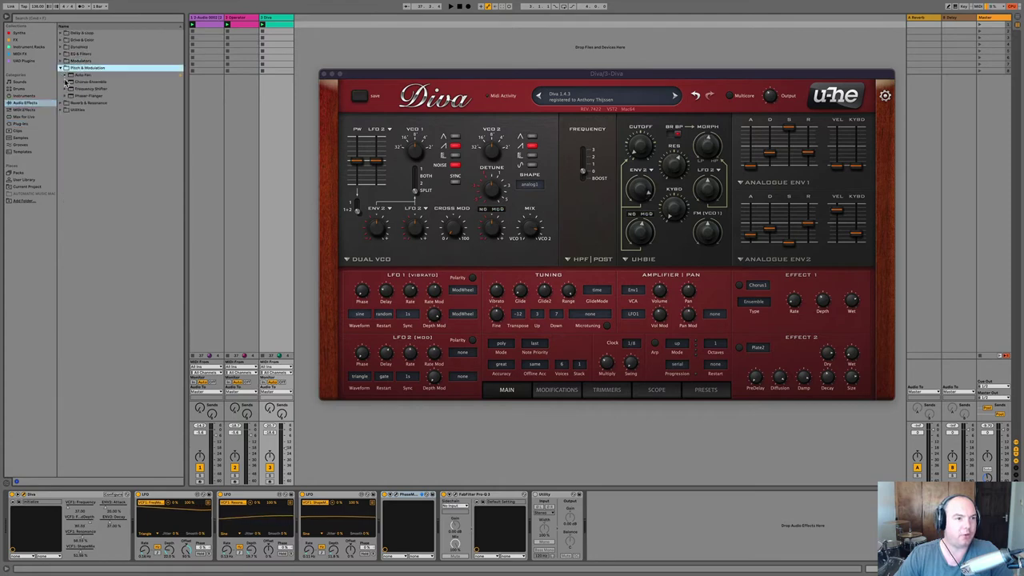
{"action": "double_click", "coordinate": [96, 89]}
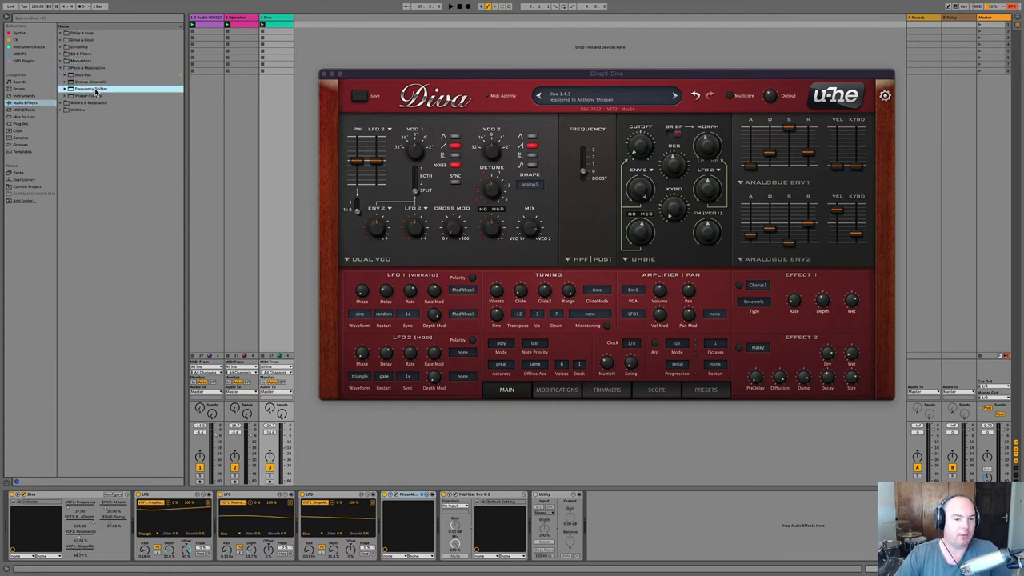
{"action": "left_click_drag", "start_coordinate": [563, 495], "coordinate": [674, 525]}
{"action": "left_click_drag", "start_coordinate": [572, 496], "coordinate": [484, 510]}
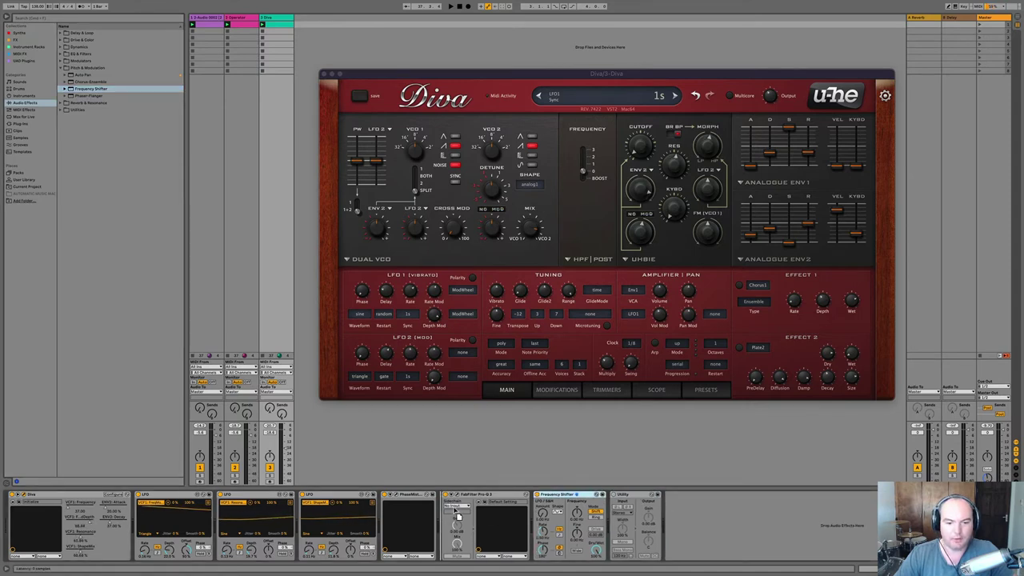
Raise the Frequency Shifter's frequency in Ring mode, starting and stopping the loop to judge the sound.
{"action": "key", "text": "space"}
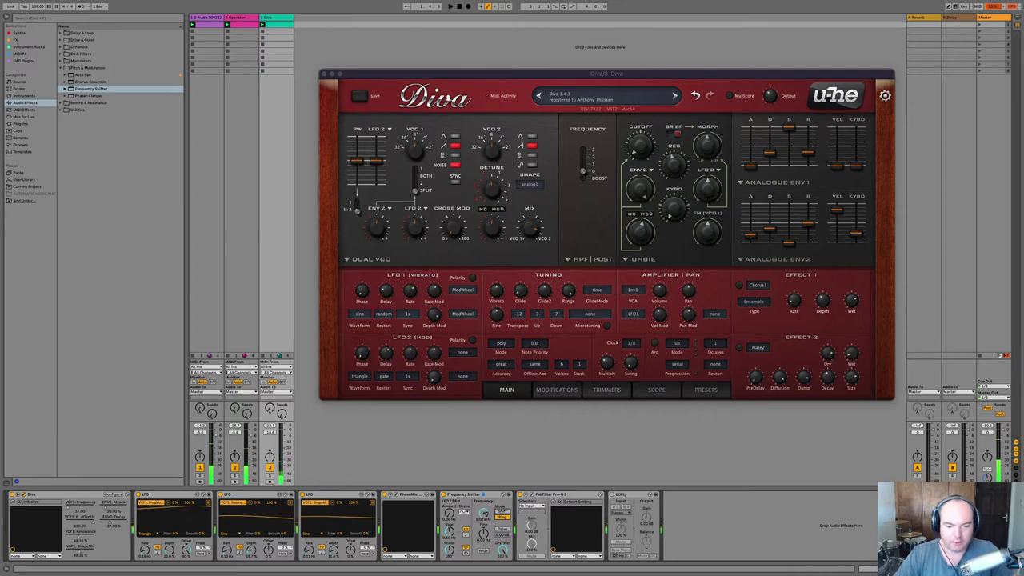
{"action": "left_click_drag", "start_coordinate": [484, 518], "coordinate": [484, 513]}
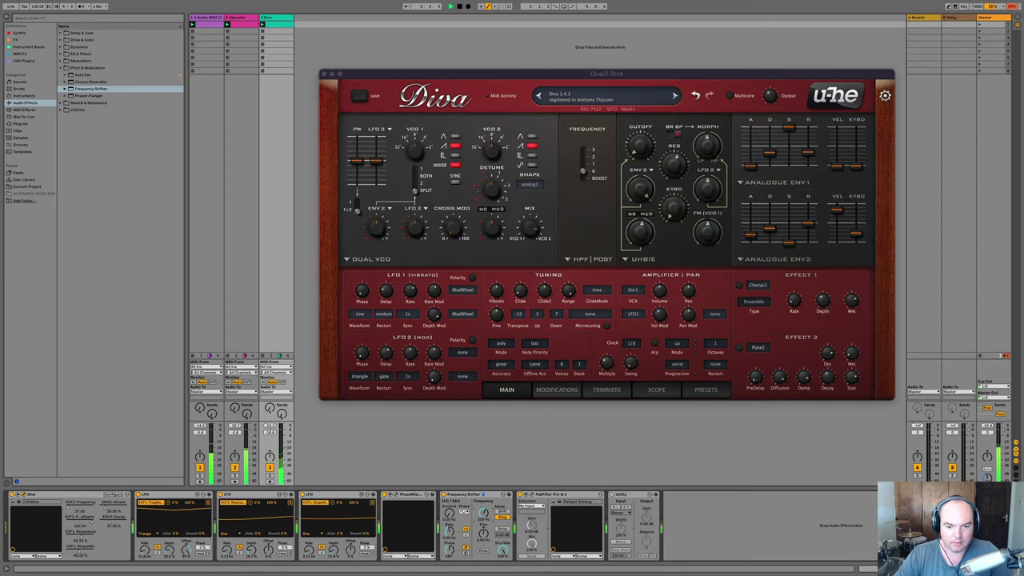
{"action": "left_click_drag", "start_coordinate": [484, 515], "coordinate": [484, 510]}
{"action": "key", "text": "space"}
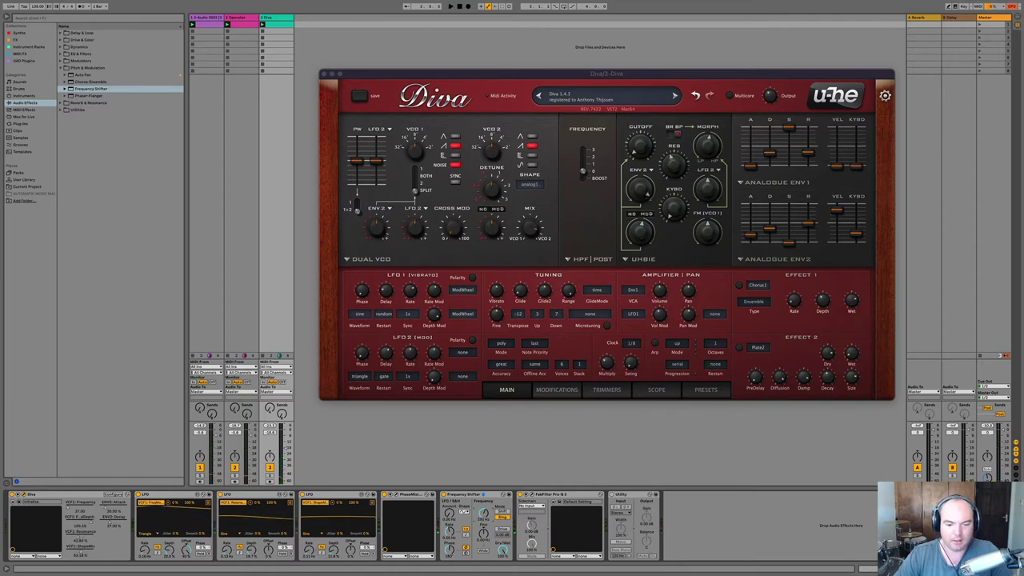
{"action": "key", "text": "space"}
{"action": "left_click_drag", "start_coordinate": [484, 514], "coordinate": [484, 510]}
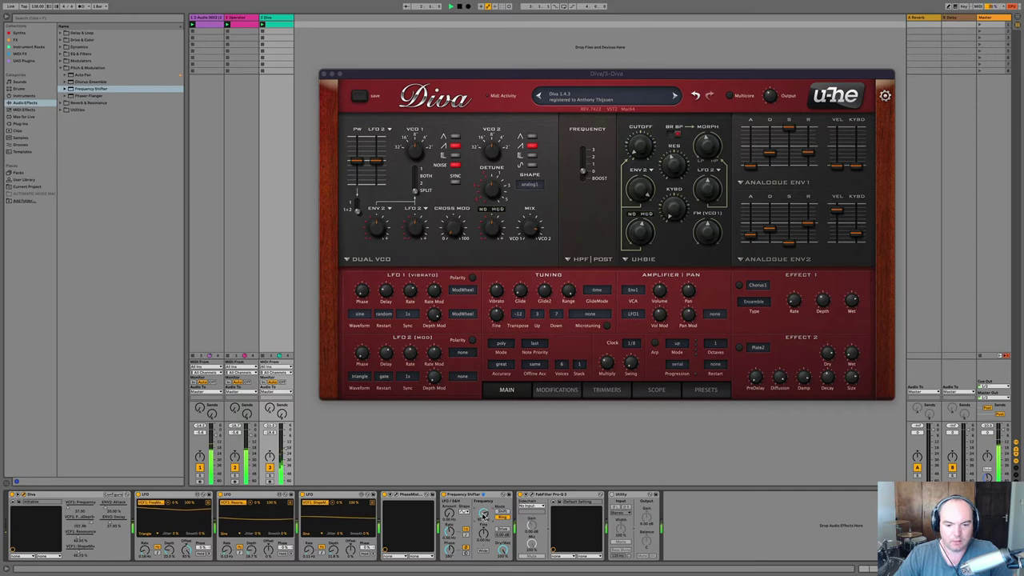
{"action": "key", "text": "space"}
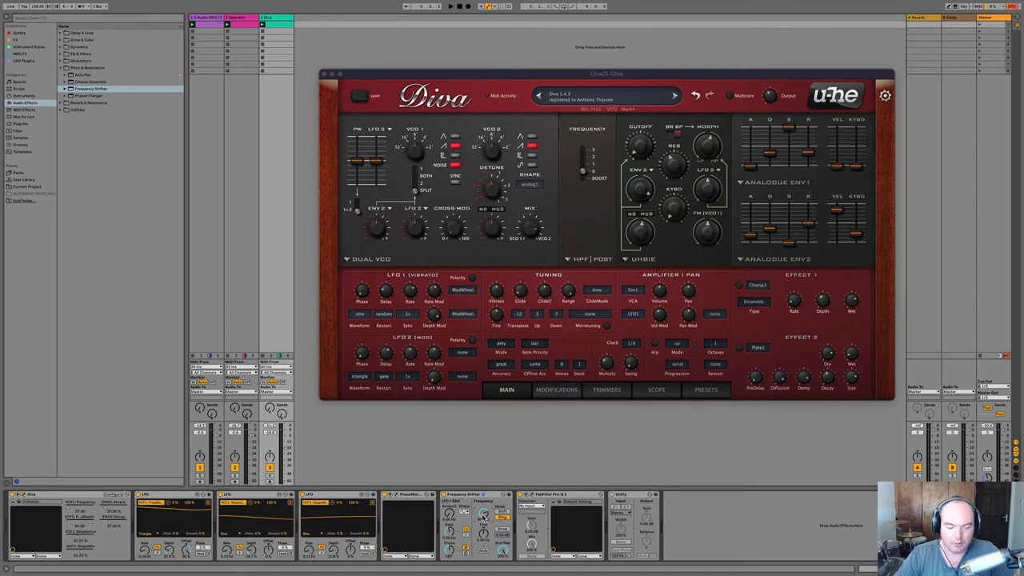
{"action": "key", "text": "space"}
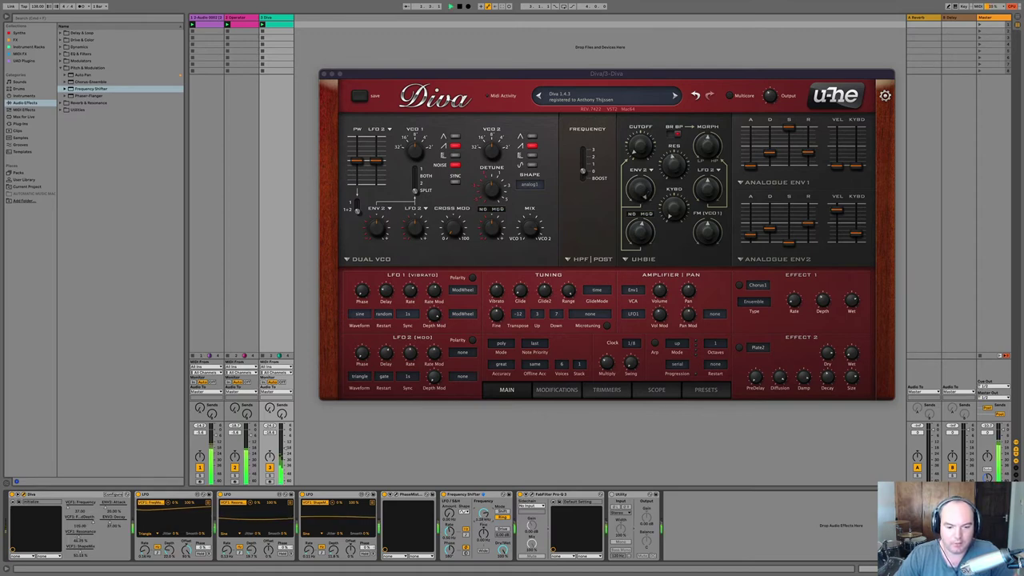
{"action": "key", "text": "space"}
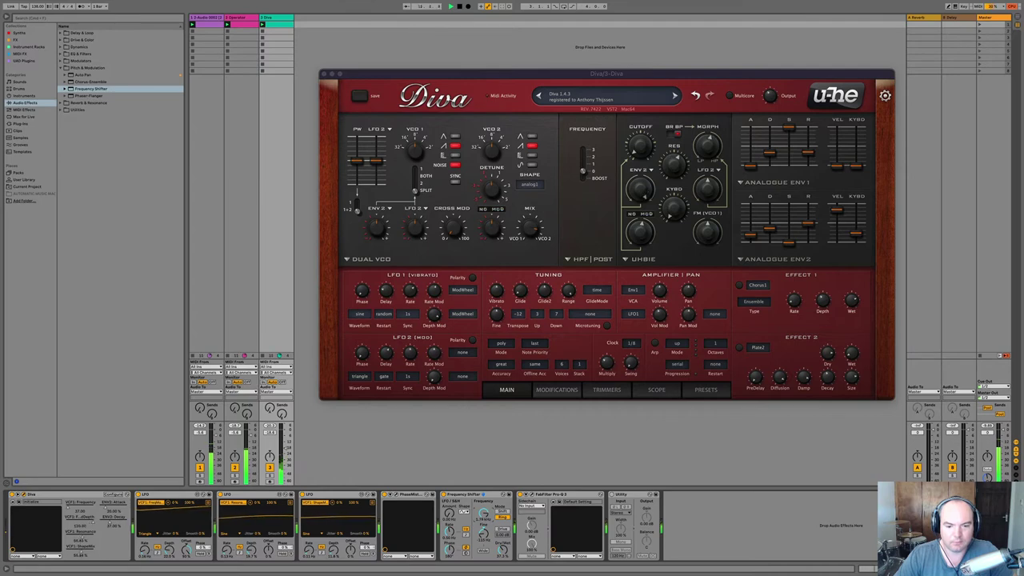
Lower the Frequency Shifter's dry/wet balance and turn on its Drive while the loop plays.
{"action": "left_click_drag", "start_coordinate": [500, 549], "coordinate": [500, 558]}
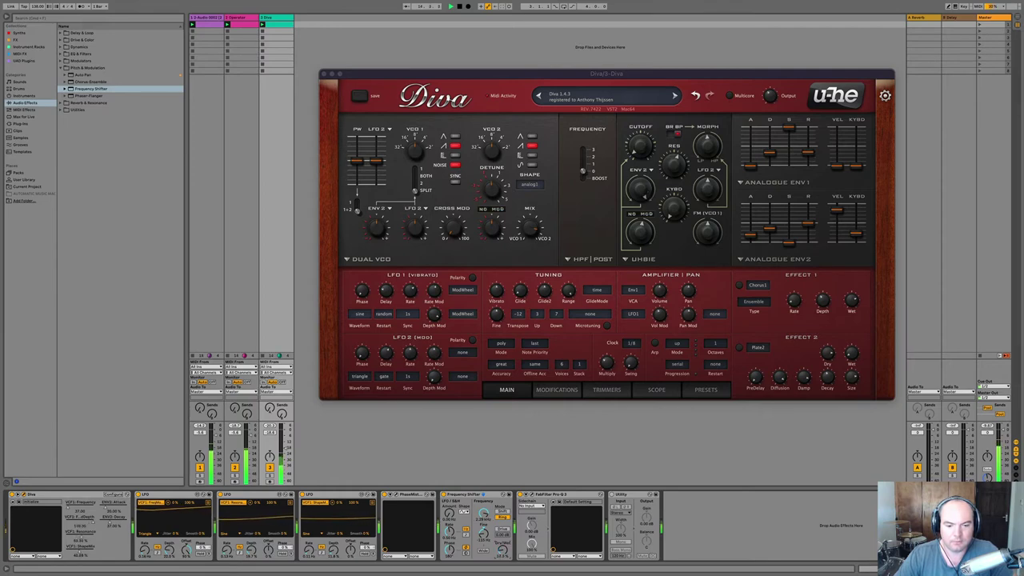
{"action": "left_click_drag", "start_coordinate": [501, 550], "coordinate": [501, 545]}
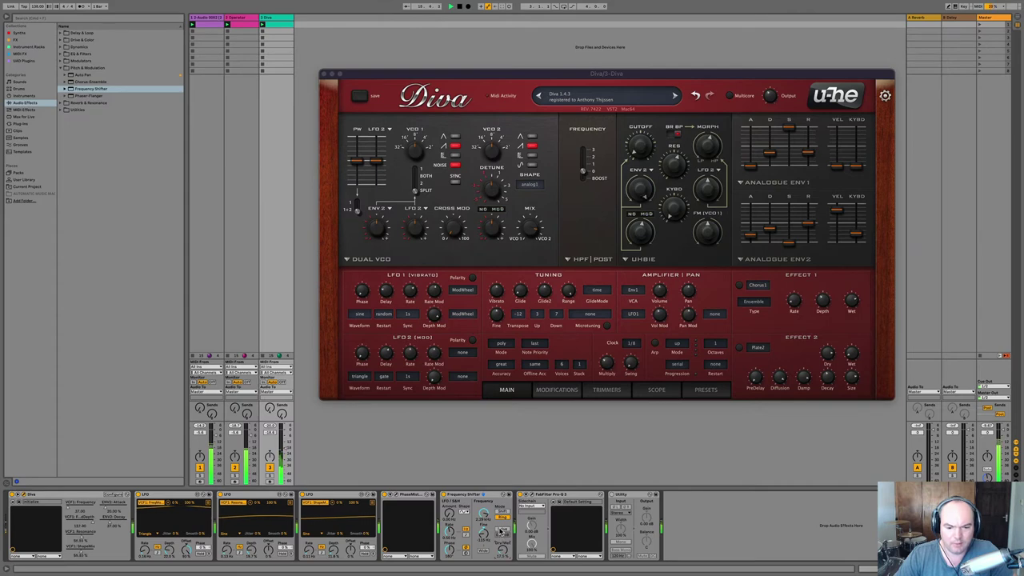
{"action": "left_click", "coordinate": [501, 531]}
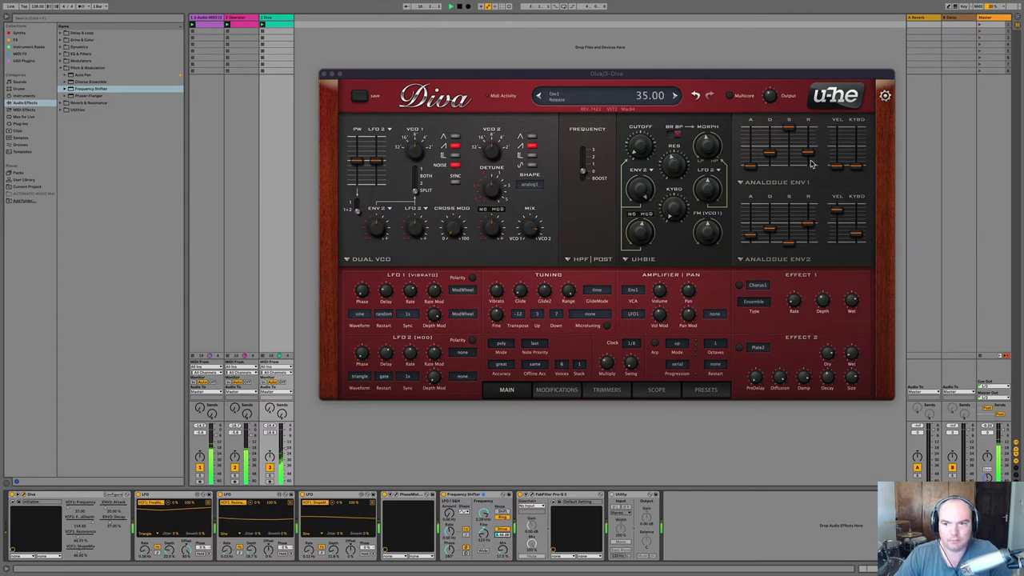
Set the release of Diva's envelope 1 to 39 and readjust the Frequency Shifter's dry/wet amount.
{"action": "left_click_drag", "start_coordinate": [810, 161], "coordinate": [810, 157]}
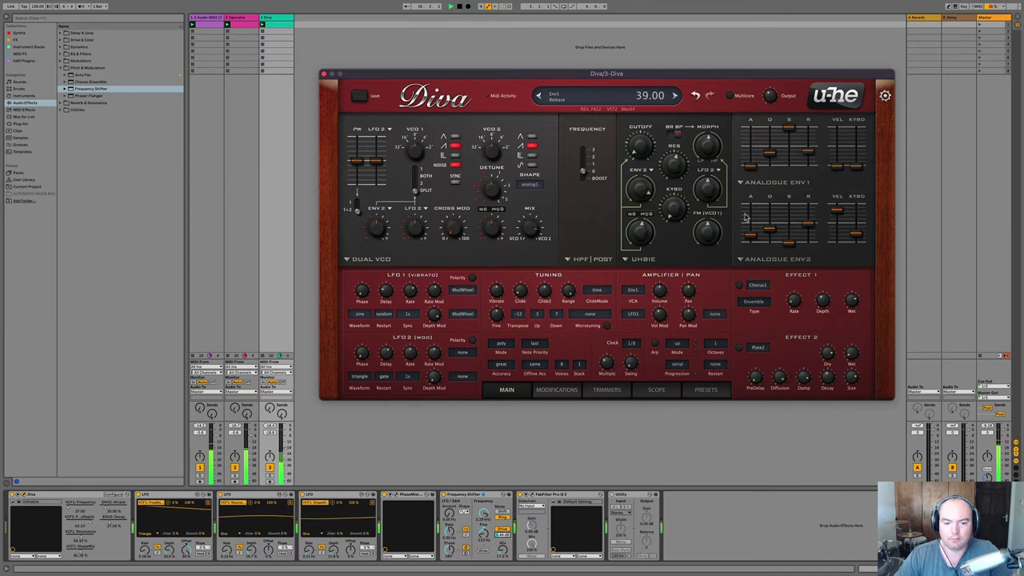
{"action": "left_click", "coordinate": [504, 549]}
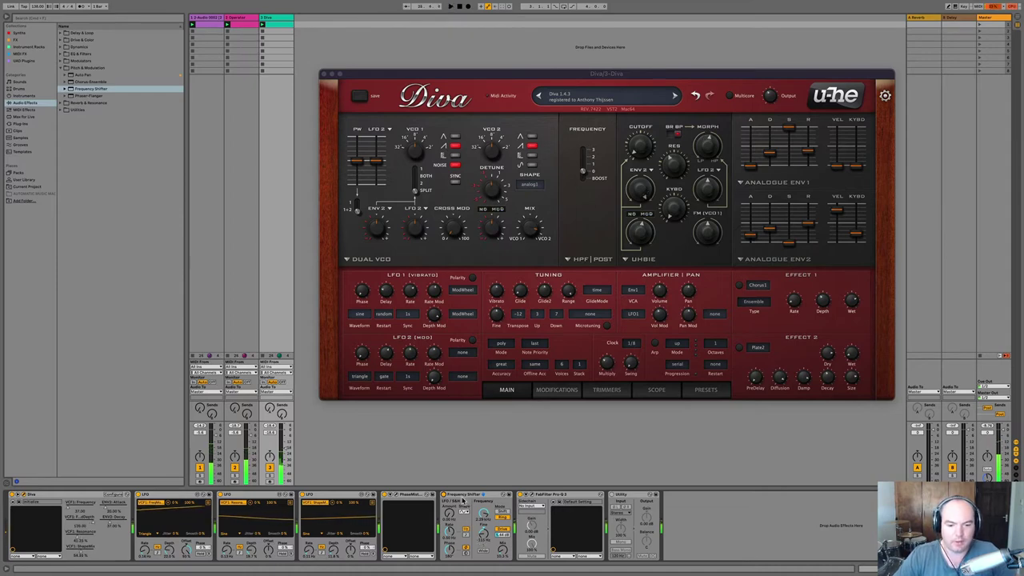
Enable the Frequency Shifter's Wide option, compare the sound with the device bypassed and active, and close the Diva window.
{"action": "key", "text": "space"}
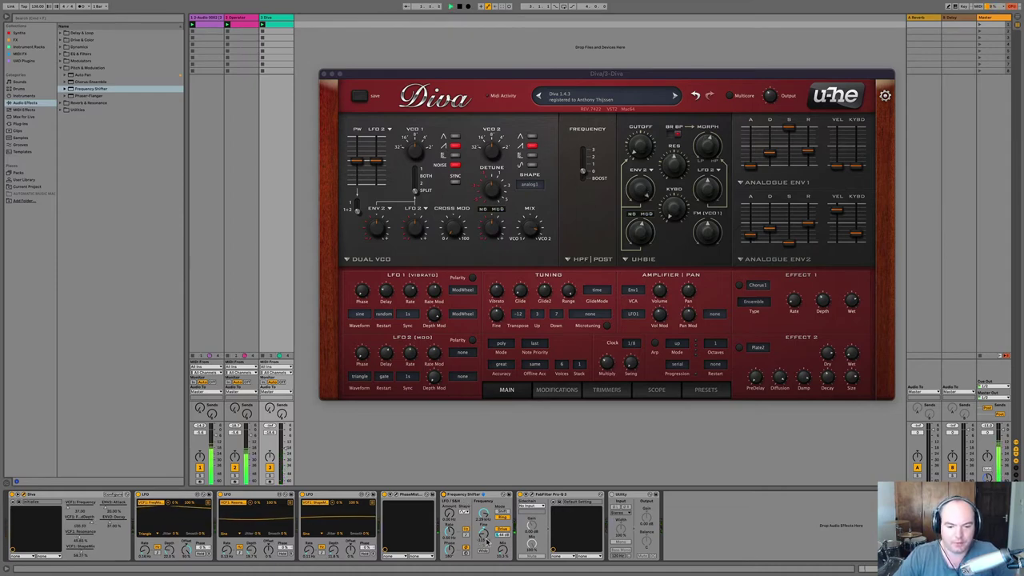
{"action": "left_click", "coordinate": [483, 551]}
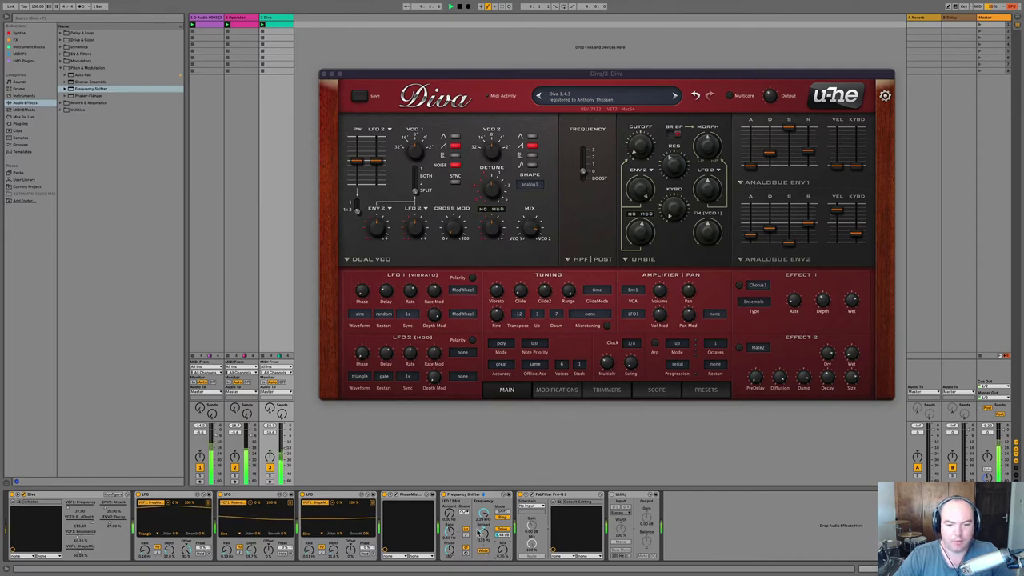
{"action": "left_click", "coordinate": [444, 495]}
{"action": "left_click", "coordinate": [444, 495]}
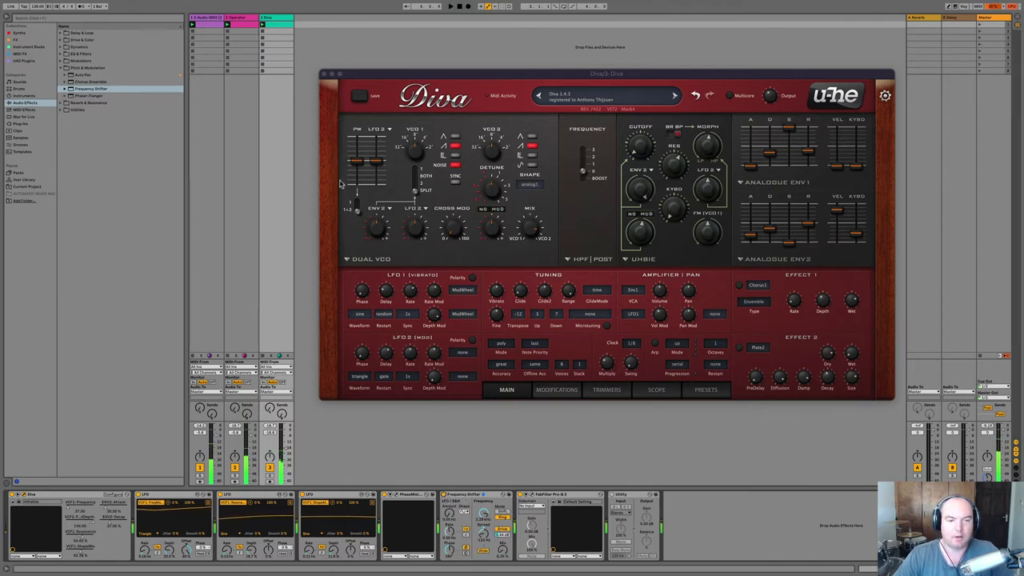
{"action": "left_click", "coordinate": [323, 74]}
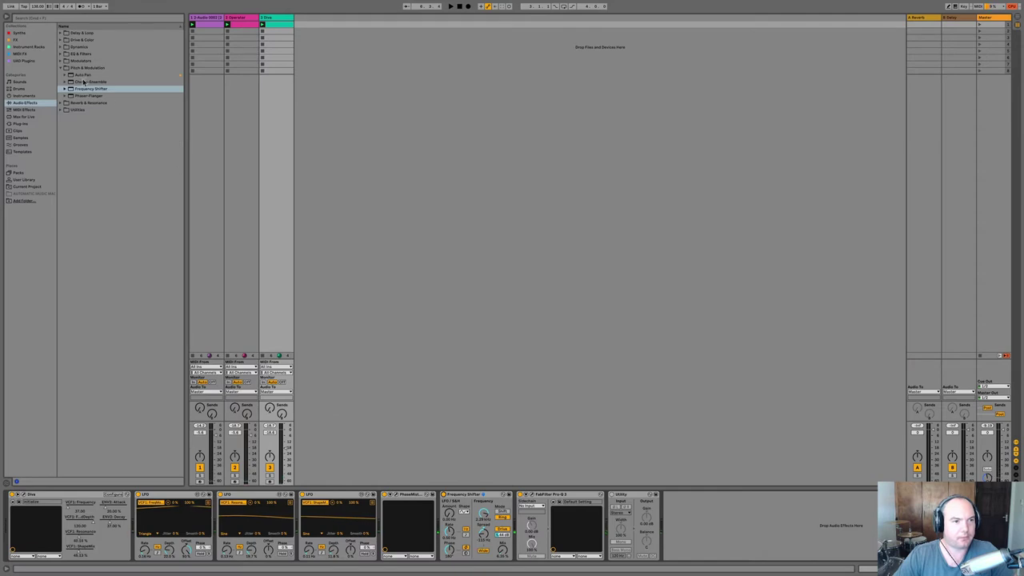
Collapse the Pitch & Modulation folder and insert a third return track next to the Delay return.
{"action": "left_click", "coordinate": [60, 68]}
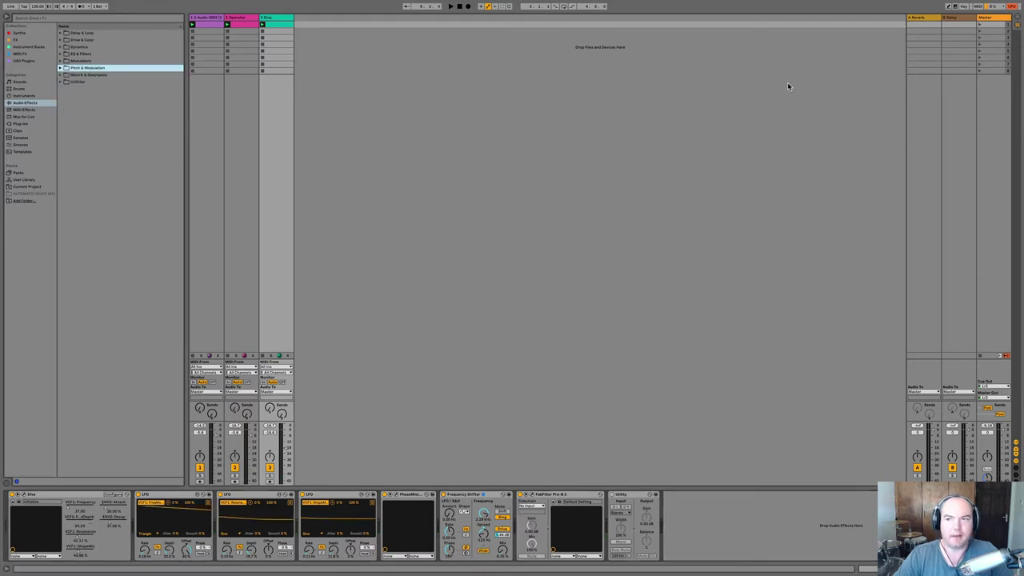
{"action": "left_click", "coordinate": [960, 19]}
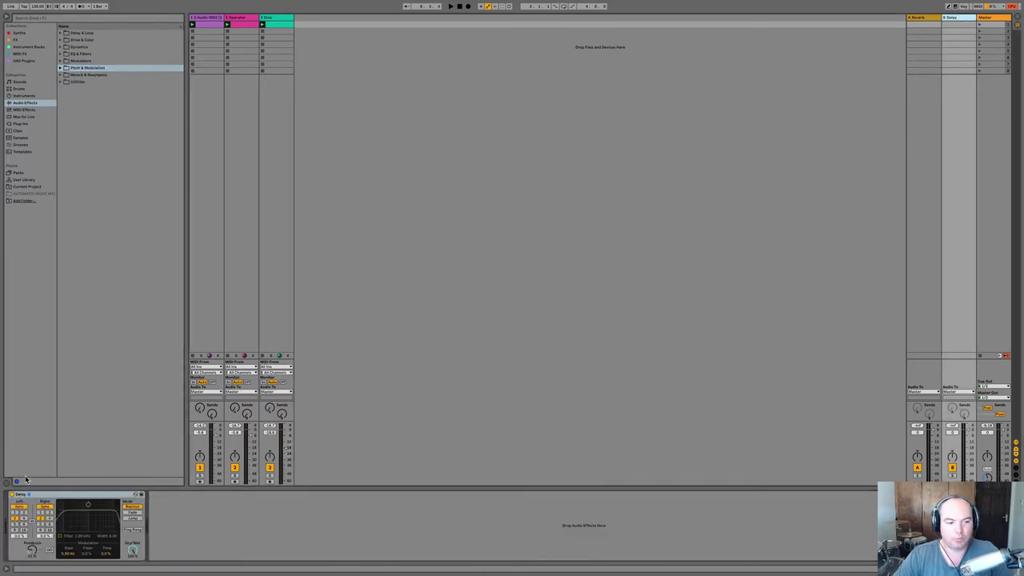
{"action": "right_click", "coordinate": [950, 21]}
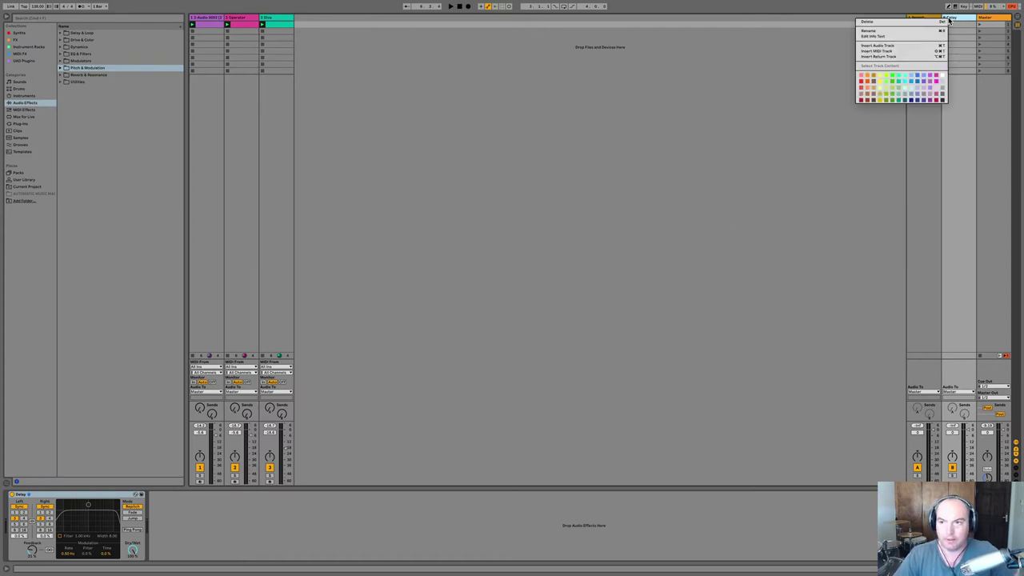
{"action": "left_click", "coordinate": [891, 58]}
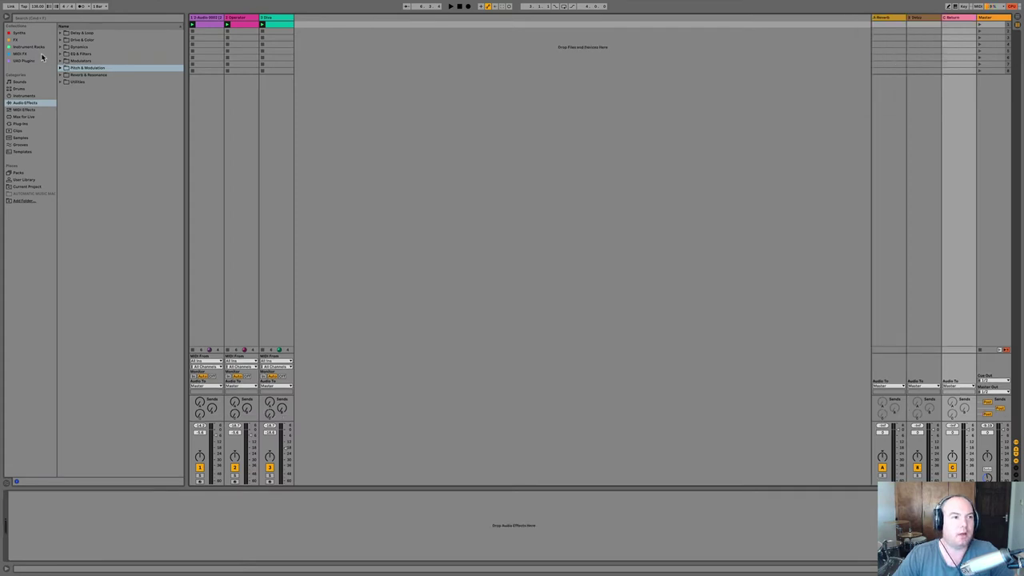
Find the SpacedOut plug-in among the VST plug-ins and load it on return track C.
{"action": "left_click", "coordinate": [22, 124]}
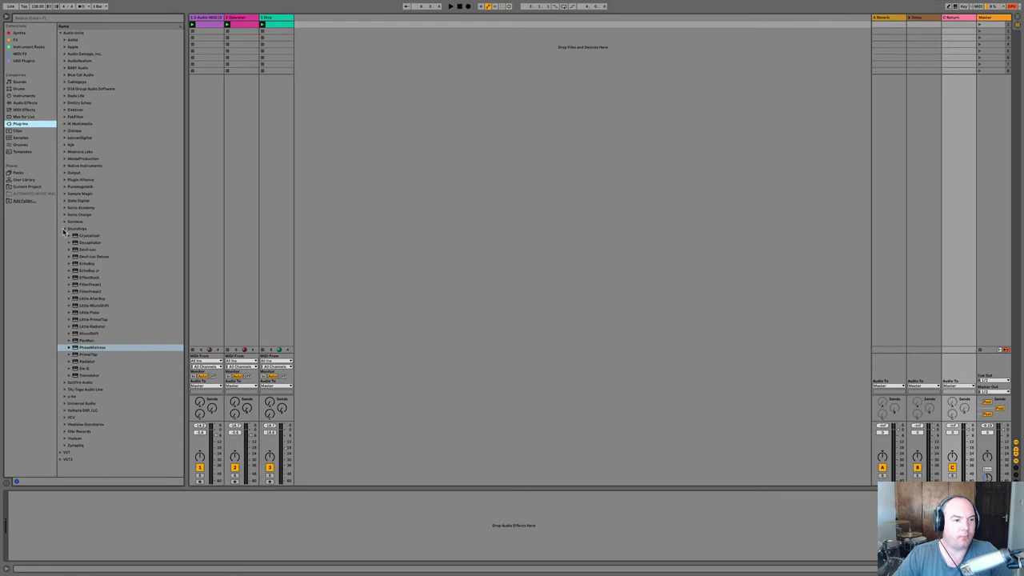
{"action": "left_click", "coordinate": [60, 33]}
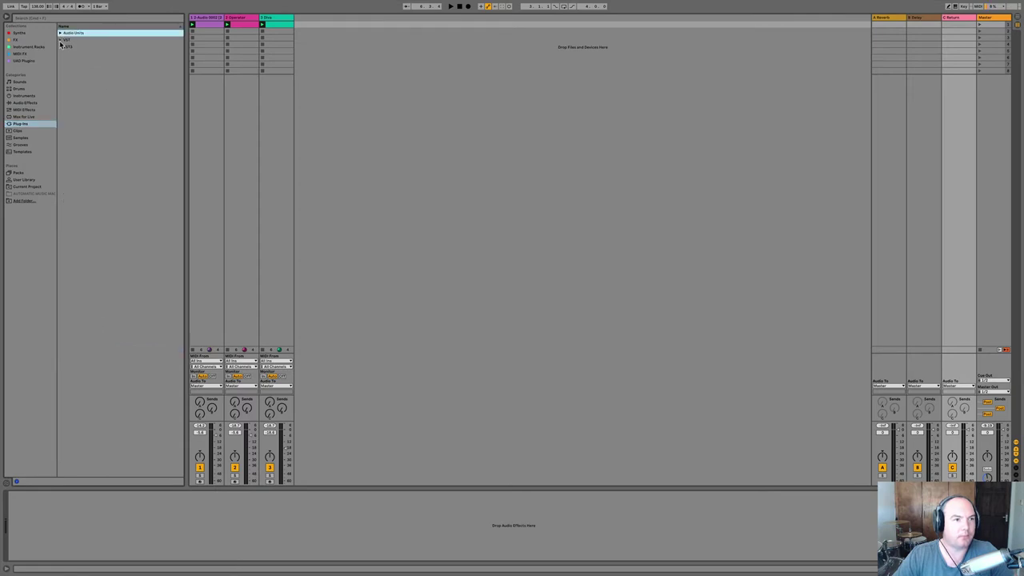
{"action": "left_click", "coordinate": [60, 40]}
{"action": "scroll", "coordinate": [101, 282], "scroll_direction": "down", "scroll_amount": 3}
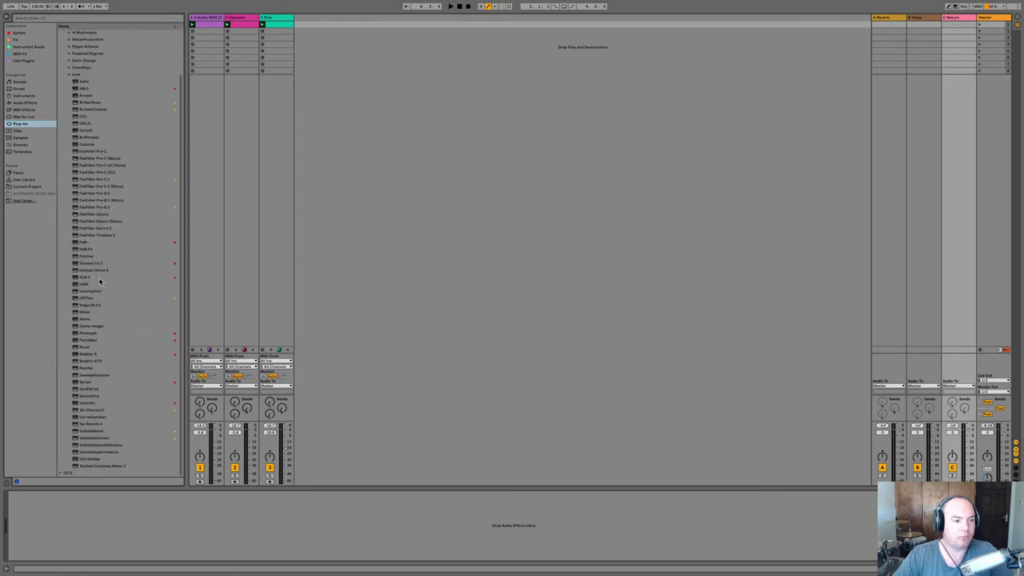
{"action": "left_click", "coordinate": [85, 396]}
{"action": "double_click", "coordinate": [85, 396]}
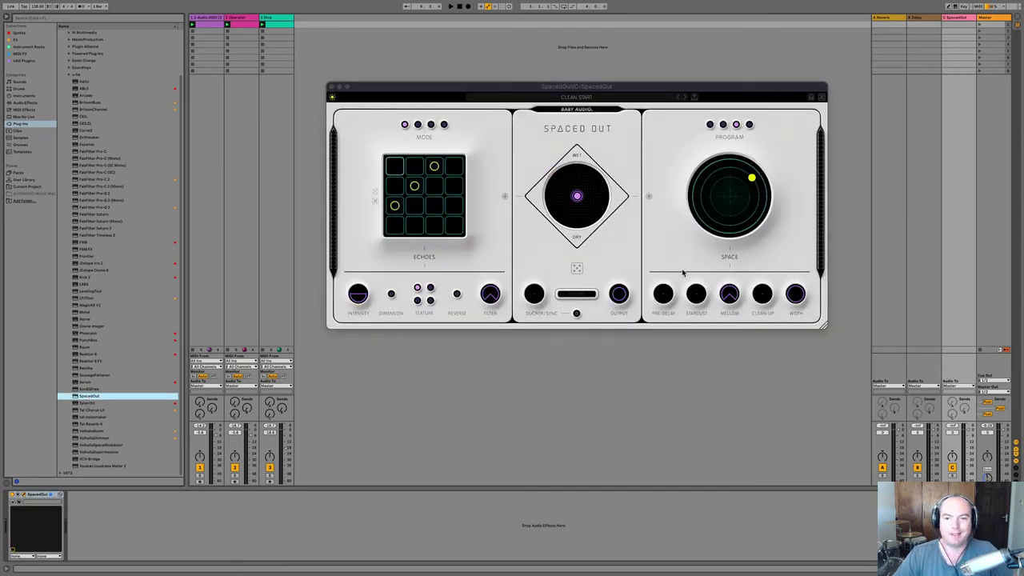
Set SpacedOut's mix to almost fully wet and switch off its Space section so only the echoes remain.
{"action": "left_click_drag", "start_coordinate": [577, 196], "coordinate": [576, 170]}
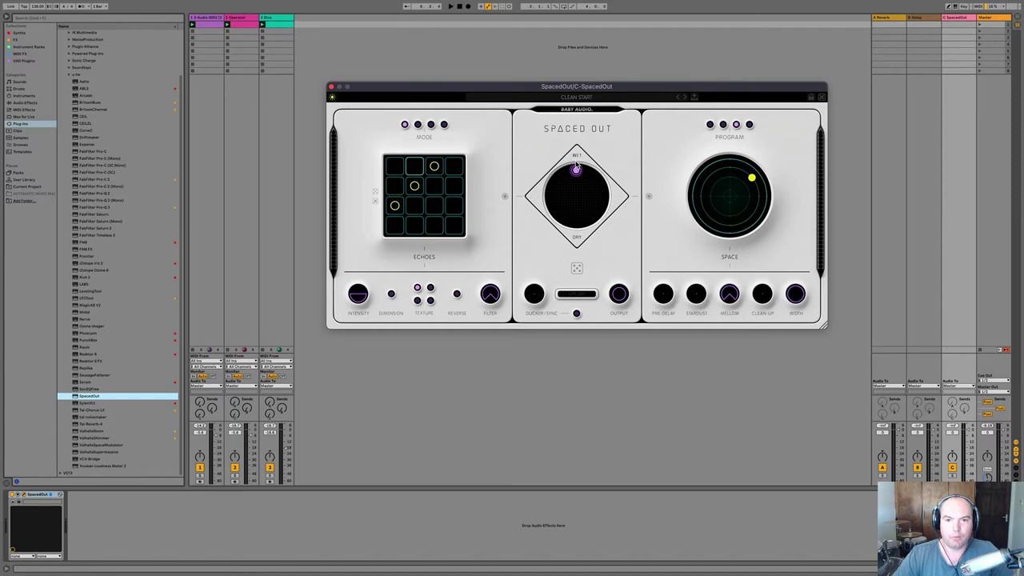
{"action": "left_click", "coordinate": [649, 197]}
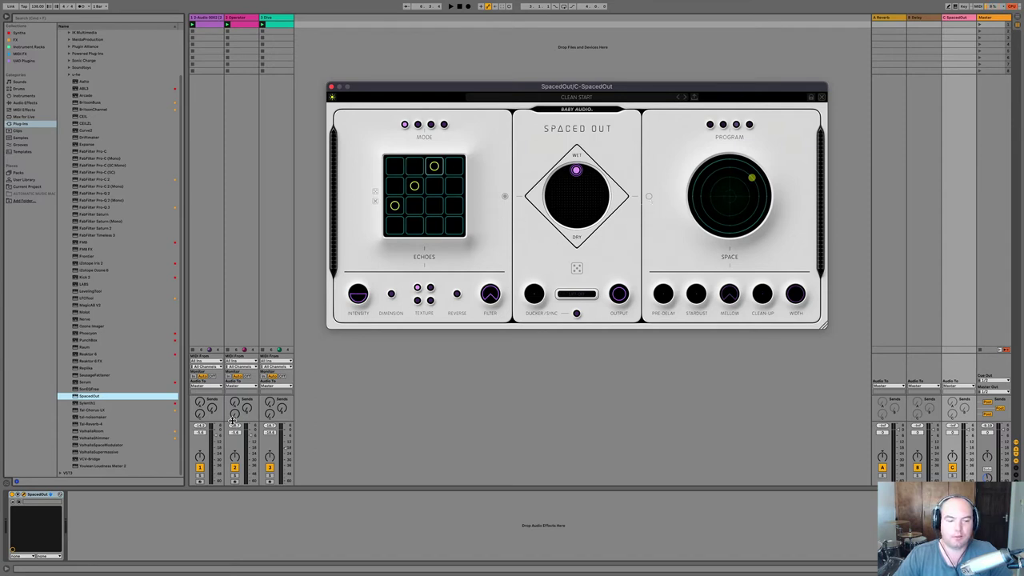
Raise the Diva track's send to return C while the loop plays, and increase SpacedOut's echo intensity.
{"action": "key", "text": "space"}
{"action": "left_click", "coordinate": [270, 416]}
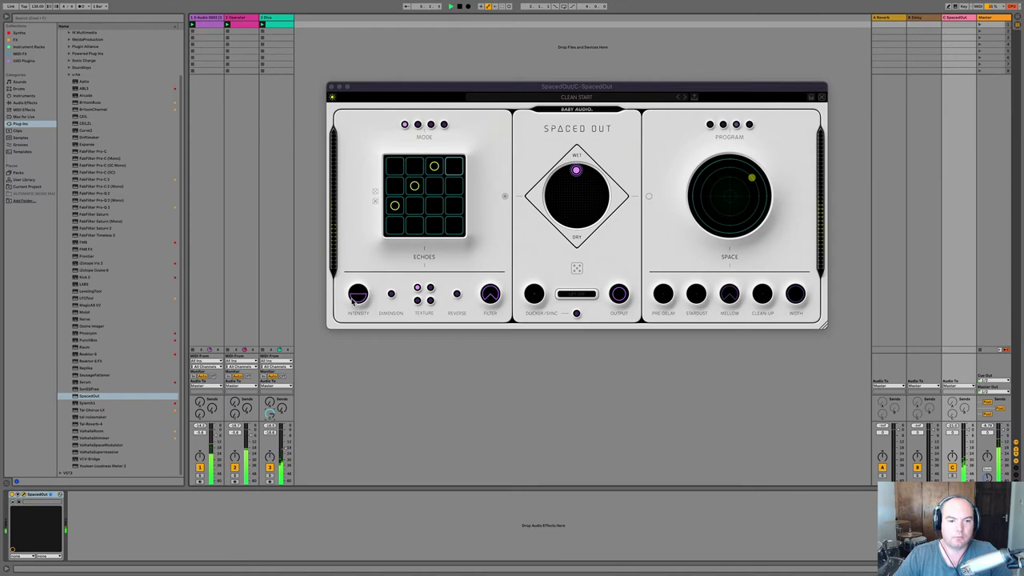
{"action": "left_click", "coordinate": [352, 281]}
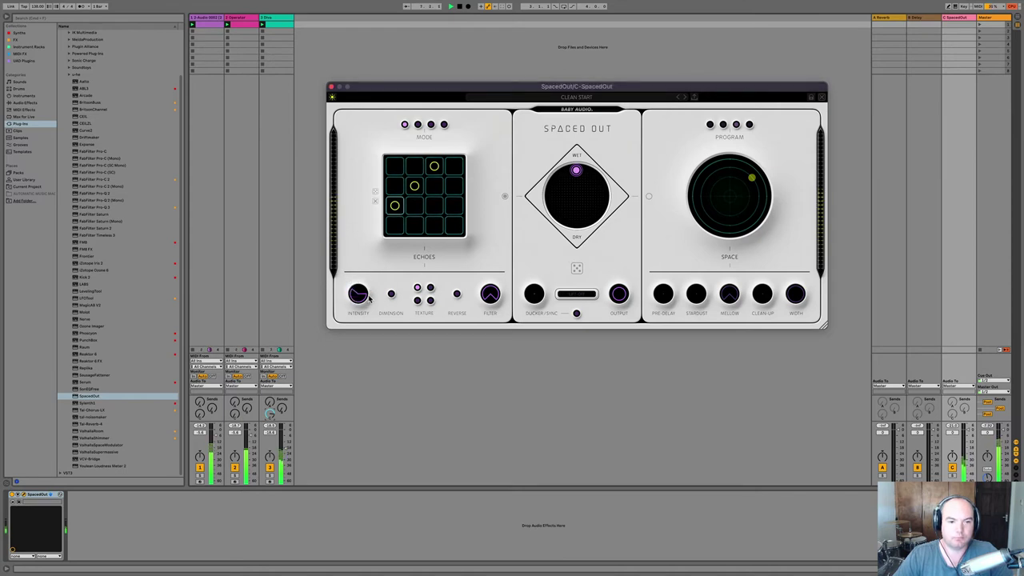
{"action": "mouse_move", "coordinate": [360, 296]}
{"action": "left_mouse_down"}
{"action": "mouse_move", "coordinate": [334, 261]}
{"action": "mouse_move", "coordinate": [367, 282]}
{"action": "left_mouse_up"}
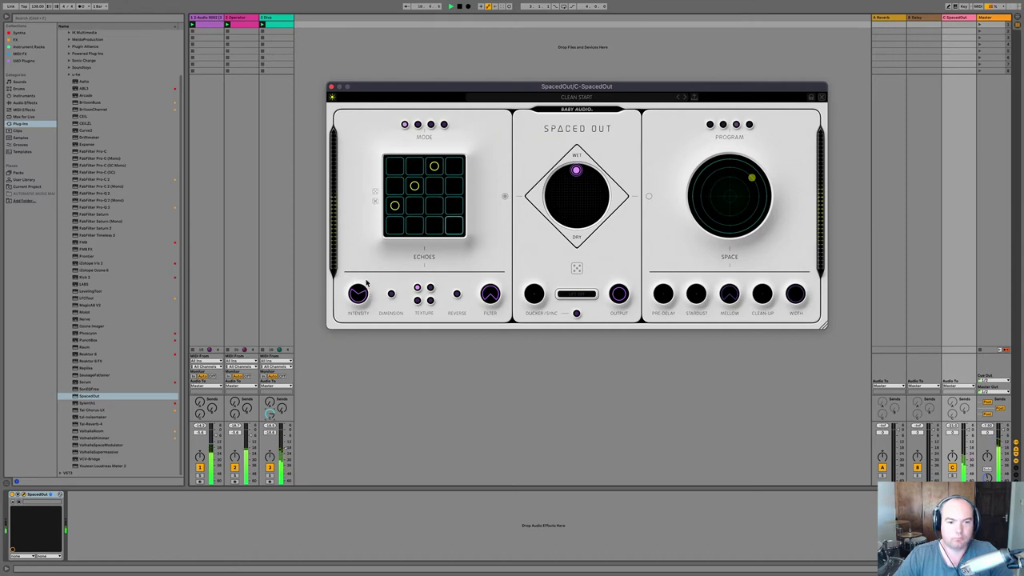
Turn on Dimension for SpacedOut's echoes, solo return C, and switch to the second echo texture.
{"action": "left_click", "coordinate": [392, 296]}
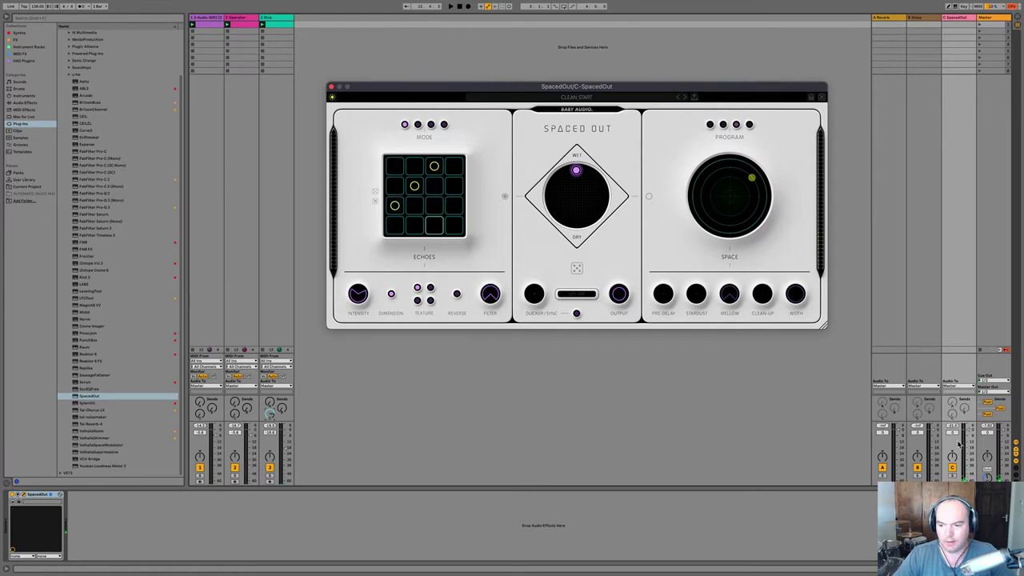
{"action": "left_click", "coordinate": [953, 476]}
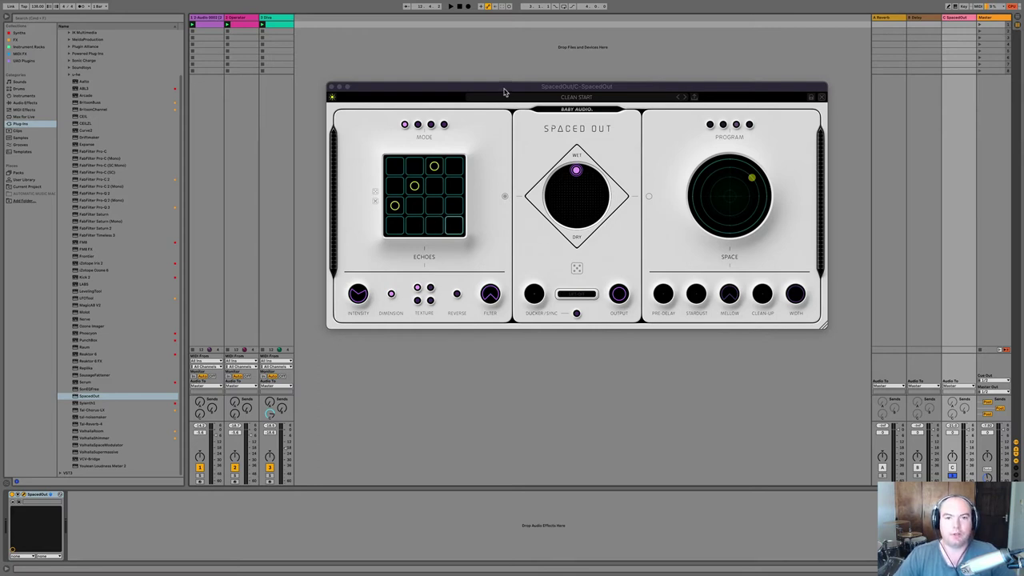
{"action": "left_click_drag", "start_coordinate": [505, 92], "coordinate": [471, 96]}
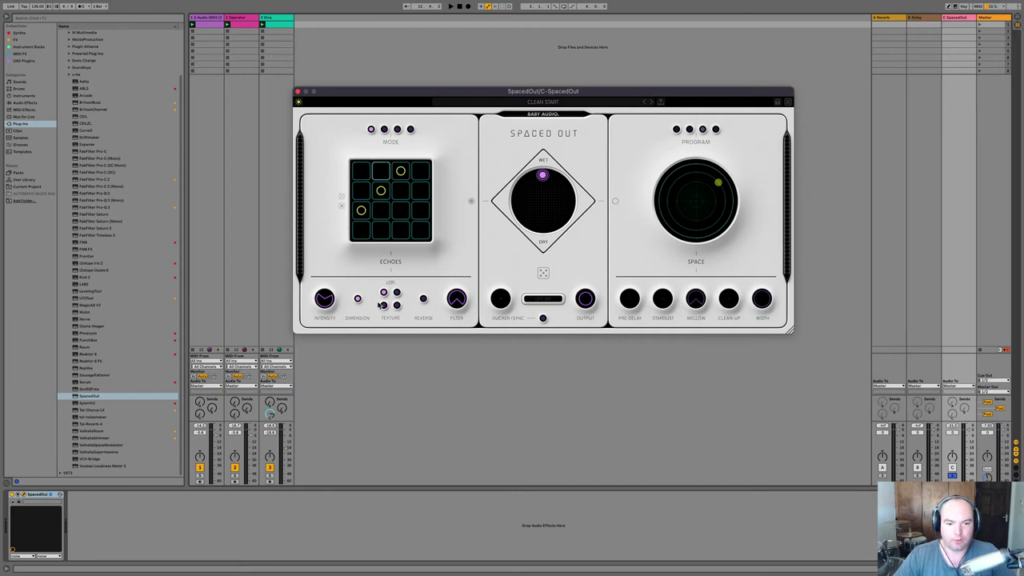
{"action": "key", "text": "space"}
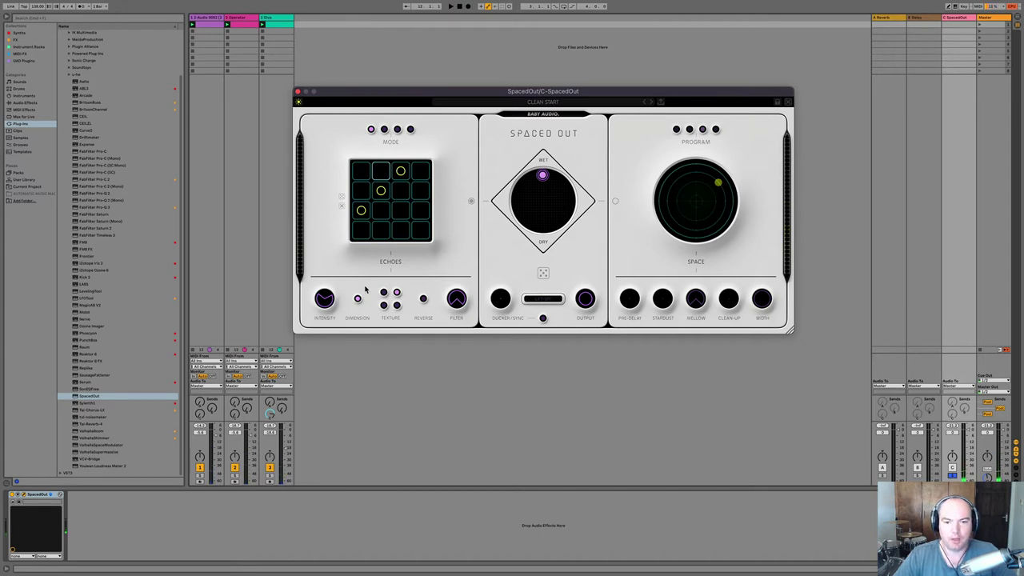
Switch on SpacedOut's Space section, move the mix over to the Space side, and play it with the echoes switched off.
{"action": "left_click", "coordinate": [616, 203]}
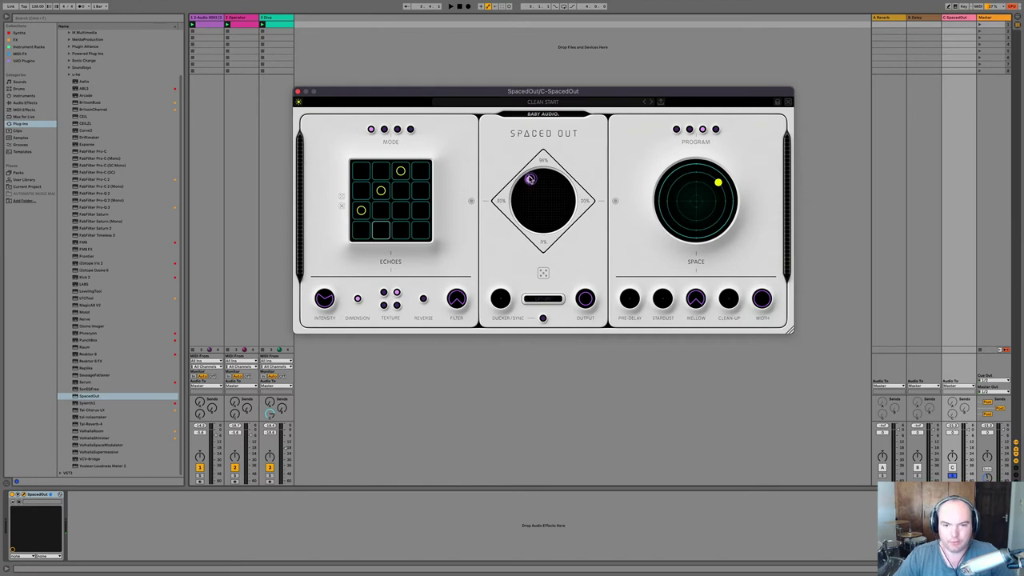
{"action": "left_click_drag", "start_coordinate": [529, 180], "coordinate": [557, 201]}
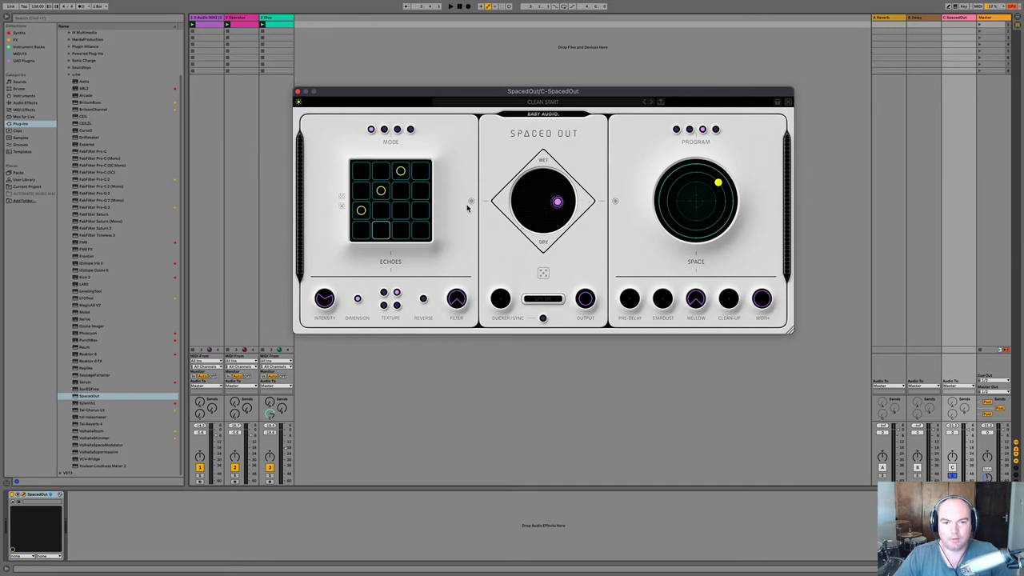
{"action": "left_click", "coordinate": [471, 202]}
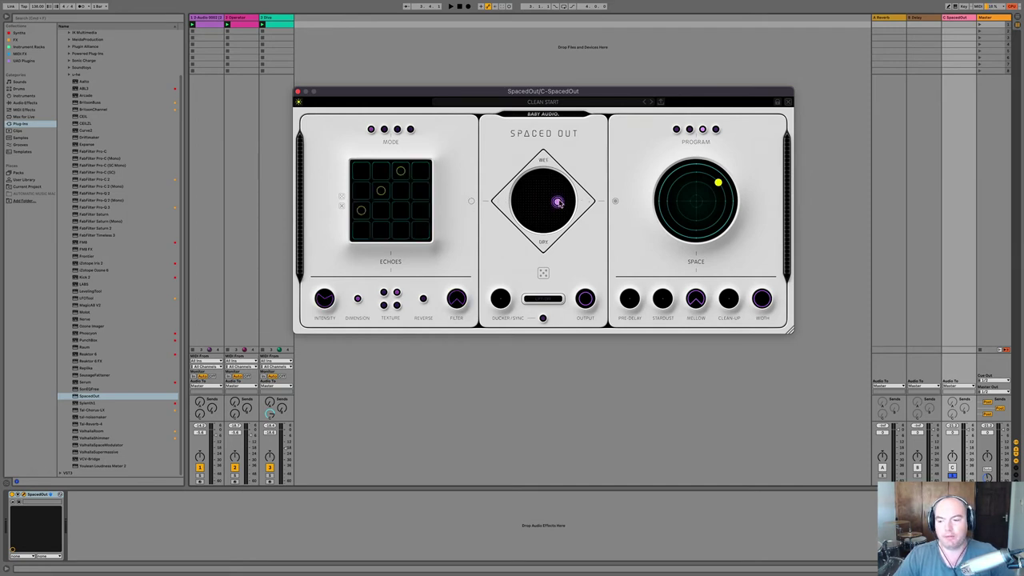
{"action": "key", "text": "space"}
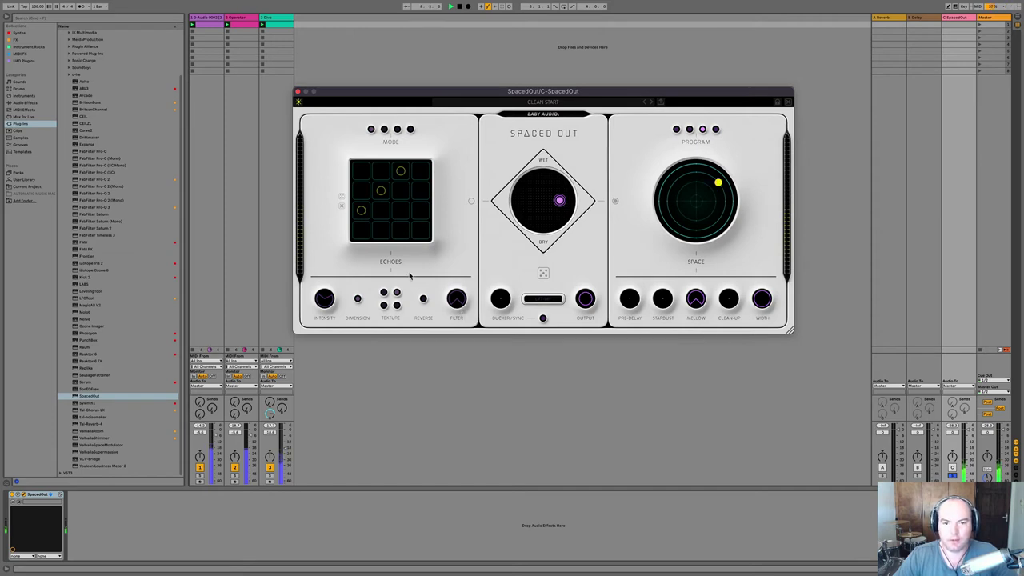
Switch the echoes back on, shift the mix towards Echoes, and try an extra echo in the grid's third row.
{"action": "left_click", "coordinate": [471, 202]}
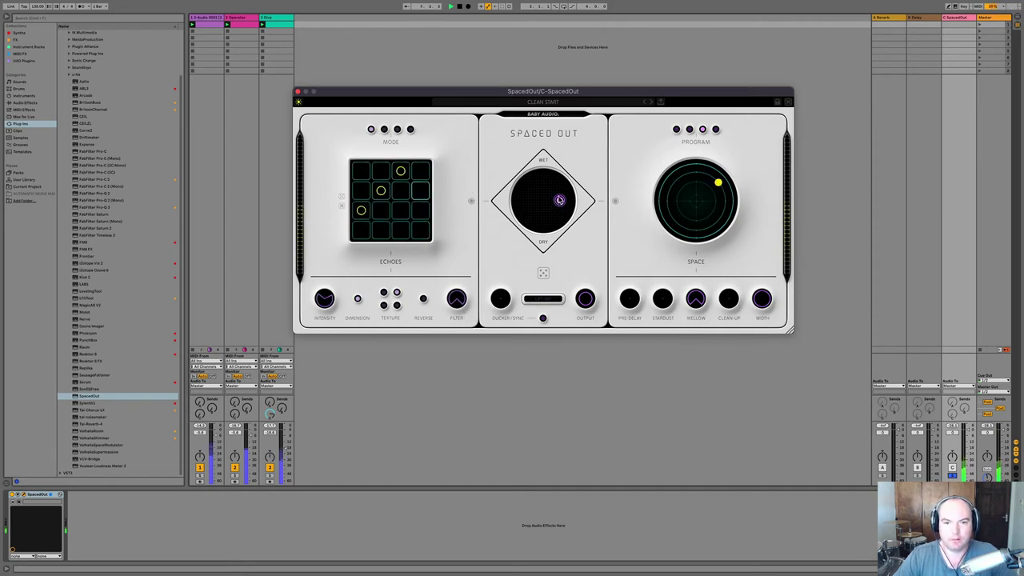
{"action": "left_click_drag", "start_coordinate": [560, 201], "coordinate": [530, 203]}
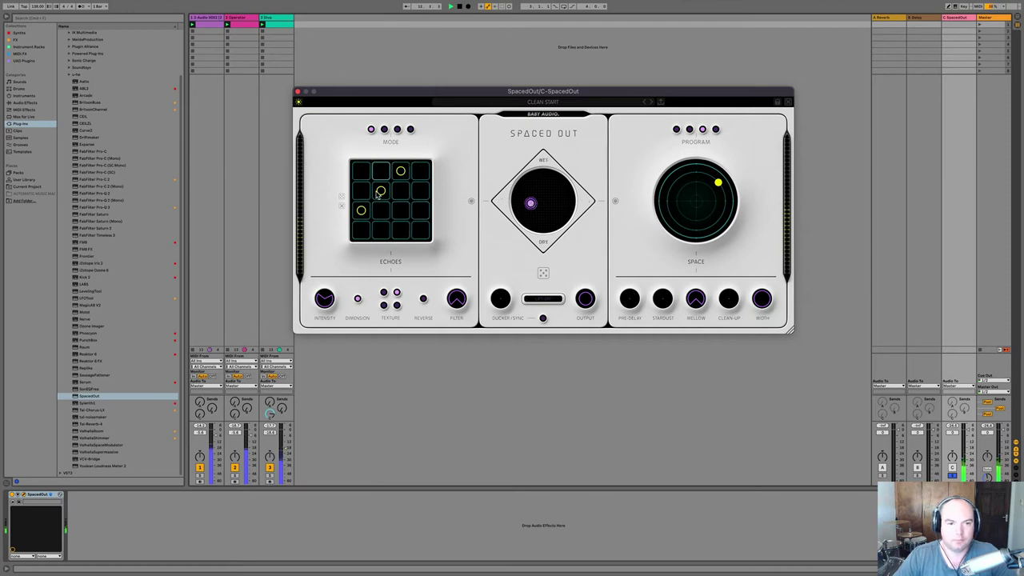
{"action": "left_click_drag", "start_coordinate": [380, 190], "coordinate": [380, 195]}
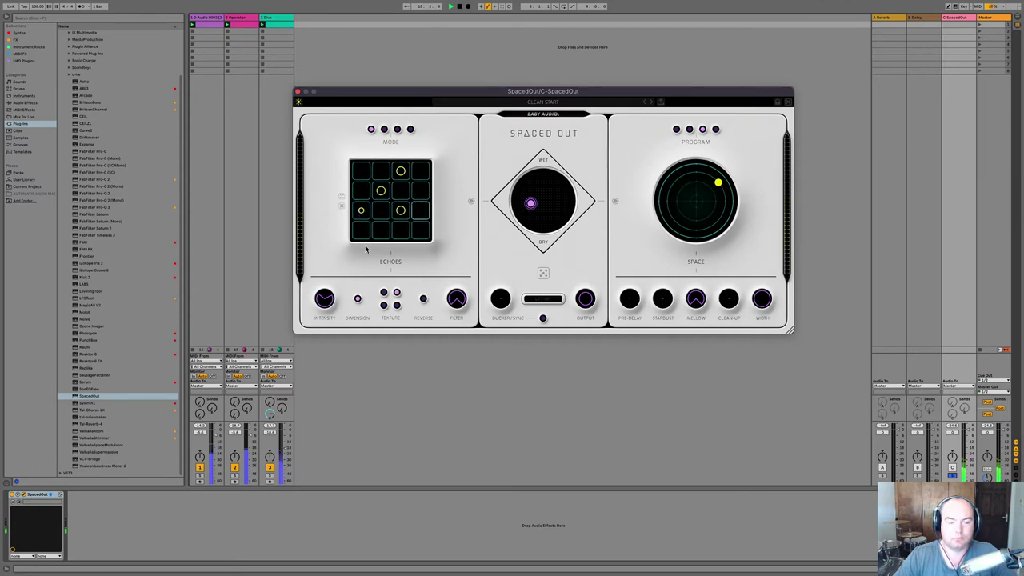
{"action": "left_click", "coordinate": [401, 211]}
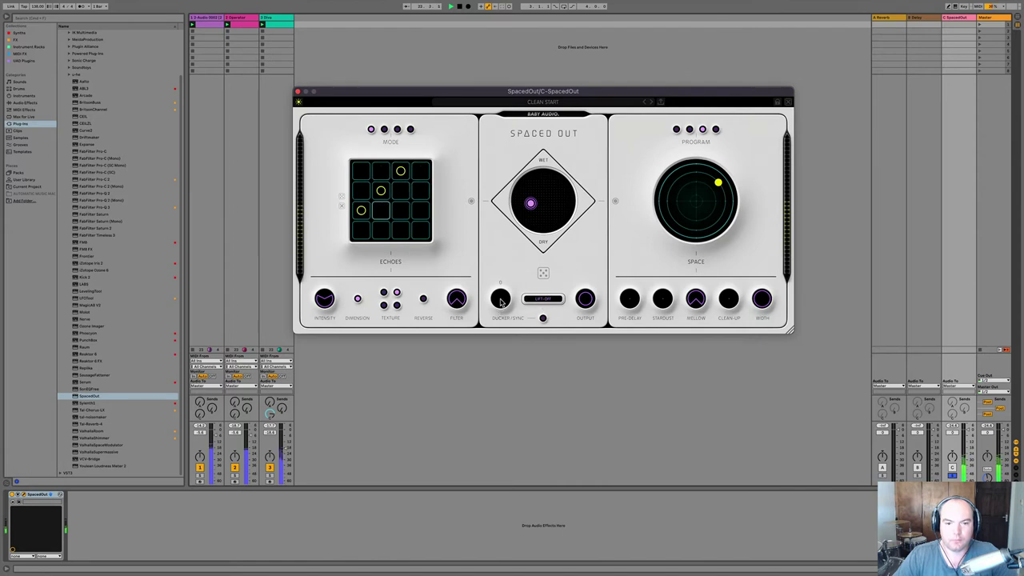
Raise SpacedOut's ducker with its sync enabled, and un-solo return C to play the full loop.
{"action": "left_click_drag", "start_coordinate": [501, 301], "coordinate": [498, 267]}
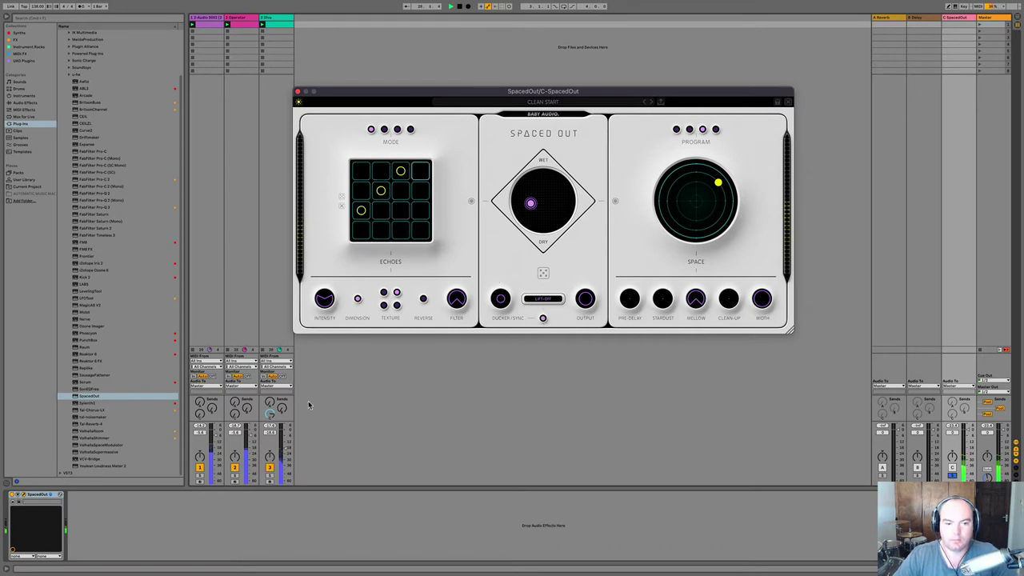
{"action": "left_click", "coordinate": [951, 476]}
{"action": "key", "text": "space"}
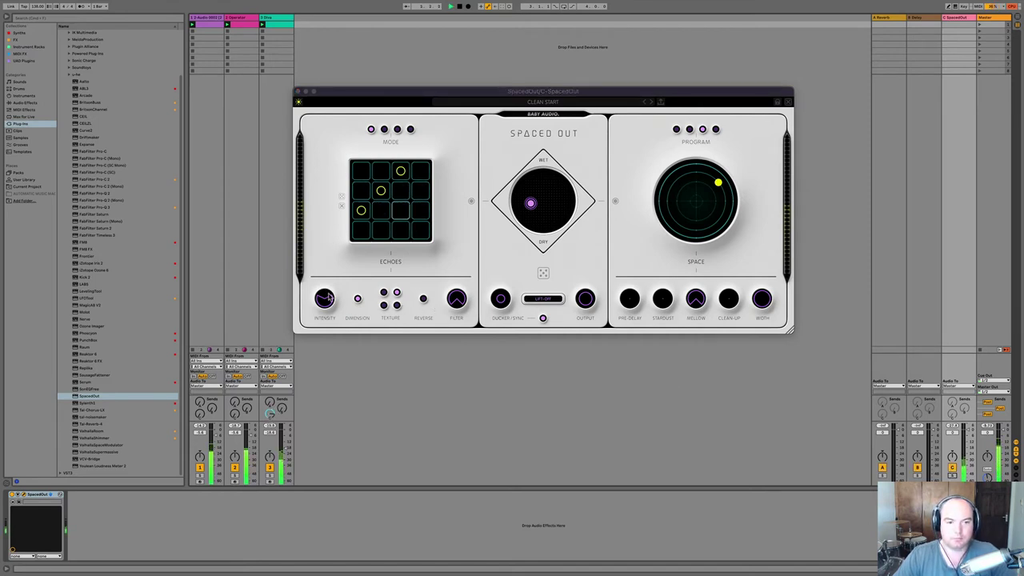
Increase the echo intensity in SpacedOut while the loop plays, and solo the Diva track.
{"action": "left_click", "coordinate": [324, 296]}
{"action": "left_click_drag", "start_coordinate": [324, 294], "coordinate": [310, 282]}
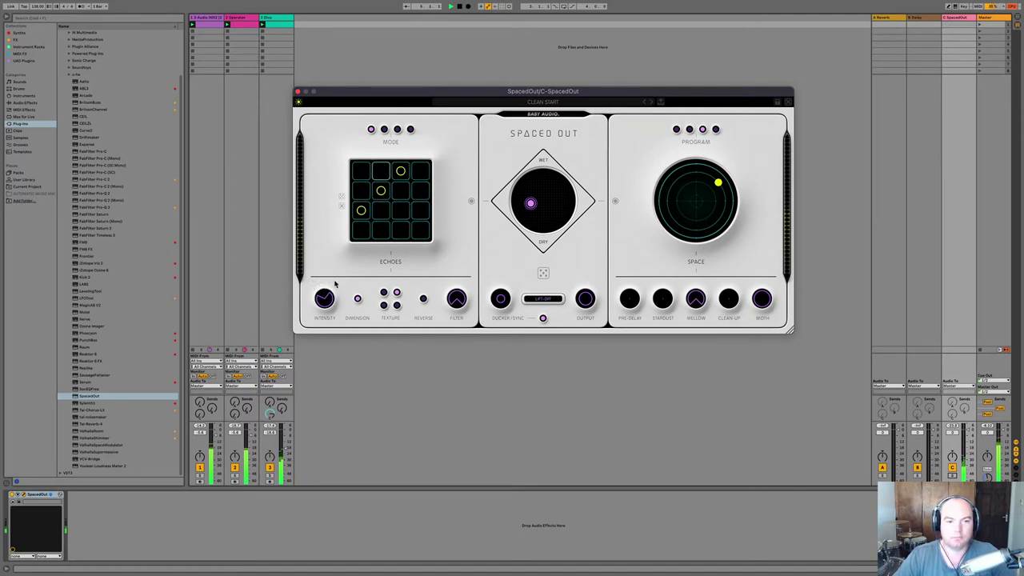
{"action": "mouse_move", "coordinate": [323, 298]}
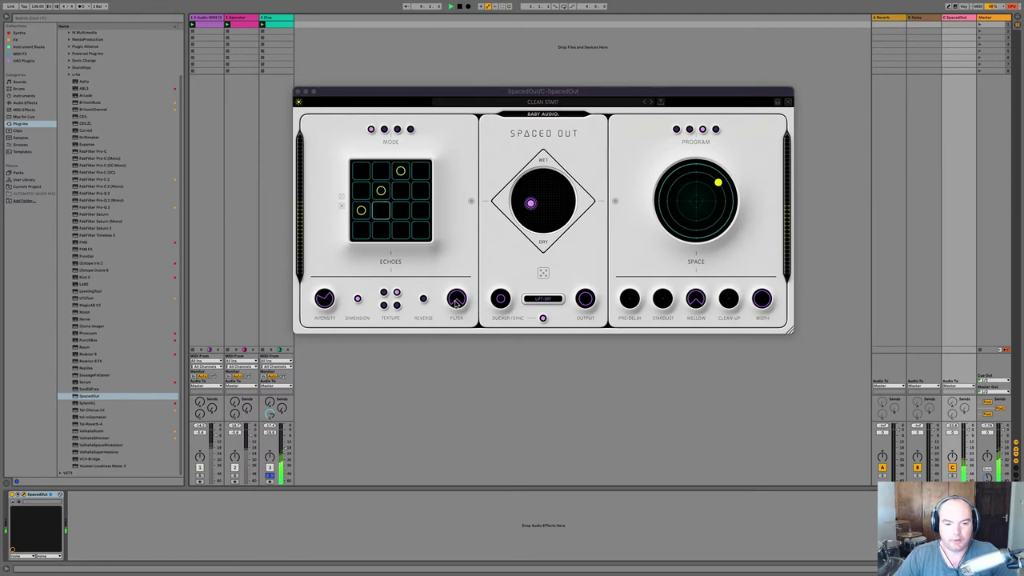
Adjust the filter on SpacedOut's echoes while listening to the soloed Diva track, and stop playback.
{"action": "mouse_move", "coordinate": [456, 304]}
{"action": "left_mouse_down"}
{"action": "mouse_move", "coordinate": [448, 275]}
{"action": "mouse_move", "coordinate": [454, 299]}
{"action": "left_mouse_up"}
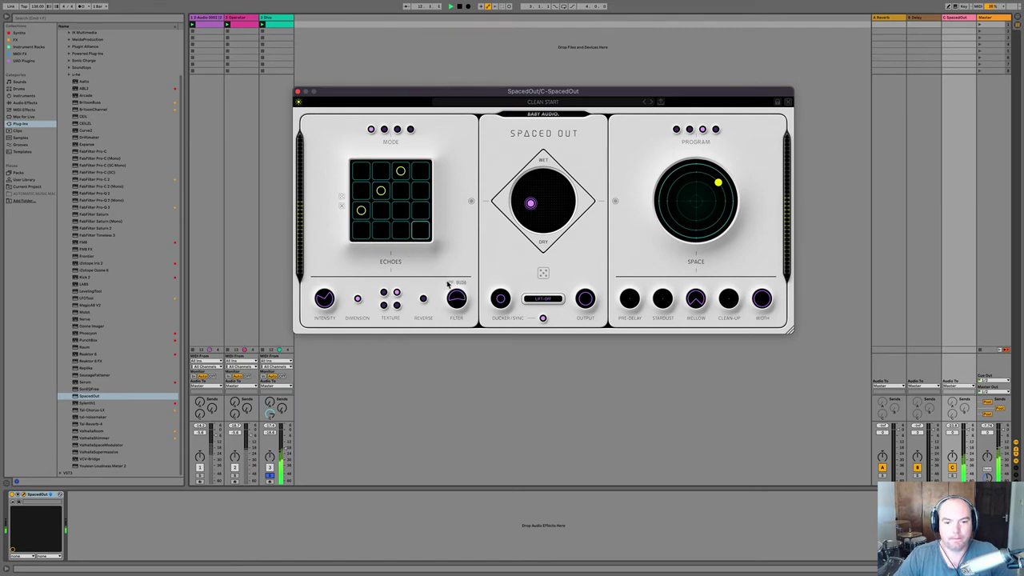
{"action": "left_click", "coordinate": [449, 283]}
{"action": "left_click_drag", "start_coordinate": [456, 300], "coordinate": [428, 287]}
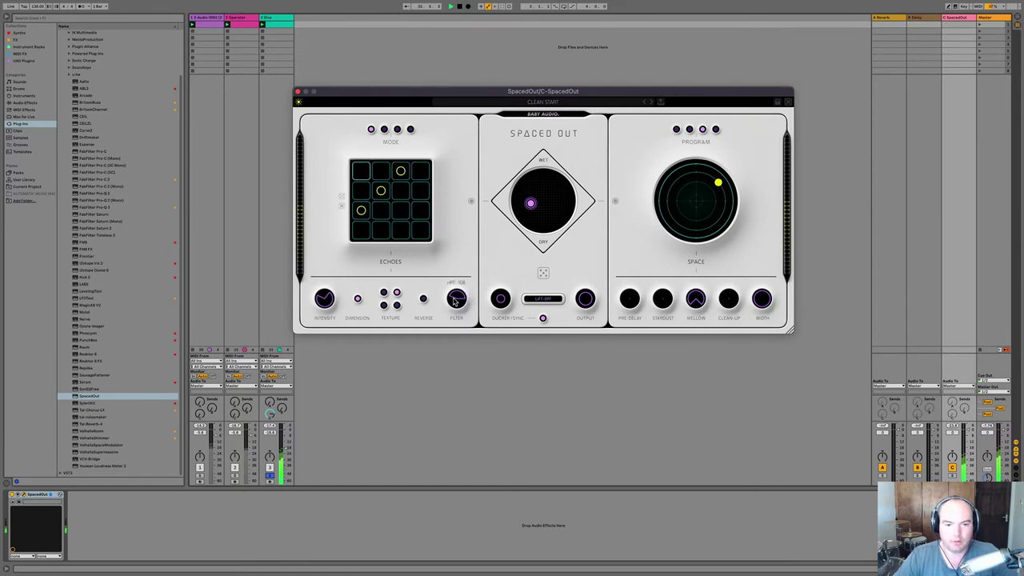
{"action": "left_click_drag", "start_coordinate": [461, 293], "coordinate": [451, 304]}
{"action": "key", "text": "space"}
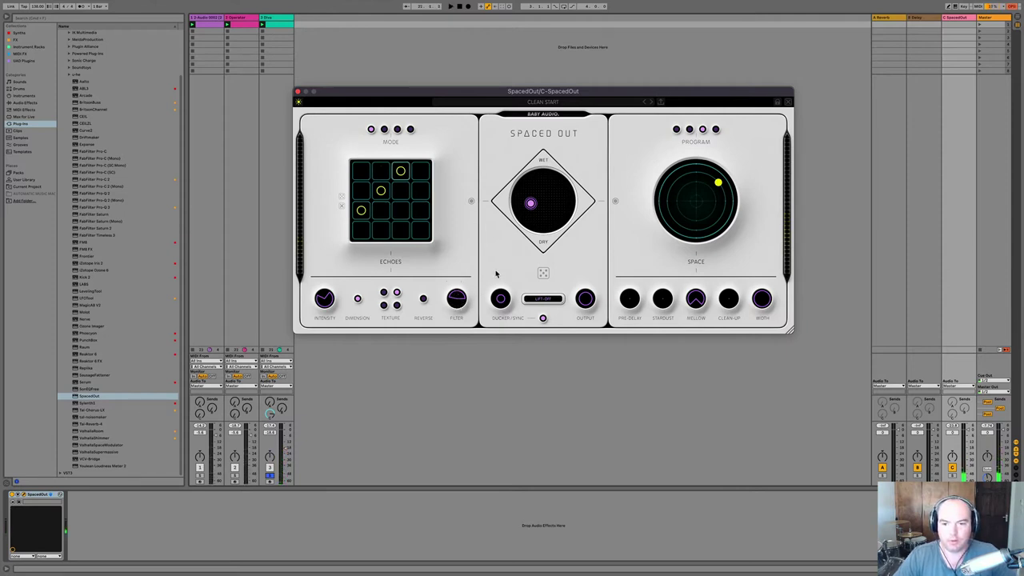
Raise Stardust in the Space section, and isolate the reverb by switching off the echoes and soloing return C.
{"action": "key", "text": "space"}
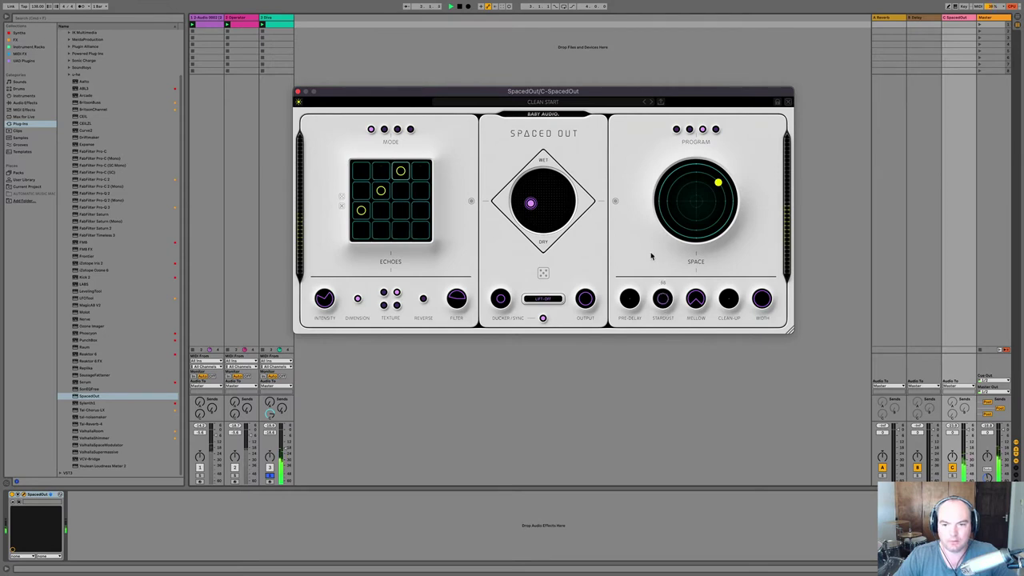
{"action": "left_click", "coordinate": [472, 202]}
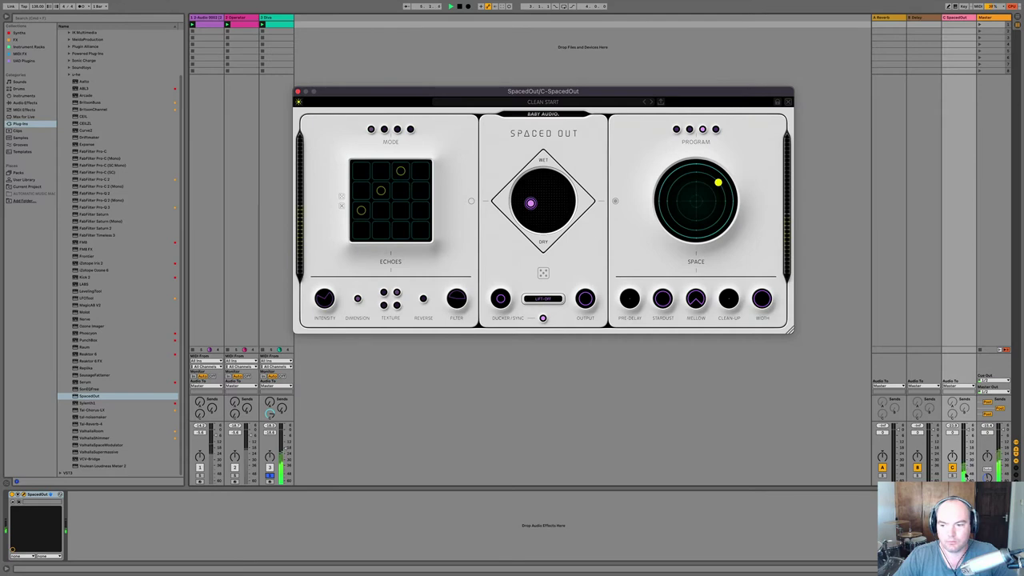
{"action": "left_click", "coordinate": [953, 476]}
{"action": "left_click", "coordinate": [953, 476]}
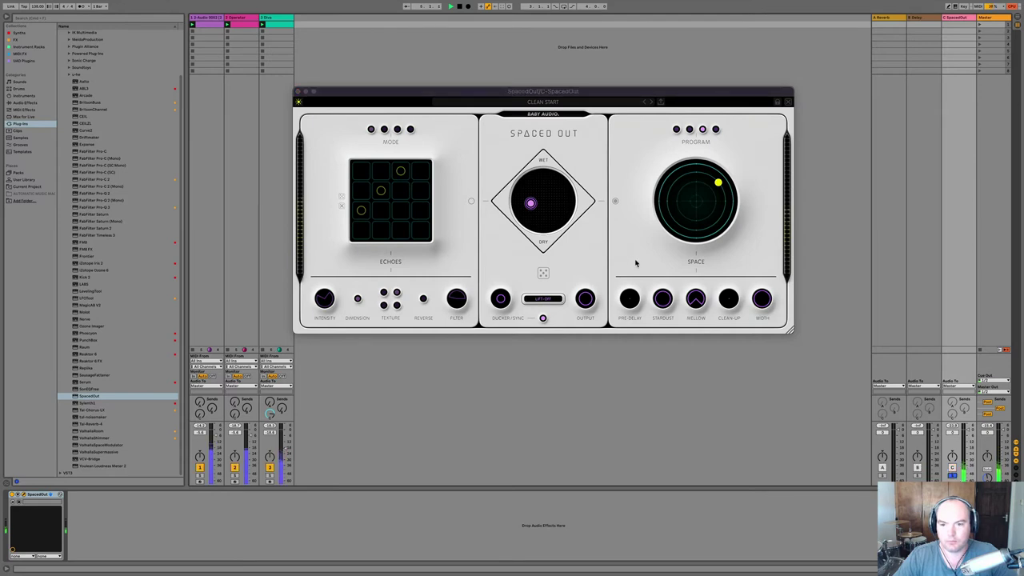
Turn Stardust down to zero and add a little pre-delay, with the echoes back on and return C un-soloed.
{"action": "left_click", "coordinate": [660, 300]}
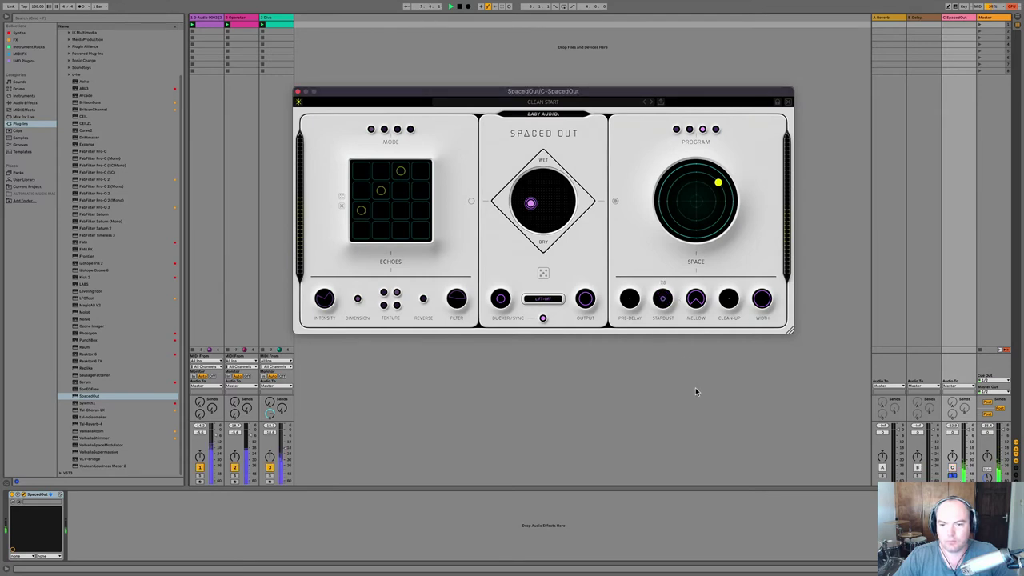
{"action": "left_click_drag", "start_coordinate": [696, 390], "coordinate": [695, 421]}
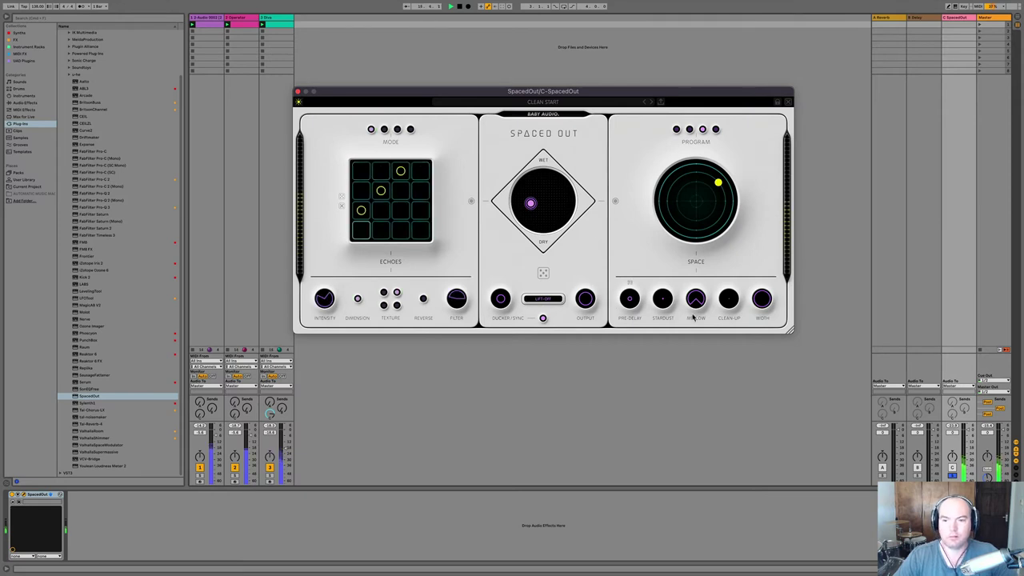
{"action": "left_click", "coordinate": [952, 474]}
{"action": "key", "text": "space"}
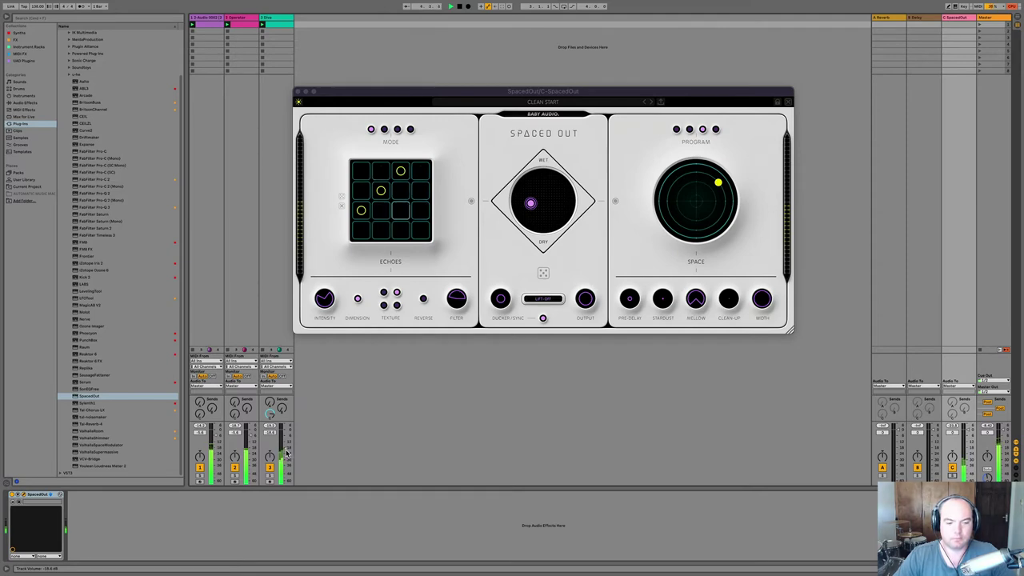
Fine-tune the Diva track's volume and raise its Pro-Q 3 low cut to about 429 Hz.
{"action": "left_click_drag", "start_coordinate": [285, 450], "coordinate": [286, 452]}
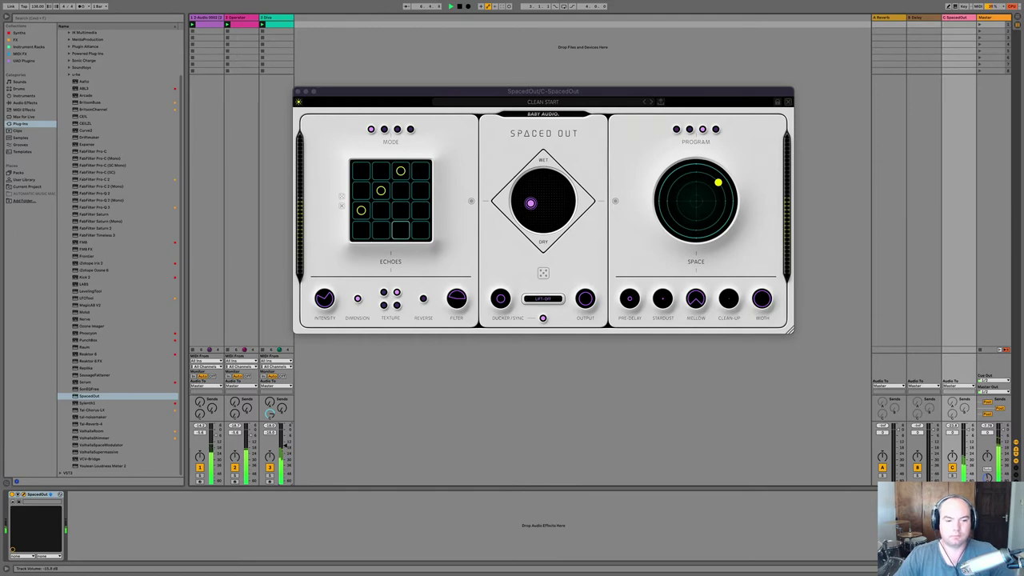
{"action": "left_click", "coordinate": [266, 18]}
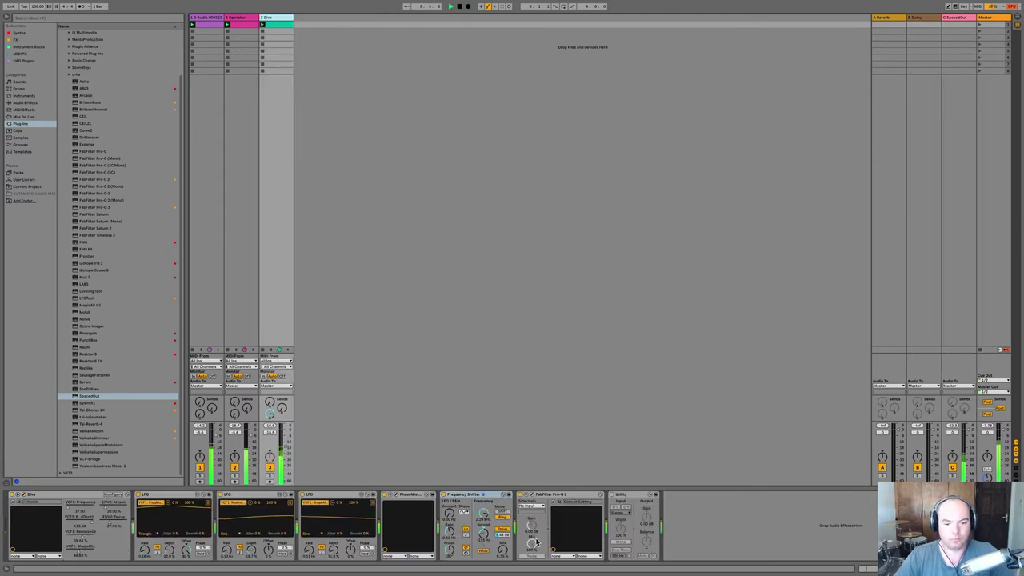
{"action": "left_click", "coordinate": [527, 495]}
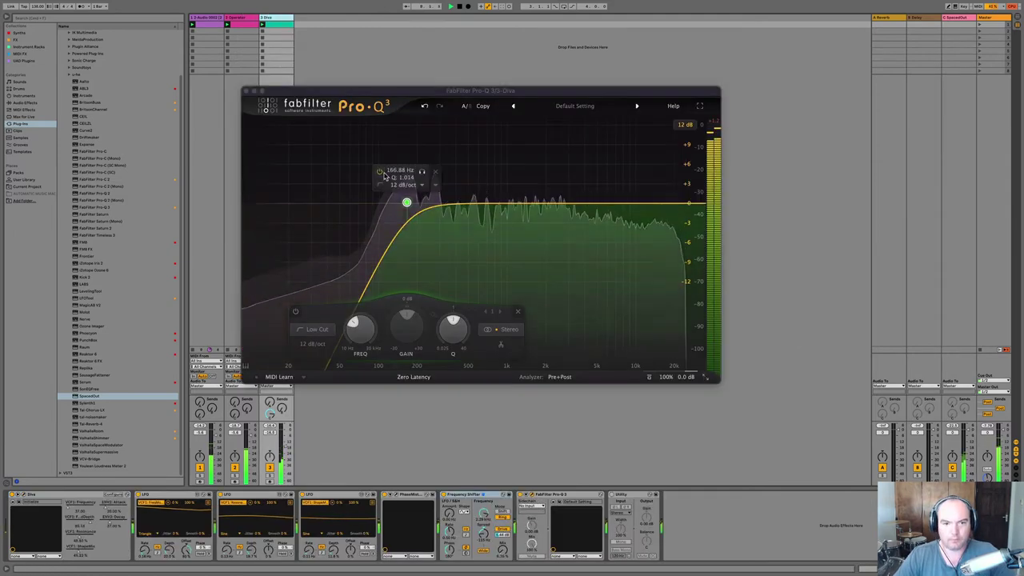
{"action": "left_click_drag", "start_coordinate": [406, 202], "coordinate": [460, 202]}
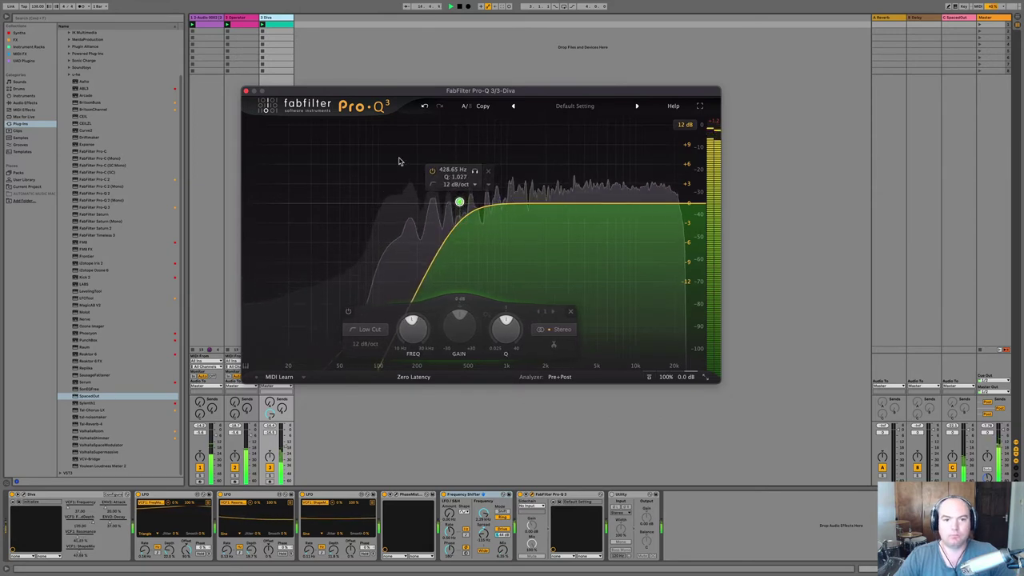
Compare 24 and 12 dB/oct low-cut slopes, keep 12 dB/oct, set about 398 Hz with Q 0.604, and close the EQ.
{"action": "left_click", "coordinate": [458, 201], "text": "alt+shift"}
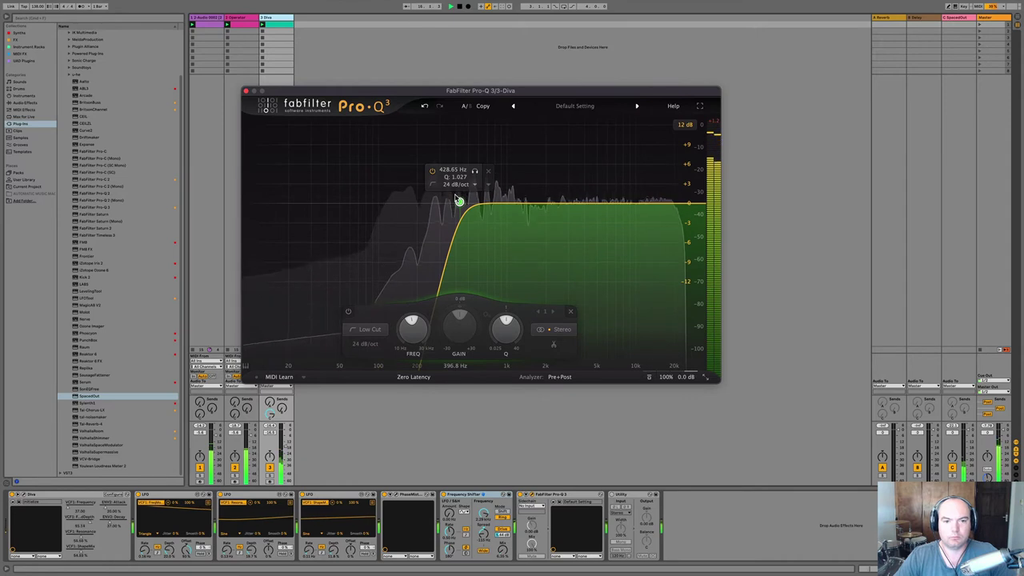
{"action": "left_click", "coordinate": [459, 201], "text": "alt+shift"}
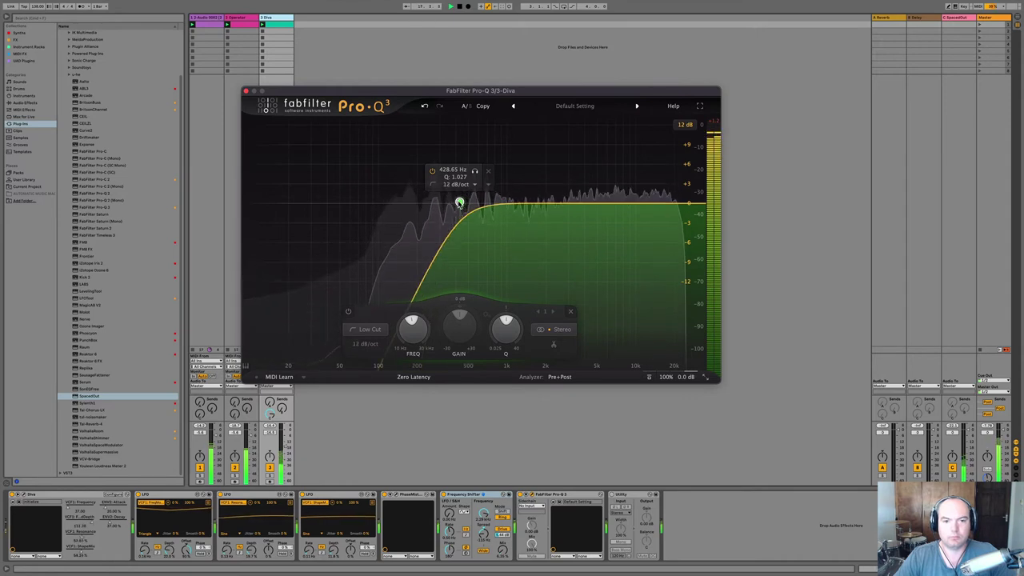
{"action": "left_click_drag", "start_coordinate": [459, 203], "coordinate": [454, 230]}
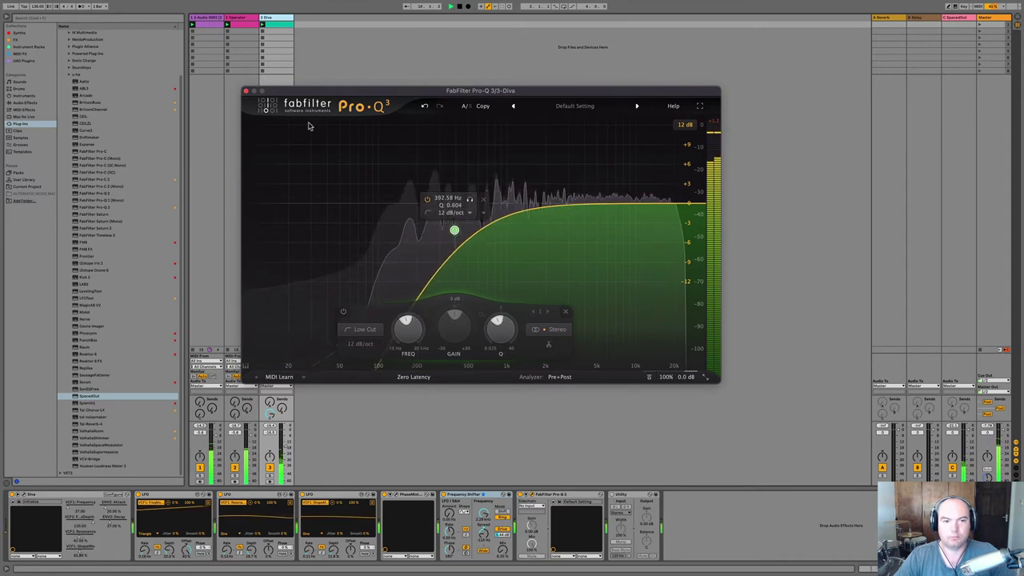
{"action": "left_click", "coordinate": [246, 92]}
Raise the Diva track's volume in the mixer and replay the loop from the start.
{"action": "left_click_drag", "start_coordinate": [290, 477], "coordinate": [285, 453]}
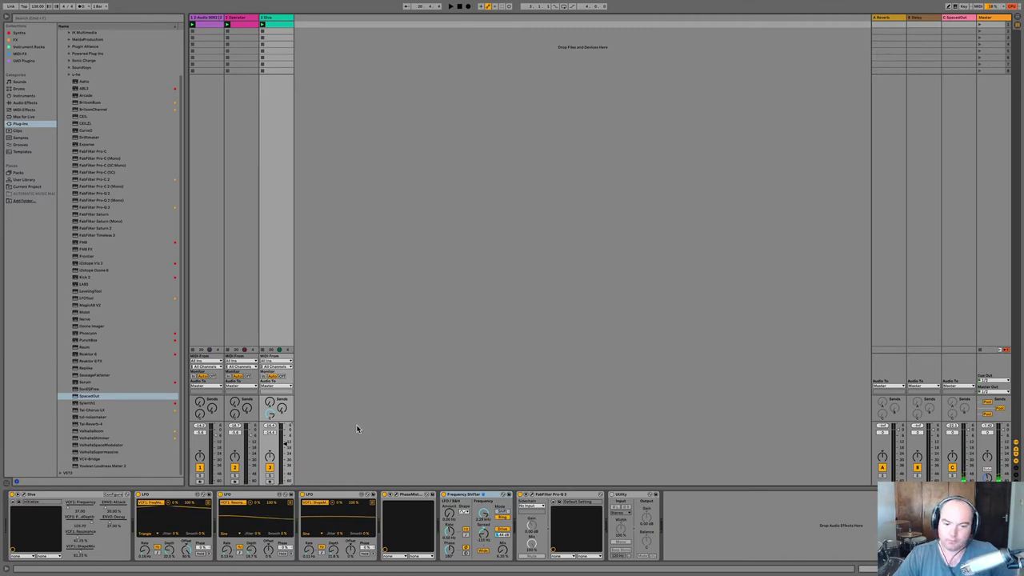
{"action": "key", "text": "space"}
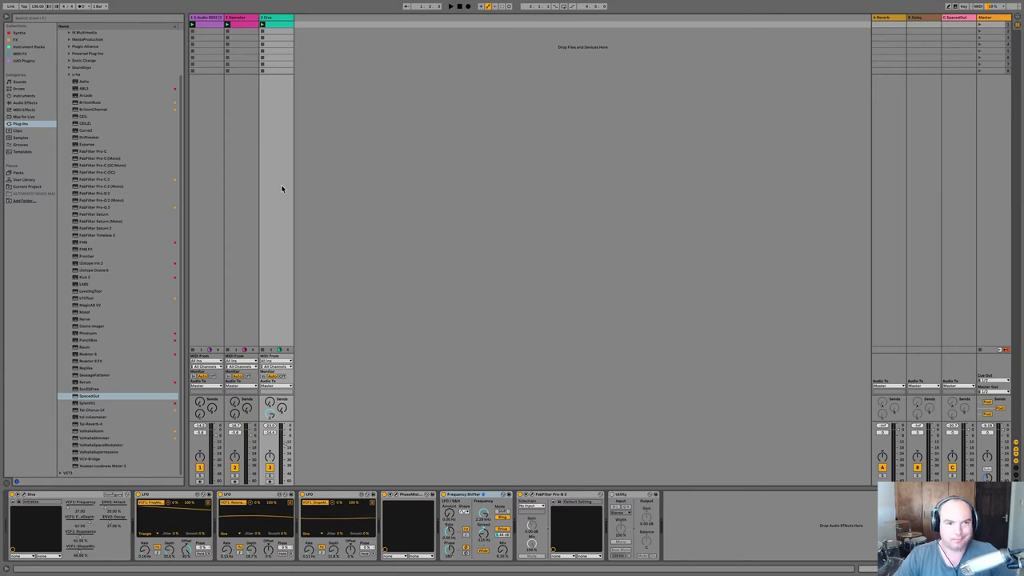
{"action": "key", "text": "space"}
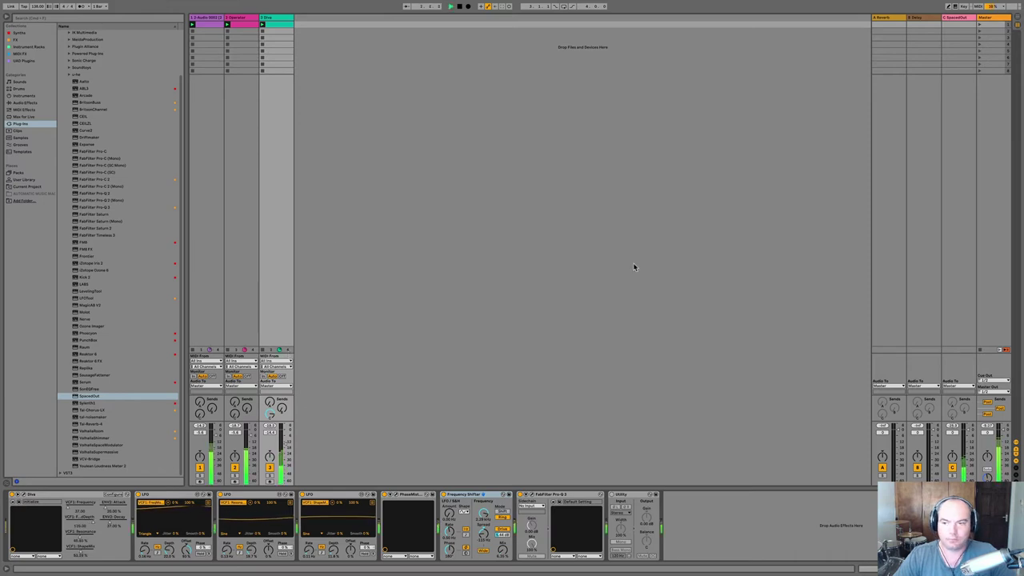
Add FabFilter Pro-Q 3 to the Master and play the loop to inspect the mix's spectrum peaks.
{"action": "key", "text": "space"}
{"action": "left_click", "coordinate": [998, 232]}
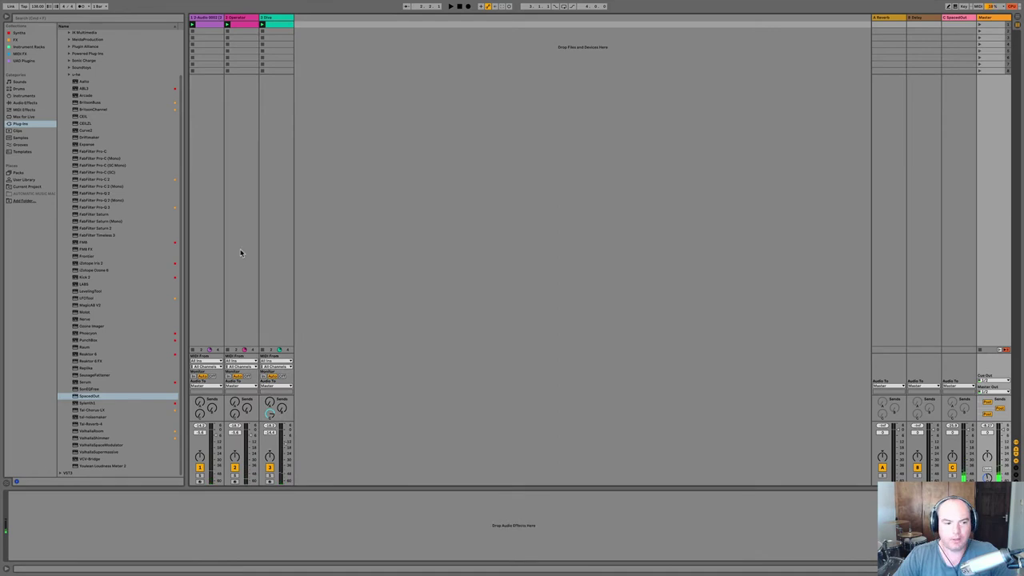
{"action": "double_click", "coordinate": [96, 207]}
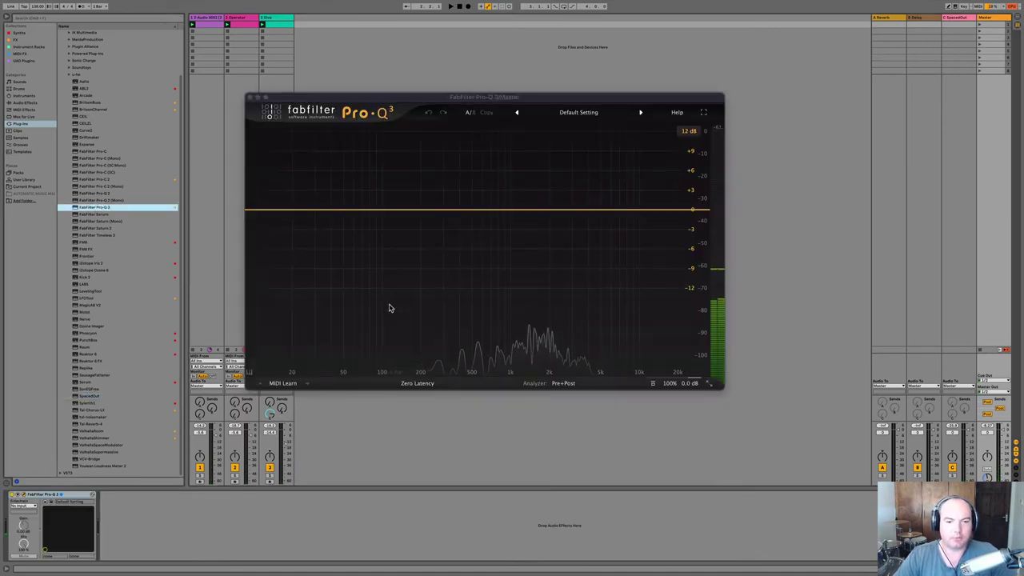
{"action": "key", "text": "space"}
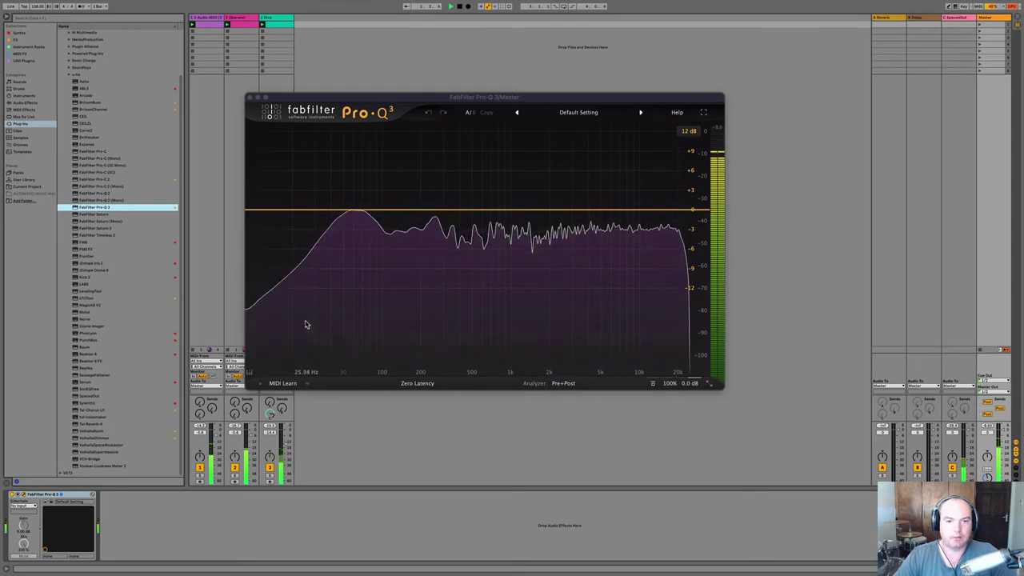
{"action": "mouse_move", "coordinate": [430, 189]}
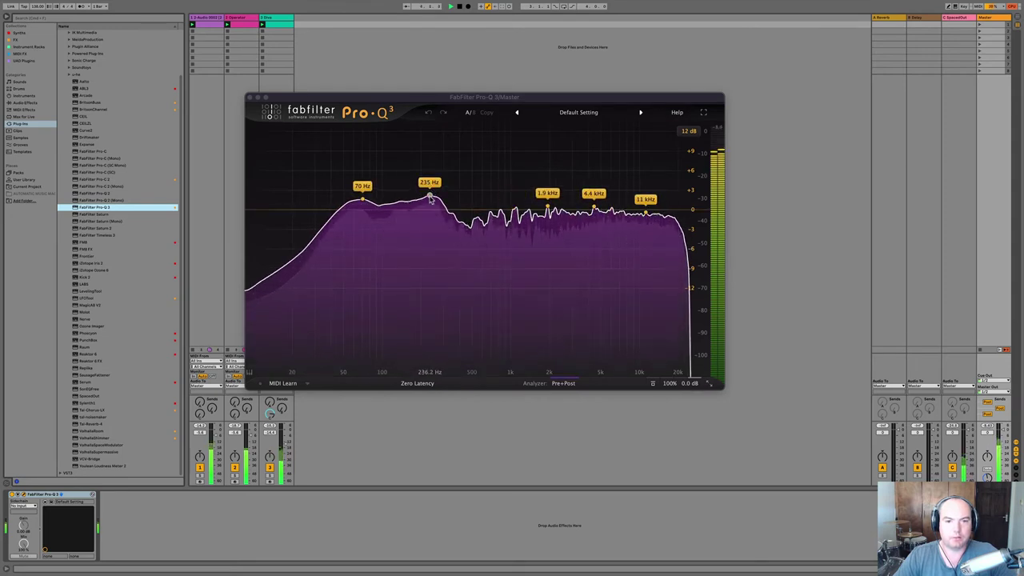
Try a narrow cut of about 20 dB near 236 Hz on the Master, remove it and close the EQ.
{"action": "left_click_drag", "start_coordinate": [431, 185], "coordinate": [429, 260]}
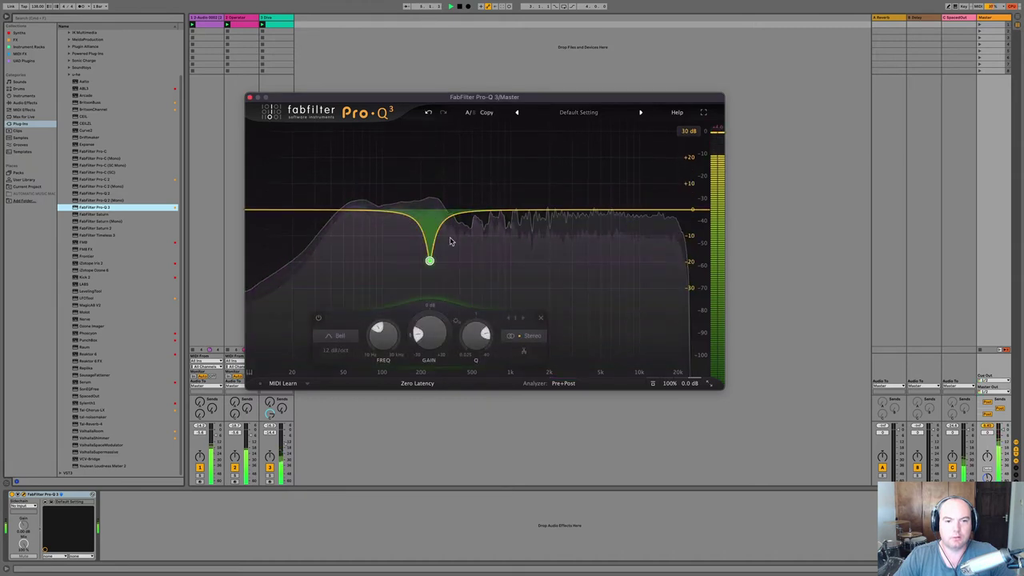
{"action": "left_click", "coordinate": [541, 317]}
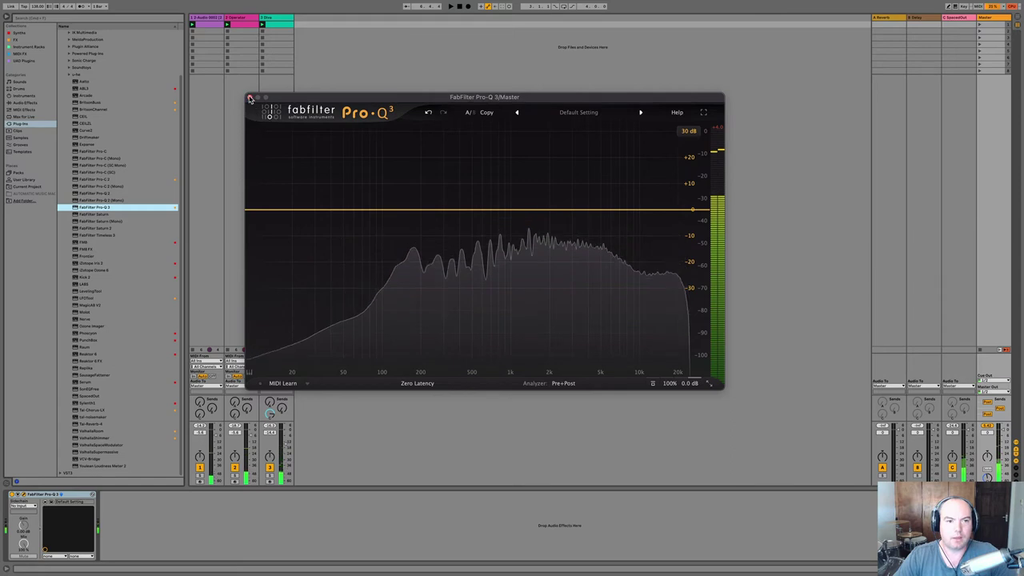
{"action": "left_click", "coordinate": [249, 96]}
Solo the kick track and add a bell cut in its Pro-Q 3 at about 236.85 Hz, -5.09 dB, Q 2.444.
{"action": "left_click", "coordinate": [212, 99]}
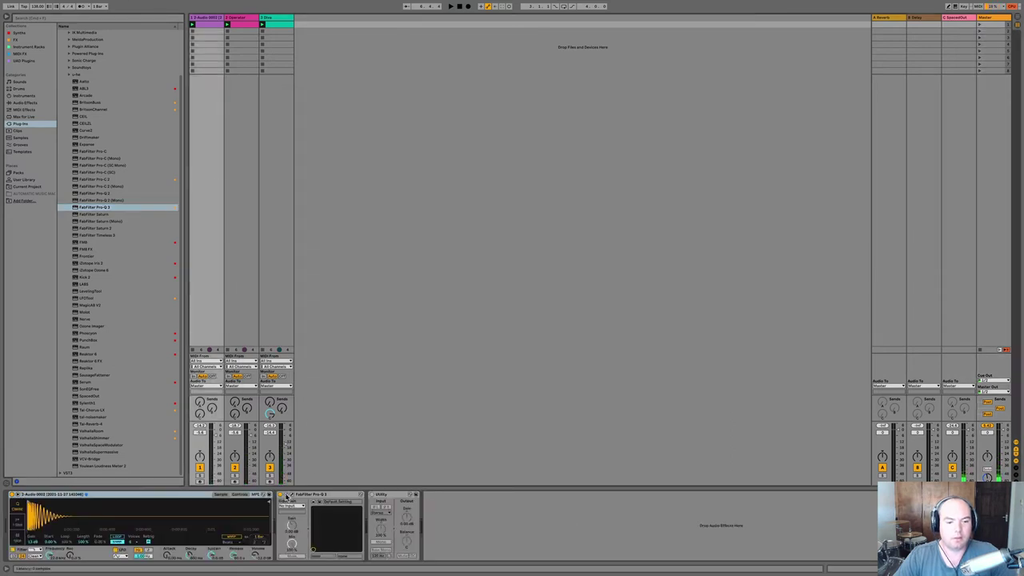
{"action": "left_click", "coordinate": [289, 499]}
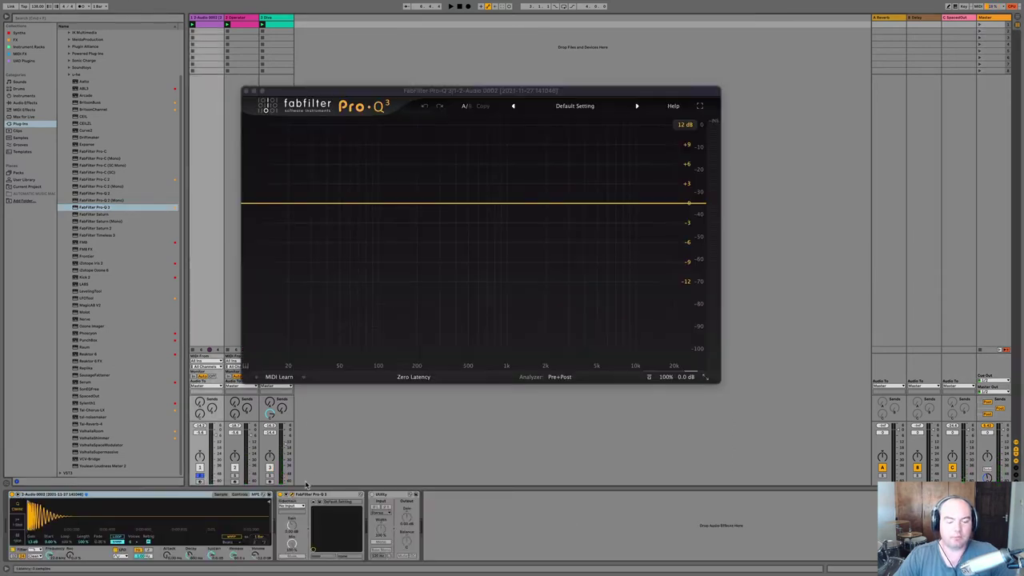
{"action": "key", "text": "space"}
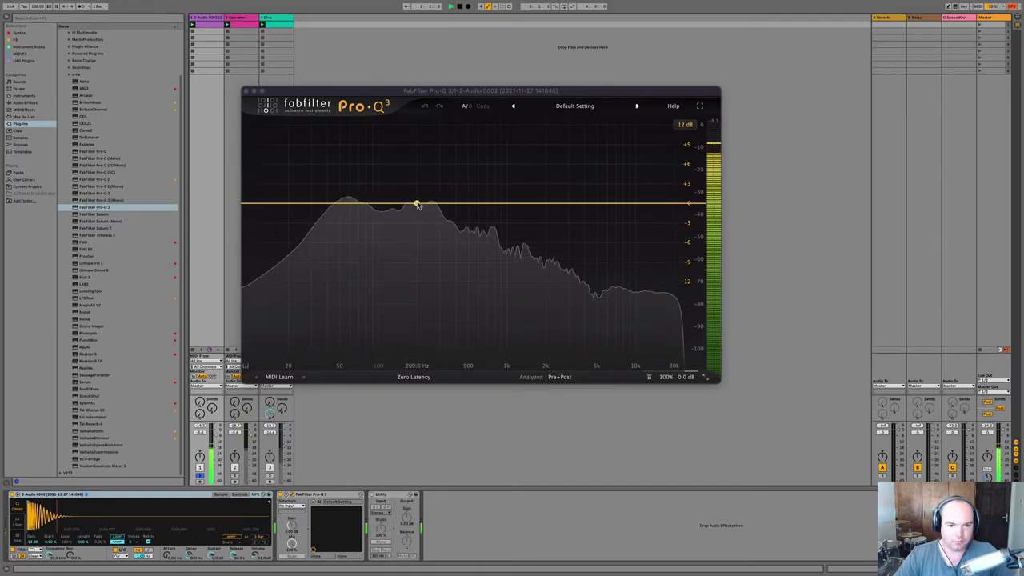
{"action": "left_click_drag", "start_coordinate": [429, 204], "coordinate": [427, 237]}
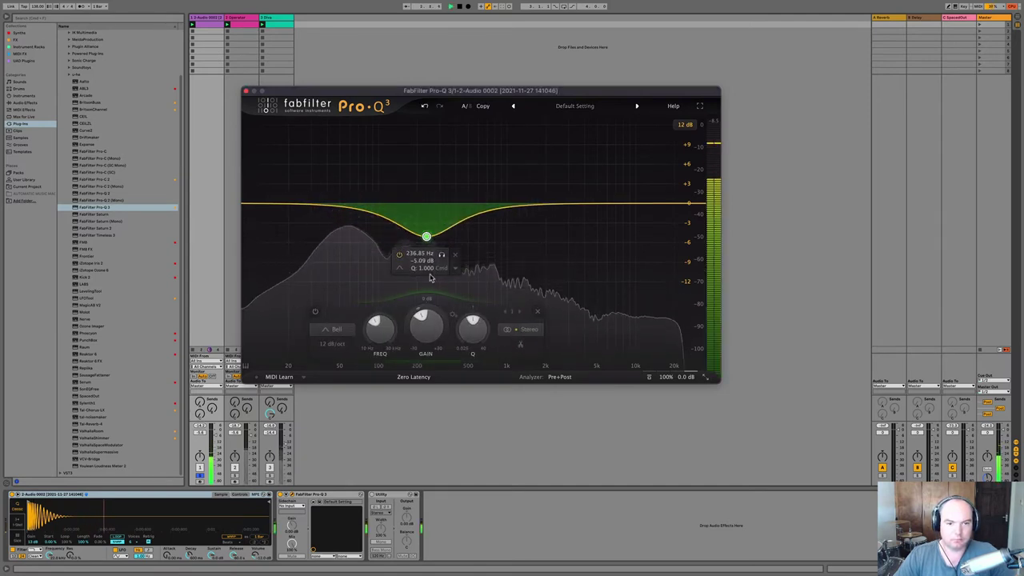
{"action": "left_click_drag", "start_coordinate": [474, 339], "coordinate": [471, 320]}
{"action": "mouse_move", "coordinate": [426, 238]}
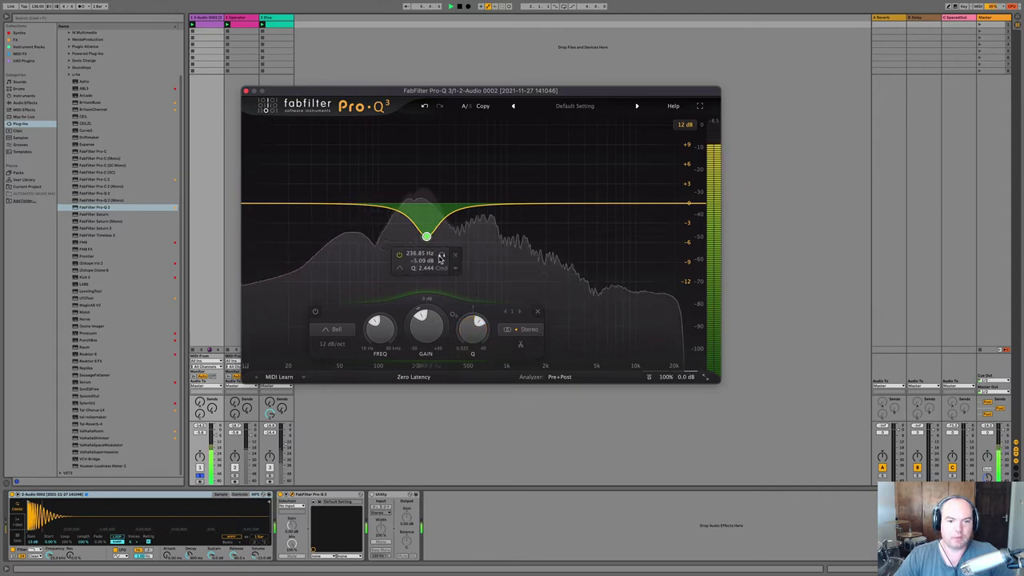
{"action": "left_click", "coordinate": [441, 256]}
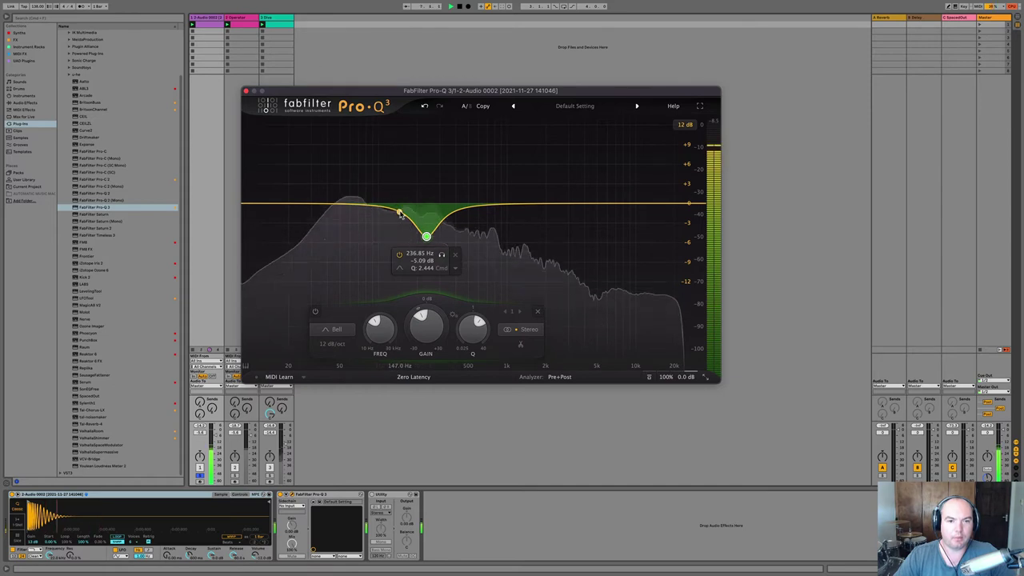
Try a boost of about 5.94 dB near 151 Hz in the kick's EQ and delete that band.
{"action": "left_click_drag", "start_coordinate": [400, 209], "coordinate": [402, 176]}
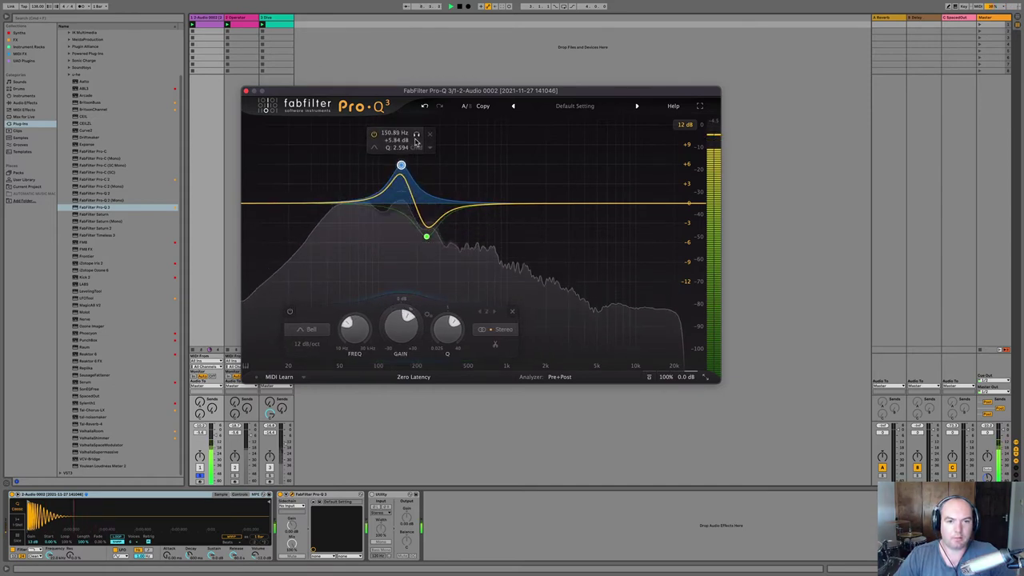
{"action": "left_click", "coordinate": [415, 142]}
{"action": "left_click", "coordinate": [429, 134]}
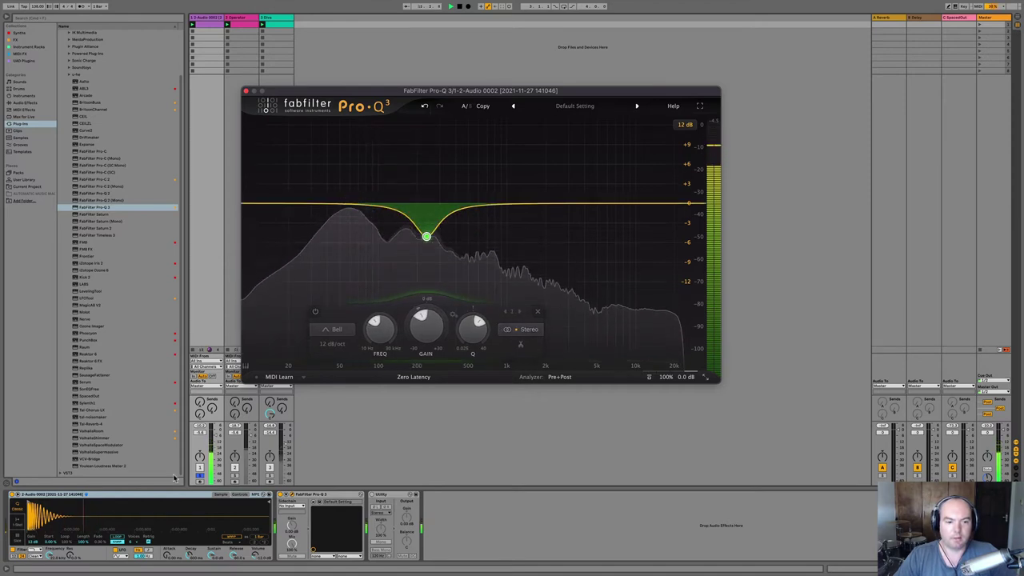
Un-solo the kick track and close its EQ while the full loop plays.
{"action": "left_click", "coordinate": [200, 476]}
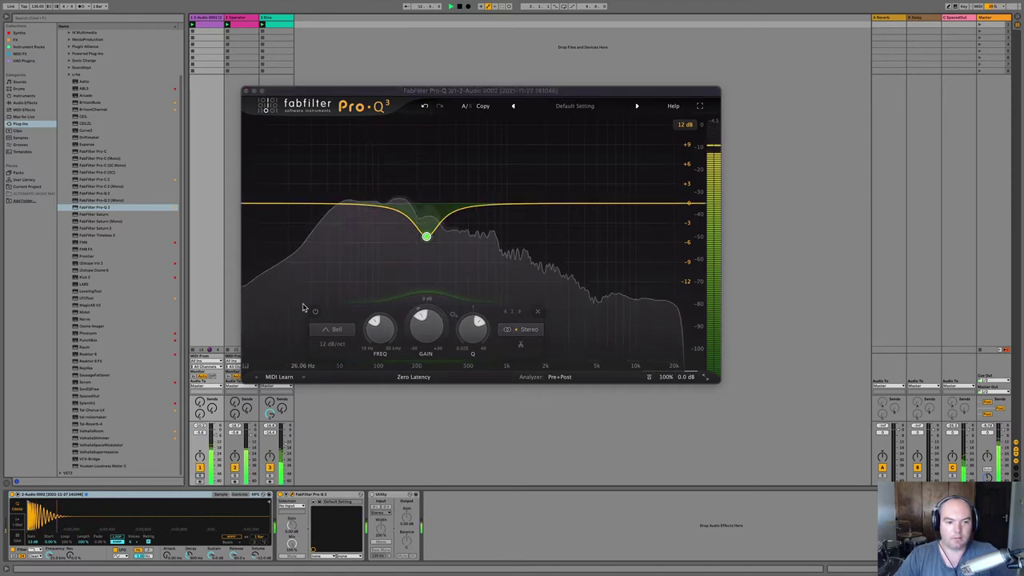
{"action": "left_click", "coordinate": [246, 91]}
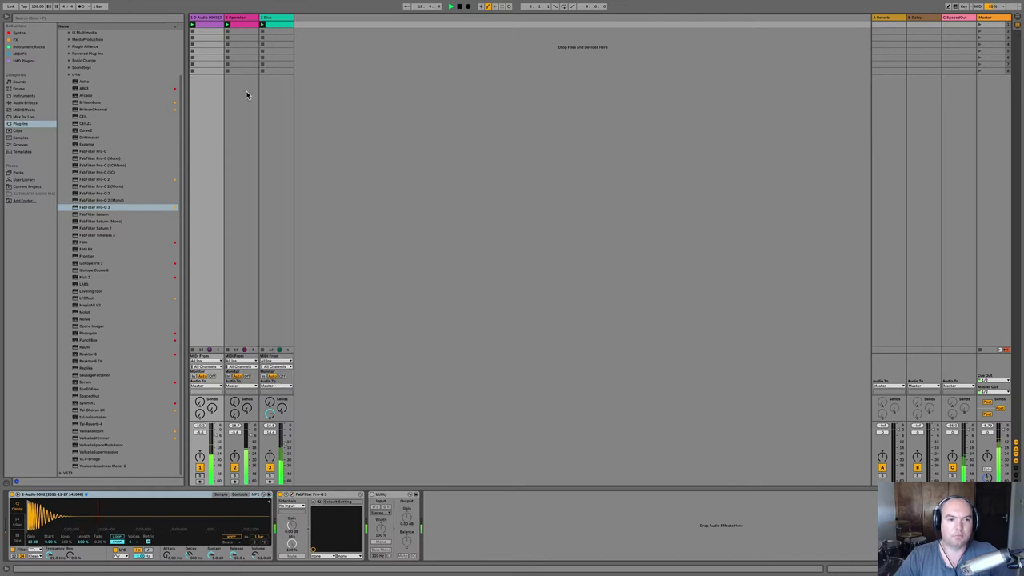
Stop playback and add LFOTool from the FX collection to the end of the Diva track's device chain.
{"action": "left_click", "coordinate": [276, 239]}
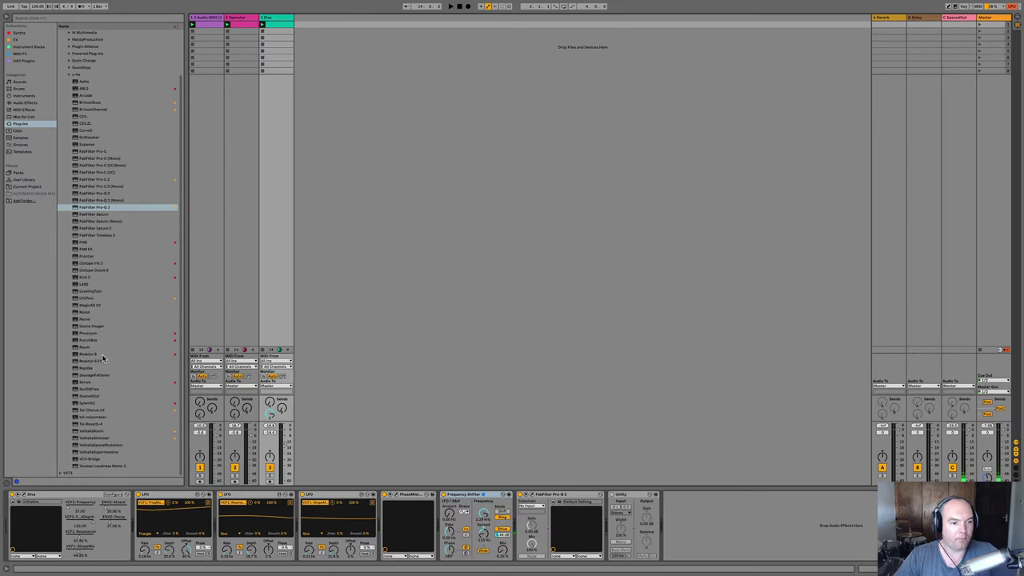
{"action": "left_click", "coordinate": [15, 40]}
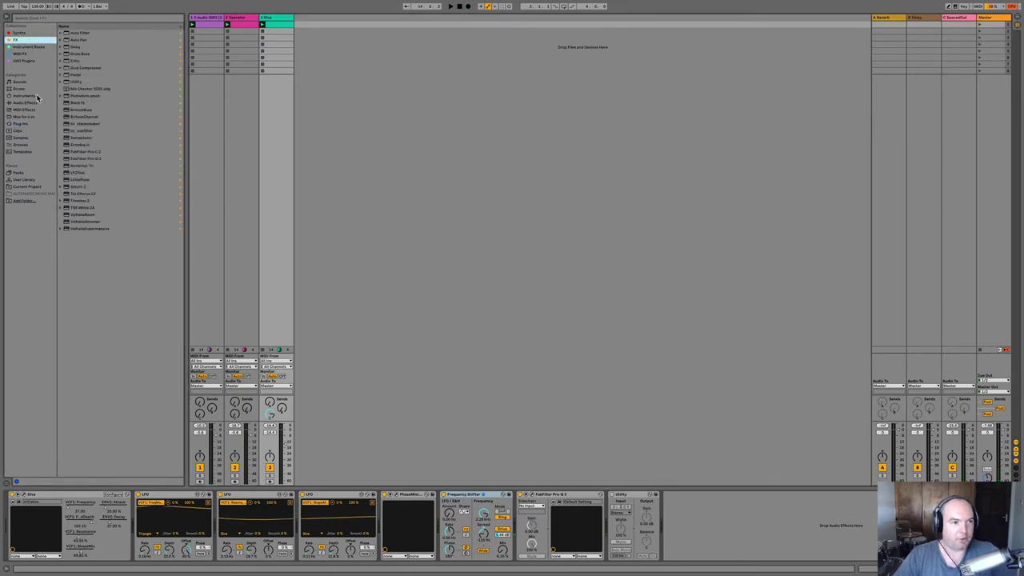
{"action": "double_click", "coordinate": [76, 174]}
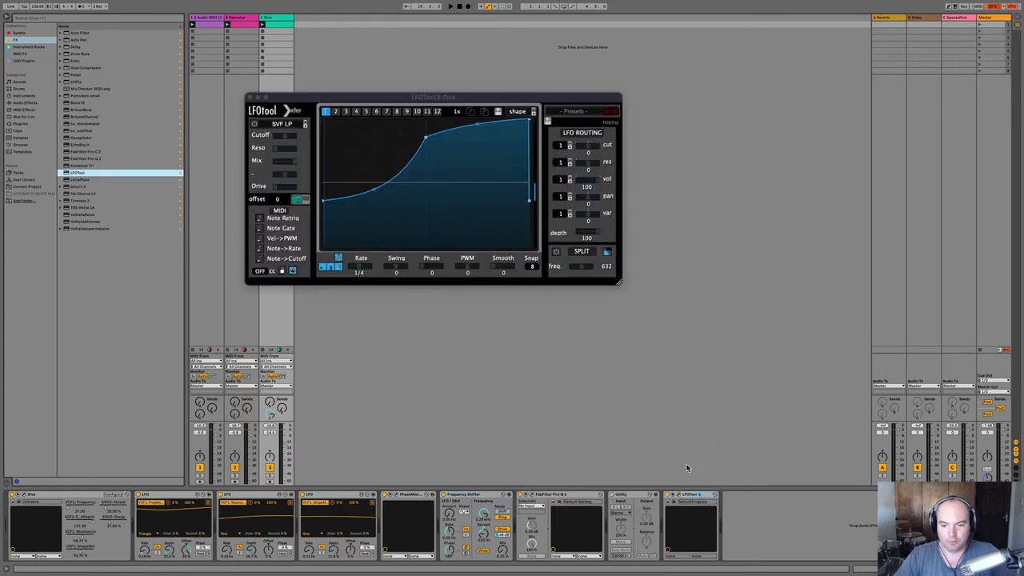
Move the Utility after LFOTool and reshape the LFO curve to rise from zero to full height by the midpoint, with a slanted final drop.
{"action": "left_click_drag", "start_coordinate": [632, 501], "coordinate": [758, 513]}
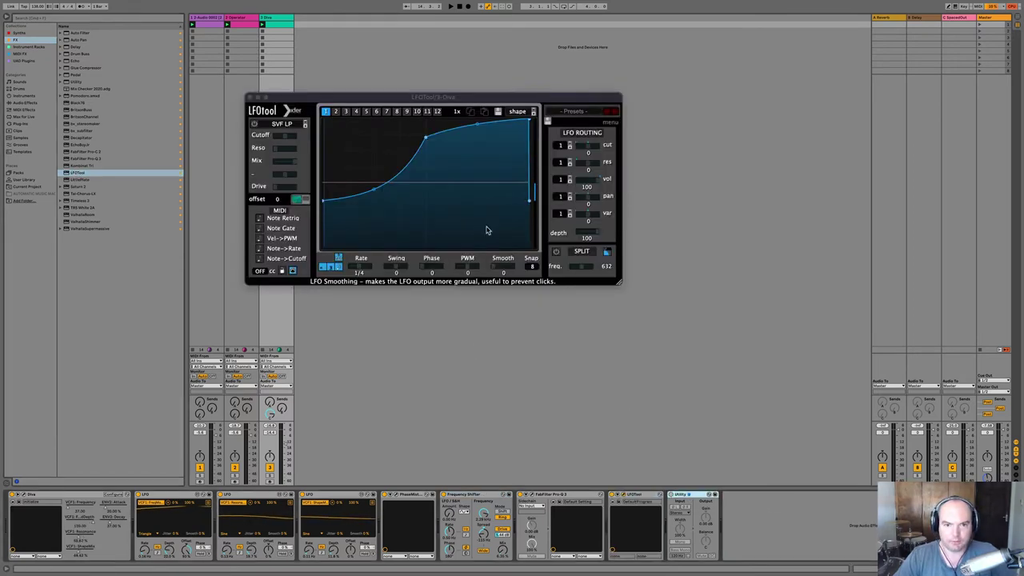
{"action": "left_click_drag", "start_coordinate": [530, 201], "coordinate": [530, 247]}
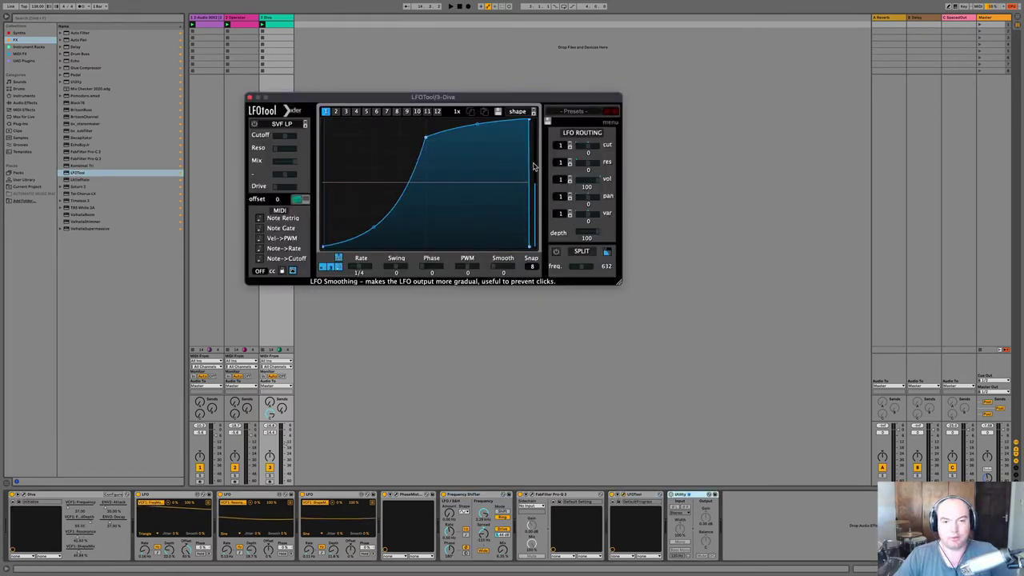
{"action": "left_click_drag", "start_coordinate": [528, 120], "coordinate": [523, 116]}
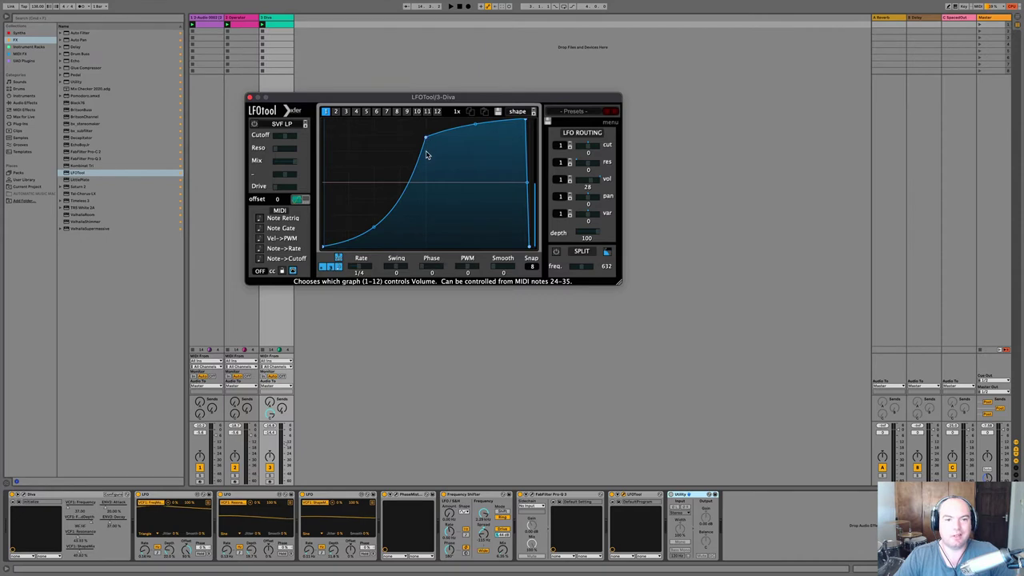
{"action": "left_click_drag", "start_coordinate": [426, 139], "coordinate": [425, 118]}
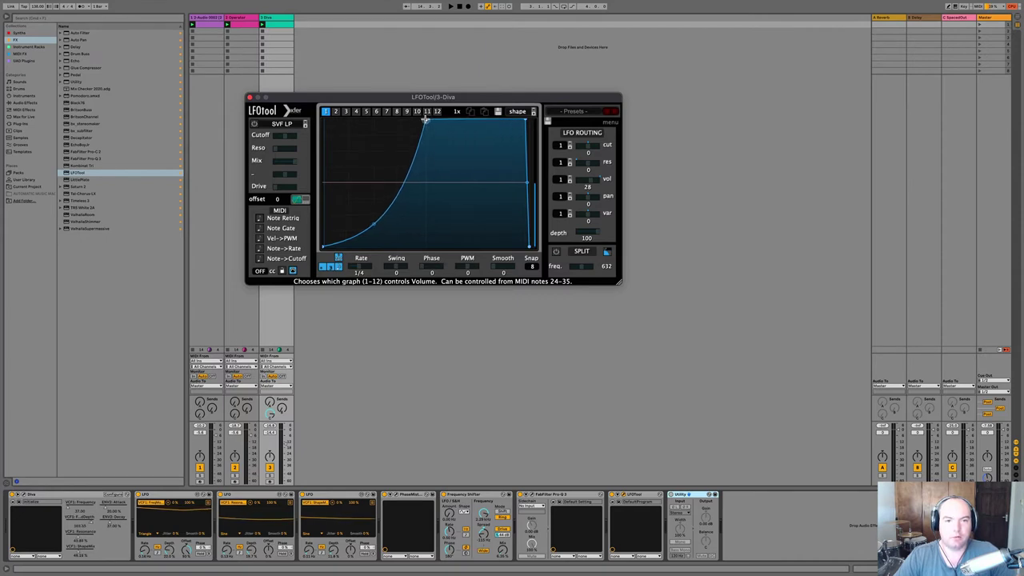
Set LFOTool's volume modulation amount to 42 while auditioning the Diva track in solo, and close the plug-in window.
{"action": "key", "text": "space"}
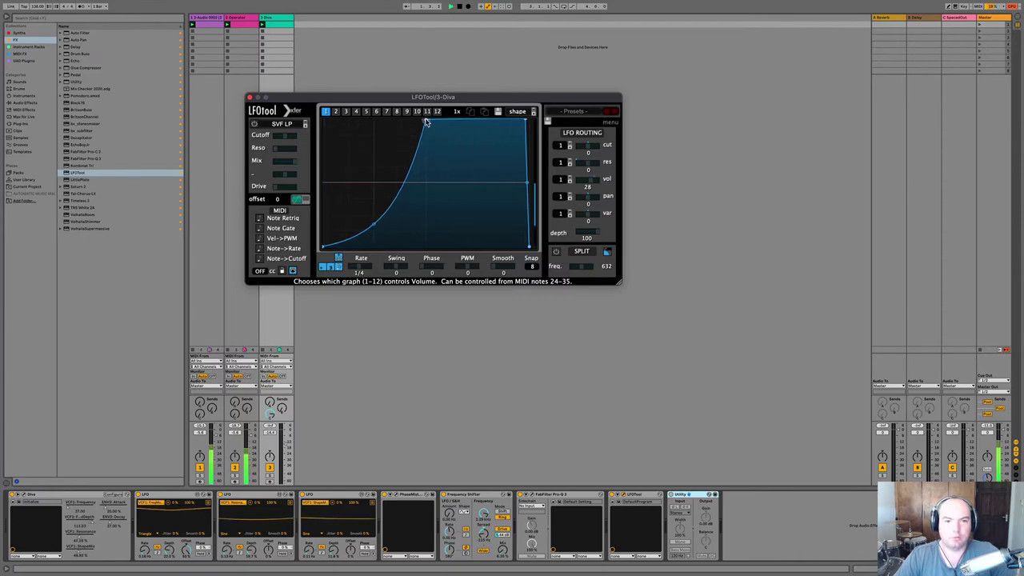
{"action": "left_click", "coordinate": [269, 476]}
{"action": "left_click_drag", "start_coordinate": [590, 181], "coordinate": [608, 194]}
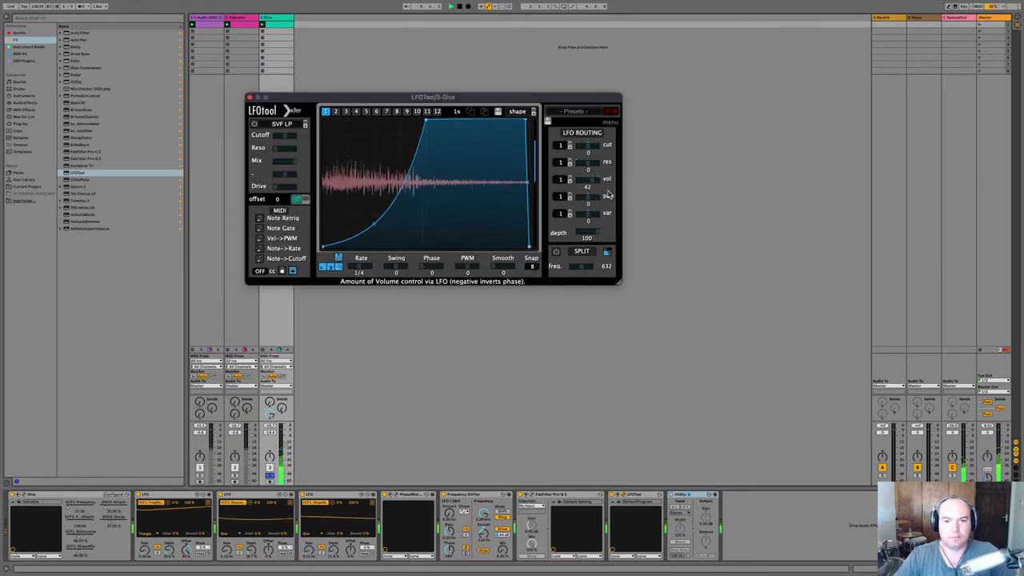
{"action": "left_click", "coordinate": [270, 477]}
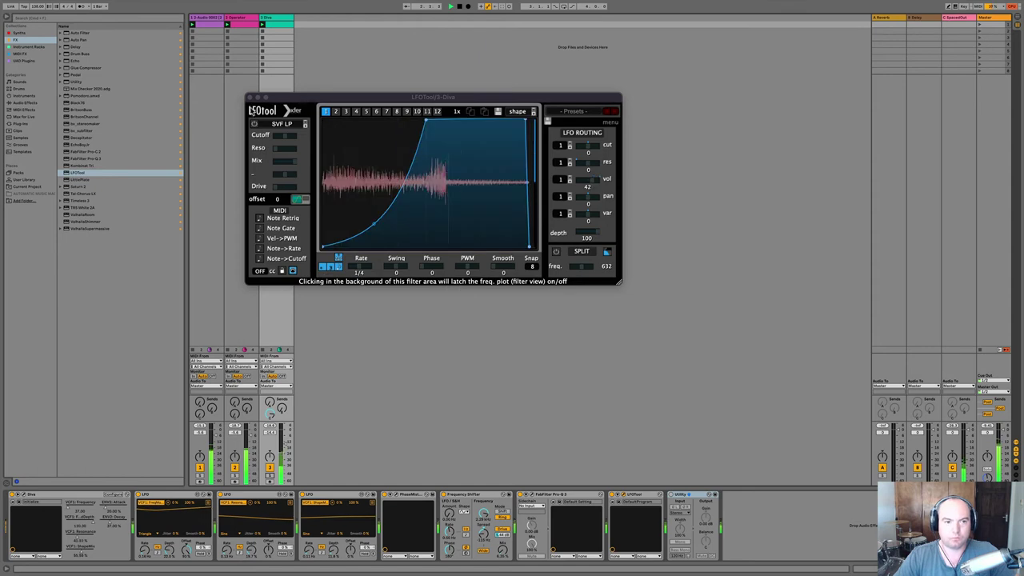
{"action": "left_click", "coordinate": [249, 98]}
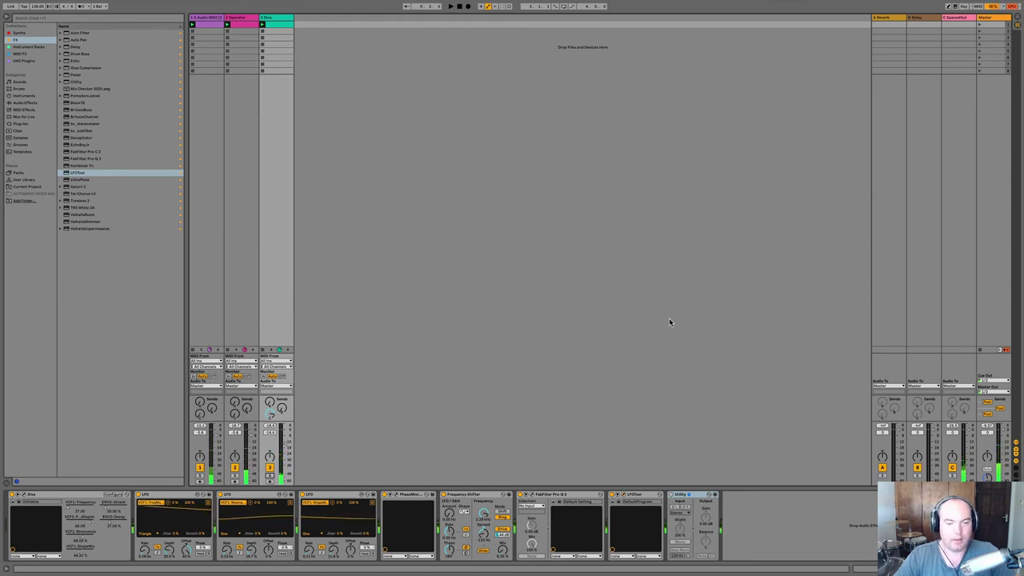
Lower the velocity of the upper C4 and C#4 notes in the Diva clip.
{"action": "key", "text": "shift+Tab"}
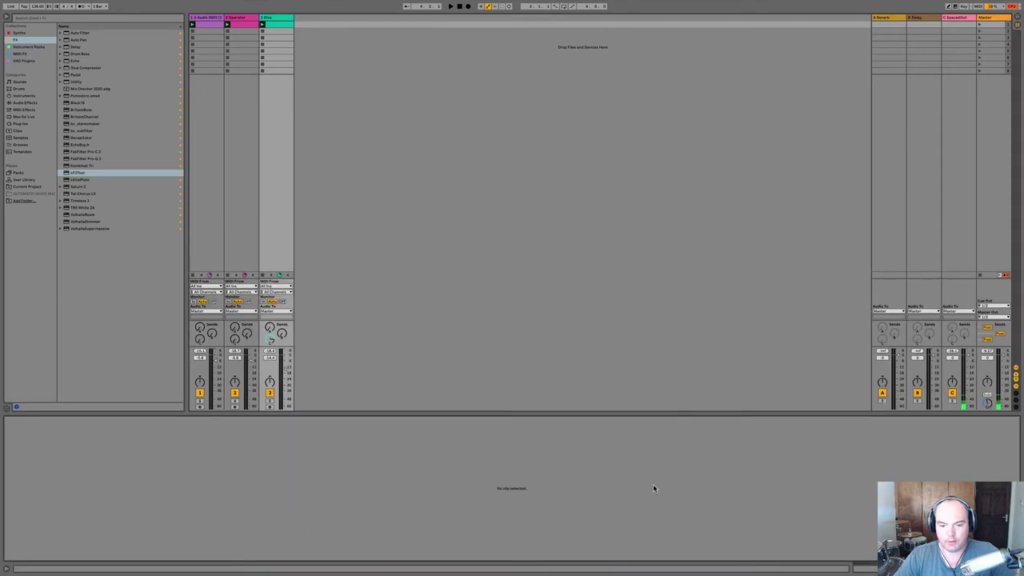
{"action": "left_click", "coordinate": [276, 26]}
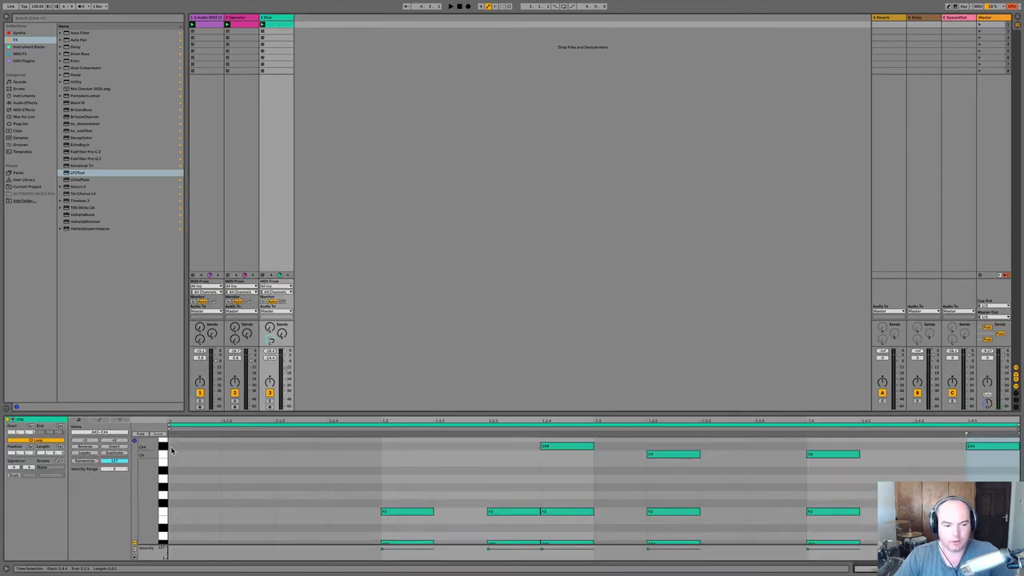
{"action": "left_click_drag", "start_coordinate": [485, 470], "coordinate": [1011, 437]}
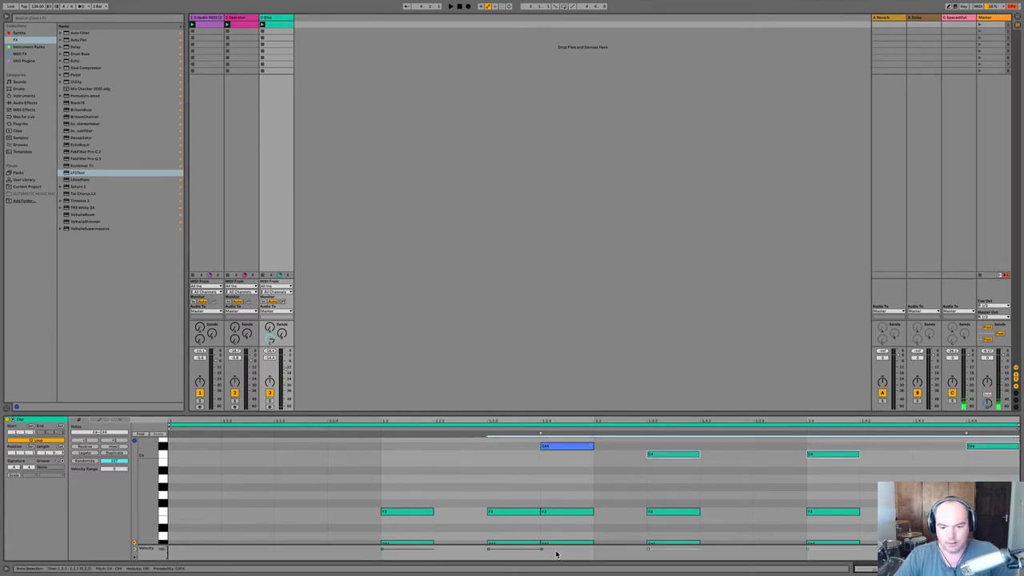
{"action": "left_click_drag", "start_coordinate": [554, 551], "coordinate": [558, 562]}
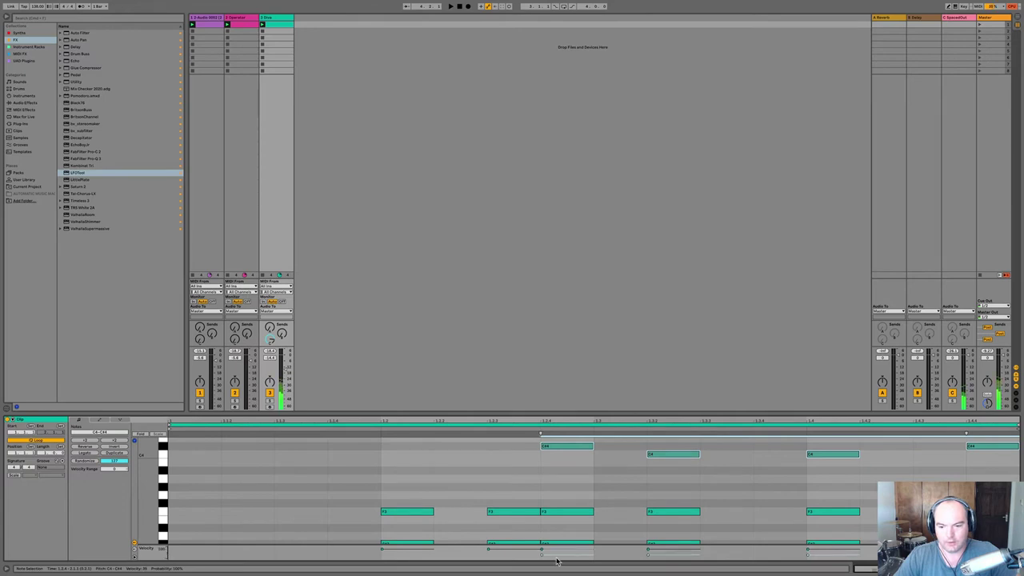
{"action": "left_click", "coordinate": [538, 485]}
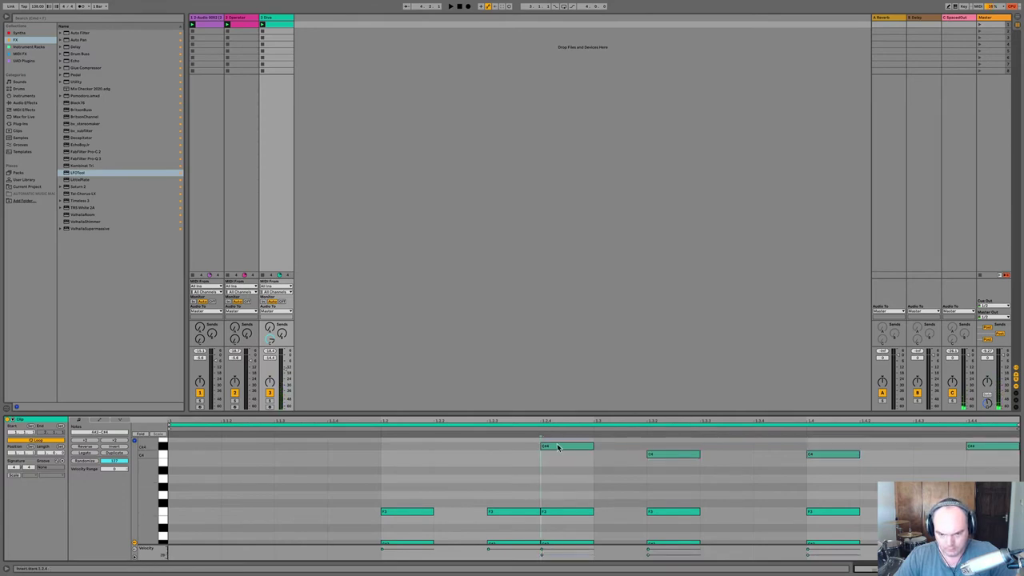
{"action": "double_click", "coordinate": [523, 450]}
{"action": "double_click", "coordinate": [523, 449]}
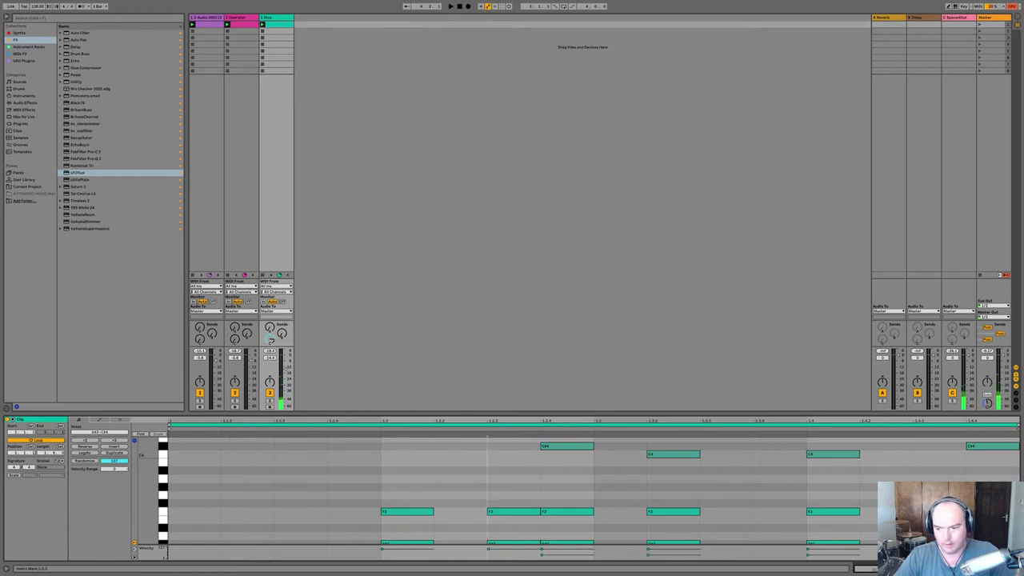
Set the velocity amount of Diva's envelope 1 to 53 during soloed playback, and restore the full mix.
{"action": "key", "text": "shift+Tab"}
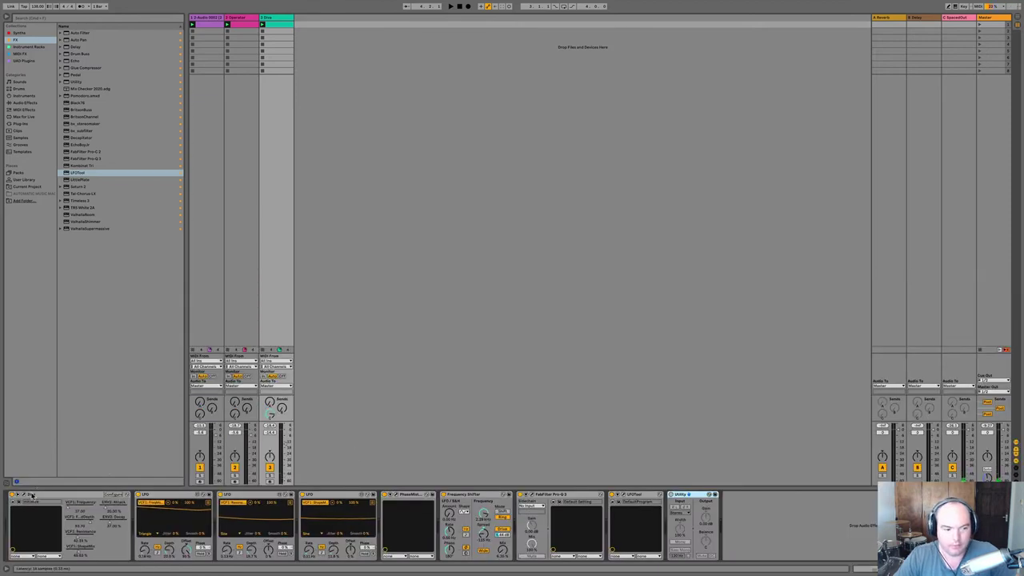
{"action": "left_click", "coordinate": [24, 497]}
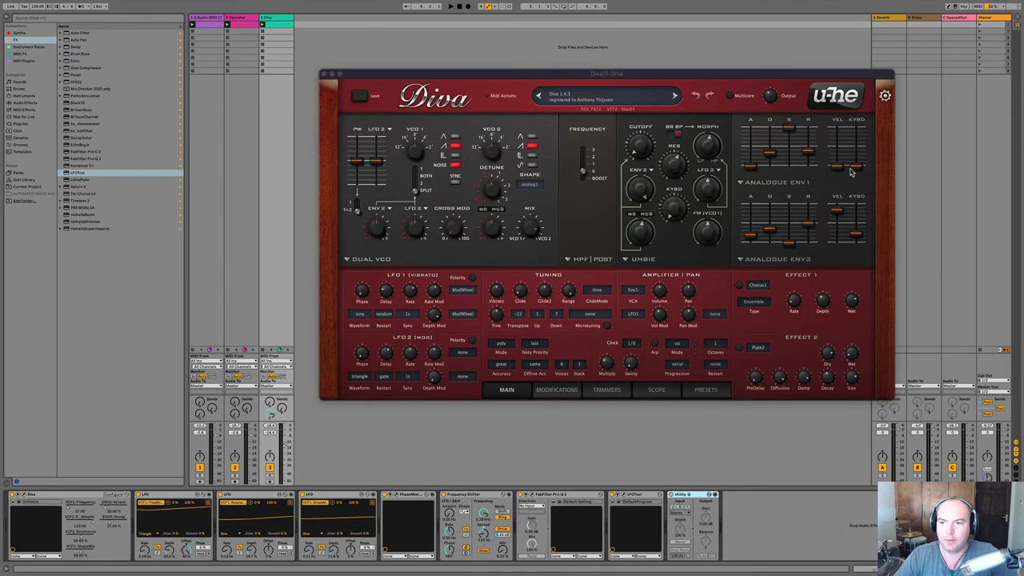
{"action": "left_click_drag", "start_coordinate": [841, 166], "coordinate": [814, 214]}
{"action": "key", "text": "space"}
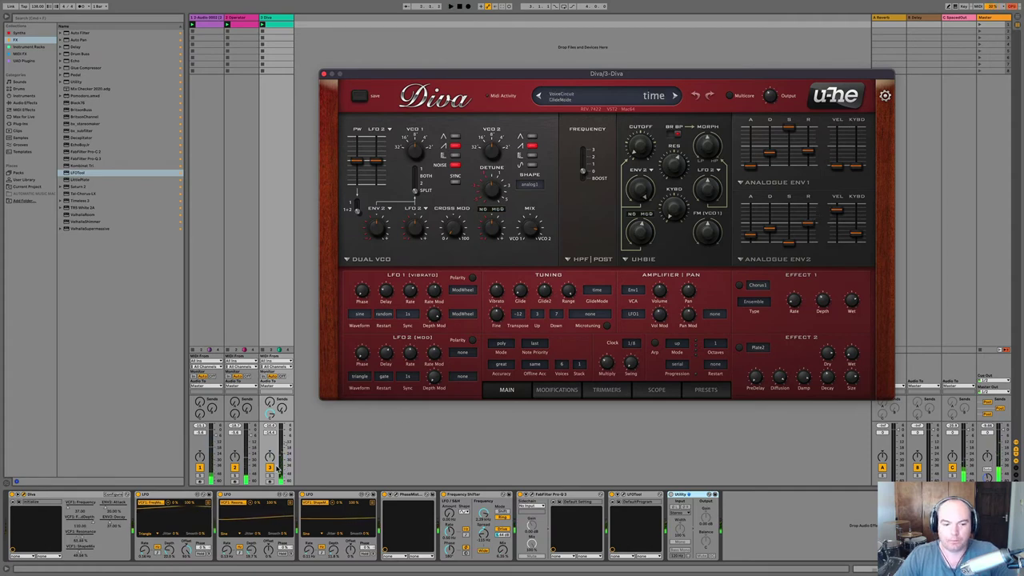
{"action": "left_click", "coordinate": [270, 478]}
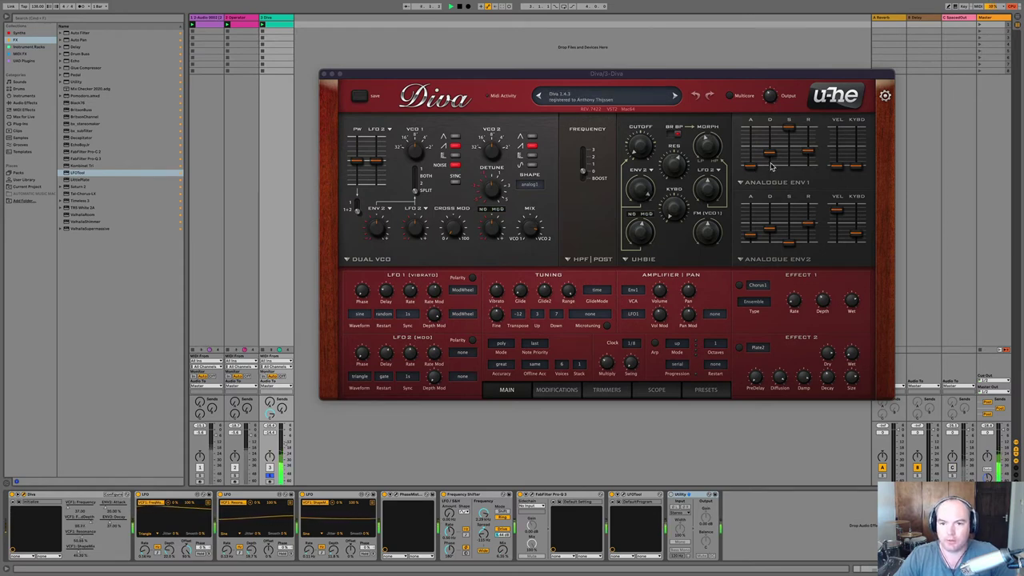
{"action": "left_click", "coordinate": [674, 206]}
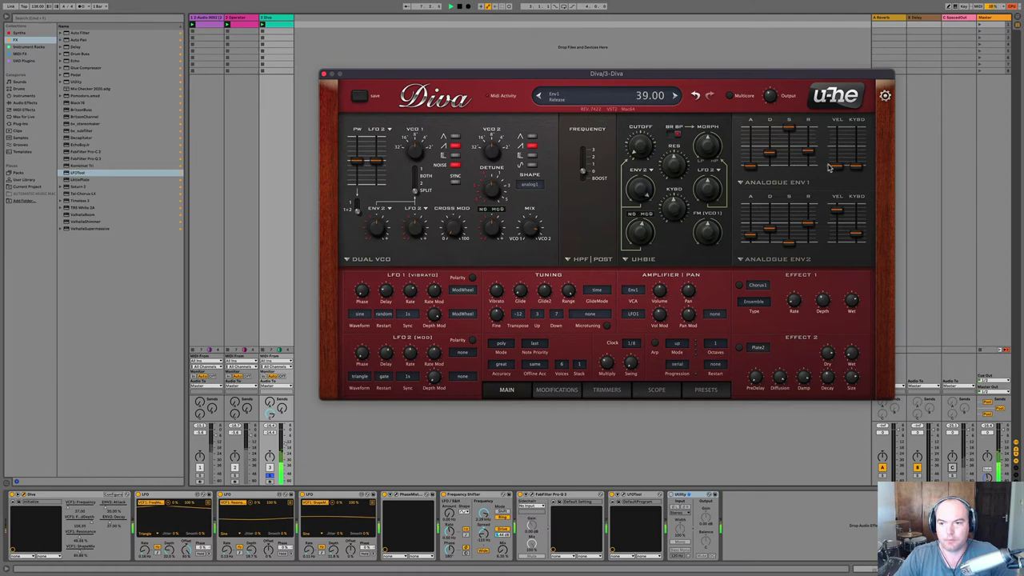
{"action": "left_click_drag", "start_coordinate": [839, 169], "coordinate": [840, 75]}
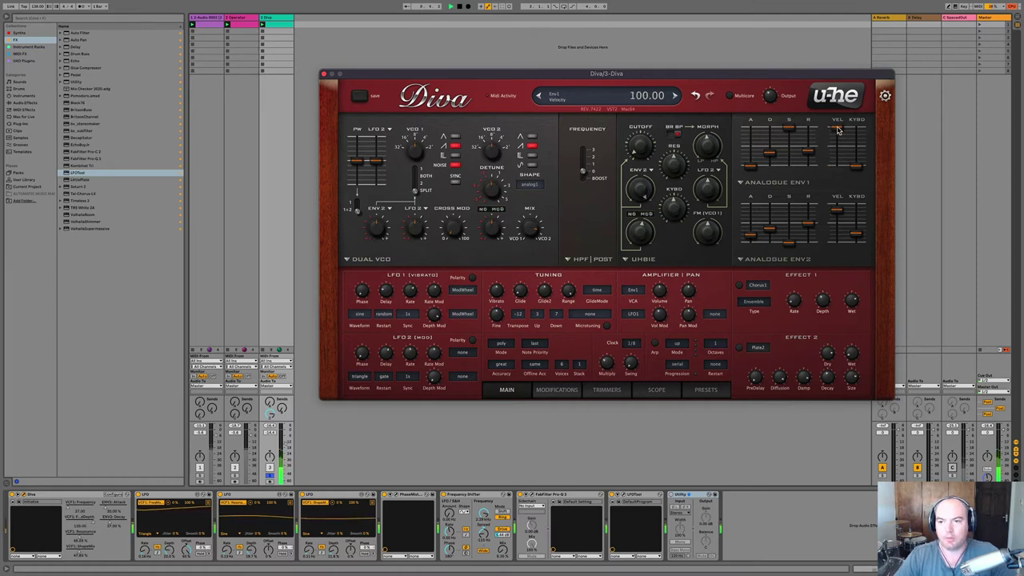
{"action": "left_click_drag", "start_coordinate": [838, 134], "coordinate": [835, 152]}
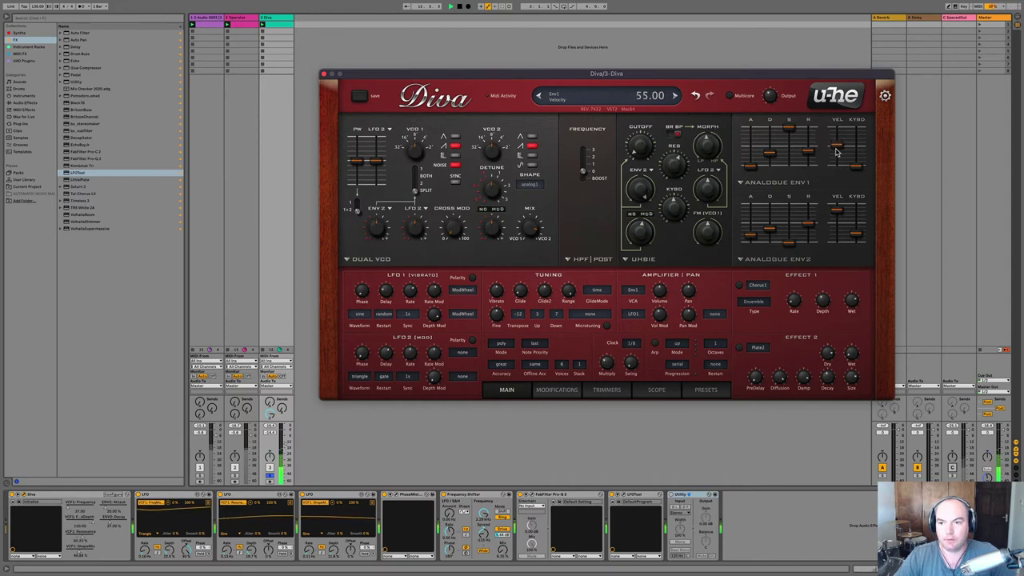
{"action": "mouse_move", "coordinate": [836, 152]}
{"action": "left_mouse_down"}
{"action": "mouse_move", "coordinate": [840, 223]}
{"action": "mouse_move", "coordinate": [834, 152]}
{"action": "left_mouse_up"}
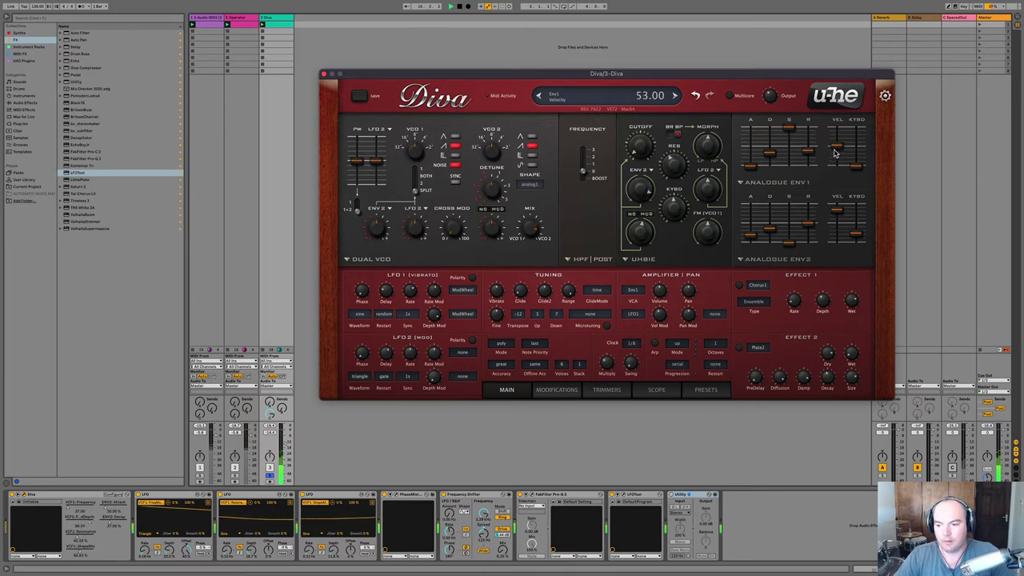
{"action": "left_click", "coordinate": [952, 469]}
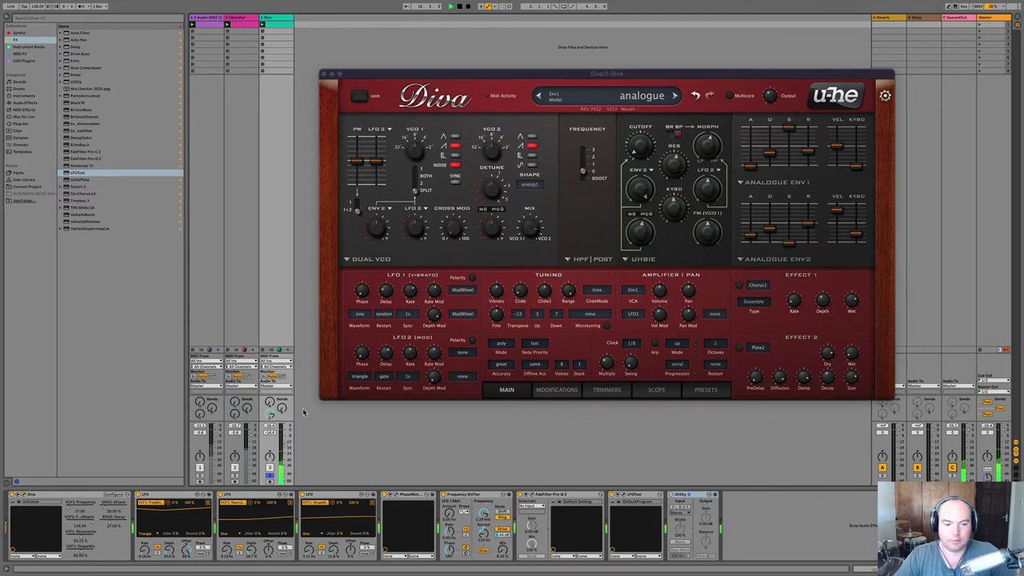
{"action": "left_click", "coordinate": [268, 476]}
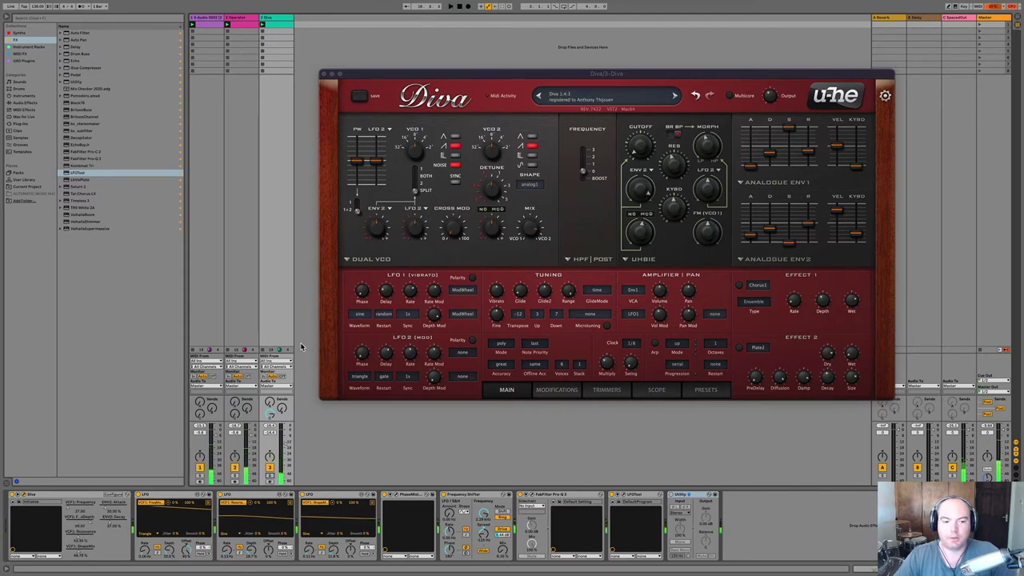
Copy the Diva track's LFOTool onto the SpacedOut return track, placing it after the SpacedOut plug-in.
{"action": "left_click", "coordinate": [638, 498]}
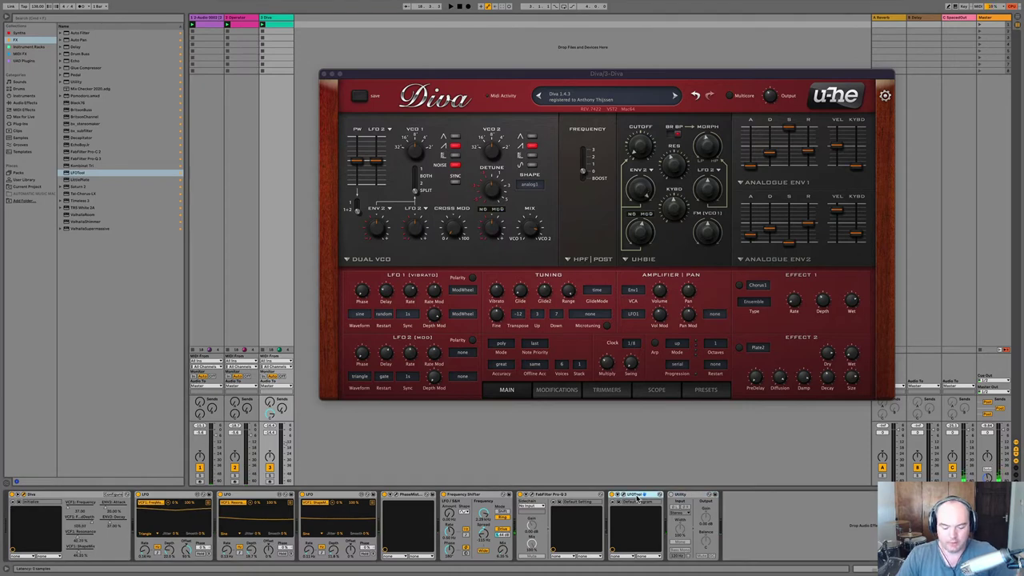
{"action": "left_click", "coordinate": [960, 119]}
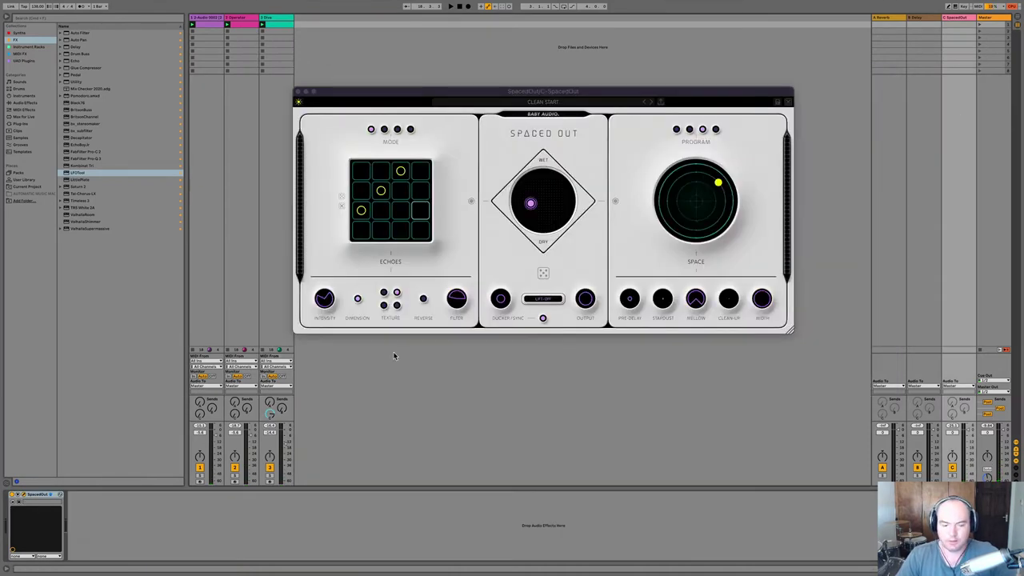
{"action": "left_click", "coordinate": [19, 495]}
{"action": "left_click", "coordinate": [20, 495]}
{"action": "left_click", "coordinate": [25, 496]}
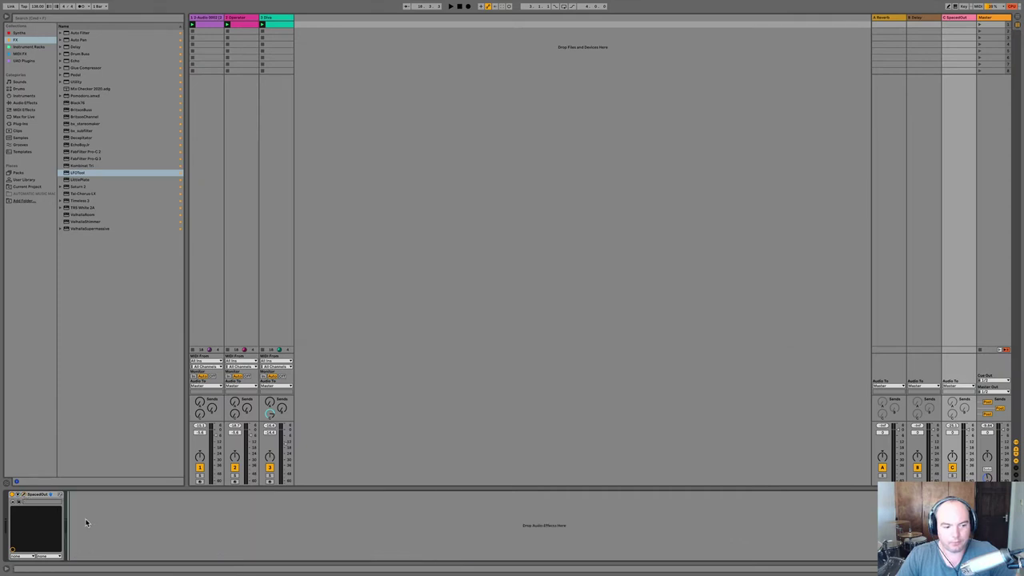
{"action": "key", "text": "Return"}
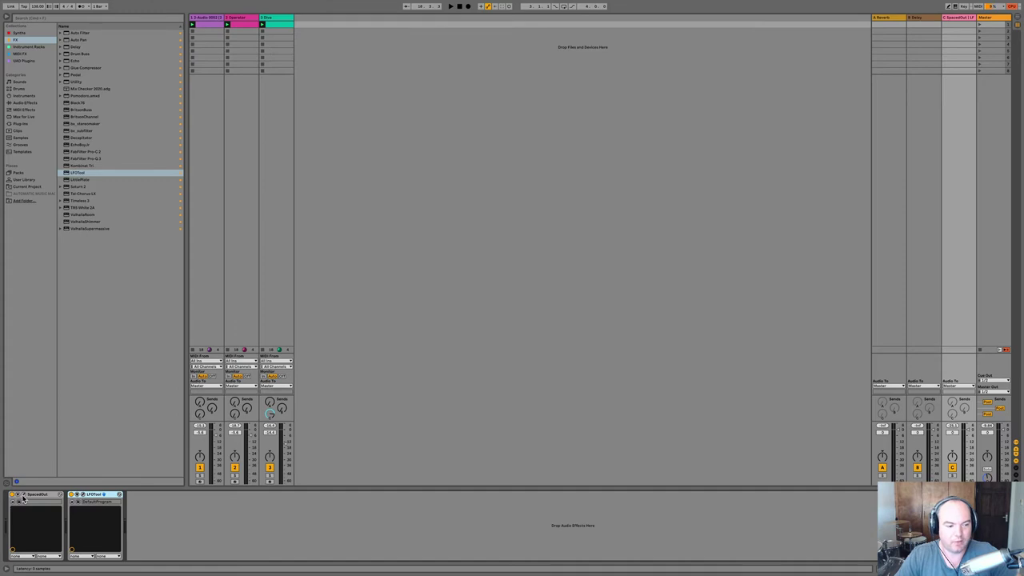
Set the volume modulation amount of the SpacedOut return's LFOTool to 33 during playback, and close its window.
{"action": "key", "text": "space"}
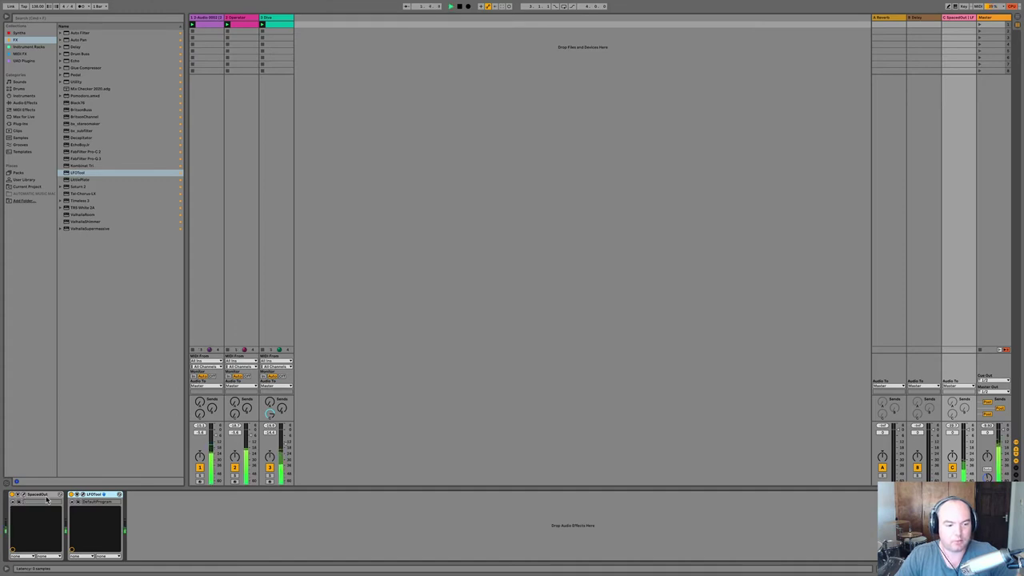
{"action": "left_click", "coordinate": [82, 495]}
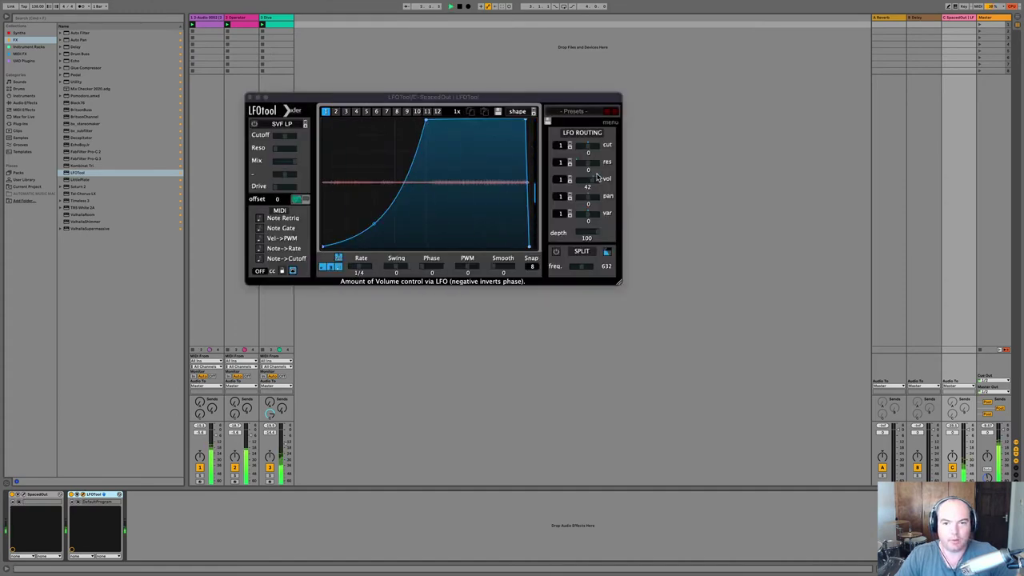
{"action": "mouse_move", "coordinate": [593, 183]}
{"action": "left_mouse_down"}
{"action": "mouse_move", "coordinate": [581, 192]}
{"action": "mouse_move", "coordinate": [600, 194]}
{"action": "left_mouse_up"}
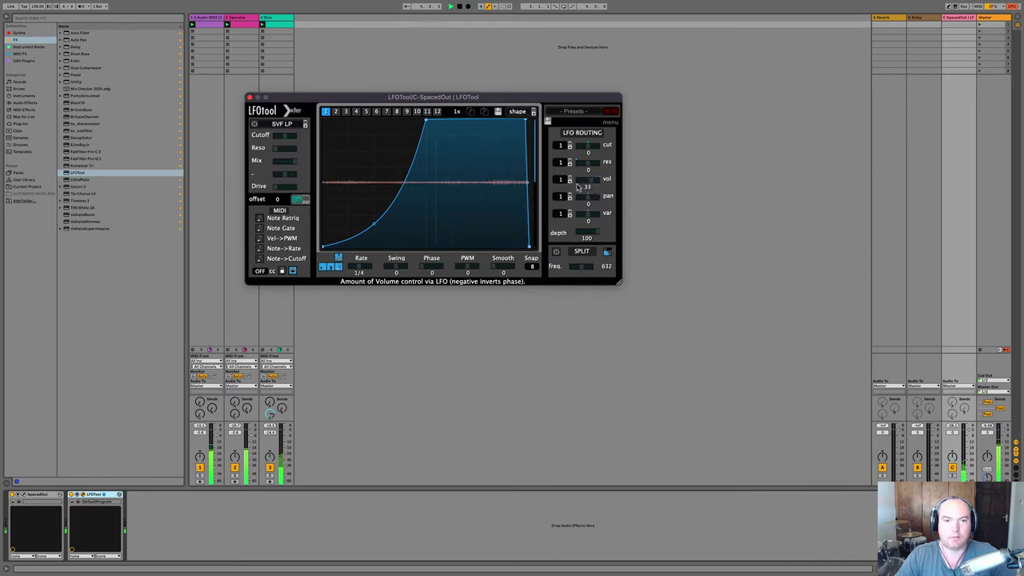
{"action": "left_click", "coordinate": [249, 97]}
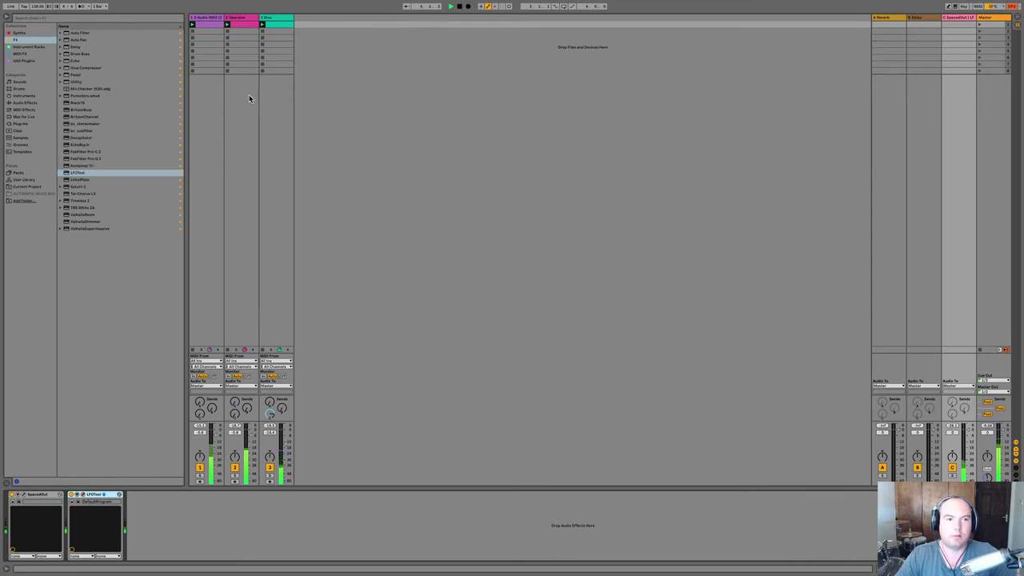
Close the Diva window and insert a new MIDI track after the Diva track.
{"action": "left_click", "coordinate": [273, 134]}
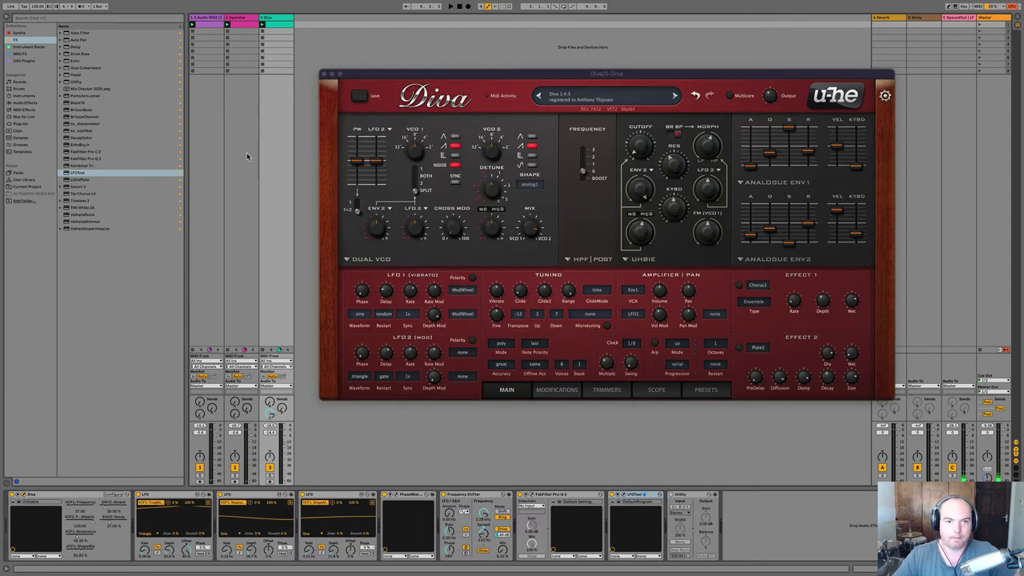
{"action": "left_click", "coordinate": [324, 74]}
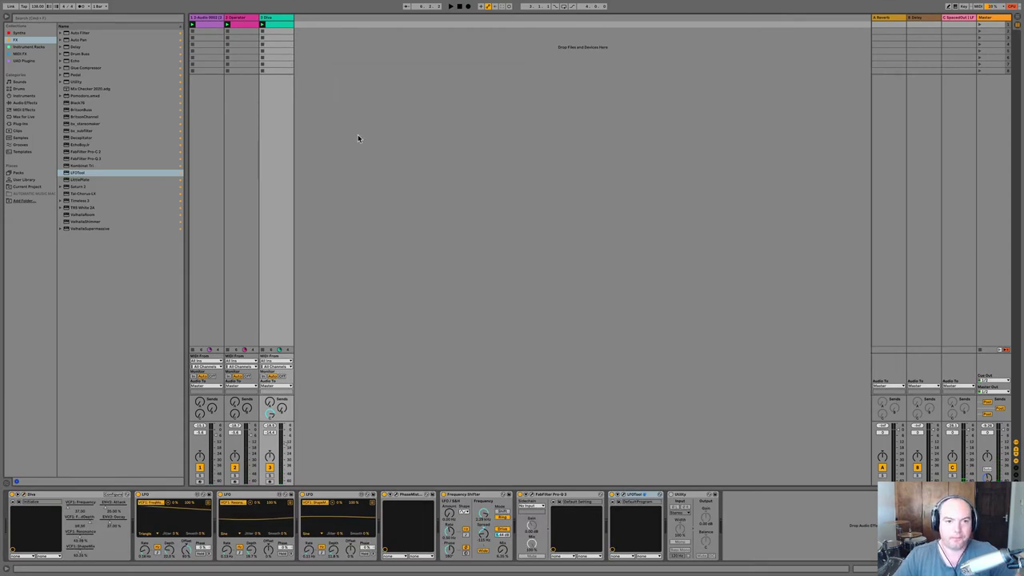
{"action": "key", "text": "ctrl+shift+t"}
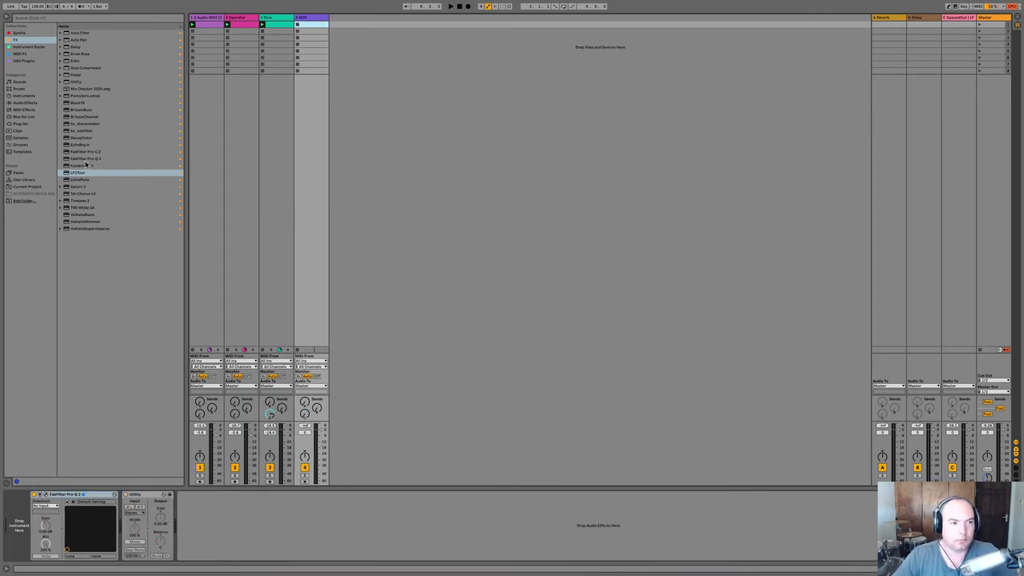
Load the Max for Live DrumSynth Shaker instrument onto the new MIDI track.
{"action": "left_click", "coordinate": [22, 117]}
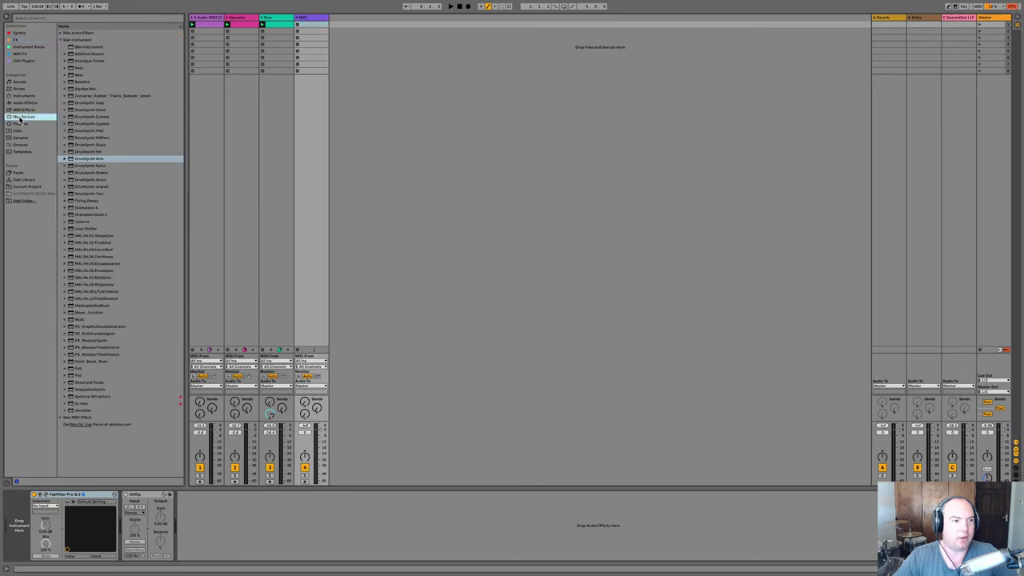
{"action": "double_click", "coordinate": [90, 173]}
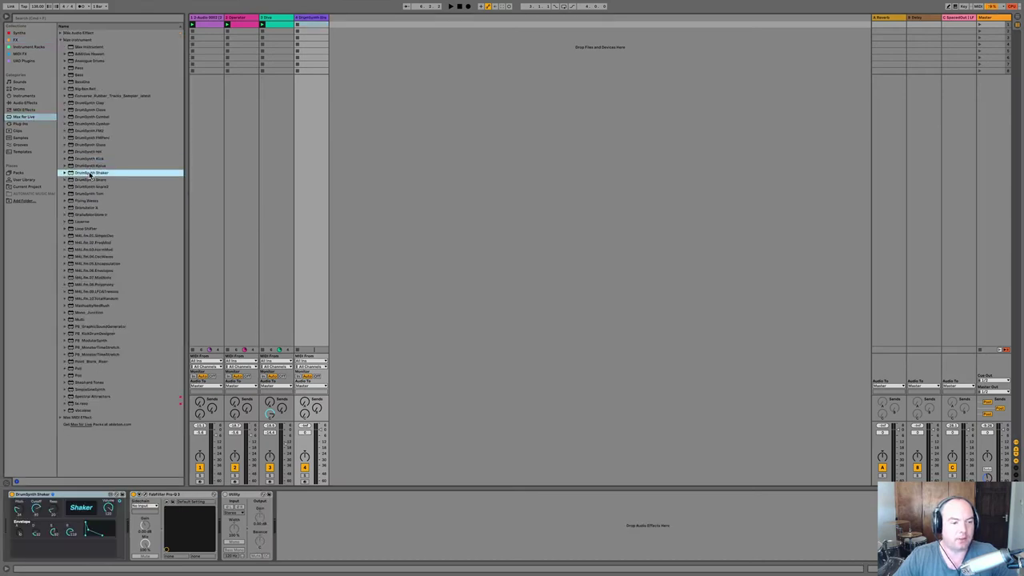
Create a one-bar MIDI clip in the shaker track's first slot and fill it with sixteenth notes on C3.
{"action": "double_click", "coordinate": [313, 26]}
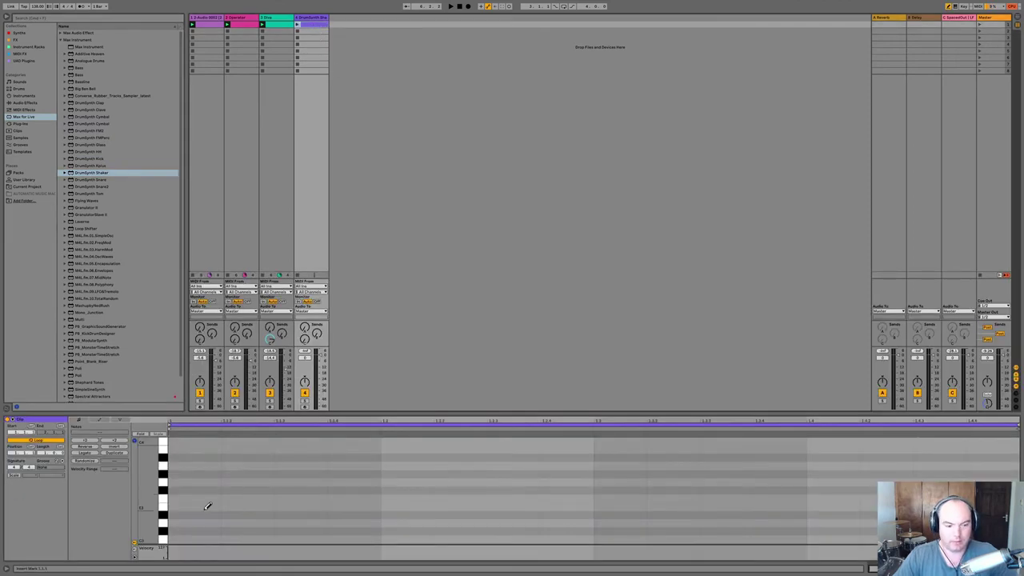
{"action": "mouse_move", "coordinate": [184, 538]}
{"action": "left_mouse_down"}
{"action": "mouse_move", "coordinate": [379, 537]}
{"action": "mouse_move", "coordinate": [93, 574]}
{"action": "left_mouse_up"}
{"action": "key", "text": "b"}
{"action": "key", "text": "ctrl+d"}
{"action": "key", "text": "ctrl+d"}
{"action": "key", "text": "ctrl+d"}
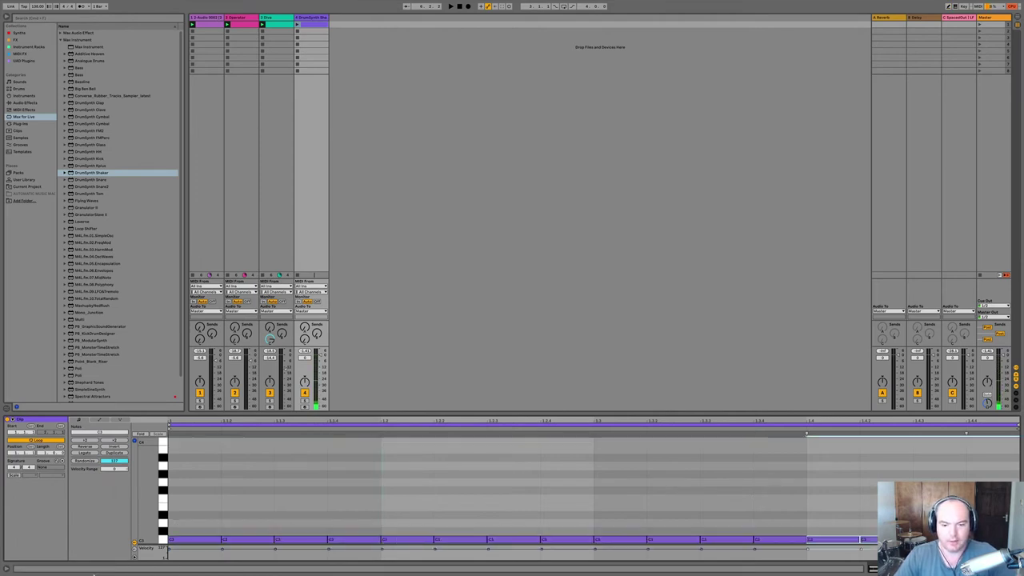
Lower the shaker track's volume and launch its clip, soloed.
{"action": "left_click", "coordinate": [322, 374]}
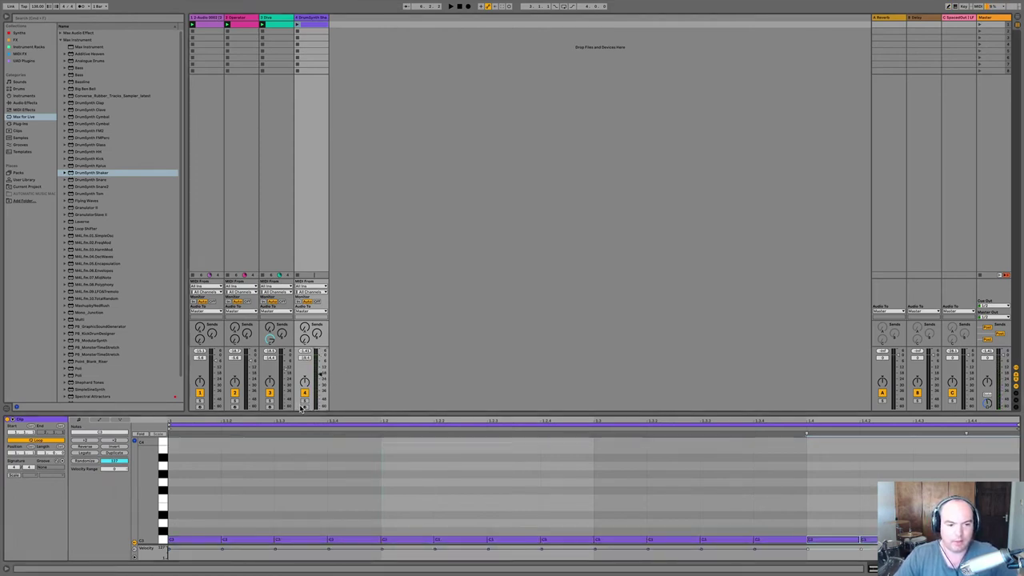
{"action": "left_click", "coordinate": [296, 25]}
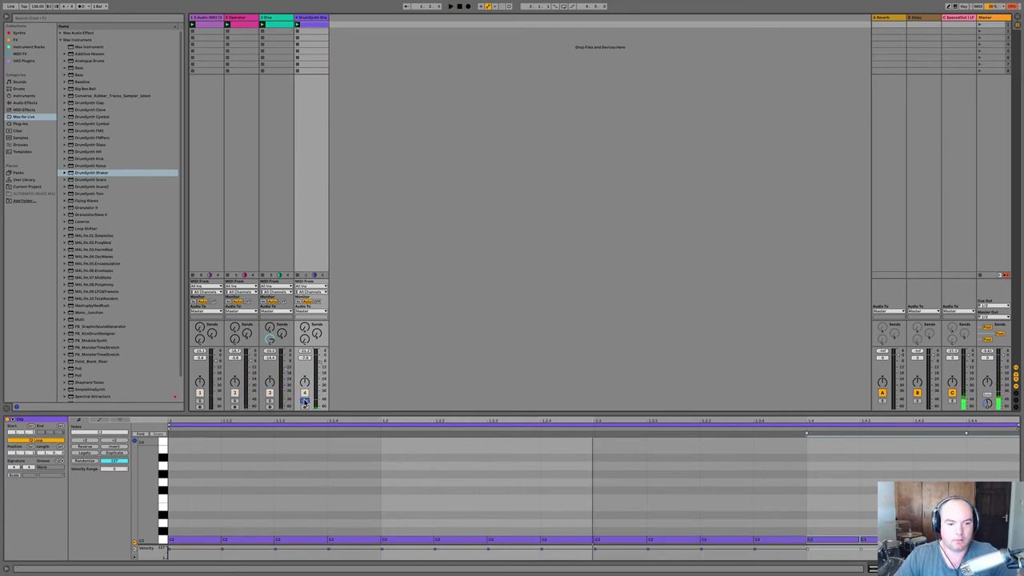
Lower the sustain of the Shaker's envelope to tighten the hits, and play the soloed track.
{"action": "key", "text": "shift+Tab"}
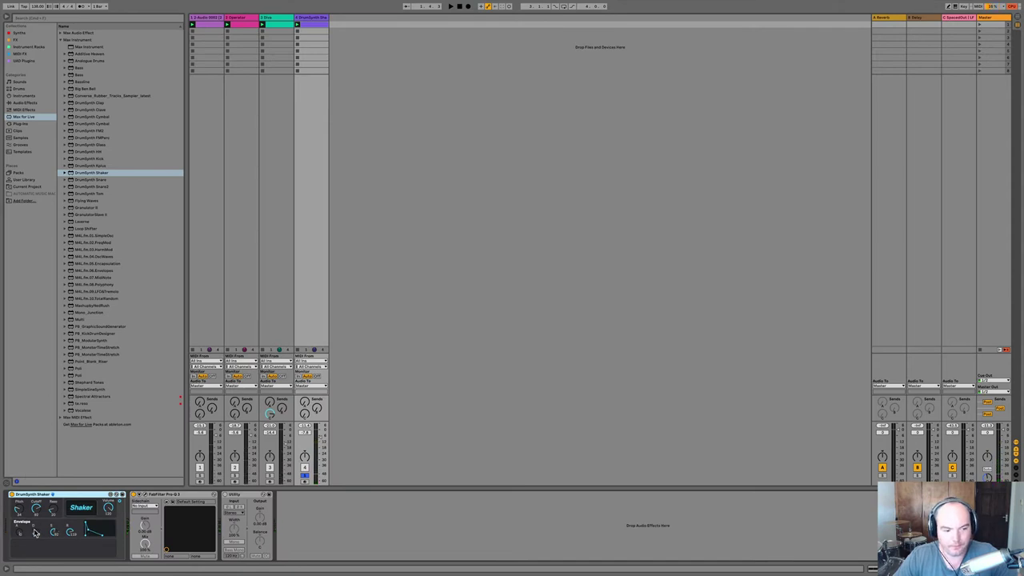
{"action": "left_click_drag", "start_coordinate": [53, 534], "coordinate": [53, 559]}
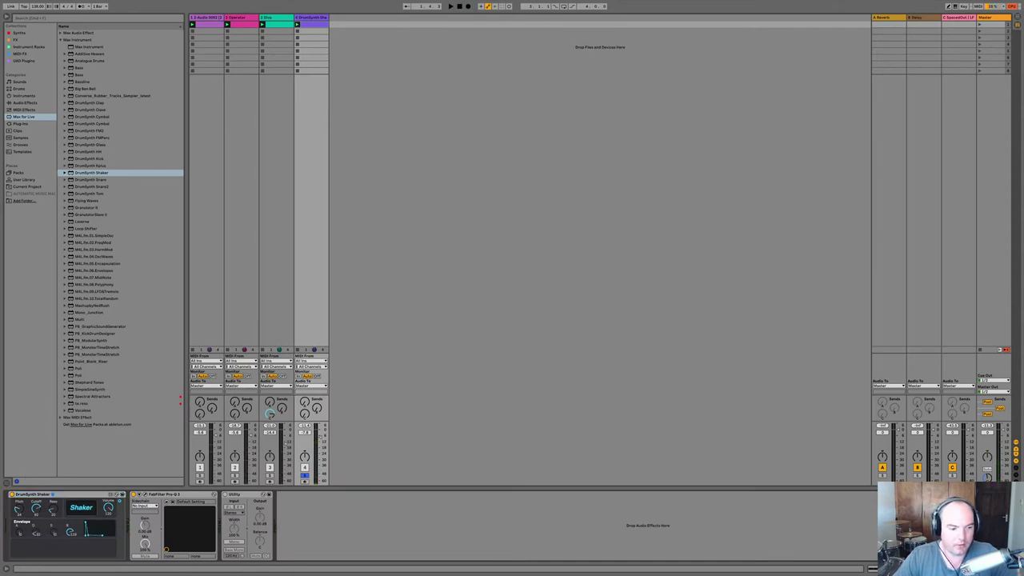
{"action": "key", "text": "space"}
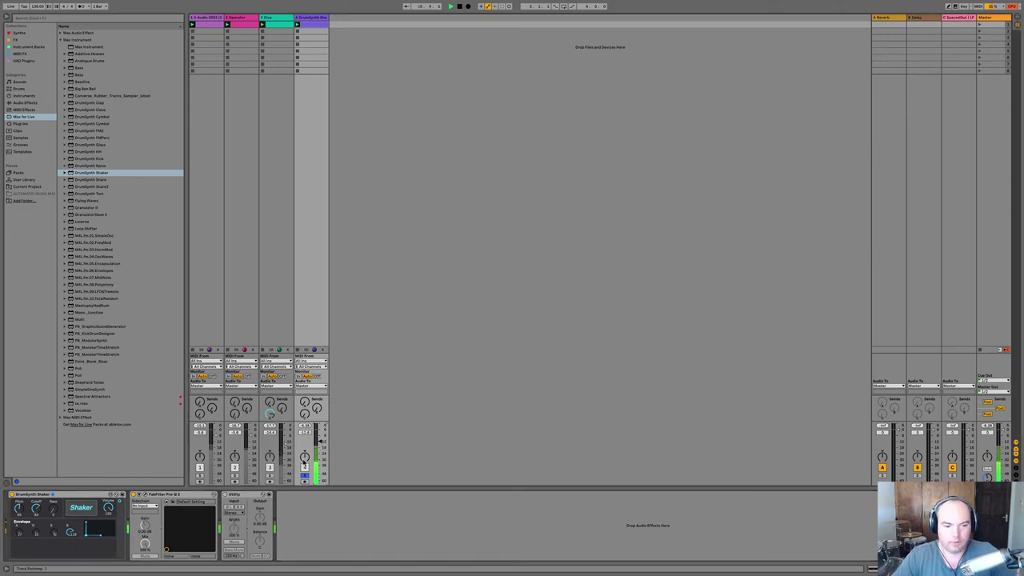
Raise the Shaker's pitch while monitoring its spectrum in FabFilter Pro-Q 3, unsolo the track and close the EQ window.
{"action": "left_click", "coordinate": [147, 498]}
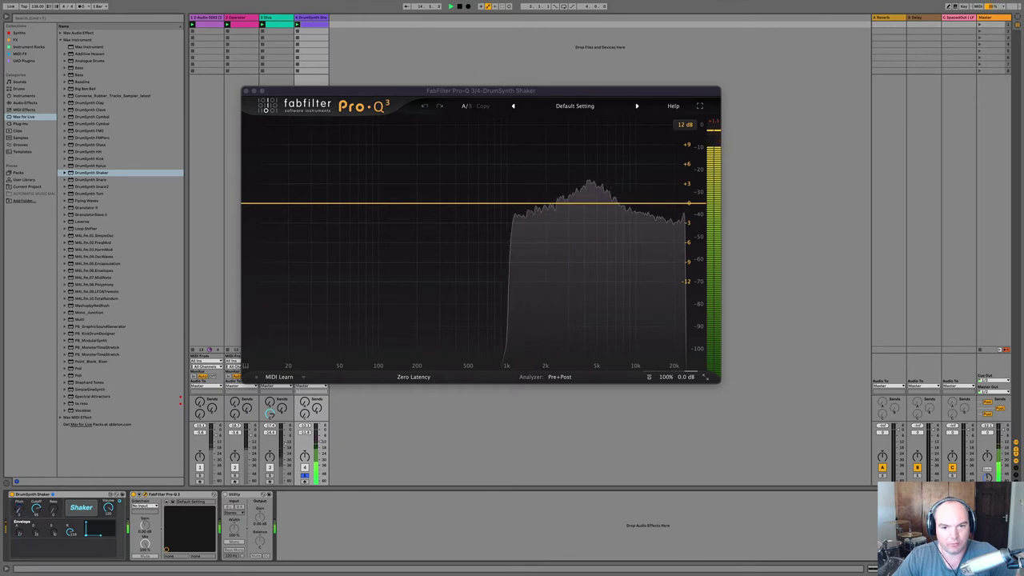
{"action": "left_click_drag", "start_coordinate": [19, 509], "coordinate": [19, 492]}
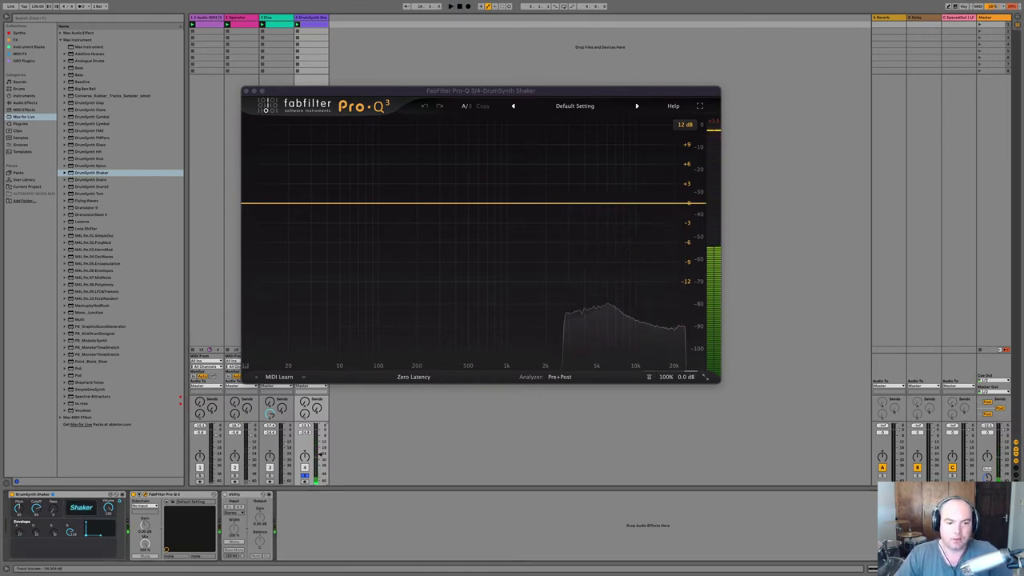
{"action": "left_click", "coordinate": [304, 477]}
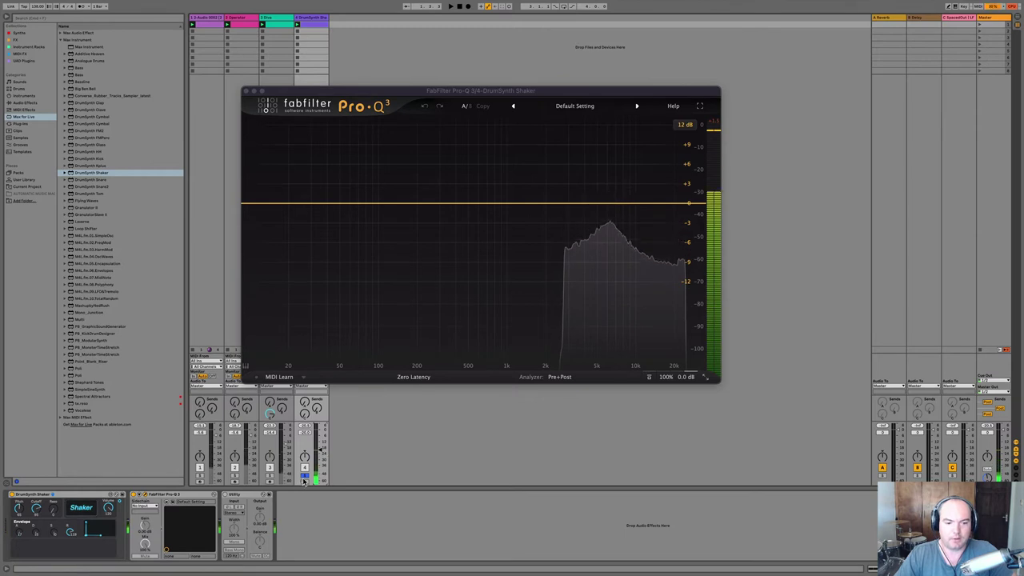
{"action": "left_click", "coordinate": [247, 92]}
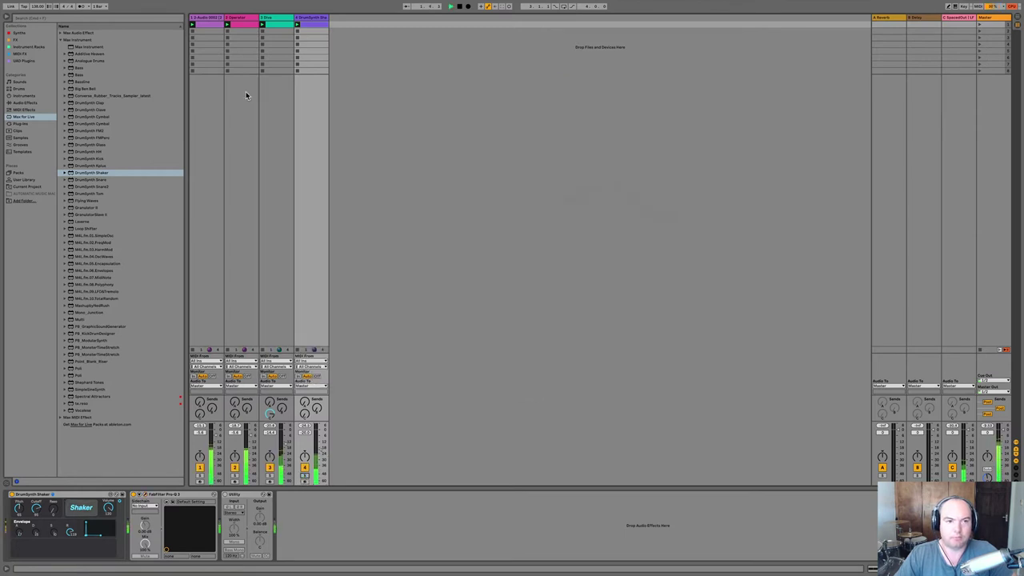
Compare the shaker soloed and within the full mix during playback.
{"action": "key", "text": "space"}
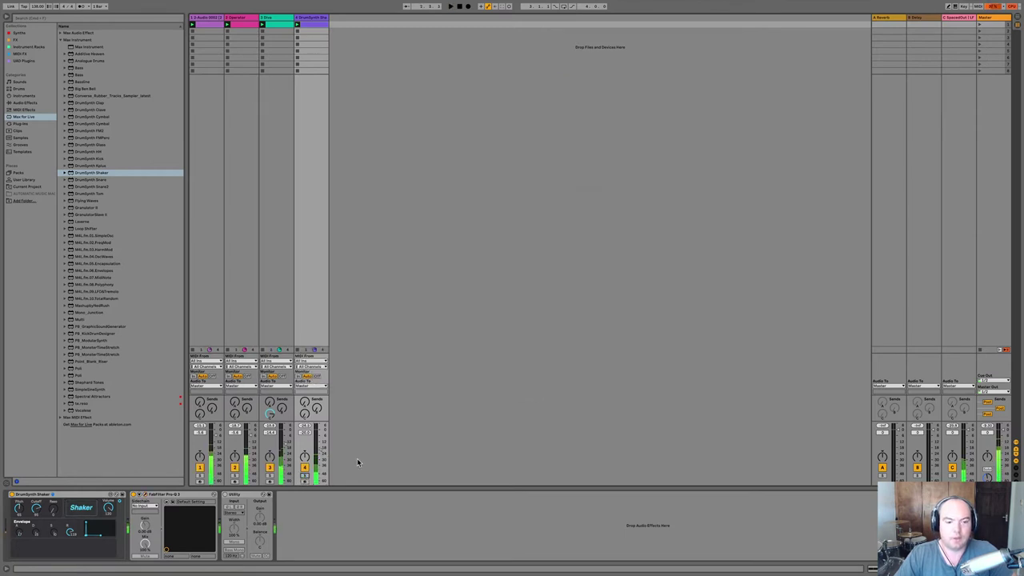
{"action": "left_click", "coordinate": [304, 477]}
{"action": "key", "text": "space"}
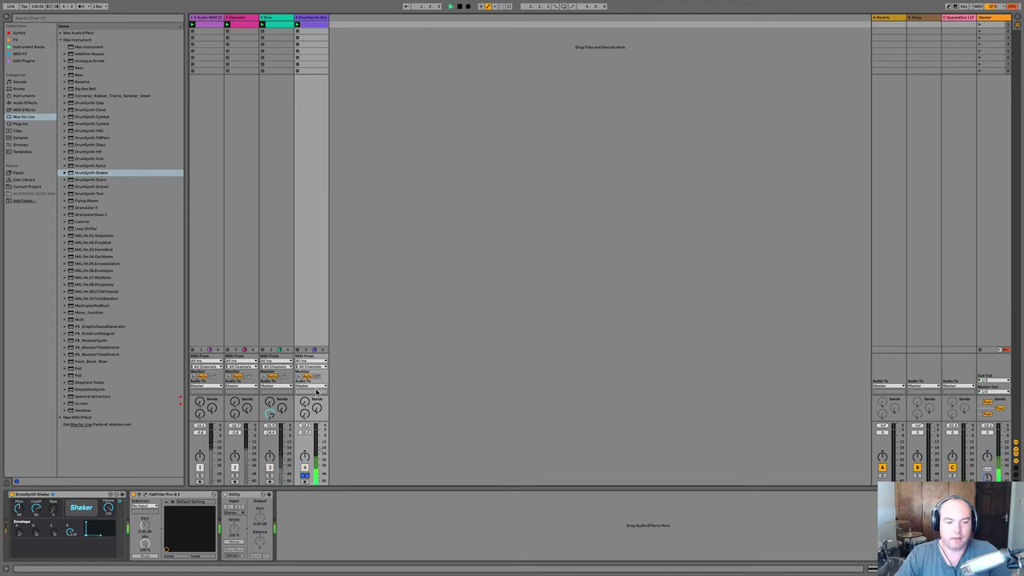
{"action": "key", "text": "space"}
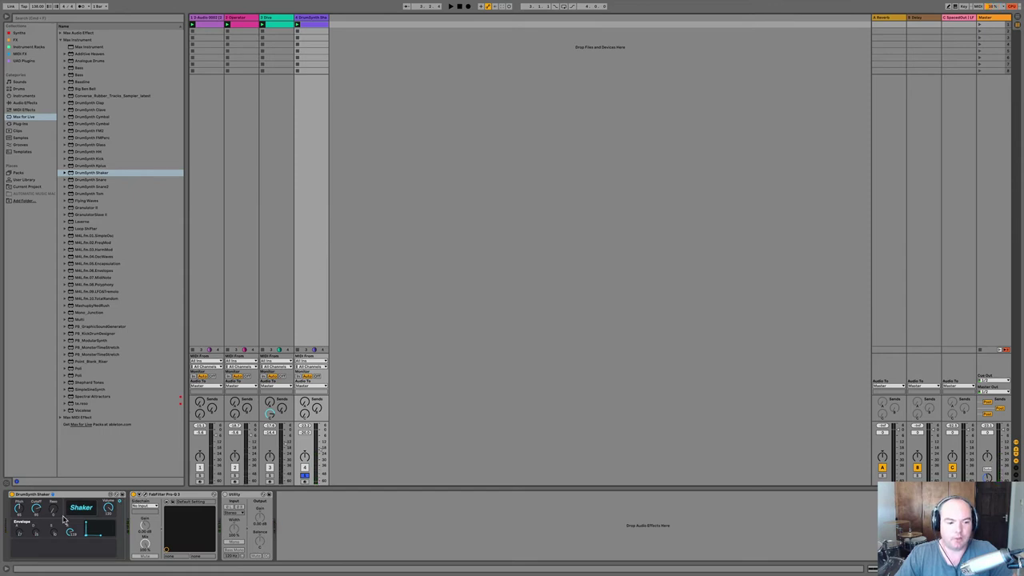
{"action": "key", "text": "space"}
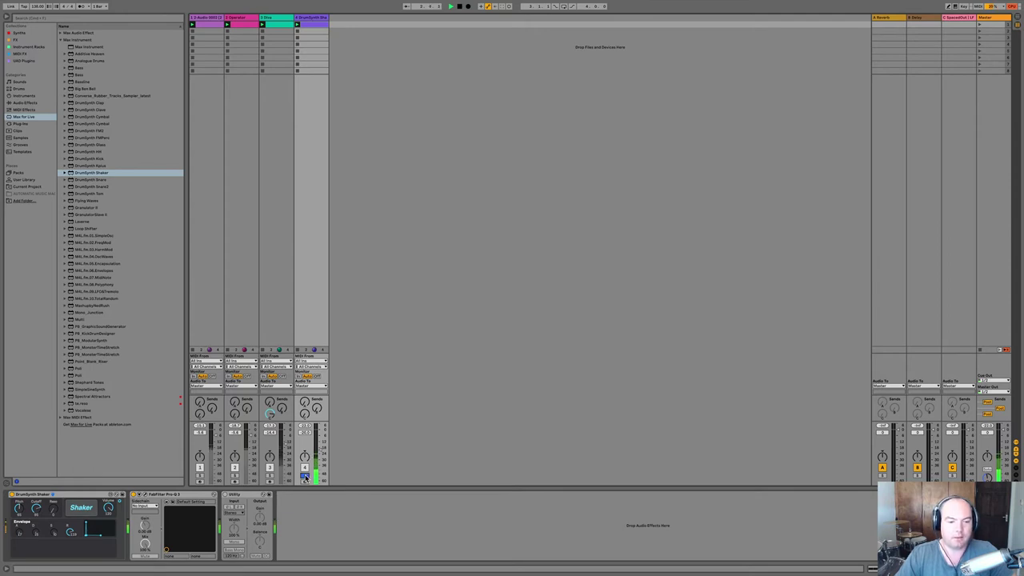
{"action": "left_click", "coordinate": [305, 476]}
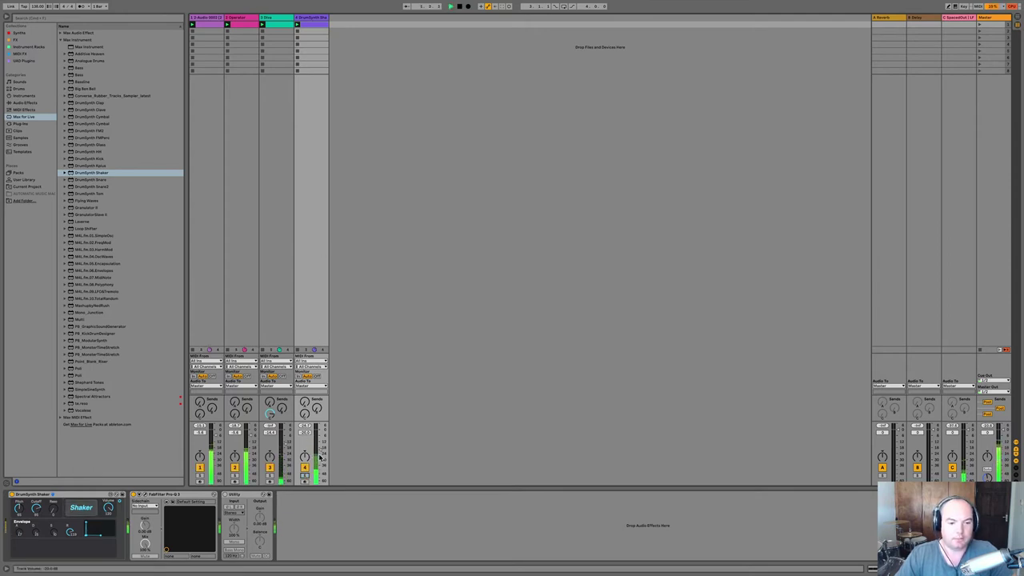
Group the DrumSynth Shaker into an Instrument Rack, show its chain list and select the shaker chain.
{"action": "left_click", "coordinate": [78, 495]}
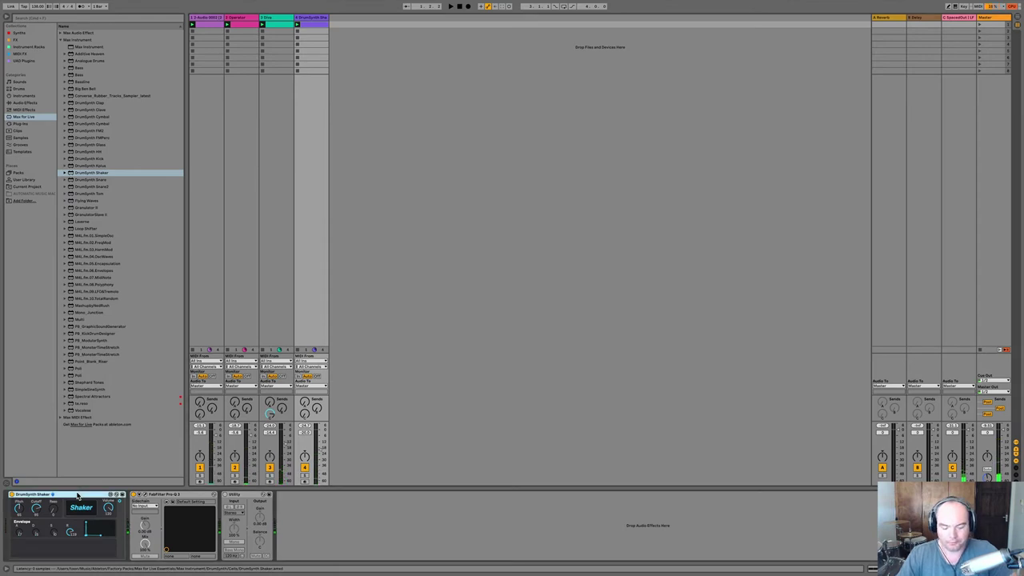
{"action": "key", "text": "super+g"}
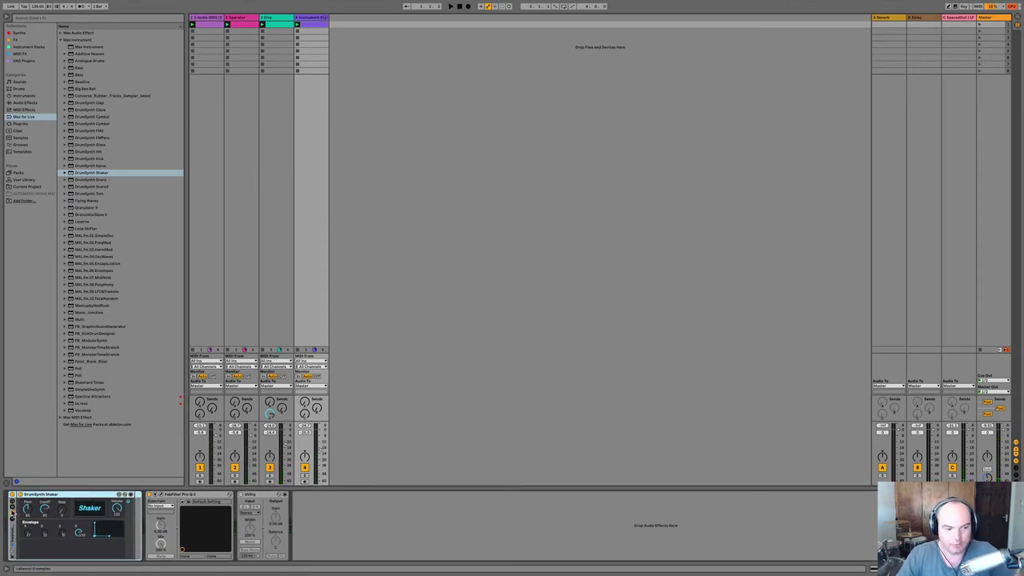
{"action": "left_click", "coordinate": [11, 518]}
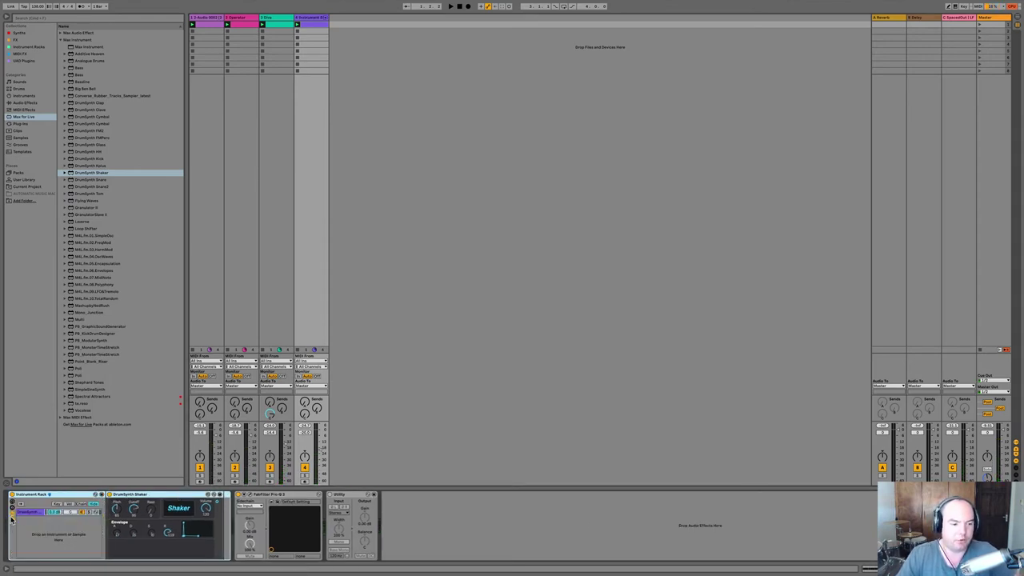
{"action": "left_click", "coordinate": [28, 516]}
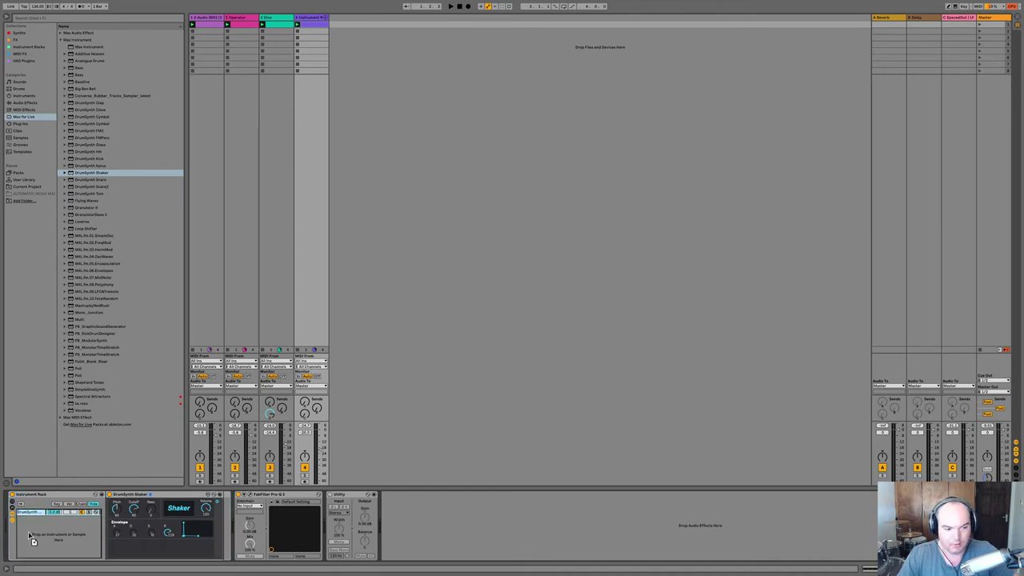
Duplicate the shaker chain in the rack and pan the two chains to opposite sides.
{"action": "key", "text": "super+d"}
{"action": "left_click", "coordinate": [69, 513]}
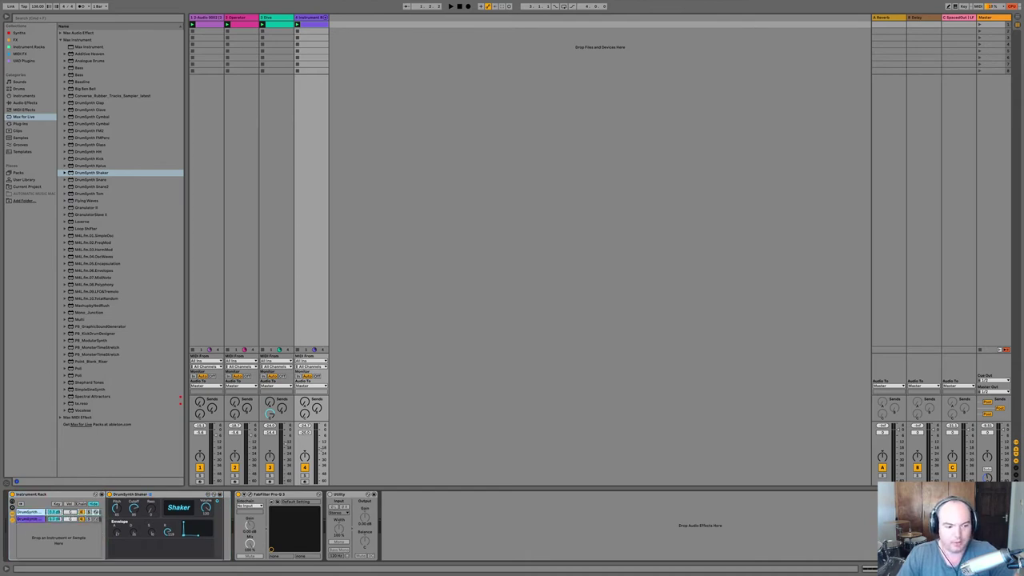
{"action": "left_click", "coordinate": [70, 519]}
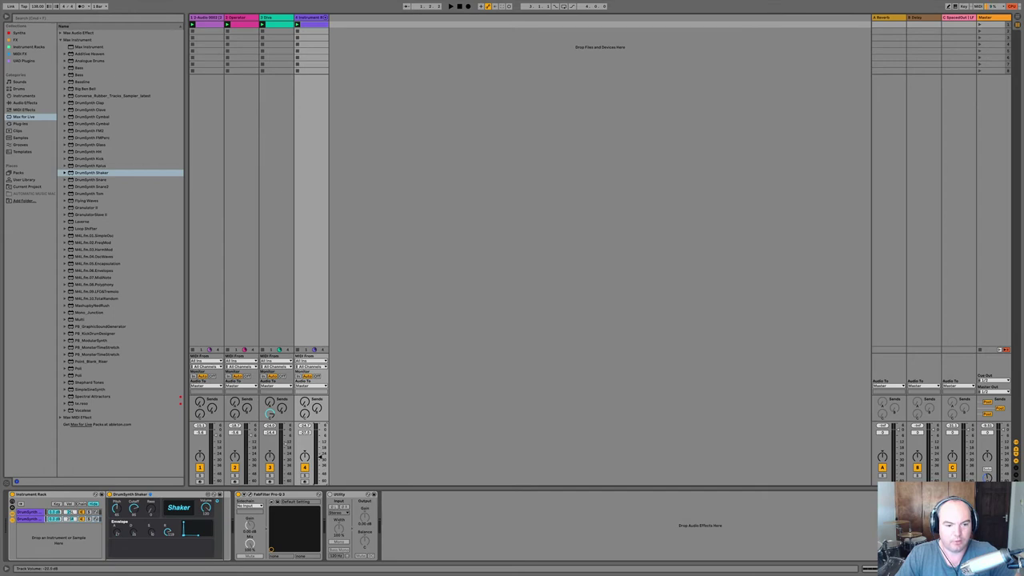
Audition the layered shakers soloed and compare the device settings of the rack's two chains.
{"action": "key", "text": "space"}
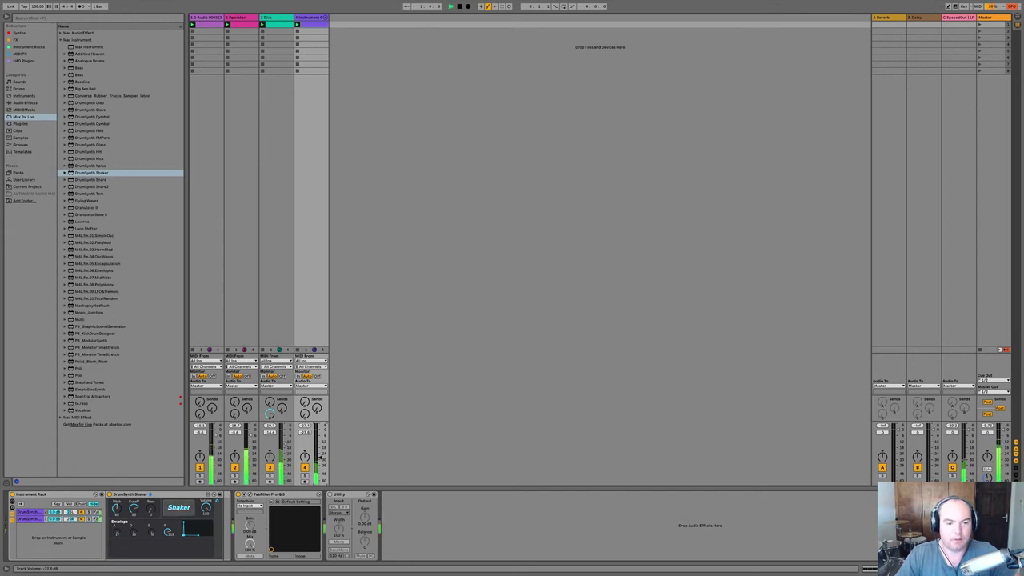
{"action": "left_click", "coordinate": [304, 476]}
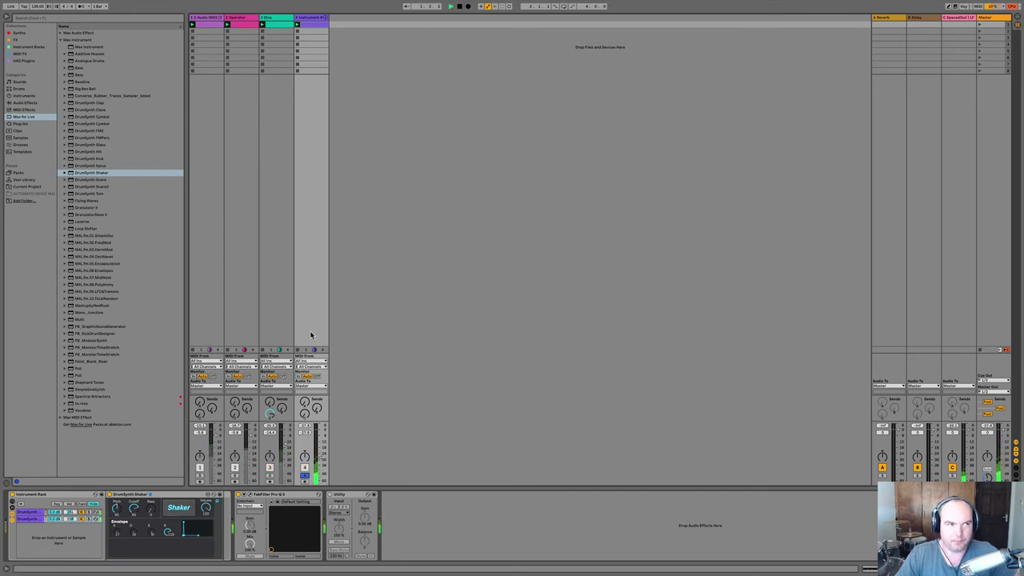
{"action": "left_click", "coordinate": [28, 520]}
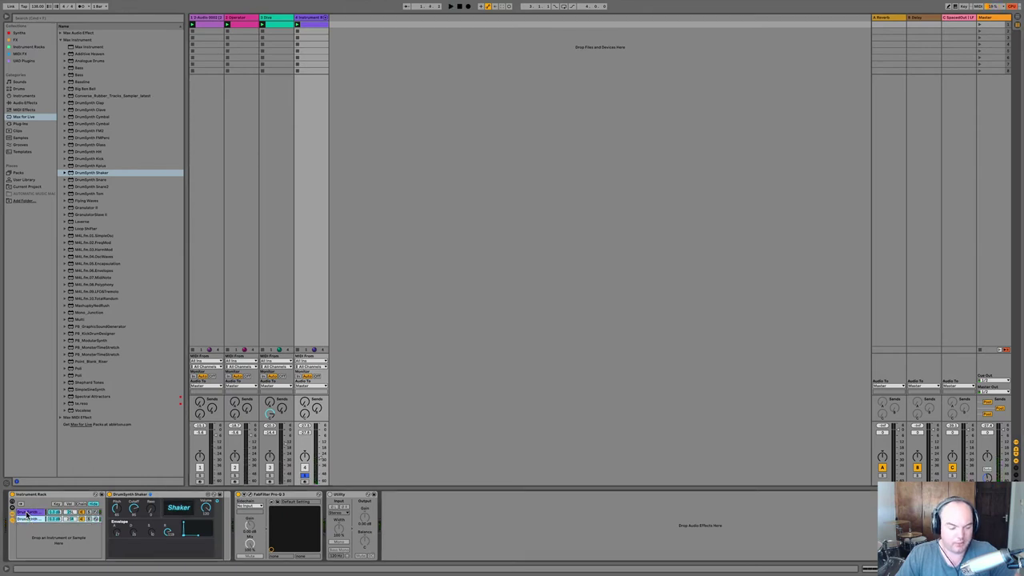
{"action": "left_click", "coordinate": [27, 513]}
{"action": "left_click", "coordinate": [28, 519]}
{"action": "left_click", "coordinate": [26, 512]}
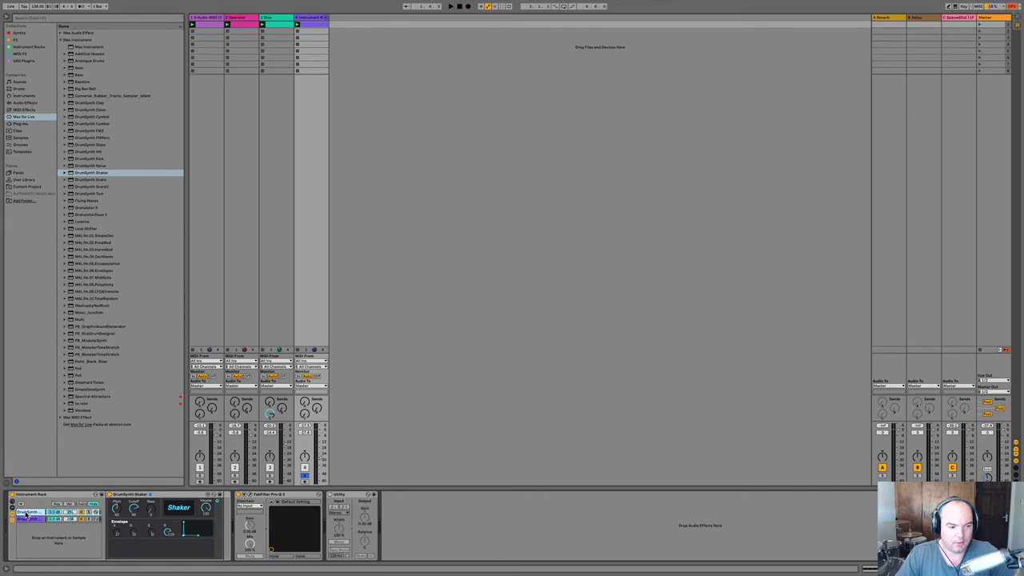
{"action": "left_click", "coordinate": [26, 519]}
{"action": "left_click", "coordinate": [26, 513]}
{"action": "left_click", "coordinate": [26, 519]}
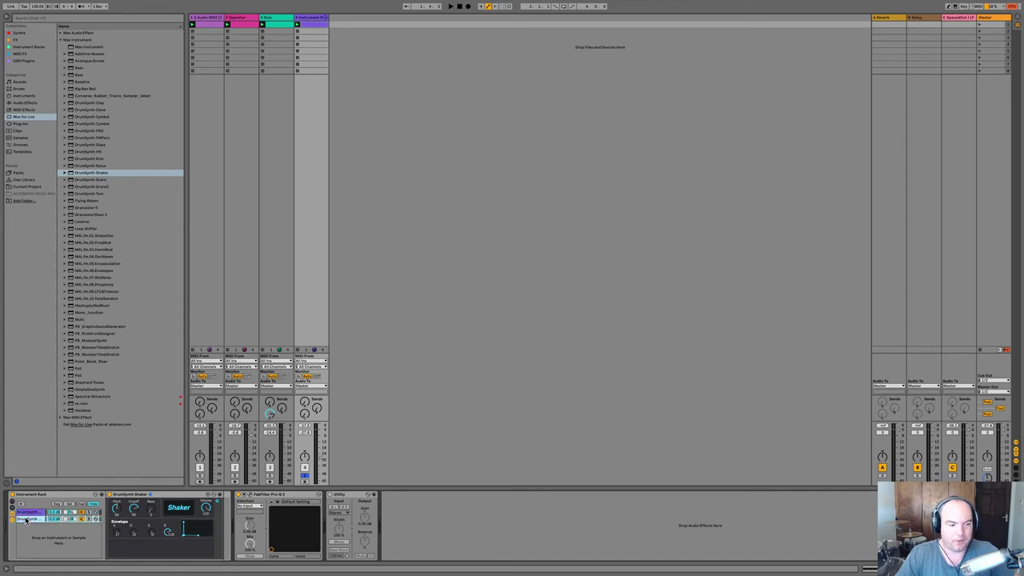
{"action": "left_click", "coordinate": [26, 519]}
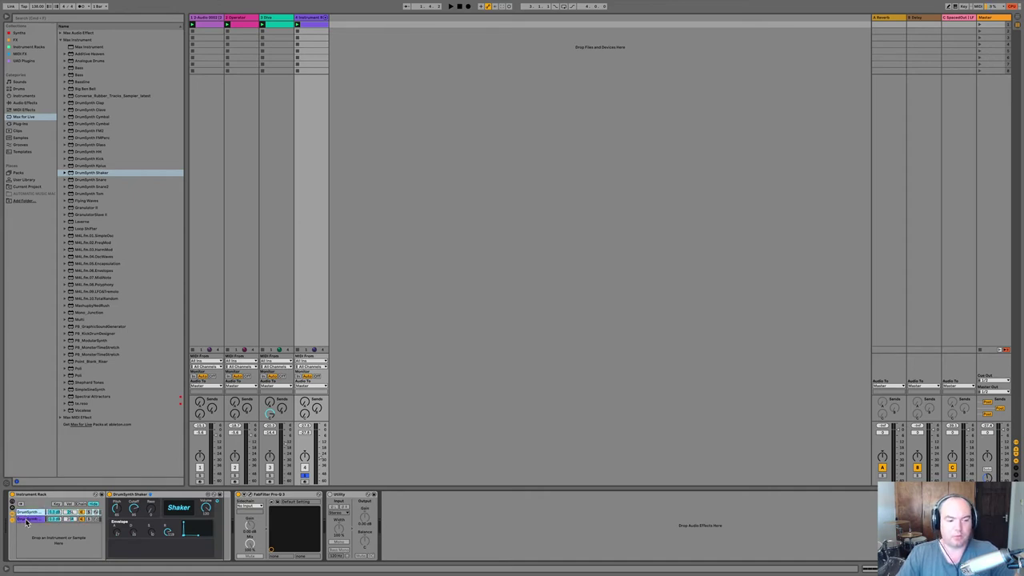
{"action": "left_click", "coordinate": [26, 519]}
{"action": "left_click", "coordinate": [26, 518]}
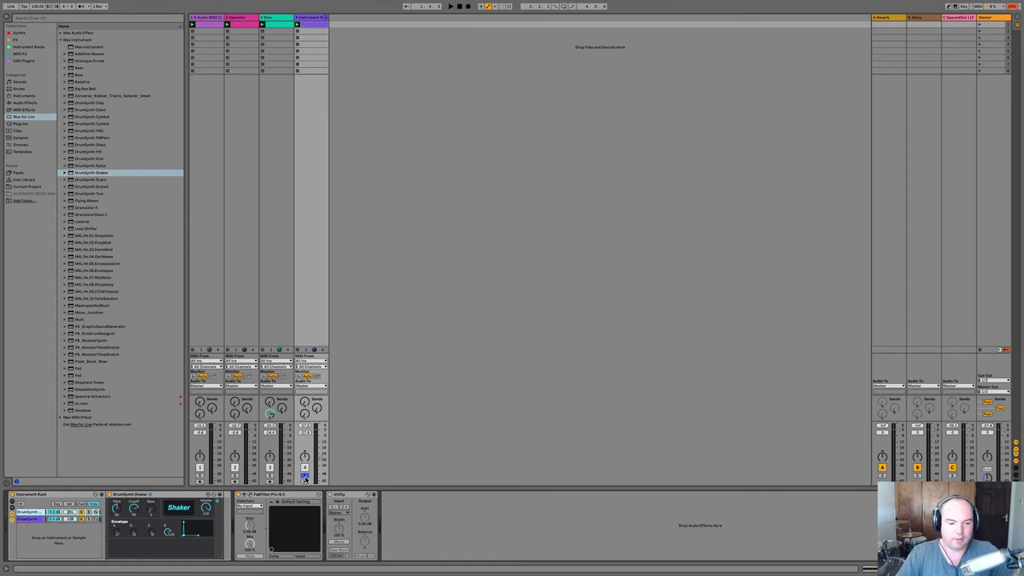
Lower the shaker track's volume against the full mix during playback, and insert a new MIDI track after it.
{"action": "key", "text": "space"}
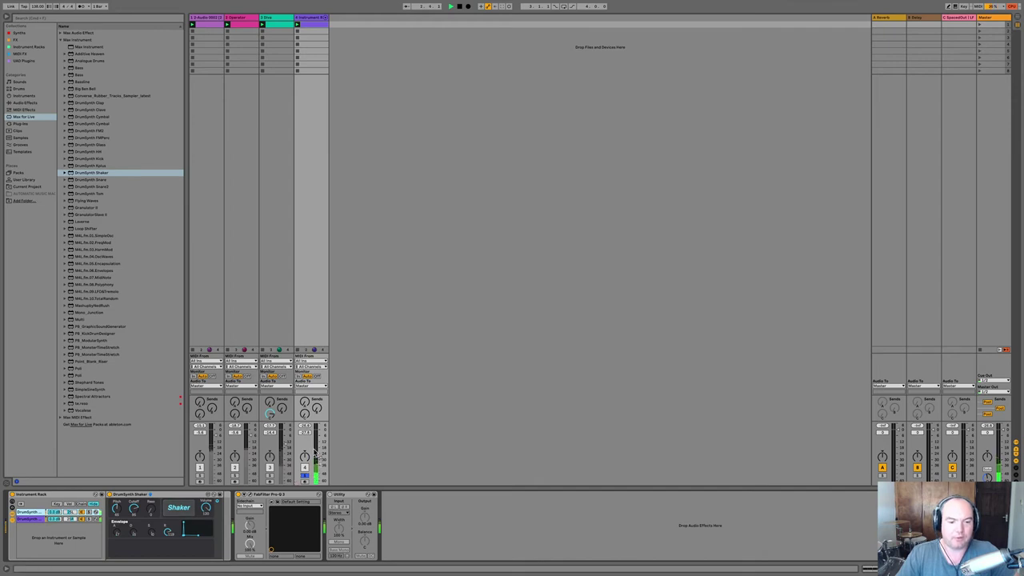
{"action": "left_click", "coordinate": [306, 478]}
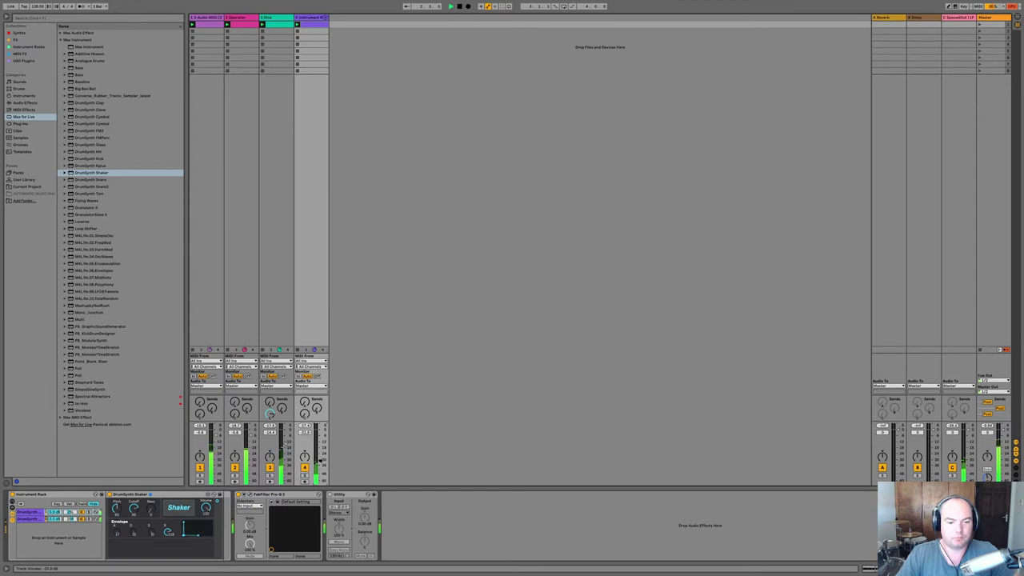
{"action": "key", "text": "space"}
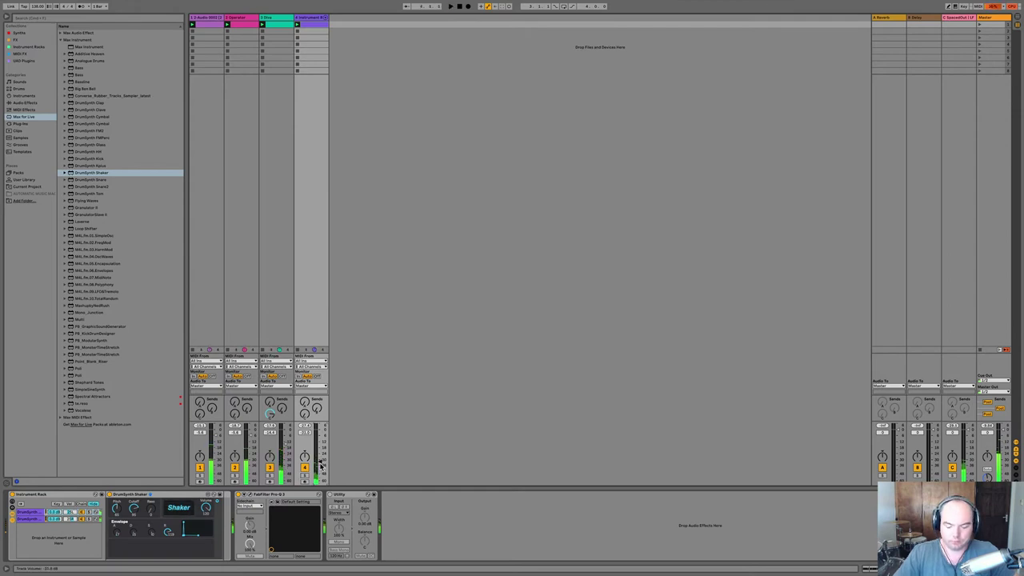
{"action": "key", "text": "ctrl+shift+t"}
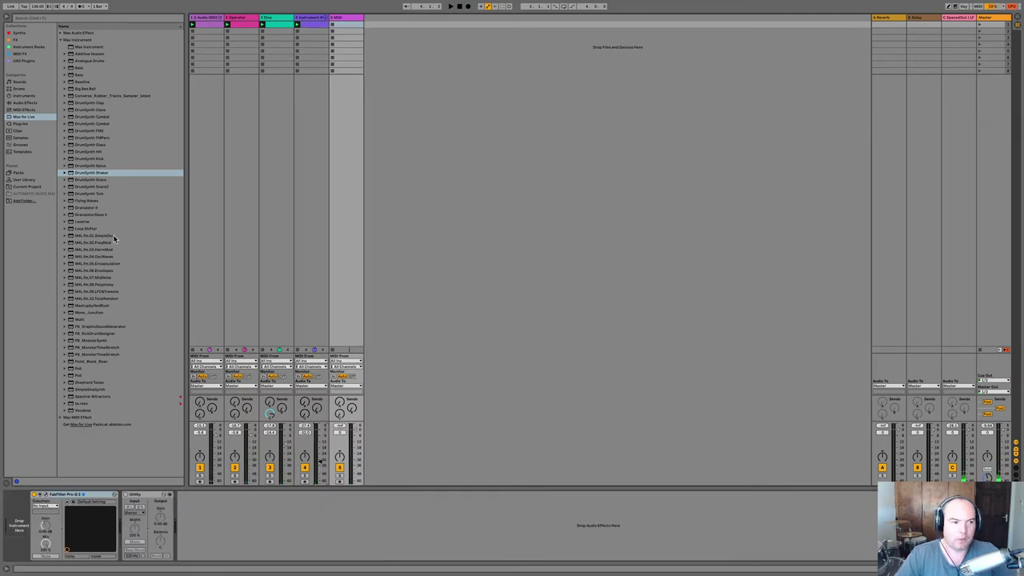
Load DrumSynth HH onto the new MIDI track and create a clip with off-beat C3 notes in its first slot.
{"action": "double_click", "coordinate": [90, 152]}
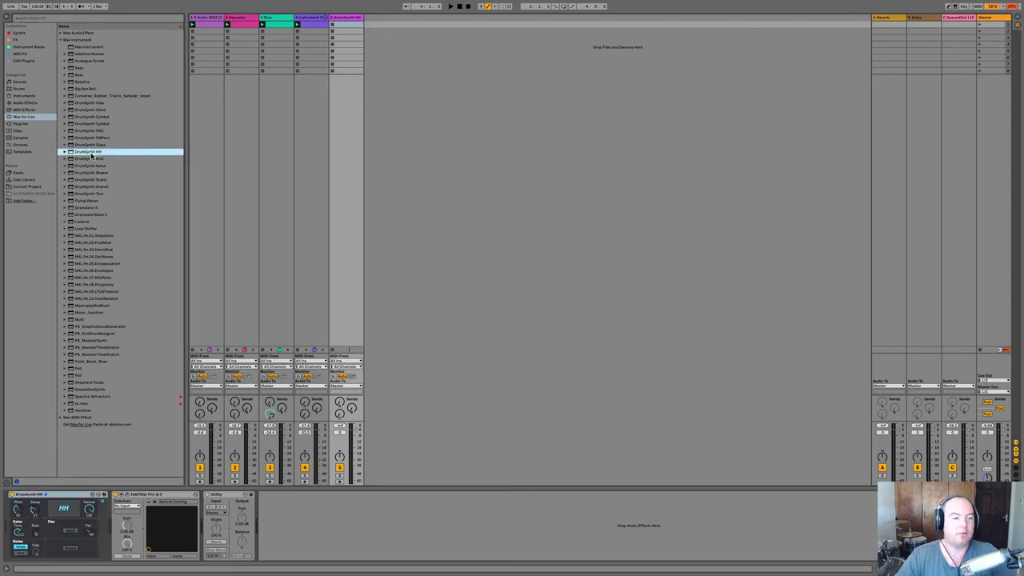
{"action": "double_click", "coordinate": [355, 30]}
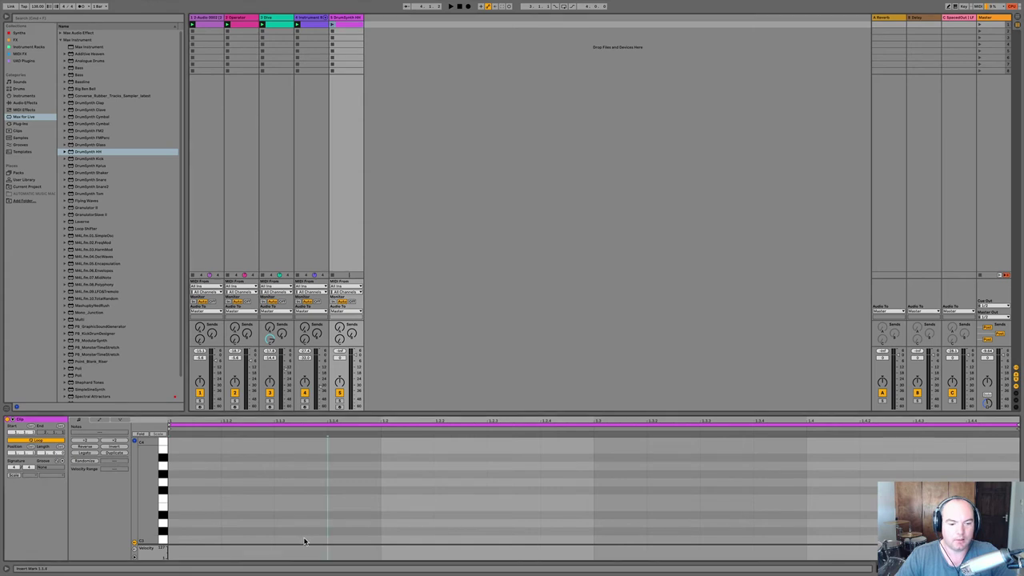
{"action": "double_click", "coordinate": [301, 539]}
{"action": "mouse_move", "coordinate": [376, 573]}
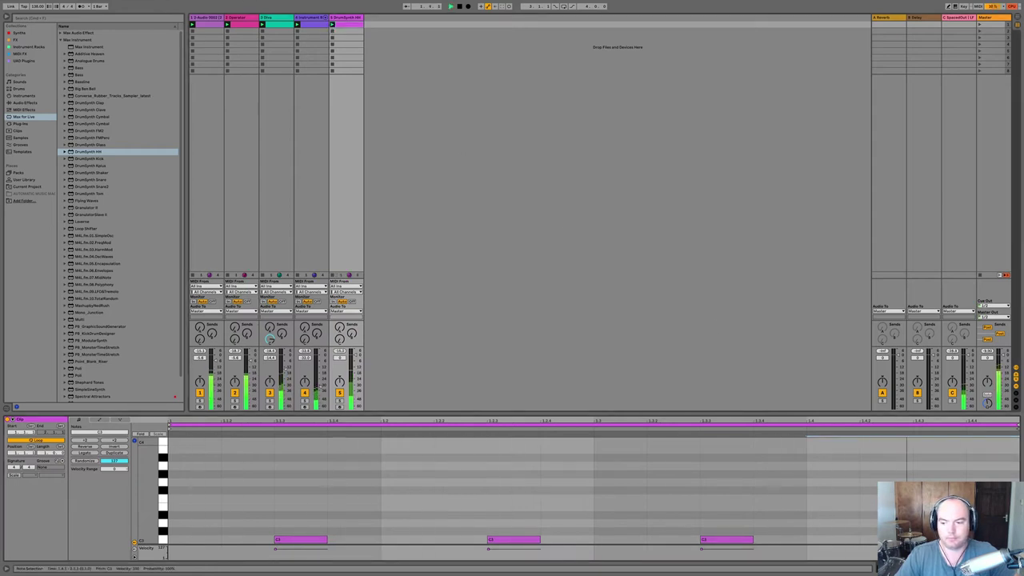
Solo the hi-hat track and shape the DrumSynth HH's decay, tone and noise frequency during playback.
{"action": "key", "text": "shift+Tab"}
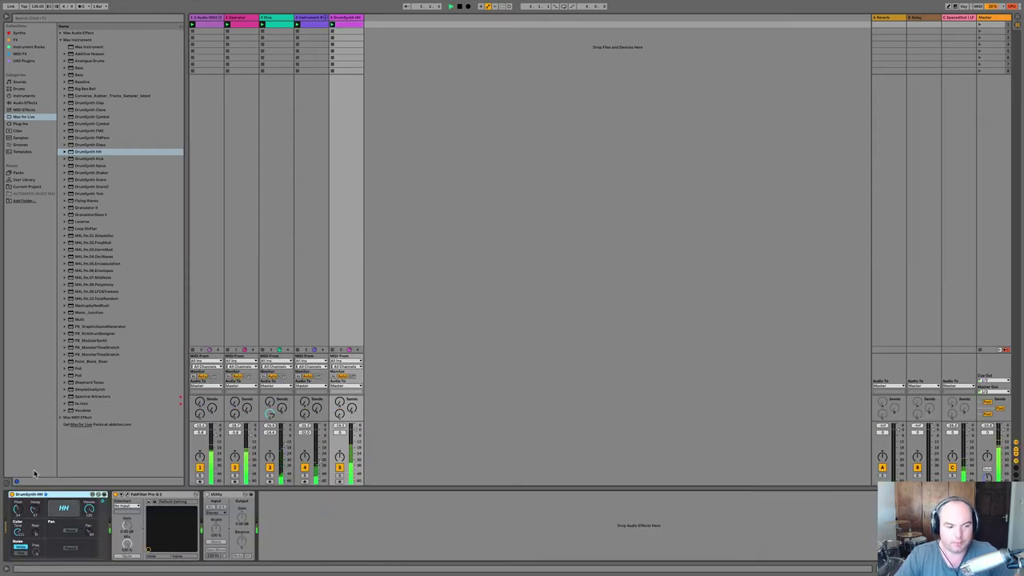
{"action": "left_click", "coordinate": [340, 477]}
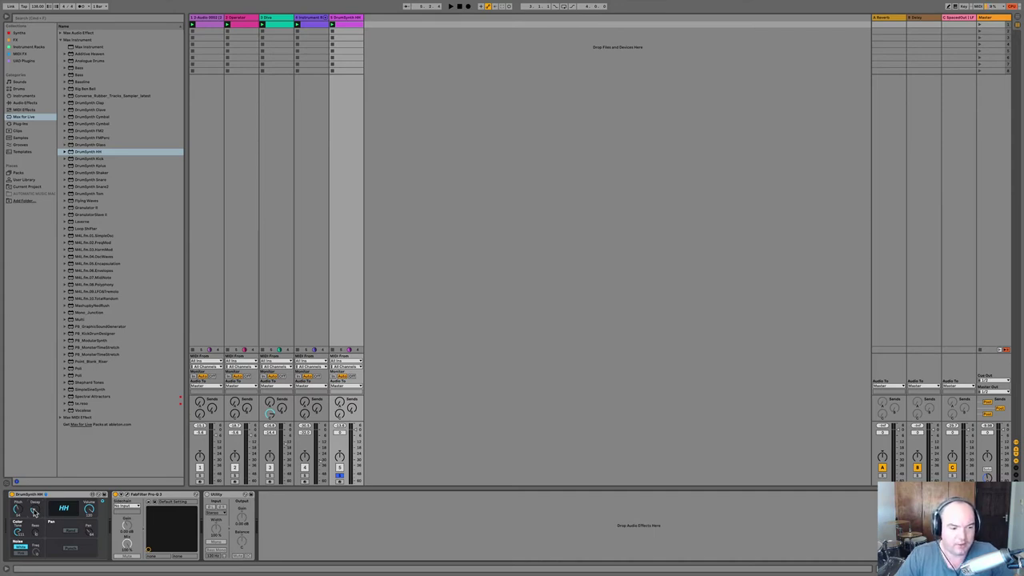
{"action": "key", "text": "space"}
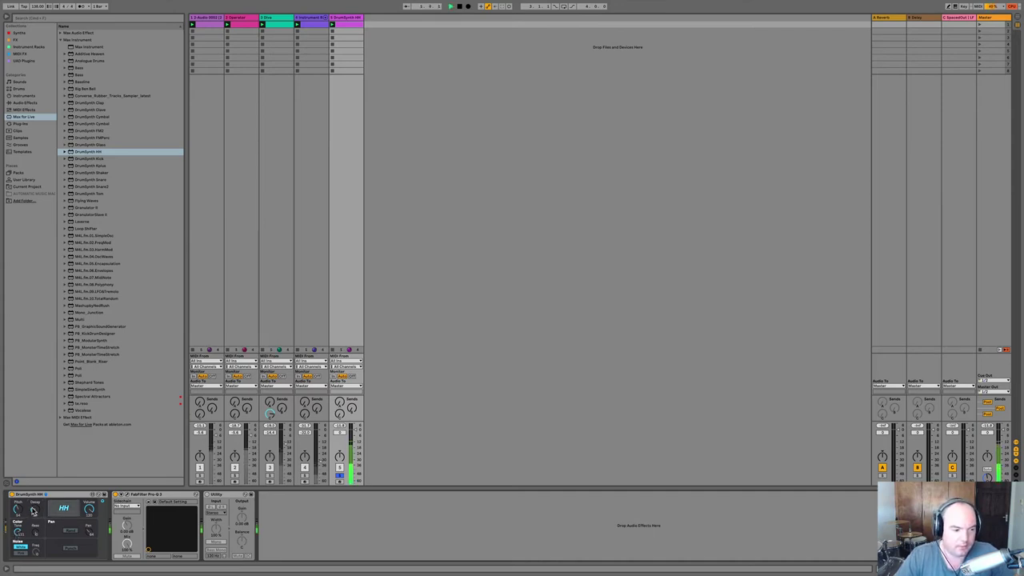
{"action": "key", "text": "space"}
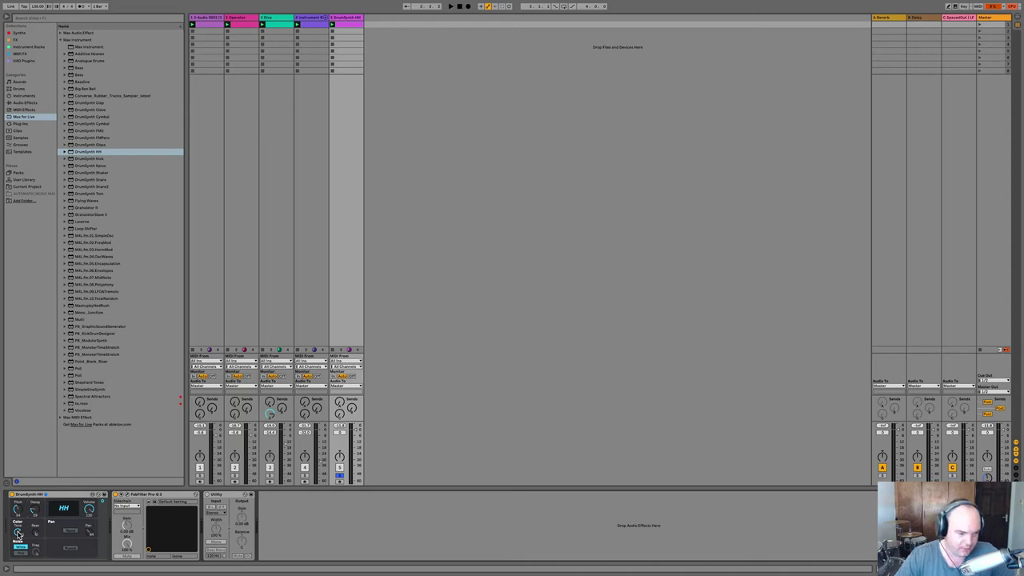
{"action": "key", "text": "space"}
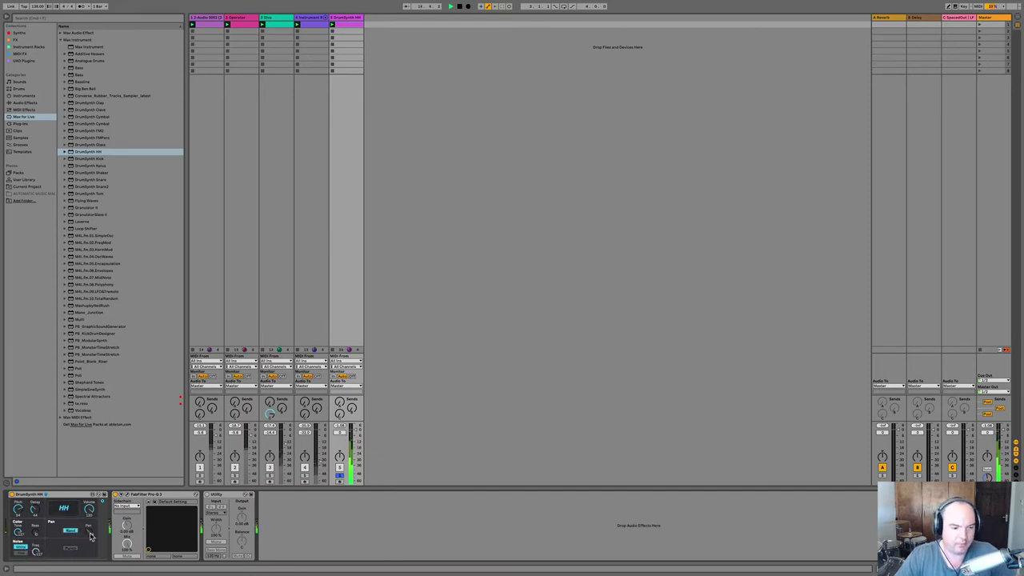
Try the hi-hat's random panning, switch it off again, and lower the track's volume to about -11.8 dB.
{"action": "left_click_drag", "start_coordinate": [89, 533], "coordinate": [89, 512]}
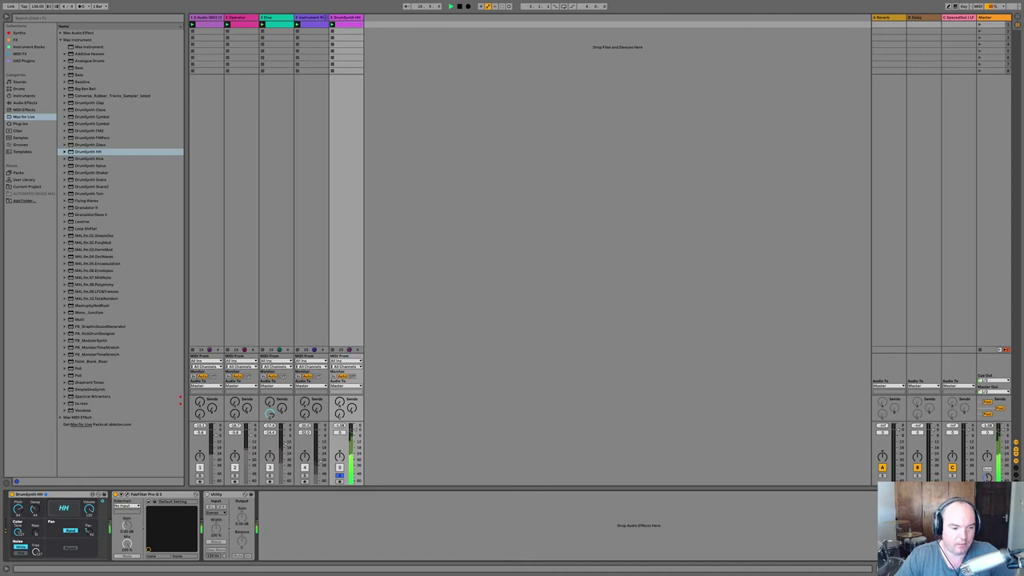
{"action": "left_click", "coordinate": [72, 532]}
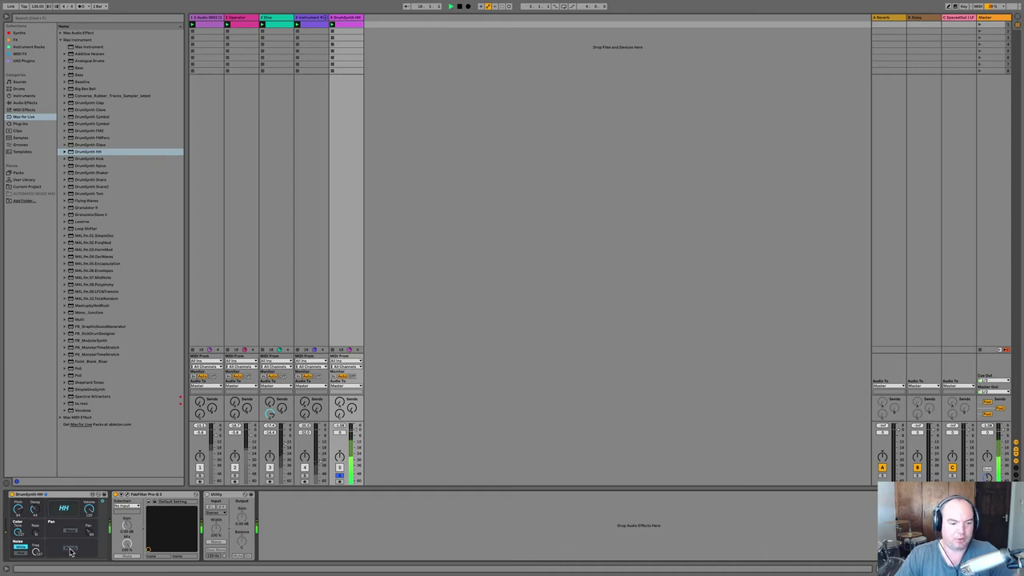
{"action": "key", "text": "space"}
{"action": "left_click_drag", "start_coordinate": [355, 430], "coordinate": [355, 448]}
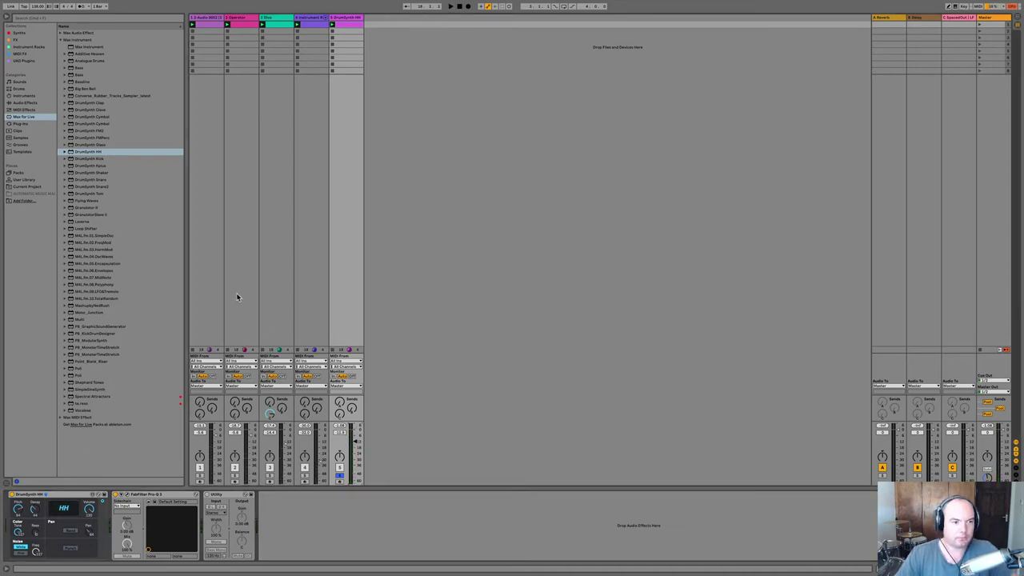
Add LFOTool from the FX collection to the hi-hat track and place it before Utility.
{"action": "left_click", "coordinate": [14, 40]}
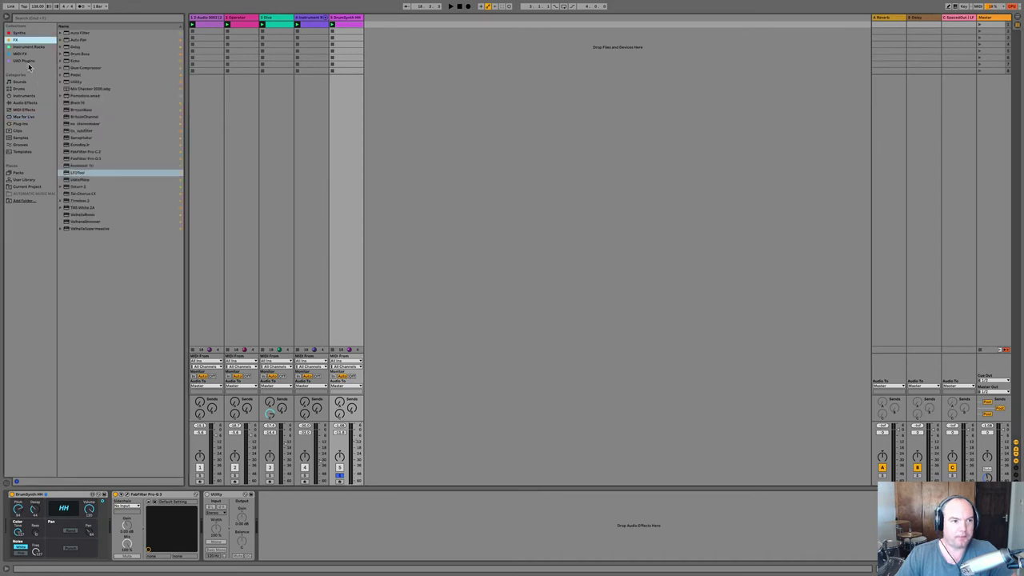
{"action": "double_click", "coordinate": [81, 173]}
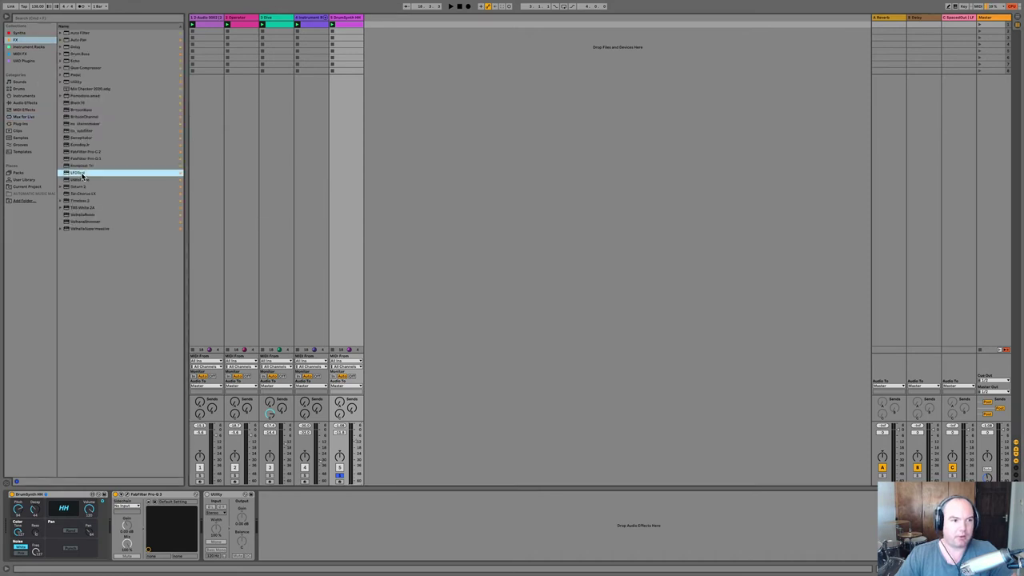
{"action": "left_click_drag", "start_coordinate": [227, 497], "coordinate": [322, 507]}
Shape LFOTool's curve at a 1/8 rate as a fast curved rise from zero and a straight fall, removing the trial point.
{"action": "double_click", "coordinate": [425, 136]}
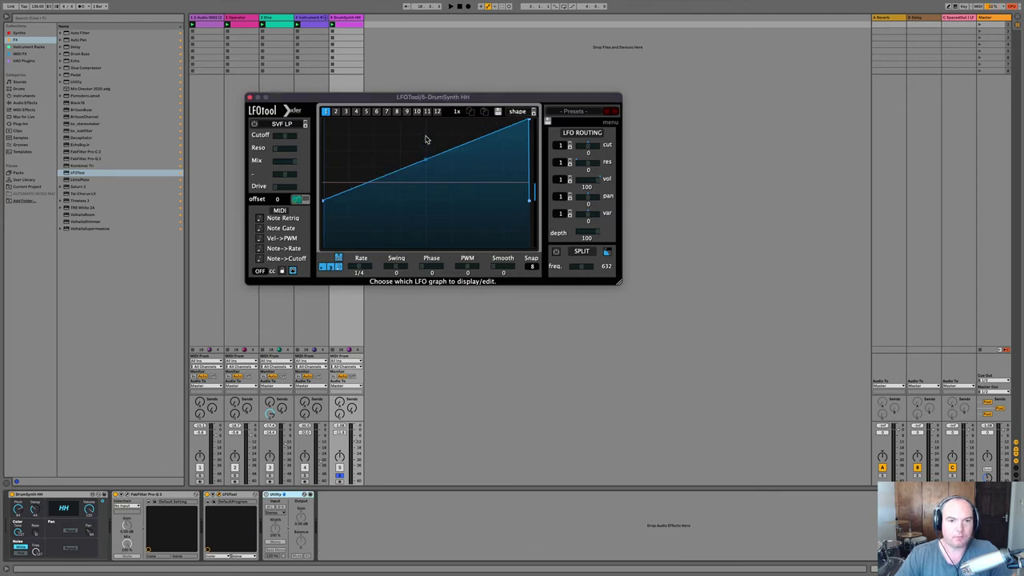
{"action": "left_click_drag", "start_coordinate": [528, 200], "coordinate": [531, 280]}
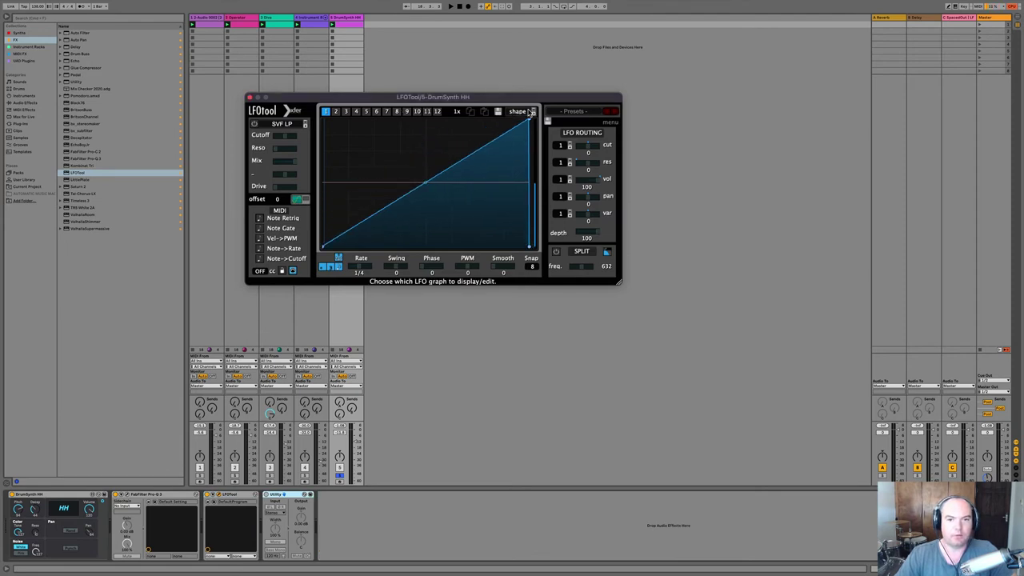
{"action": "left_click_drag", "start_coordinate": [529, 118], "coordinate": [350, 118]}
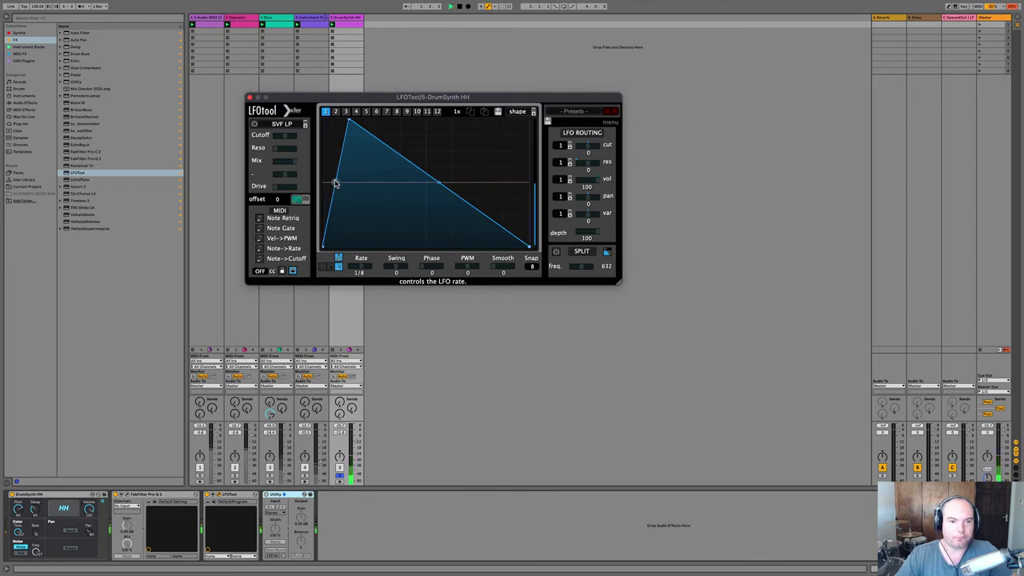
{"action": "left_click_drag", "start_coordinate": [337, 183], "coordinate": [344, 192]}
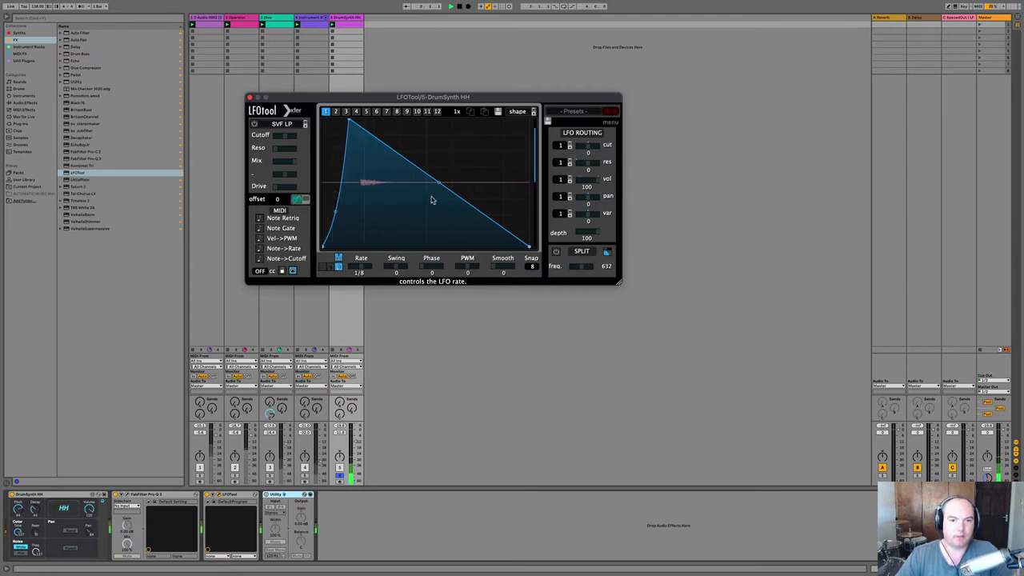
{"action": "left_click_drag", "start_coordinate": [440, 184], "coordinate": [472, 161]}
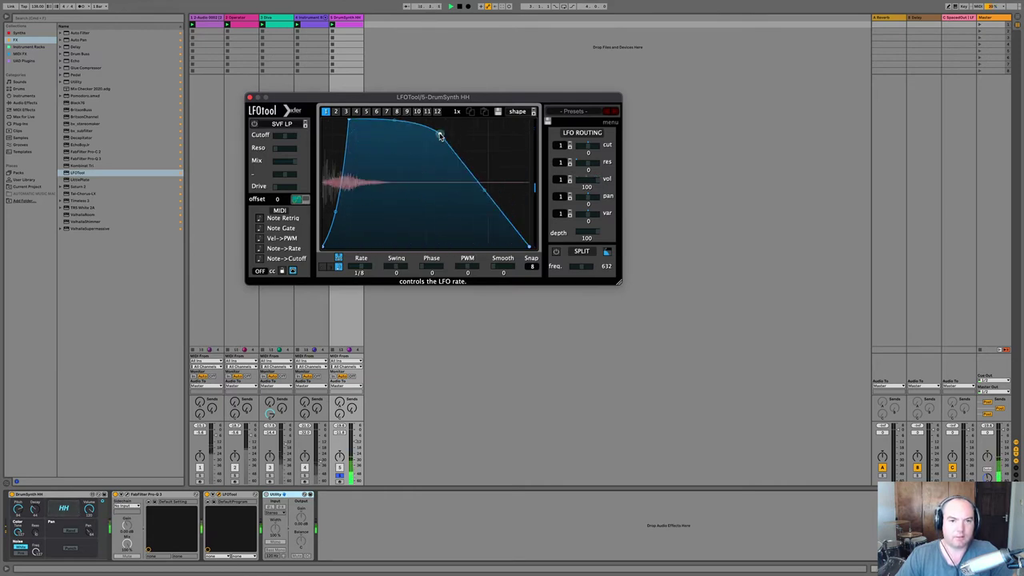
{"action": "double_click", "coordinate": [439, 135]}
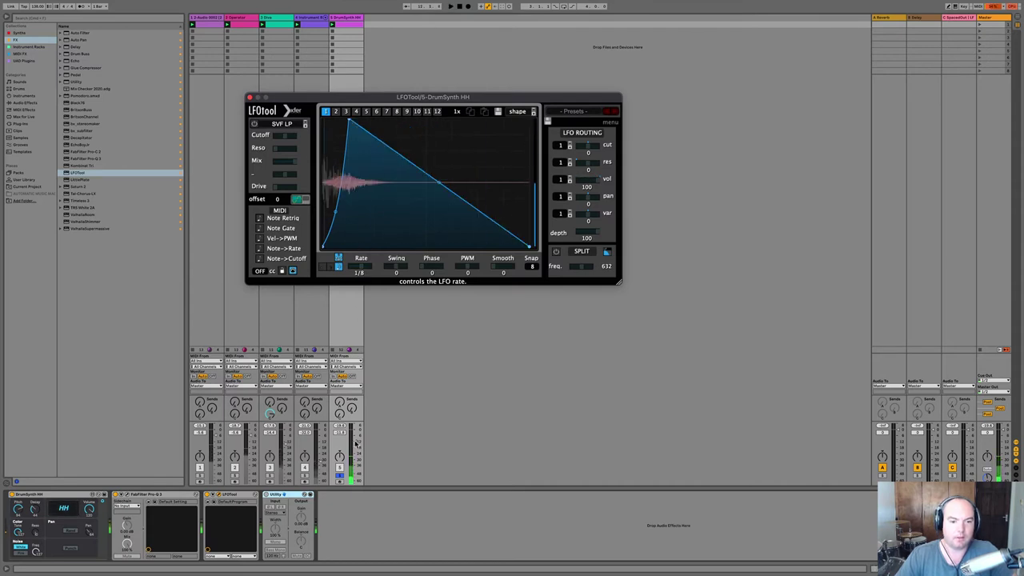
Unsolo the hi-hat, send some of it to return A, and replace that return's Reverb with ValhallaRoom.
{"action": "left_click", "coordinate": [339, 477]}
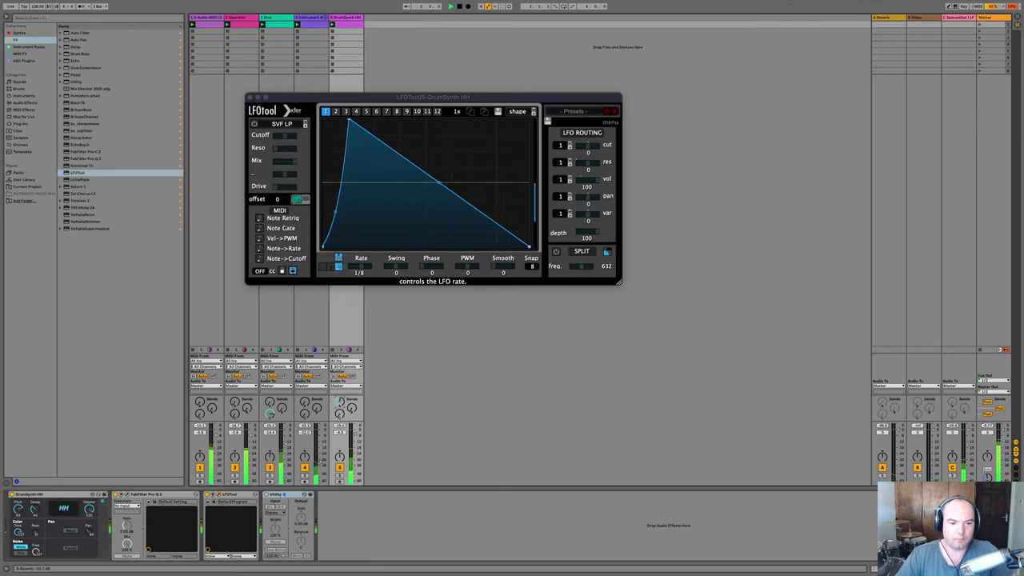
{"action": "left_click", "coordinate": [875, 38]}
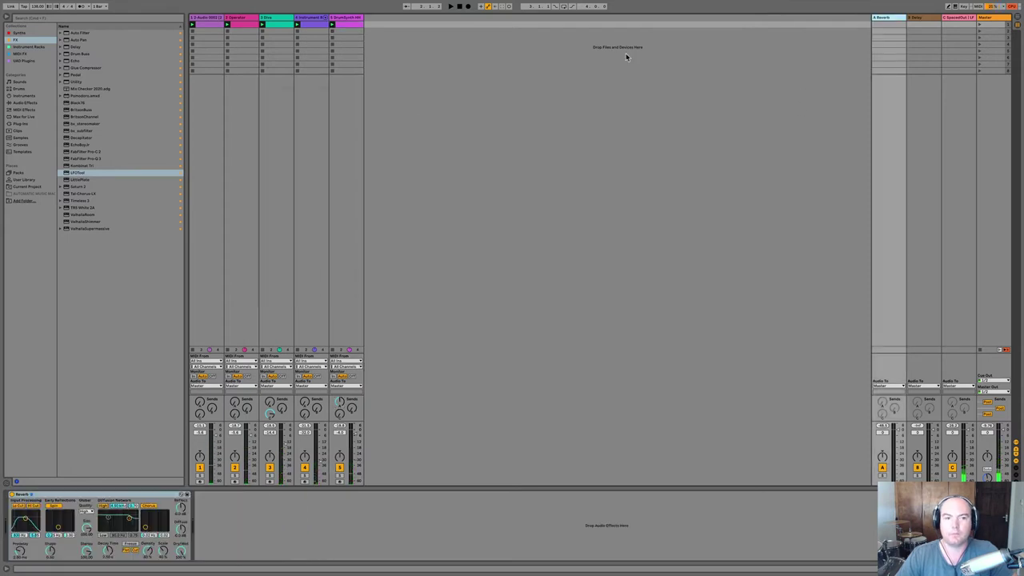
{"action": "double_click", "coordinate": [78, 215]}
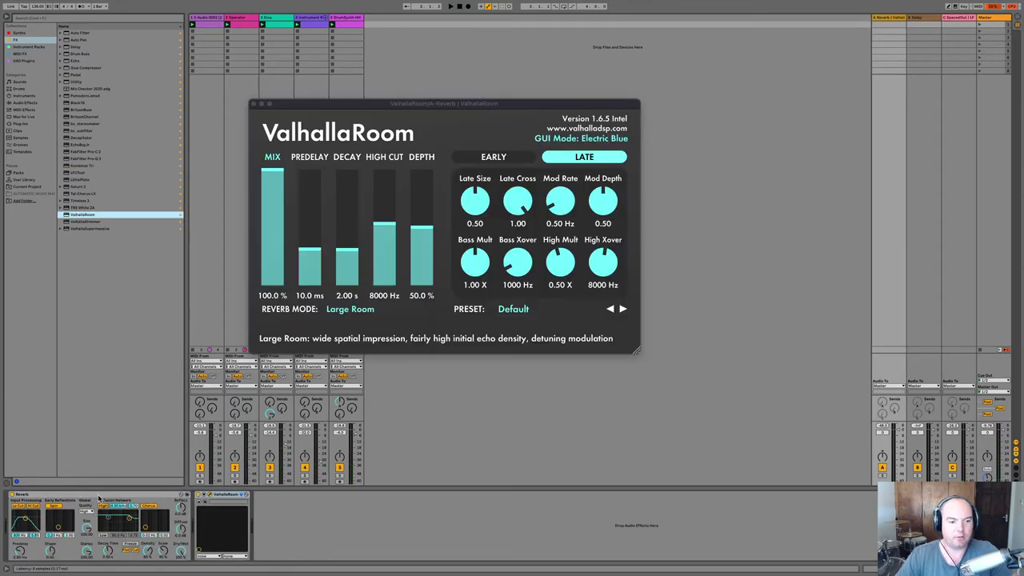
{"action": "key", "text": "Delete"}
{"action": "key", "text": "space"}
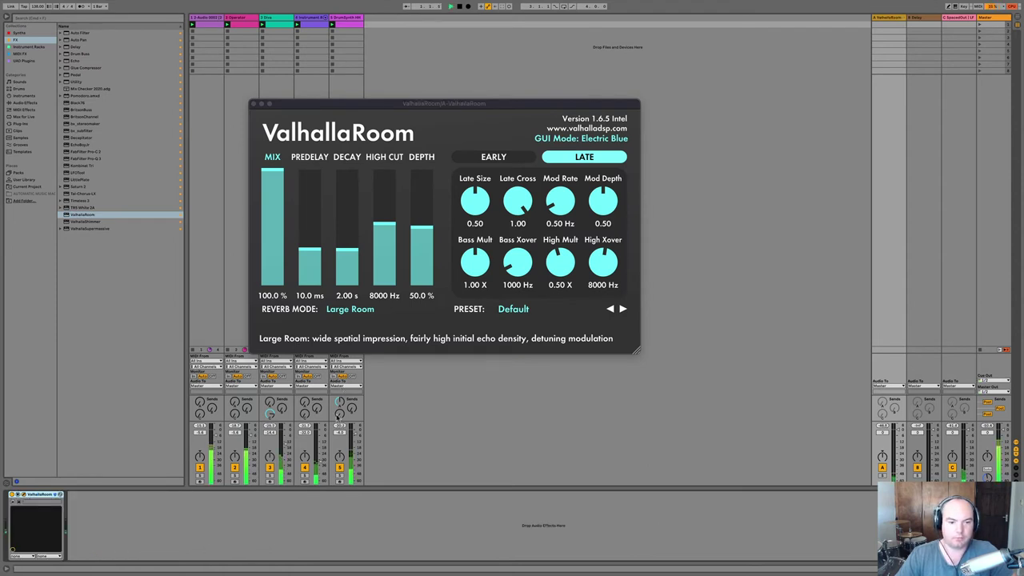
Set ValhallaRoom's decay to 3.44 s and bring the hi-hat's volume to about -6.4 dB while soloed, closing the plug-in and unsoloing.
{"action": "left_click_drag", "start_coordinate": [347, 249], "coordinate": [347, 246]}
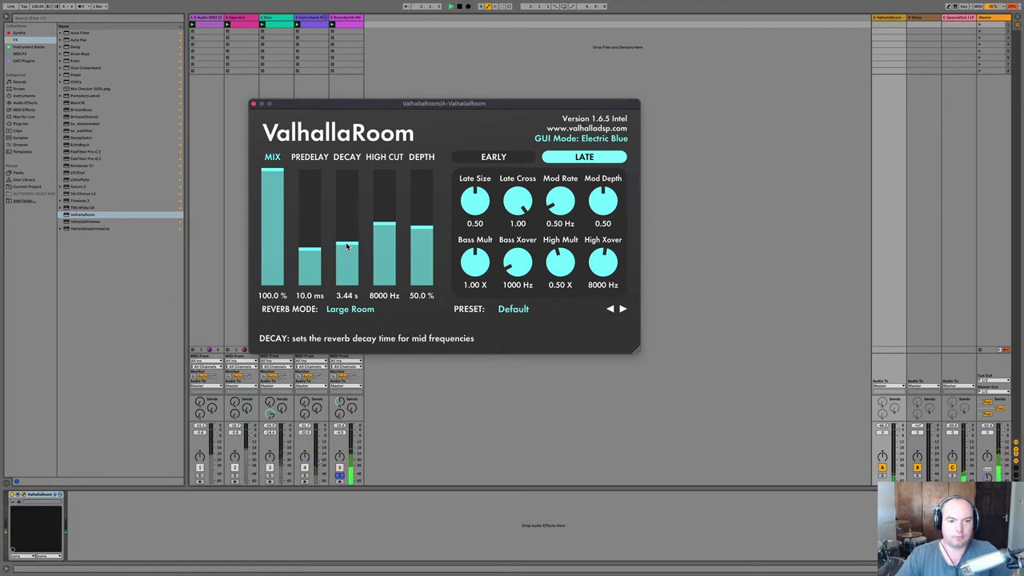
{"action": "left_click", "coordinate": [355, 433]}
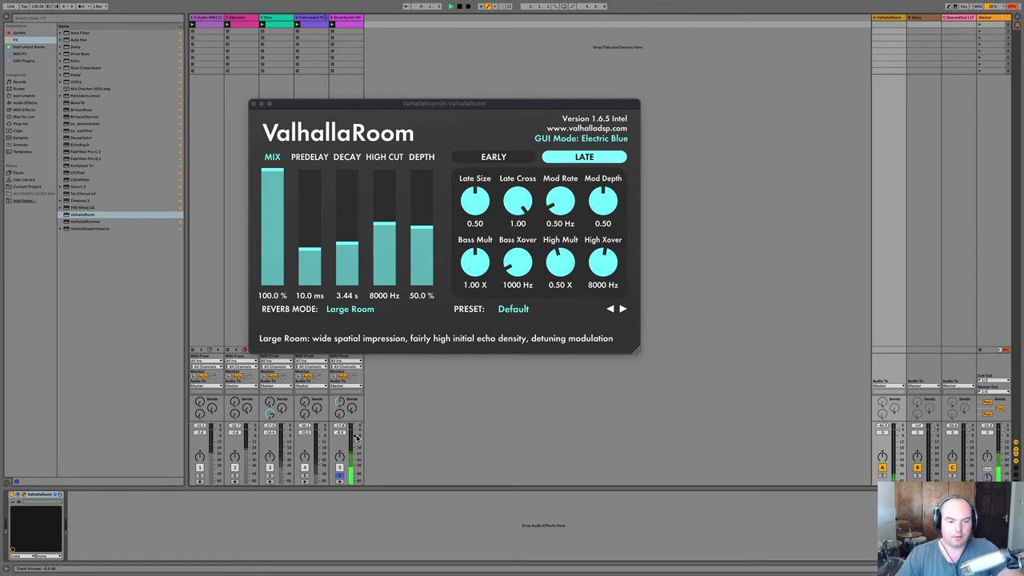
{"action": "left_click", "coordinate": [340, 477]}
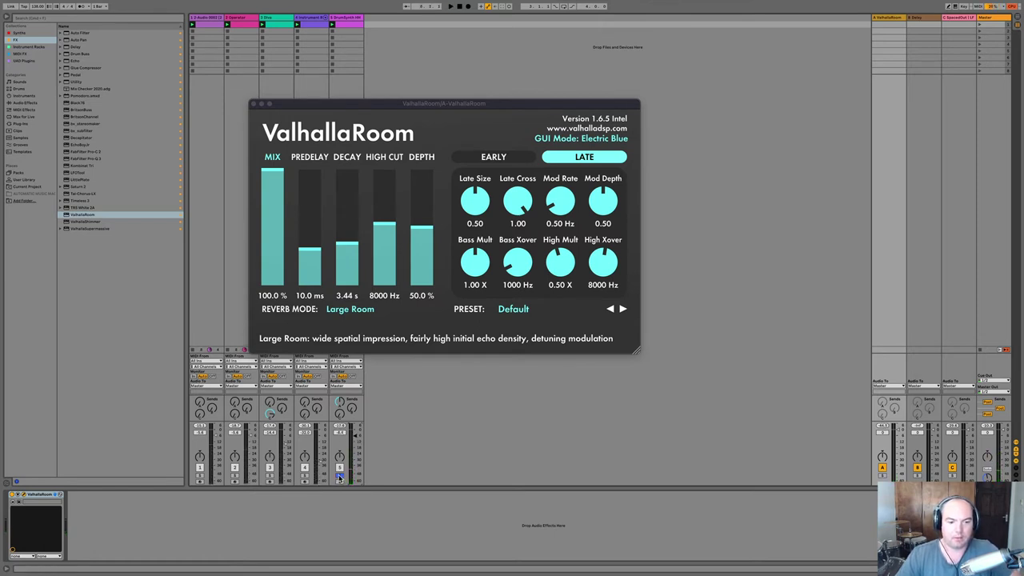
{"action": "left_click", "coordinate": [253, 104]}
Return to the hi-hat track, close its LFOTool window, and insert a new MIDI track after it.
{"action": "left_click", "coordinate": [337, 17]}
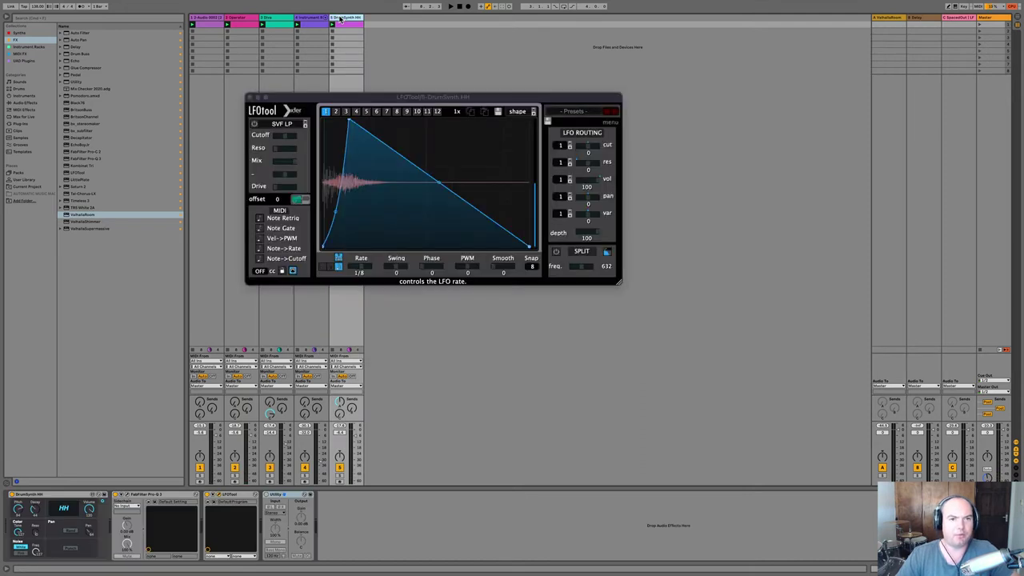
{"action": "left_click", "coordinate": [216, 501]}
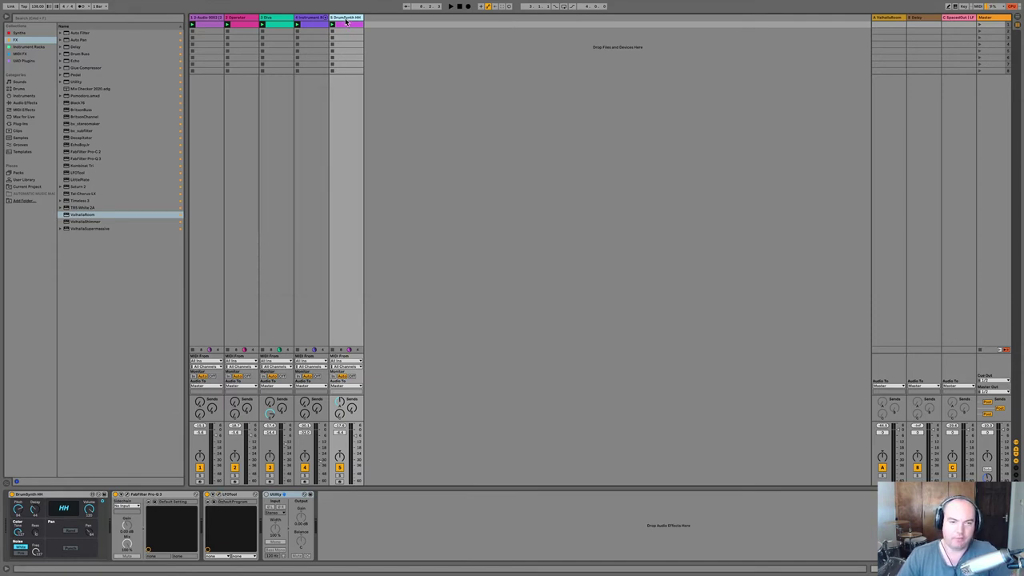
{"action": "key", "text": "ctrl+shift+t"}
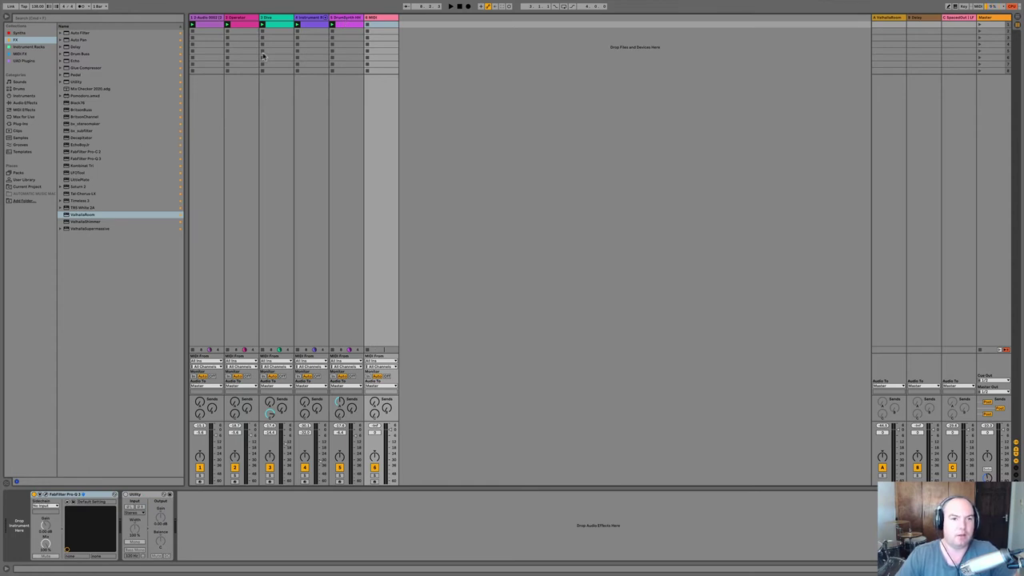
Audition the full mix with the hi-hat track selected, and reselect the empty MIDI track.
{"action": "left_click", "coordinate": [347, 23]}
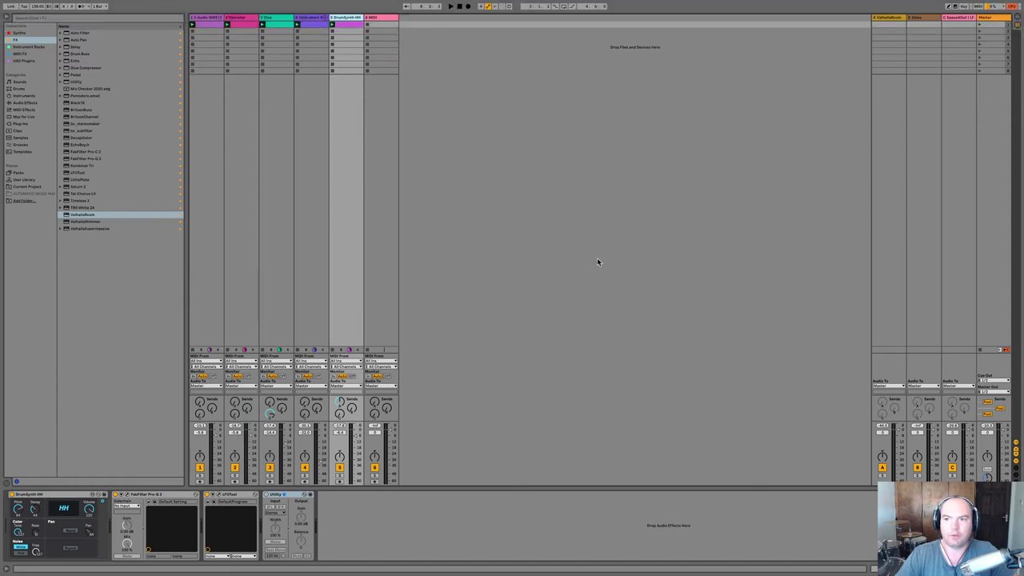
{"action": "key", "text": "space"}
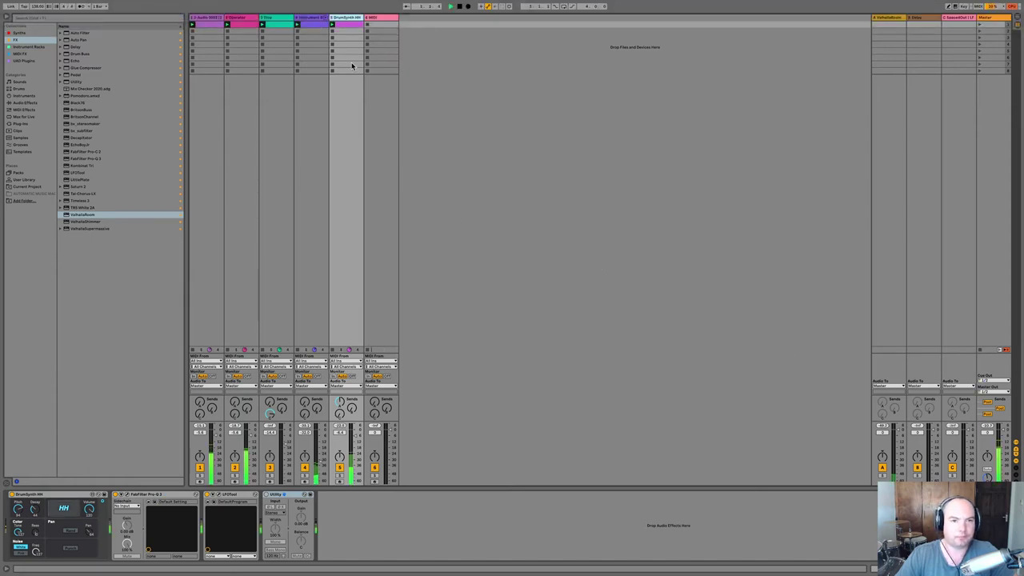
{"action": "left_click", "coordinate": [378, 20]}
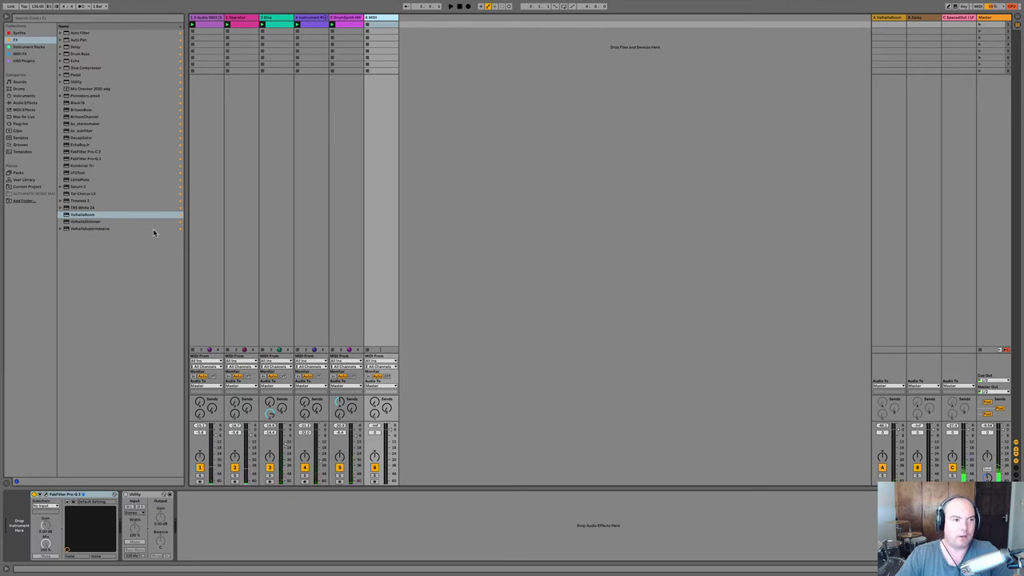
Bring up the Samples category in the browser and save the Live set as High Share in the 2. Splurge folder.
{"action": "left_click", "coordinate": [16, 138]}
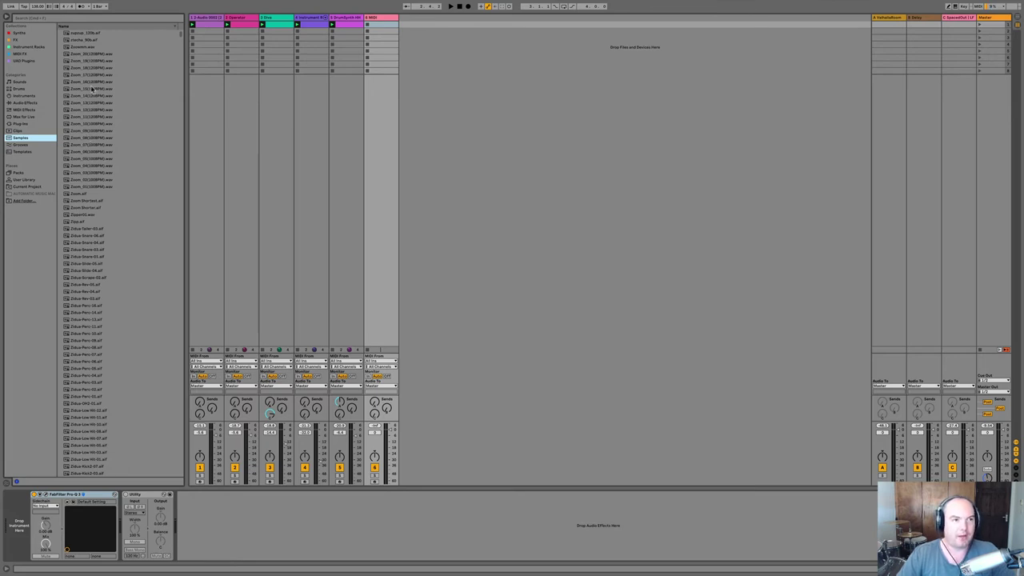
{"action": "left_click", "coordinate": [101, 20]}
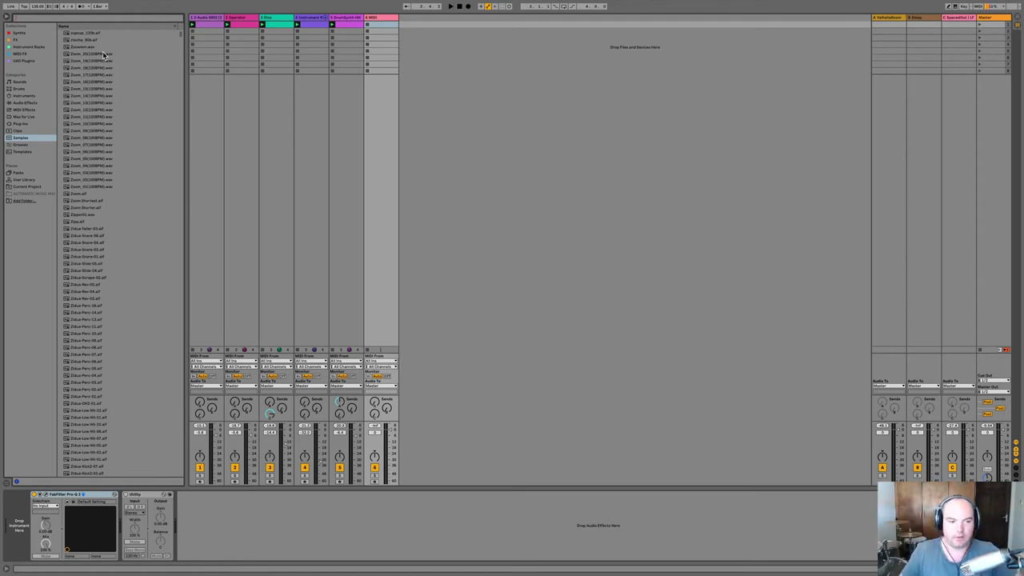
{"action": "left_click", "coordinate": [38, 7]}
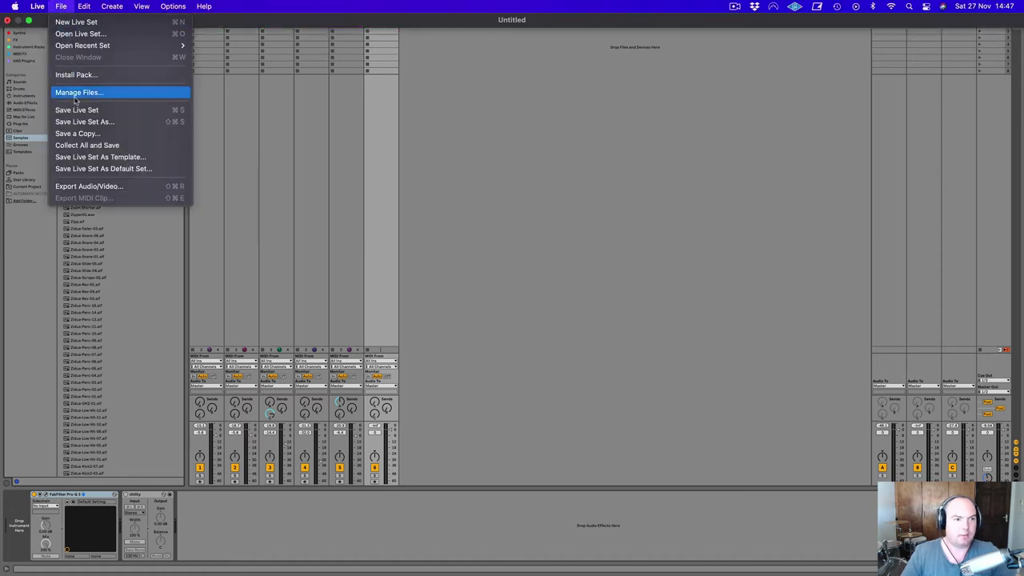
{"action": "left_click", "coordinate": [79, 122]}
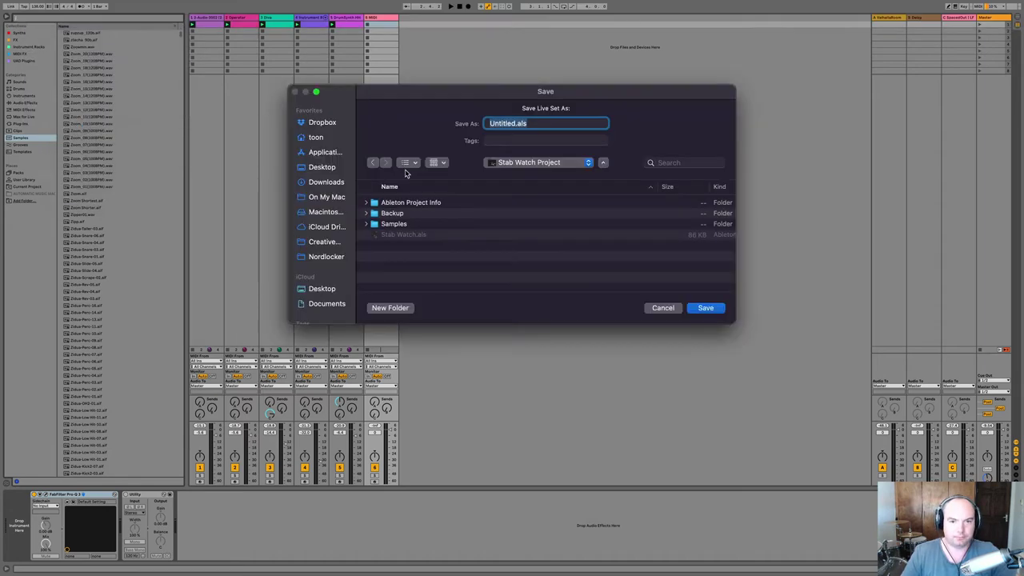
{"action": "left_click", "coordinate": [506, 164]}
{"action": "left_click", "coordinate": [506, 173]}
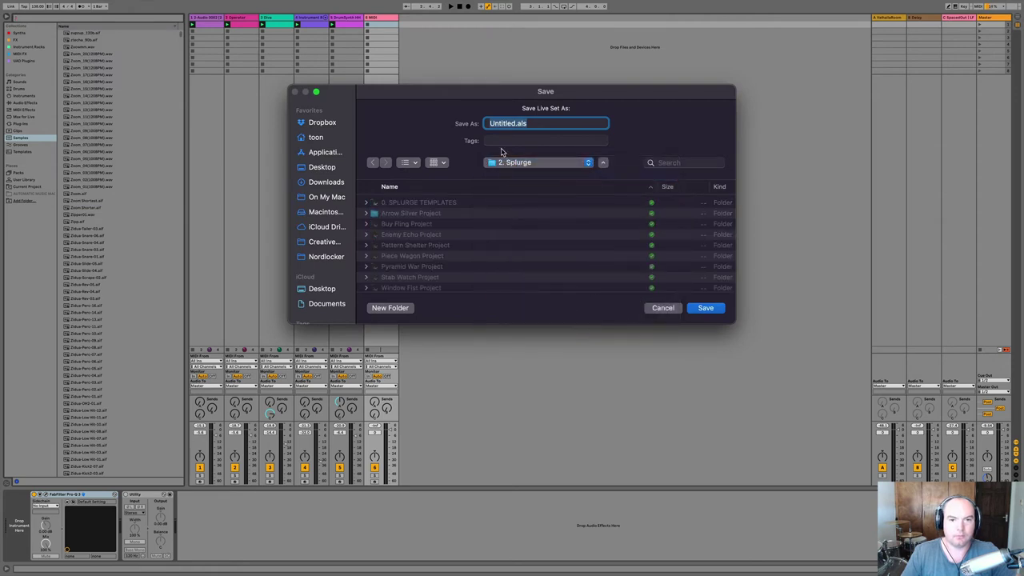
{"action": "type", "text": "High Sha"}
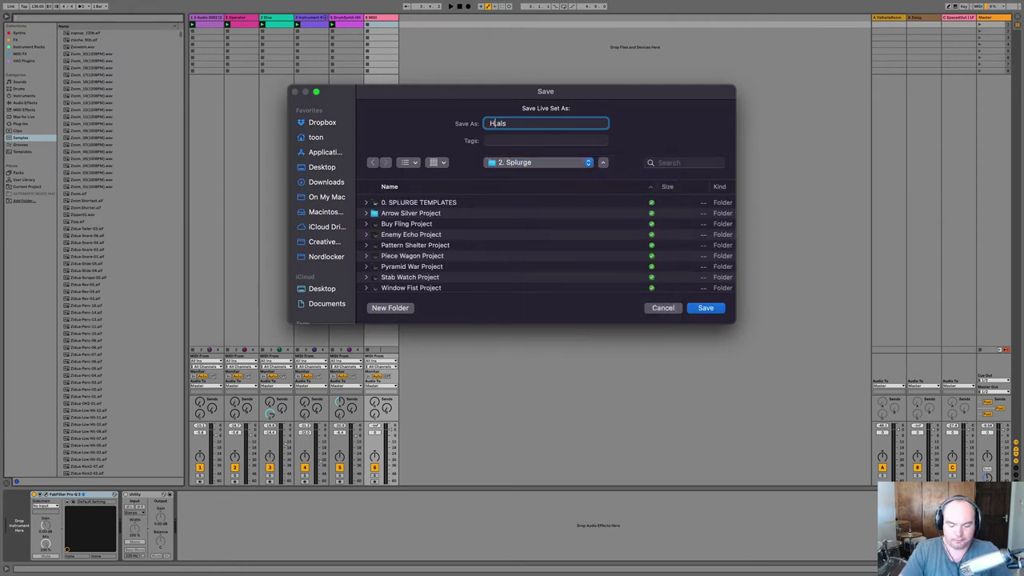
{"action": "type", "text": "re"}
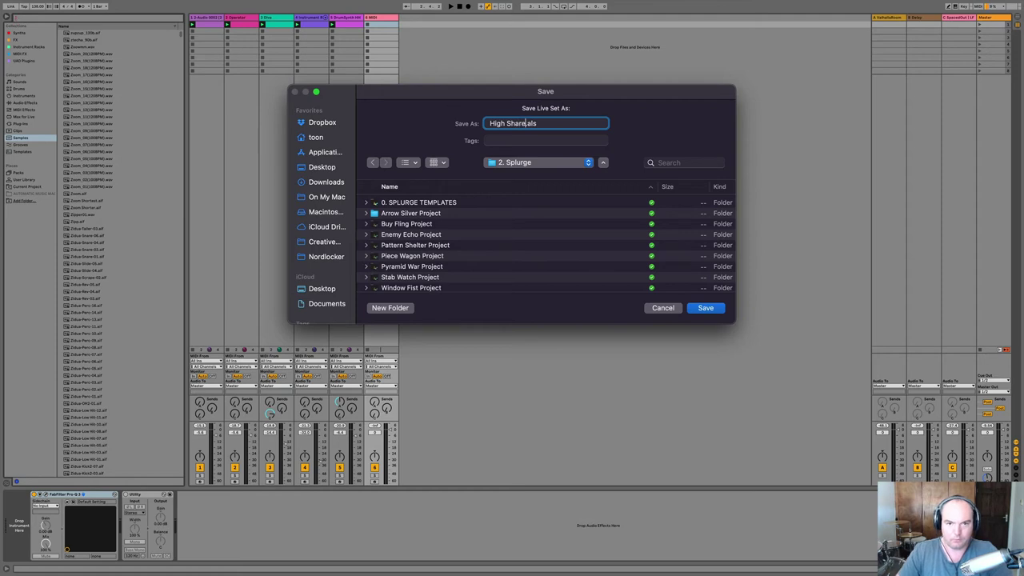
{"action": "key", "text": "Return"}
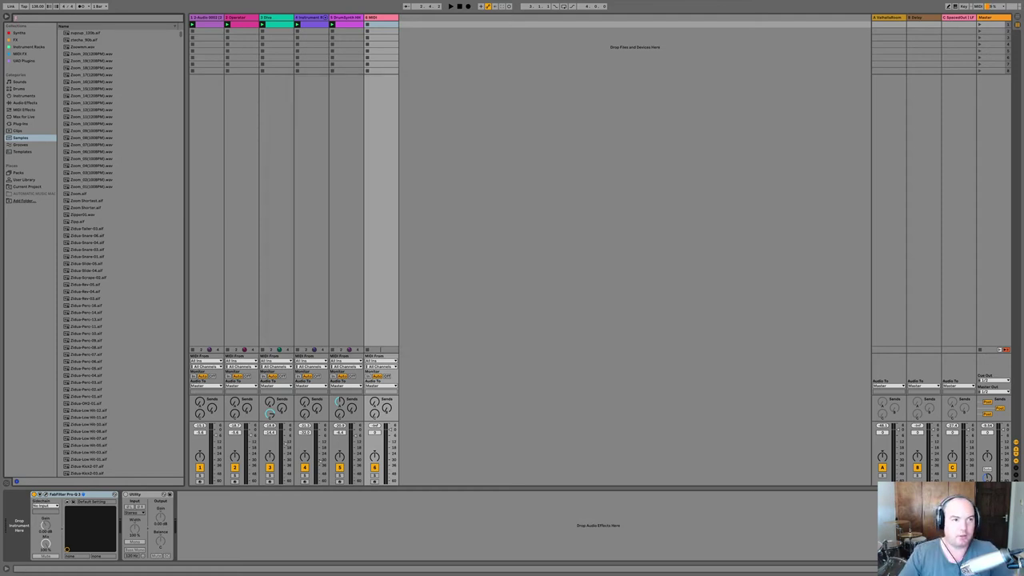
Search the sample library for "high sh".
{"action": "left_click", "coordinate": [102, 19]}
{"action": "type", "text": "hig"}
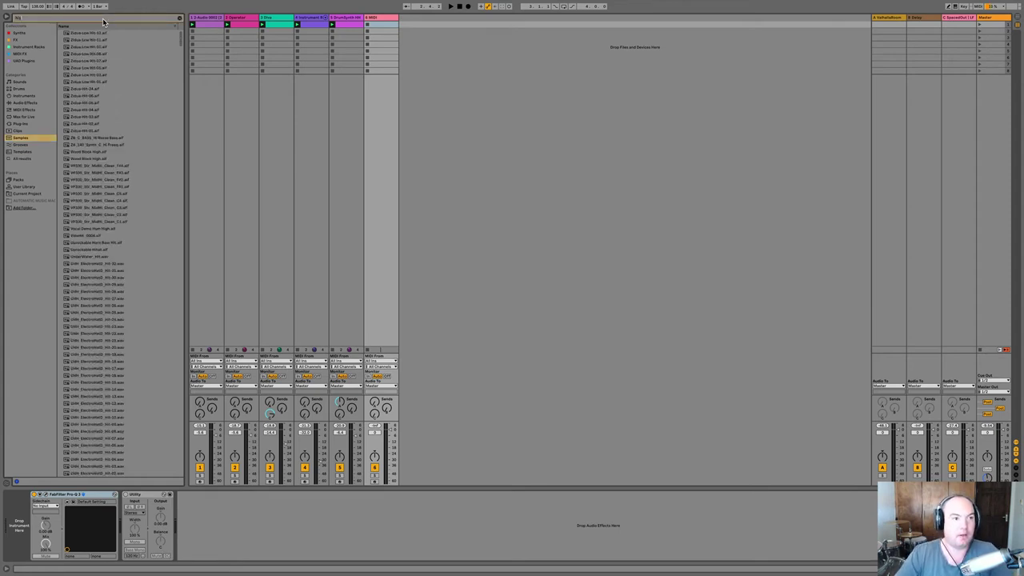
{"action": "type", "text": "h"}
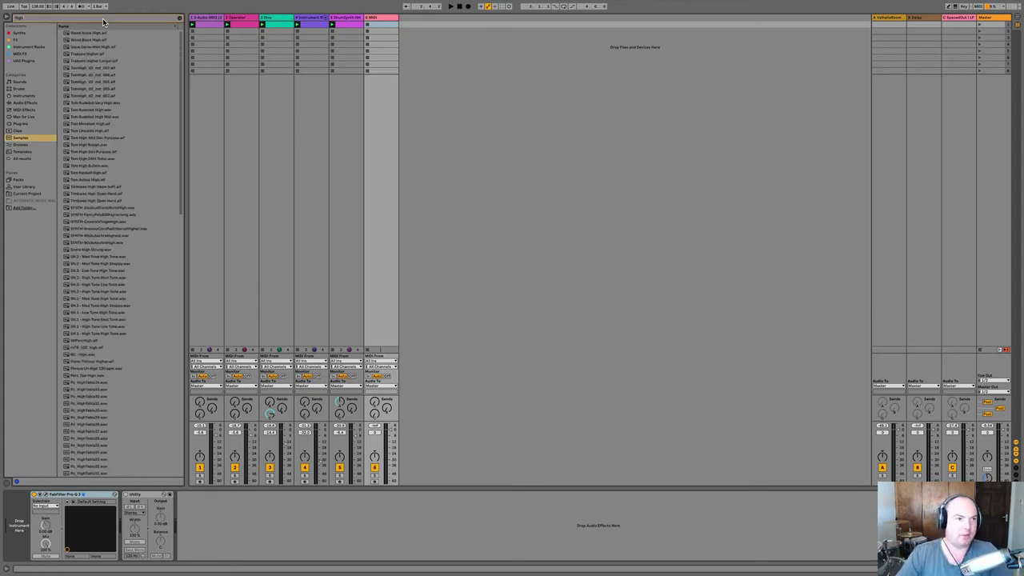
{"action": "type", "text": "t"}
{"action": "key", "text": "BackSpace"}
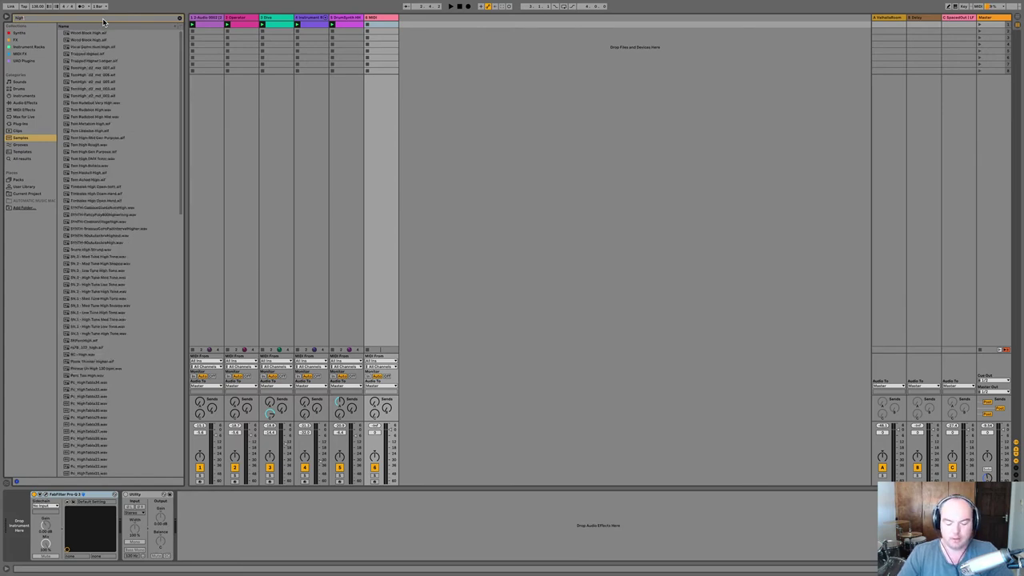
{"action": "type", "text": "t"}
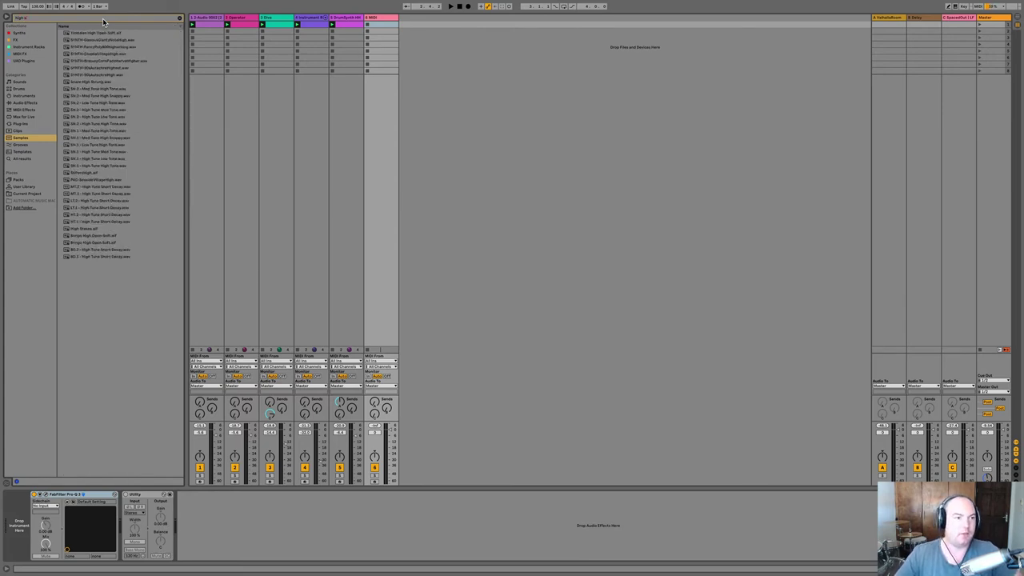
{"action": "key", "text": "BackSpace"}
{"action": "type", "text": "sh"}
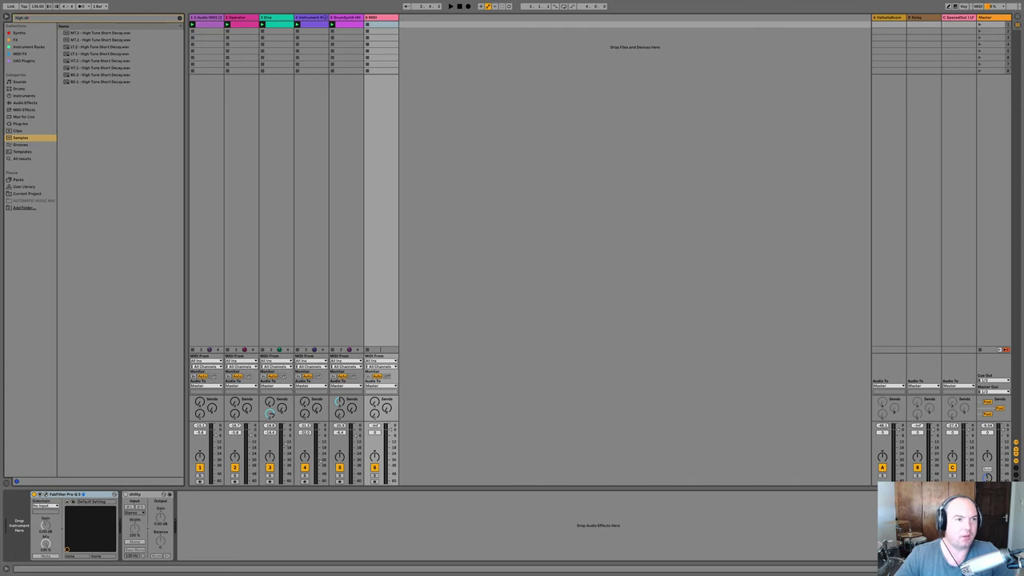
Audition the High Tune Short Decay samples in the search results one after another.
{"action": "left_click", "coordinate": [100, 39]}
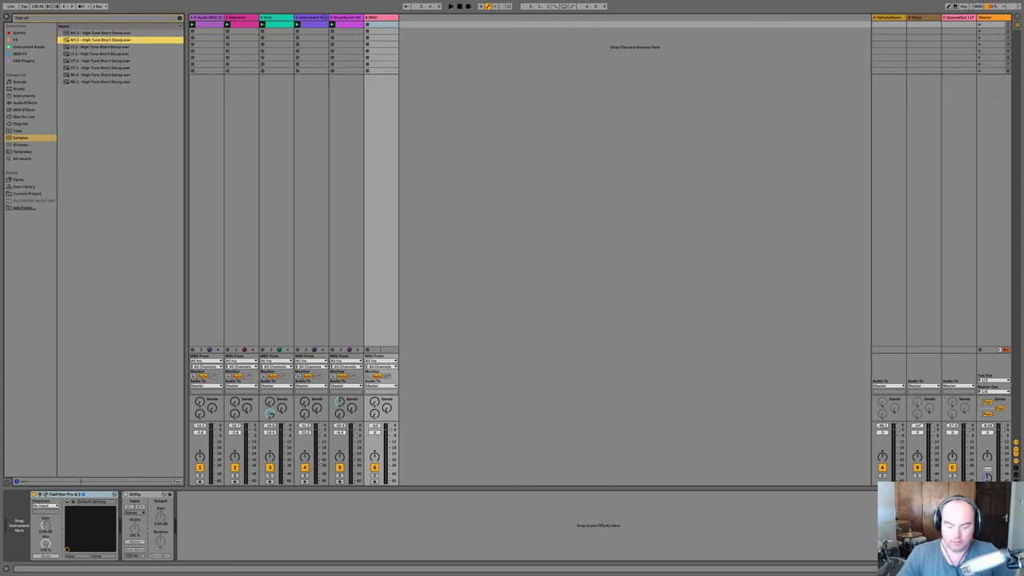
{"action": "key", "text": "Down"}
{"action": "key", "text": "Down"}
{"action": "key", "text": "Down"}
{"action": "key", "text": "Down"}
{"action": "key", "text": "Down"}
{"action": "key", "text": "Down"}
{"action": "key", "text": "Up"}
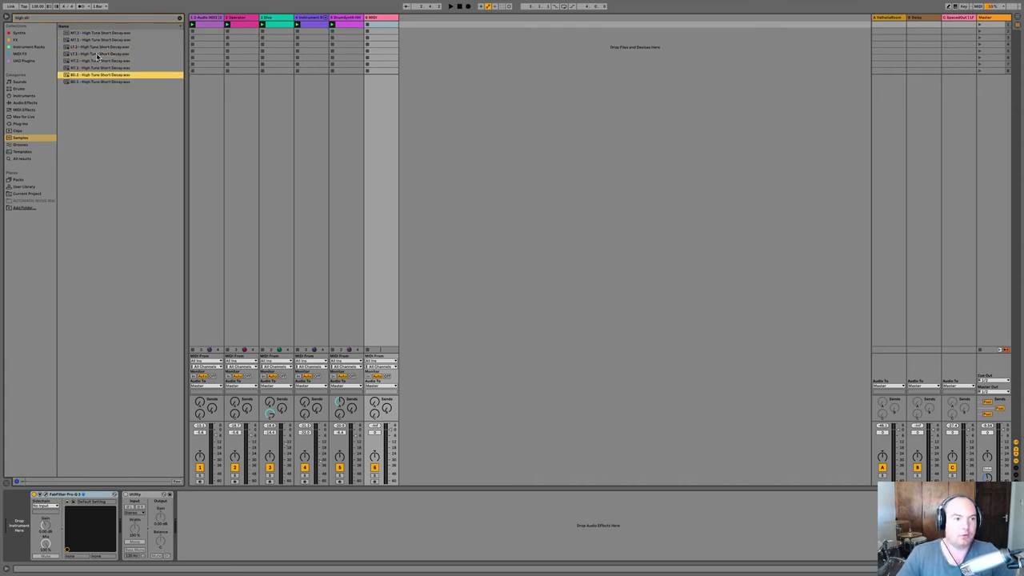
{"action": "key", "text": "Up"}
{"action": "key", "text": "Up"}
{"action": "key", "text": "Up"}
{"action": "key", "text": "Up"}
{"action": "key", "text": "Up"}
{"action": "key", "text": "Up"}
{"action": "key", "text": "Down"}
{"action": "key", "text": "Down"}
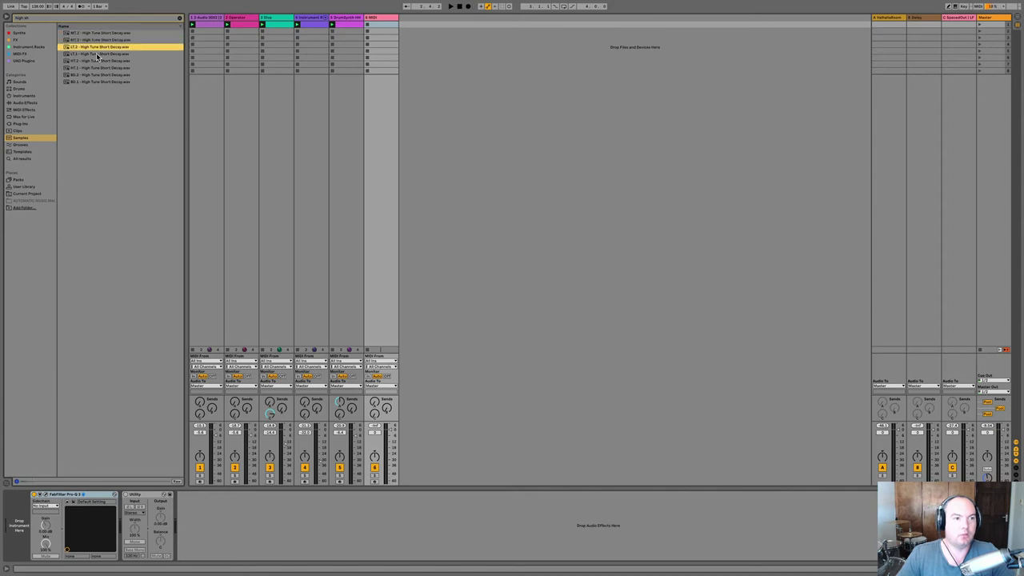
{"action": "key", "text": "Down"}
{"action": "key", "text": "Down"}
{"action": "key", "text": "Down"}
{"action": "key", "text": "Down"}
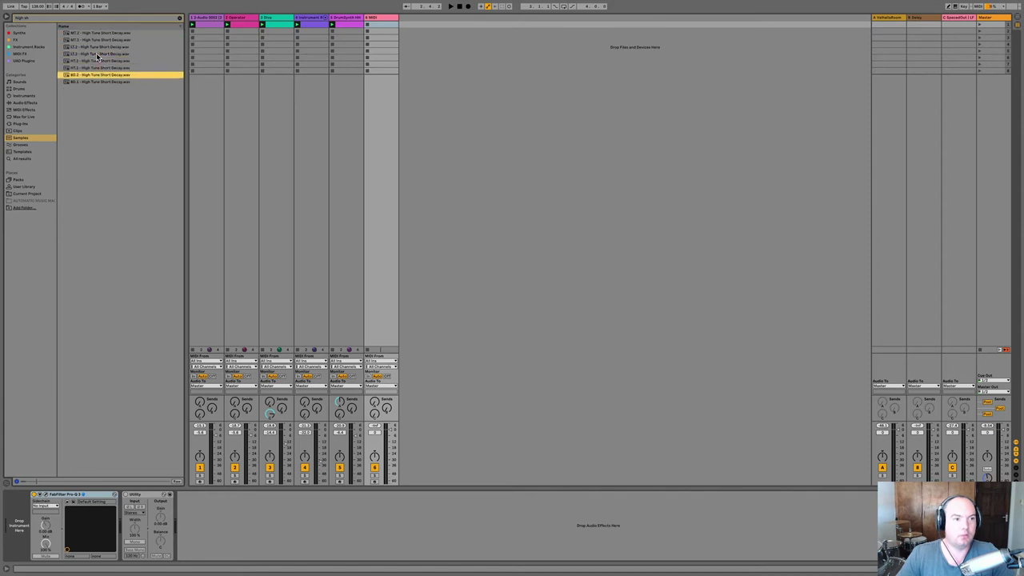
{"action": "key", "text": "Down"}
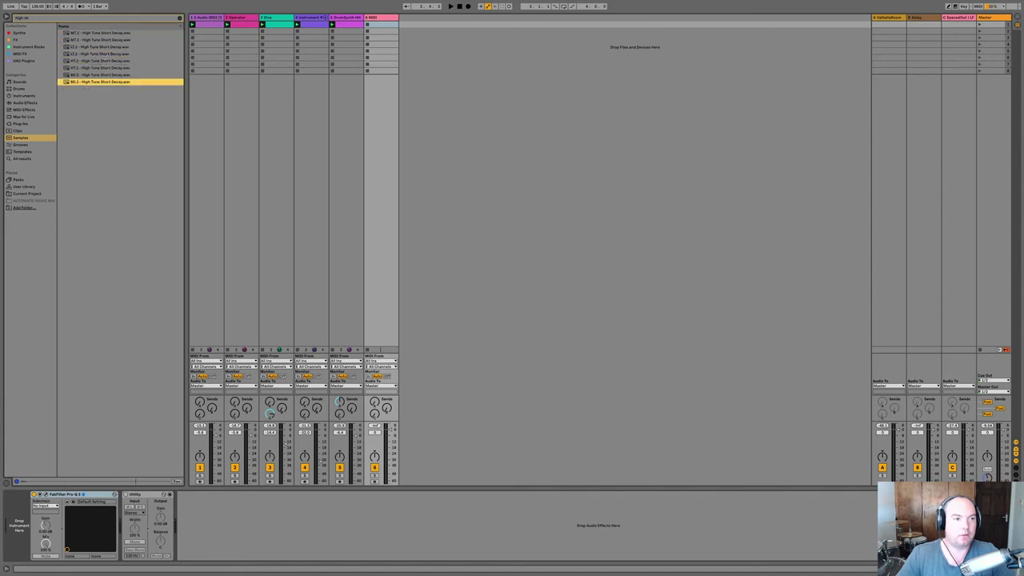
Compare the last few samples again and load LT.1 - High Tune Short Decay.wav onto the empty MIDI track.
{"action": "key", "text": "Up"}
{"action": "left_click", "coordinate": [94, 83]}
{"action": "key", "text": "Up"}
{"action": "key", "text": "Up"}
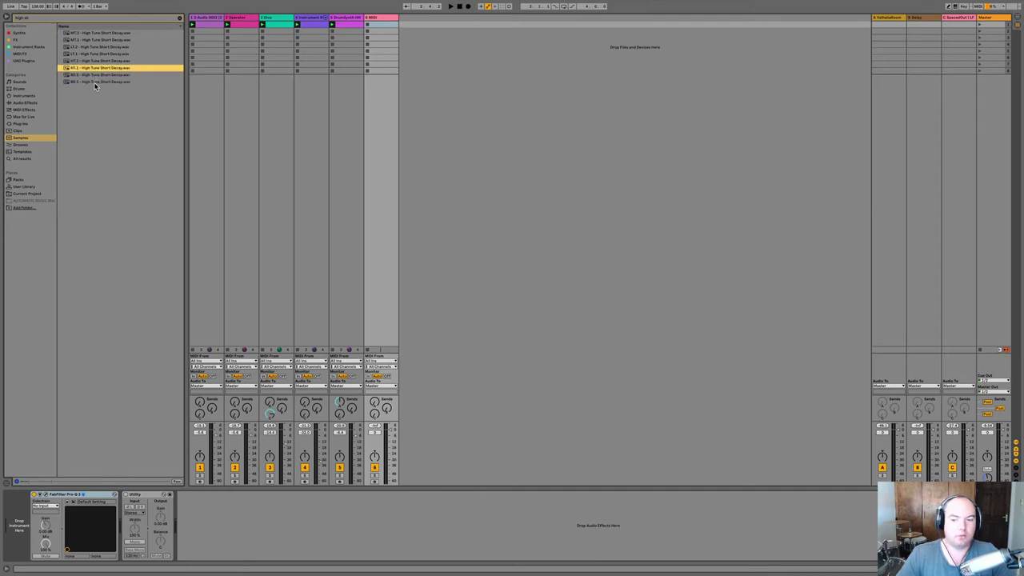
{"action": "key", "text": "Up"}
{"action": "key", "text": "Up"}
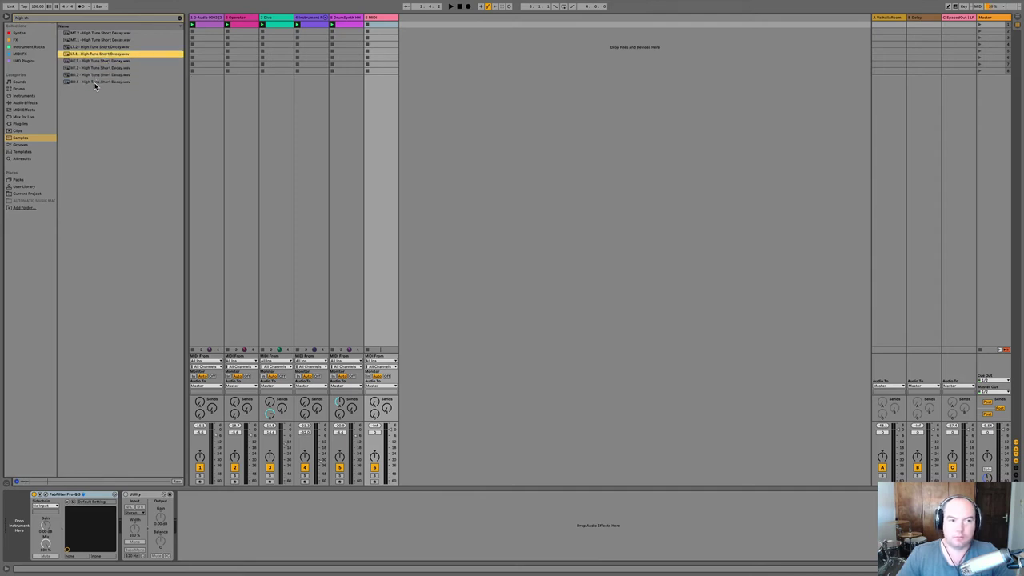
{"action": "key", "text": "Return"}
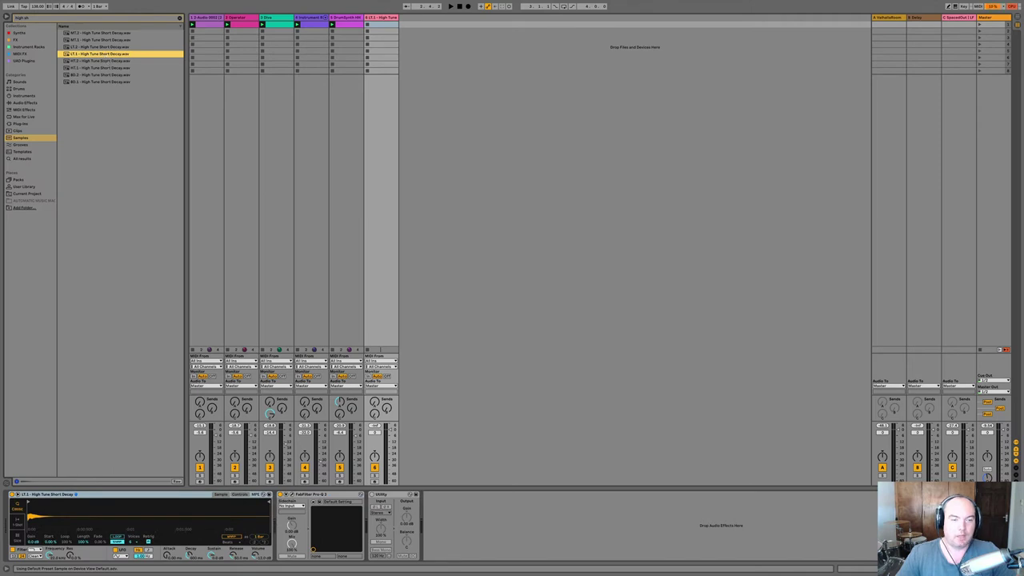
Create a MIDI clip in the sample track's first slot and, during playback, place a sixteenth C3 note at 1.1.4.
{"action": "double_click", "coordinate": [380, 25]}
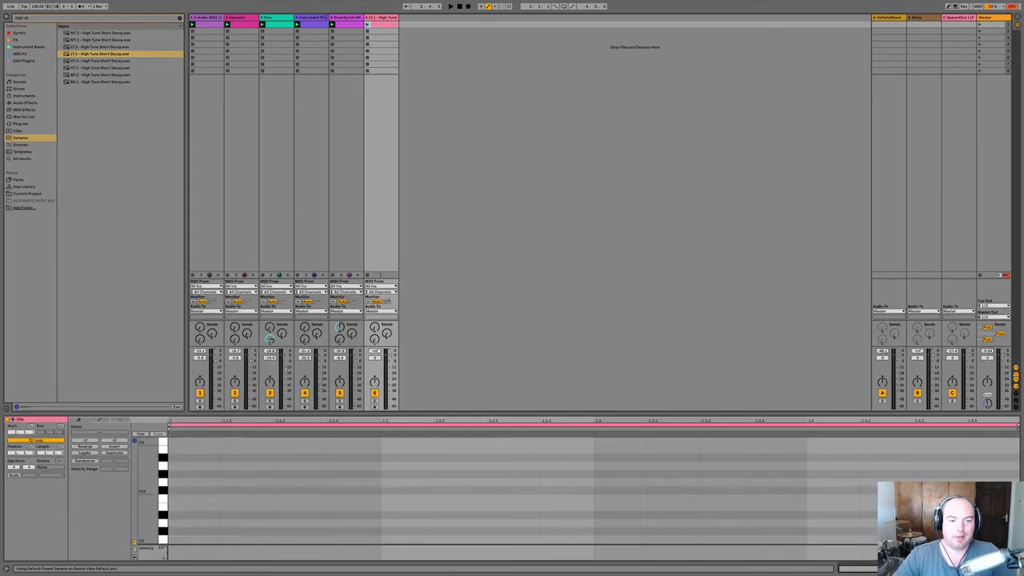
{"action": "key", "text": "space"}
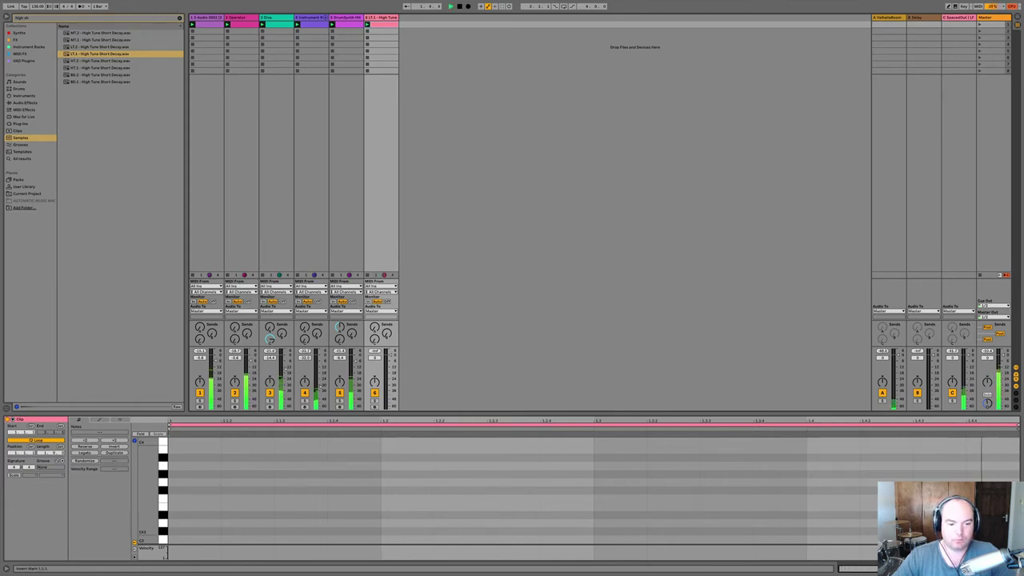
{"action": "double_click", "coordinate": [361, 539]}
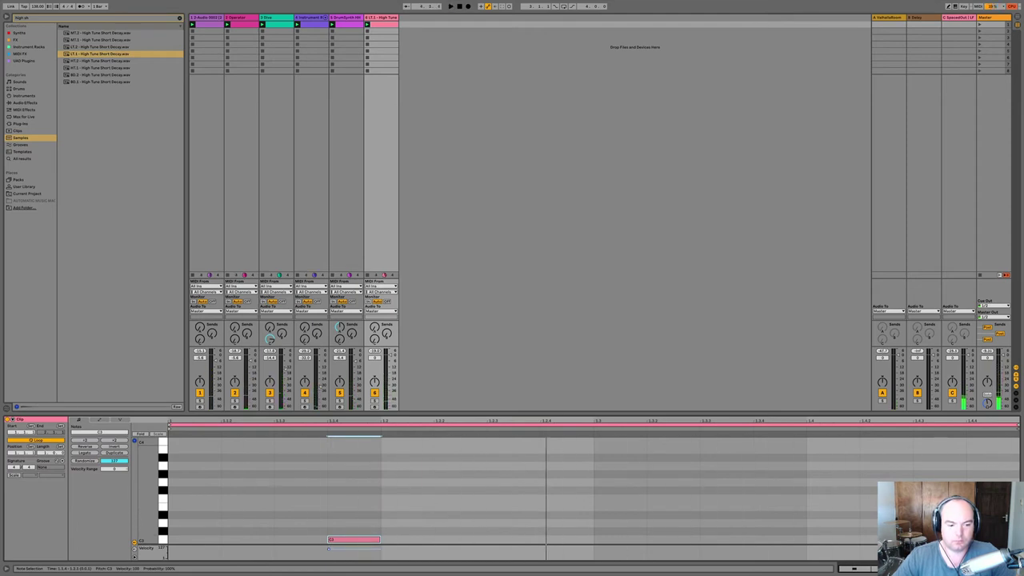
{"action": "double_click", "coordinate": [195, 539]}
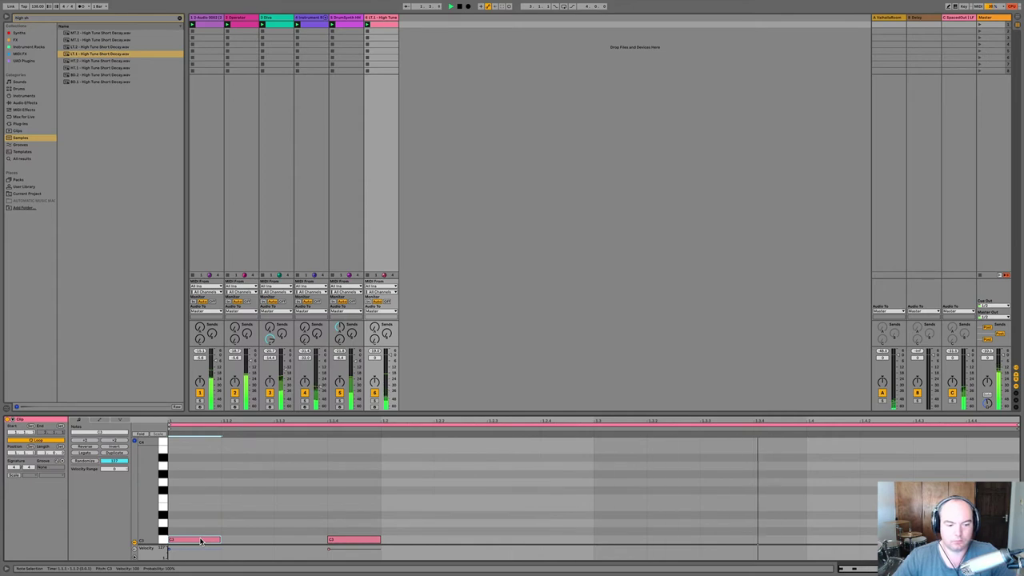
{"action": "double_click", "coordinate": [200, 541]}
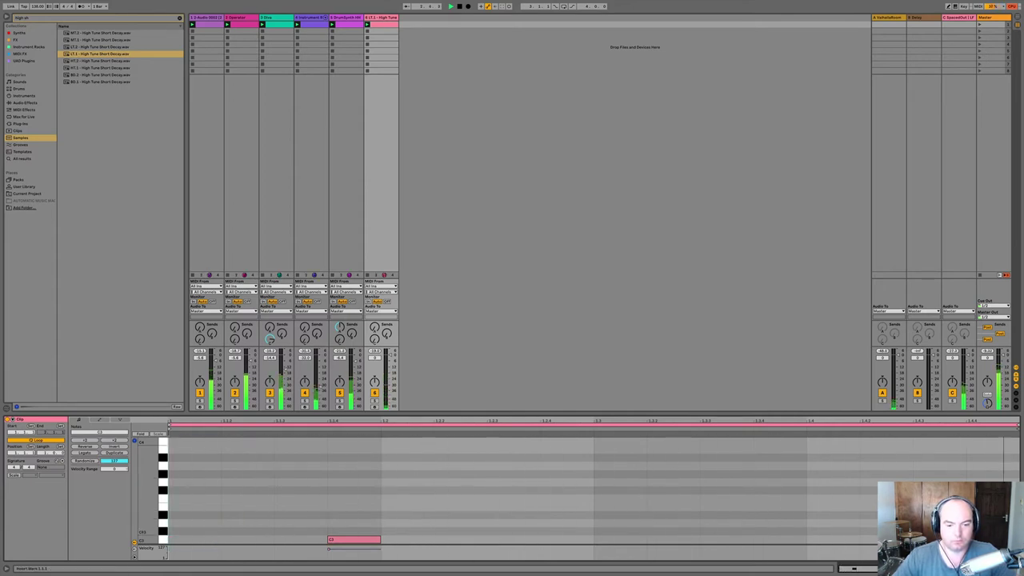
Add sixteenth C3 notes at 1.2.2, 1.2.3 and 1.3.2 in the clip while auditioning the pattern.
{"action": "key", "text": "space"}
{"action": "double_click", "coordinate": [461, 540]}
{"action": "double_click", "coordinate": [514, 539]}
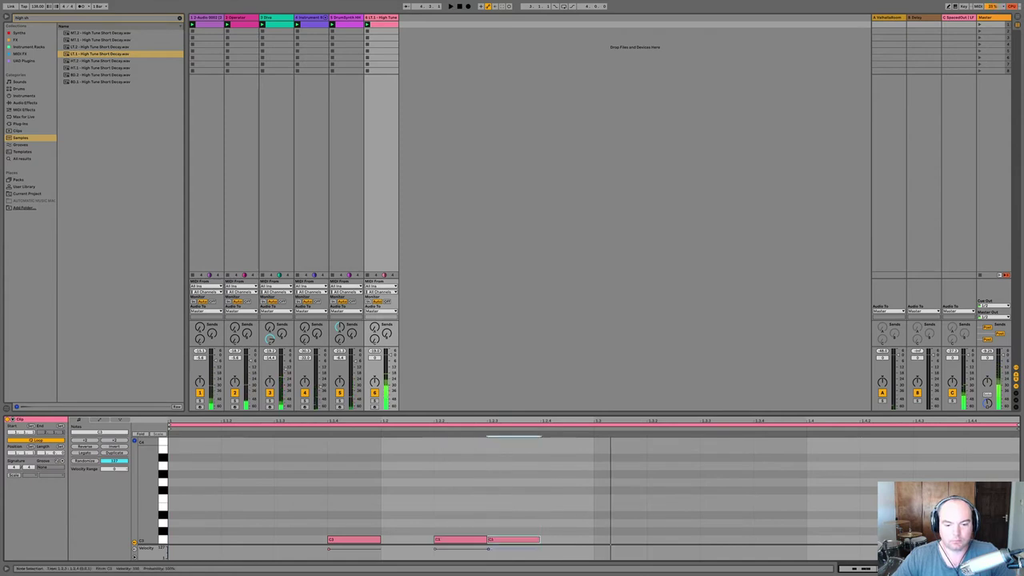
{"action": "key", "text": "space"}
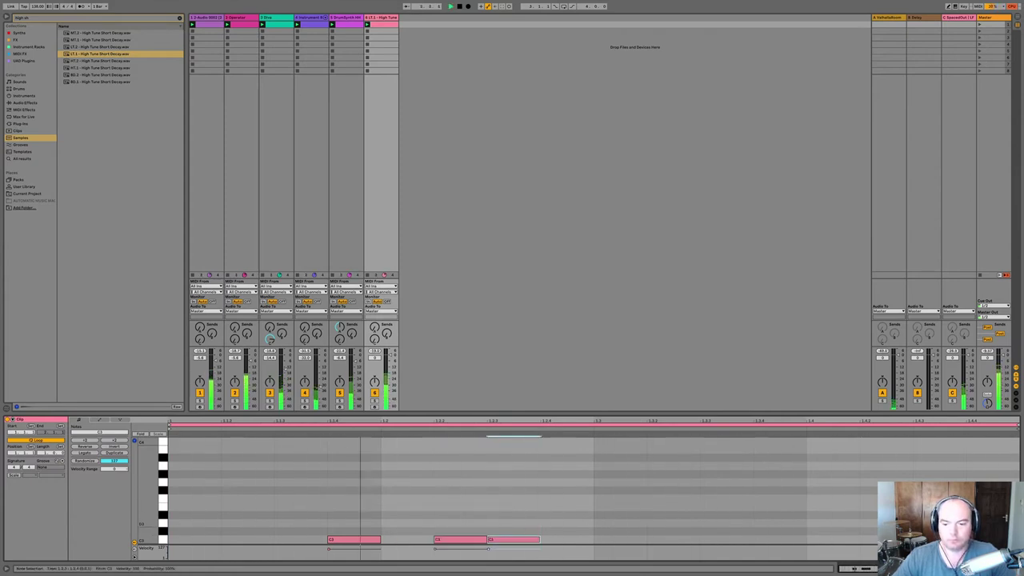
{"action": "double_click", "coordinate": [680, 541]}
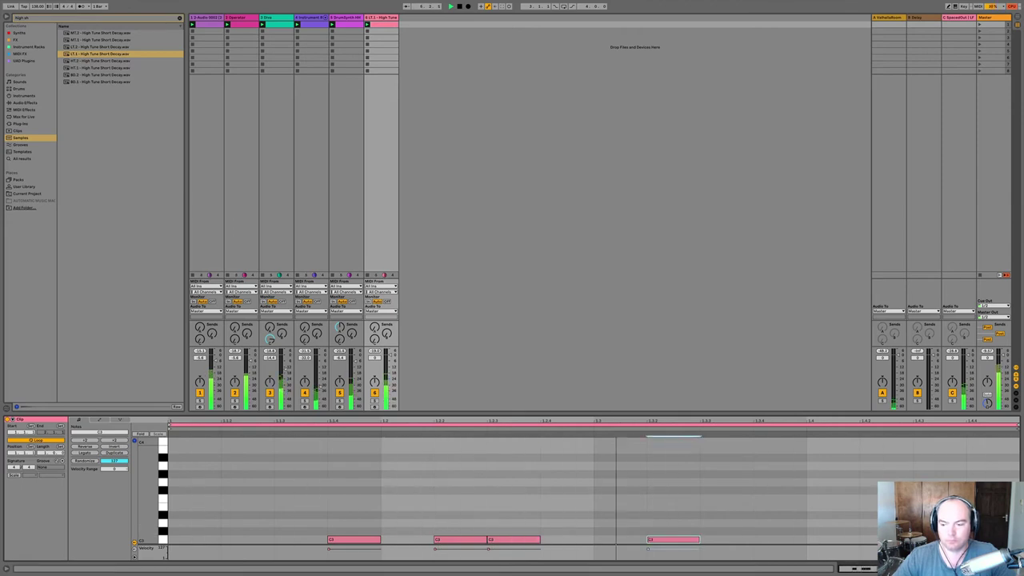
Solo the Diva and sample tracks, transpose the sample to -1 st in Simpler, and lengthen its amplitude release.
{"action": "key", "text": "shift+Tab"}
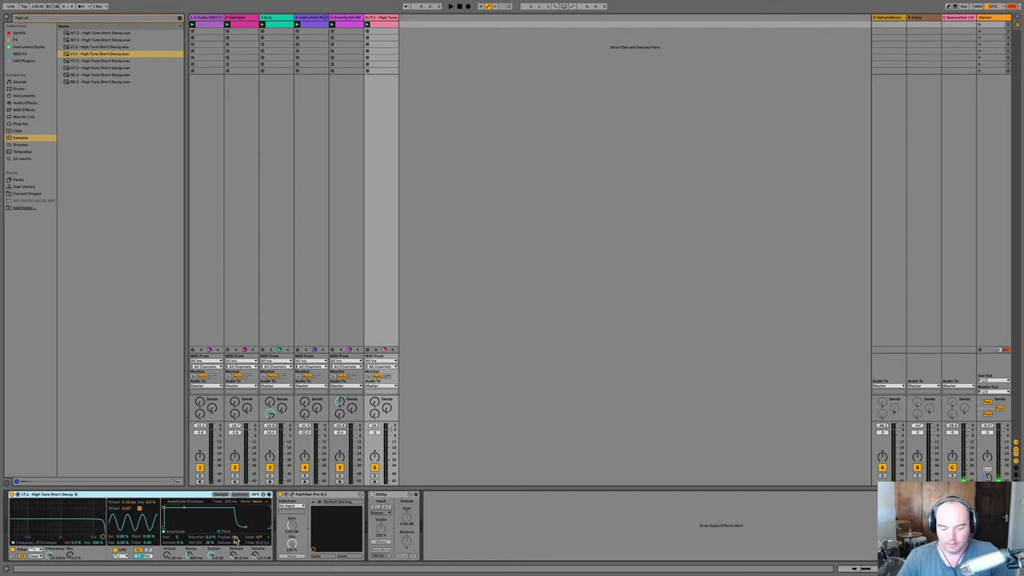
{"action": "left_click", "coordinate": [270, 476]}
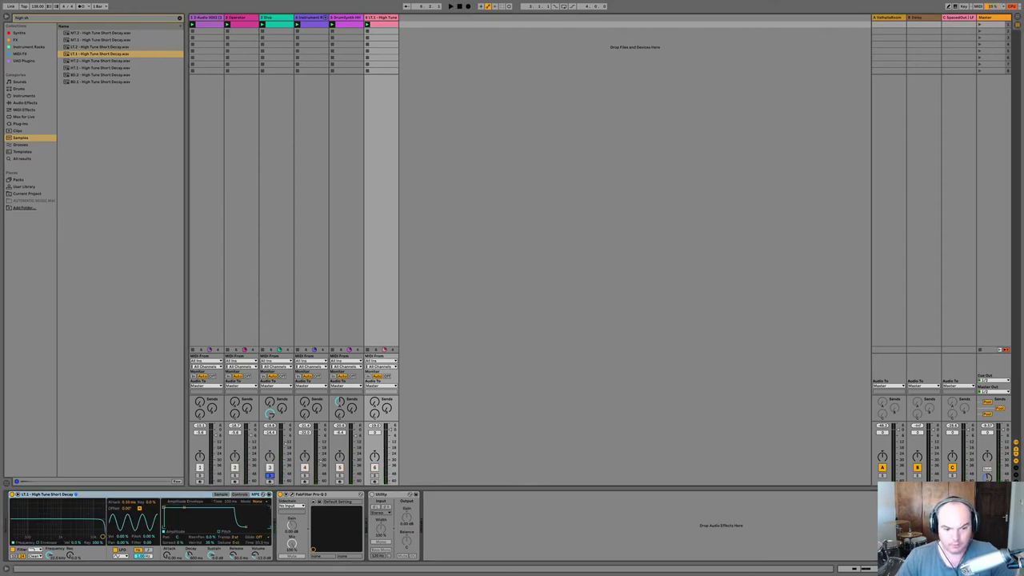
{"action": "key", "text": "space"}
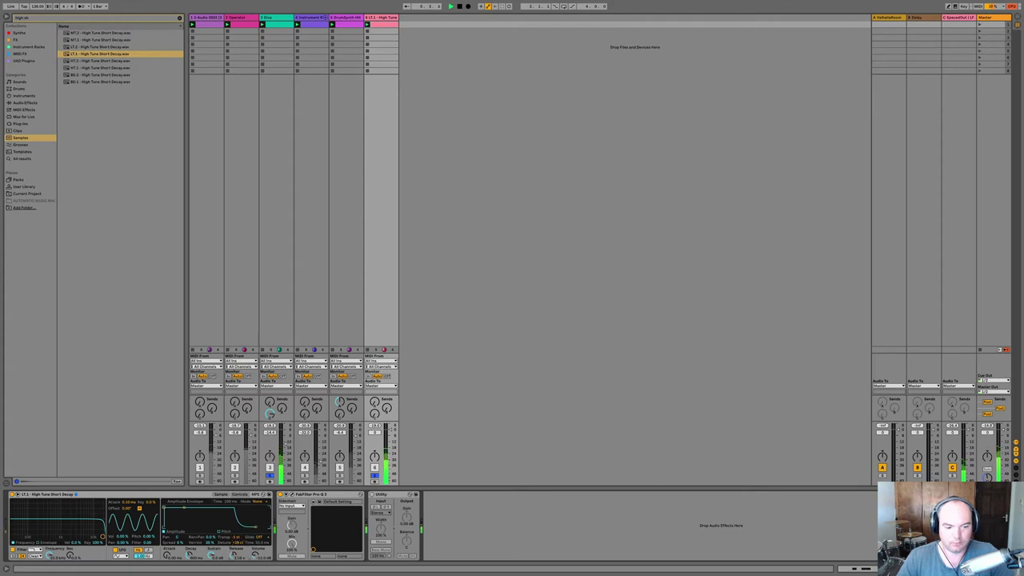
{"action": "left_click_drag", "start_coordinate": [233, 558], "coordinate": [234, 544]}
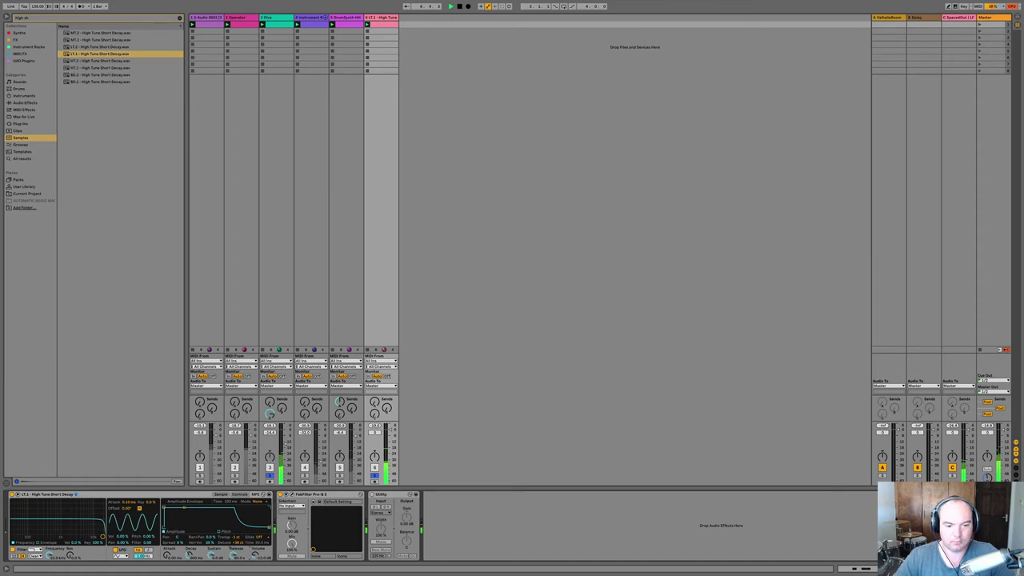
Check the sample's spectrum in FabFilter Pro-Q 3, close the plug-in, and unsolo the tracks.
{"action": "left_click", "coordinate": [293, 494]}
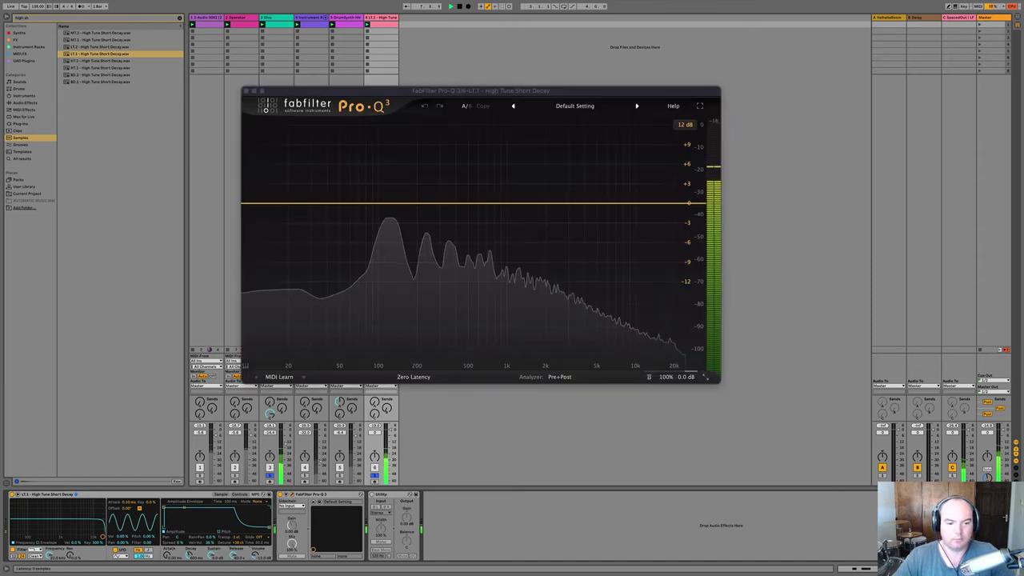
{"action": "left_click", "coordinate": [293, 495]}
{"action": "left_click", "coordinate": [375, 477]}
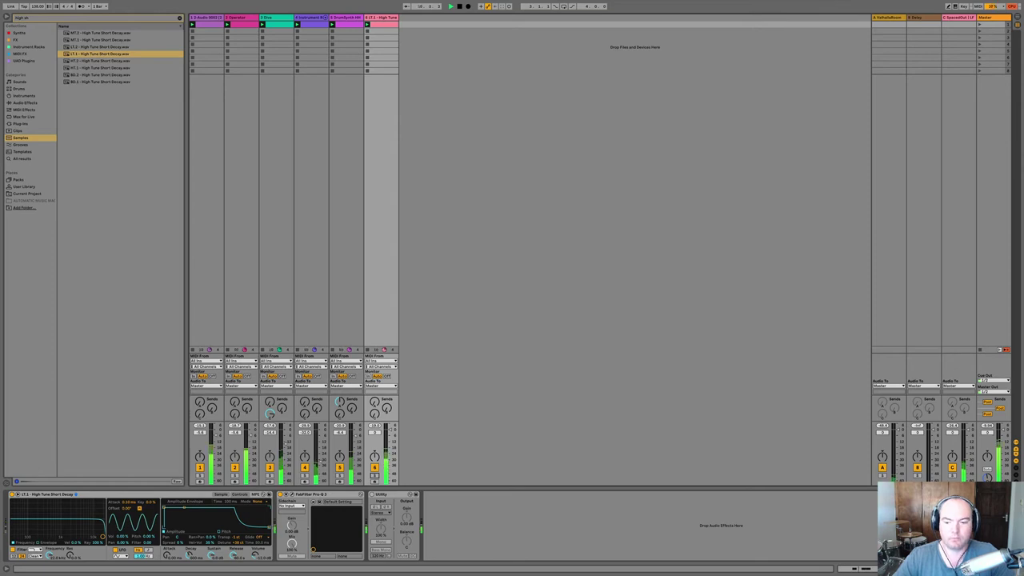
Try shifting the first tom note and the 1.2.2–1.2.3 note pair by a sixteenth while auditioning the pattern.
{"action": "key", "text": "shift+Tab"}
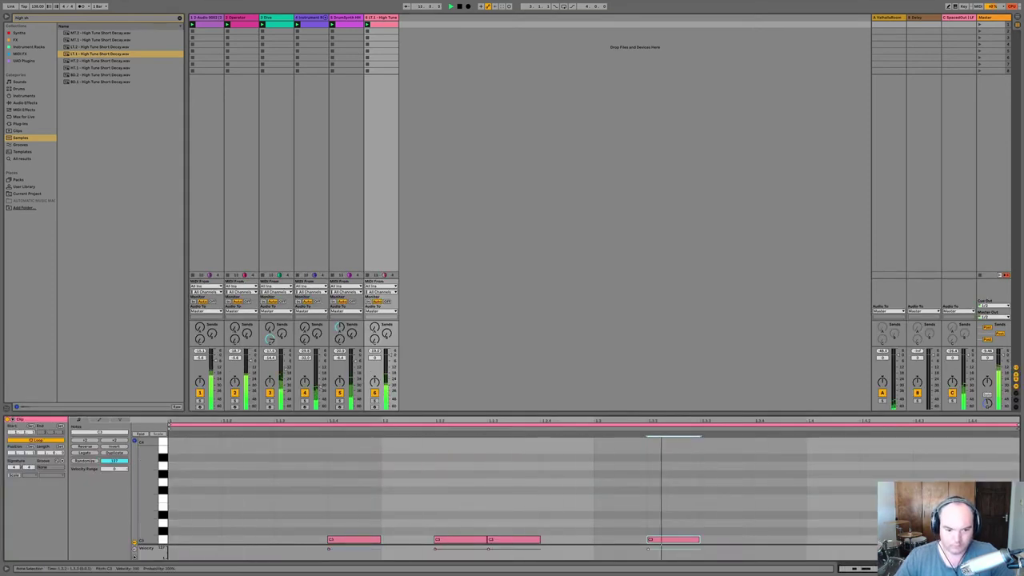
{"action": "left_click", "coordinate": [354, 540]}
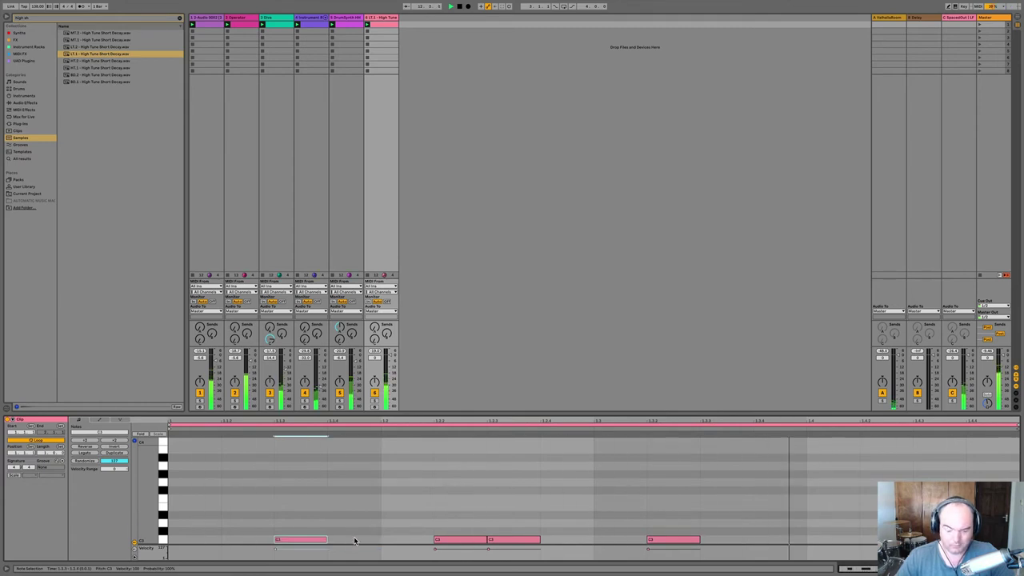
{"action": "left_click_drag", "start_coordinate": [448, 520], "coordinate": [500, 541]}
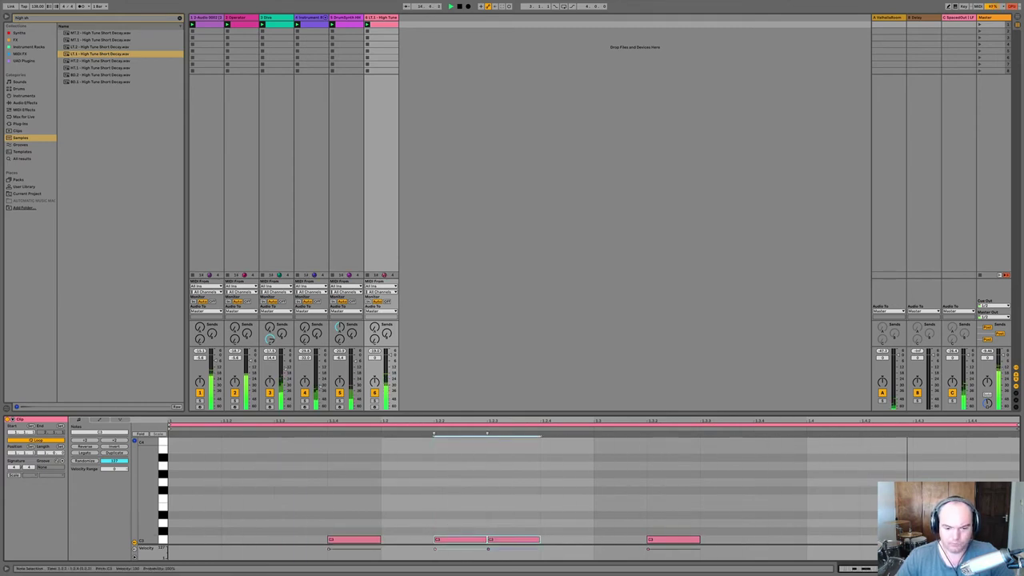
{"action": "key", "text": "Right"}
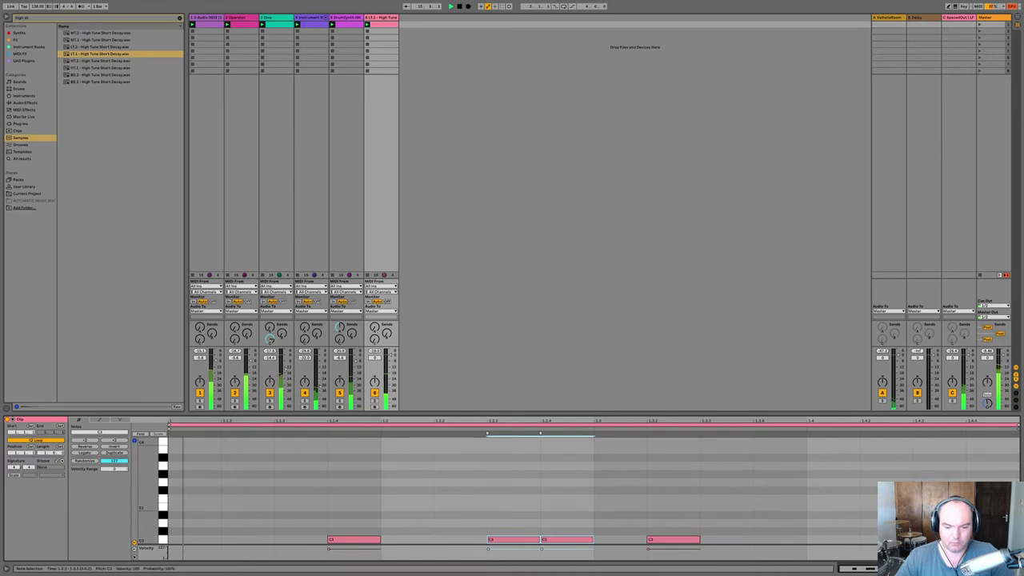
{"action": "key", "text": "Left"}
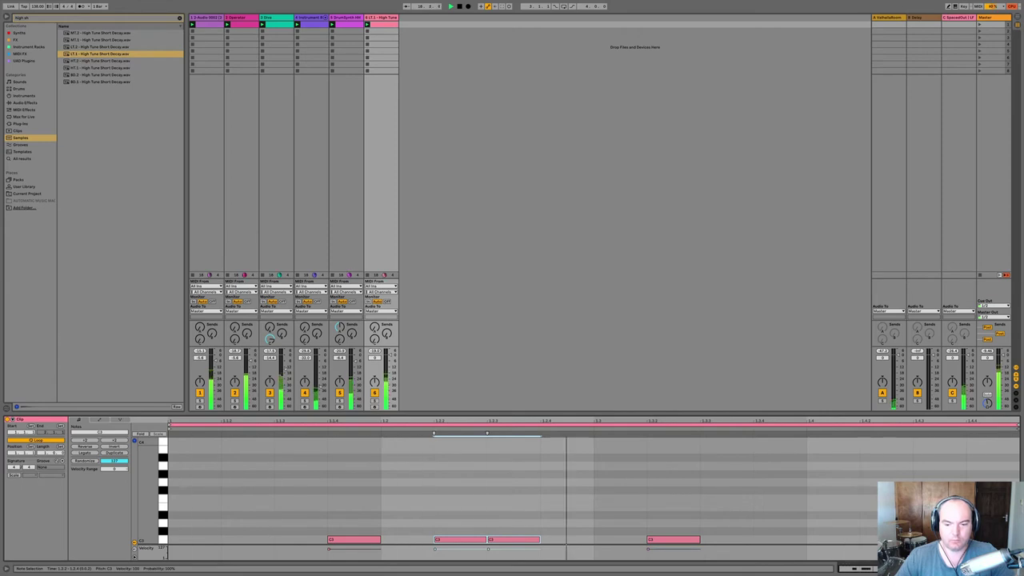
Add a sixteenth C3 note at 1.3.1 in the tom clip and lower the 1.2.3 note's velocity to 78.
{"action": "left_click", "coordinate": [647, 498]}
{"action": "double_click", "coordinate": [633, 540]}
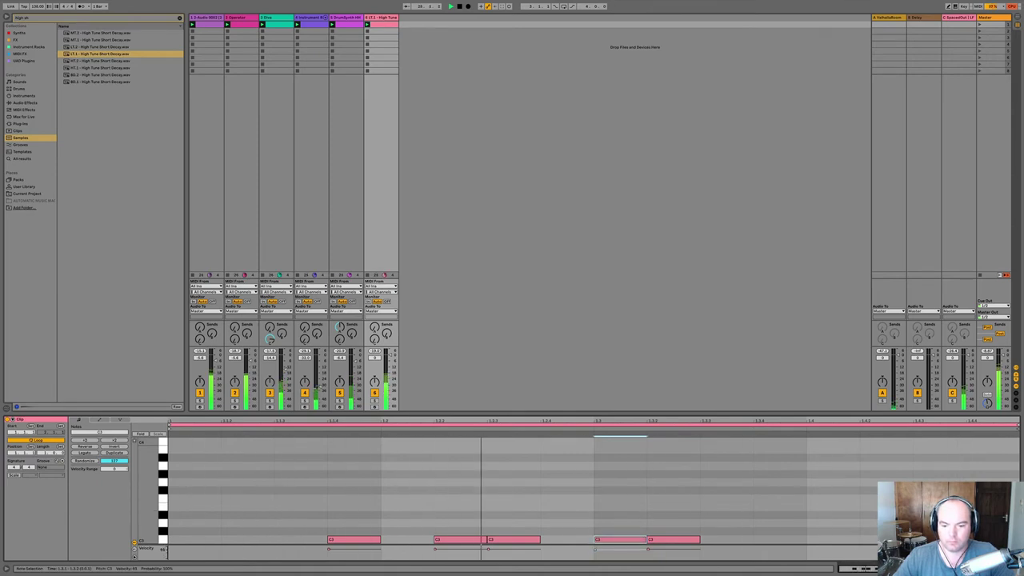
{"action": "left_click_drag", "start_coordinate": [488, 548], "coordinate": [488, 551]}
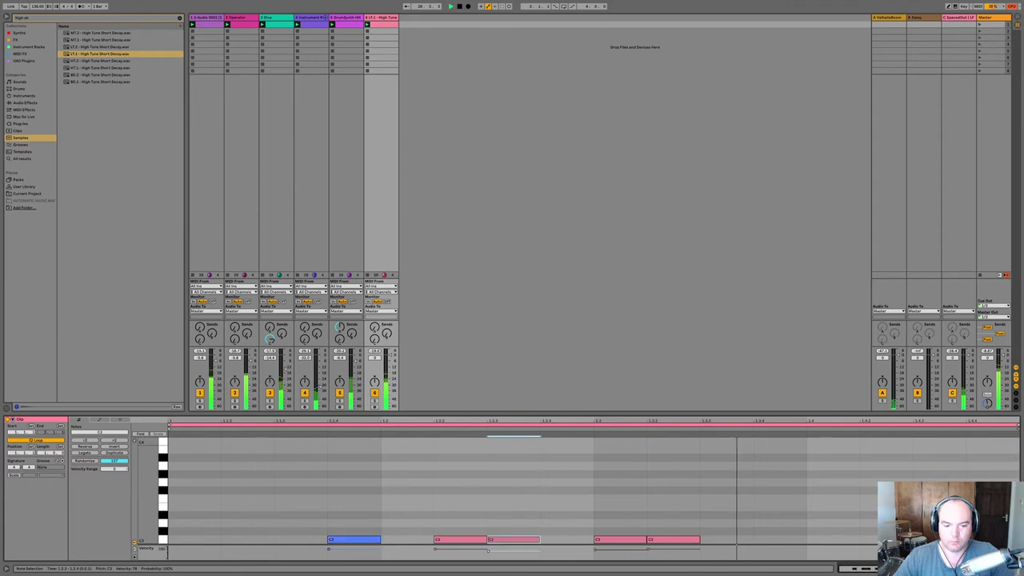
{"action": "left_click", "coordinate": [328, 548]}
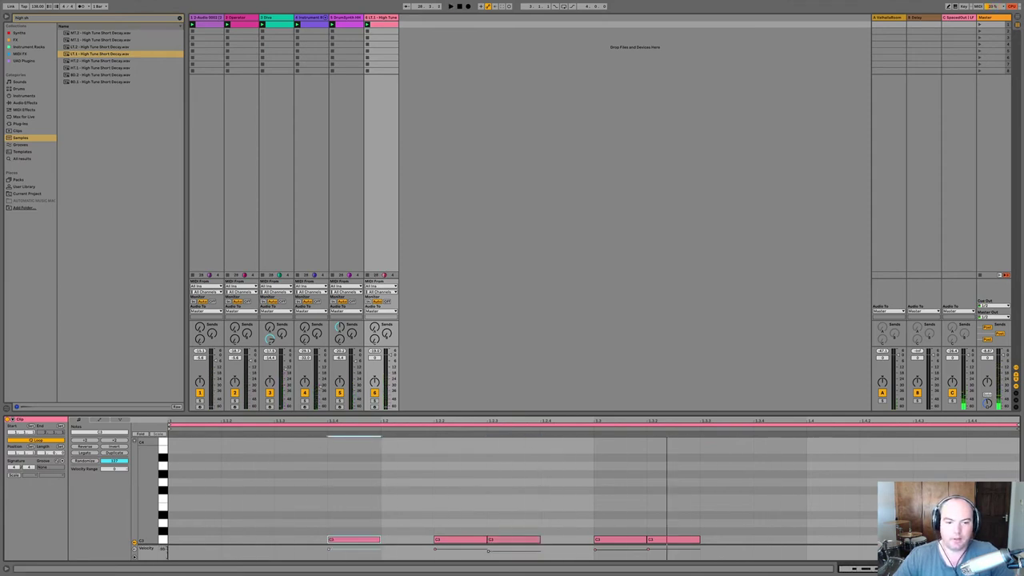
Solo the tom sample track and replace the Delay on return track B with Echo from the FX collection.
{"action": "left_click", "coordinate": [374, 400]}
{"action": "left_click", "coordinate": [917, 18]}
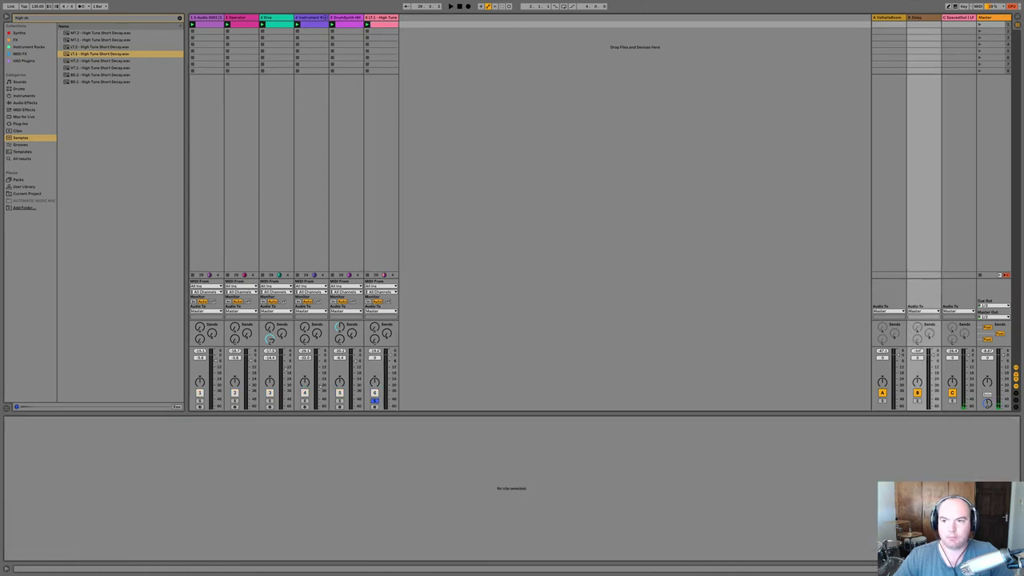
{"action": "key", "text": "shift+Tab"}
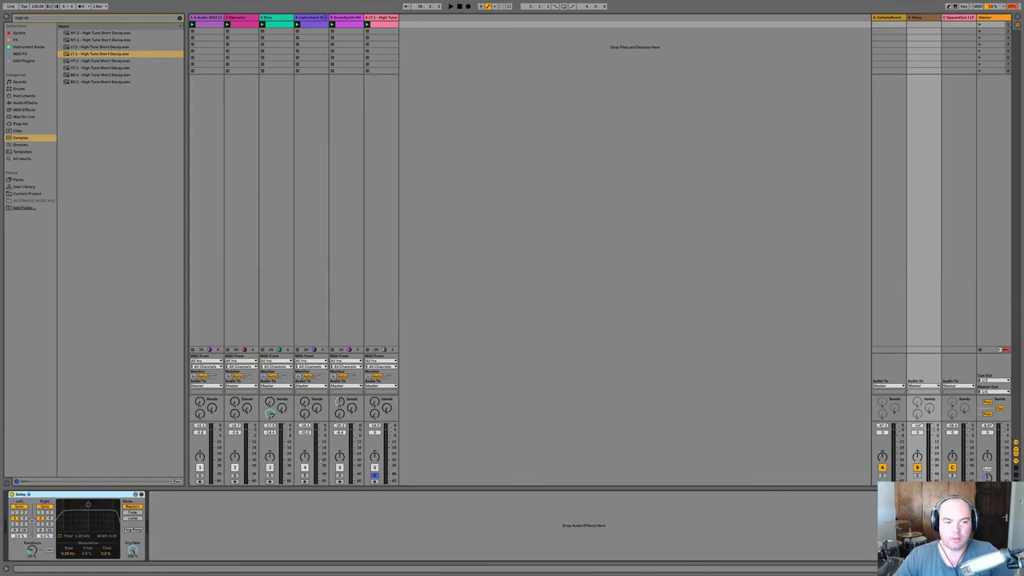
{"action": "left_click", "coordinate": [179, 17]}
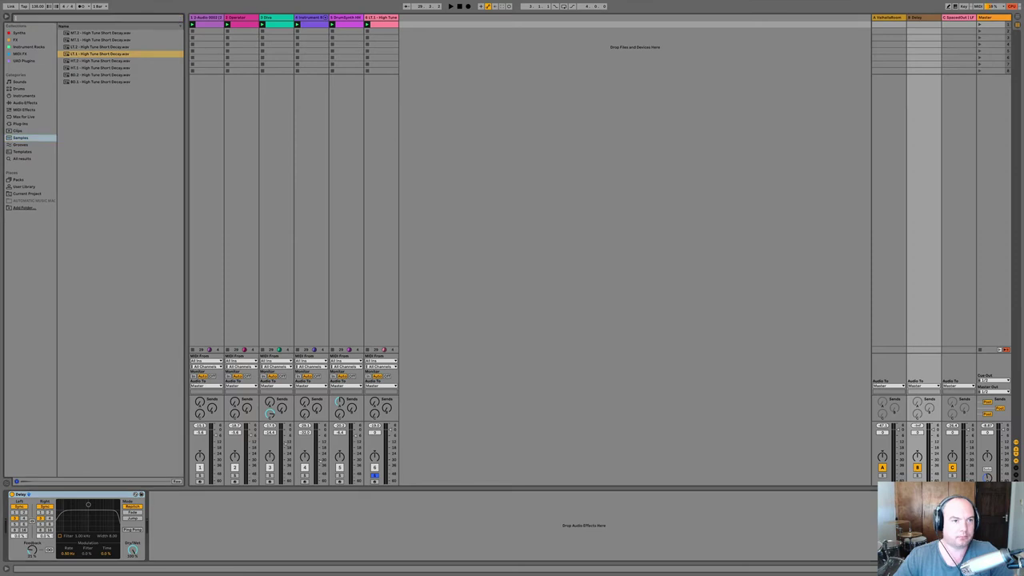
{"action": "left_click", "coordinate": [16, 40]}
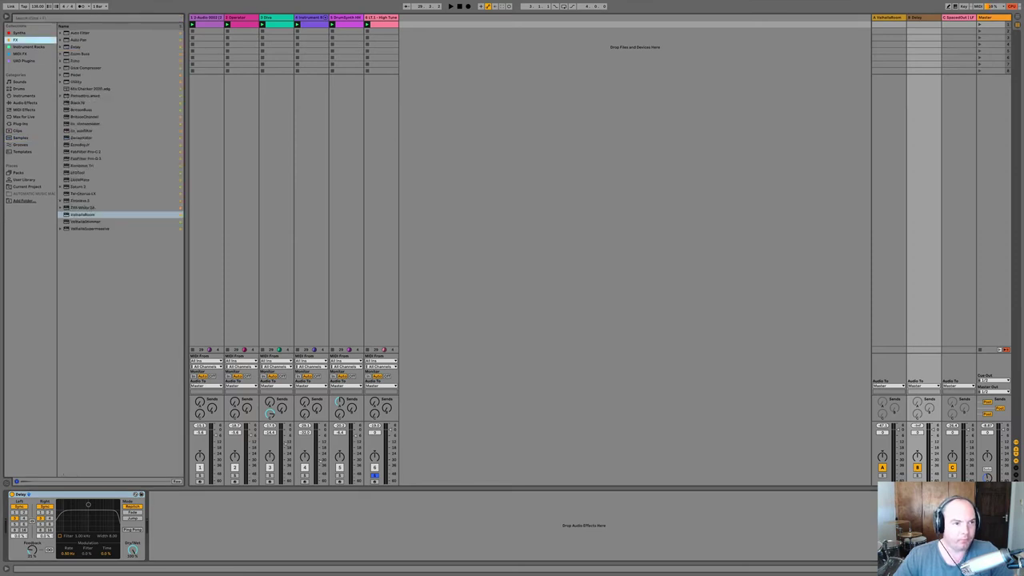
{"action": "left_click", "coordinate": [75, 60]}
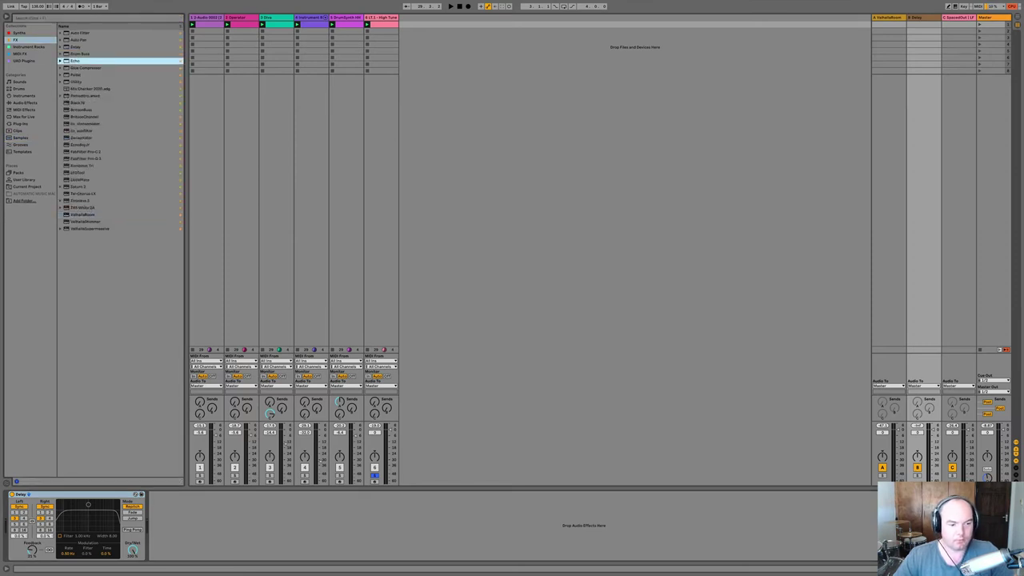
{"action": "double_click", "coordinate": [75, 61]}
{"action": "left_click", "coordinate": [90, 494]}
{"action": "key", "text": "Delete"}
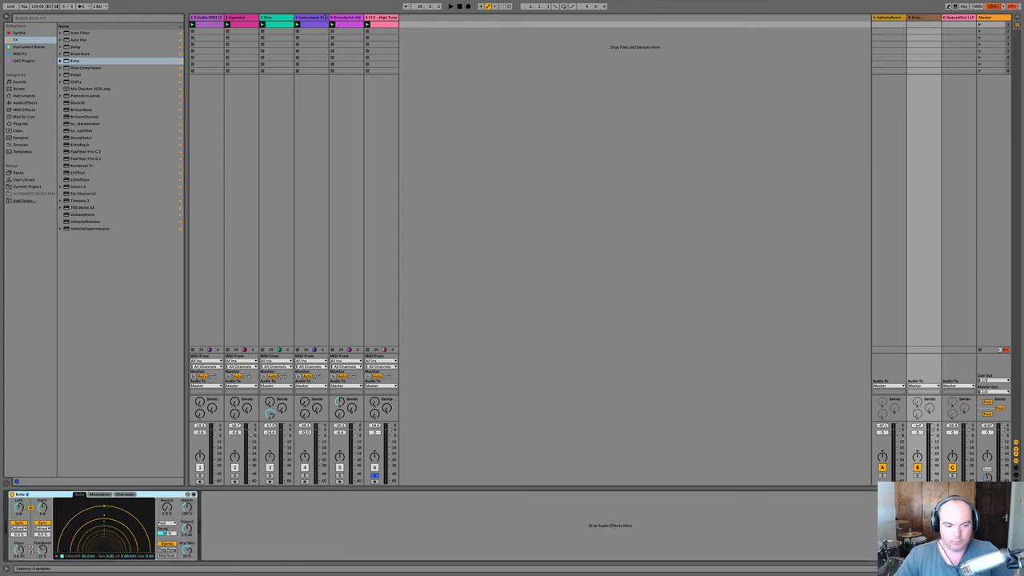
Set Echo to 100% wet in Ping Pong mode, and raise the tom track's send B during playback before unsoloing it.
{"action": "left_click_drag", "start_coordinate": [187, 550], "coordinate": [186, 524]}
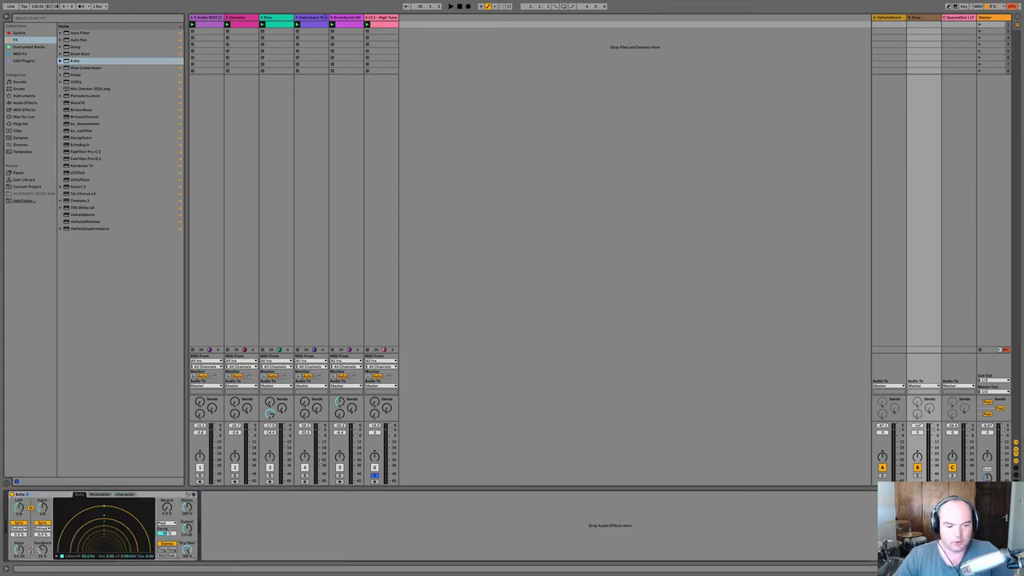
{"action": "left_click", "coordinate": [169, 549]}
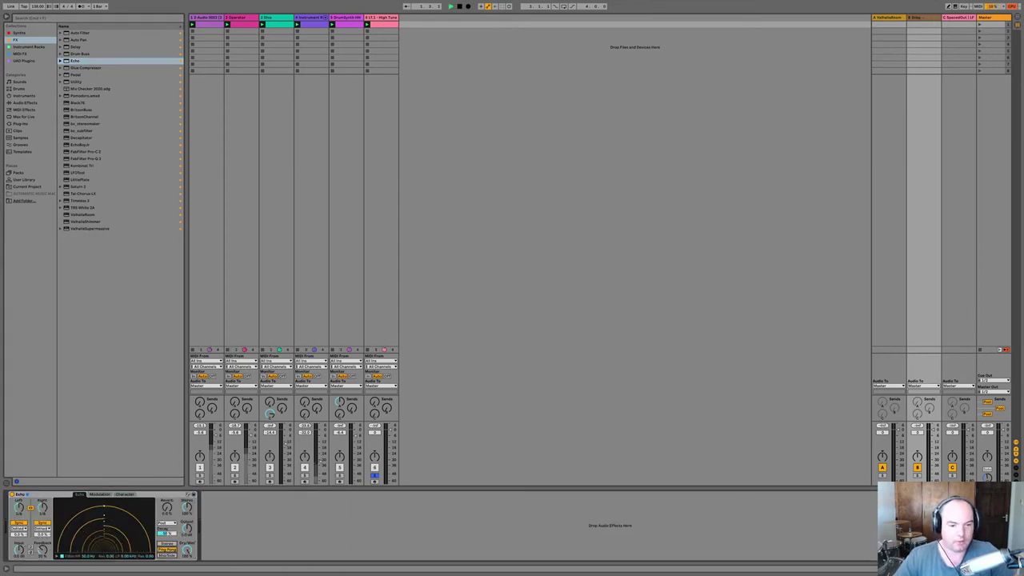
{"action": "key", "text": "space"}
{"action": "left_click_drag", "start_coordinate": [387, 409], "coordinate": [386, 376]}
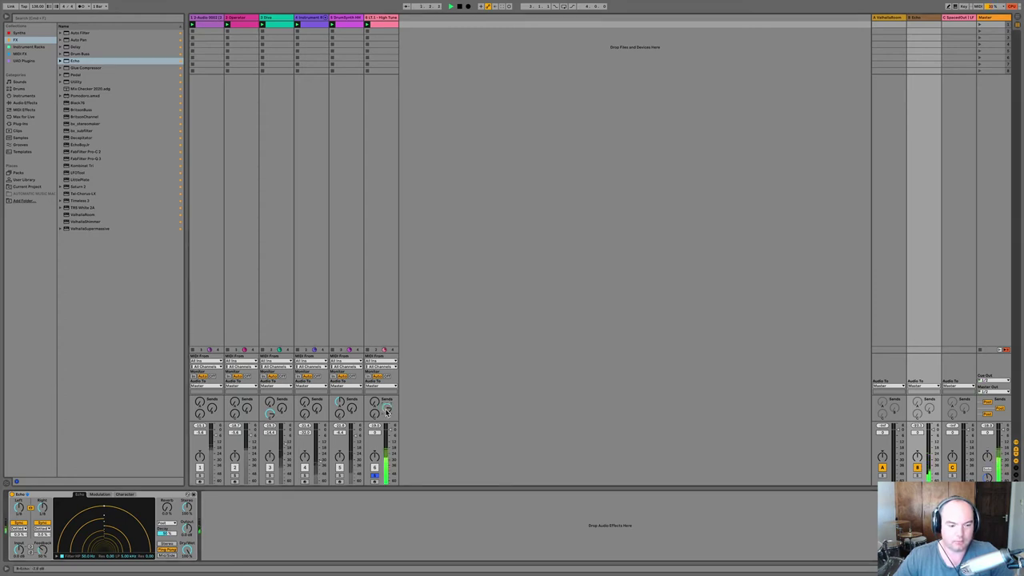
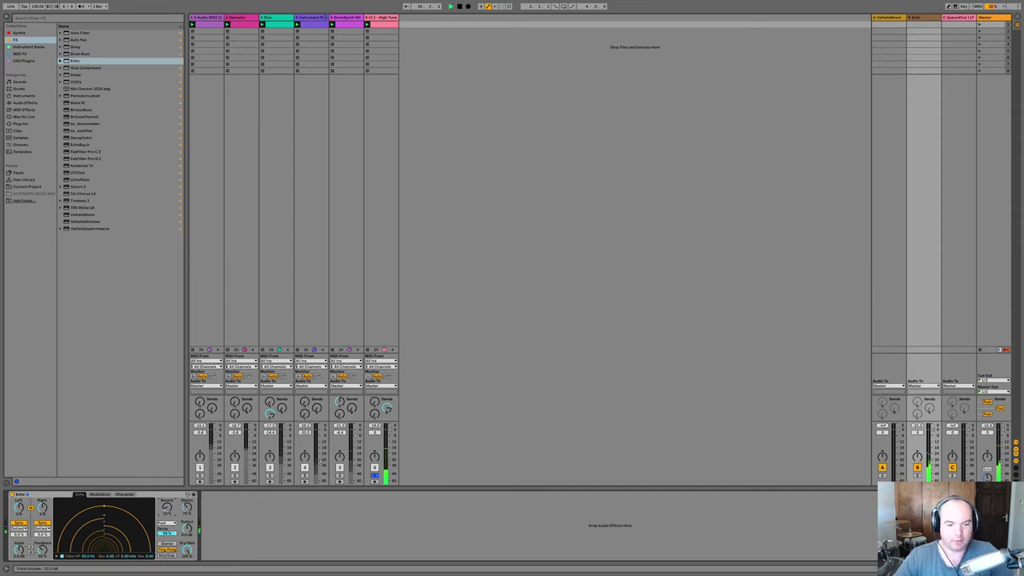
{"action": "left_click", "coordinate": [375, 476]}
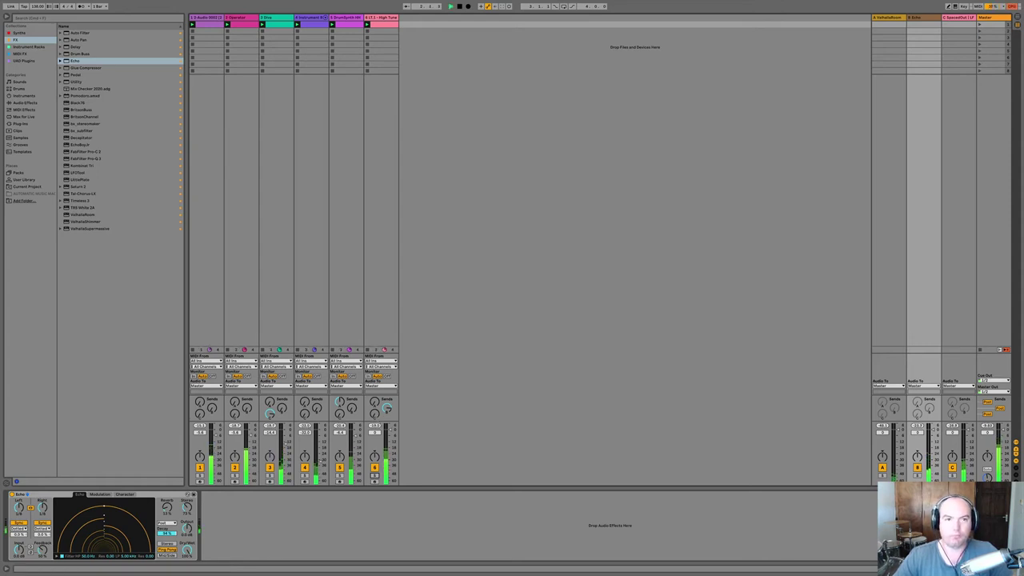
Shift all five notes in the tom clip four sixteenths later, starting at 1.2.4, and play the result.
{"action": "left_click", "coordinate": [380, 18]}
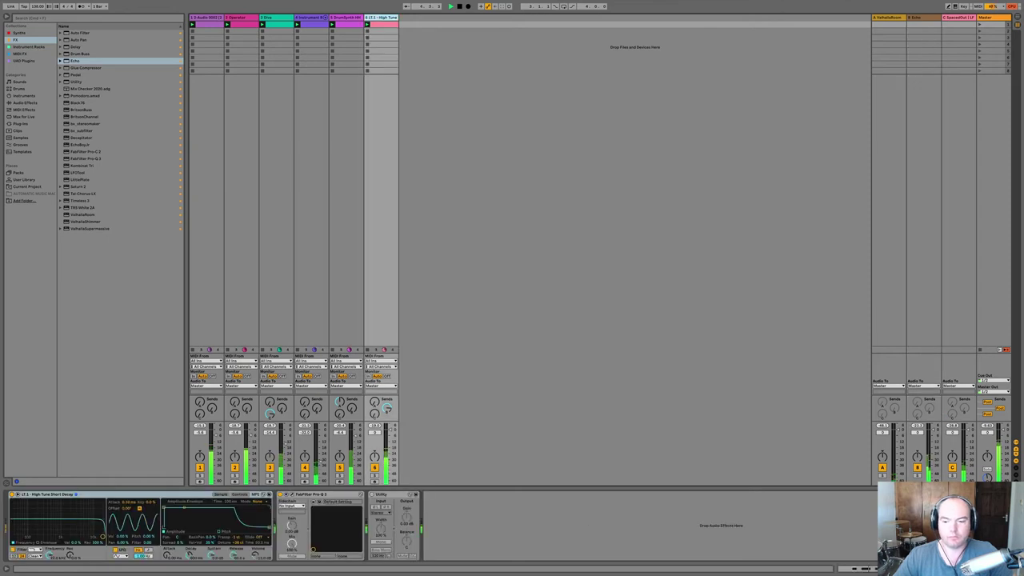
{"action": "key", "text": "shift+Tab"}
{"action": "key", "text": "space"}
{"action": "left_click_drag", "start_coordinate": [330, 509], "coordinate": [756, 544]}
{"action": "key", "text": "Right"}
{"action": "key", "text": "Right"}
{"action": "key", "text": "Right"}
{"action": "key", "text": "Right"}
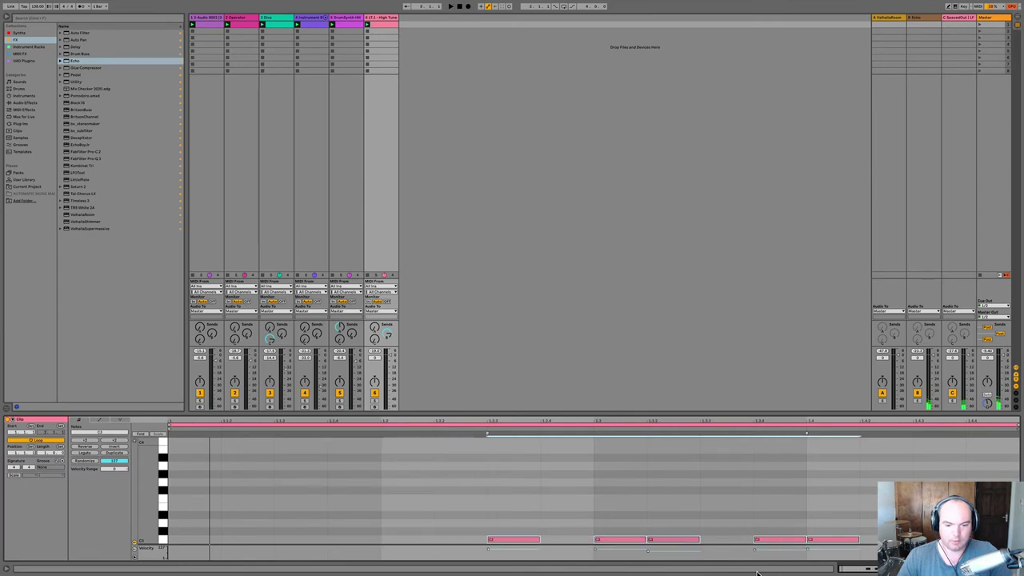
{"action": "key", "text": "space"}
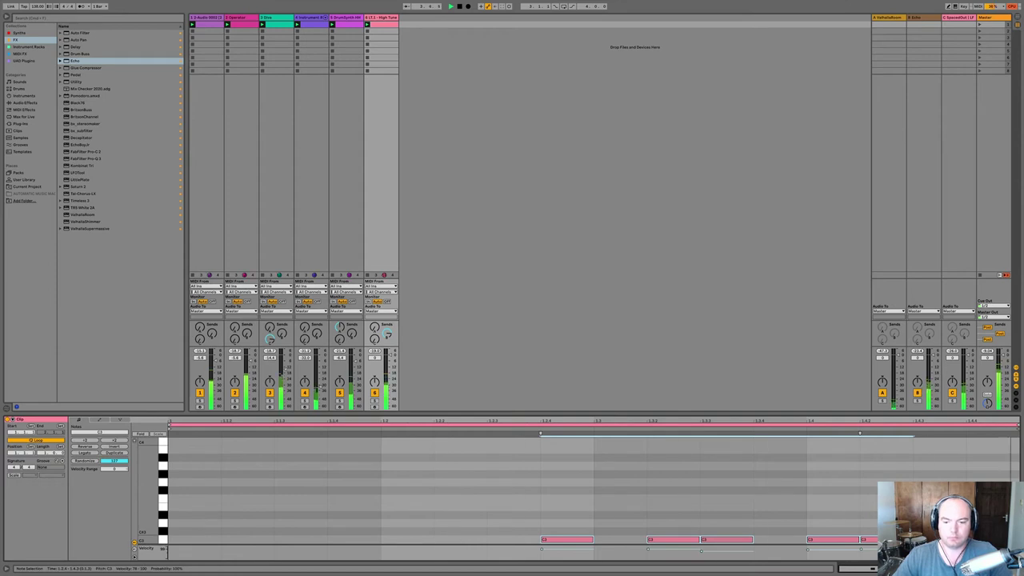
Audition the tom sample track in solo, unsolo it, and move the track directly after the Diva track.
{"action": "key", "text": "shift+Tab"}
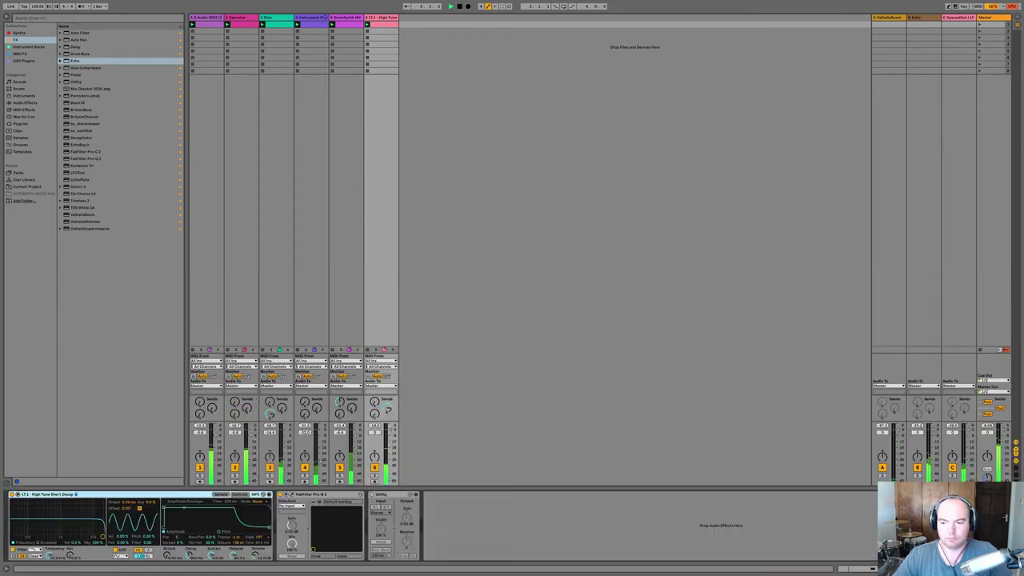
{"action": "key", "text": "s"}
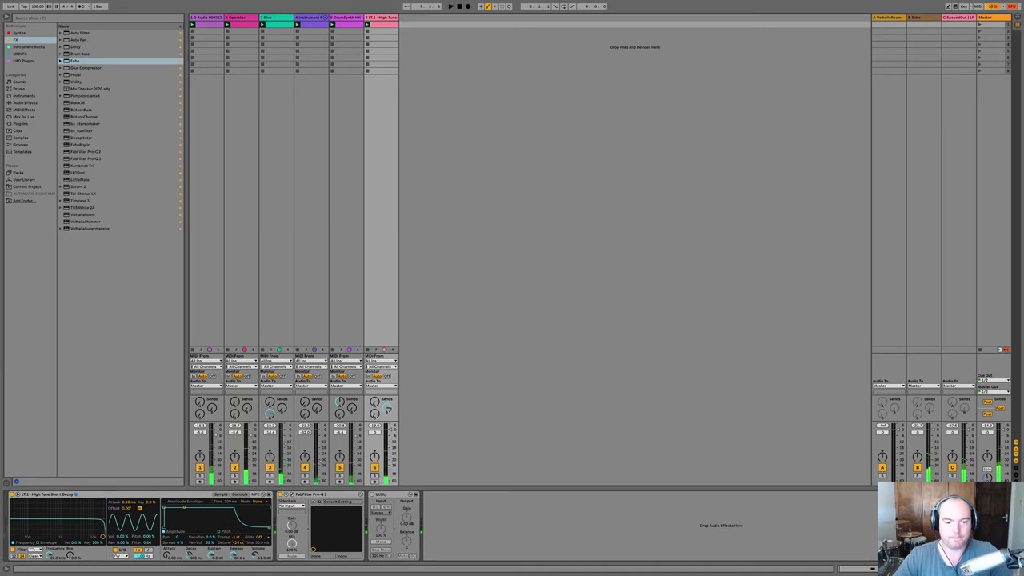
{"action": "left_click", "coordinate": [374, 475]}
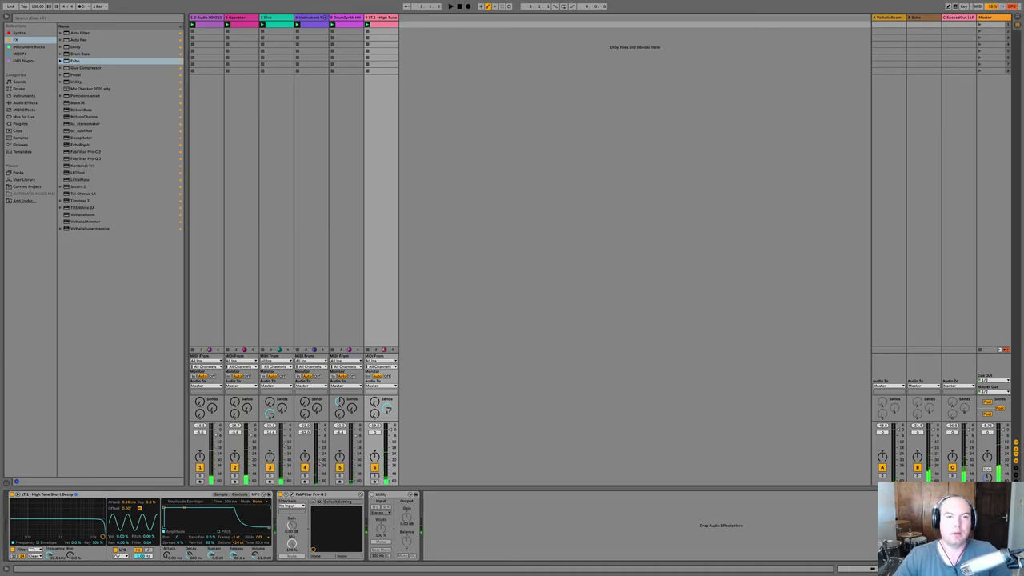
{"action": "left_click_drag", "start_coordinate": [381, 18], "coordinate": [296, 17]}
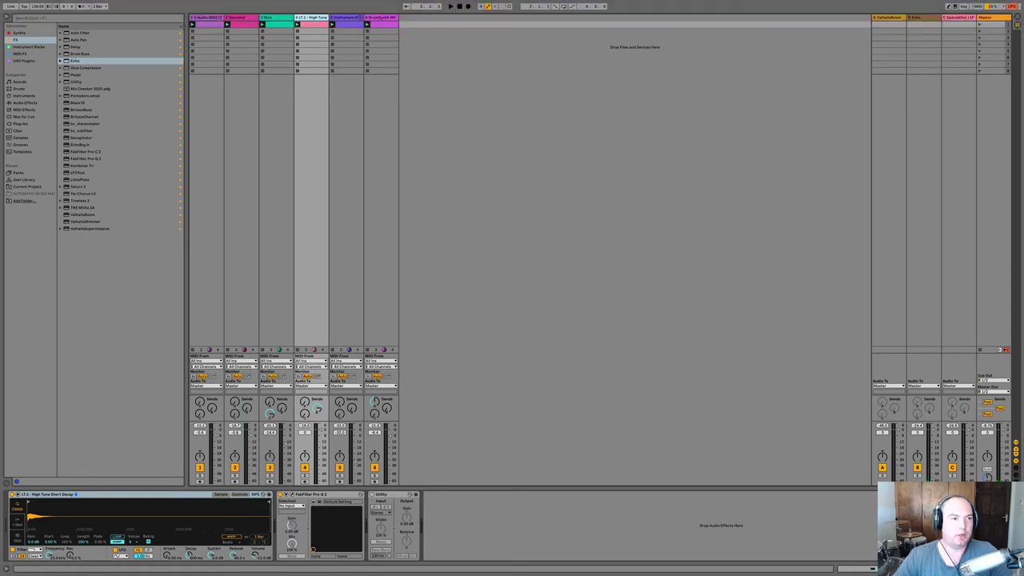
Search the samples for "shar" and audition the results down to Hihat Closed Sharp Yakimon.
{"action": "left_click", "coordinate": [21, 137]}
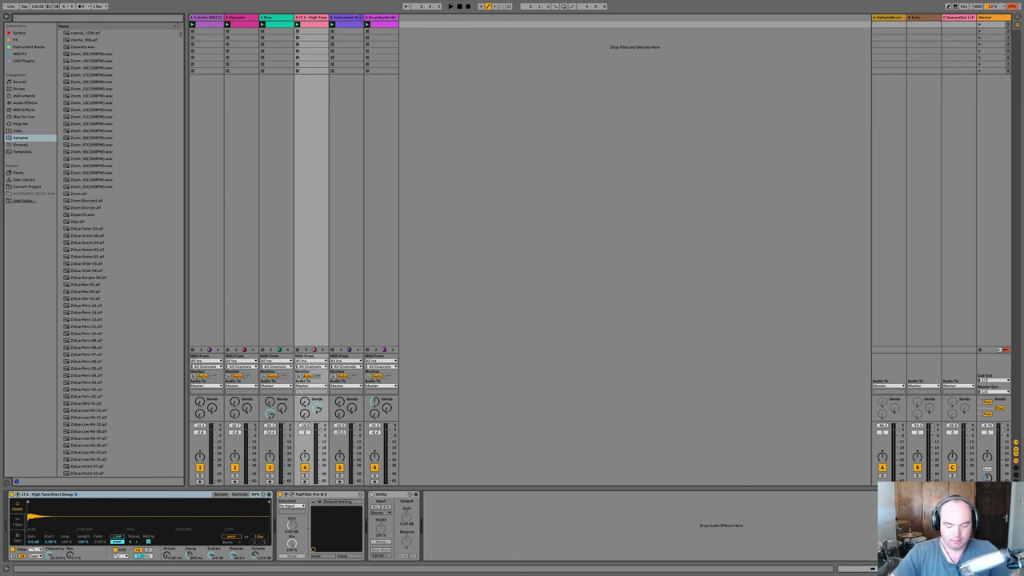
{"action": "type", "text": "sha"}
{"action": "type", "text": "ker"}
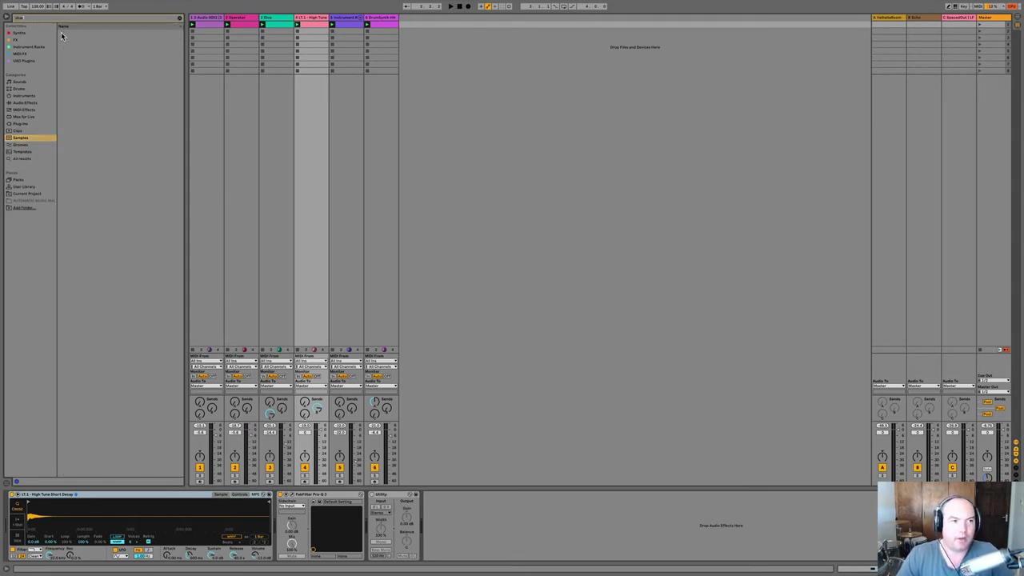
{"action": "left_click", "coordinate": [84, 34]}
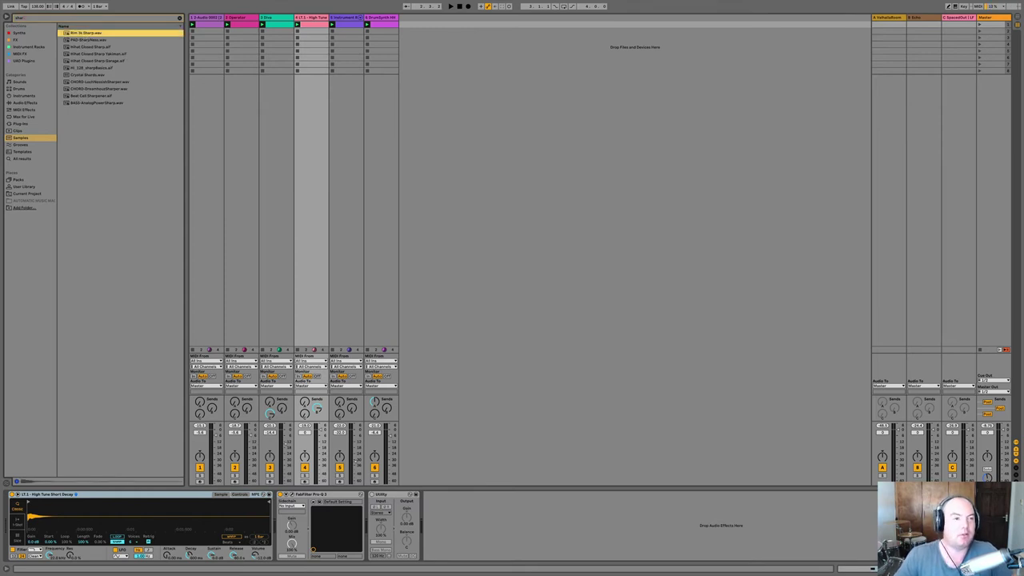
{"action": "key", "text": "Down"}
{"action": "key", "text": "Down"}
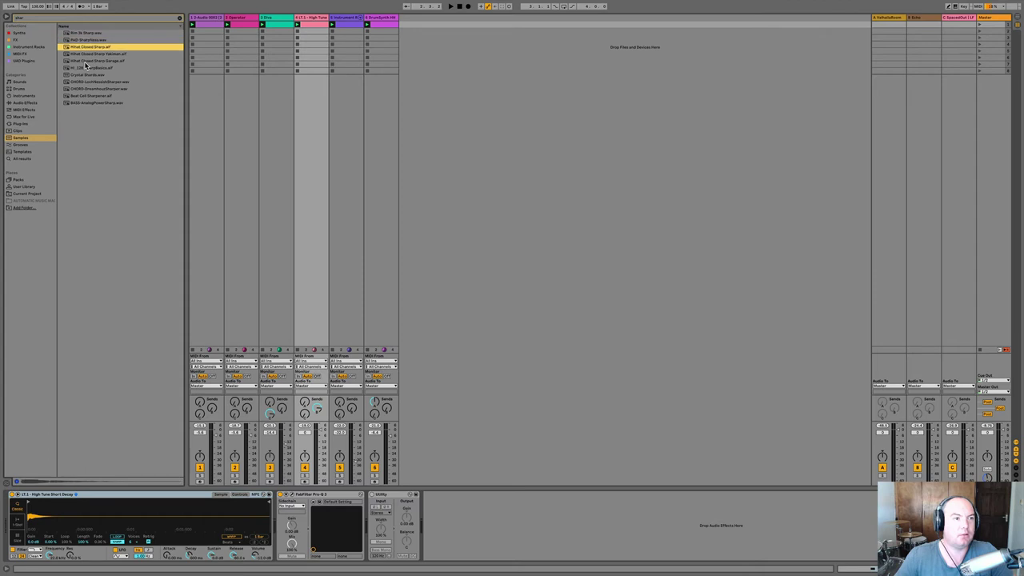
{"action": "key", "text": "Down"}
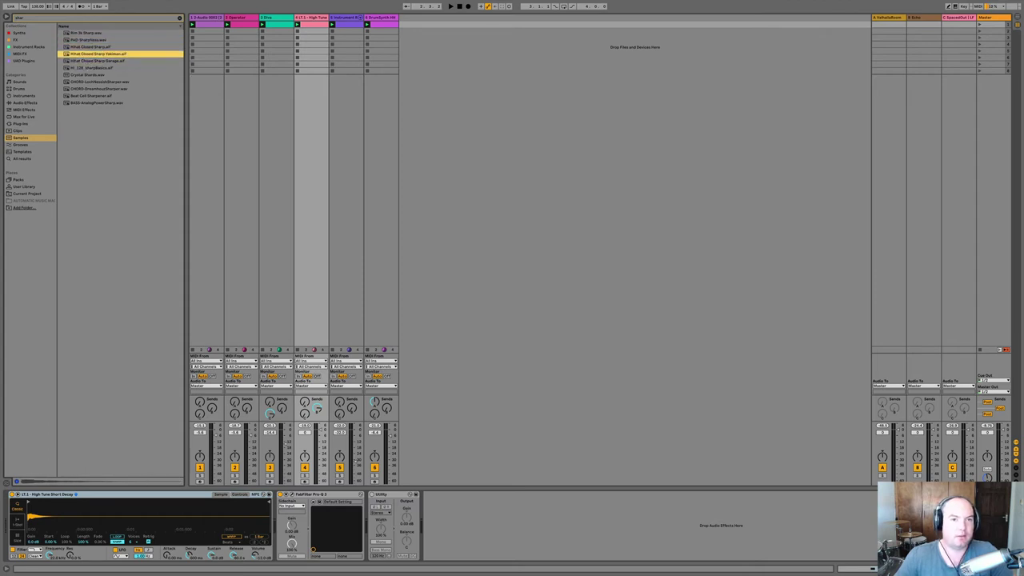
Add a MIDI track after the DrumSynth track with an empty first-slot clip, and load the Hihat Closed Sharp Yakimon sample on it.
{"action": "left_click", "coordinate": [389, 20]}
{"action": "key", "text": "ctrl+shift+t"}
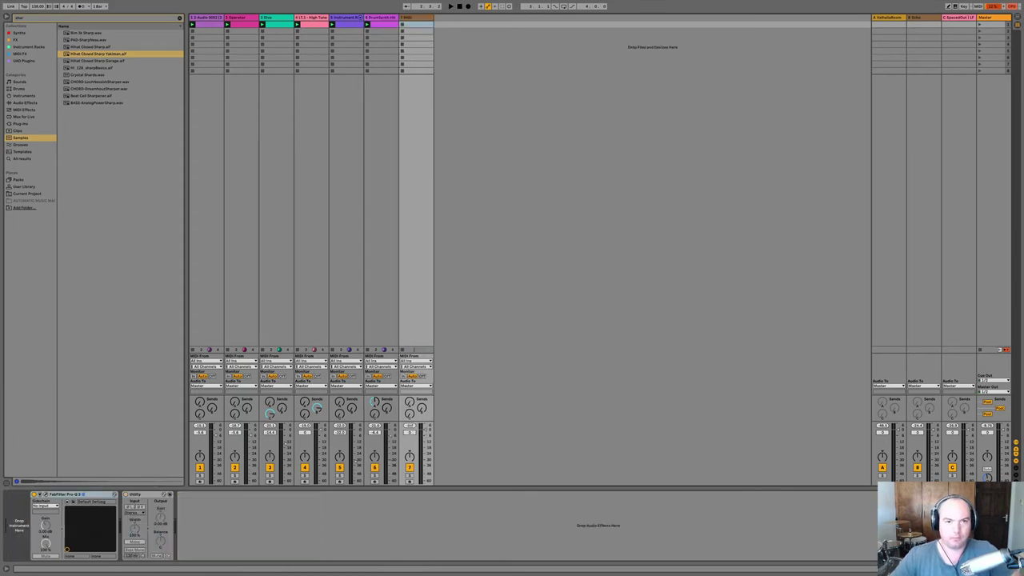
{"action": "key", "text": "ctrl+shift+m"}
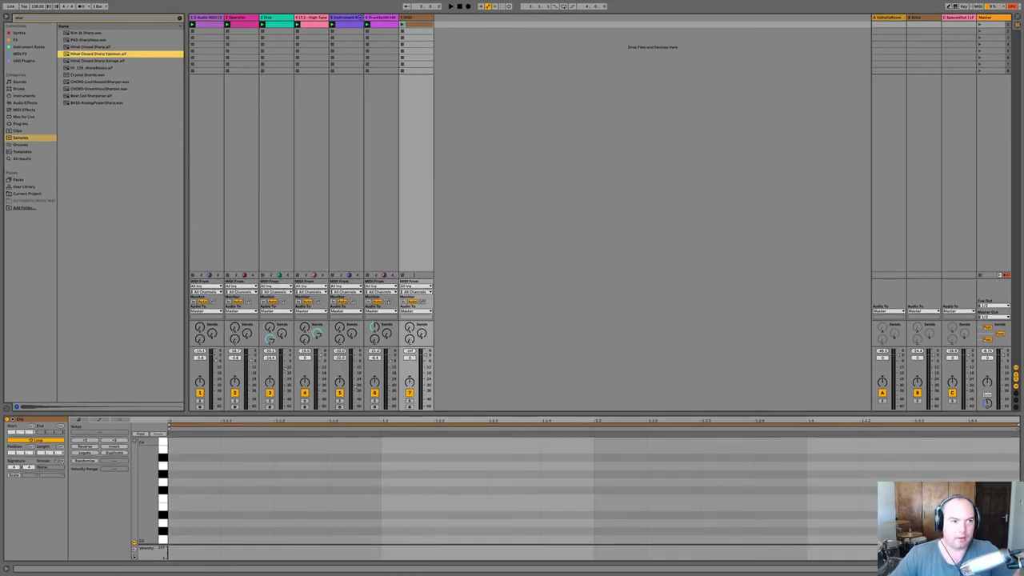
{"action": "key", "text": "Return"}
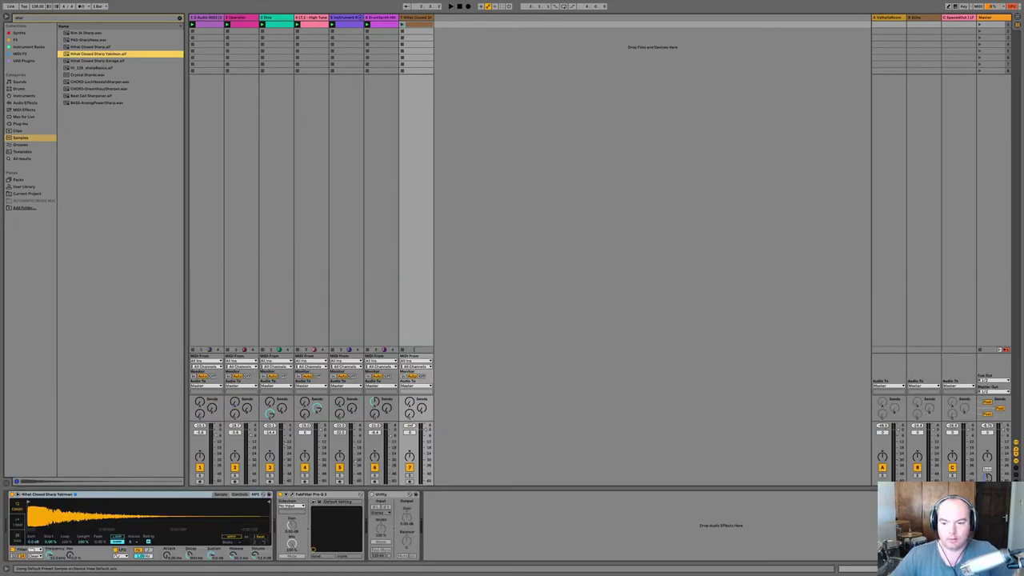
Add a C3 note on the first off-beat of the hi-hat clip, duplicate it to each following beat, and play the result.
{"action": "key", "text": "shift+Tab"}
{"action": "double_click", "coordinate": [286, 539]}
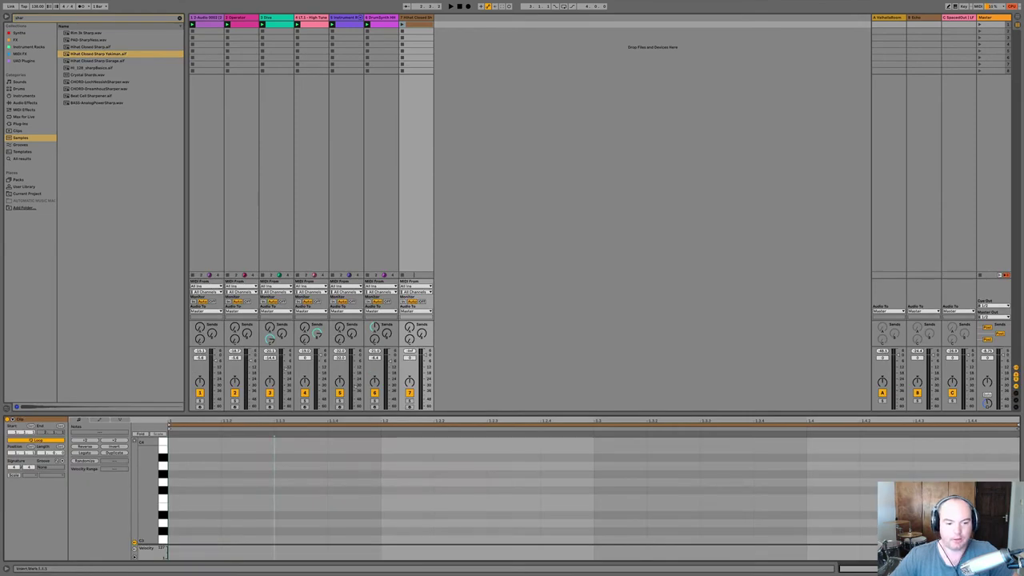
{"action": "left_click_drag", "start_coordinate": [378, 527], "coordinate": [144, 560]}
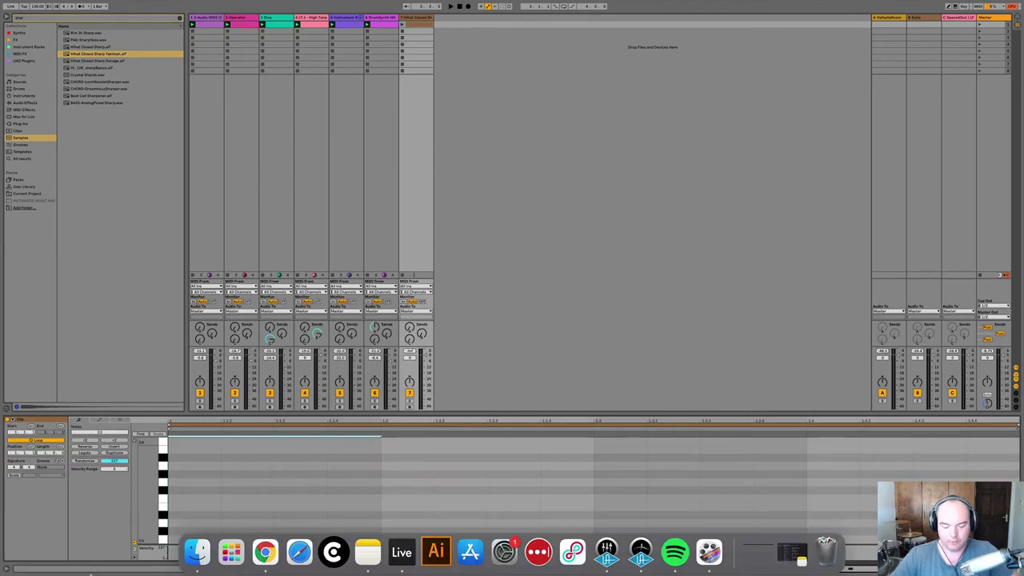
{"action": "key", "text": "super+f"}
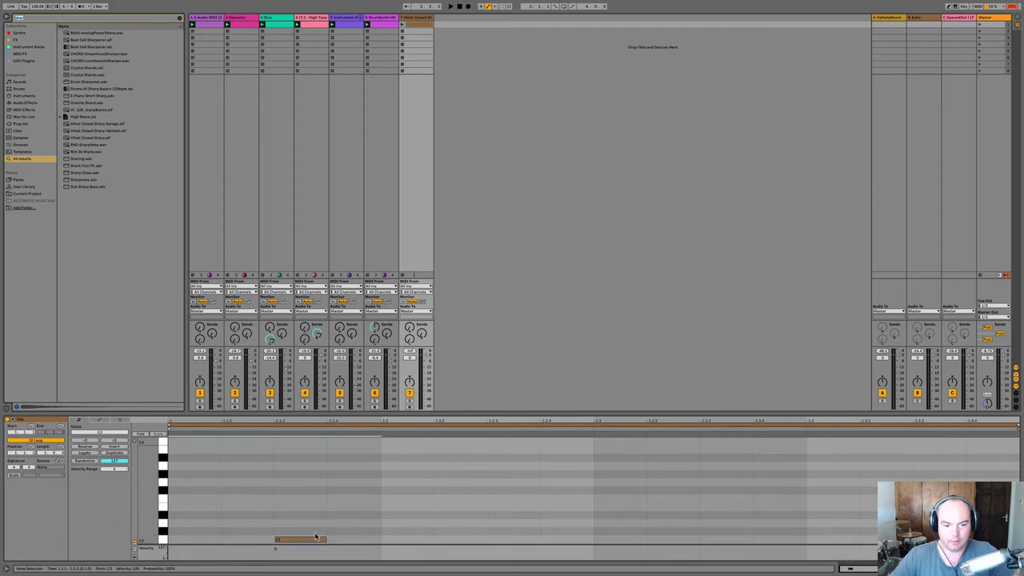
{"action": "left_click_drag", "start_coordinate": [372, 519], "coordinate": [169, 544]}
{"action": "key", "text": "super+d"}
{"action": "key", "text": "super+d"}
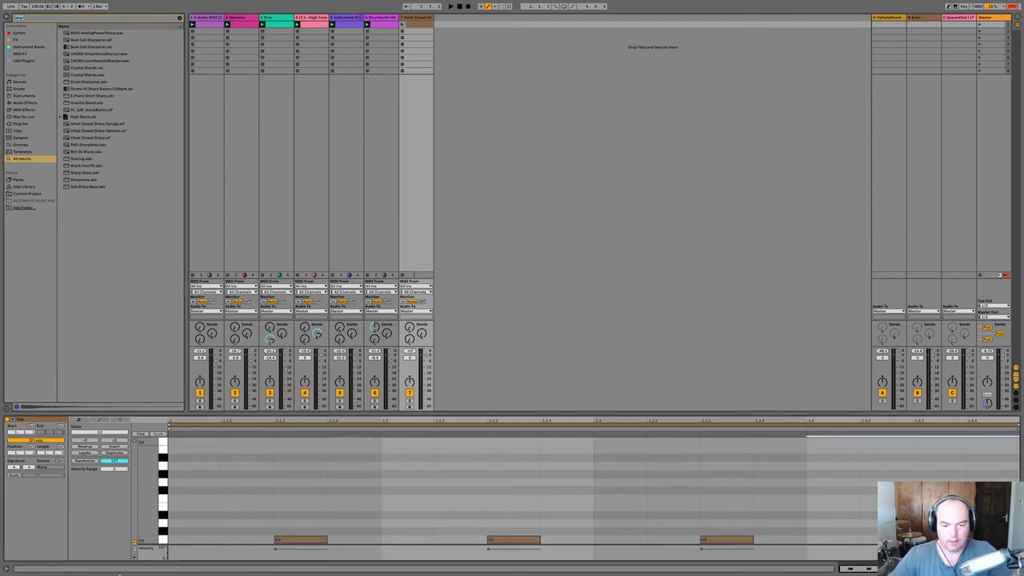
{"action": "key", "text": "space"}
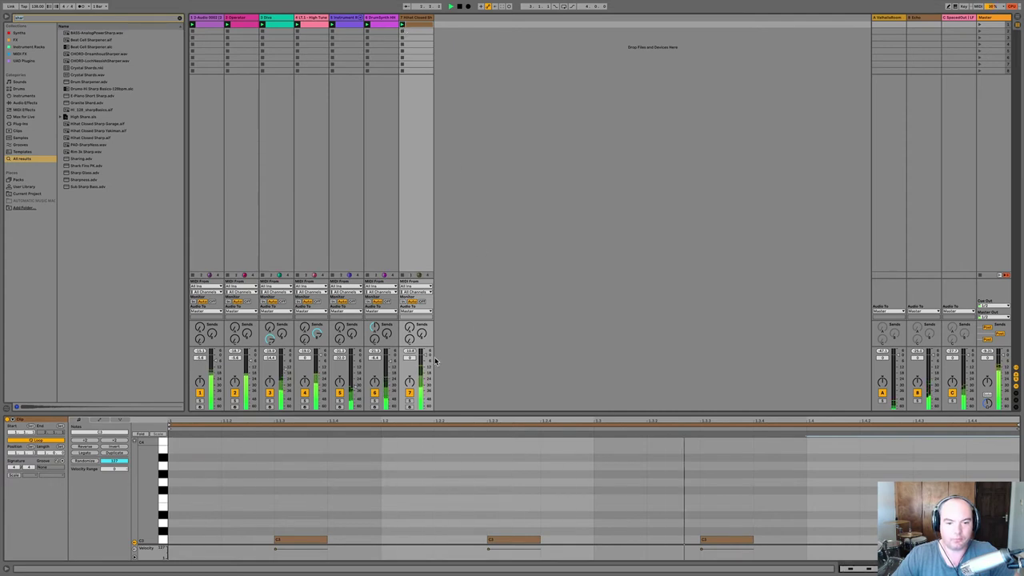
Audition the hi-hat and DrumSynth tracks together in solo, lowering the hi-hat's volume and raising its ValhallaRoom send.
{"action": "left_click", "coordinate": [410, 400]}
{"action": "left_click", "coordinate": [374, 401], "text": "super"}
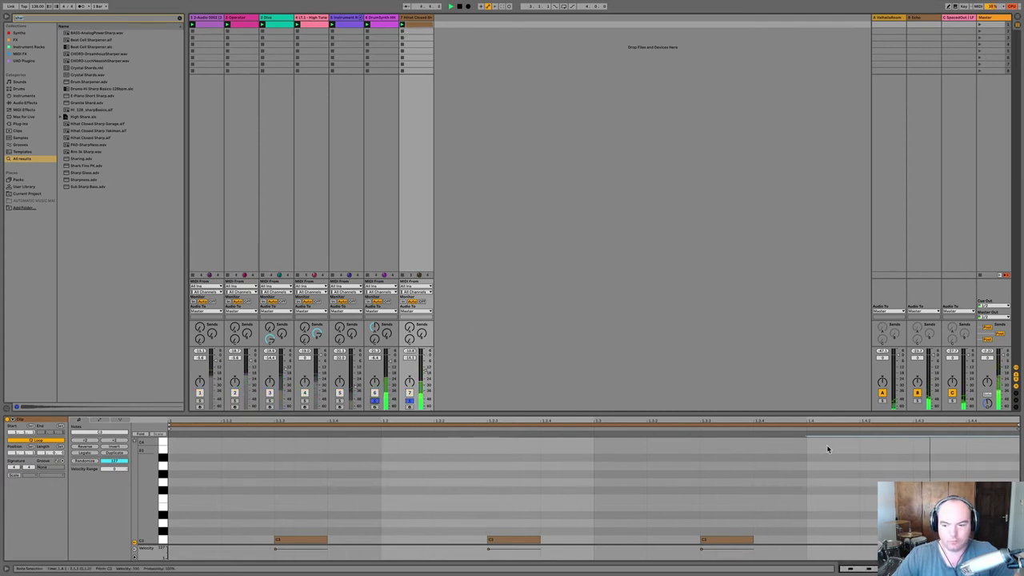
{"action": "left_click", "coordinate": [890, 569]}
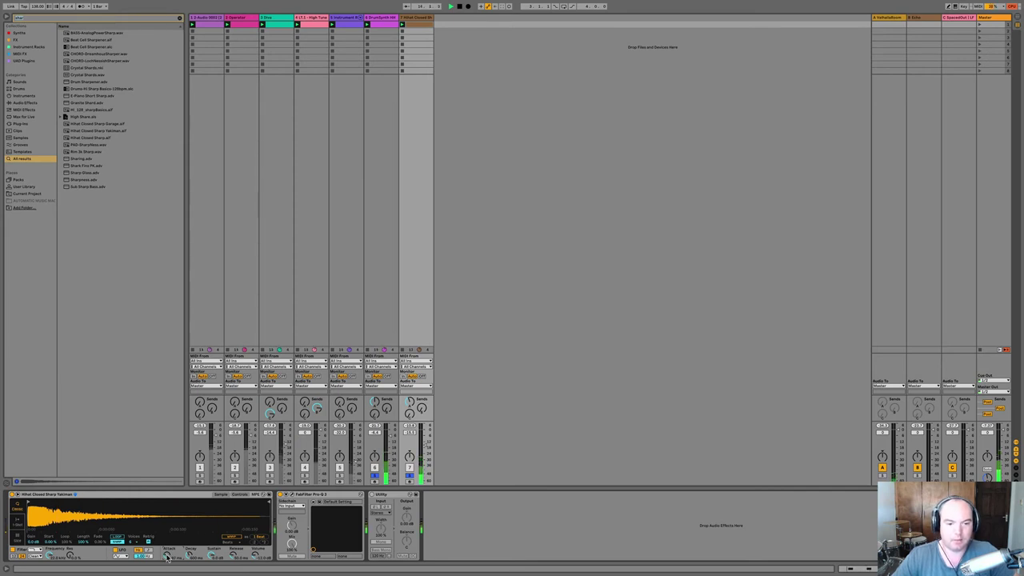
{"action": "key", "text": "space"}
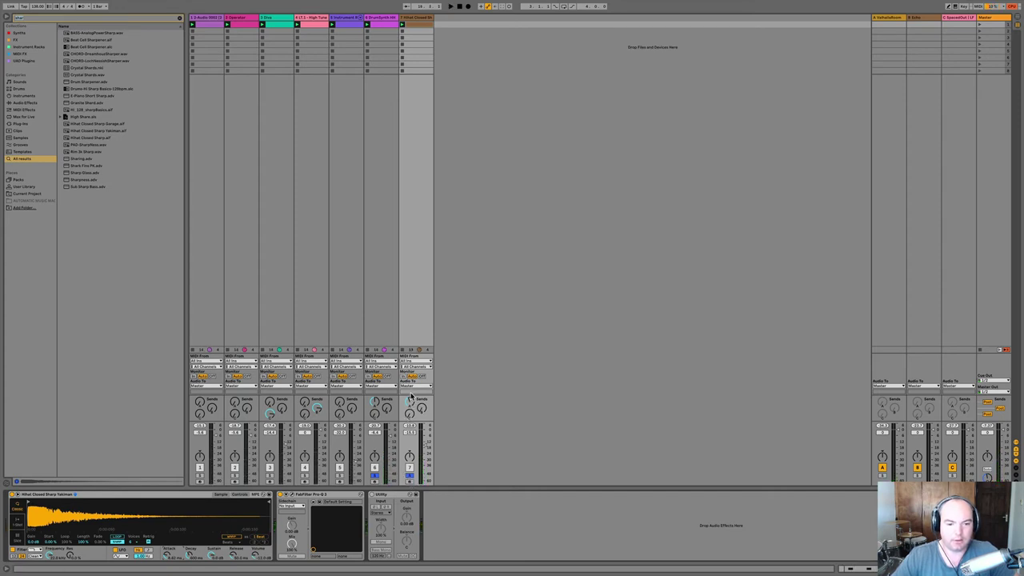
{"action": "key", "text": "space"}
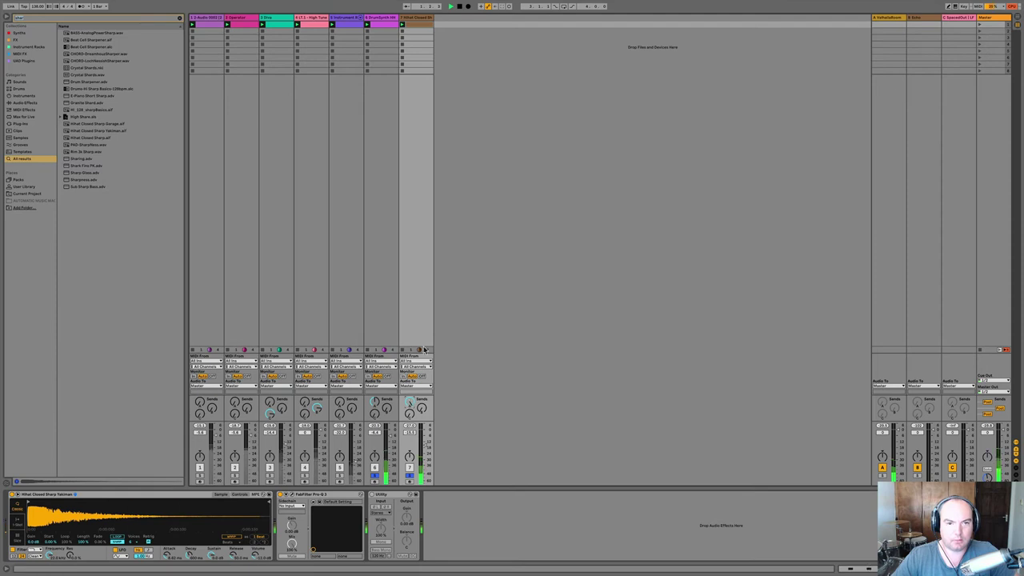
{"action": "key", "text": "space"}
Create a non-looping clip in the hi-hat track's eighth slot with one C3 note at its start, and play it in solo.
{"action": "double_click", "coordinate": [417, 71]}
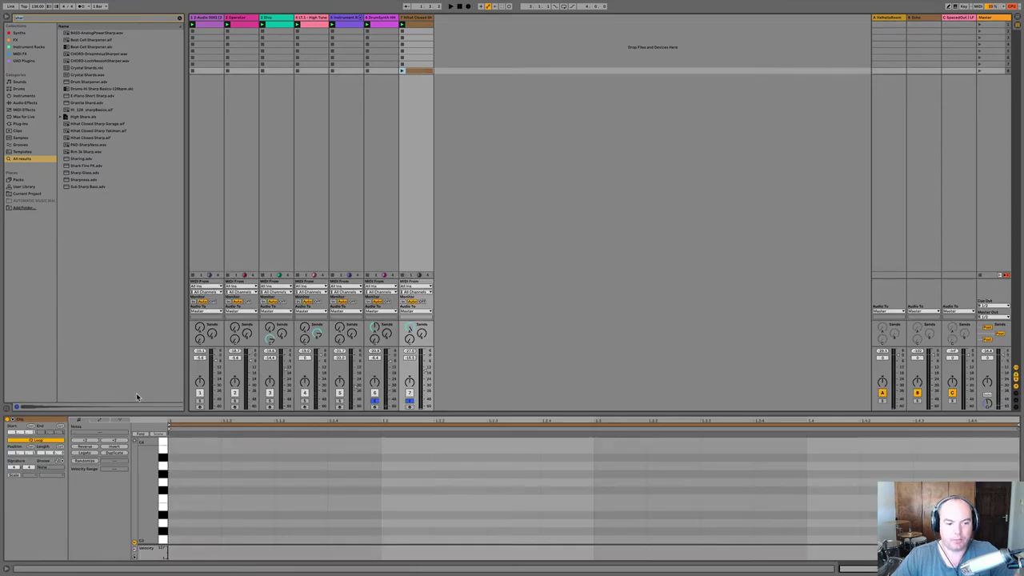
{"action": "left_click", "coordinate": [56, 440]}
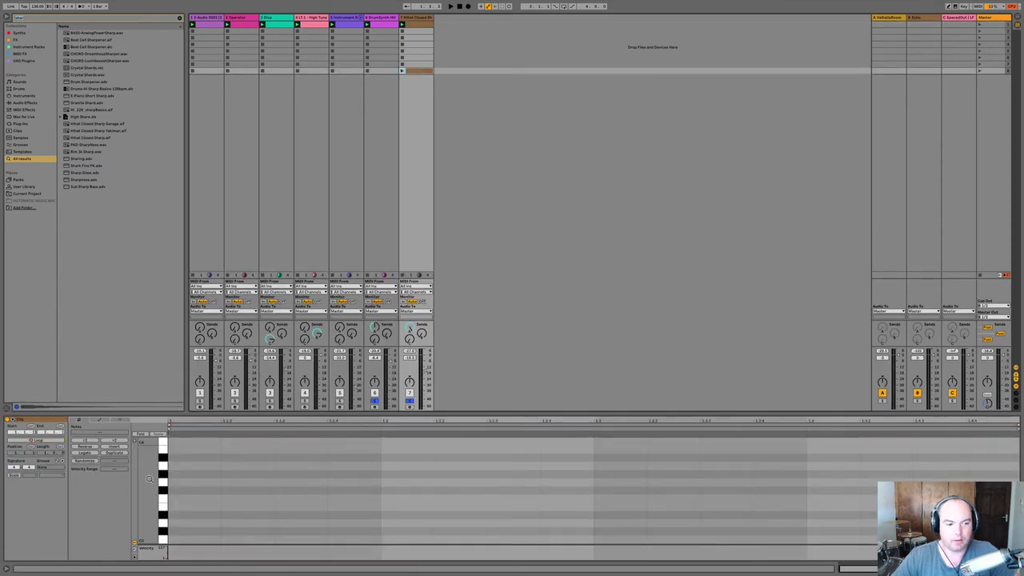
{"action": "double_click", "coordinate": [182, 539]}
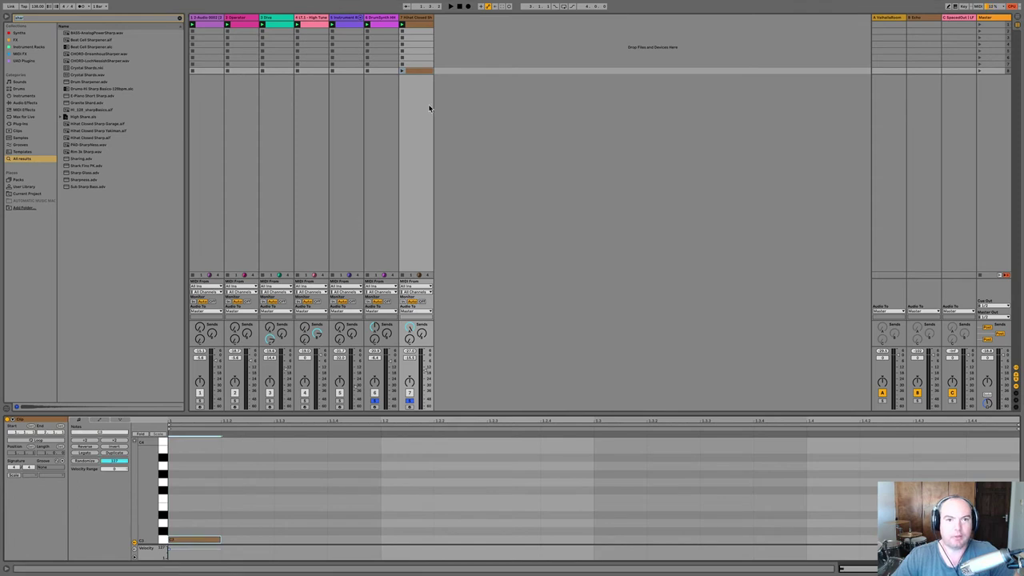
{"action": "left_click", "coordinate": [402, 71]}
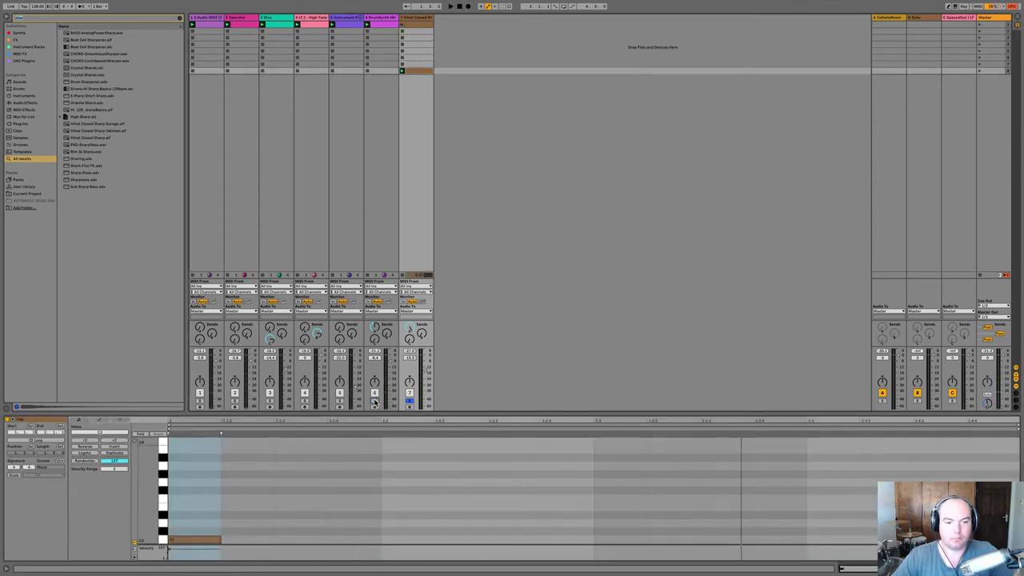
{"action": "left_click", "coordinate": [402, 71]}
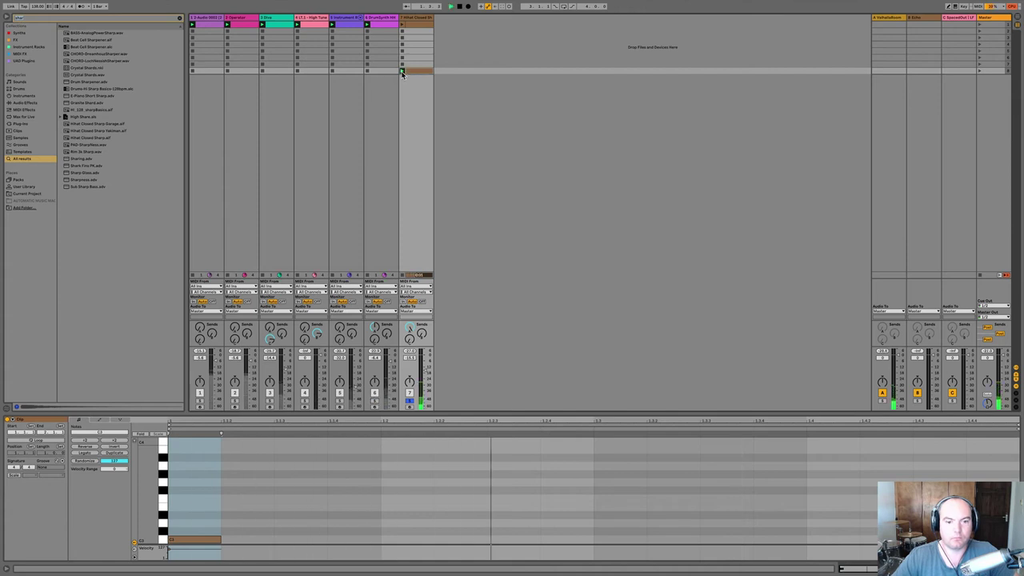
{"action": "key", "text": "space"}
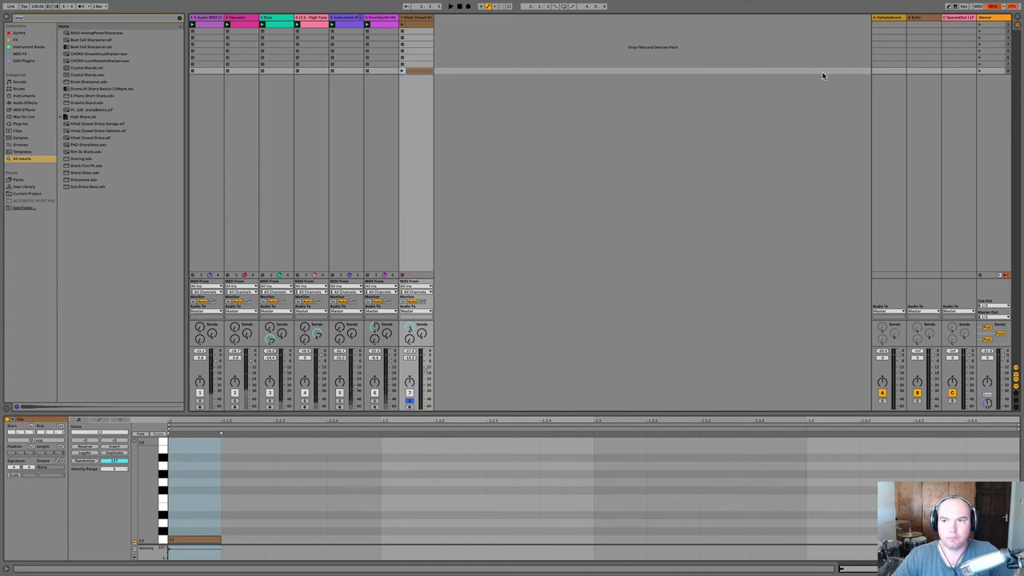
Copy the ValhallaRoom reverb from return A to the end of the hi-hat track's device chain and launch the eighth-slot clip.
{"action": "left_click", "coordinate": [959, 19]}
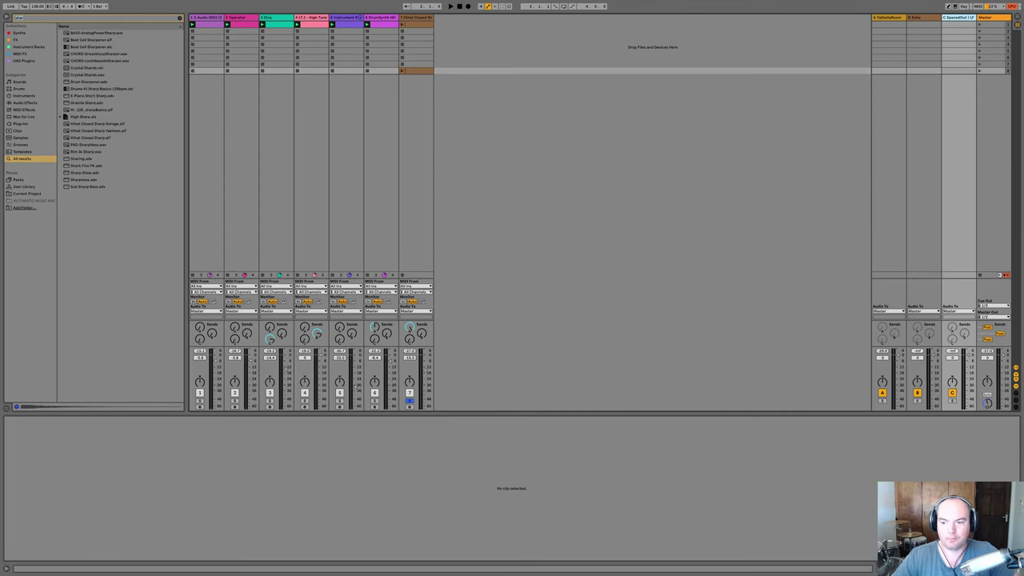
{"action": "left_click", "coordinate": [886, 228]}
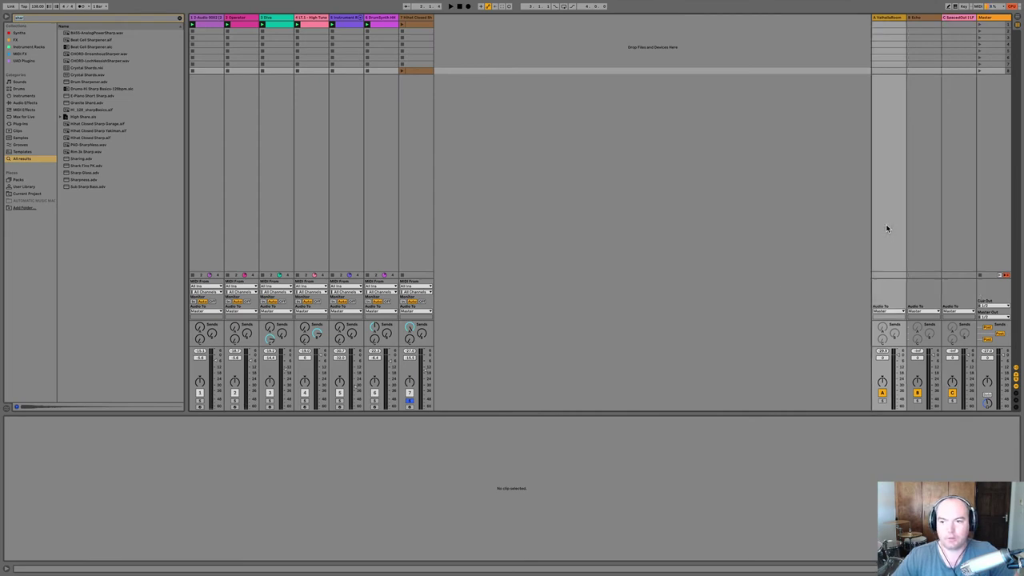
{"action": "left_click", "coordinate": [972, 569]}
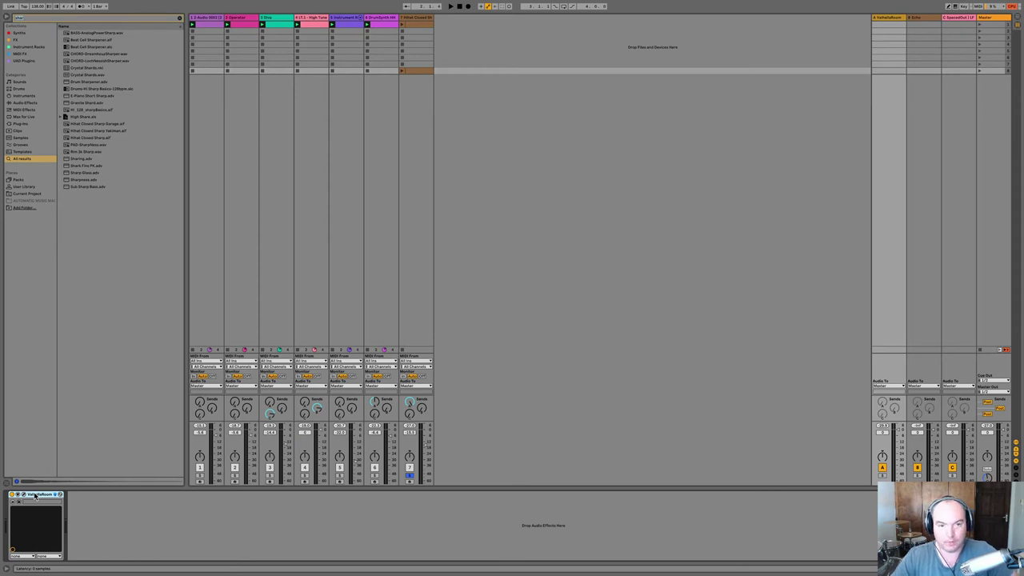
{"action": "left_click", "coordinate": [412, 214]}
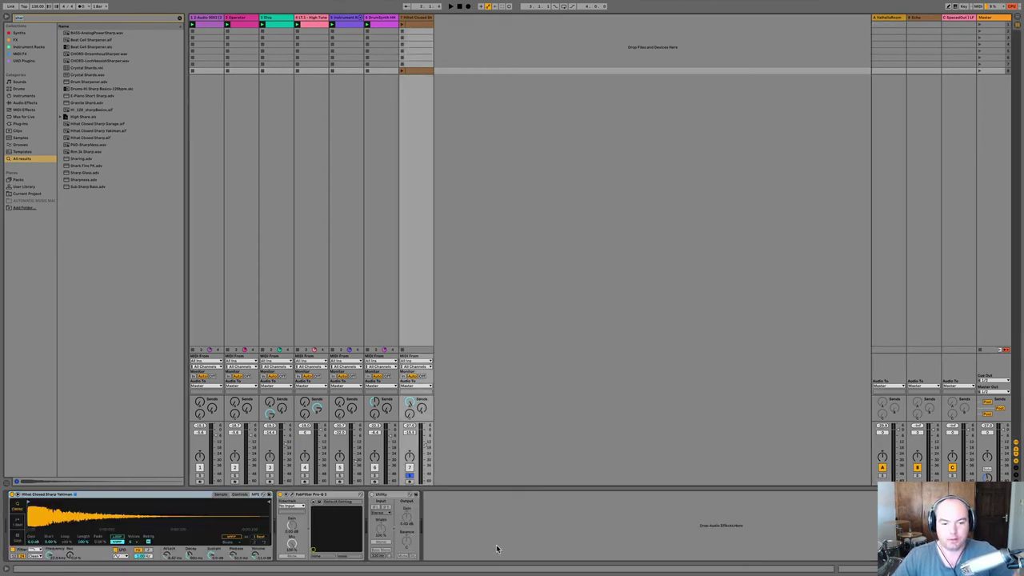
{"action": "key", "text": "super+v"}
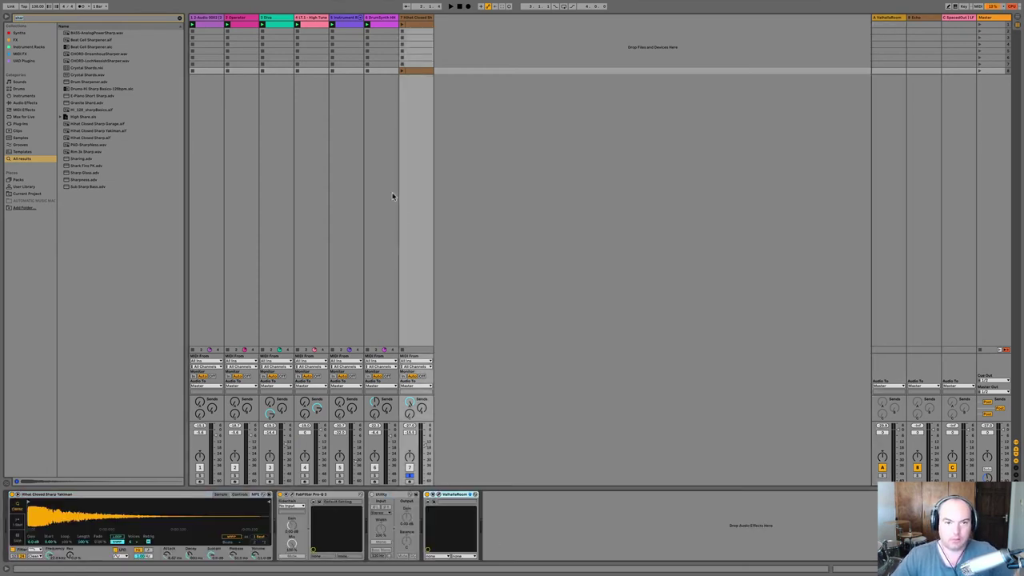
{"action": "left_click", "coordinate": [402, 71]}
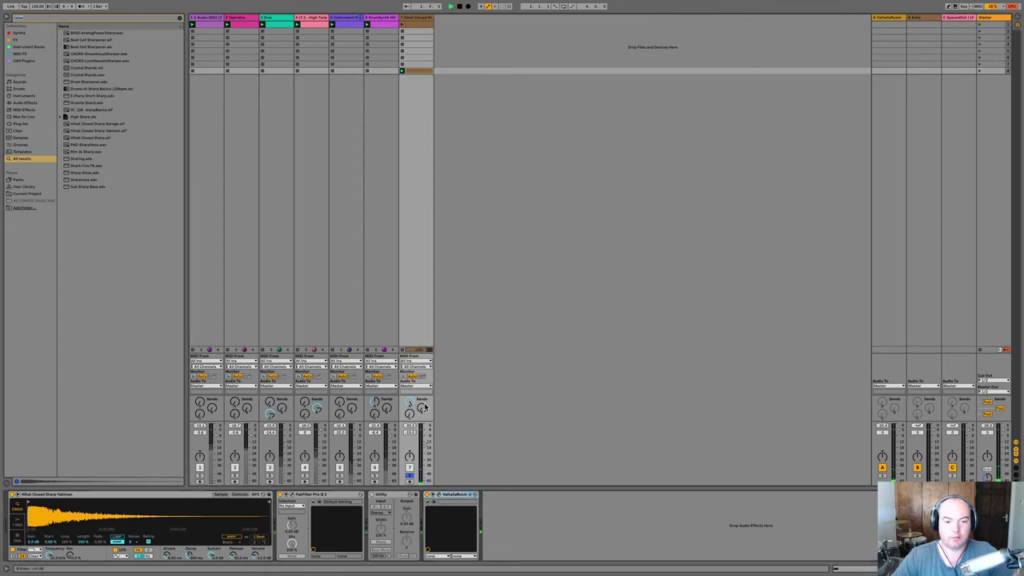
Set the hi-hat track's ValhallaRoom decay to 26.88 s and raise the track volume to about 0.9 dB.
{"action": "left_click", "coordinate": [437, 495]}
{"action": "left_click", "coordinate": [356, 210]}
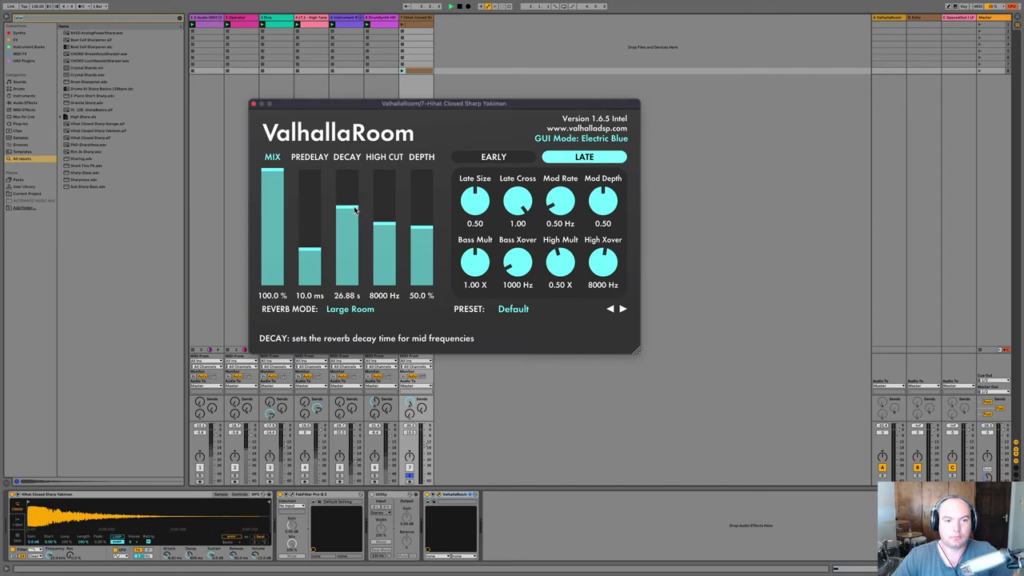
{"action": "left_click", "coordinate": [403, 72]}
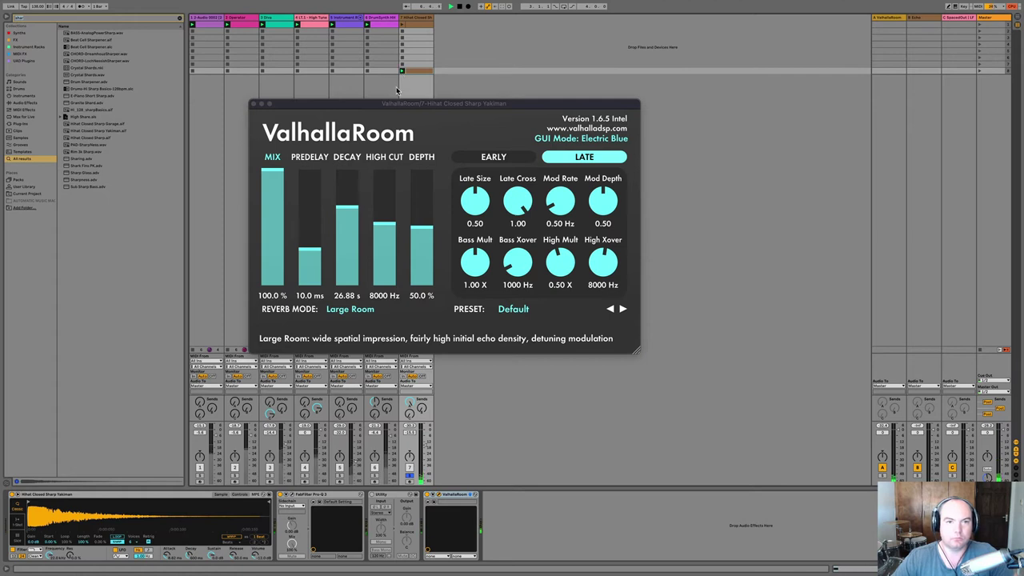
{"action": "key", "text": "space"}
{"action": "left_click_drag", "start_coordinate": [425, 444], "coordinate": [425, 432]}
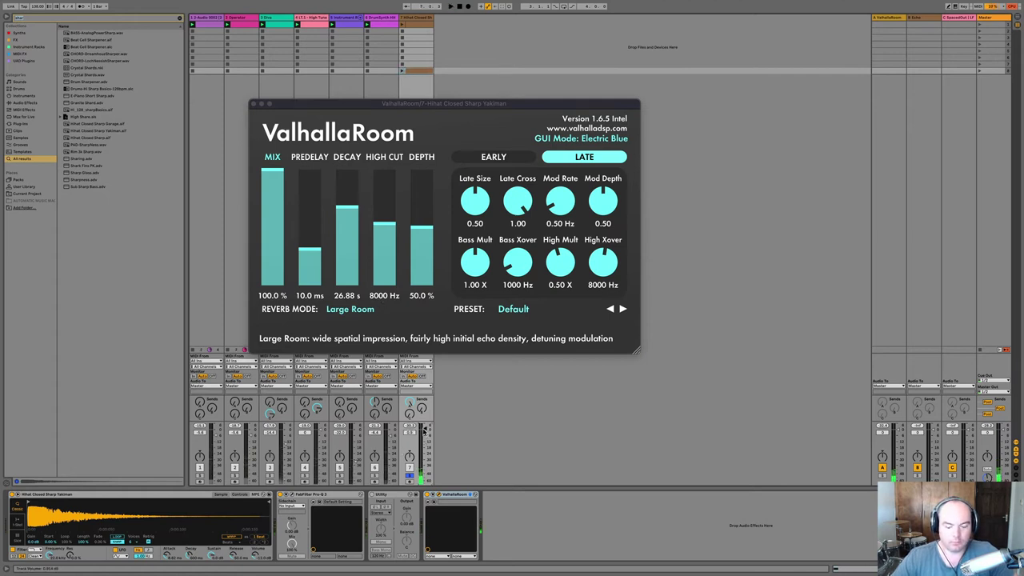
Add an armed audio track with Resampling as its input and record the reverberant hi-hat hit into its eighth slot.
{"action": "key", "text": "super+t"}
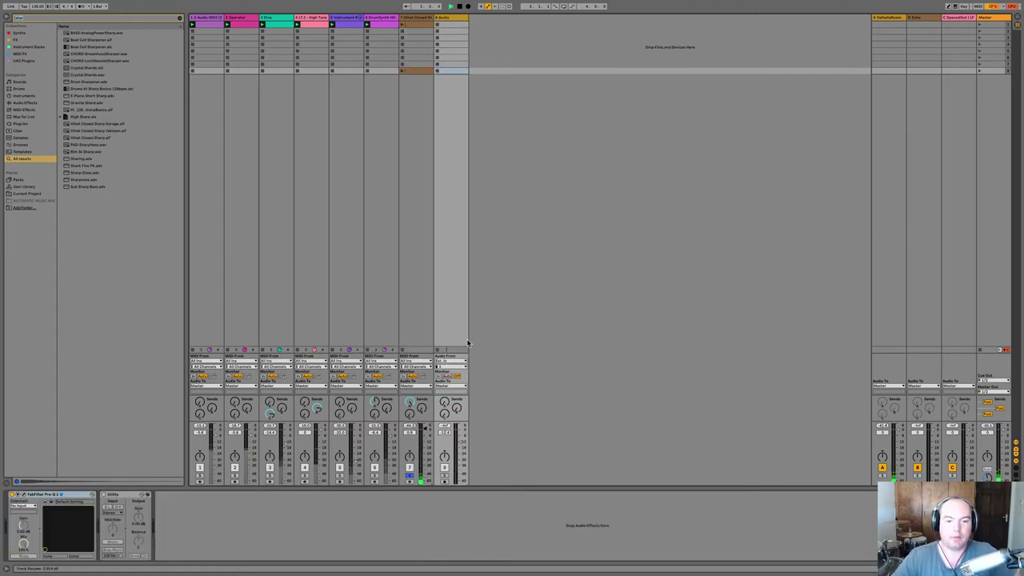
{"action": "left_click", "coordinate": [444, 481]}
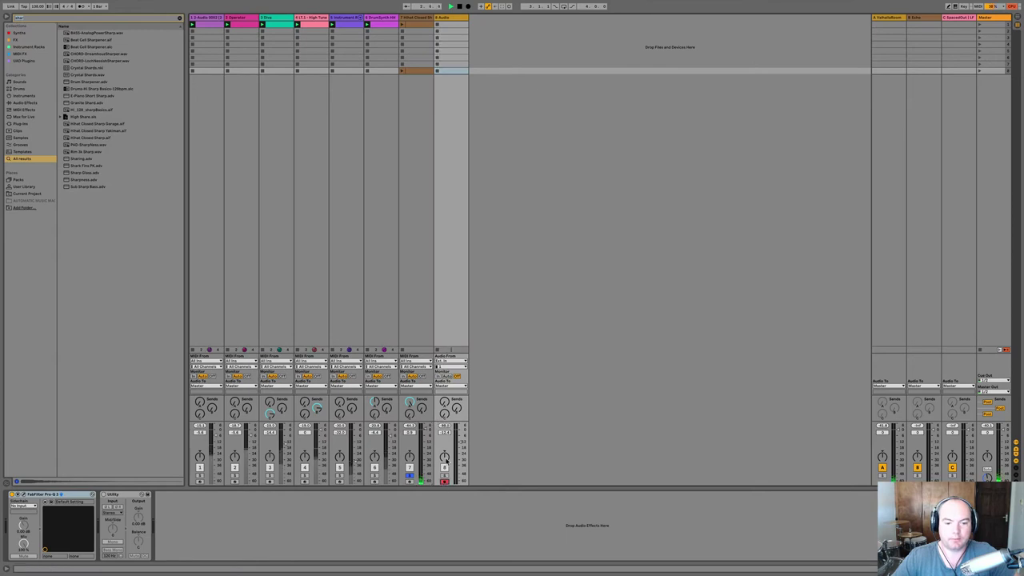
{"action": "left_click", "coordinate": [446, 364]}
{"action": "left_click", "coordinate": [447, 378]}
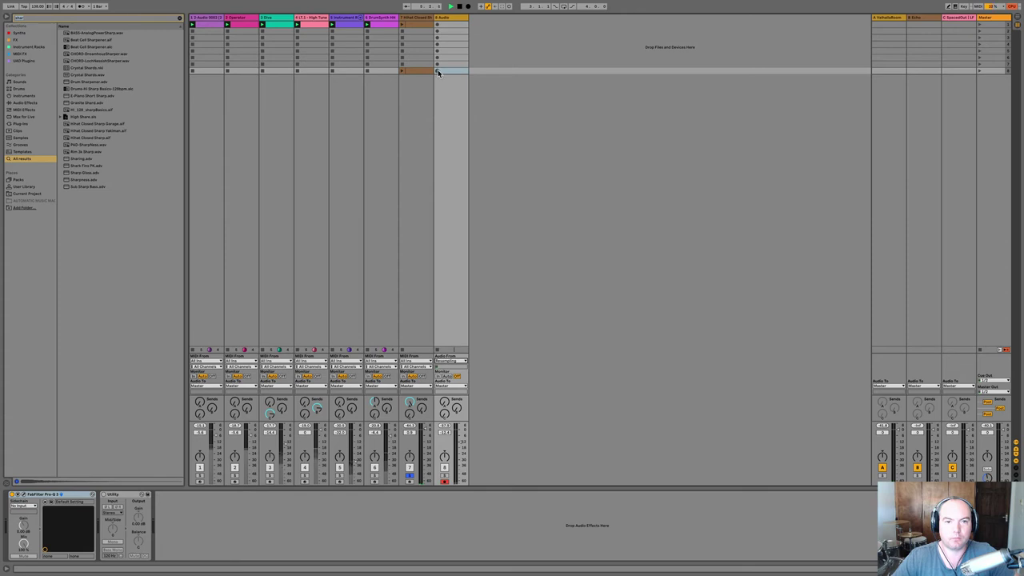
{"action": "left_click", "coordinate": [438, 71]}
{"action": "left_click", "coordinate": [404, 72]}
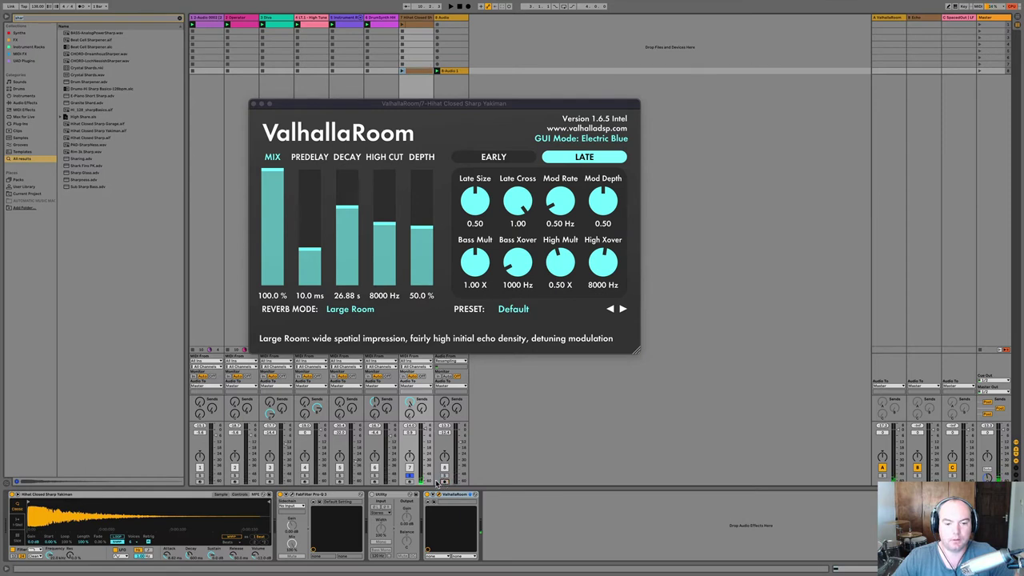
Delete ValhallaRoom and the eighth-slot clip from the hi-hat track.
{"action": "key", "text": "Delete"}
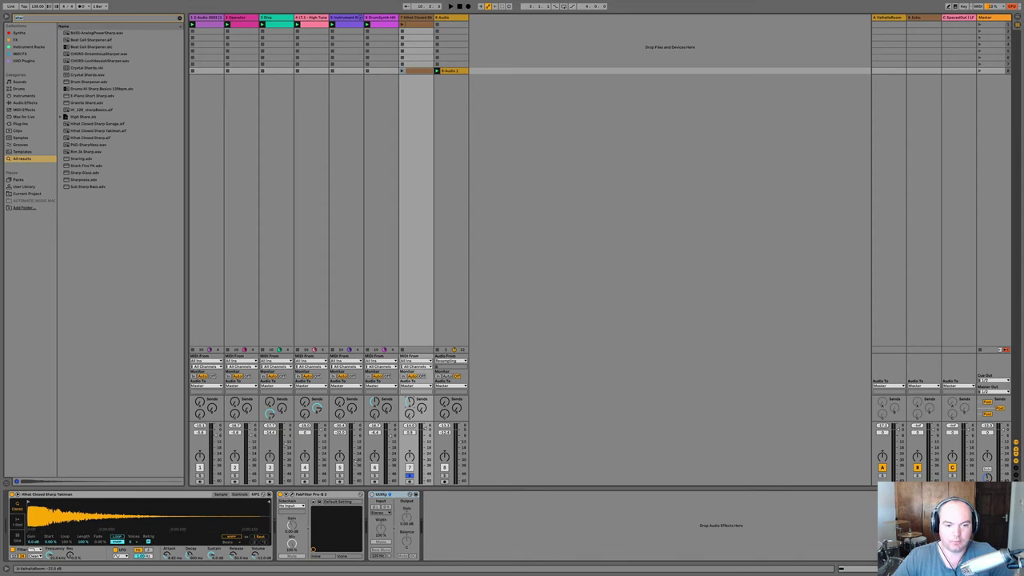
{"action": "left_click", "coordinate": [412, 71]}
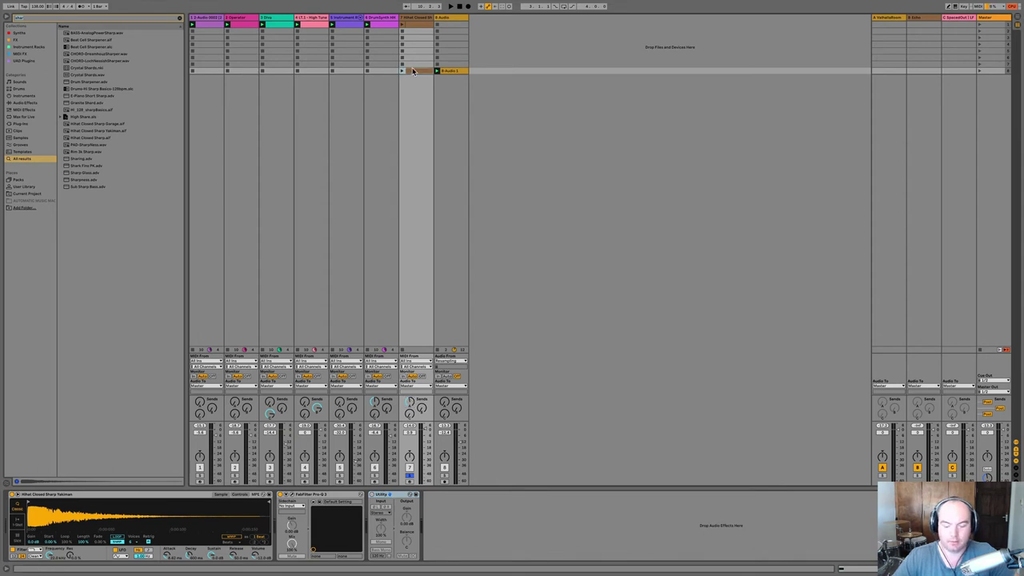
Add a MIDI track after the hi-hat track, load the resampled recording into it, and trim the sample's start and end.
{"action": "left_click", "coordinate": [424, 18]}
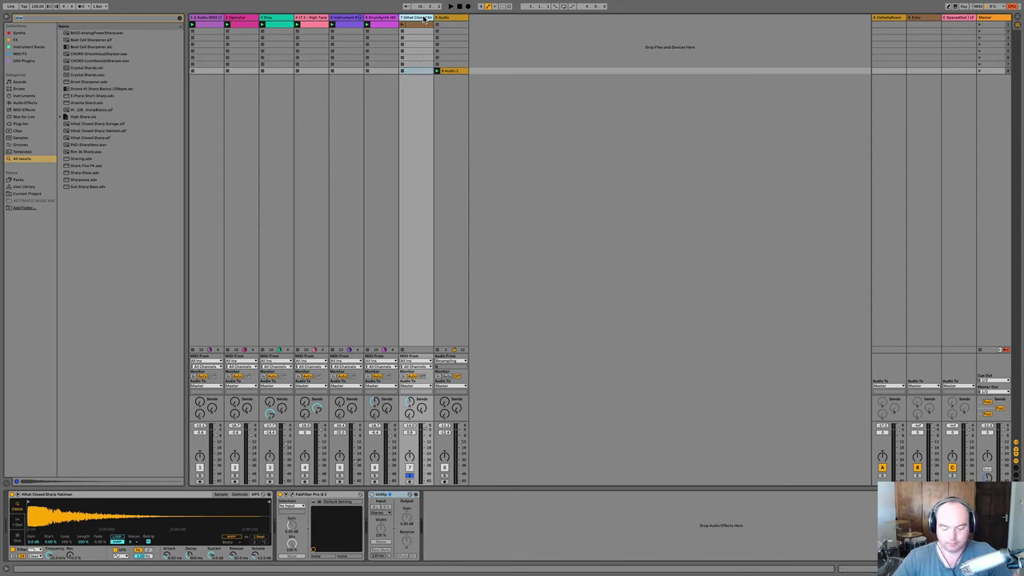
{"action": "key", "text": "super+shift+t"}
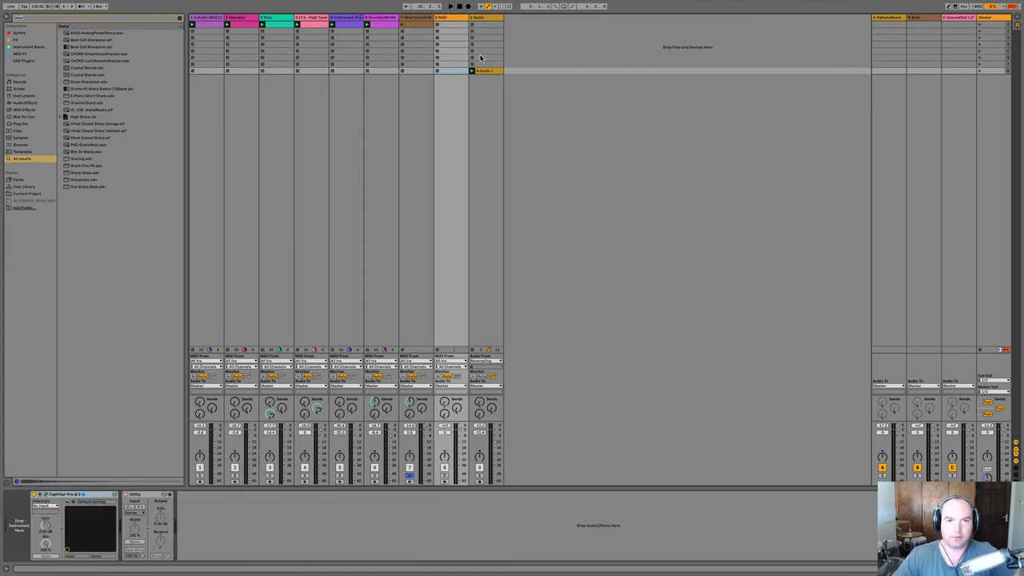
{"action": "left_click", "coordinate": [450, 18]}
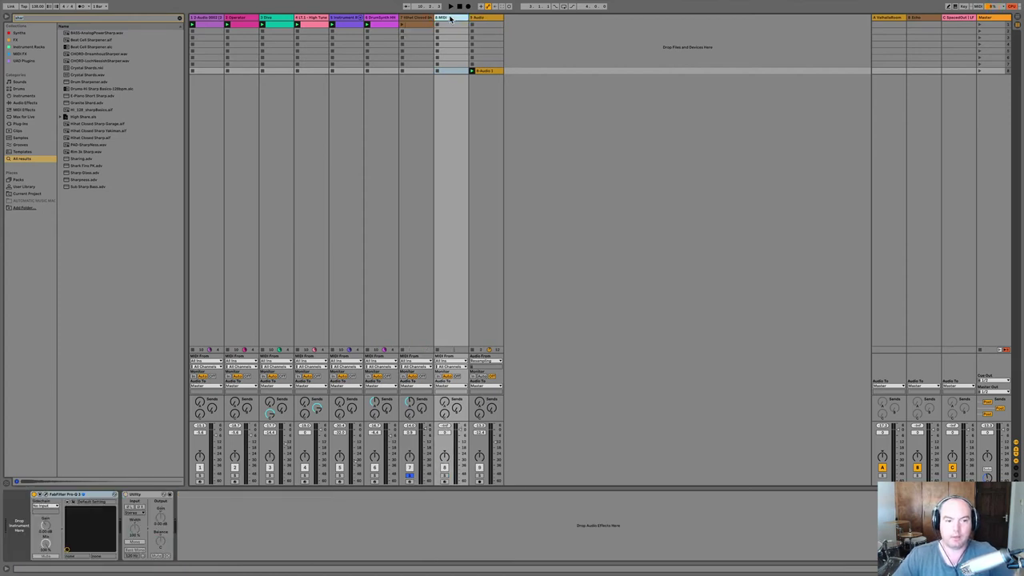
{"action": "left_click", "coordinate": [484, 72]}
{"action": "mouse_move", "coordinate": [242, 343]}
{"action": "left_mouse_down"}
{"action": "mouse_move", "coordinate": [131, 471]}
{"action": "mouse_move", "coordinate": [15, 529]}
{"action": "mouse_move", "coordinate": [32, 538]}
{"action": "mouse_move", "coordinate": [32, 520]}
{"action": "mouse_move", "coordinate": [44, 529]}
{"action": "mouse_move", "coordinate": [44, 520]}
{"action": "mouse_move", "coordinate": [110, 504]}
{"action": "left_mouse_up"}
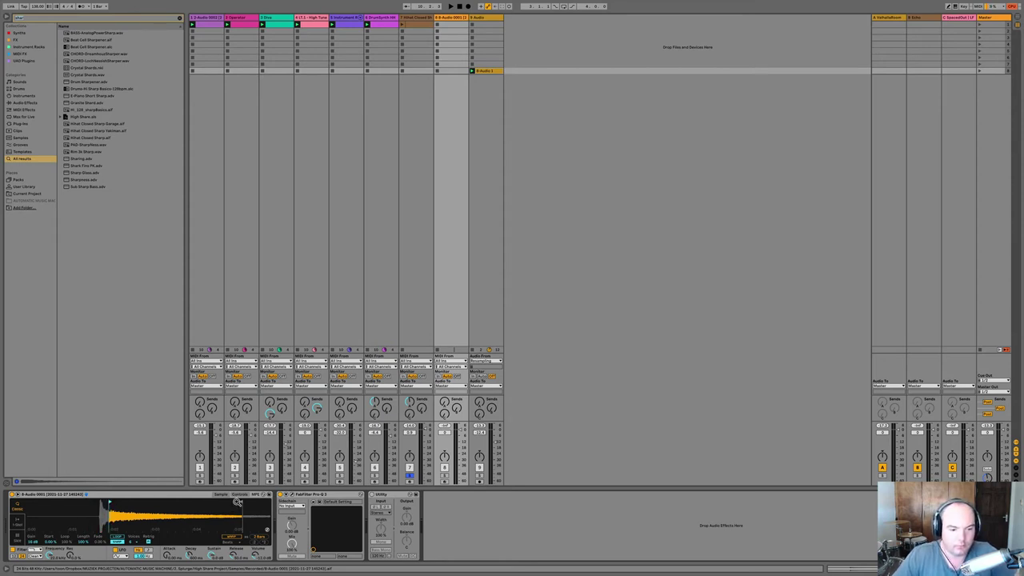
{"action": "left_click_drag", "start_coordinate": [240, 502], "coordinate": [144, 502]}
Delete the resampling audio track and fill a new clip on the resampled-hit track with two half-bar C3 notes.
{"action": "left_click", "coordinate": [491, 22]}
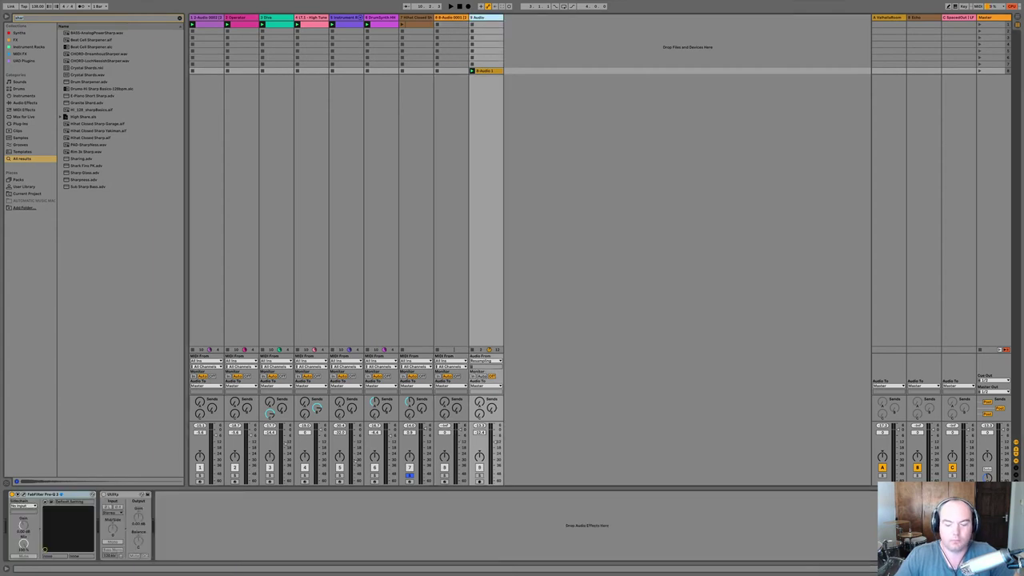
{"action": "key", "text": "Delete"}
{"action": "double_click", "coordinate": [459, 25]}
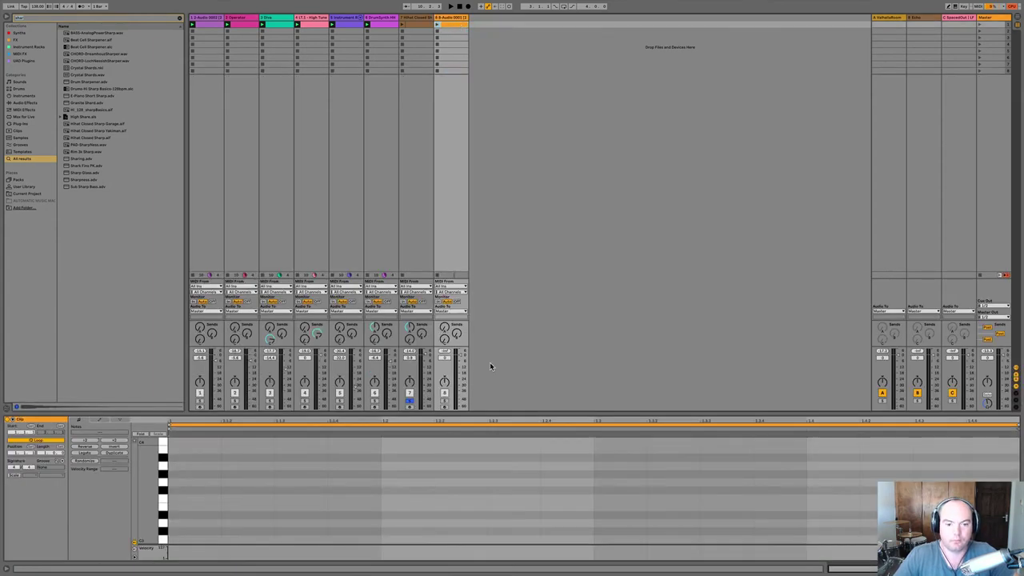
{"action": "double_click", "coordinate": [182, 541]}
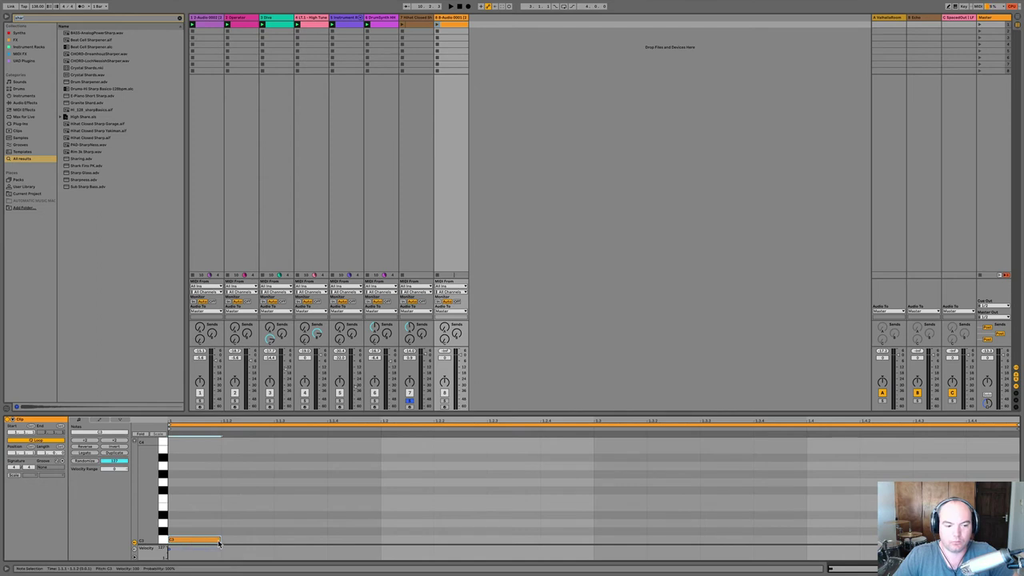
{"action": "left_click_drag", "start_coordinate": [219, 540], "coordinate": [594, 541]}
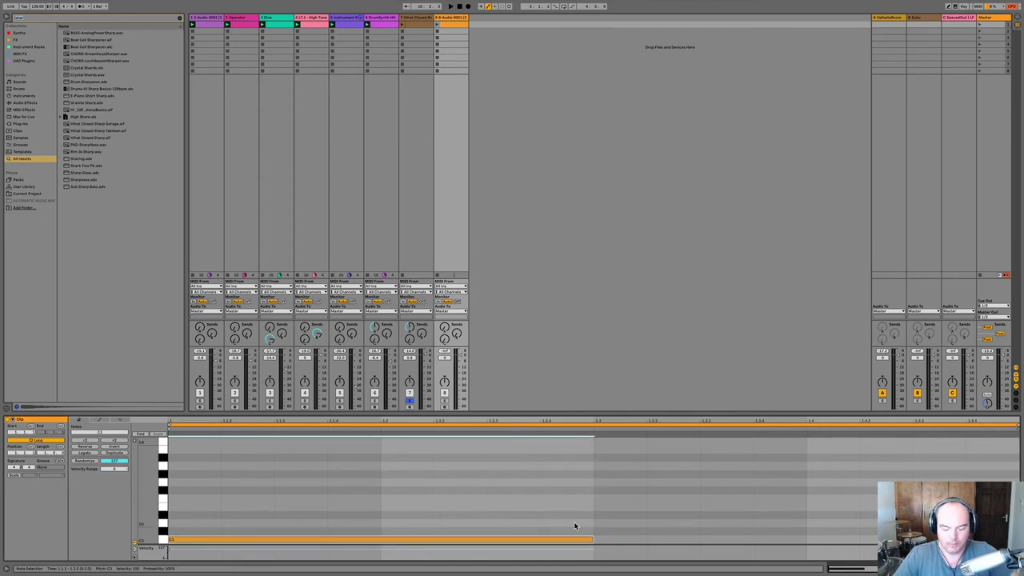
{"action": "key", "text": "ctrl+d"}
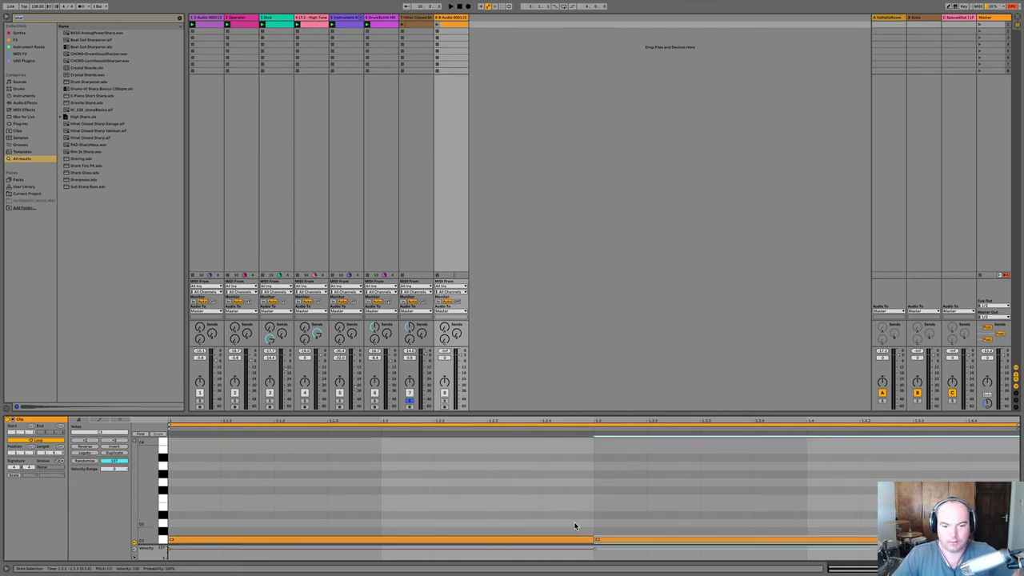
Play the resampled hit soloed, lengthen its attack and extend the sample end, checking its level against the full mix.
{"action": "left_click", "coordinate": [445, 401]}
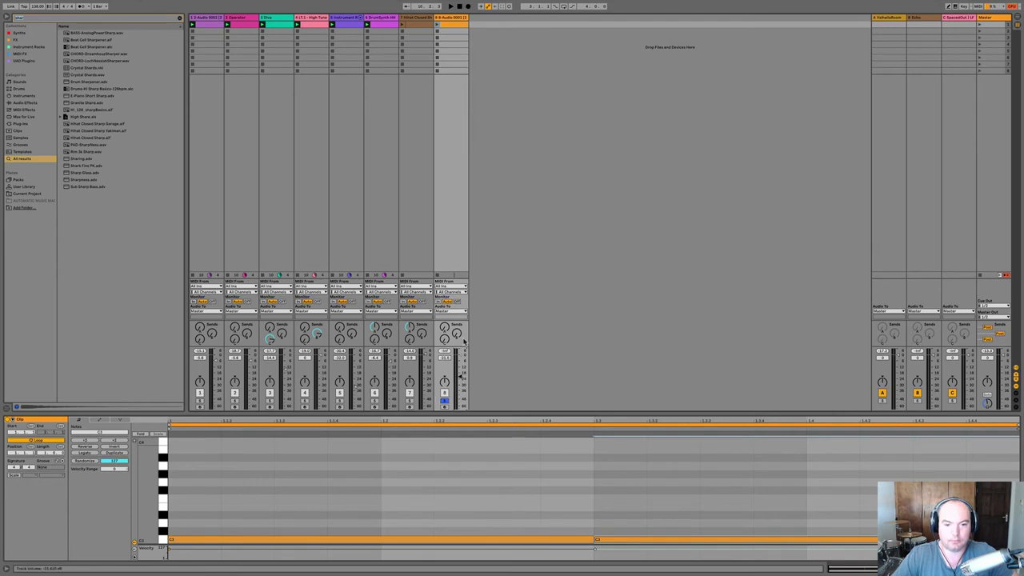
{"action": "left_click", "coordinate": [437, 27]}
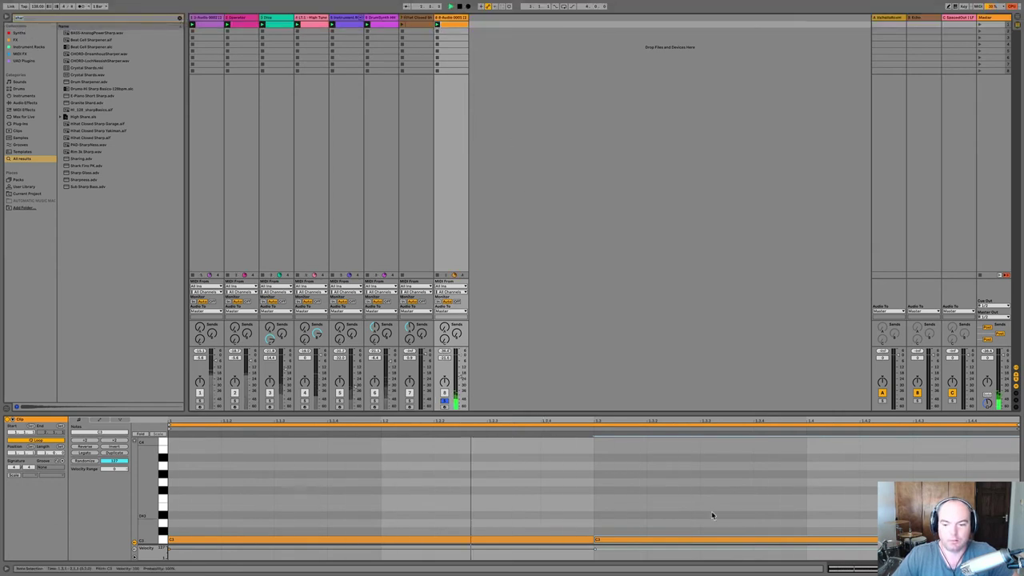
{"action": "key", "text": "shift+Tab"}
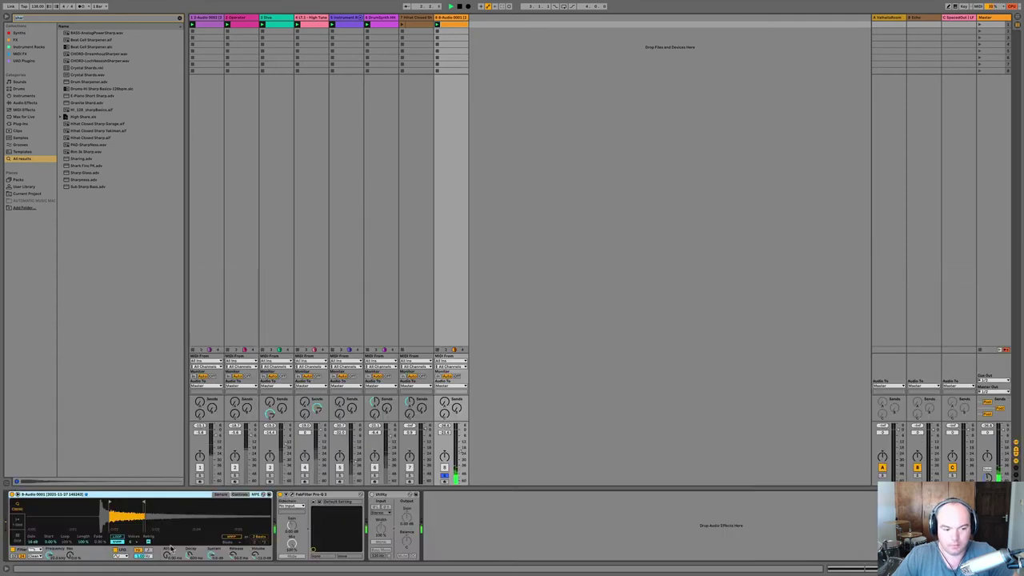
{"action": "left_click_drag", "start_coordinate": [166, 556], "coordinate": [167, 540]}
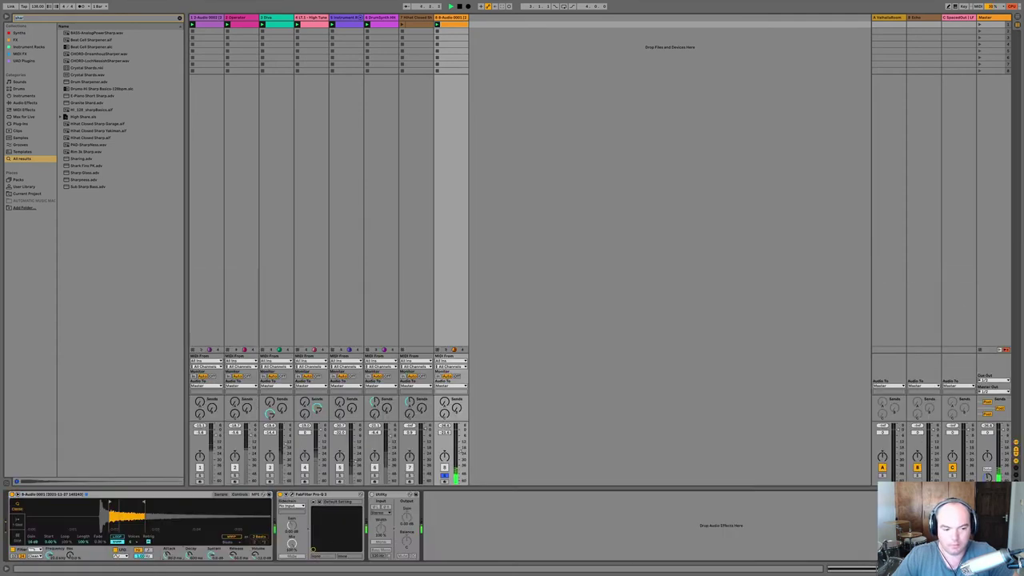
{"action": "left_click", "coordinate": [149, 542]}
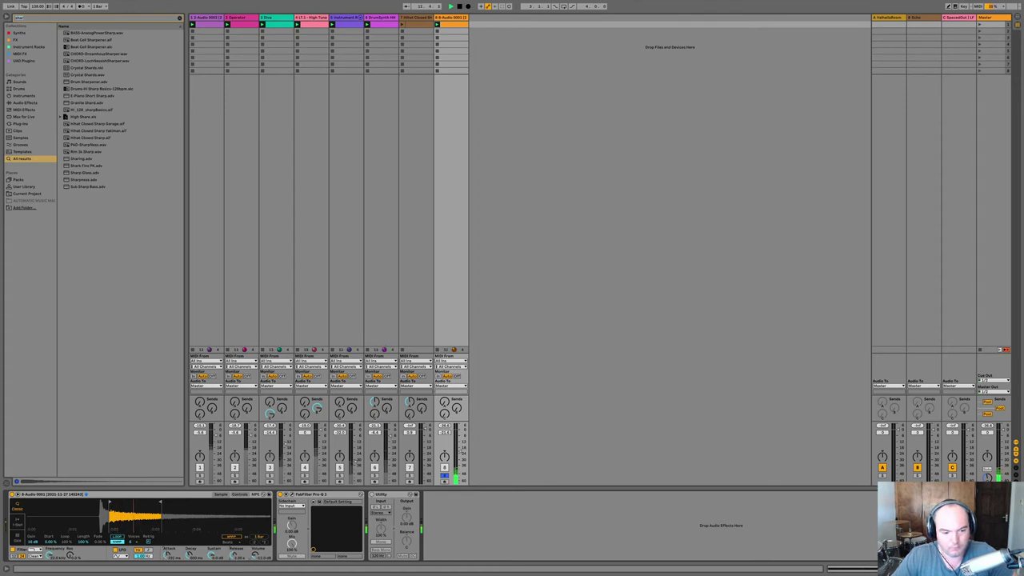
{"action": "left_click_drag", "start_coordinate": [159, 504], "coordinate": [164, 504]}
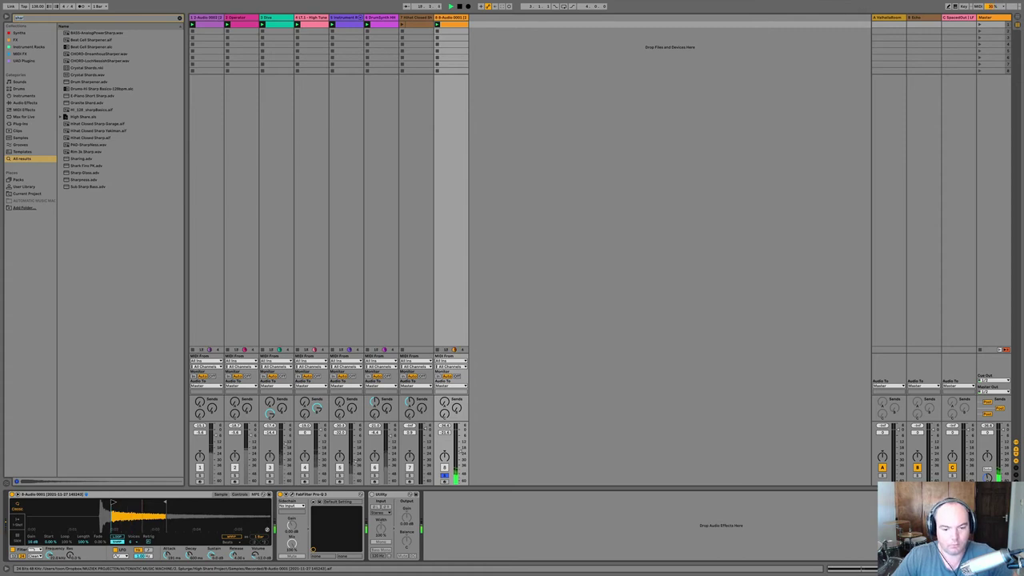
{"action": "left_click", "coordinate": [445, 475]}
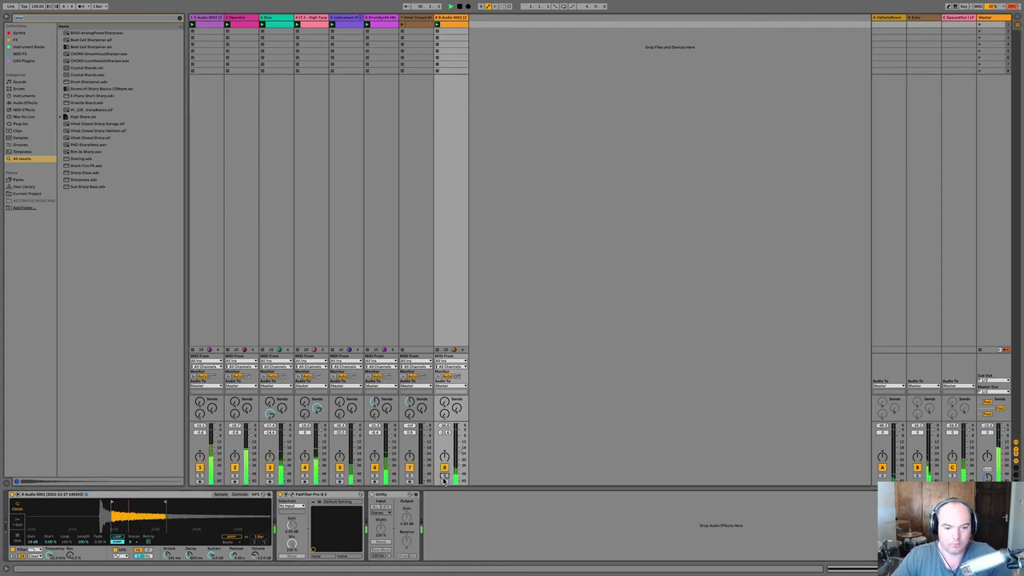
{"action": "left_click", "coordinate": [445, 475]}
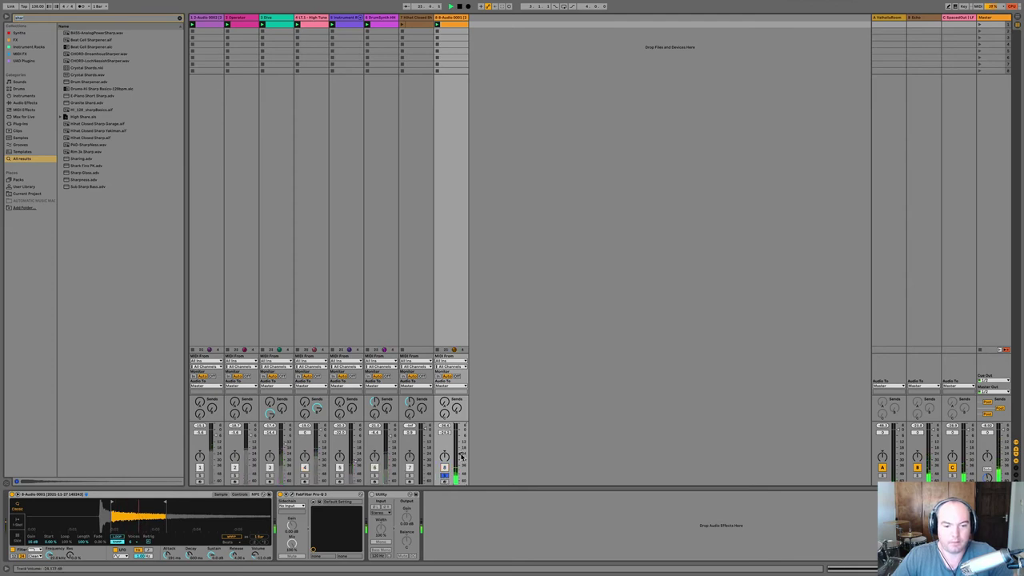
Convert the resampled hit's Simpler to Sampler, turn on Reverse, and restart playback.
{"action": "right_click", "coordinate": [136, 496]}
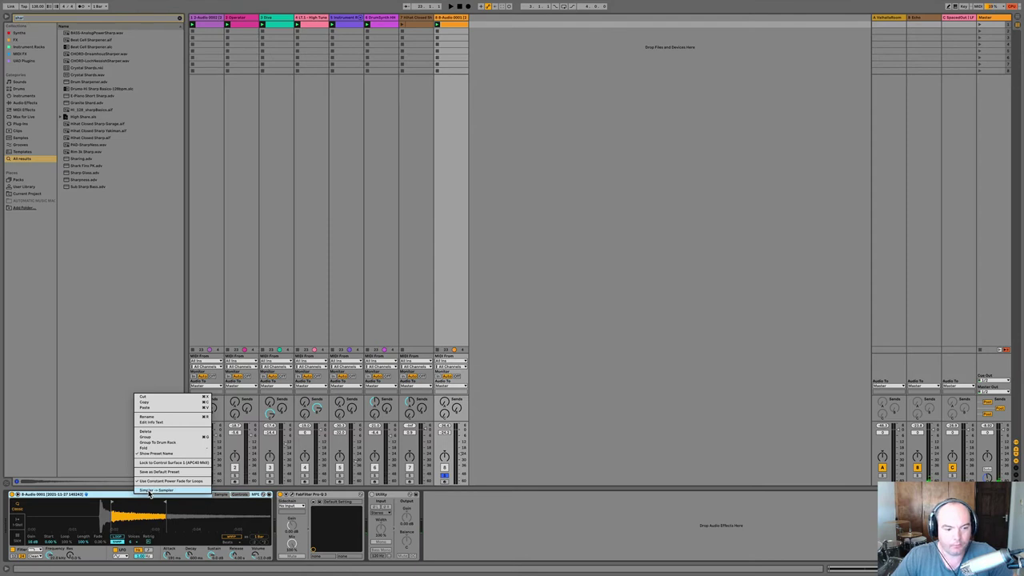
{"action": "left_click", "coordinate": [152, 489]}
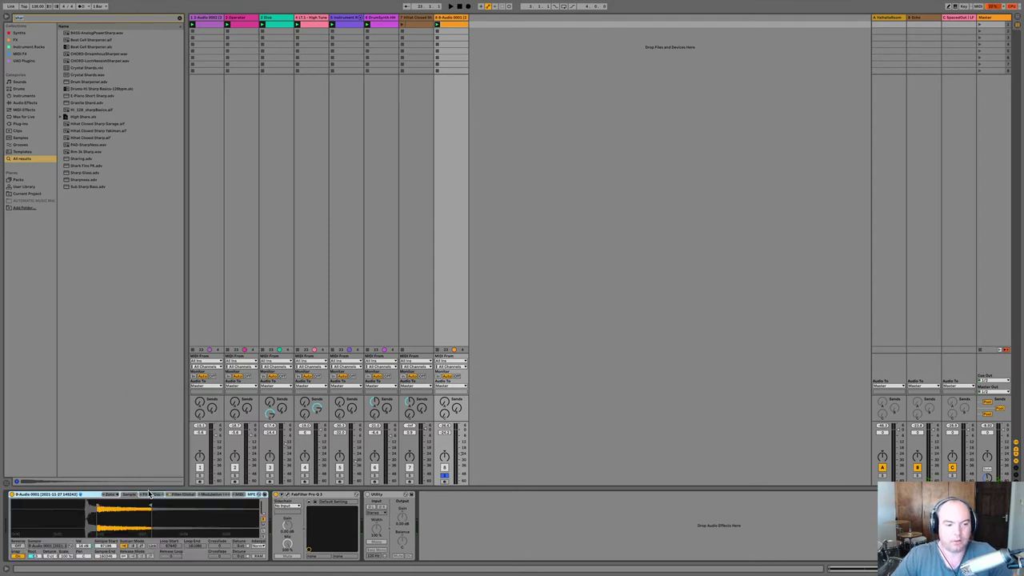
{"action": "left_click", "coordinate": [14, 546]}
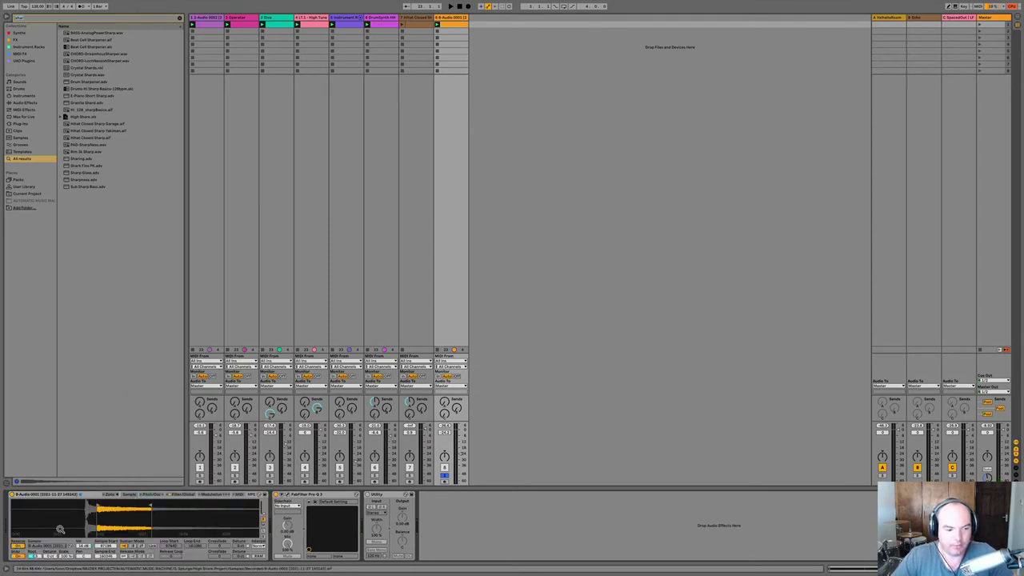
{"action": "key", "text": "space"}
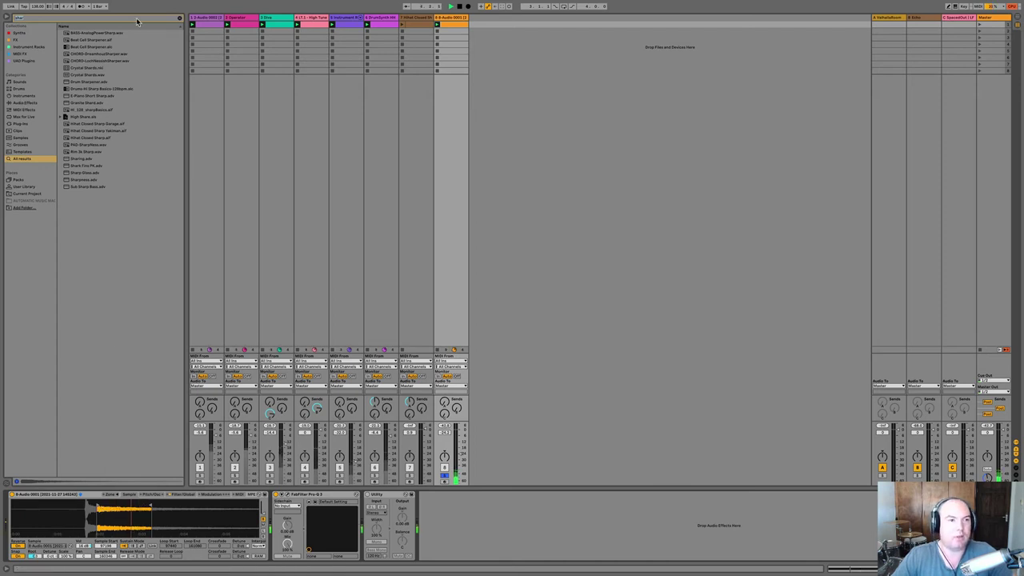
Copy LFOTool from the Diva track to the resampled-hit track and place it between Pro-Q 3 and Utility.
{"action": "left_click", "coordinate": [280, 18]}
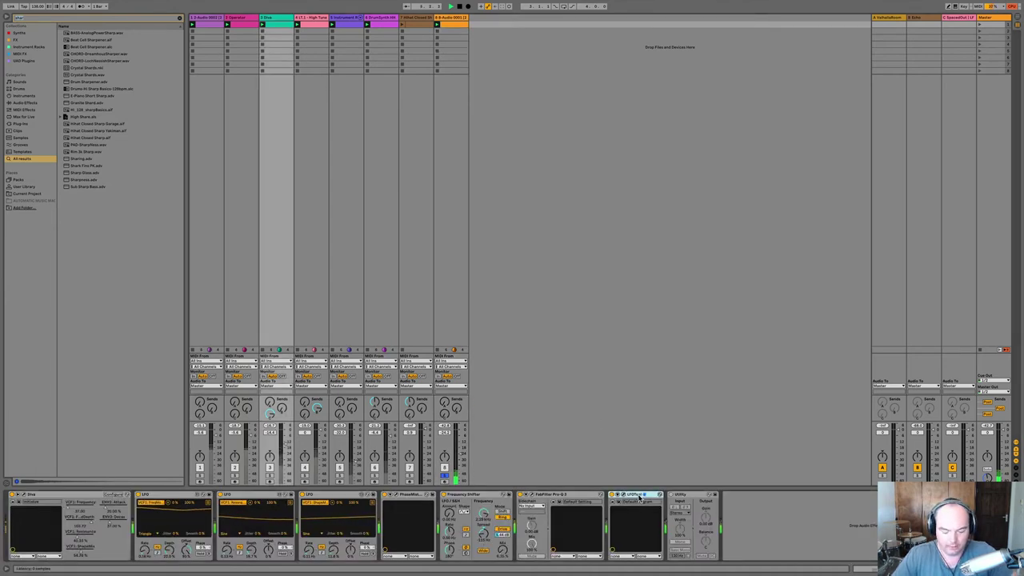
{"action": "left_click", "coordinate": [440, 196]}
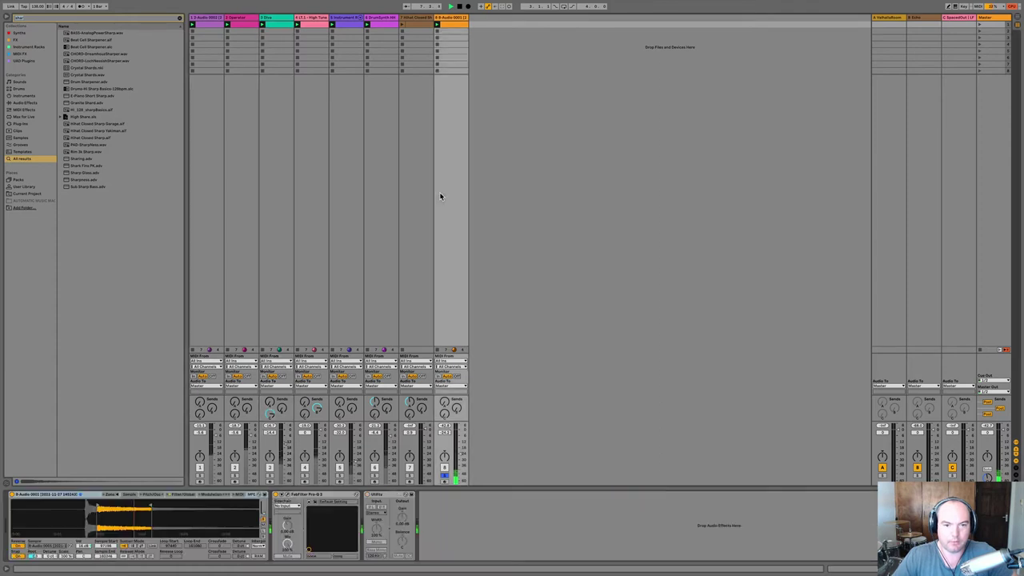
{"action": "key", "text": "super+v"}
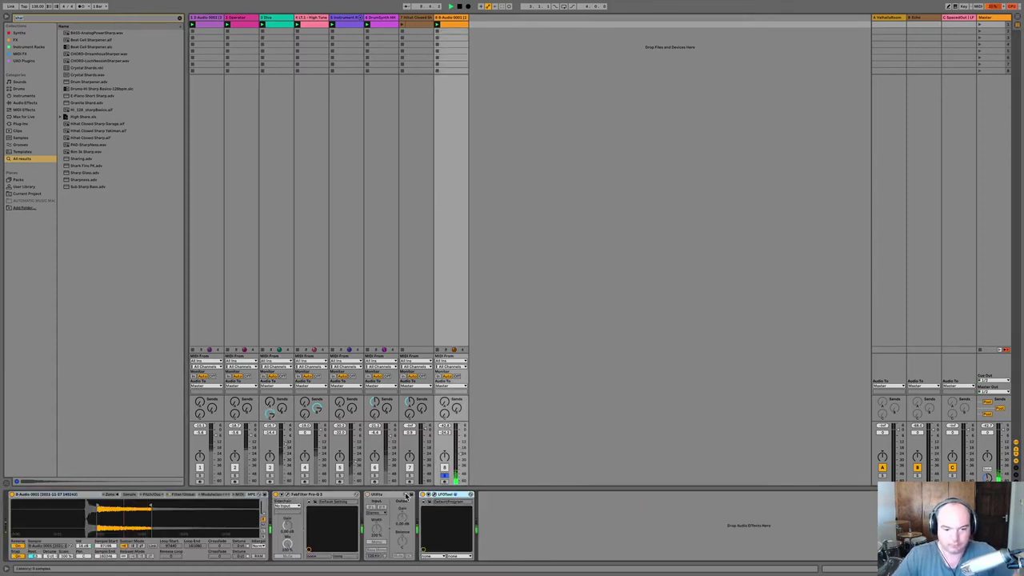
{"action": "left_click_drag", "start_coordinate": [393, 495], "coordinate": [480, 500]}
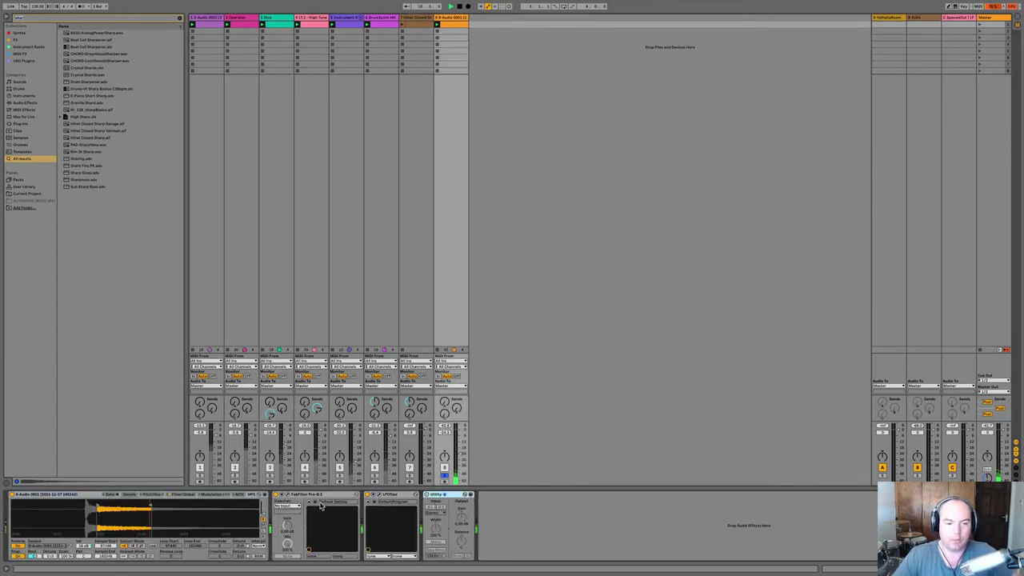
Add a 12 dB/oct low cut at about 429 Hz with Q 0.711 in the resampled-hit track's Pro-Q 3.
{"action": "left_click", "coordinate": [288, 496]}
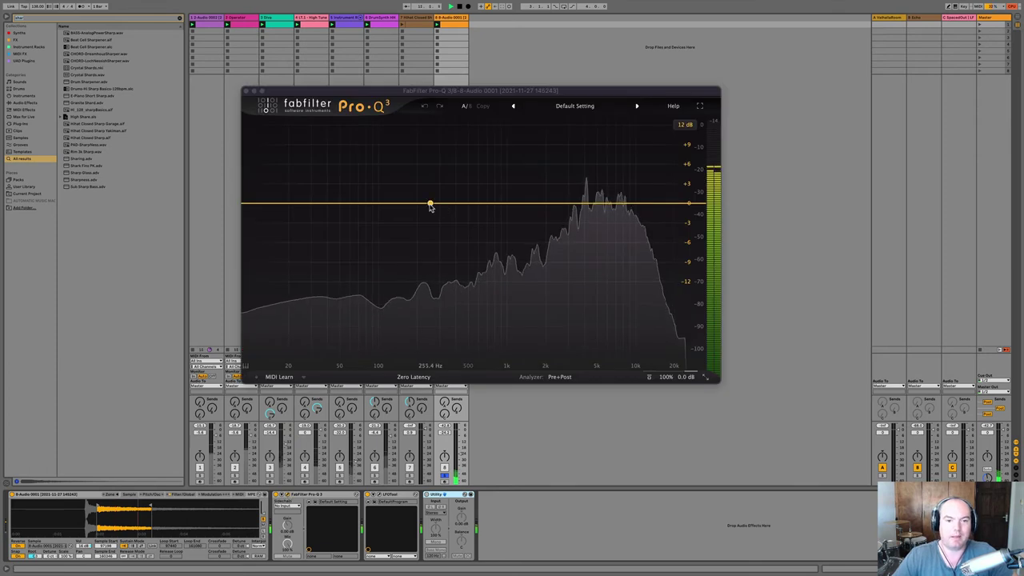
{"action": "double_click", "coordinate": [430, 204]}
{"action": "left_click", "coordinate": [426, 196]}
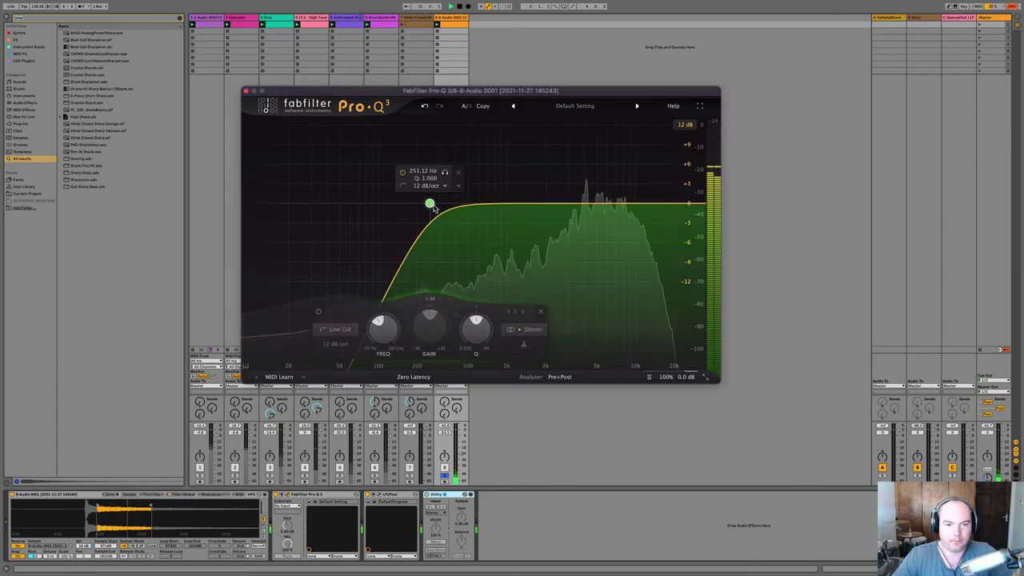
{"action": "left_click_drag", "start_coordinate": [429, 205], "coordinate": [457, 221]}
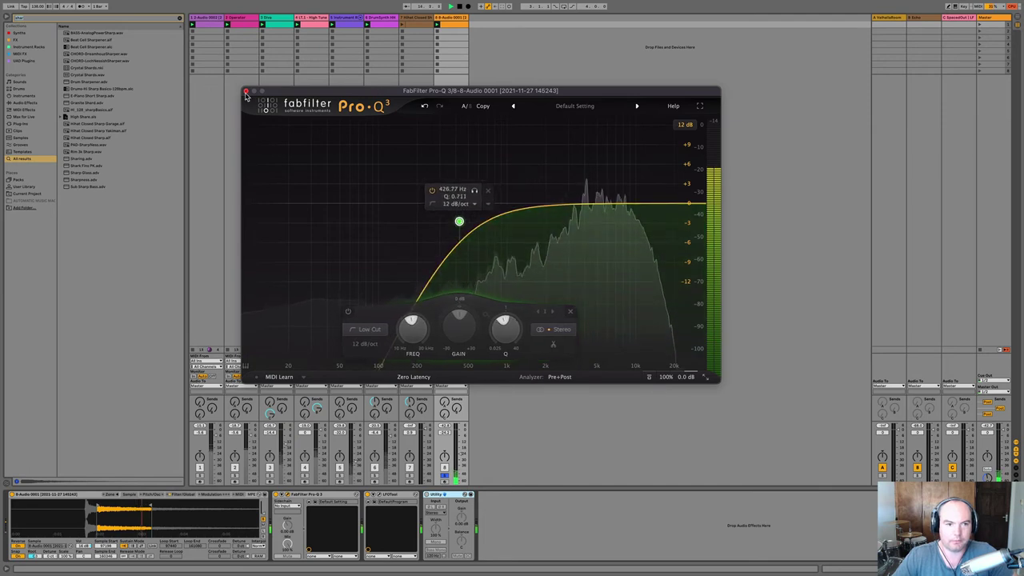
{"action": "left_click", "coordinate": [247, 91]}
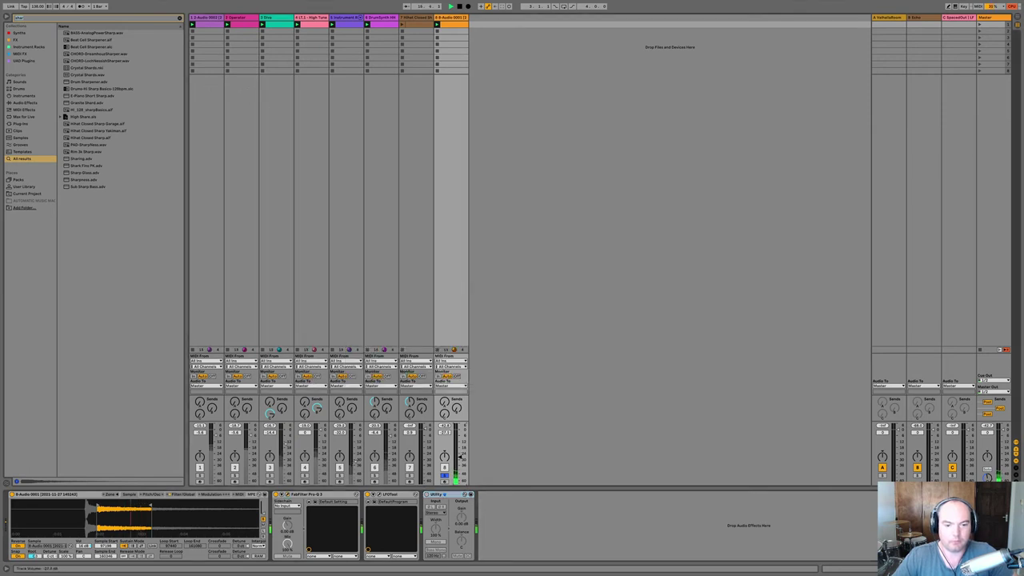
Play the full mix with the hi-hat pattern, set the hi-hat track volume to about -12 dB, and deactivate that track.
{"action": "left_click", "coordinate": [444, 476]}
{"action": "key", "text": "space"}
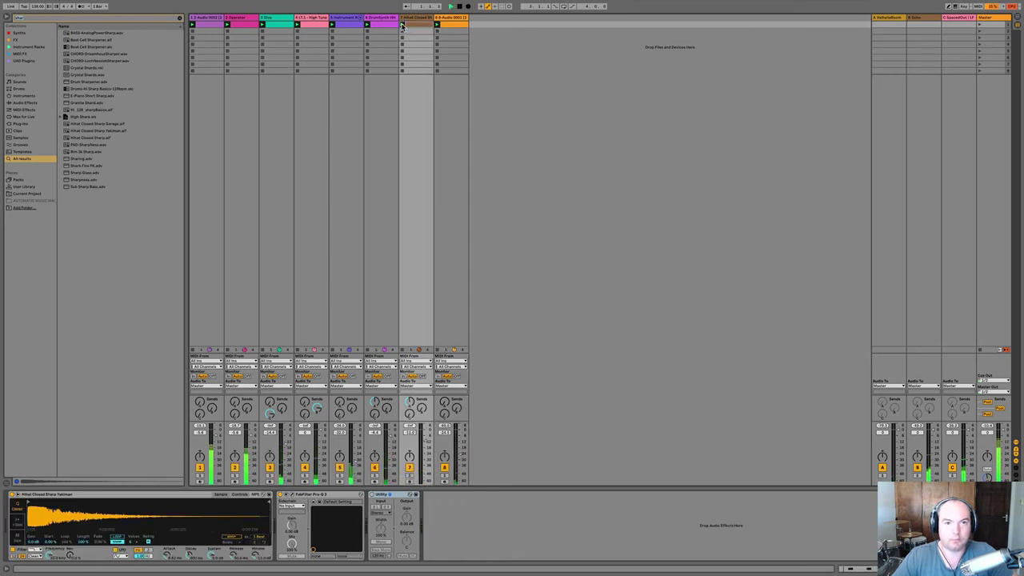
{"action": "left_click", "coordinate": [427, 445]}
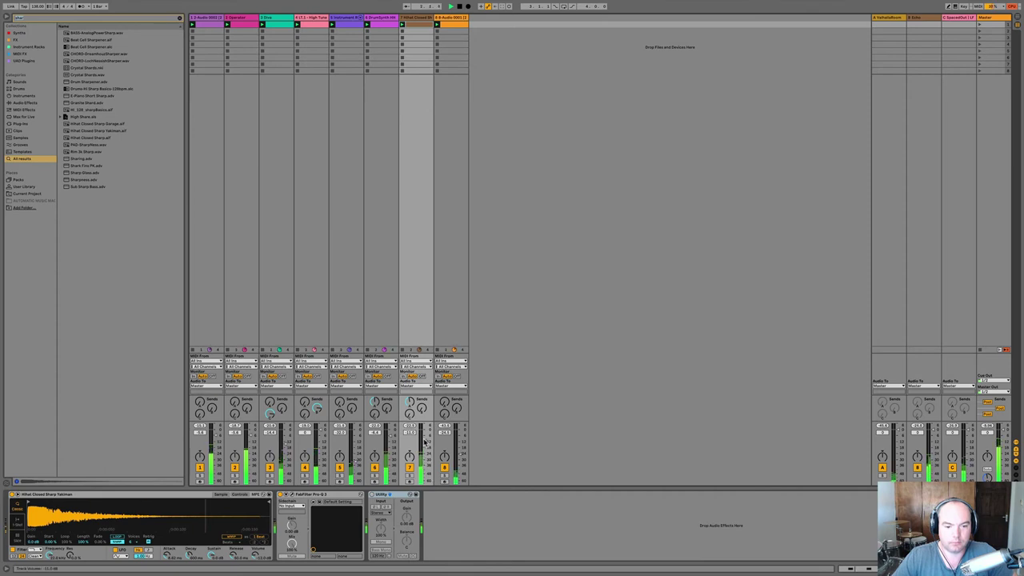
{"action": "left_click_drag", "start_coordinate": [426, 435], "coordinate": [415, 467]}
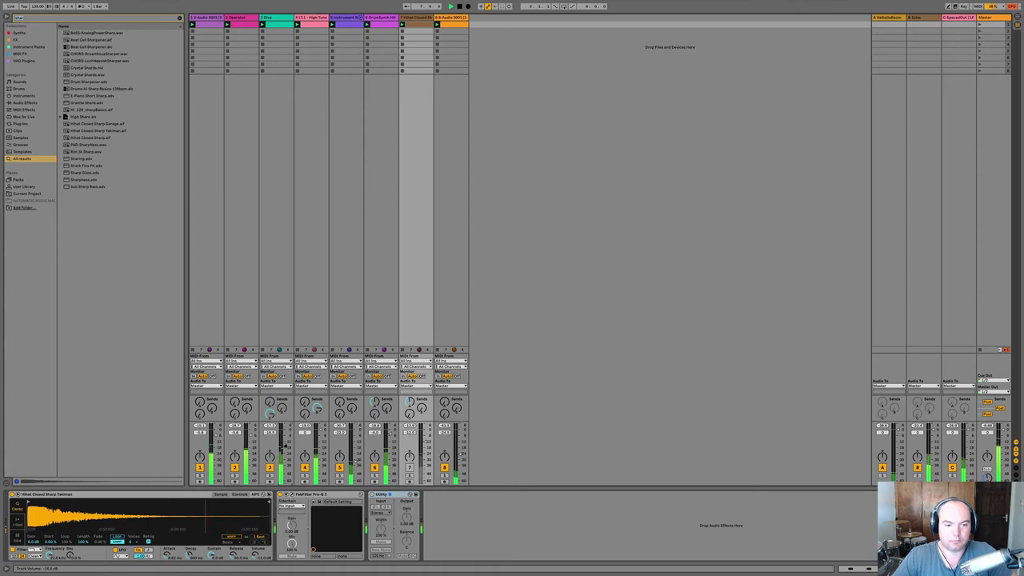
Move the low cut in the Diva track's Pro-Q 3 to about 653 Hz with Q 0.792.
{"action": "left_click", "coordinate": [272, 248]}
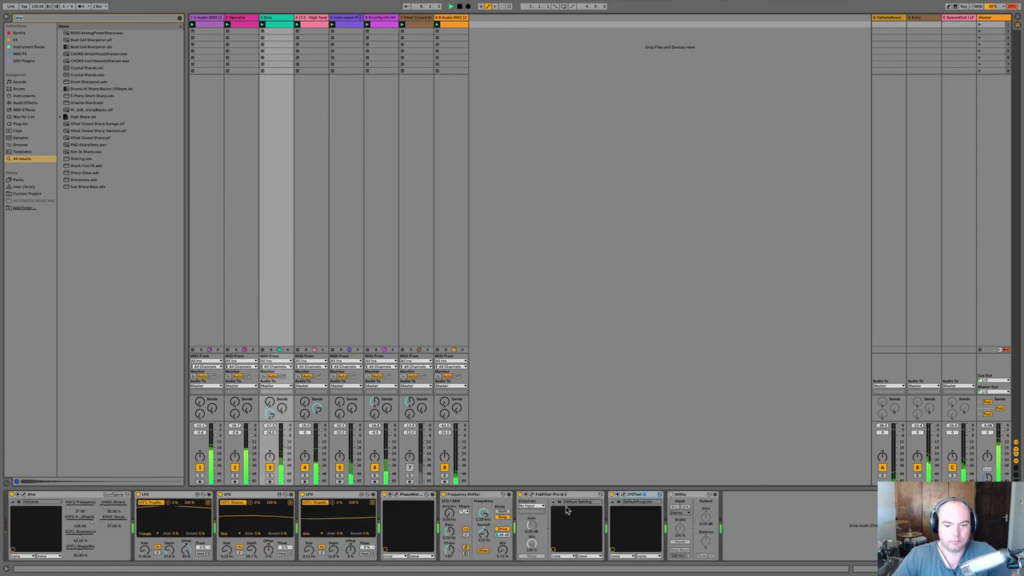
{"action": "left_click", "coordinate": [532, 497]}
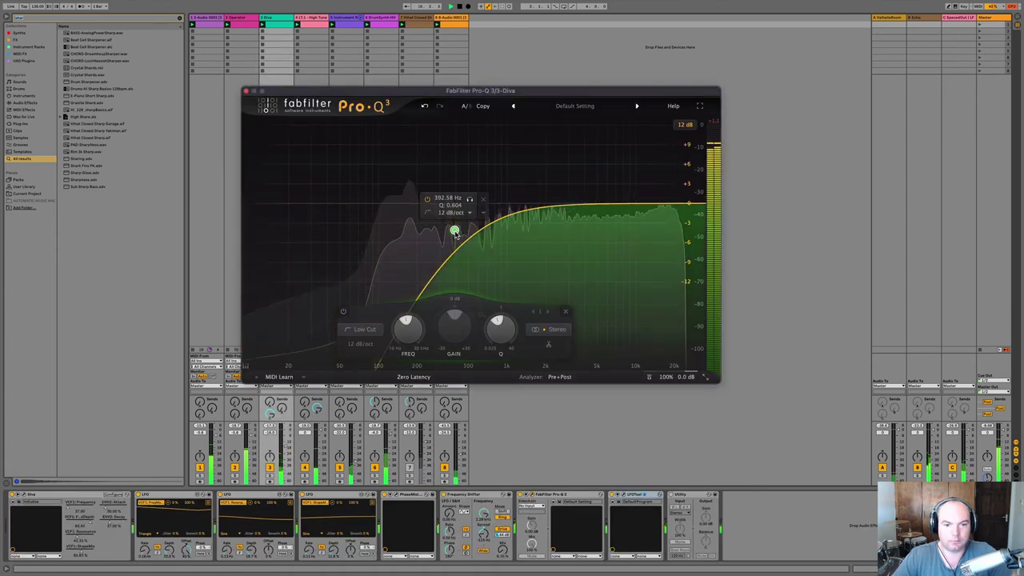
{"action": "left_click_drag", "start_coordinate": [455, 230], "coordinate": [482, 215]}
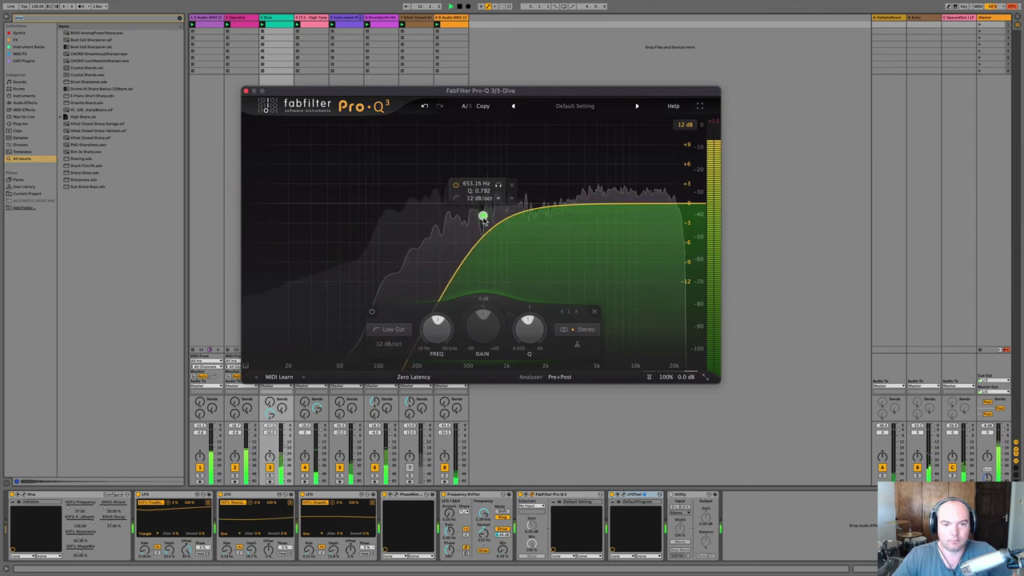
{"action": "left_click", "coordinate": [247, 91]}
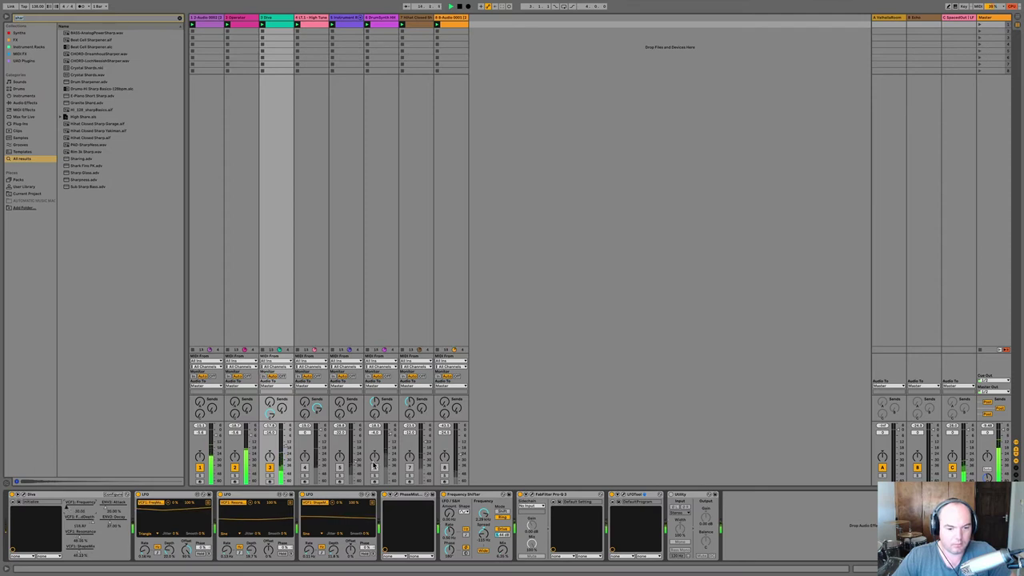
Reactivate and solo the resampled-hit track, and show its device chain.
{"action": "left_click", "coordinate": [444, 467]}
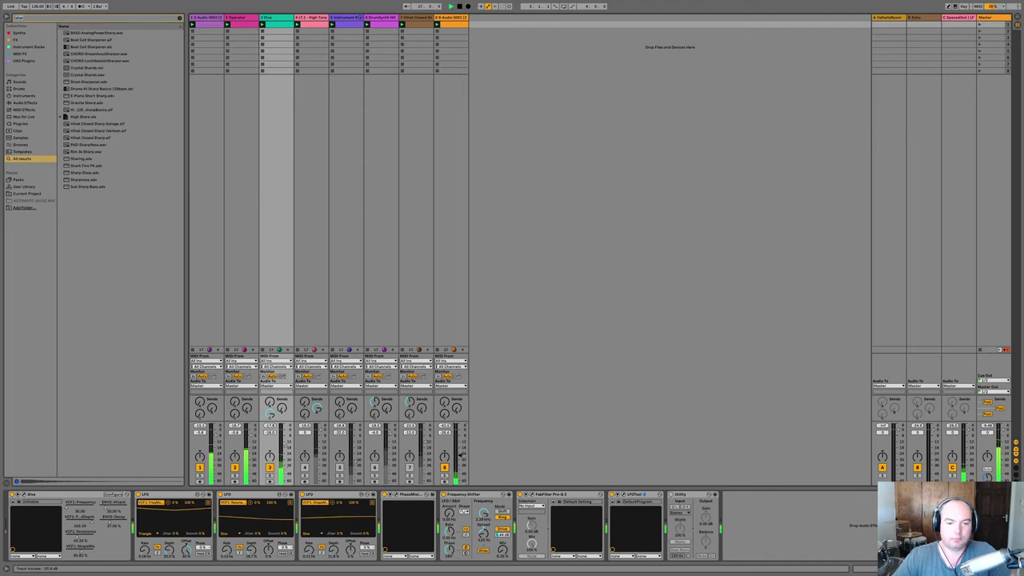
{"action": "left_click", "coordinate": [444, 475]}
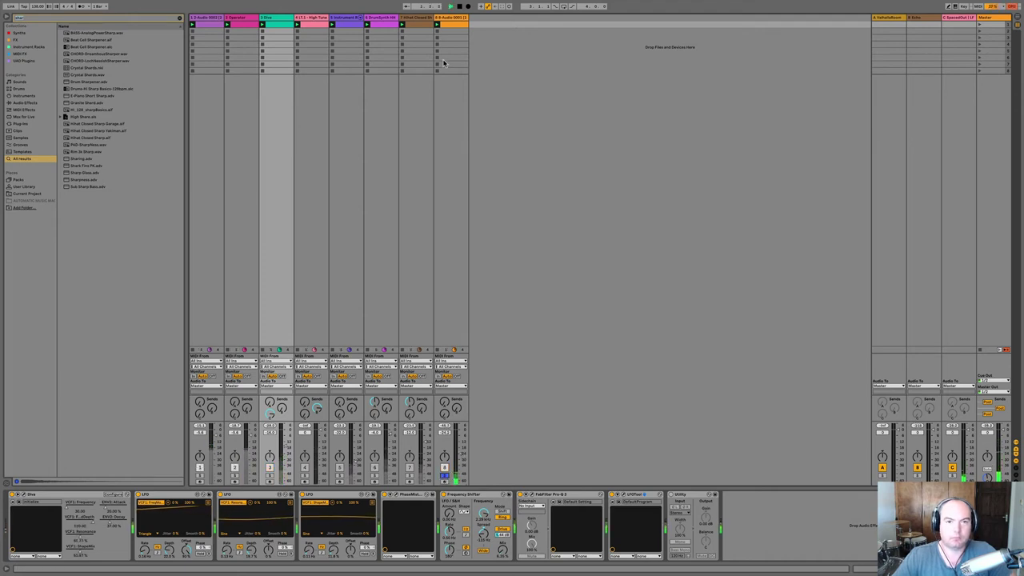
{"action": "left_click", "coordinate": [446, 29]}
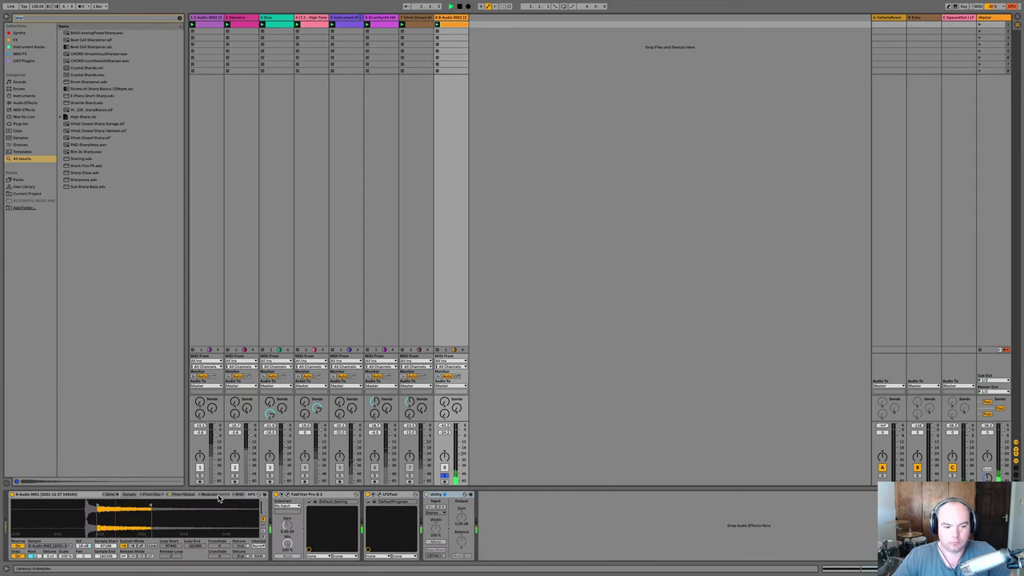
{"action": "left_click", "coordinate": [170, 493]}
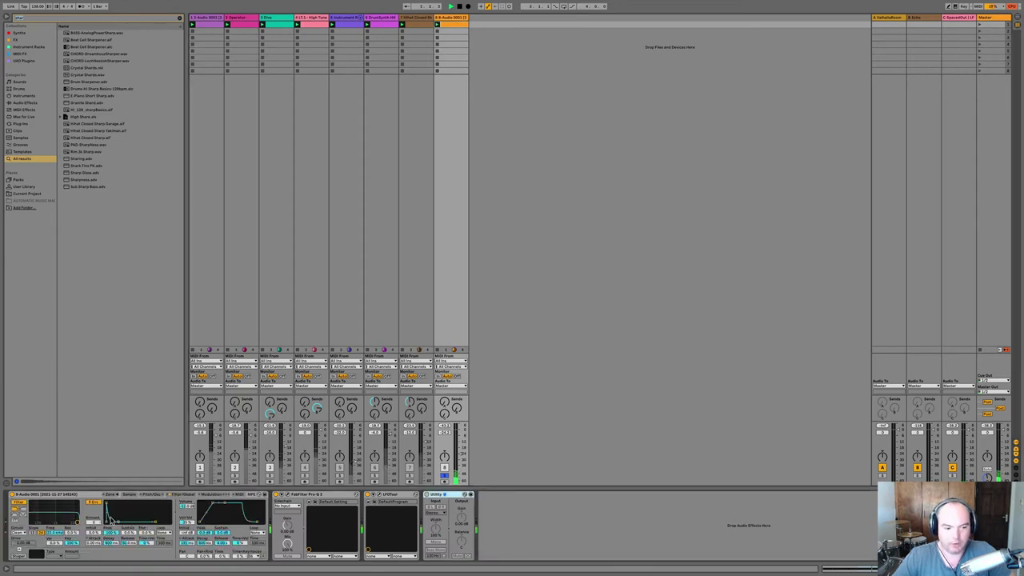
{"action": "left_click", "coordinate": [152, 495]}
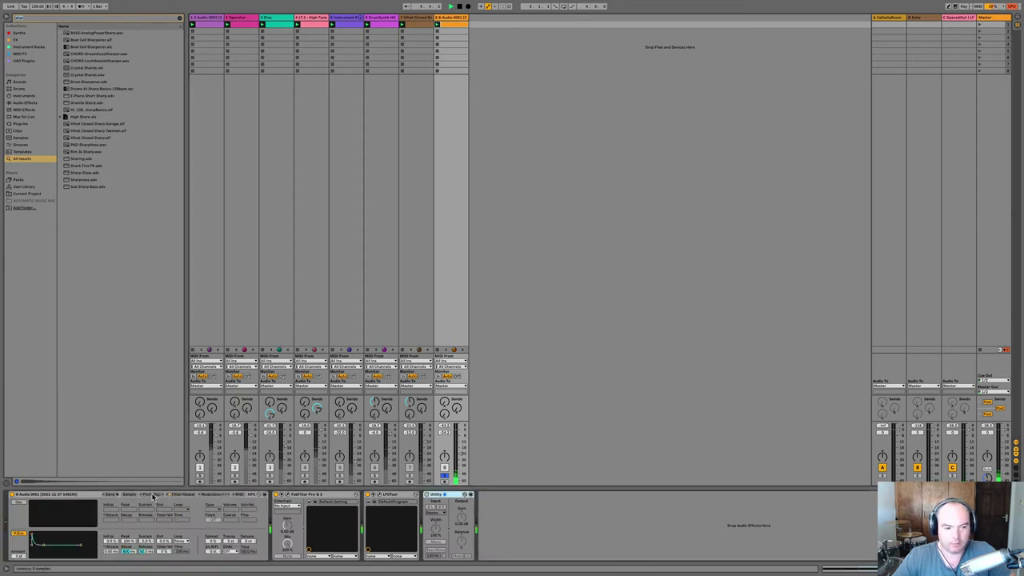
{"action": "left_click", "coordinate": [181, 496]}
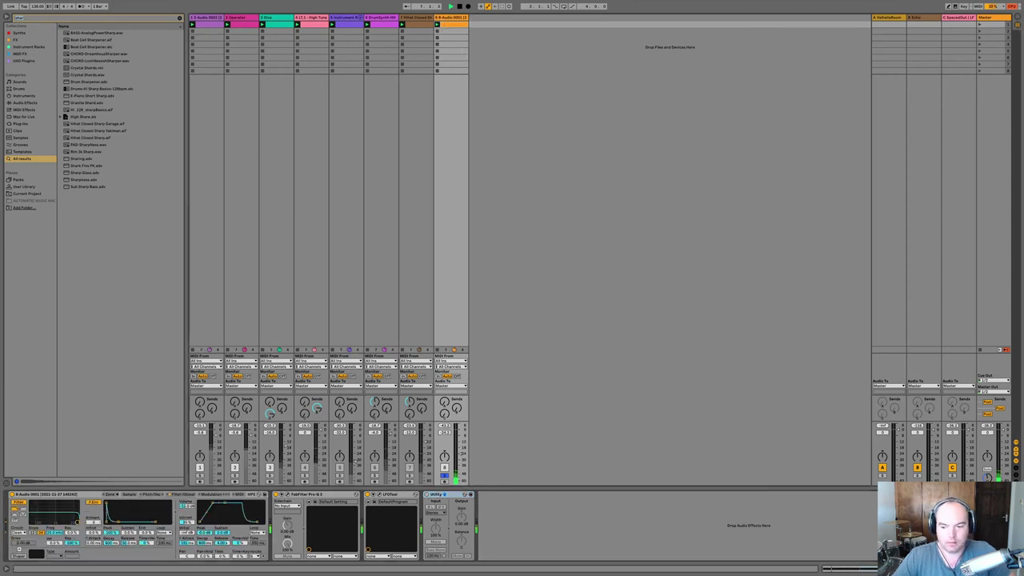
Open the resampled-hit track's MIDI clip and transpose both of its long notes to C#2.
{"action": "left_click", "coordinate": [860, 568]}
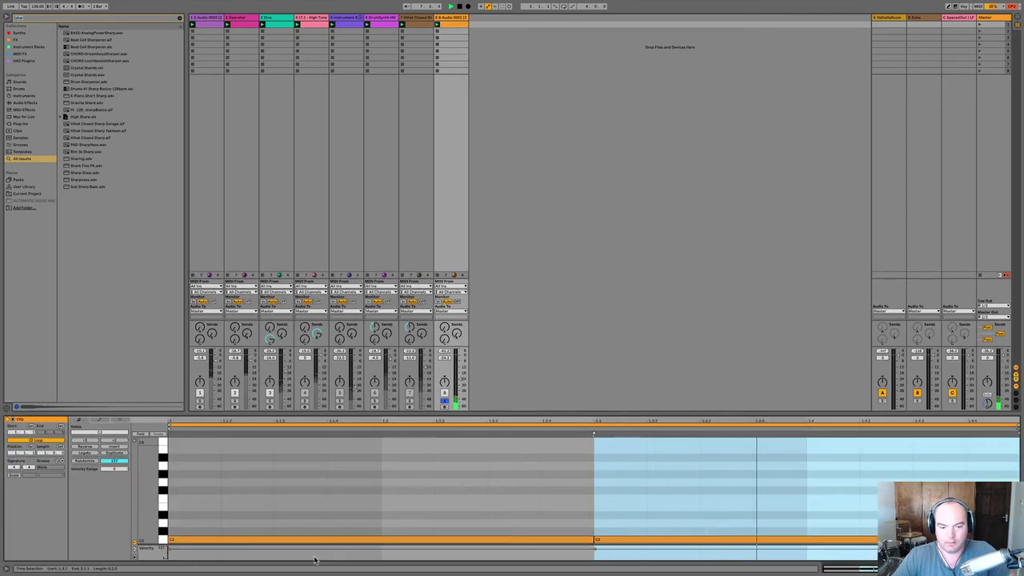
{"action": "left_click", "coordinate": [167, 540]}
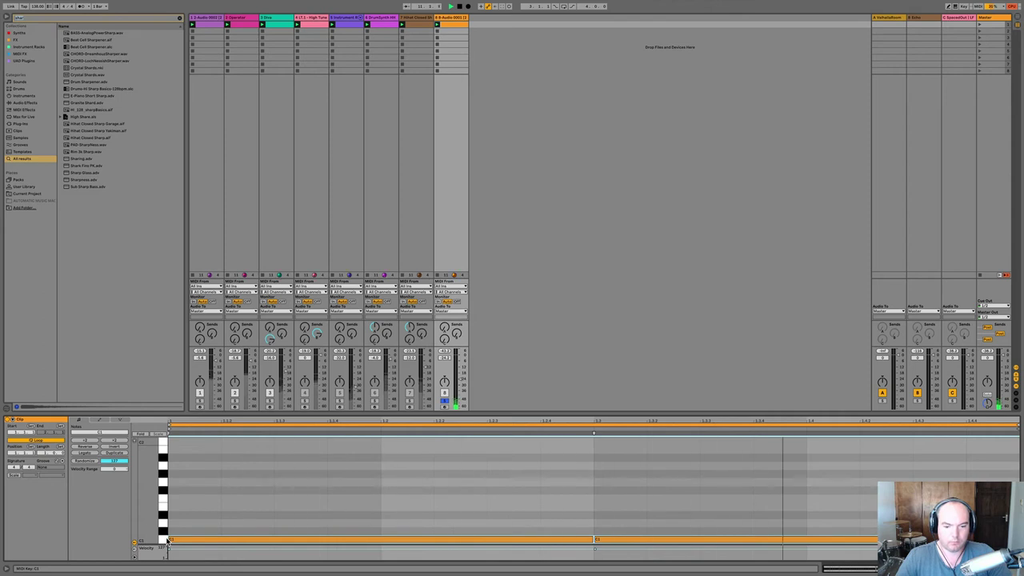
{"action": "key", "text": "shift+Up"}
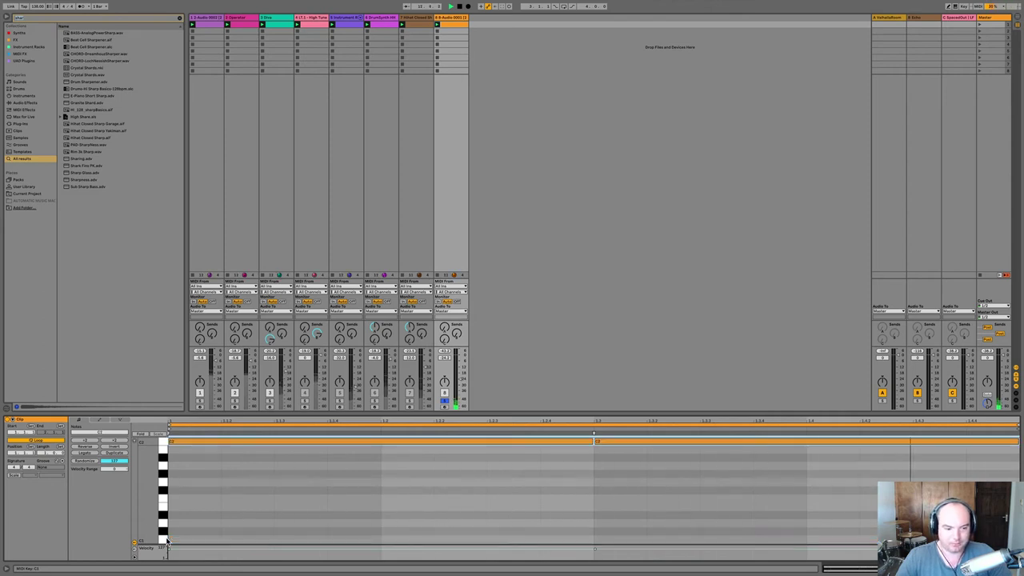
{"action": "key", "text": "Up"}
{"action": "key", "text": "Up"}
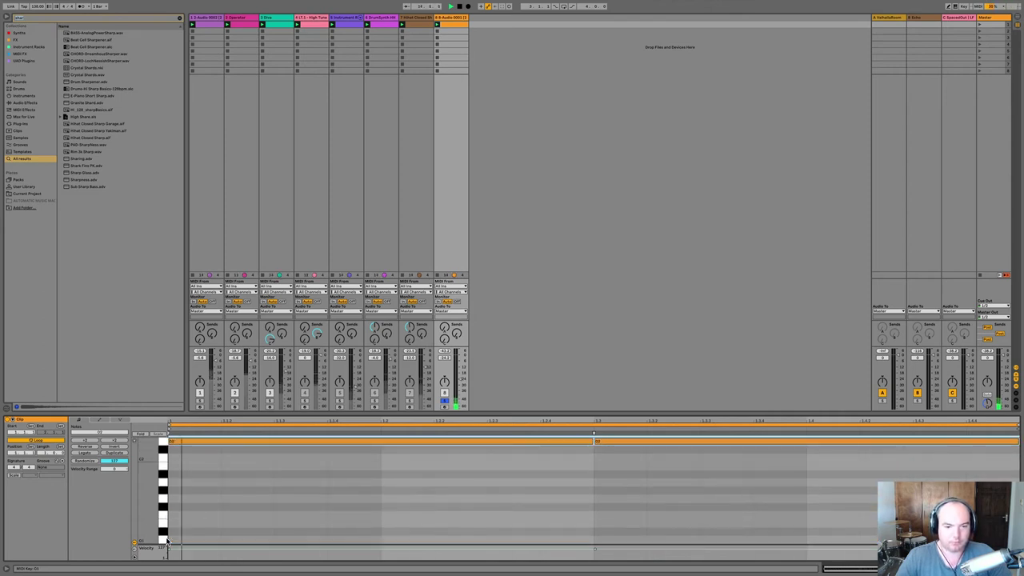
{"action": "key", "text": "Down"}
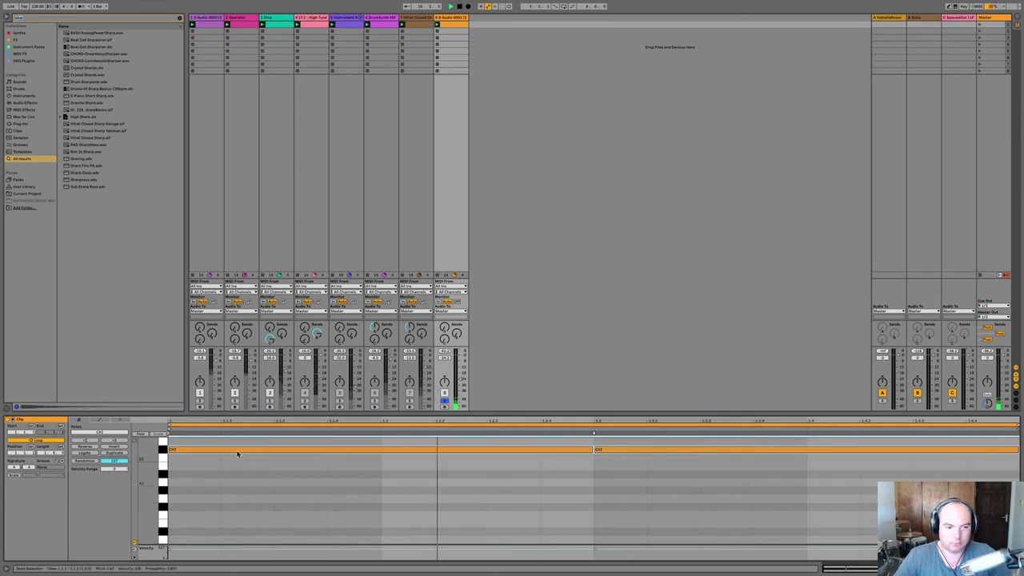
Audition the Diva and resampled-hit tracks soloed together and set the resampled-hit track's volume to about -22.7 dB.
{"action": "left_click", "coordinate": [269, 402]}
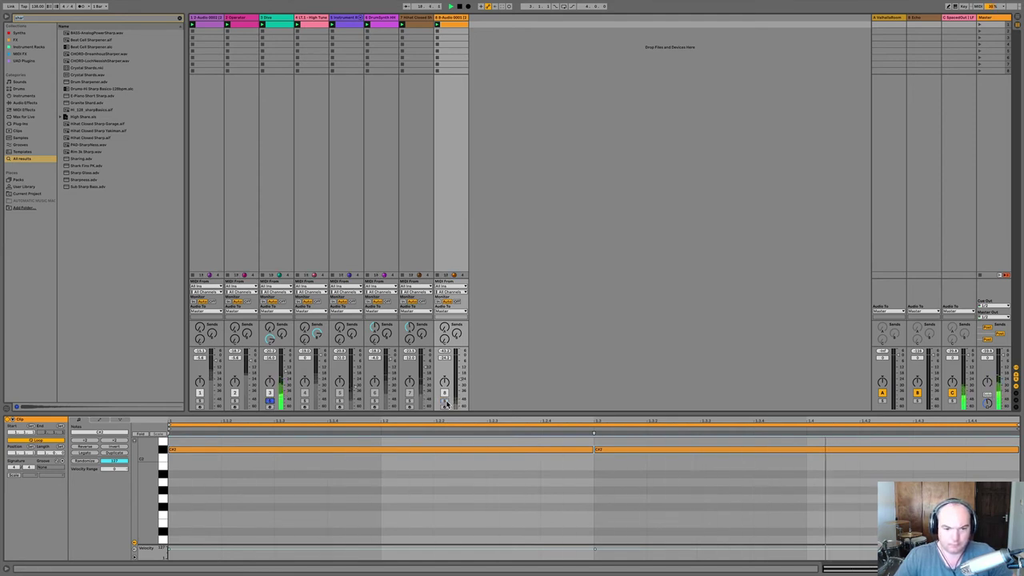
{"action": "left_click", "coordinate": [445, 402]}
{"action": "left_click", "coordinate": [270, 401], "text": "super"}
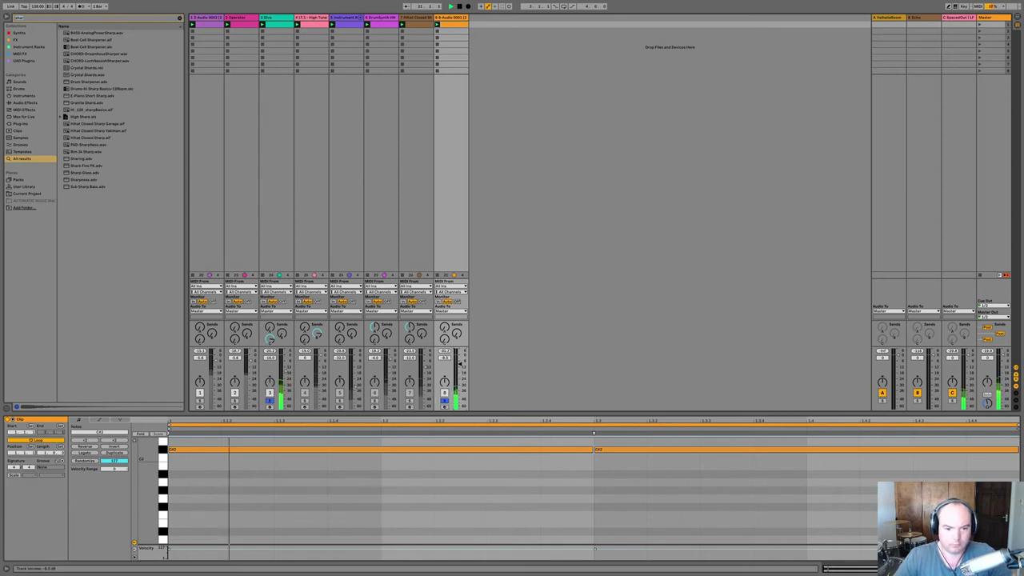
{"action": "left_click_drag", "start_coordinate": [460, 365], "coordinate": [459, 379]}
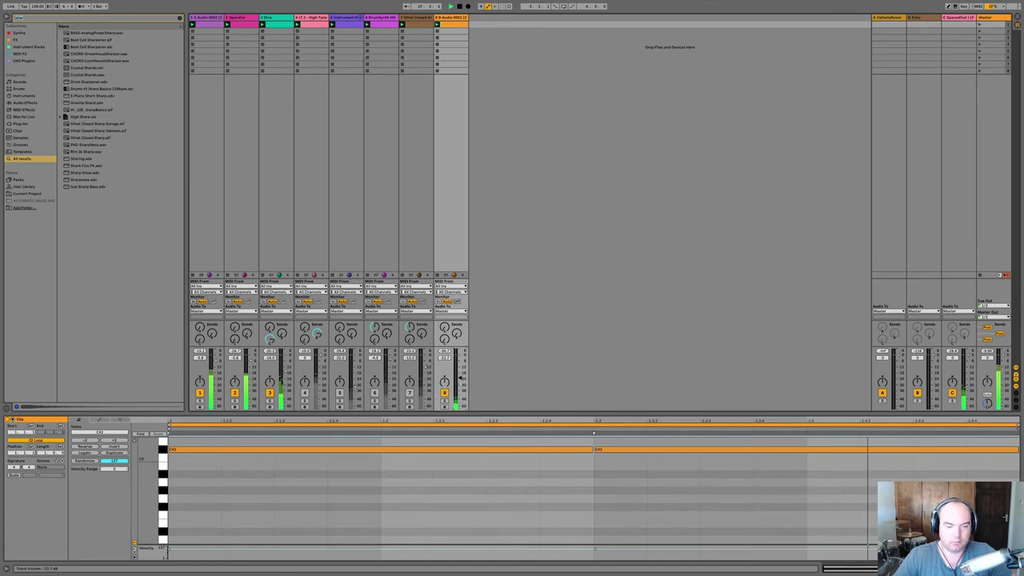
Reactivate the High Tune track and add a 12 dB/oct low cut at about 156 Hz with Q 1.028 in its Pro-Q 3.
{"action": "left_click", "coordinate": [305, 393]}
{"action": "left_click", "coordinate": [308, 242]}
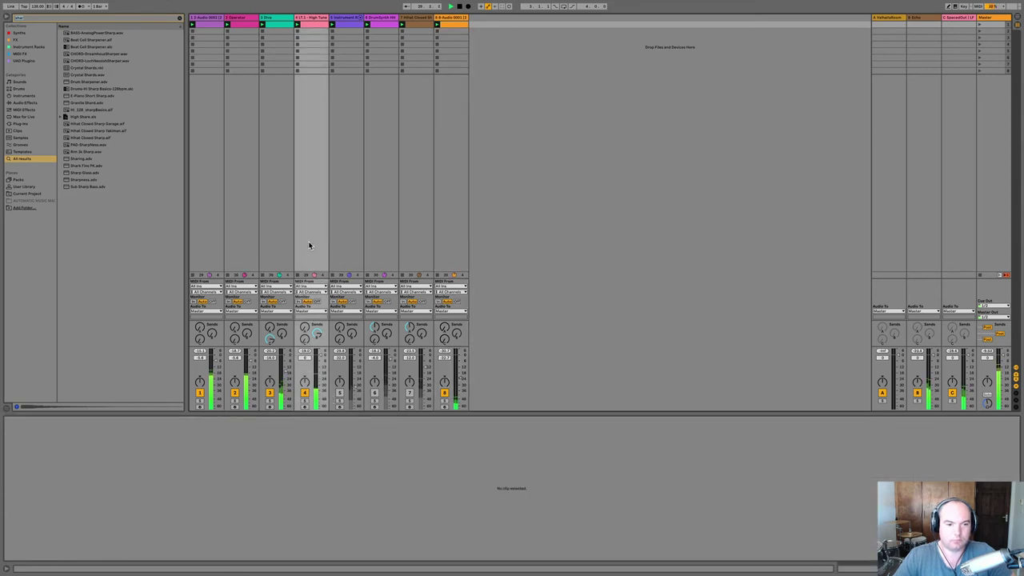
{"action": "key", "text": "shift+Tab"}
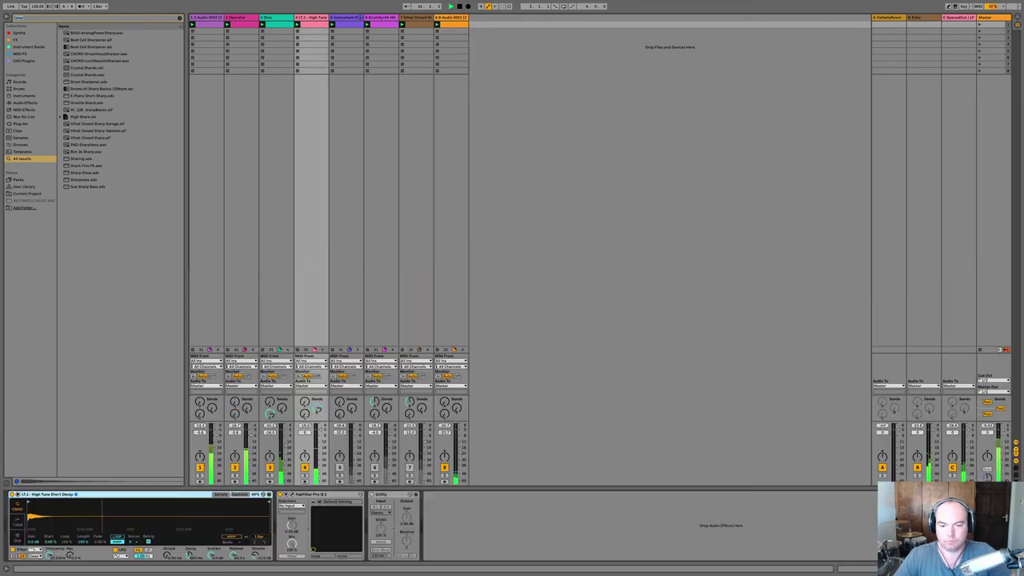
{"action": "left_click", "coordinate": [293, 496]}
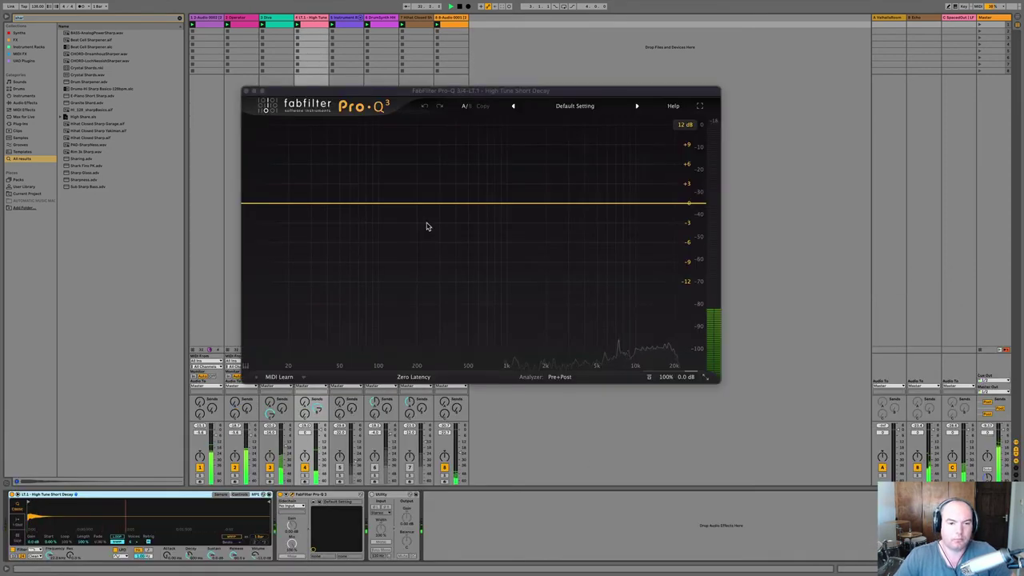
{"action": "left_click", "coordinate": [397, 204]}
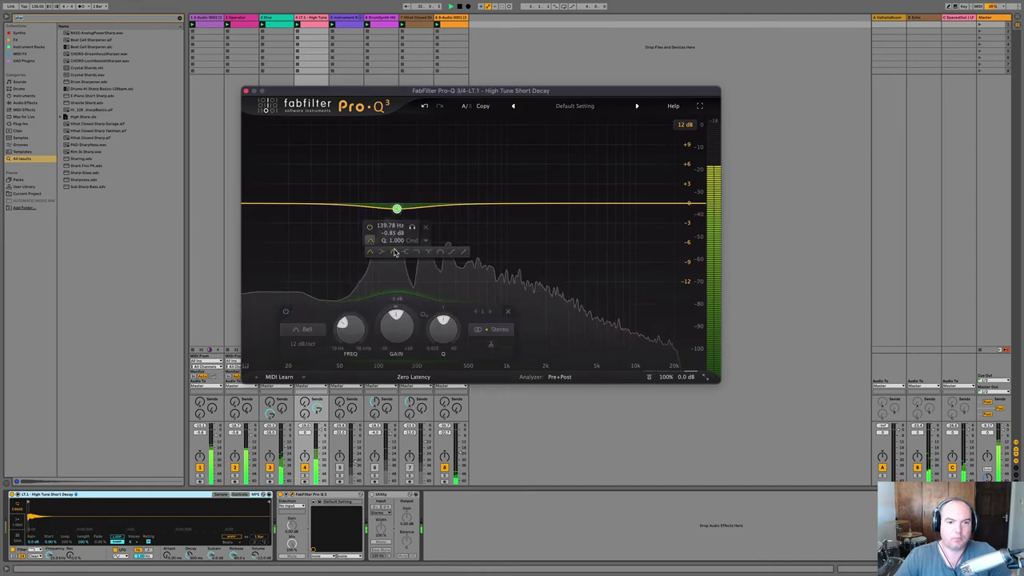
{"action": "left_click_drag", "start_coordinate": [397, 203], "coordinate": [407, 203]}
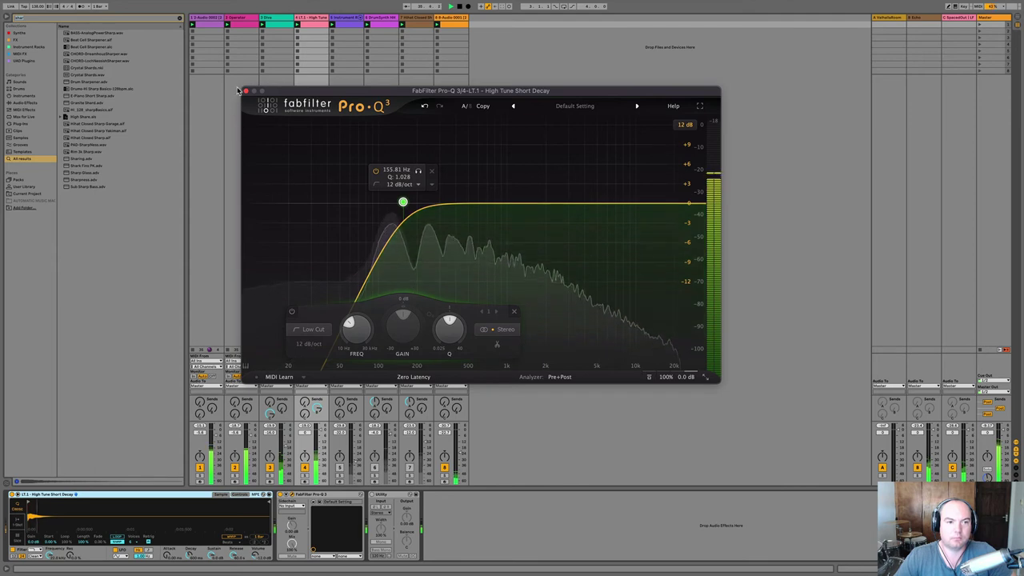
{"action": "left_click", "coordinate": [247, 90]}
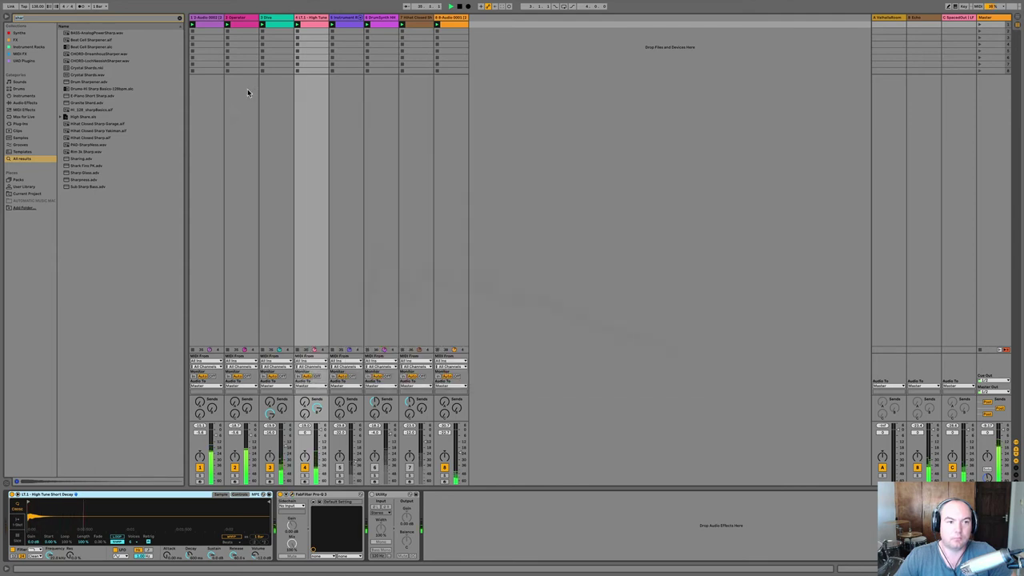
Reactivate the Instrument Rack track, and raise the velocity amount of Analogue Env 1 in the Diva synth.
{"action": "left_click", "coordinate": [340, 468]}
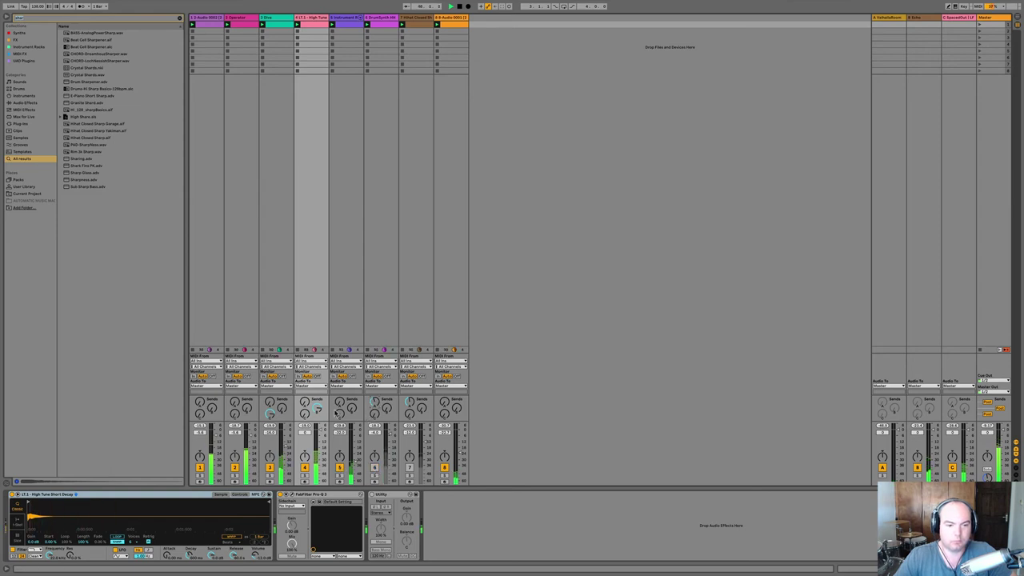
{"action": "left_click", "coordinate": [277, 249]}
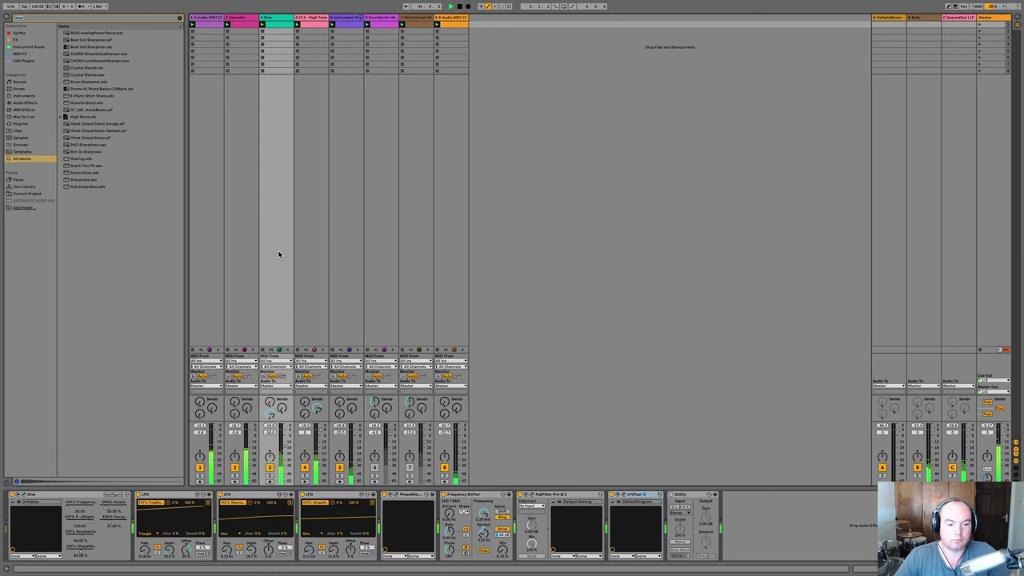
{"action": "left_click", "coordinate": [20, 494]}
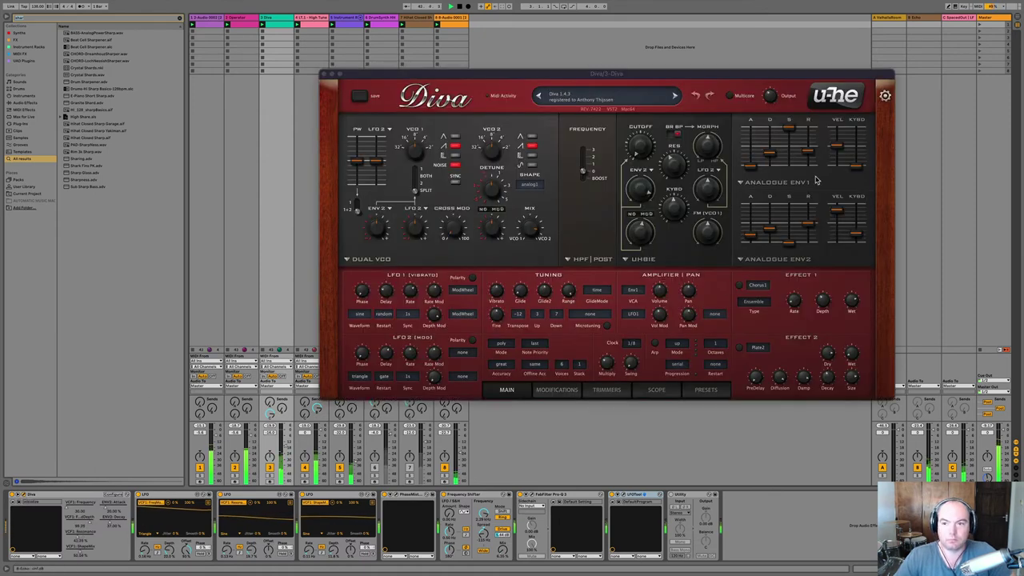
{"action": "mouse_move", "coordinate": [838, 149]}
{"action": "left_click_drag", "start_coordinate": [838, 150], "coordinate": [831, 132]}
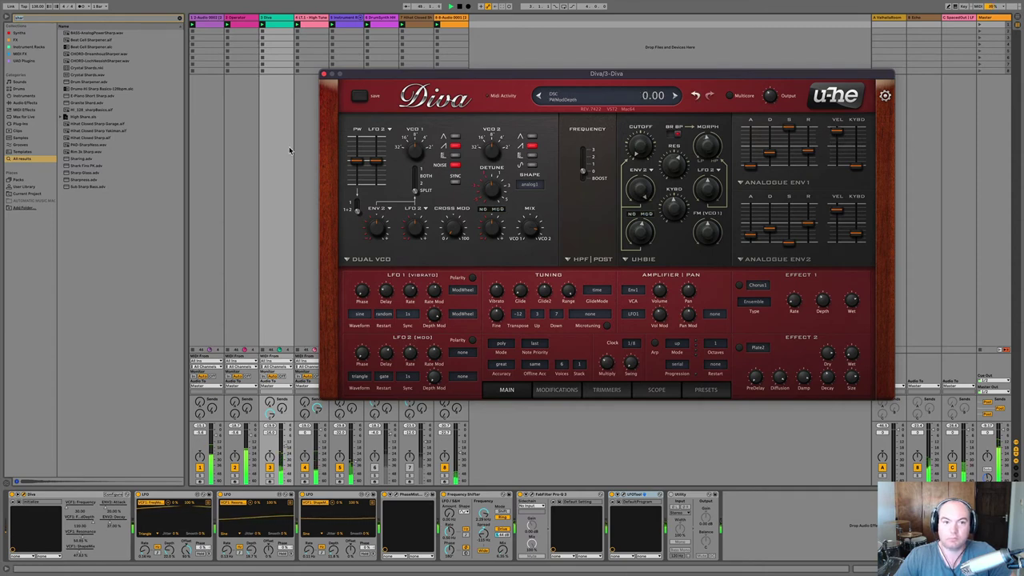
{"action": "mouse_move", "coordinate": [674, 182]}
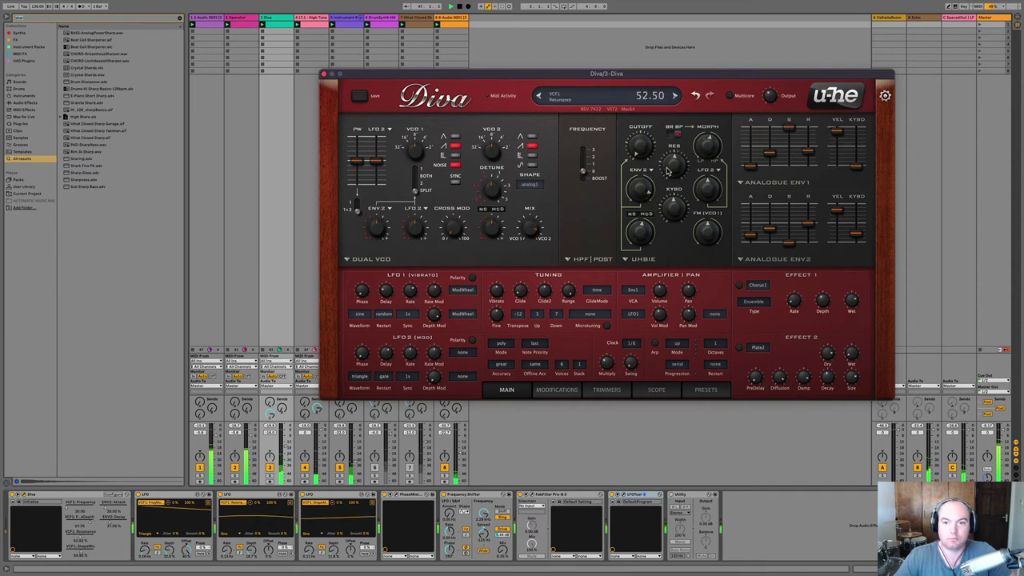
{"action": "left_click", "coordinate": [323, 74]}
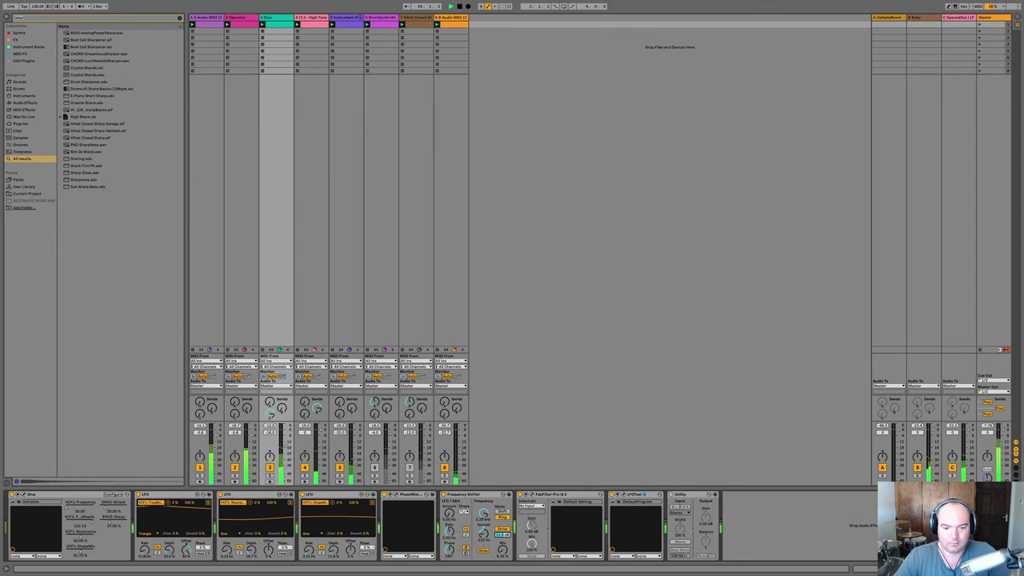
Lower the output level of the Diva track's Pro-Q 3 to about -3.7 dB.
{"action": "left_click", "coordinate": [531, 495]}
{"action": "mouse_move", "coordinate": [672, 338]}
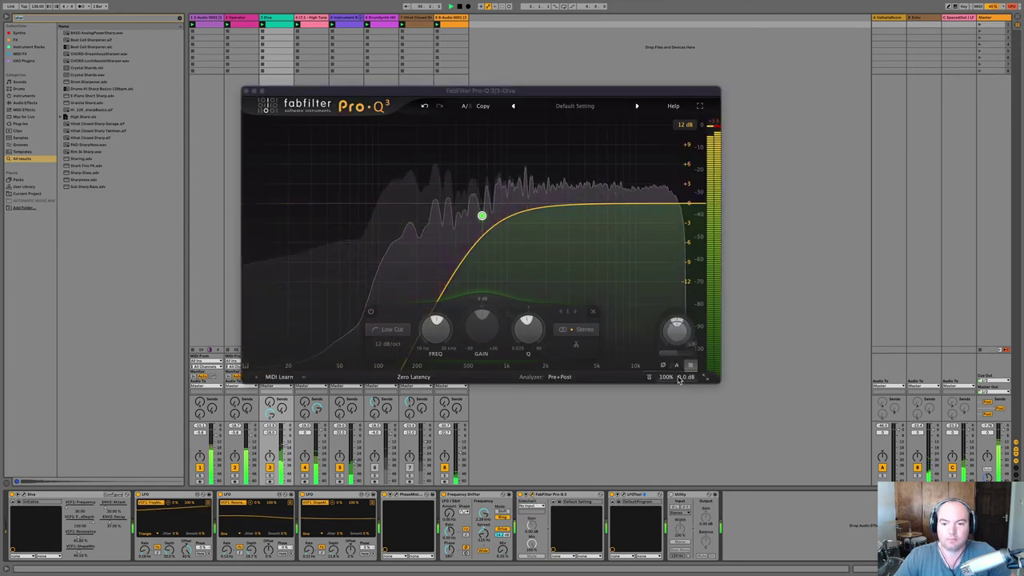
{"action": "left_click_drag", "start_coordinate": [672, 337], "coordinate": [675, 350]}
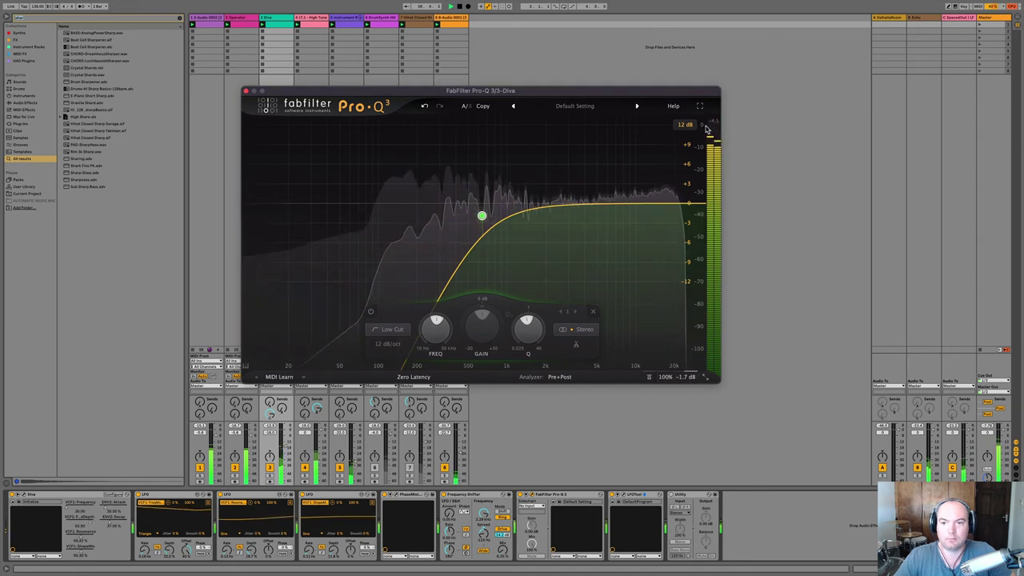
{"action": "mouse_move", "coordinate": [674, 338]}
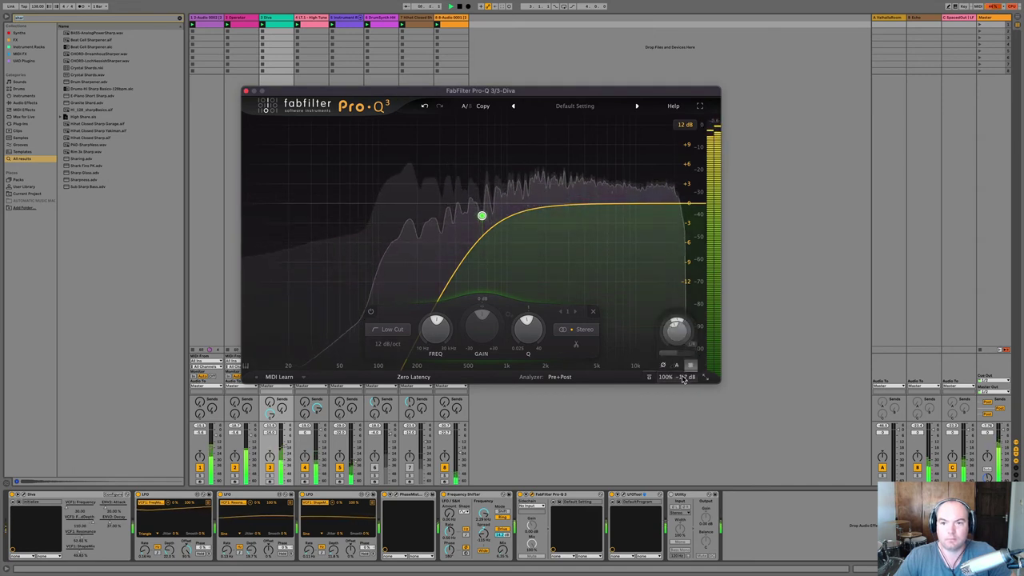
{"action": "left_click_drag", "start_coordinate": [674, 337], "coordinate": [672, 343]}
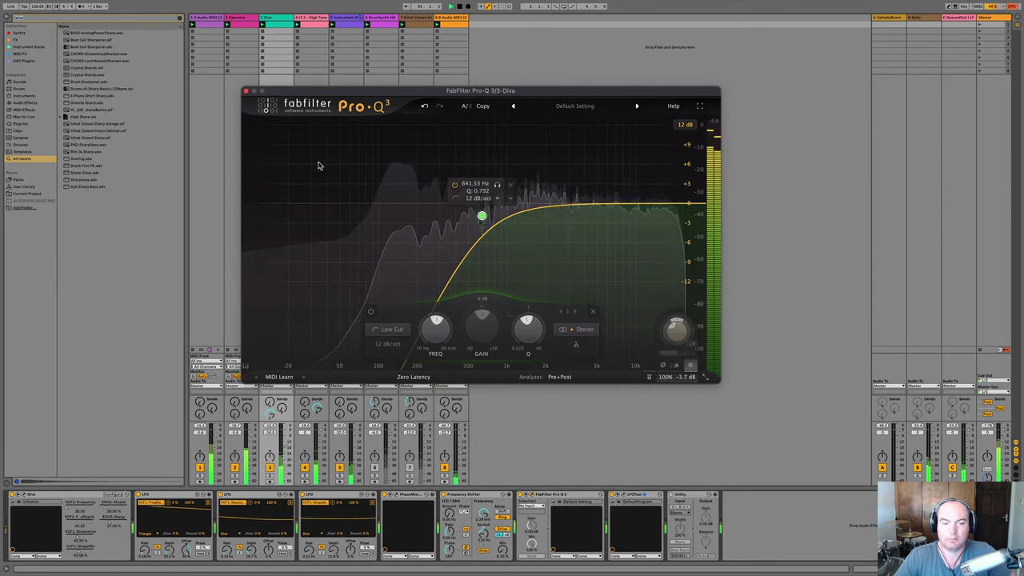
{"action": "left_click", "coordinate": [246, 90]}
Clear the browser search, and rename the first track Kick and the Operator track Sub.
{"action": "left_click", "coordinate": [180, 18]}
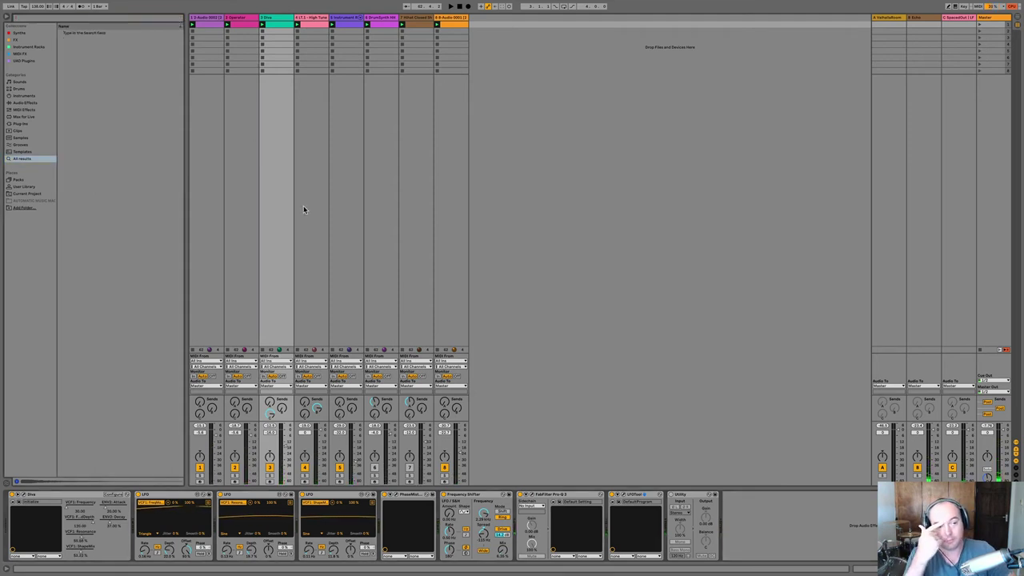
{"action": "left_click", "coordinate": [198, 18]}
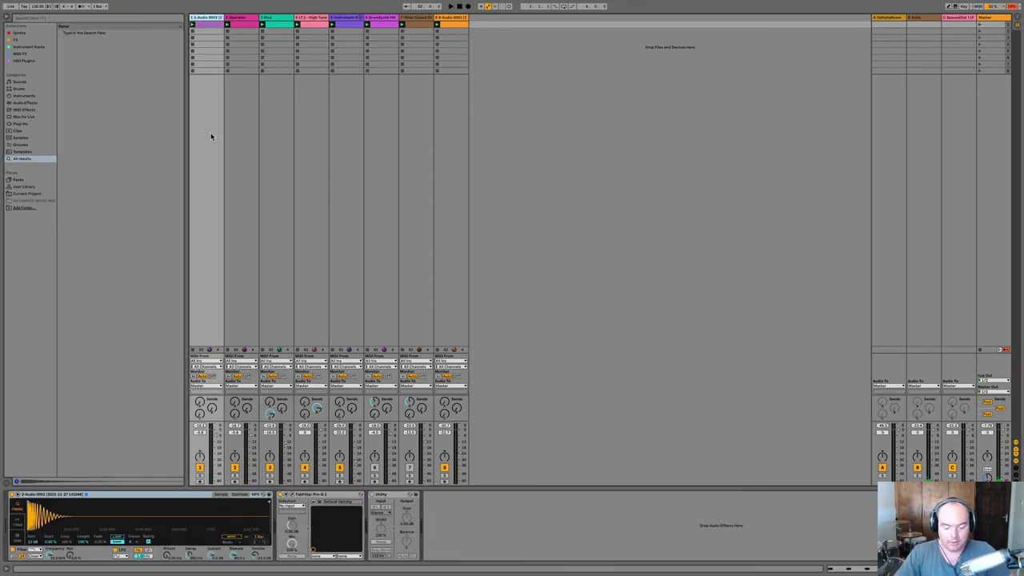
{"action": "key", "text": "ctrl+r"}
{"action": "type", "text": "Kic"}
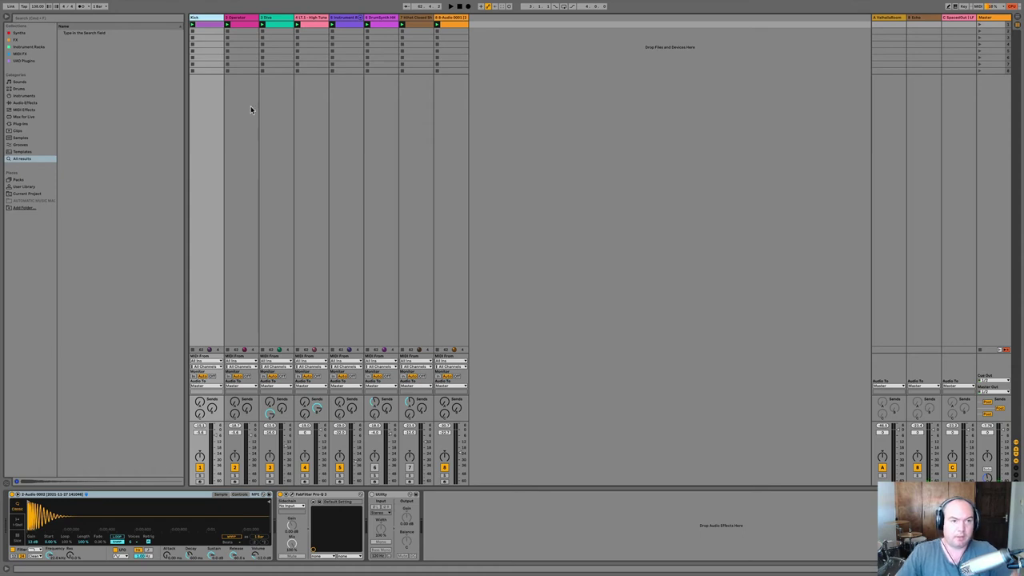
{"action": "left_click", "coordinate": [236, 19]}
{"action": "key", "text": "ctrl+r"}
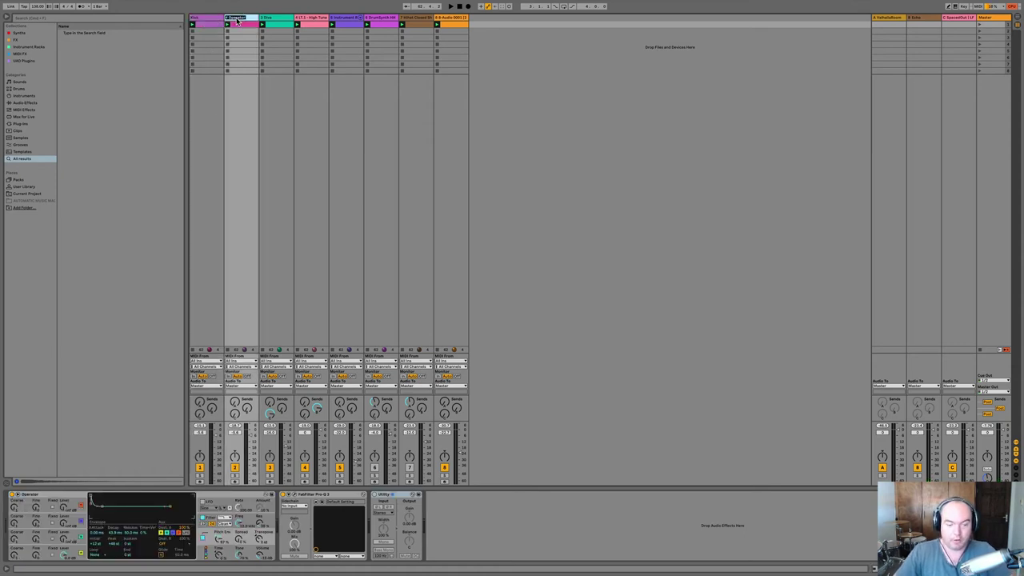
{"action": "type", "text": "Sub"}
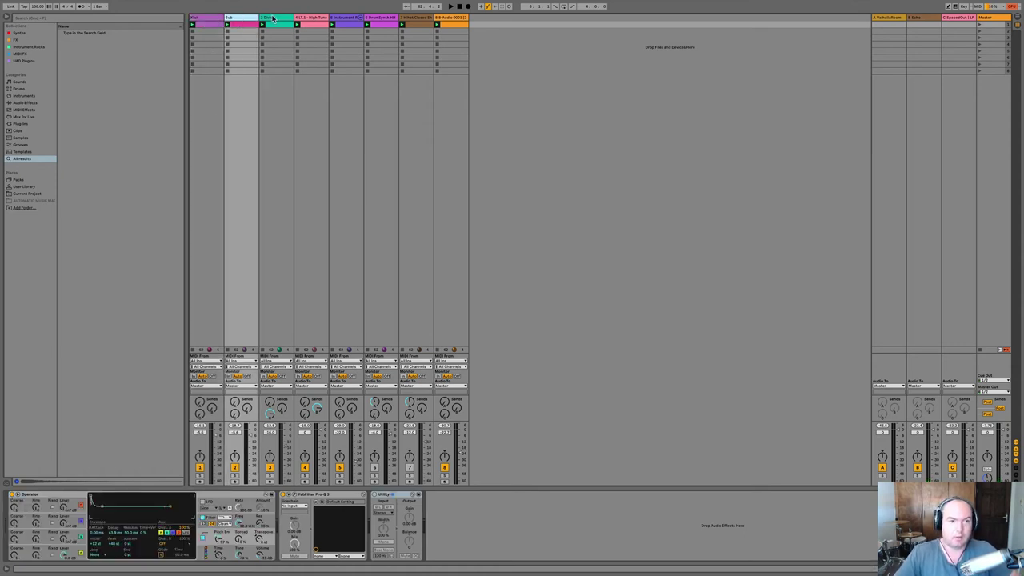
Rename the Diva track Dub and the High Tune track Tom's.
{"action": "left_click", "coordinate": [272, 18]}
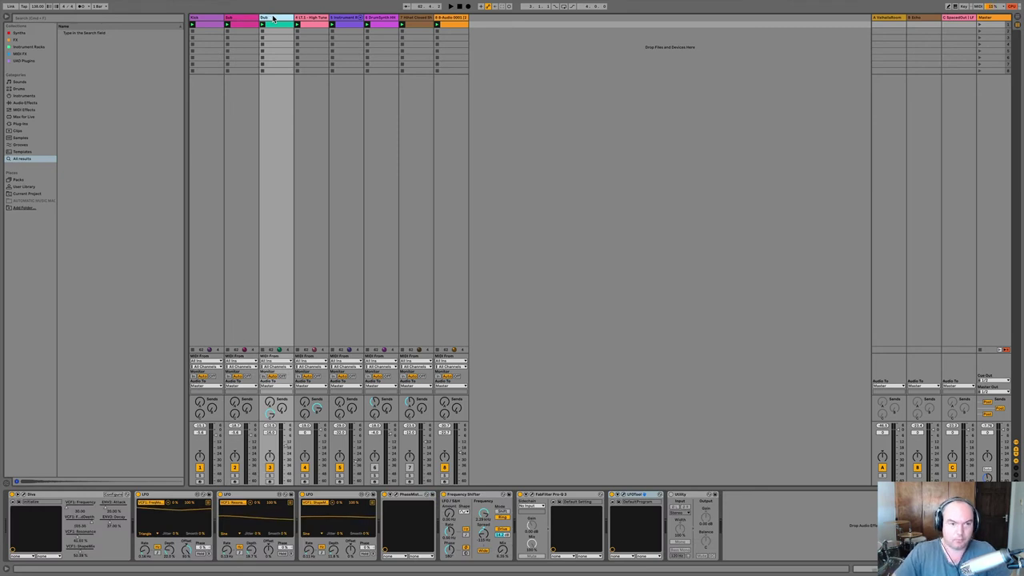
{"action": "left_click", "coordinate": [304, 20]}
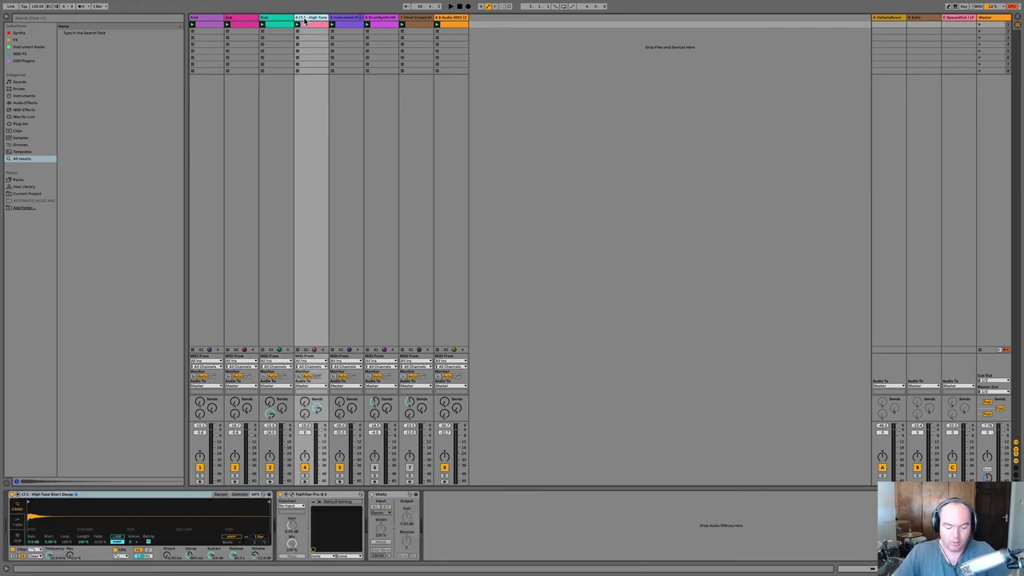
{"action": "key", "text": "ctrl+r"}
{"action": "type", "text": "Tom"}
{"action": "left_click", "coordinate": [347, 18]}
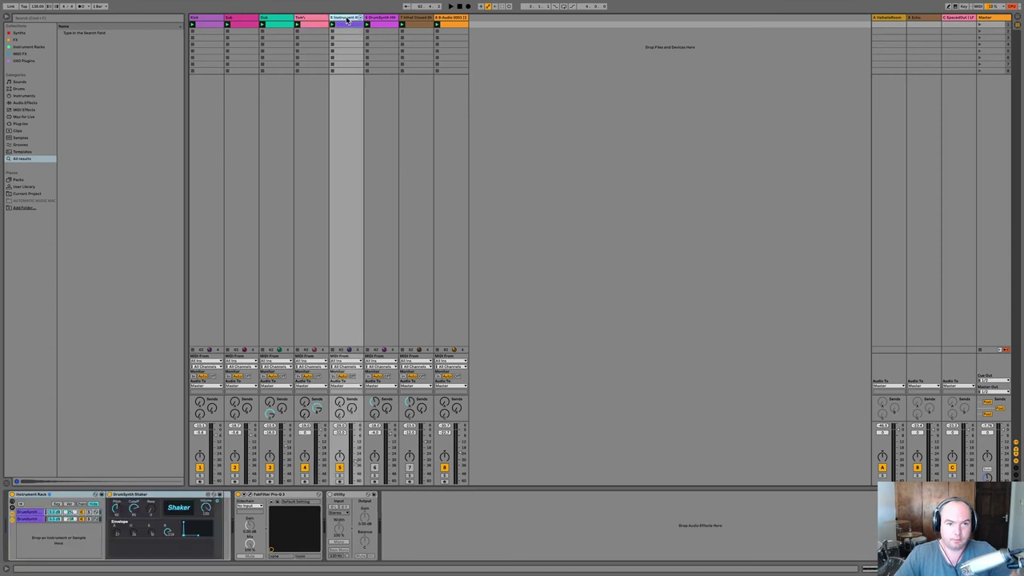
Solo the Instrument Rack track and the DrumSynth HH track in turn, renaming them SHKR and Hat 1.
{"action": "left_click", "coordinate": [340, 474]}
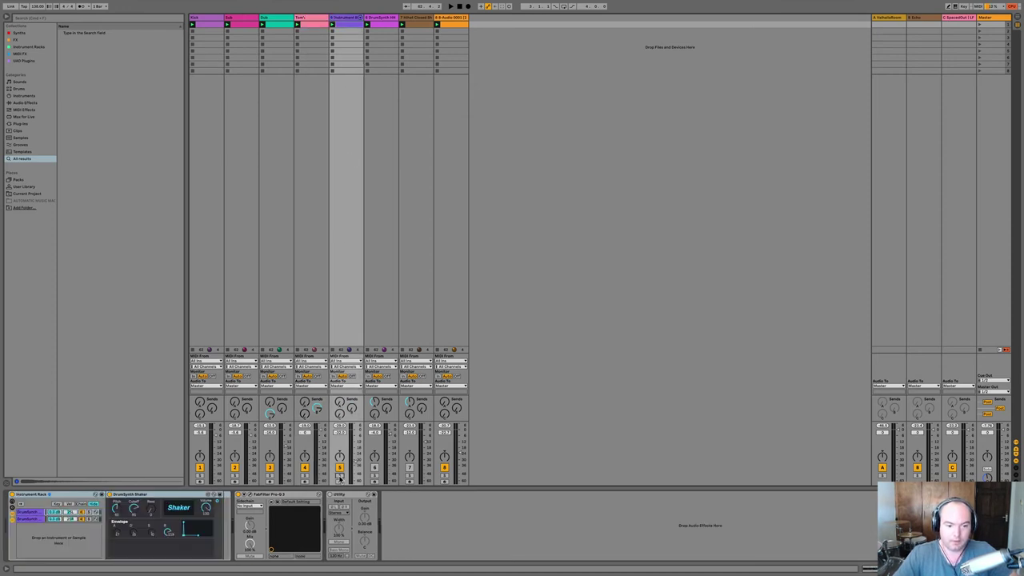
{"action": "key", "text": "ctrl+r"}
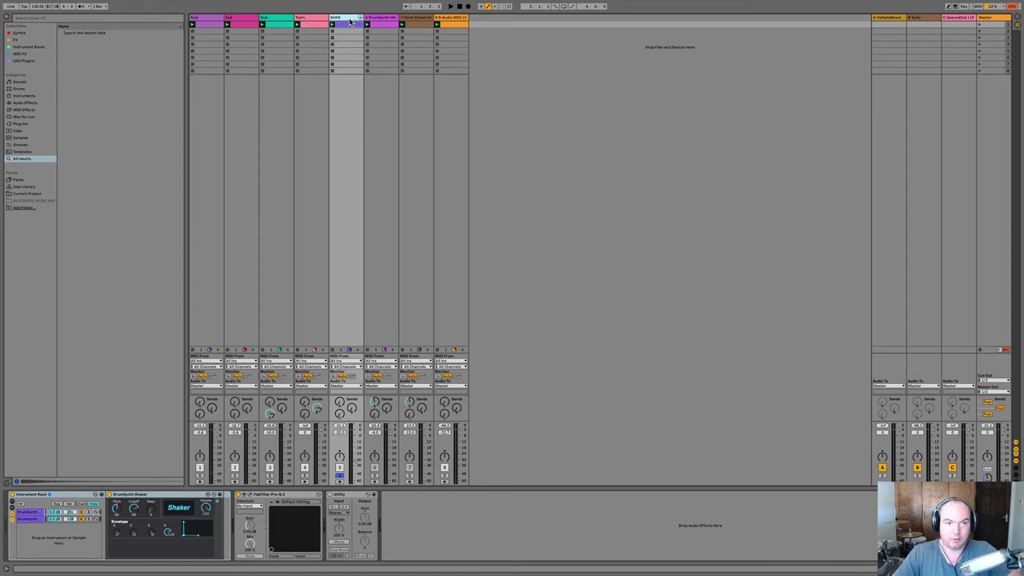
{"action": "left_click", "coordinate": [373, 476]}
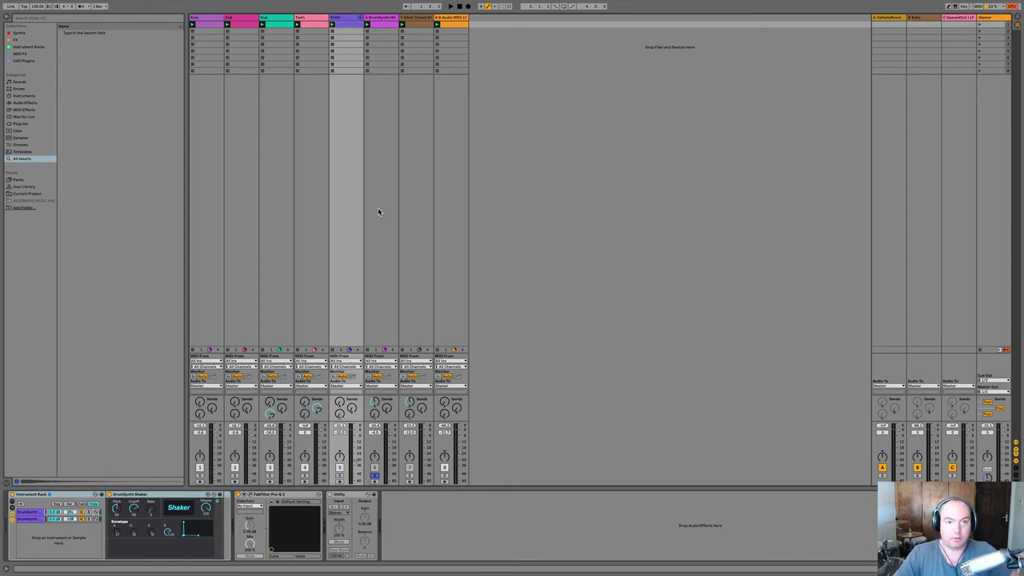
{"action": "left_click", "coordinate": [381, 21]}
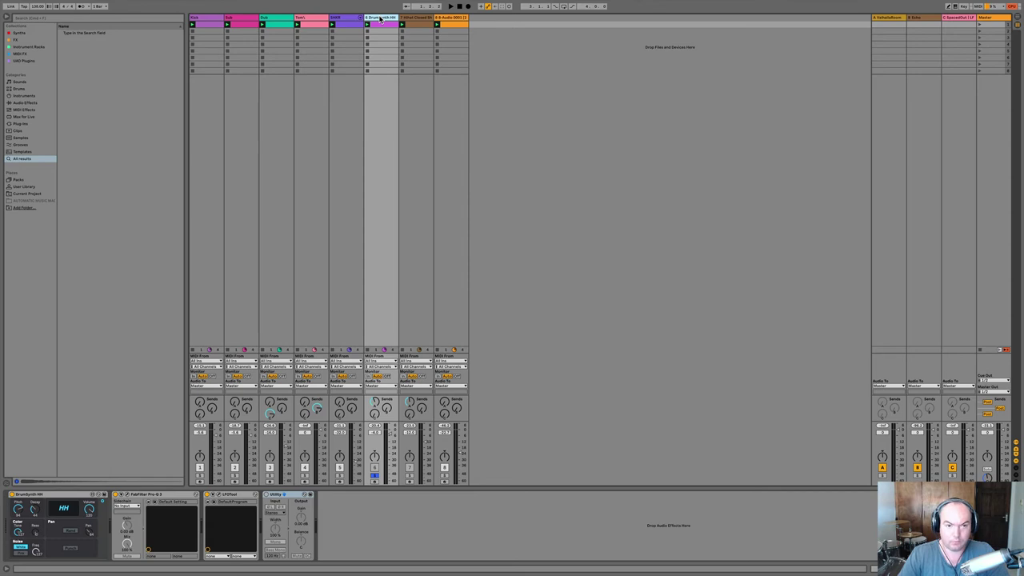
{"action": "key", "text": "ctrl+shift+r"}
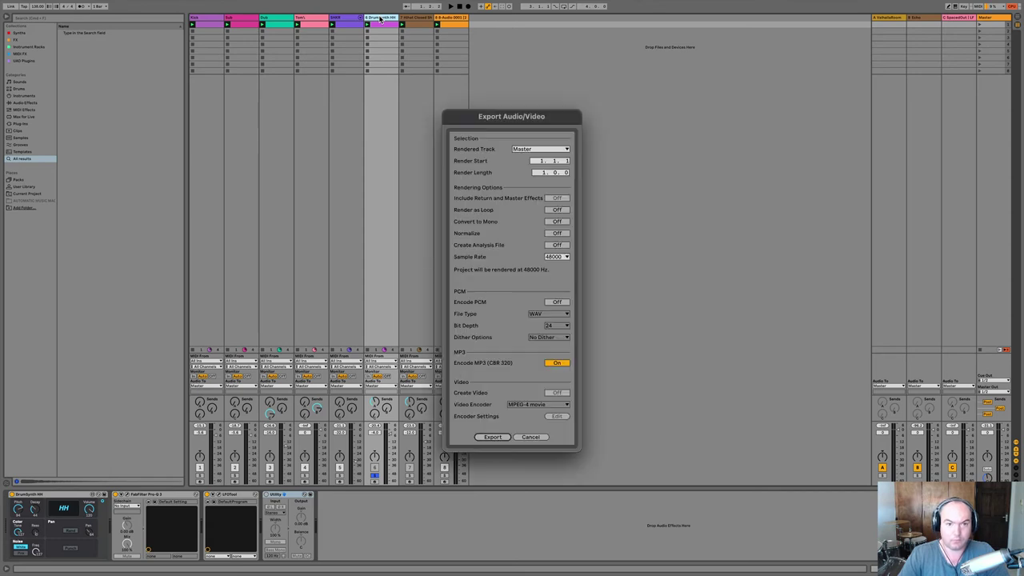
{"action": "left_click", "coordinate": [531, 437]}
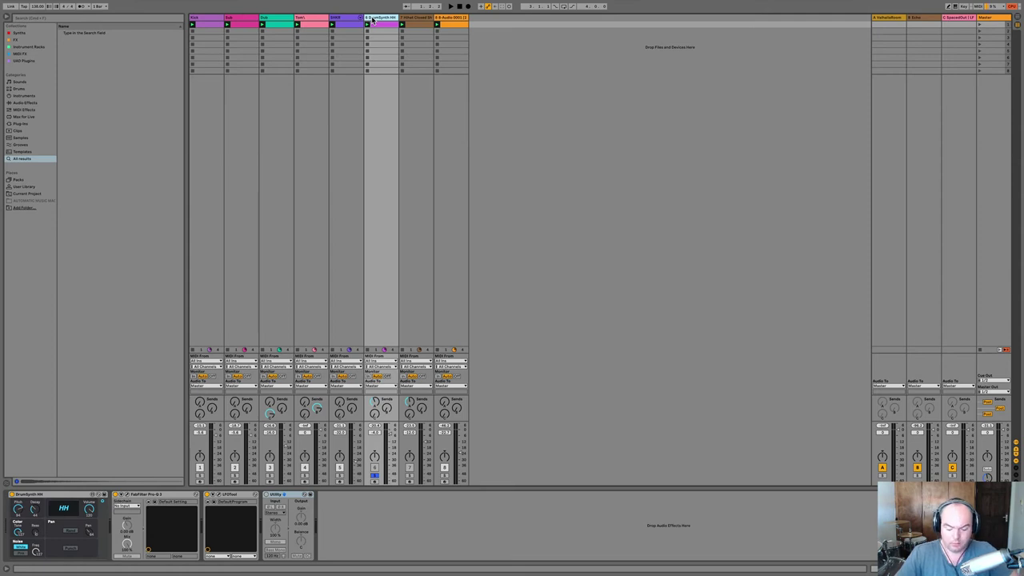
{"action": "key", "text": "ctrl+r"}
{"action": "type", "text": "Ha"}
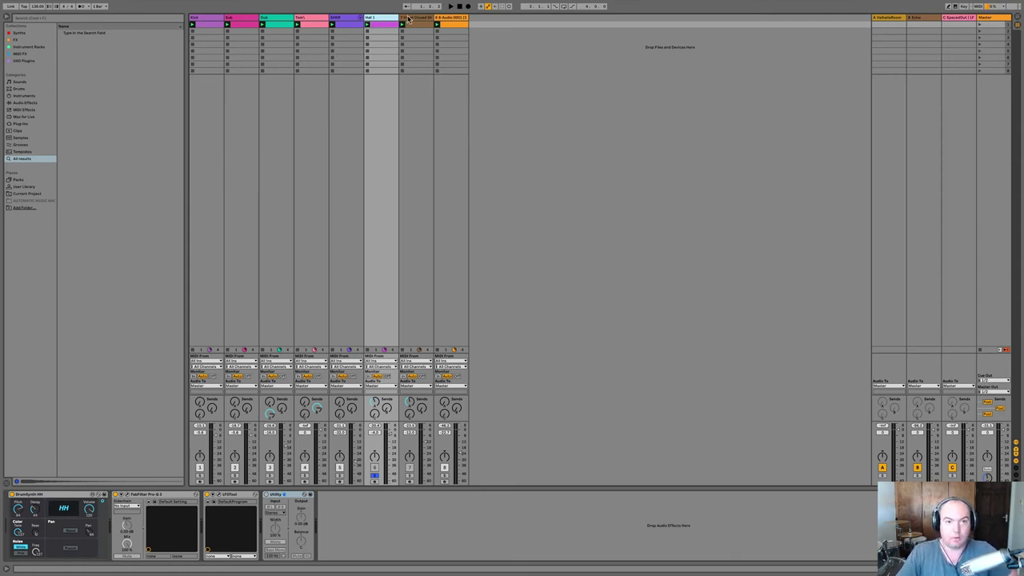
Rename the closed hi-hat track Hat 2 and the B-Audio track Noisy Loop.
{"action": "left_click", "coordinate": [409, 18]}
{"action": "key", "text": "ctrl+r"}
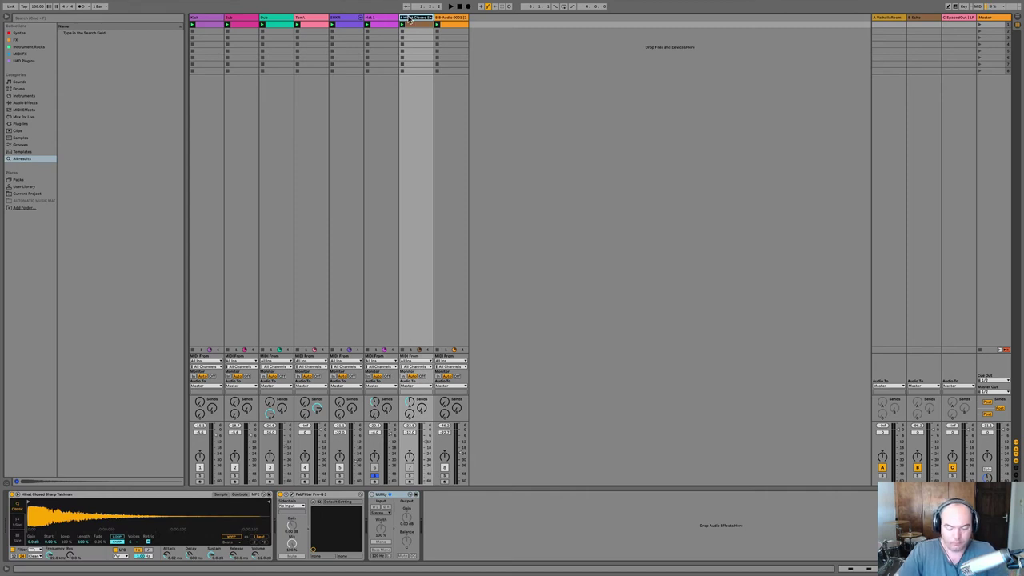
{"action": "type", "text": "Hat 2"}
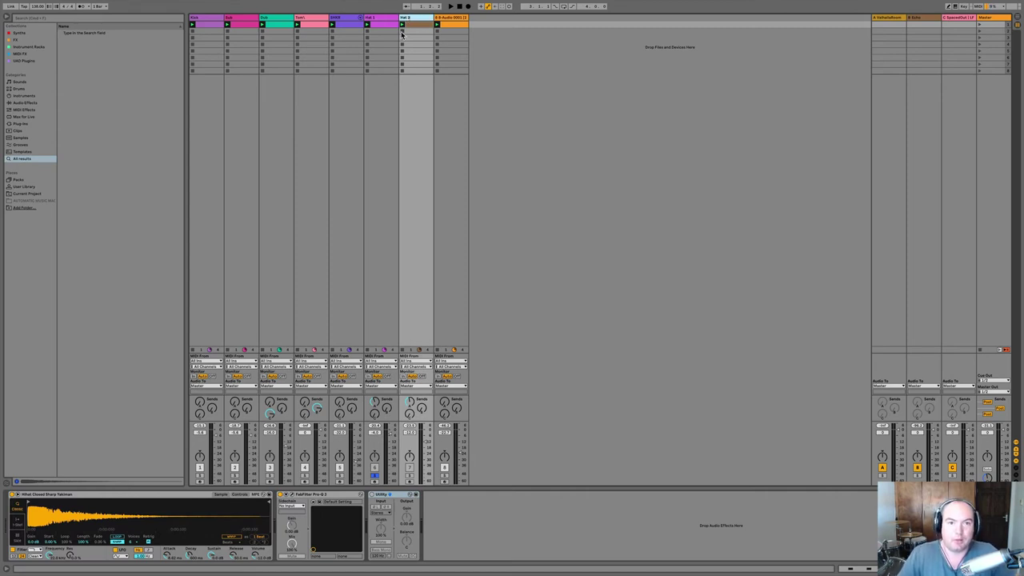
{"action": "left_click", "coordinate": [449, 20]}
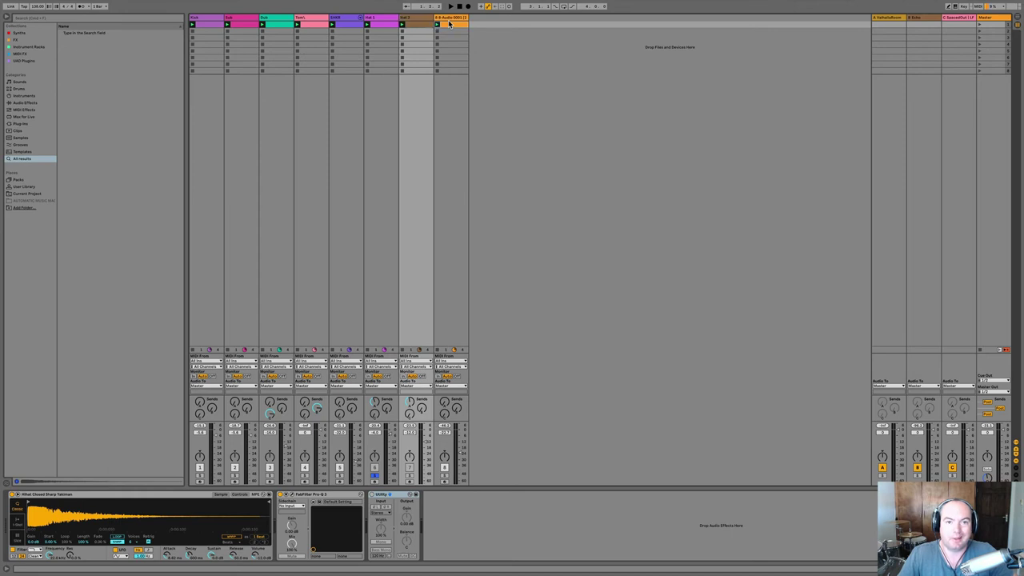
{"action": "key", "text": "super+r"}
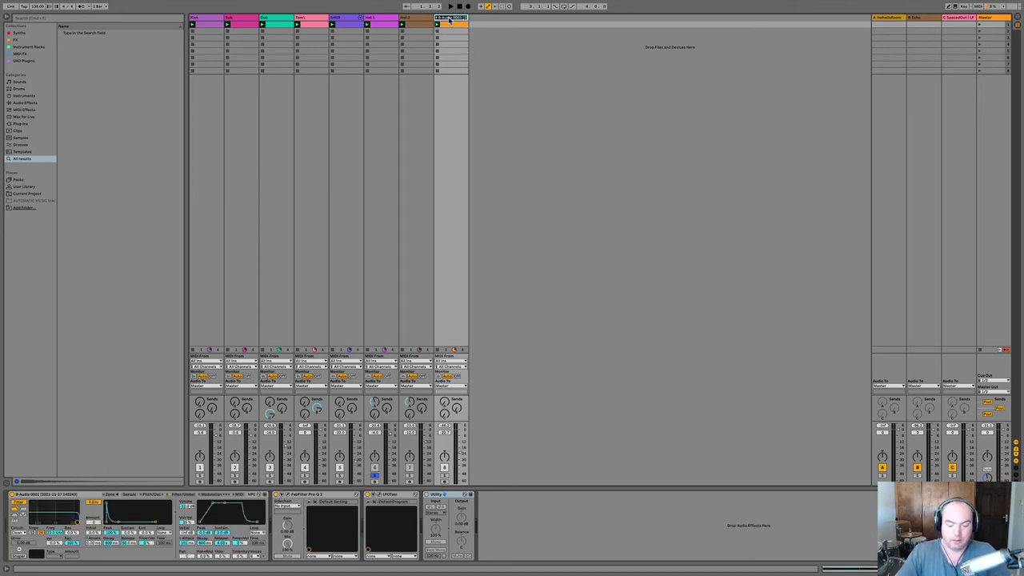
{"action": "type", "text": "Ne"}
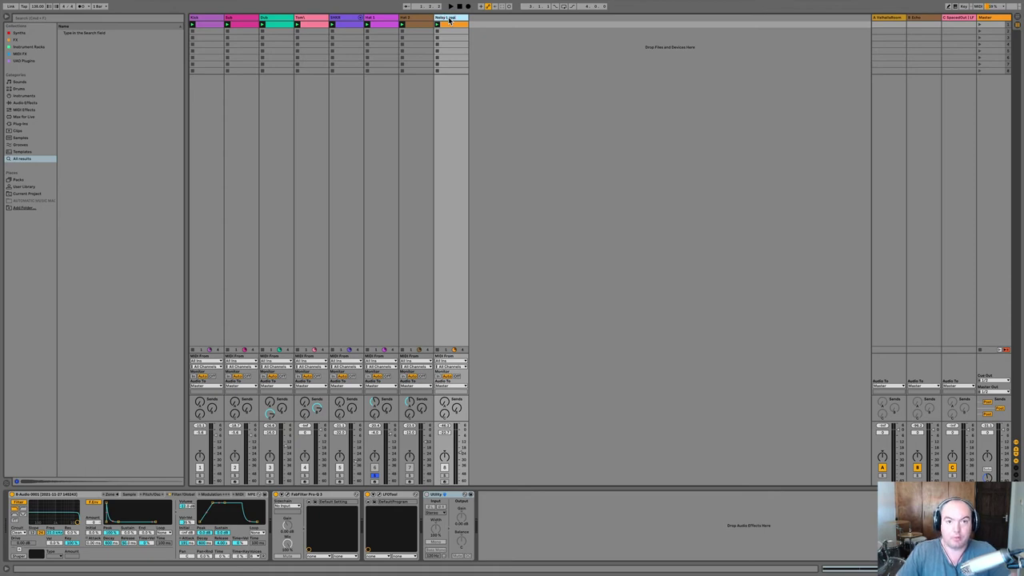
{"action": "key", "text": "Return"}
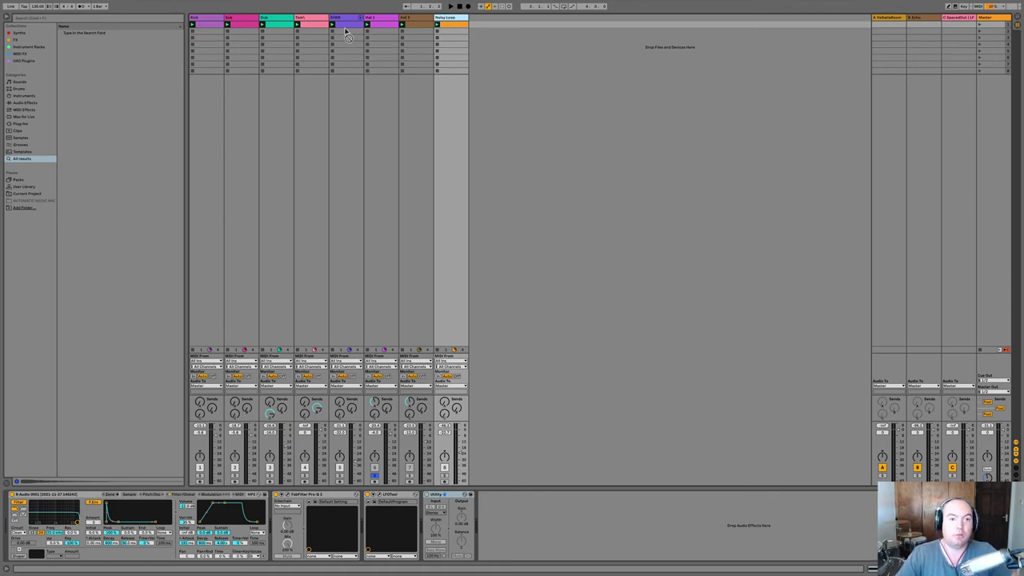
Move the Noisy Loop track between Sub and Dub, and rename the Tom's track Tom.
{"action": "left_click_drag", "start_coordinate": [266, 24], "coordinate": [265, 23]}
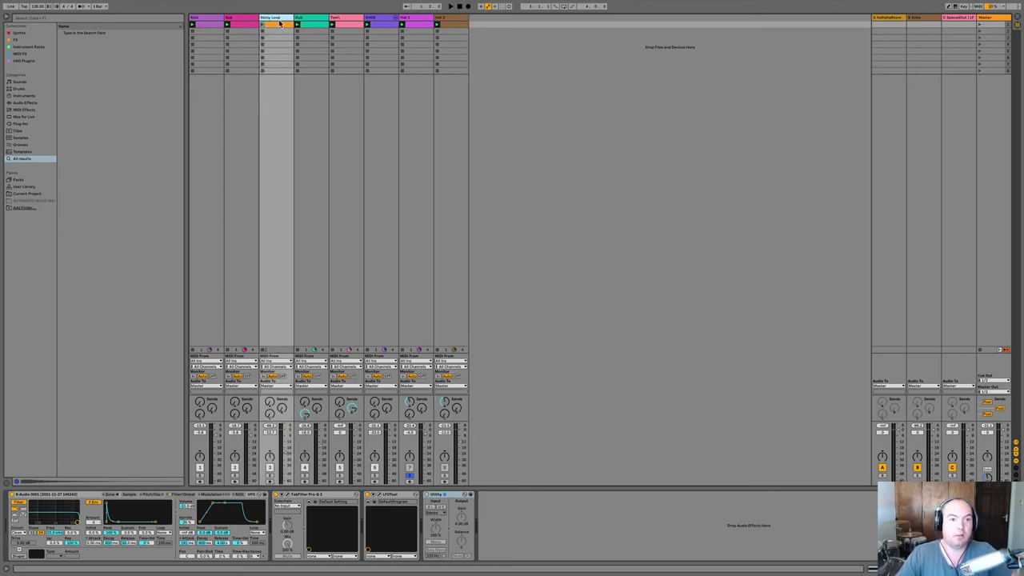
{"action": "left_click", "coordinate": [345, 19]}
{"action": "key", "text": "super+r"}
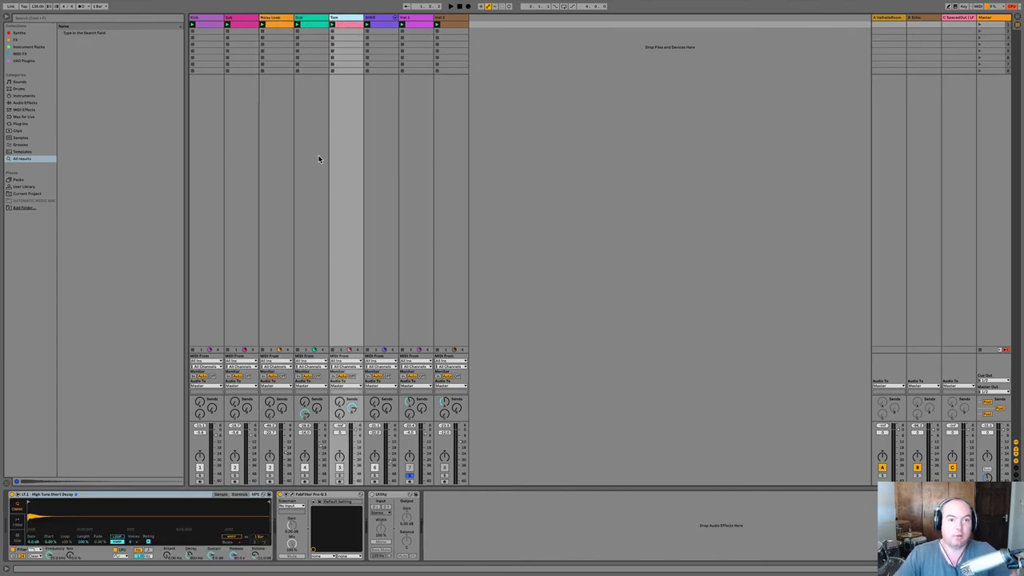
Play the session, take Hat 1 out of solo, and audition Hat 2 briefly on its own.
{"action": "key", "text": "space"}
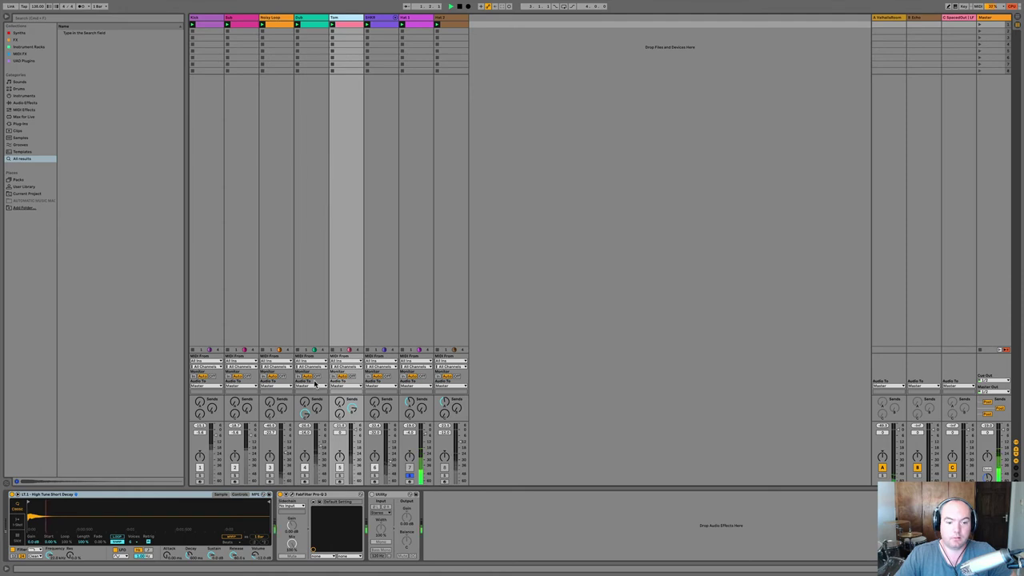
{"action": "left_click", "coordinate": [411, 476]}
{"action": "left_click", "coordinate": [411, 476]}
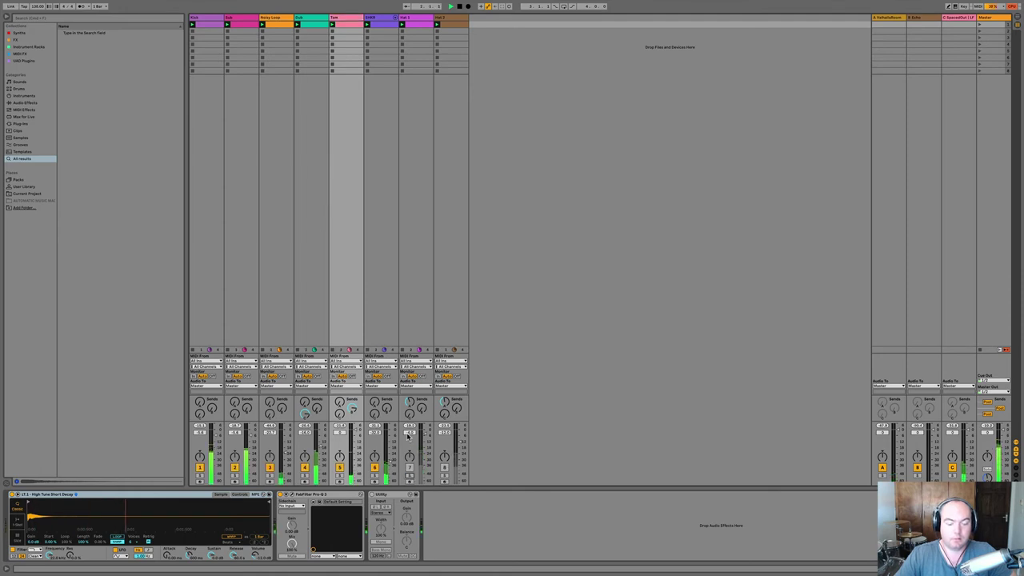
{"action": "left_click", "coordinate": [445, 475]}
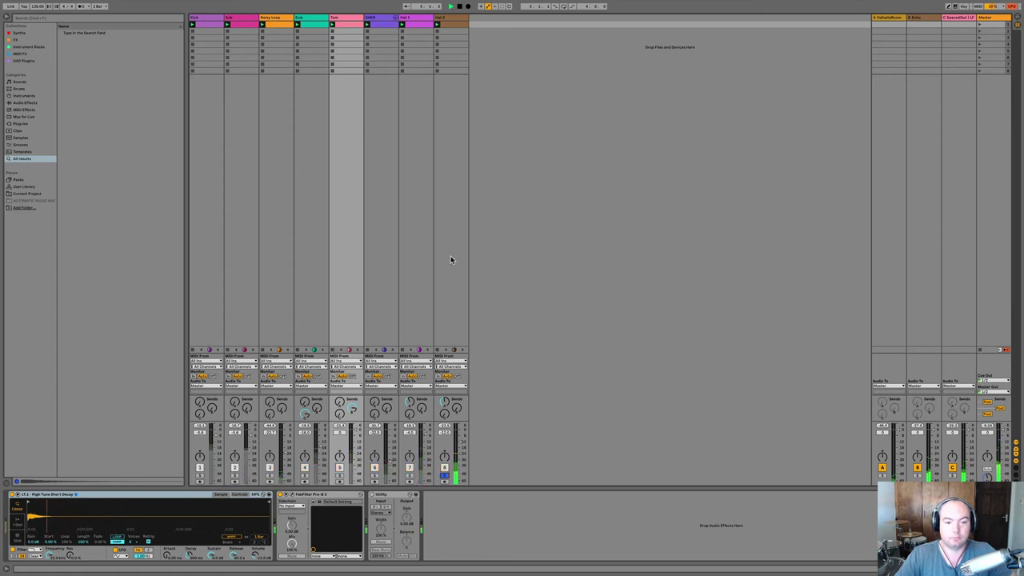
{"action": "left_click", "coordinate": [444, 474]}
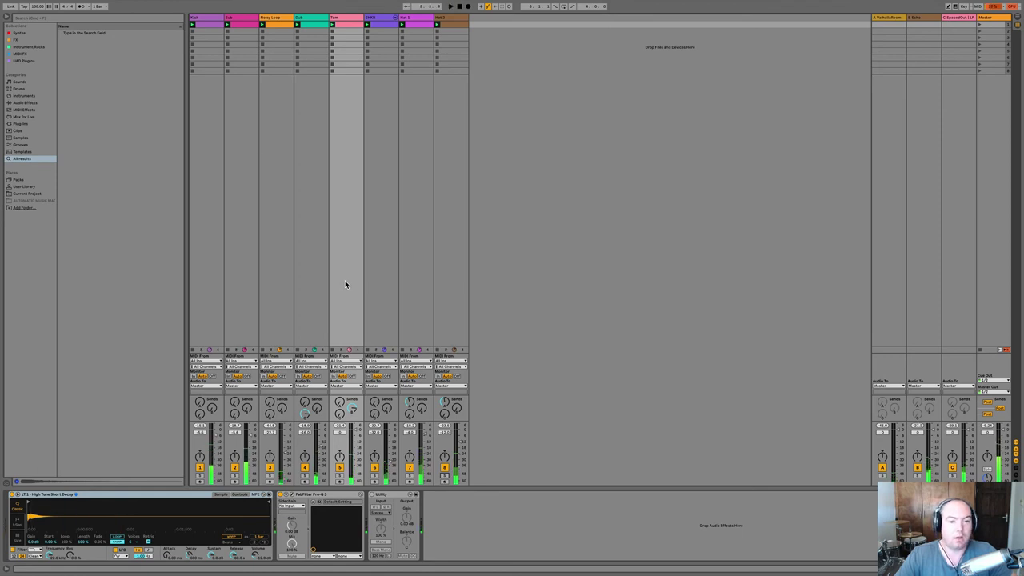
Insert a MIDI track after Hat 2 and search the sample library for "shar".
{"action": "left_click", "coordinate": [447, 21]}
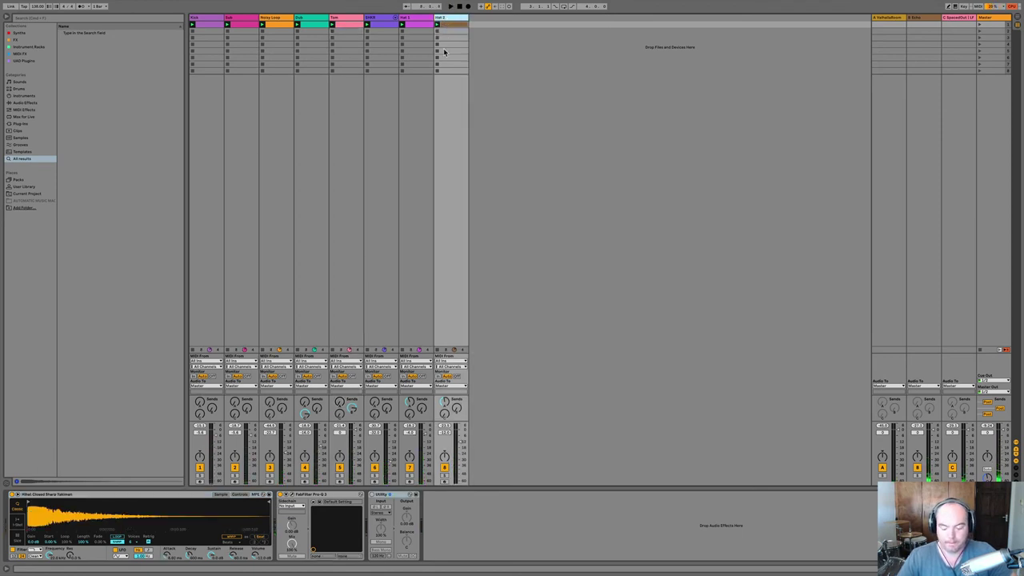
{"action": "key", "text": "ctrl+shift+t"}
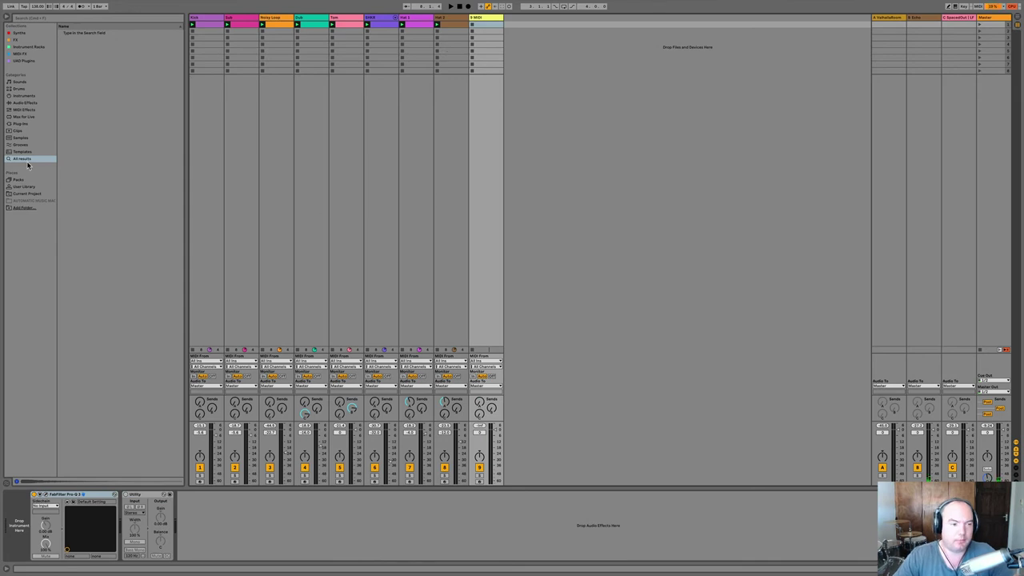
{"action": "left_click", "coordinate": [17, 137]}
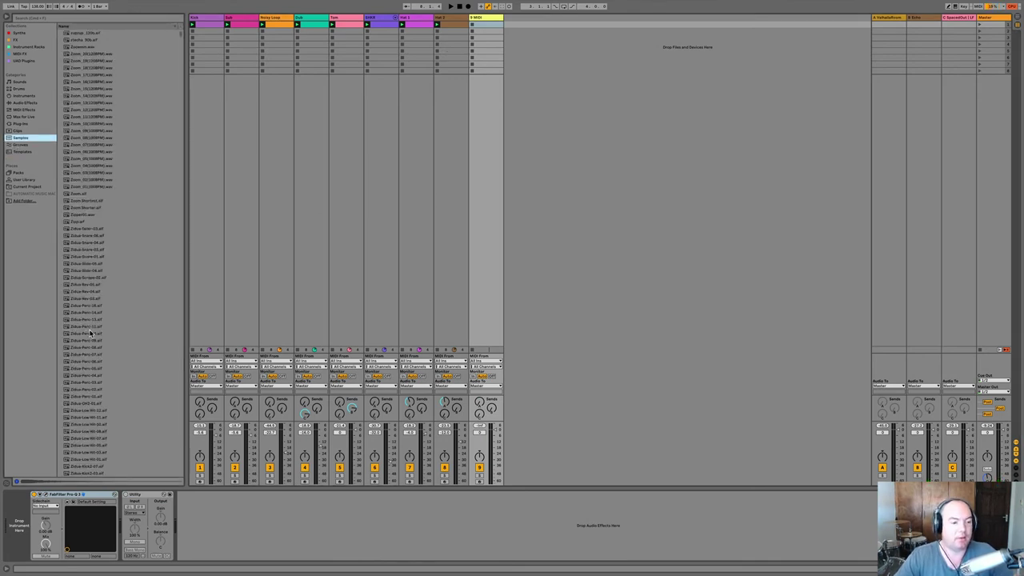
{"action": "left_click", "coordinate": [79, 20]}
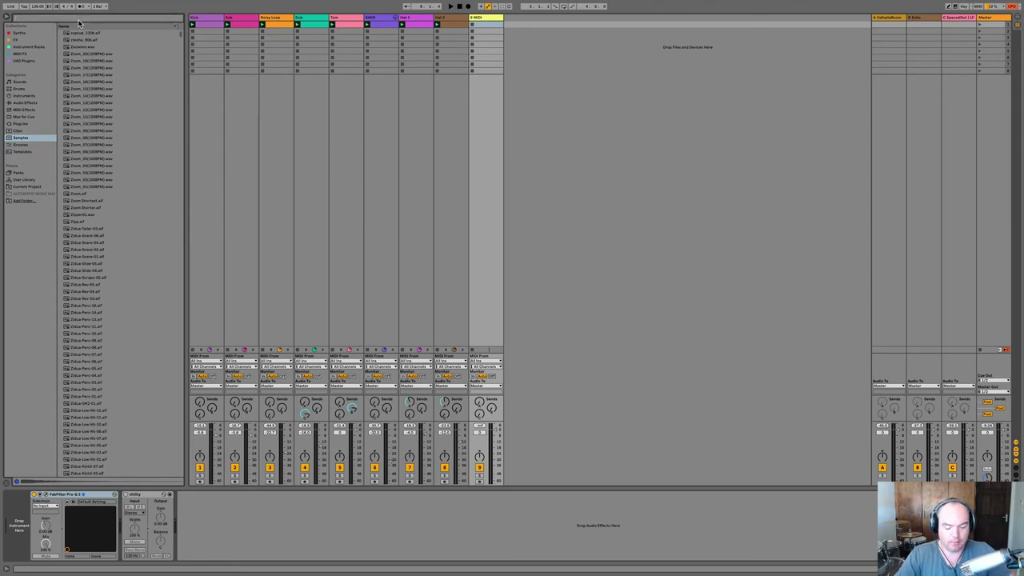
{"action": "type", "text": "shar"}
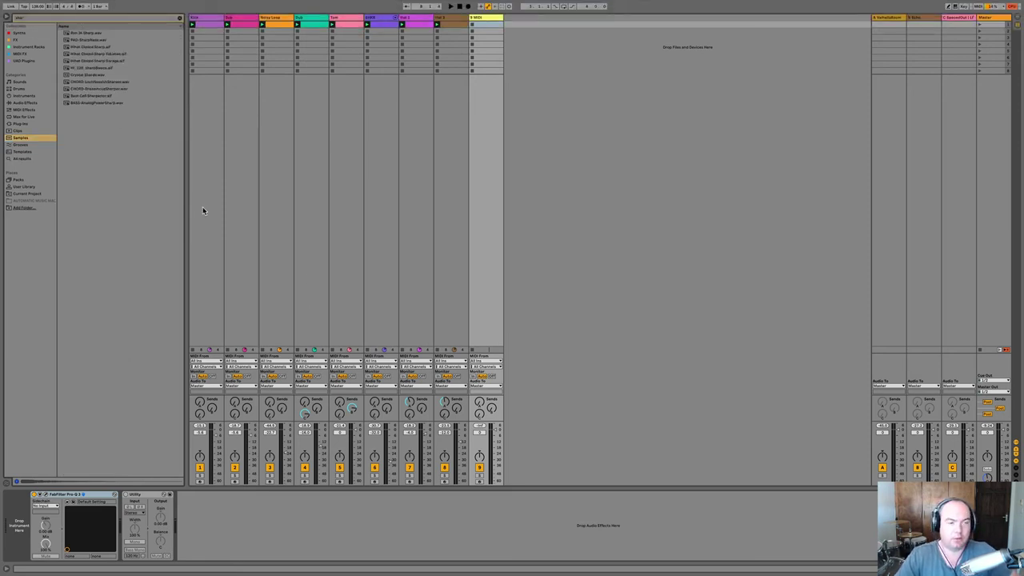
Preview the sample search results one after another, coming back to Crystal Shards.wav.
{"action": "left_click", "coordinate": [87, 40]}
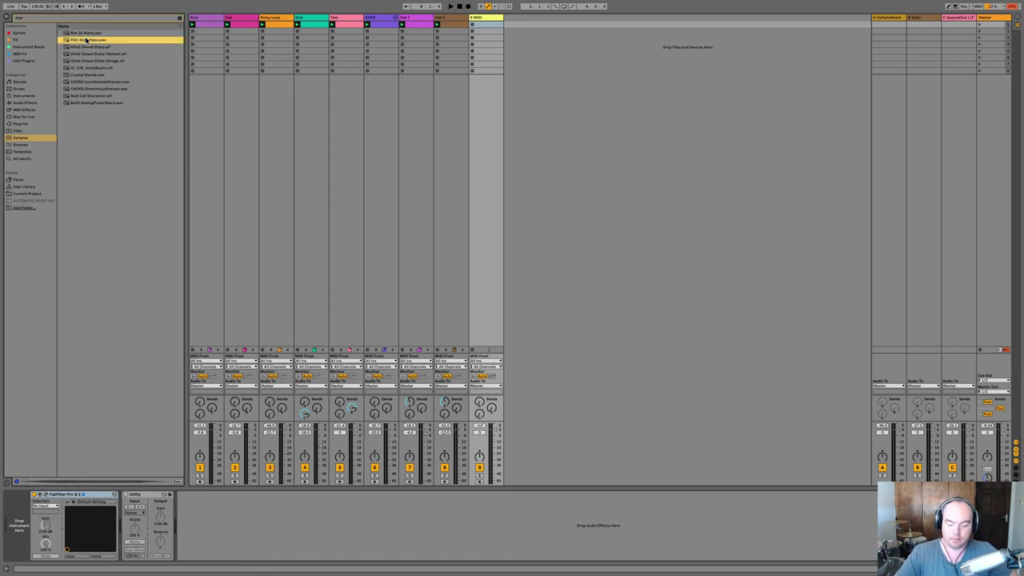
{"action": "key", "text": "Up"}
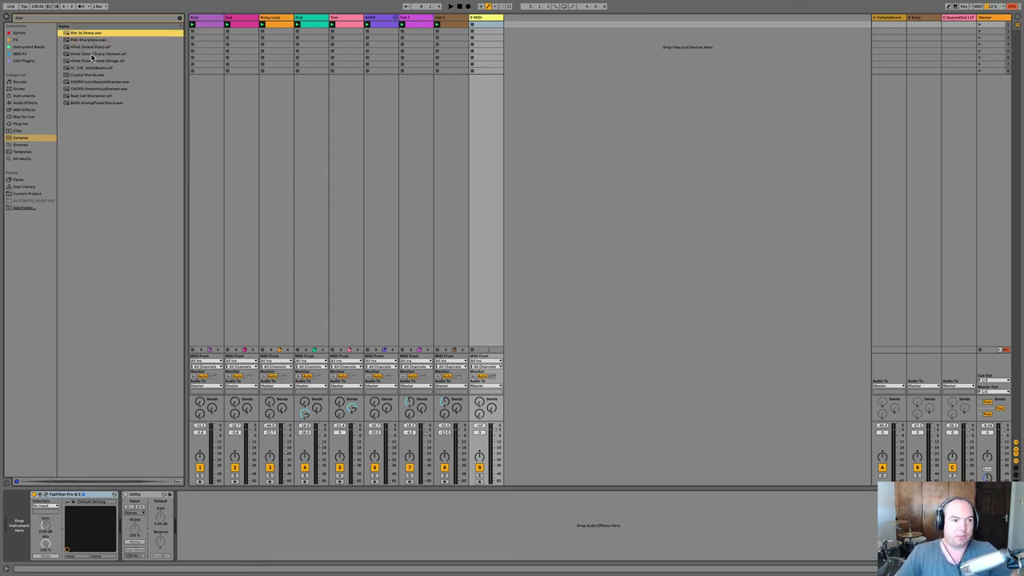
{"action": "key", "text": "Down"}
{"action": "key", "text": "Down"}
{"action": "key", "text": "Down"}
{"action": "key", "text": "Down"}
{"action": "key", "text": "Down"}
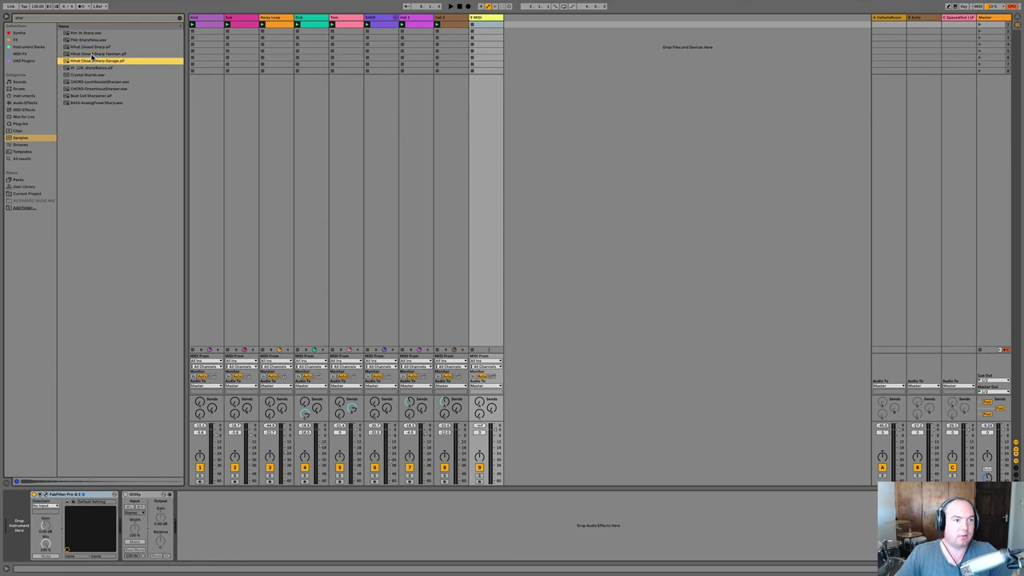
{"action": "key", "text": "Down"}
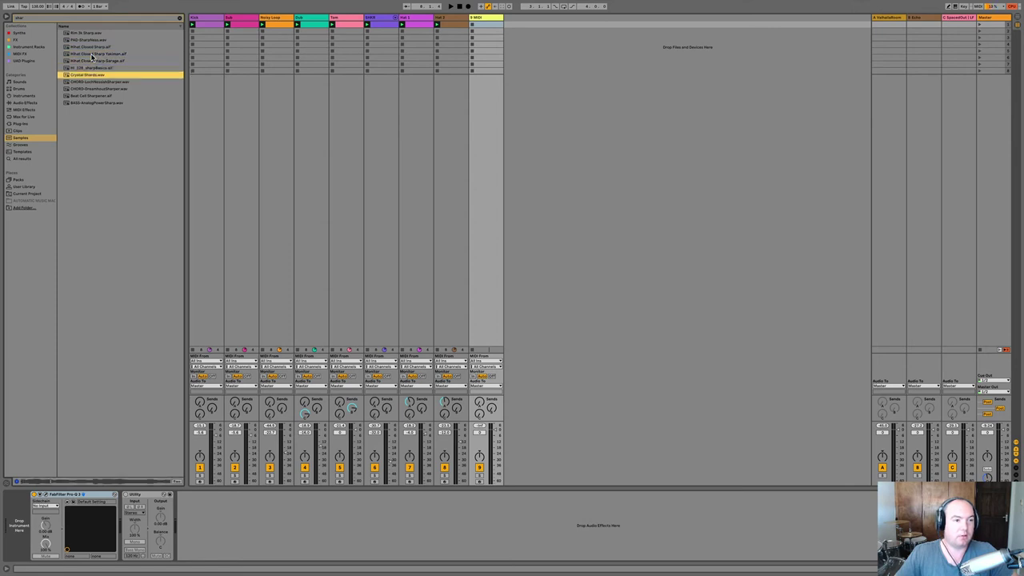
{"action": "key", "text": "Down"}
{"action": "key", "text": "Down"}
{"action": "key", "text": "Down"}
{"action": "key", "text": "Down"}
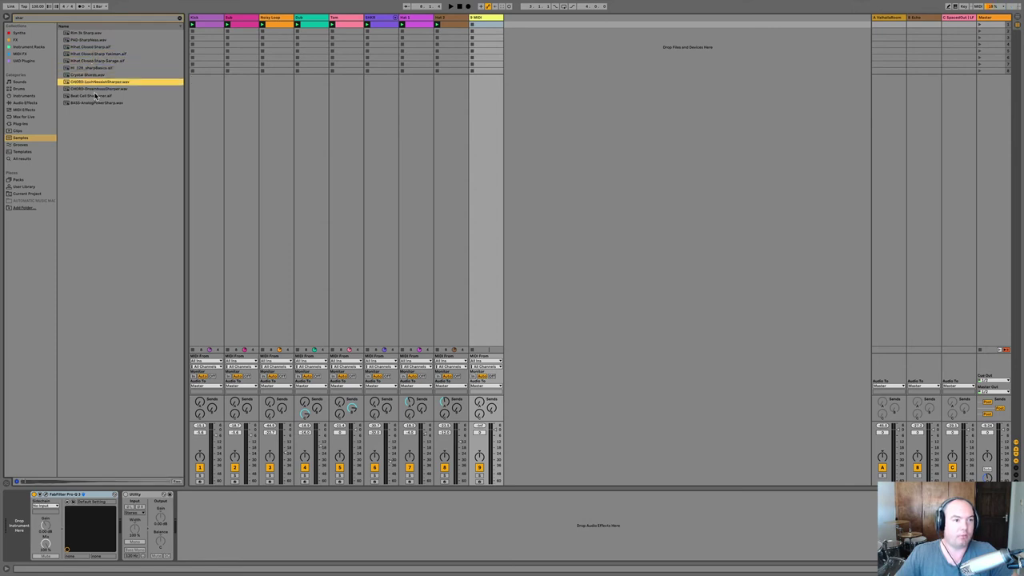
{"action": "key", "text": "Up"}
{"action": "key", "text": "Up"}
{"action": "key", "text": "Up"}
{"action": "key", "text": "Up"}
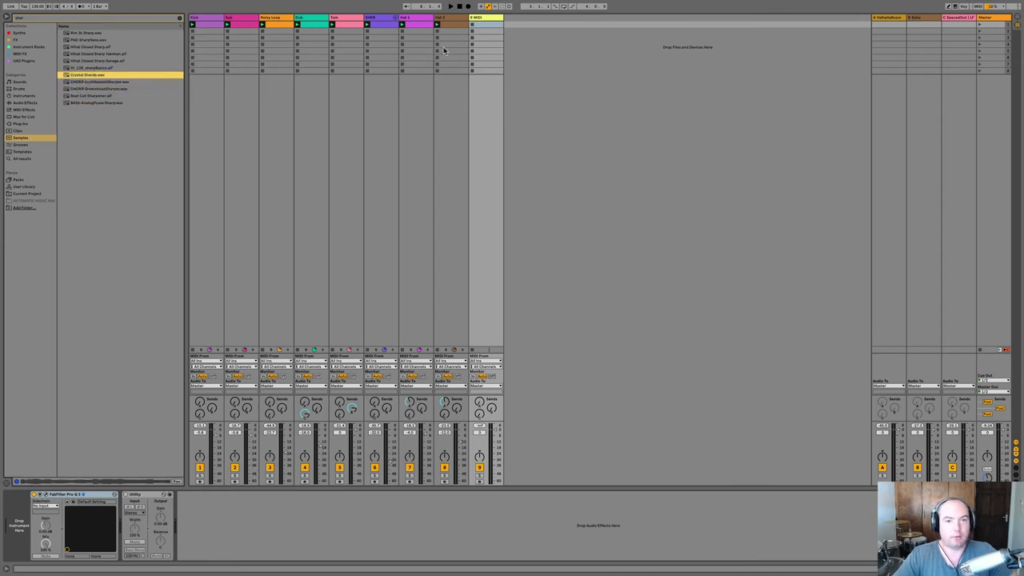
Create a MIDI clip in the new track's first slot and load Crystal Shards.wav as the track's instrument.
{"action": "double_click", "coordinate": [489, 25]}
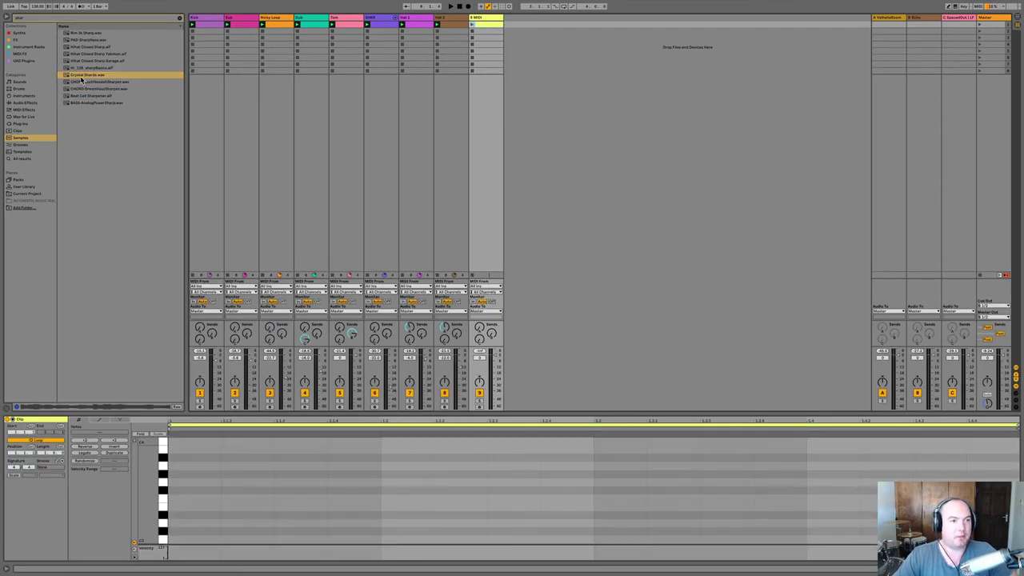
{"action": "double_click", "coordinate": [81, 76]}
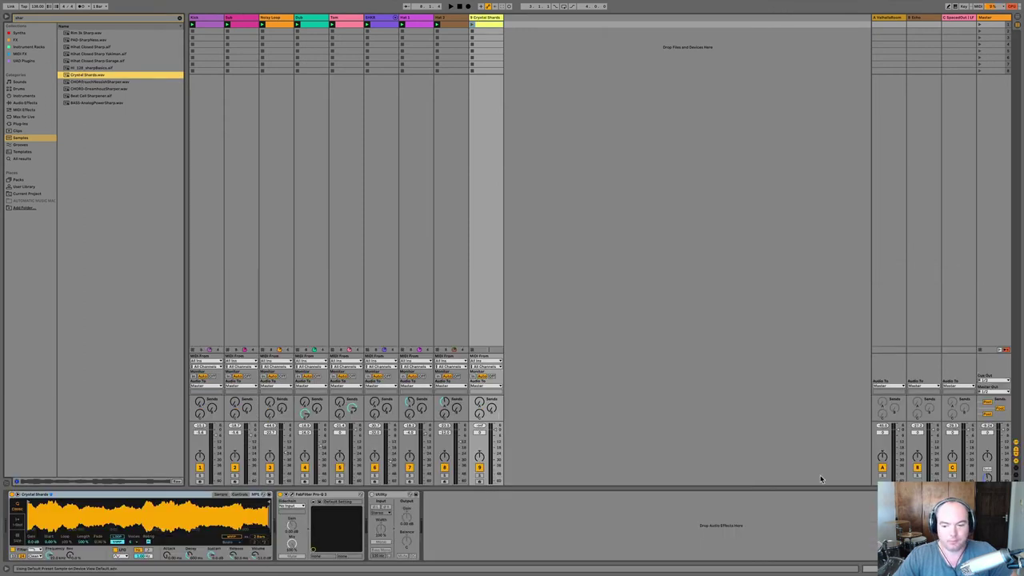
Reopen the Crystal Shards clip's note editor and turn on note preview.
{"action": "key", "text": "shift+Tab"}
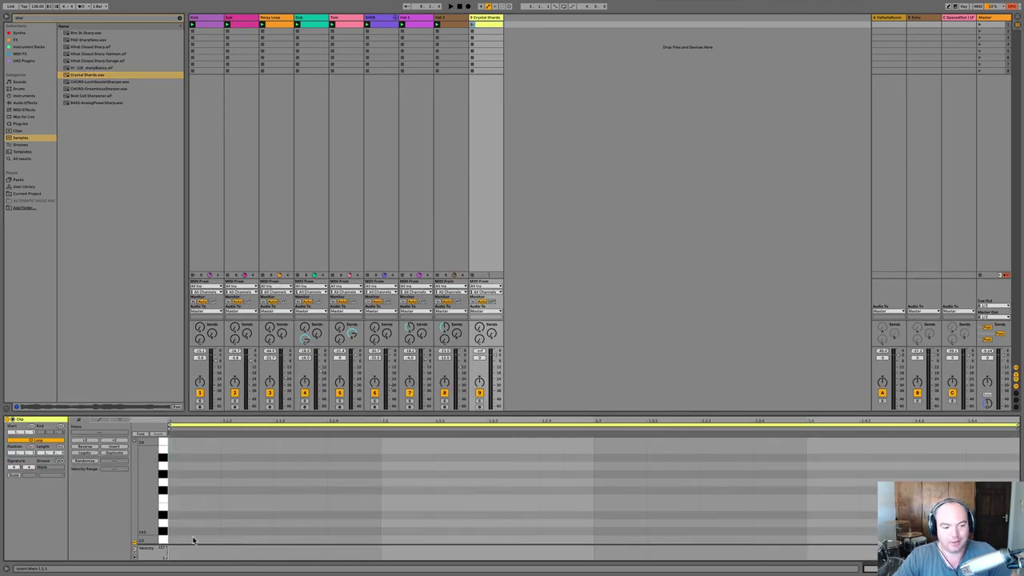
{"action": "key", "text": "space"}
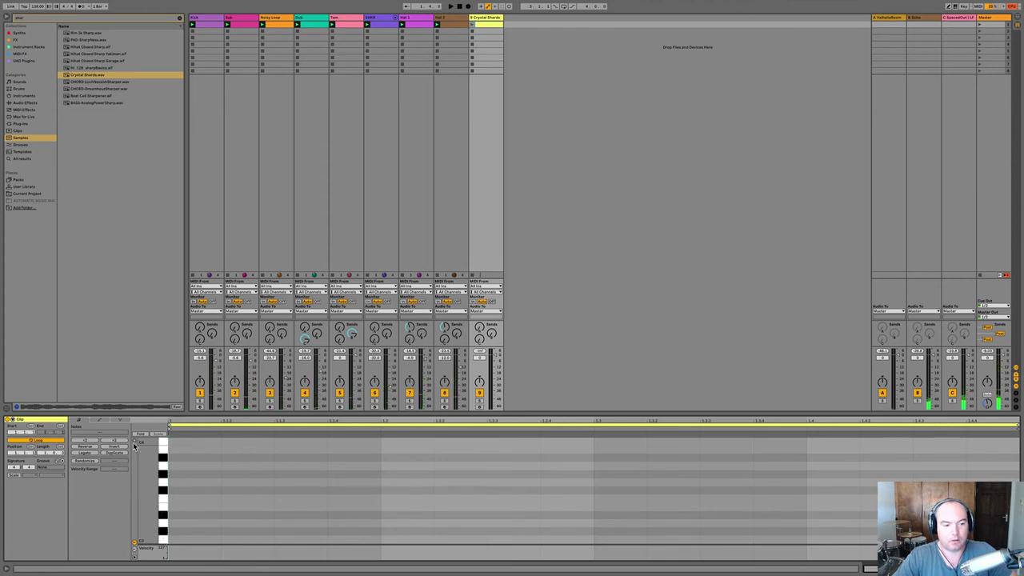
{"action": "left_click", "coordinate": [135, 440]}
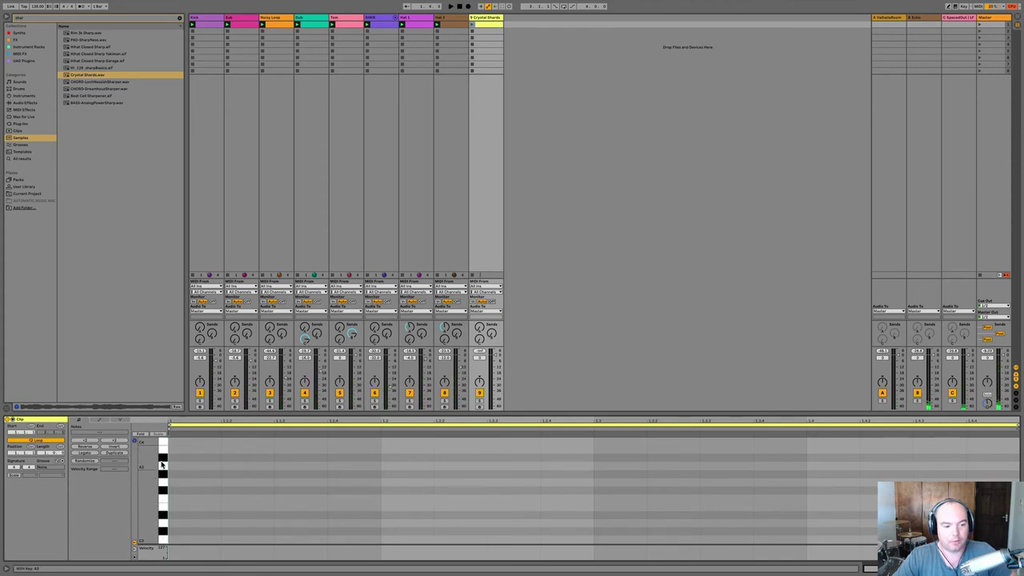
Add an A#3 note spanning the full one-bar Crystal Shards clip, then lower the track's volume and play the set.
{"action": "left_click", "coordinate": [164, 458]}
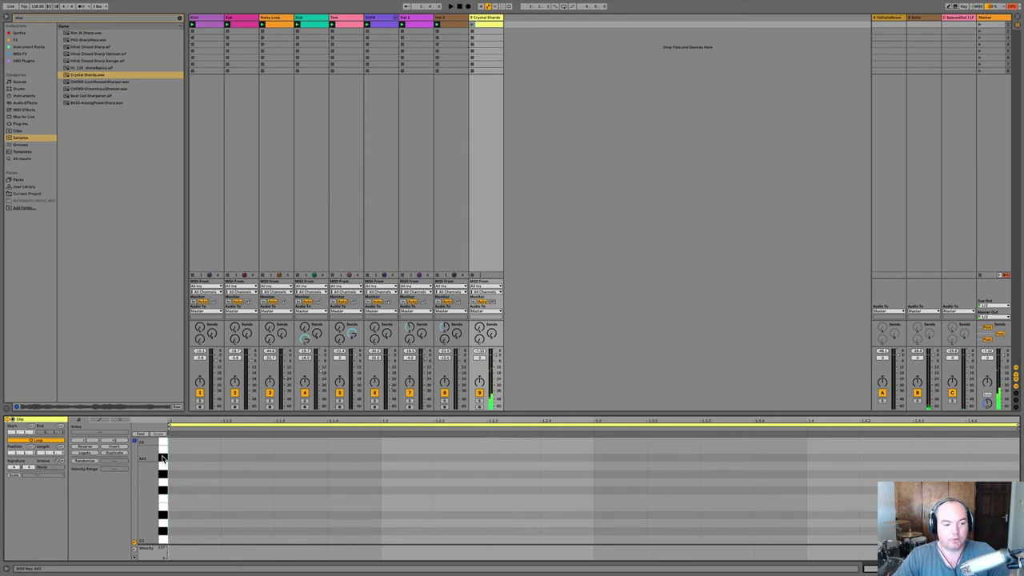
{"action": "double_click", "coordinate": [177, 460]}
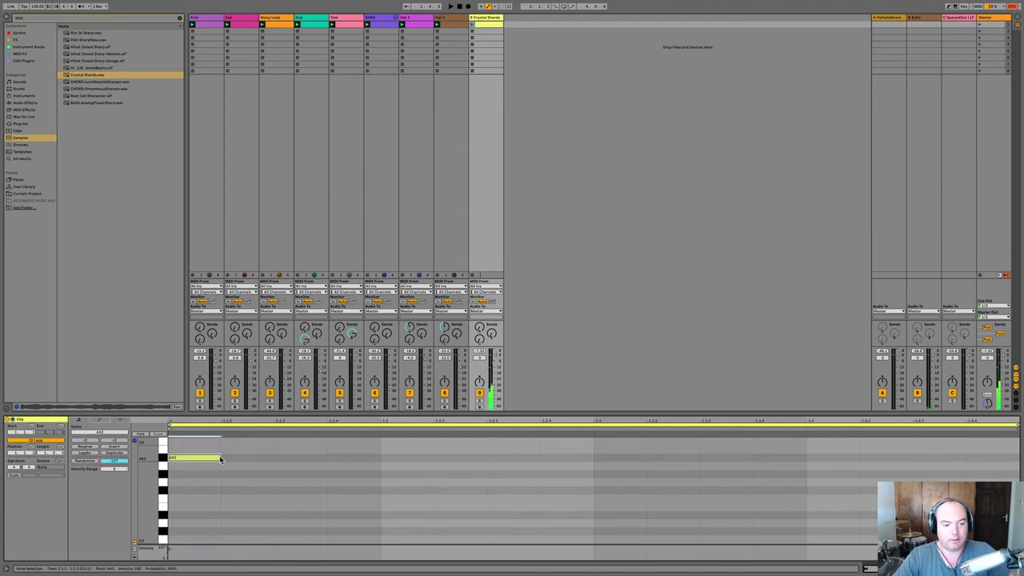
{"action": "left_click_drag", "start_coordinate": [220, 457], "coordinate": [1018, 458]}
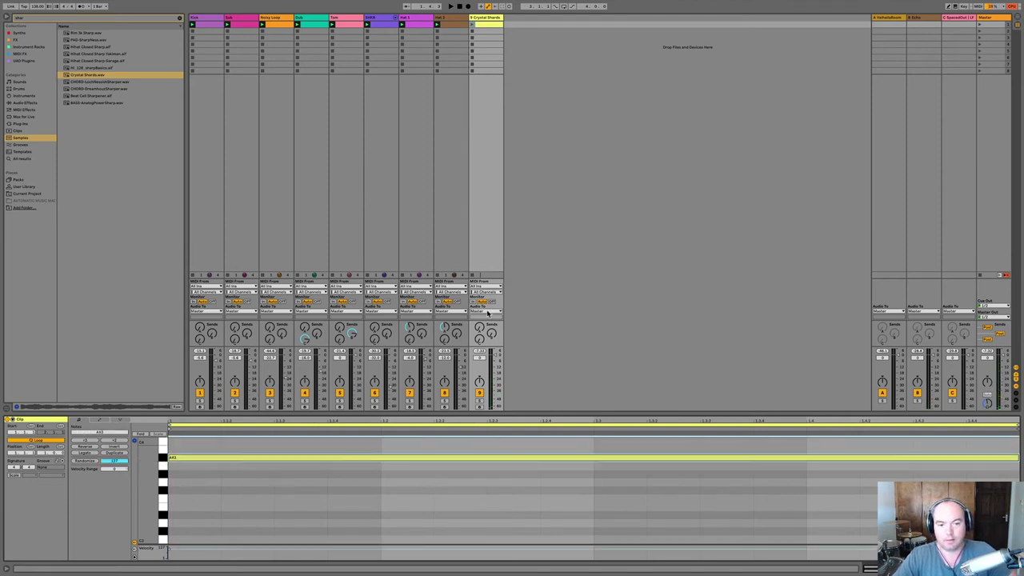
{"action": "left_click_drag", "start_coordinate": [495, 354], "coordinate": [496, 379]}
{"action": "key", "text": "space"}
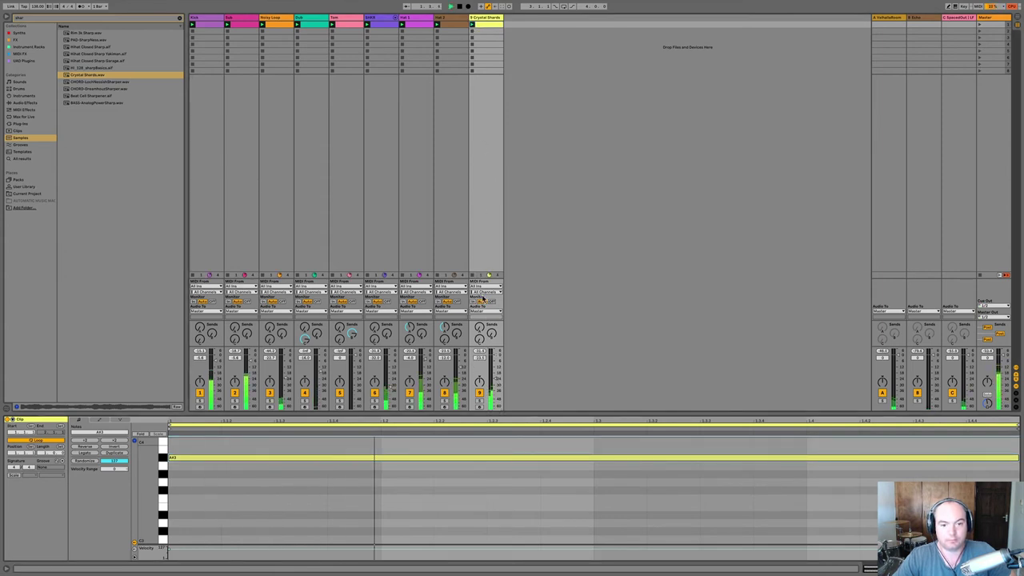
Add an E4 note across the whole bar above the A#3 note and play the set.
{"action": "scroll", "coordinate": [379, 436], "scroll_direction": "up", "scroll_amount": 3}
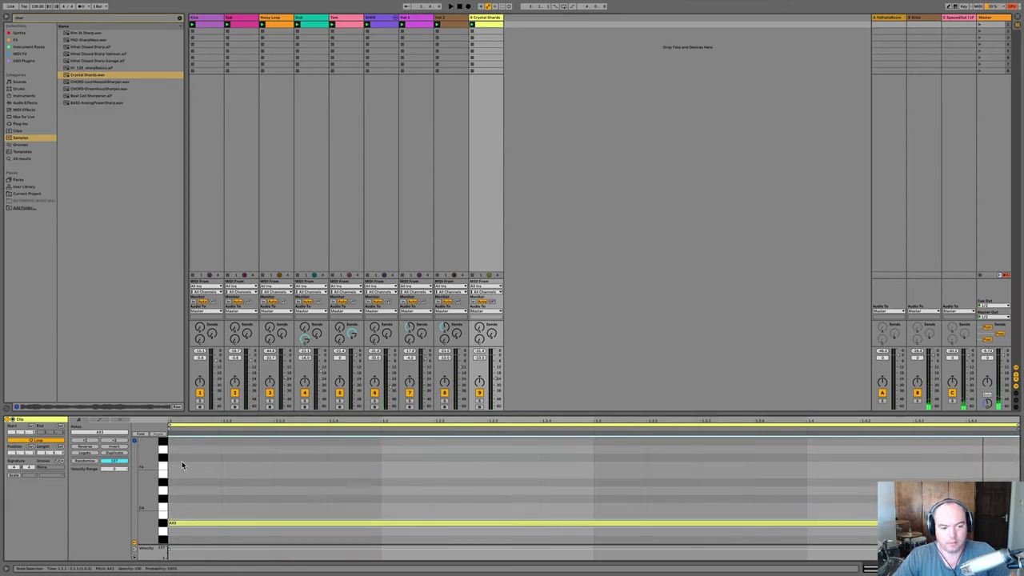
{"action": "left_click", "coordinate": [165, 458]}
{"action": "left_click", "coordinate": [164, 466]}
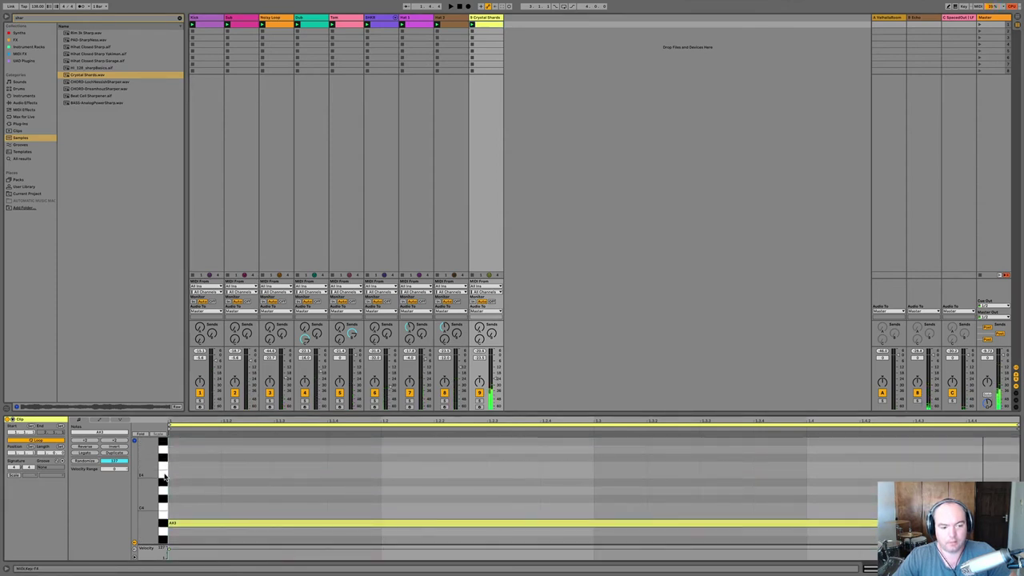
{"action": "double_click", "coordinate": [172, 476]}
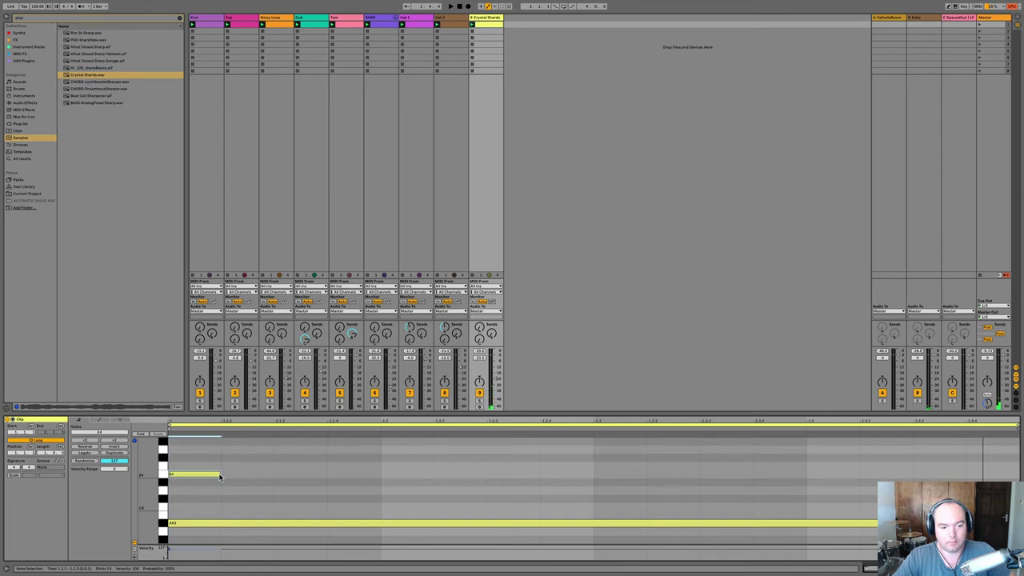
{"action": "left_click_drag", "start_coordinate": [218, 473], "coordinate": [1016, 473]}
{"action": "key", "text": "space"}
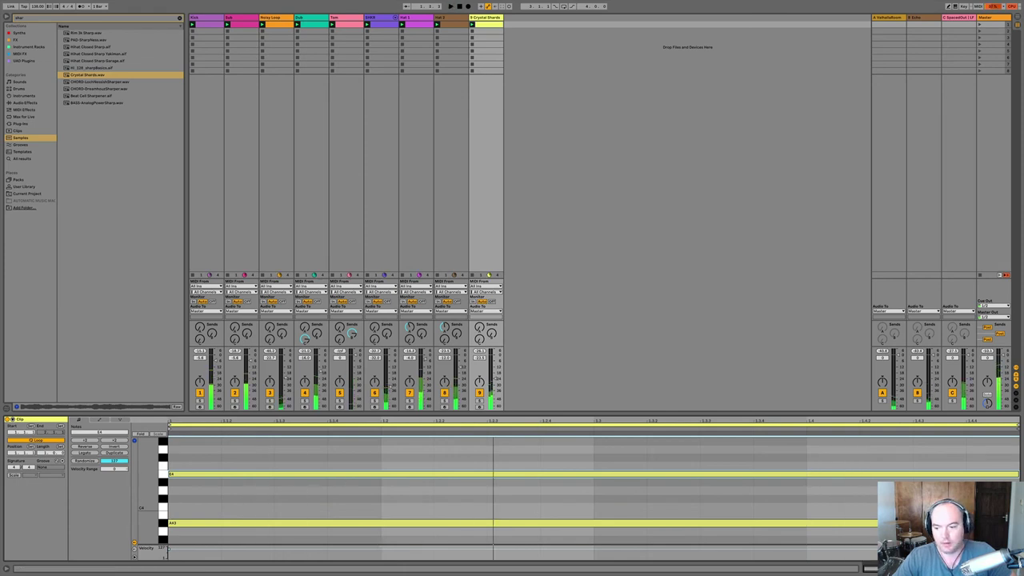
Shorten both notes to half a bar, duplicate them into the second half of the clip, and audition the result.
{"action": "key", "text": "shift+Tab"}
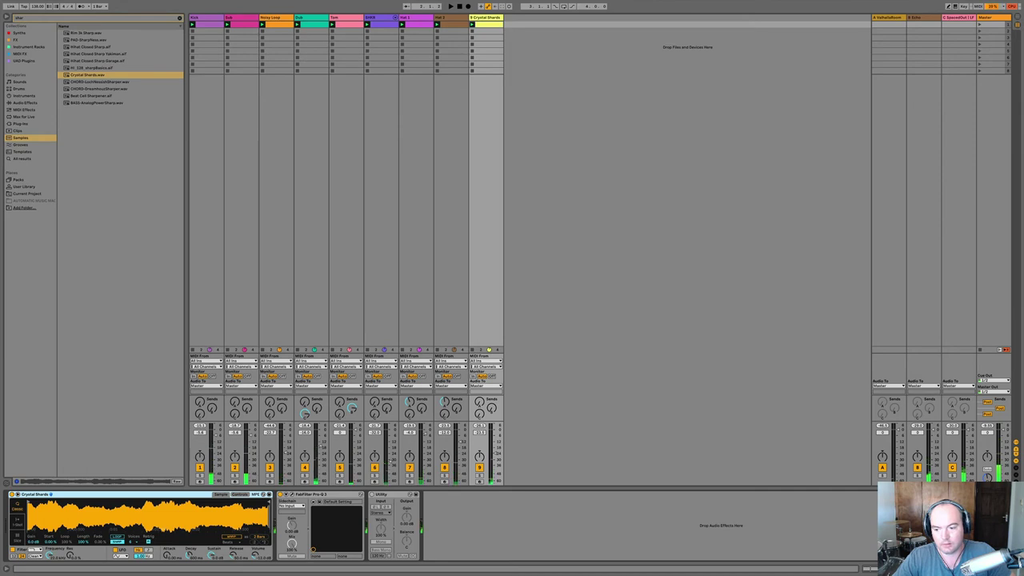
{"action": "key", "text": "shift+Tab"}
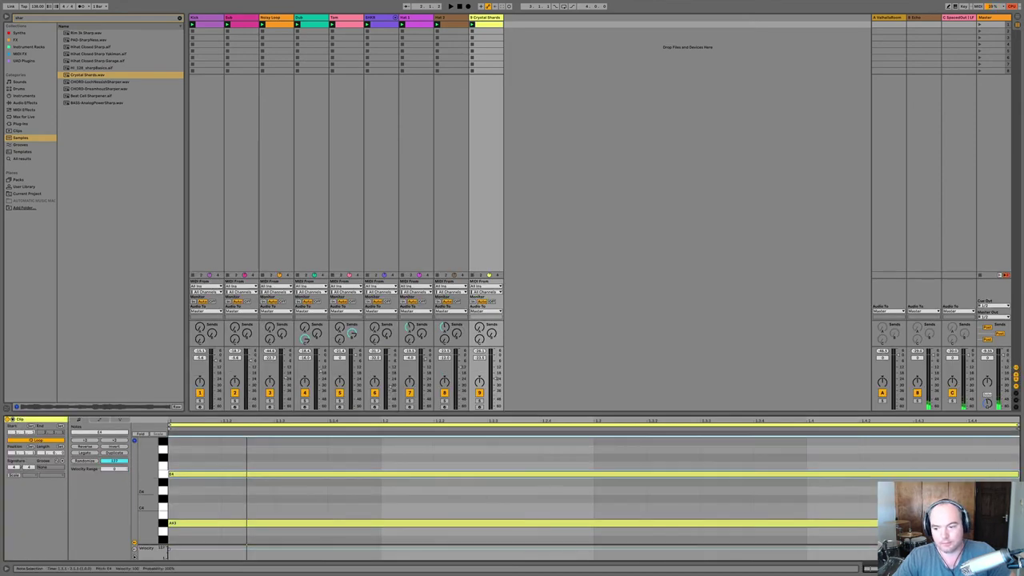
{"action": "key", "text": "ctrl+a"}
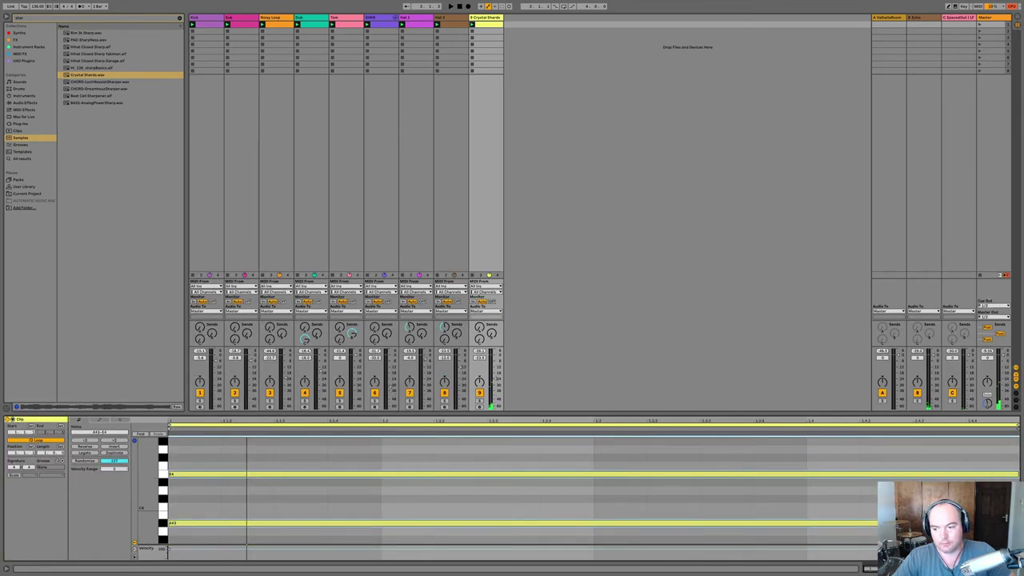
{"action": "left_click_drag", "start_coordinate": [1017, 523], "coordinate": [570, 539]}
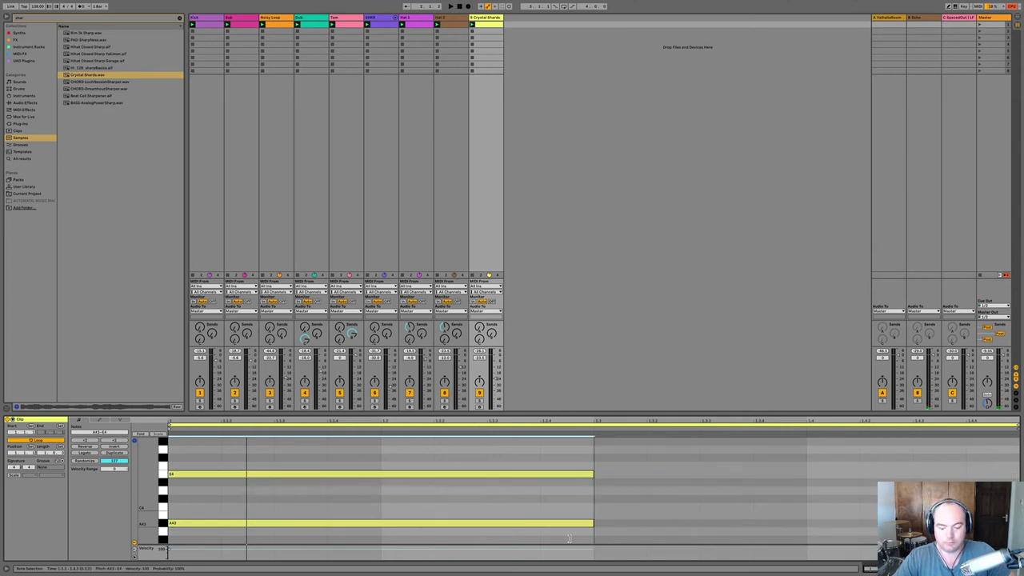
{"action": "key", "text": "ctrl+d"}
{"action": "key", "text": "space"}
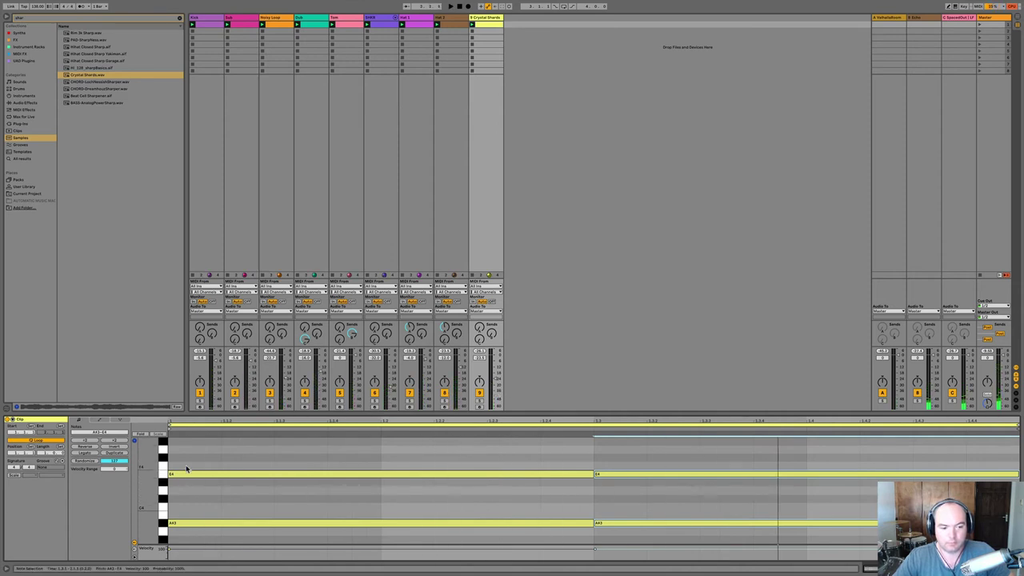
Transpose all notes in the Crystal Shards clip down one octave and audition them with the other tracks.
{"action": "key", "text": "super+a"}
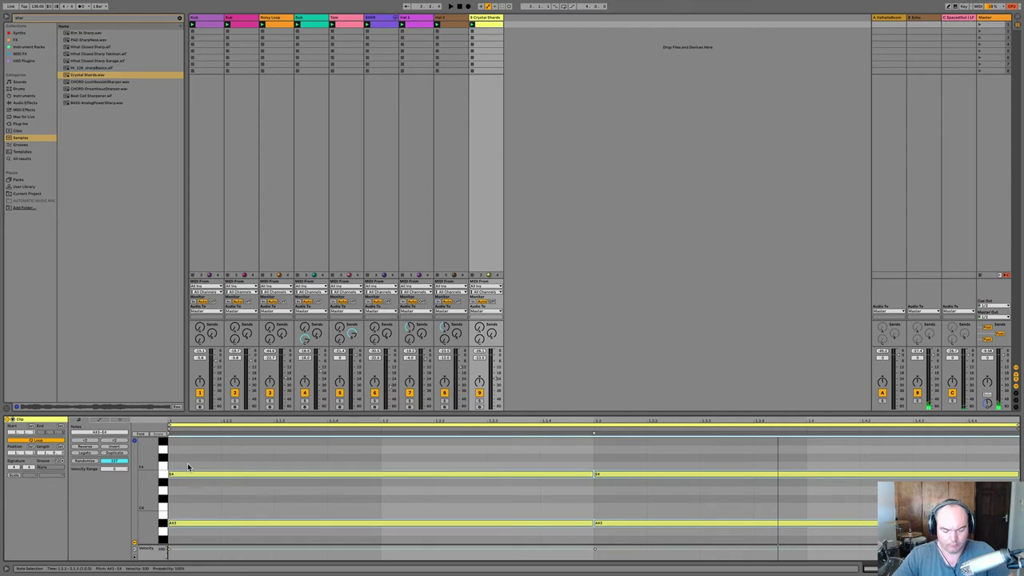
{"action": "key", "text": "shift+Down"}
{"action": "key", "text": "space"}
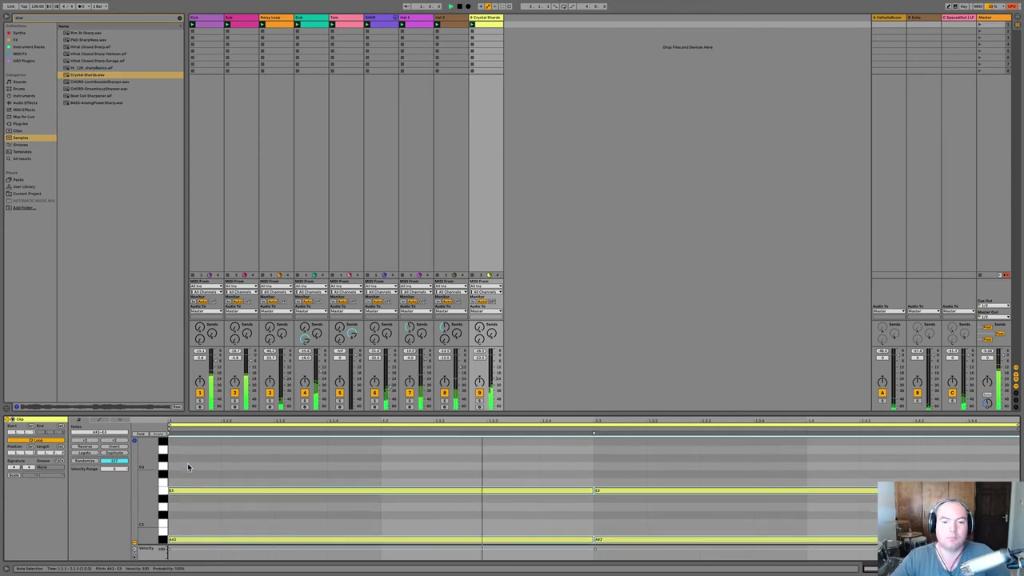
{"action": "key", "text": "space"}
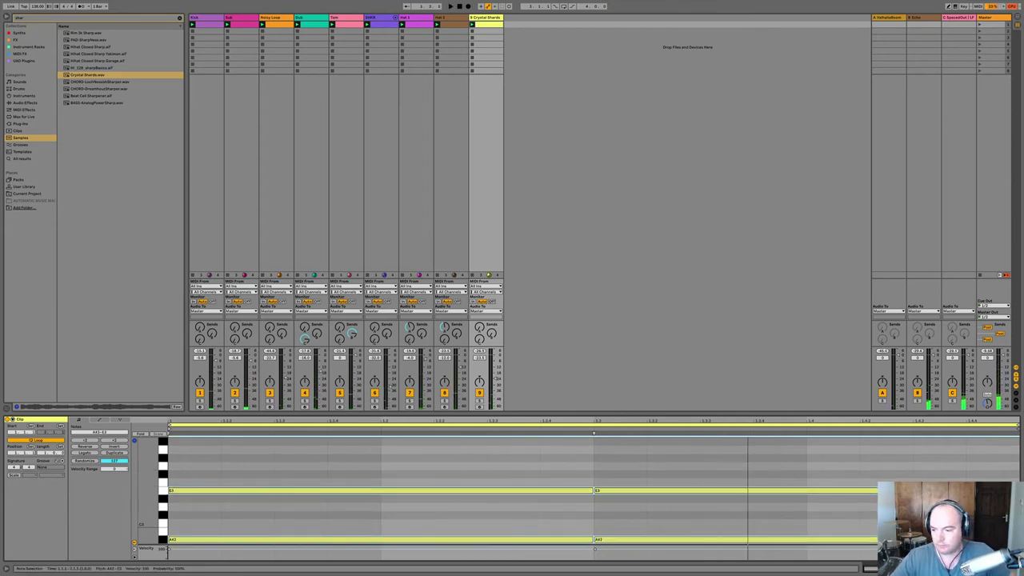
Clear the sample search and load ValhallaRoom from the FX collection at the end of the Crystal Shards device chain.
{"action": "key", "text": "shift+Tab"}
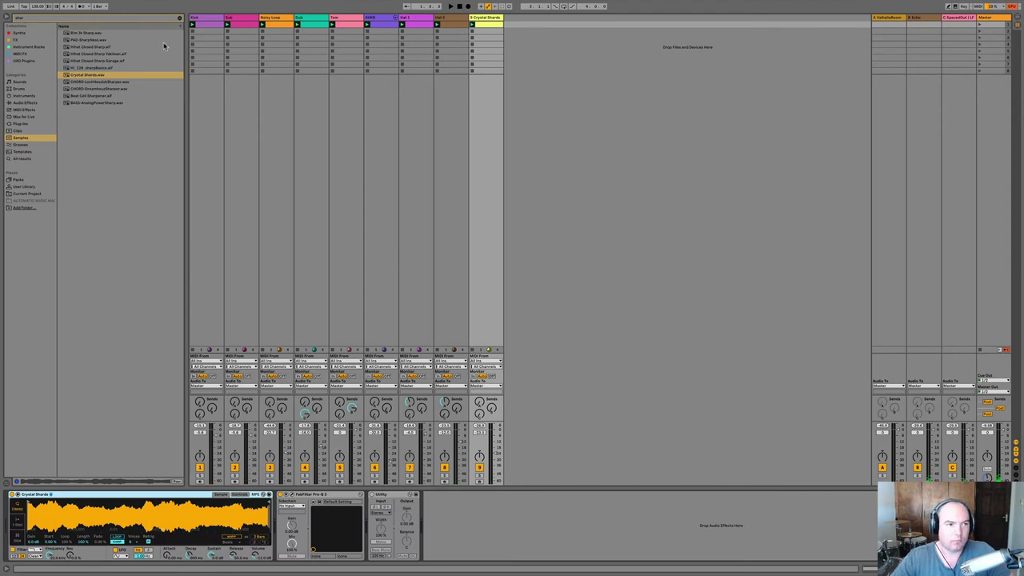
{"action": "left_click", "coordinate": [179, 17]}
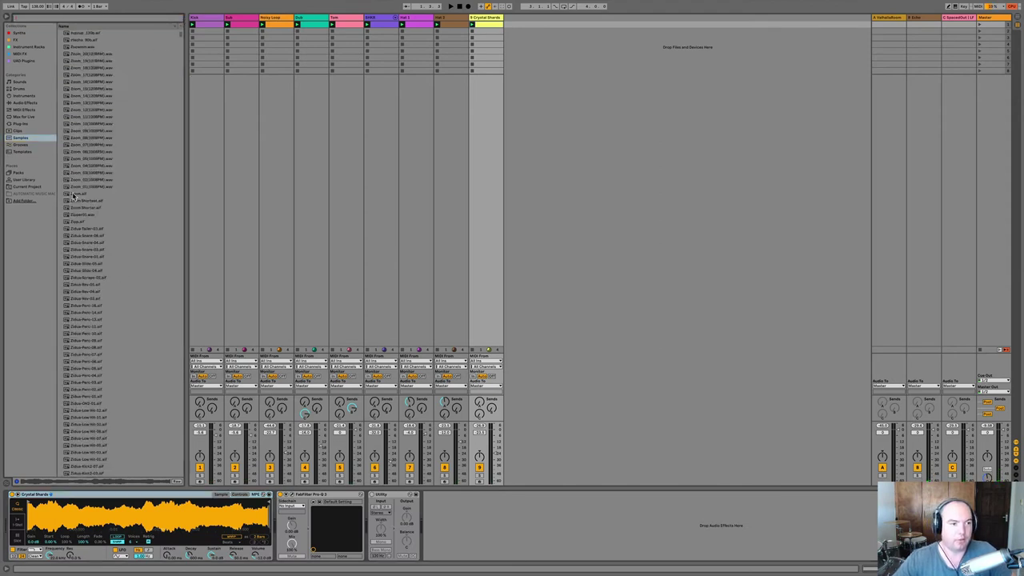
{"action": "left_click", "coordinate": [20, 40]}
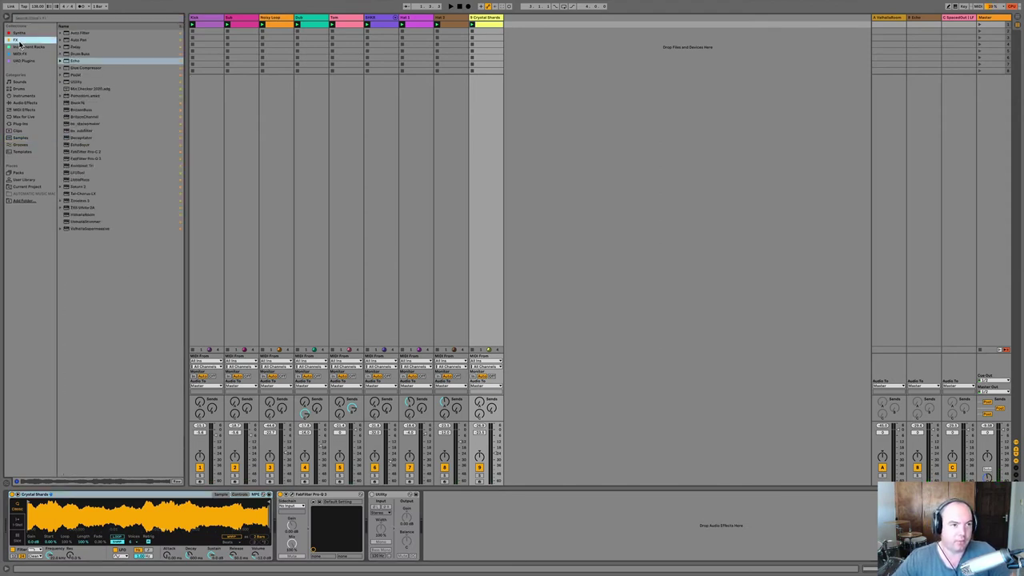
{"action": "double_click", "coordinate": [86, 214]}
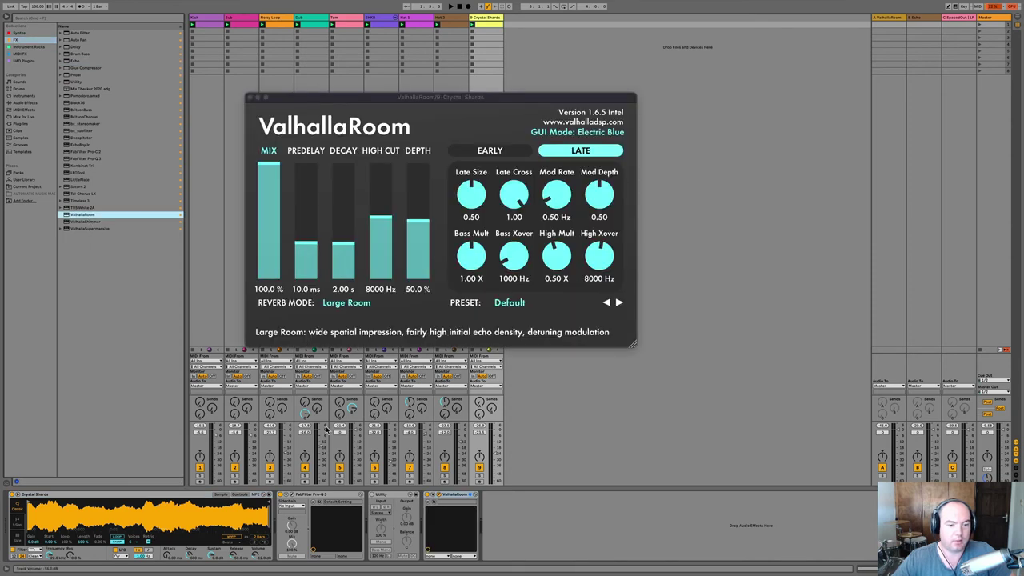
Move Utility after ValhallaRoom in the Crystal Shards chain and set the reverb's Decay to 10.73 s and Depth to 70%.
{"action": "left_click_drag", "start_coordinate": [385, 494], "coordinate": [456, 496]}
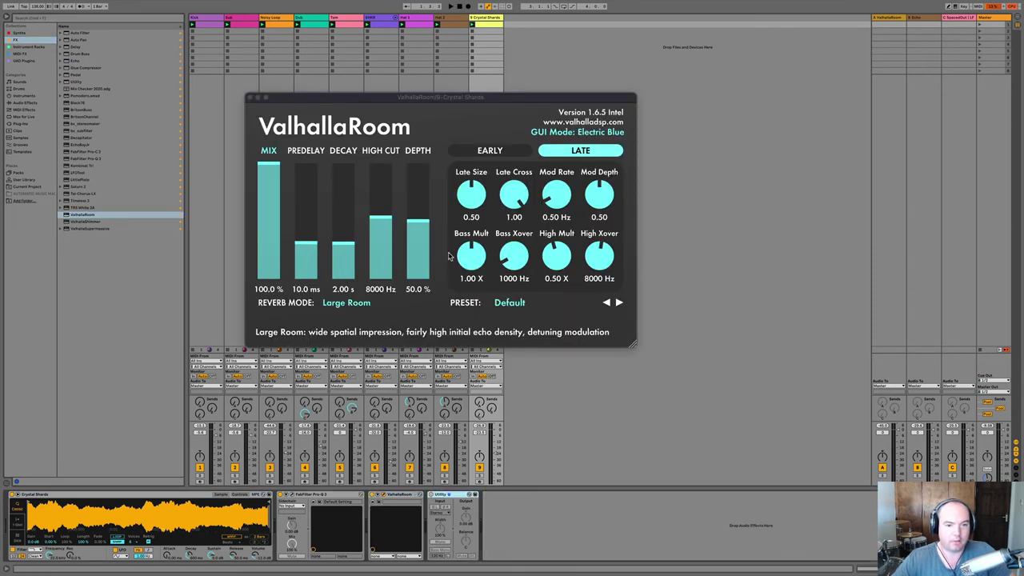
{"action": "left_click", "coordinate": [423, 203]}
{"action": "left_click", "coordinate": [329, 215]}
{"action": "key", "text": "space"}
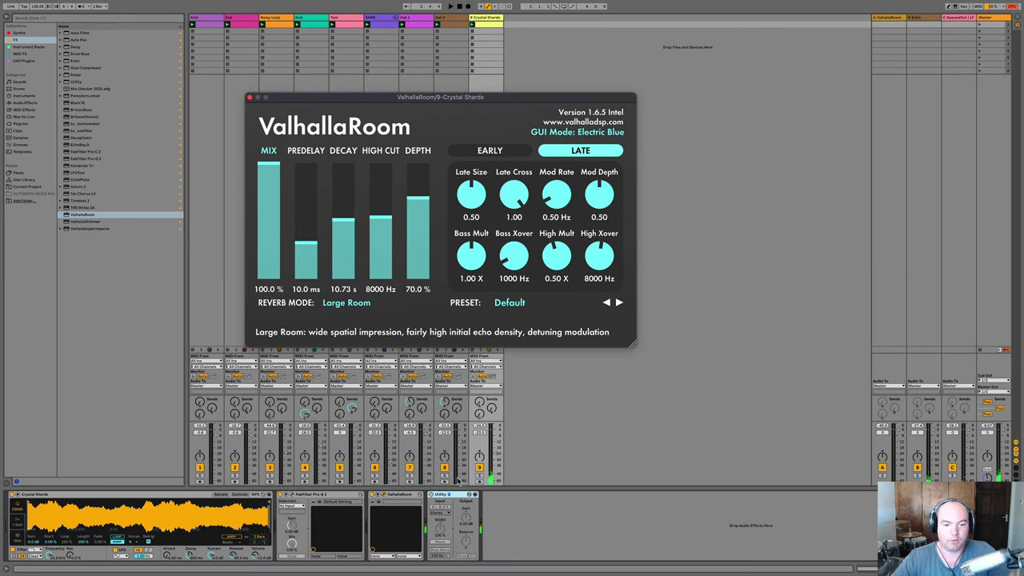
Move FabFilter Pro-Q 3 after ValhallaRoom and add a 12 dB/oct low cut at about 768 Hz.
{"action": "left_click", "coordinate": [312, 497]}
{"action": "left_click_drag", "start_coordinate": [313, 496], "coordinate": [424, 506]}
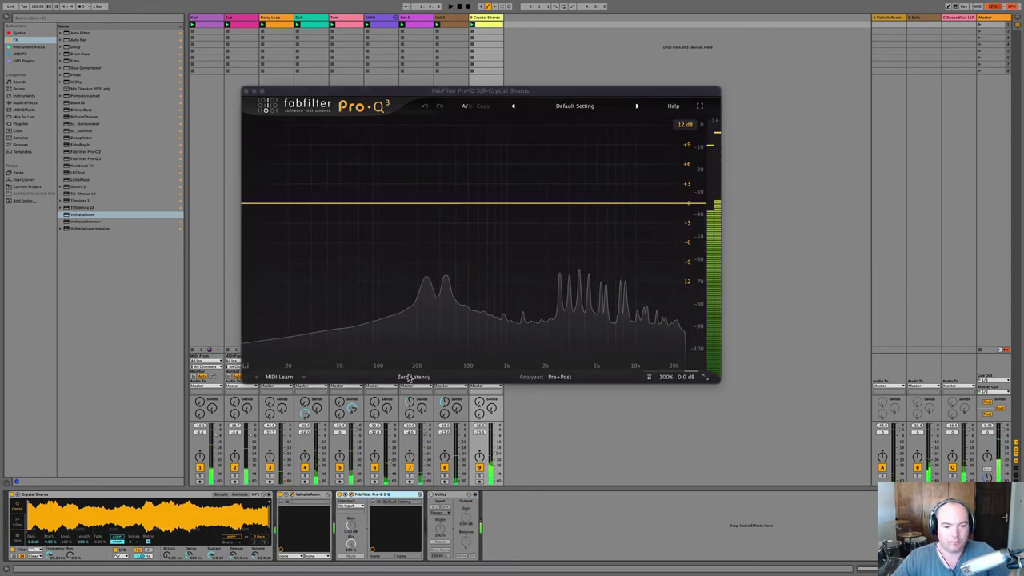
{"action": "left_click", "coordinate": [446, 205]}
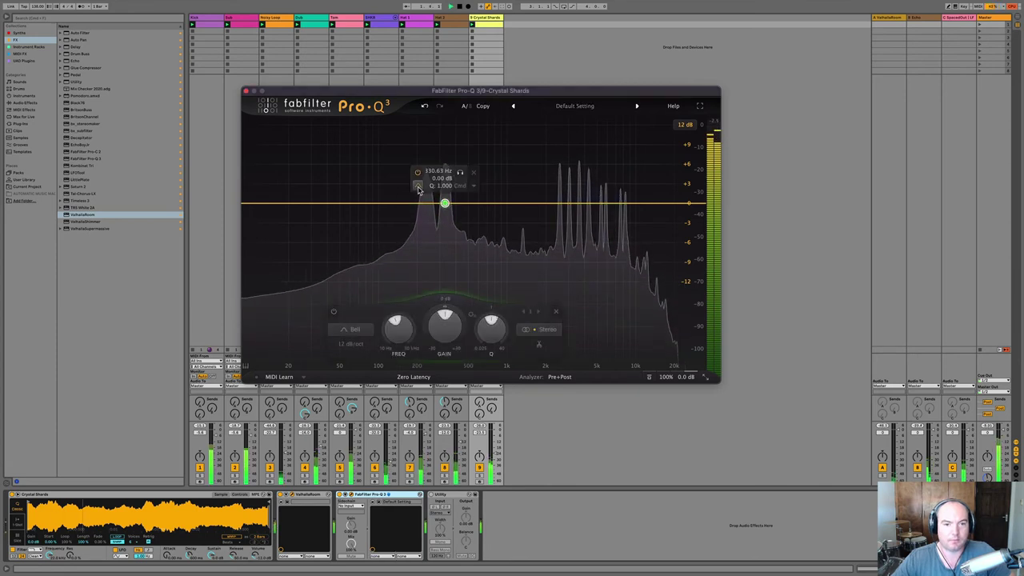
{"action": "left_click_drag", "start_coordinate": [446, 204], "coordinate": [493, 210]}
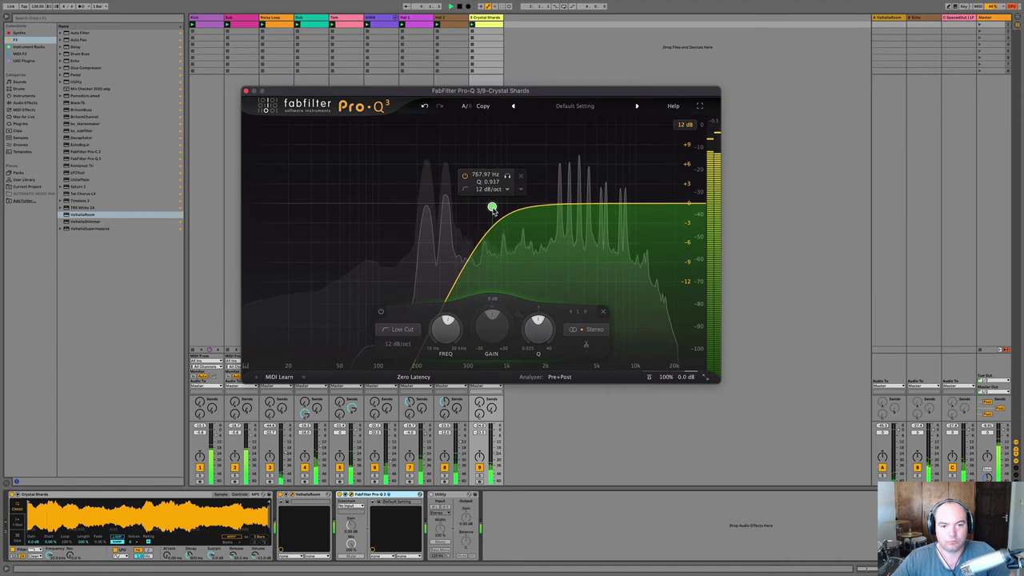
Solo the Crystal Shards track and paste the copied LFOTool device into its chain just before Utility.
{"action": "left_click", "coordinate": [479, 475]}
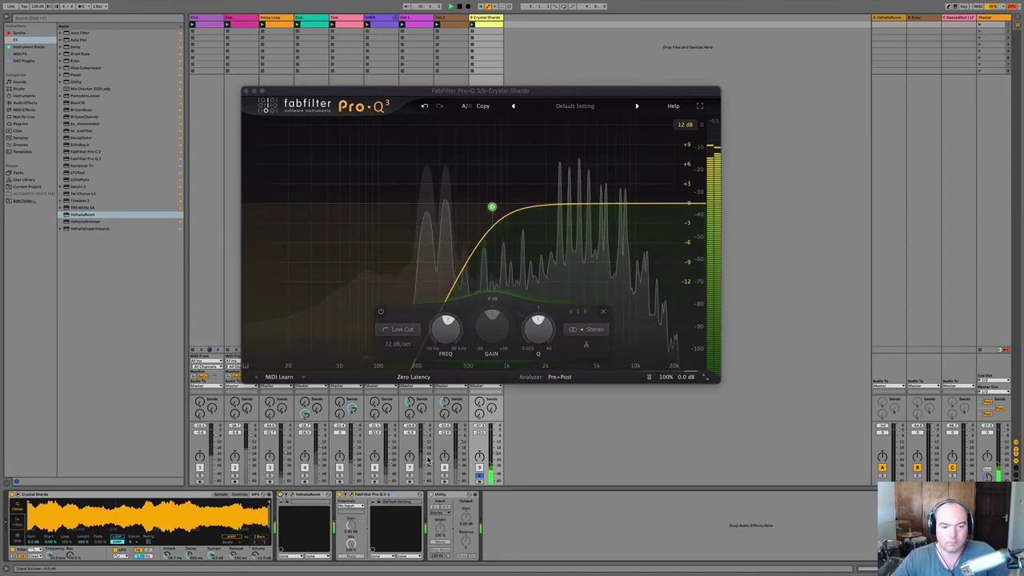
{"action": "left_click", "coordinate": [500, 500]}
{"action": "key", "text": "super+v"}
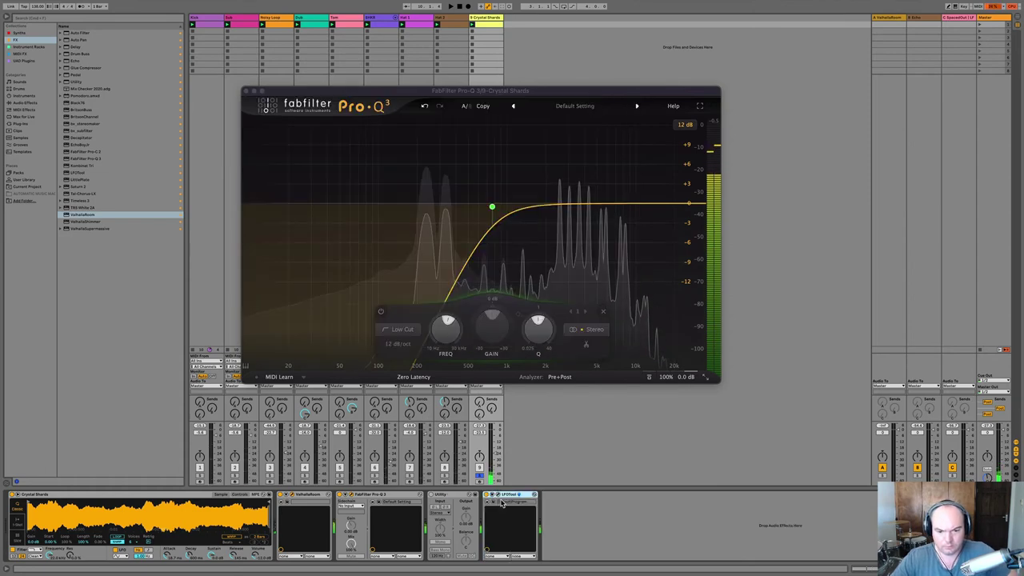
{"action": "left_click_drag", "start_coordinate": [501, 500], "coordinate": [454, 501]}
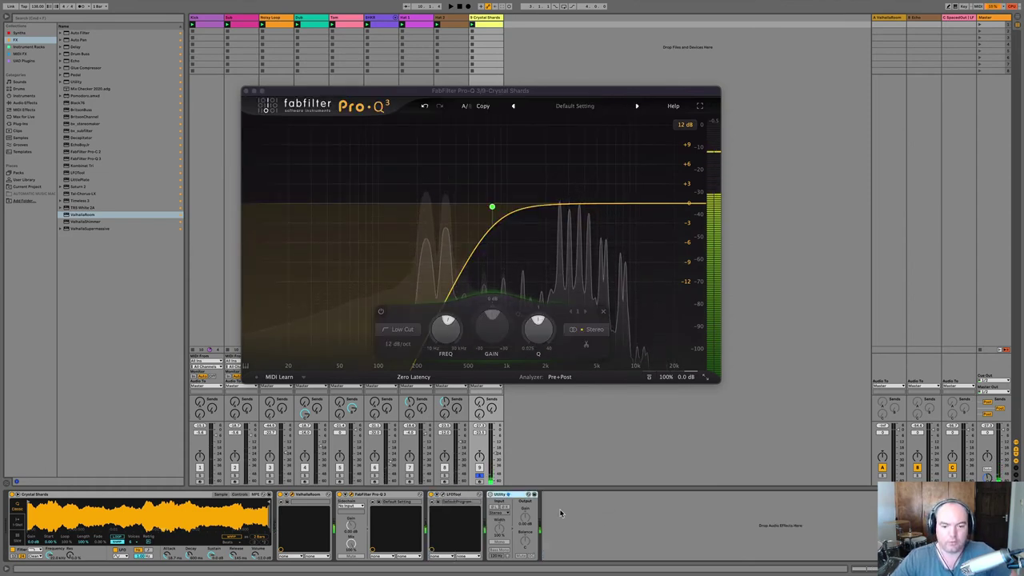
Set LFOTool's vol routing to 21 during playback and close the open plug-in windows.
{"action": "key", "text": "space"}
{"action": "left_click", "coordinate": [442, 494]}
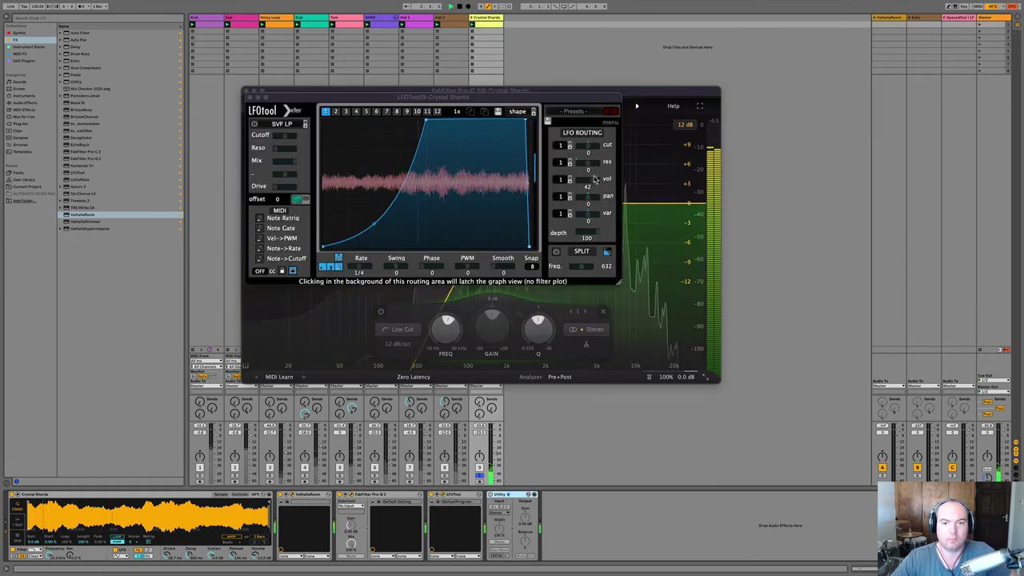
{"action": "left_click_drag", "start_coordinate": [595, 180], "coordinate": [593, 194]}
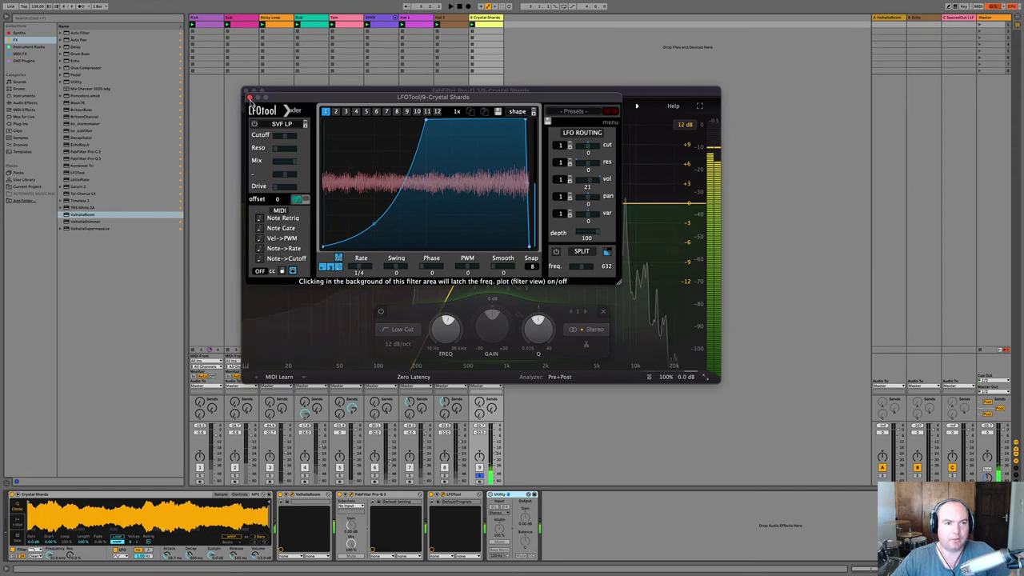
{"action": "left_click", "coordinate": [250, 98]}
{"action": "left_click", "coordinate": [249, 93]}
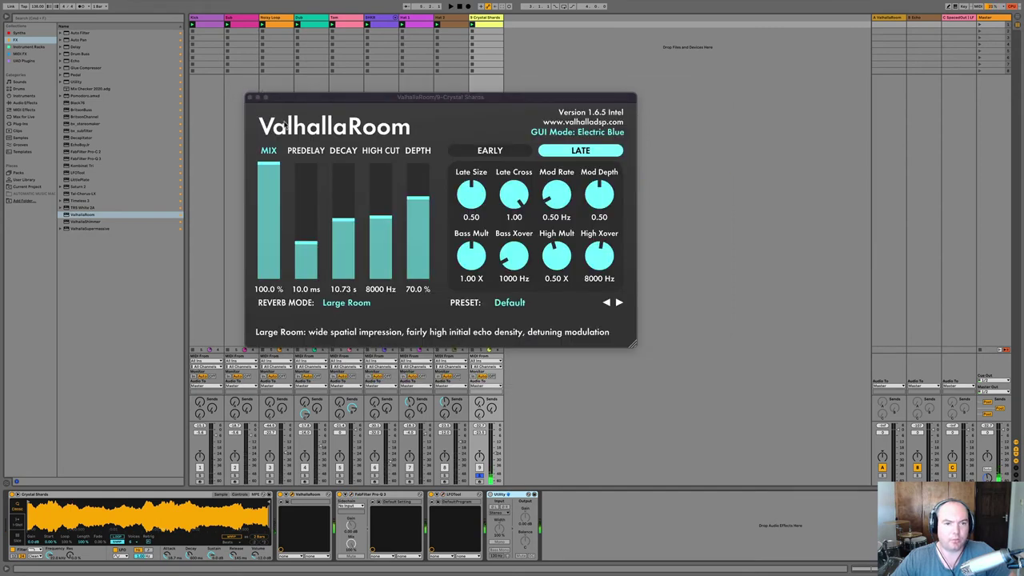
{"action": "left_click", "coordinate": [249, 98]}
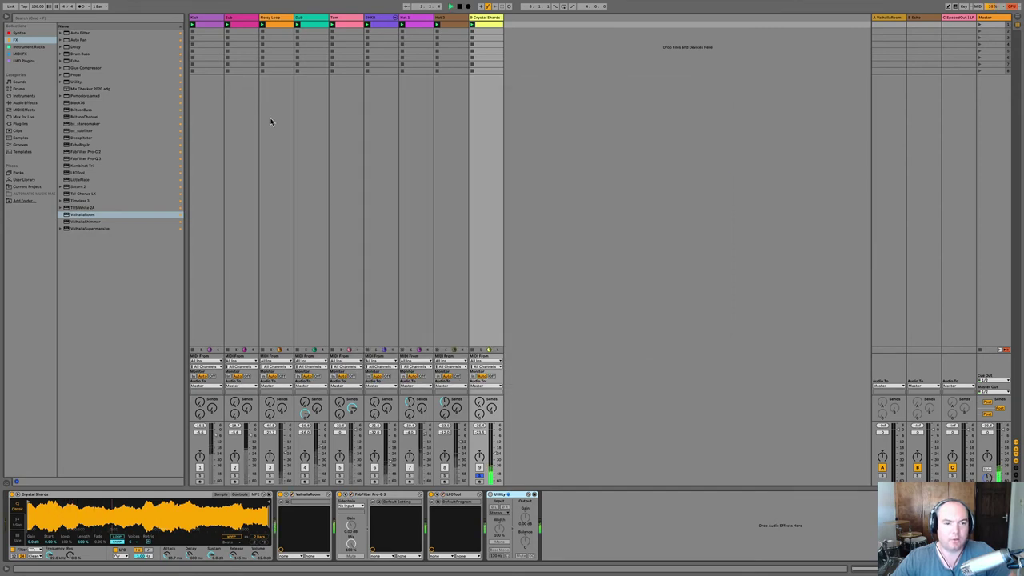
Unsolo the Crystal Shards track and raise its volume slightly.
{"action": "left_click", "coordinate": [479, 477]}
{"action": "left_click_drag", "start_coordinate": [495, 452], "coordinate": [497, 449]}
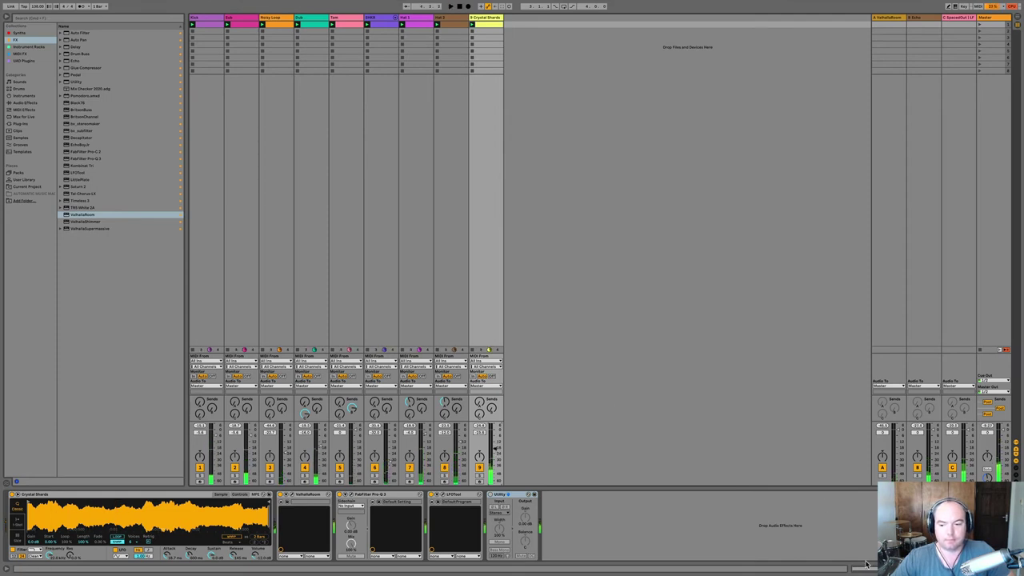
Add F3 notes to the Crystal Shards clip, matching the length of the E3 notes in both halves, and audition it.
{"action": "key", "text": "shift+Tab"}
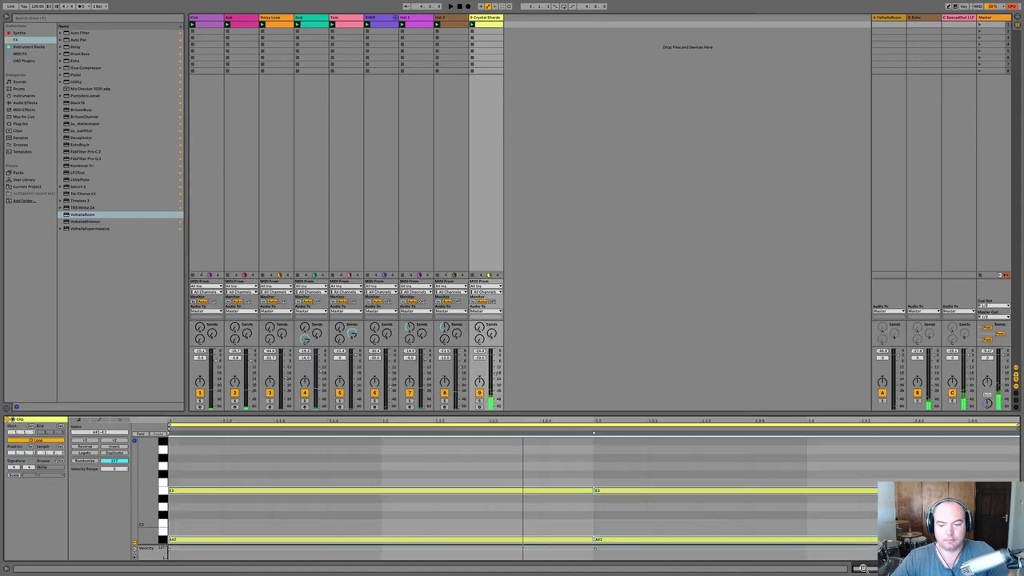
{"action": "left_click", "coordinate": [165, 490]}
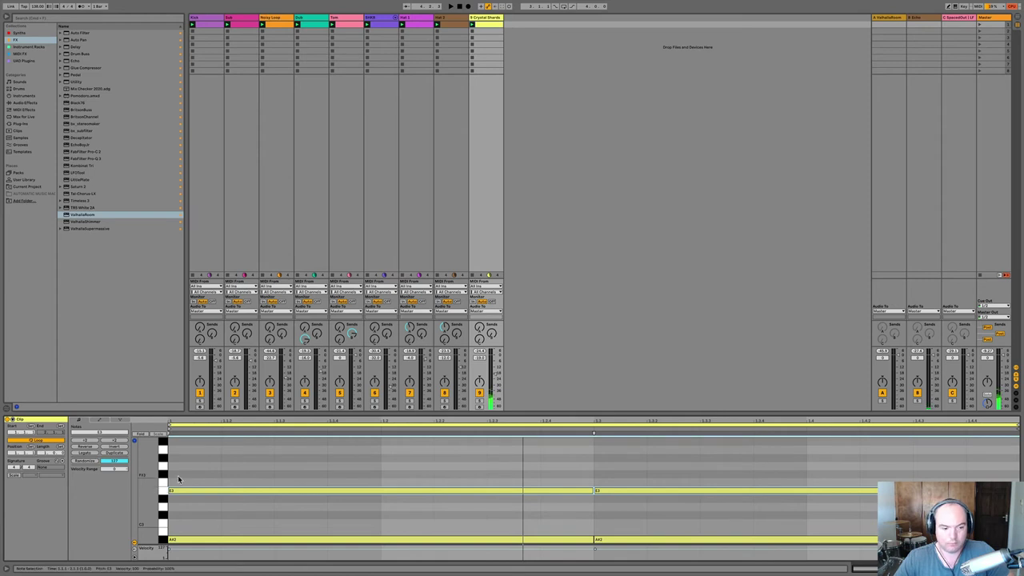
{"action": "double_click", "coordinate": [179, 481]}
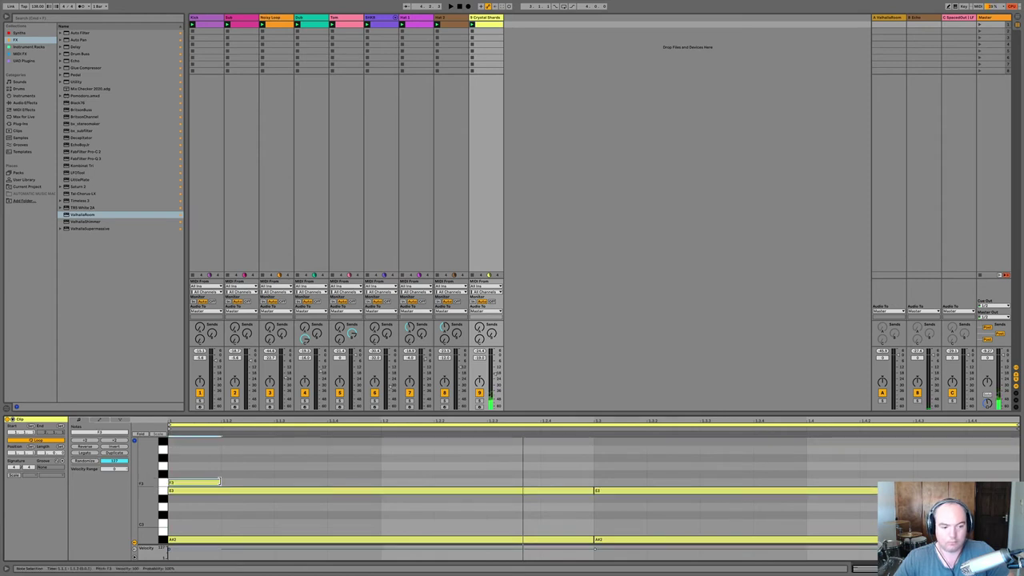
{"action": "left_click_drag", "start_coordinate": [220, 481], "coordinate": [593, 477]}
{"action": "key", "text": "space"}
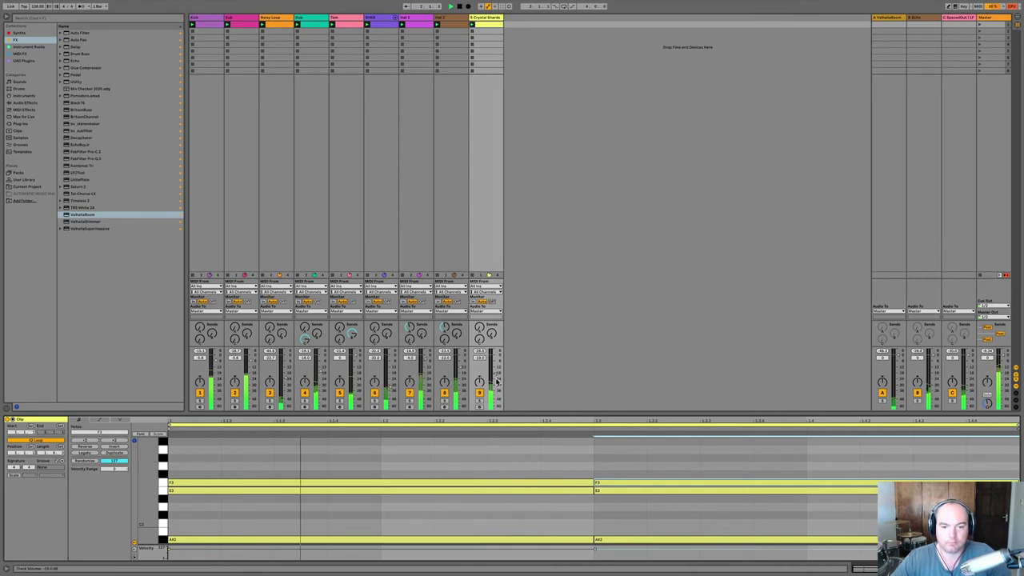
{"action": "key", "text": "space"}
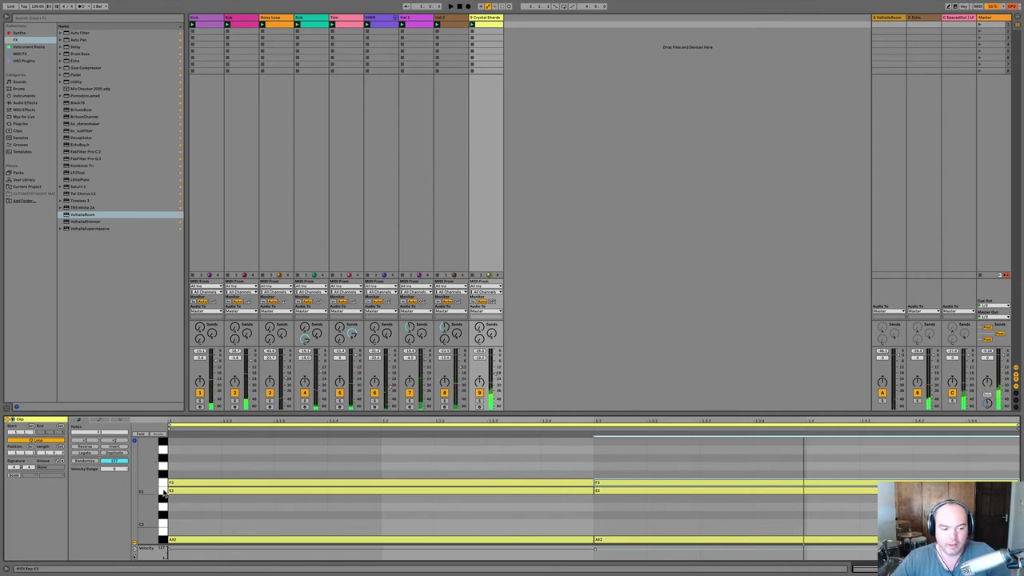
Lower the velocity of the E3 notes in the Crystal Shards clip and audition it in the mix and soloed.
{"action": "left_click", "coordinate": [164, 492]}
{"action": "left_click_drag", "start_coordinate": [254, 550], "coordinate": [255, 556]}
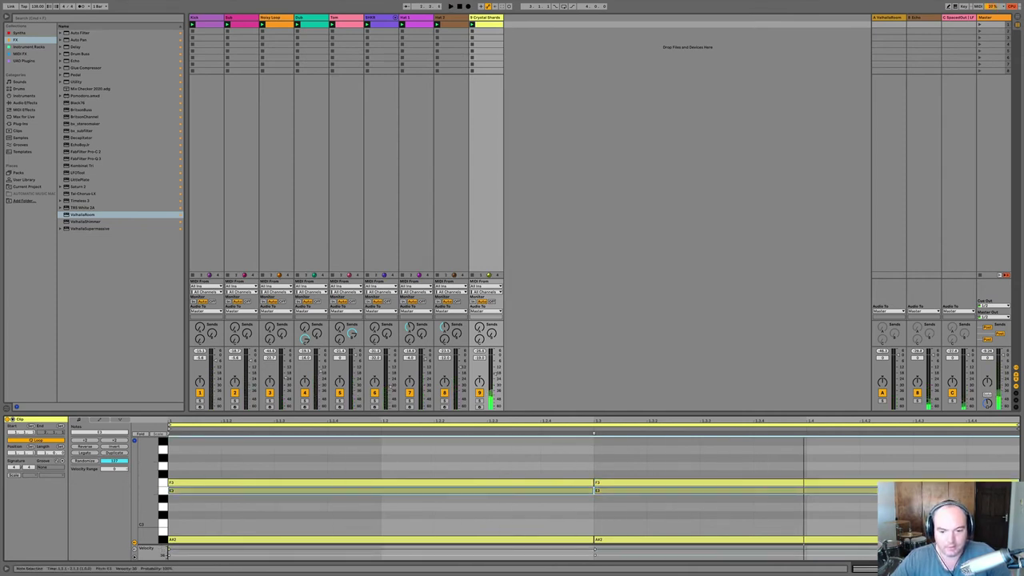
{"action": "key", "text": "space"}
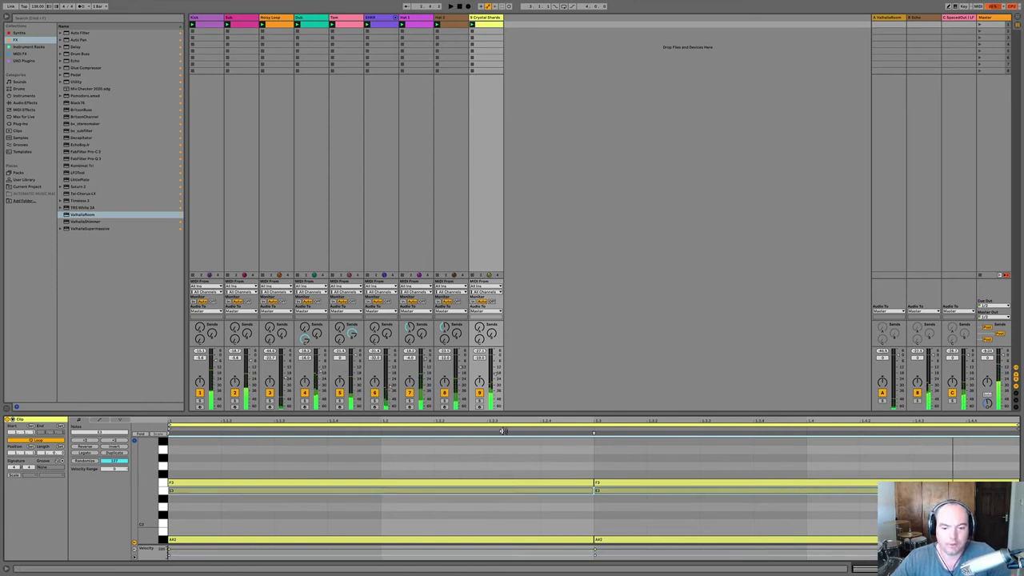
{"action": "left_click", "coordinate": [479, 401]}
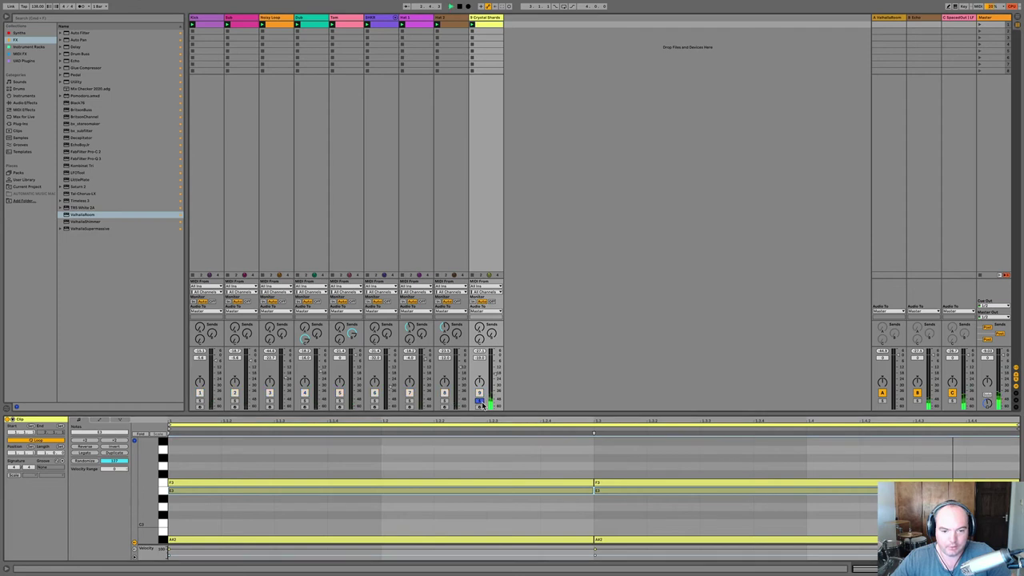
{"action": "left_click", "coordinate": [479, 402]}
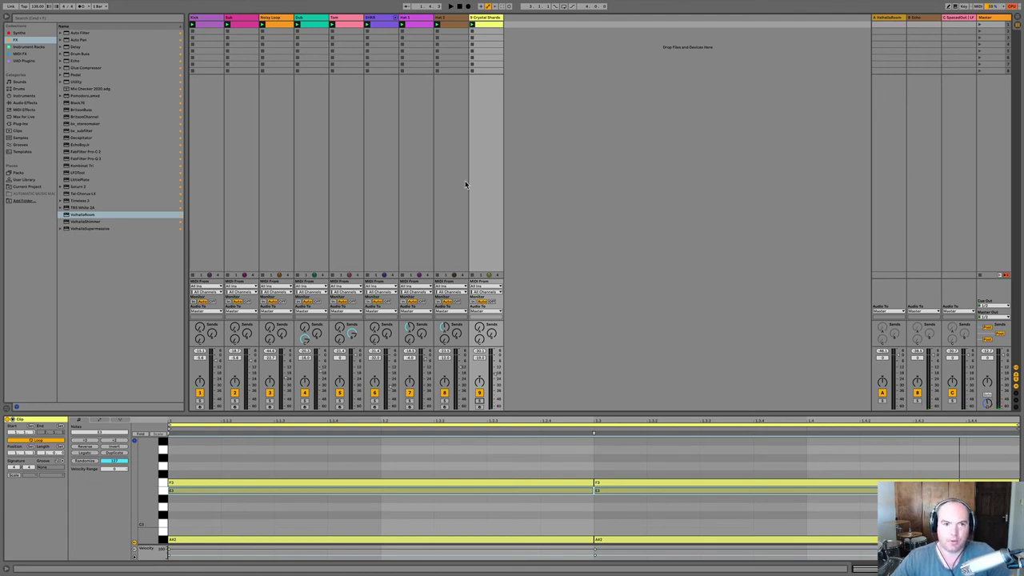
Place the clips of all nine tracks at the start of the Arrangement and extend them to bar 177.
{"action": "left_click", "coordinate": [206, 23]}
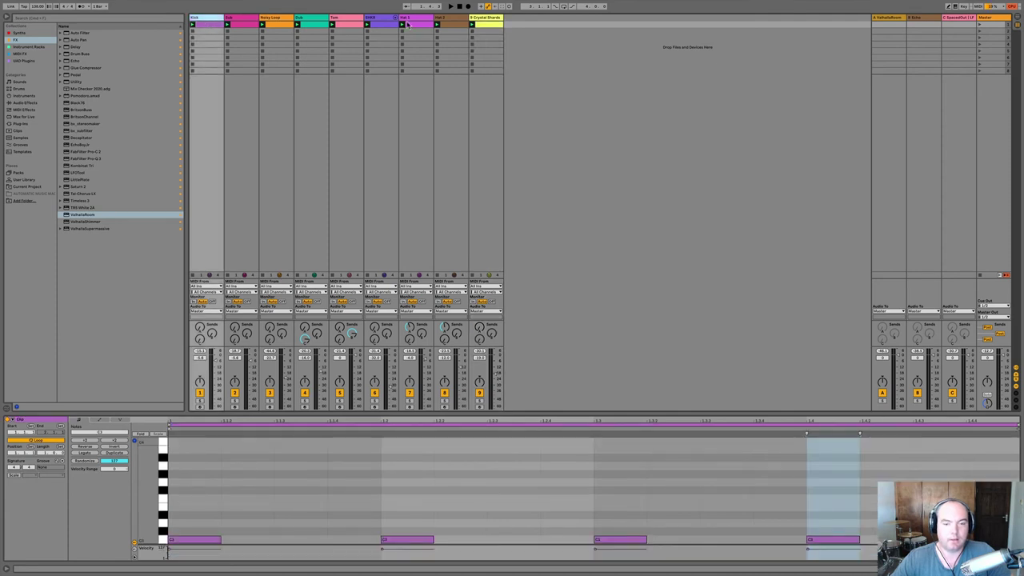
{"action": "left_click", "coordinate": [492, 24], "text": "shift"}
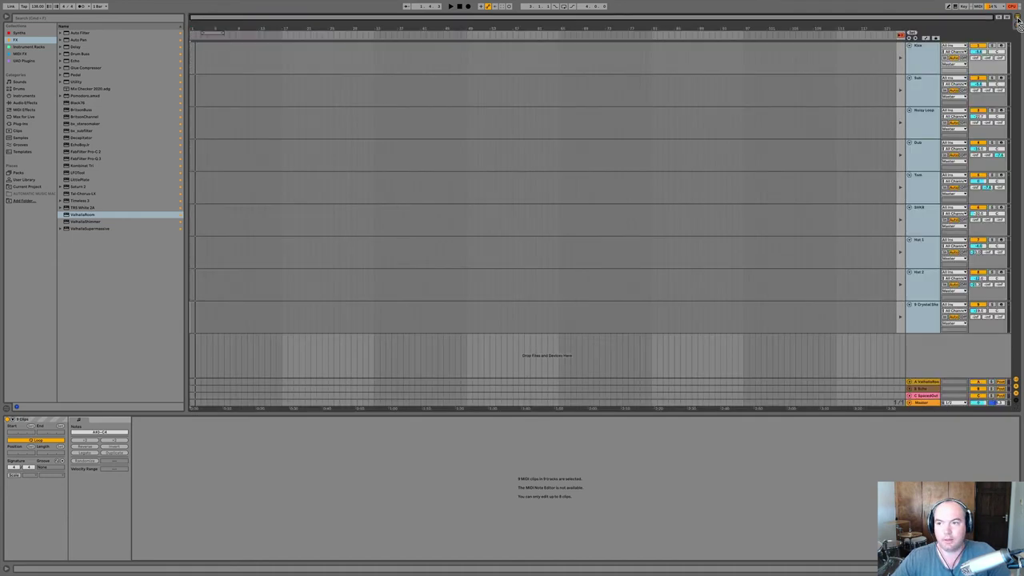
{"action": "left_click", "coordinate": [1018, 26]}
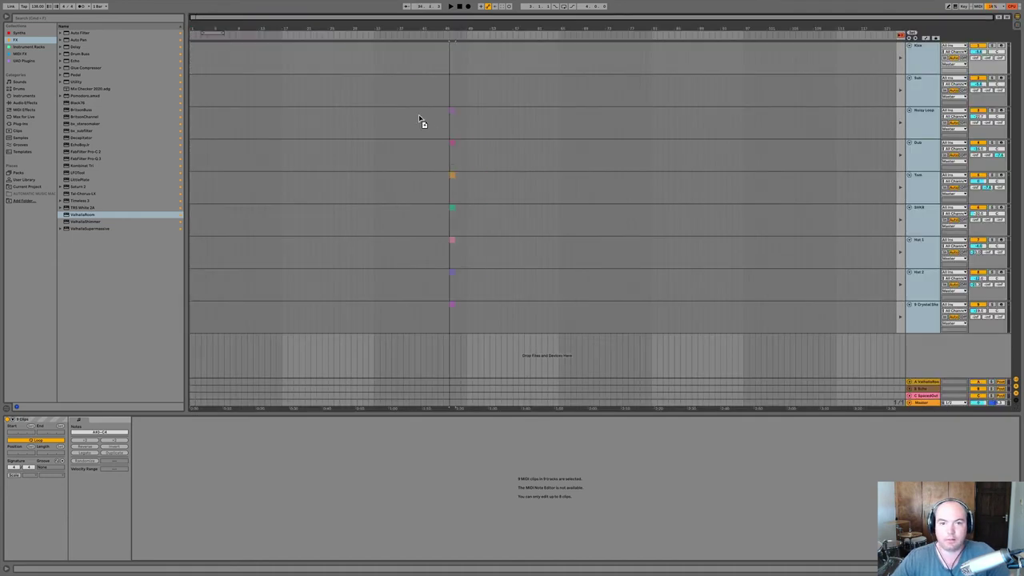
{"action": "mouse_move", "coordinate": [334, 74]}
{"action": "left_mouse_down"}
{"action": "mouse_move", "coordinate": [261, 78]}
{"action": "mouse_move", "coordinate": [260, 48]}
{"action": "mouse_move", "coordinate": [194, 49]}
{"action": "mouse_move", "coordinate": [776, 85]}
{"action": "mouse_move", "coordinate": [917, 46]}
{"action": "mouse_move", "coordinate": [804, 47]}
{"action": "left_mouse_up"}
{"action": "left_click", "coordinate": [762, 28]}
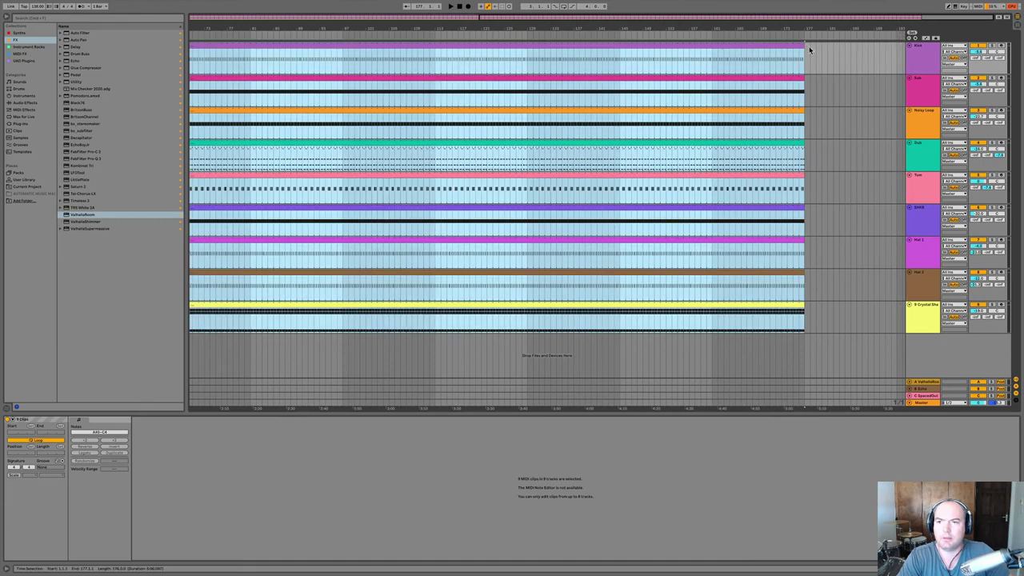
Fold the Kick, Sub, Noisy Loop, Dub and Tom tracks in the Arrangement.
{"action": "left_click", "coordinate": [909, 45]}
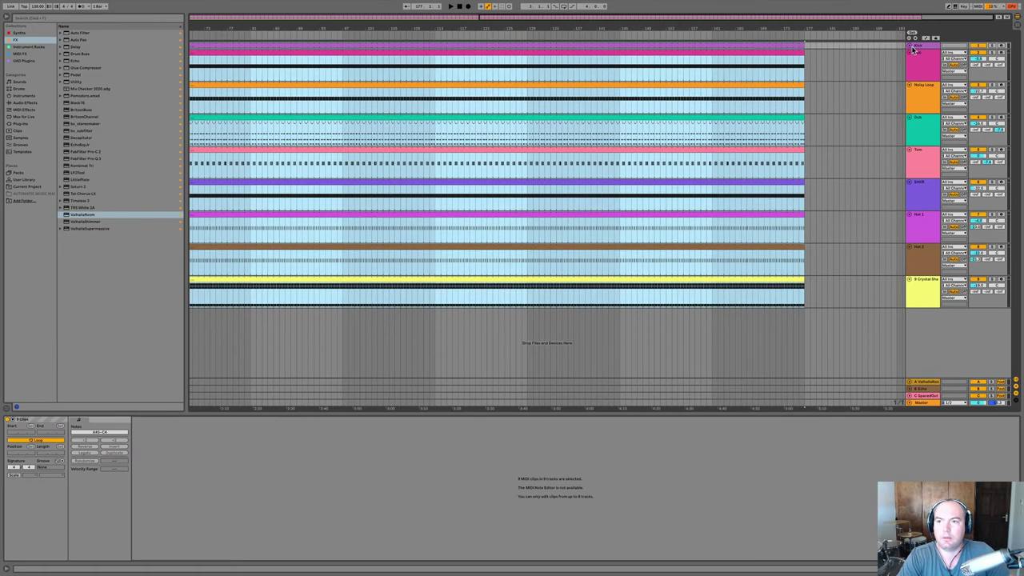
{"action": "left_click", "coordinate": [910, 52]}
{"action": "left_click", "coordinate": [909, 60]}
{"action": "left_click", "coordinate": [910, 67]}
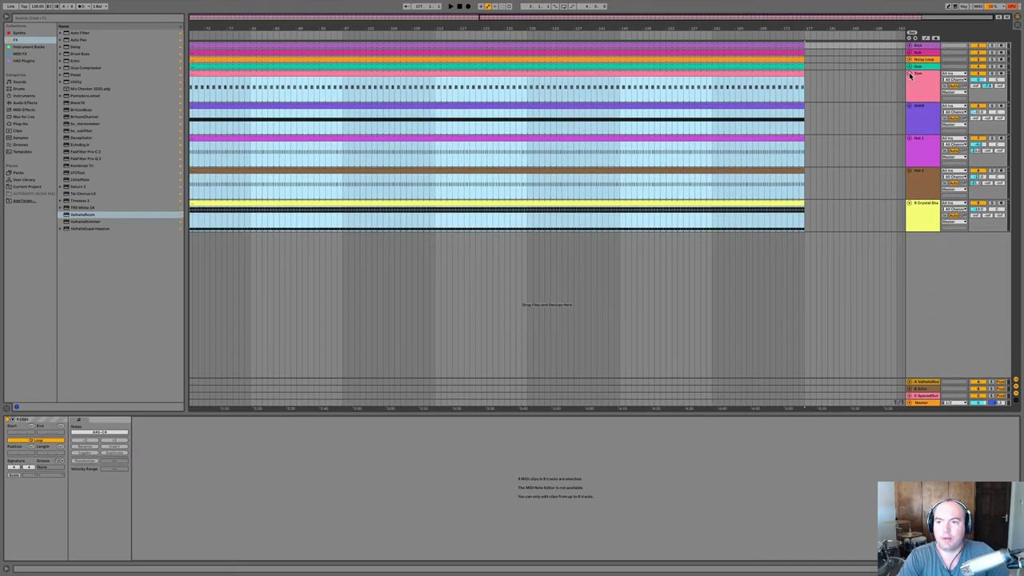
{"action": "left_click", "coordinate": [910, 73]}
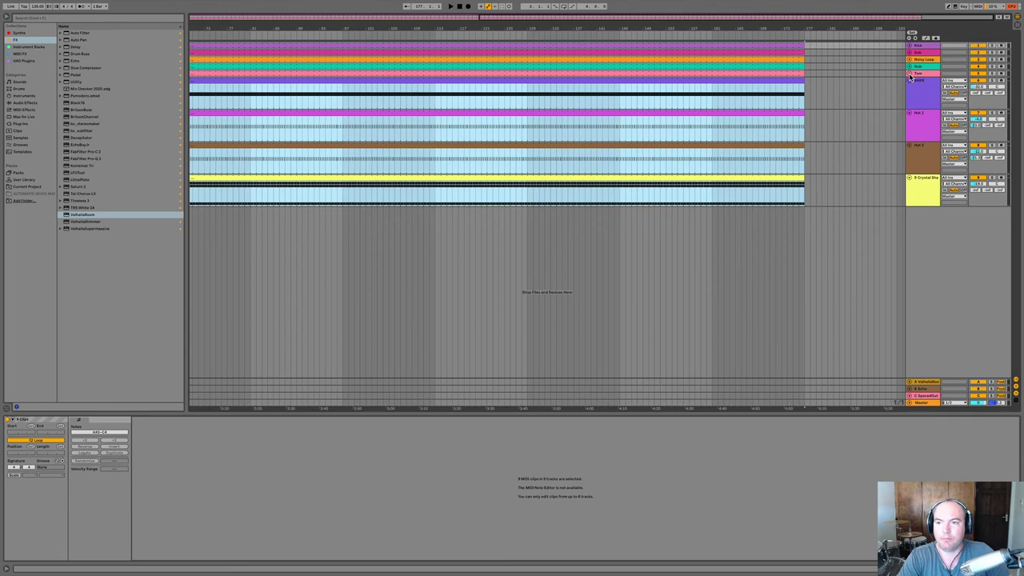
{"action": "left_click", "coordinate": [910, 75]}
{"action": "left_click", "coordinate": [909, 75]}
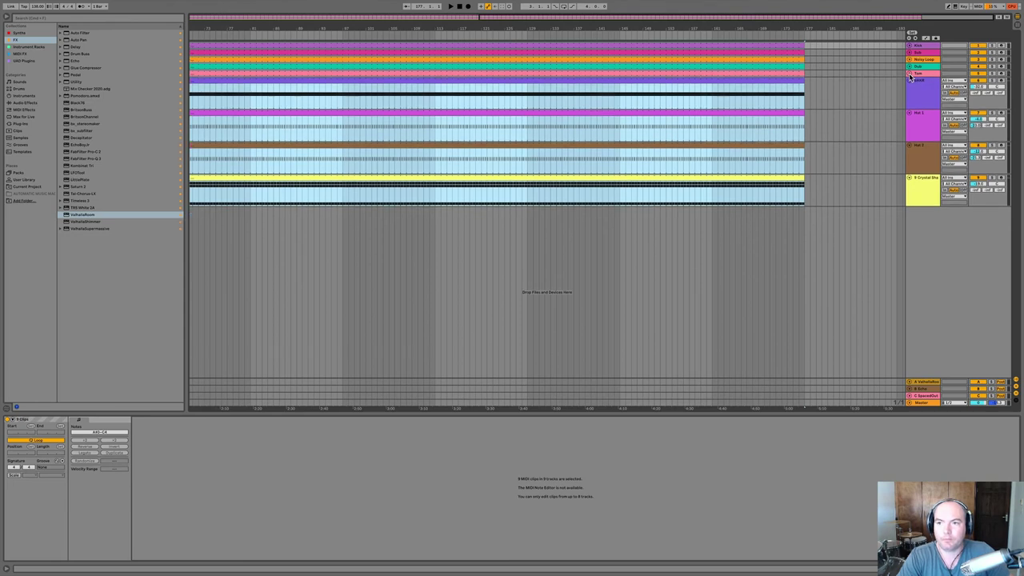
Trim the start of the clips on the four tracks from the one below Tom through Crystal Shards to bar 33.
{"action": "left_click", "coordinate": [188, 80]}
{"action": "left_click", "coordinate": [212, 178]}
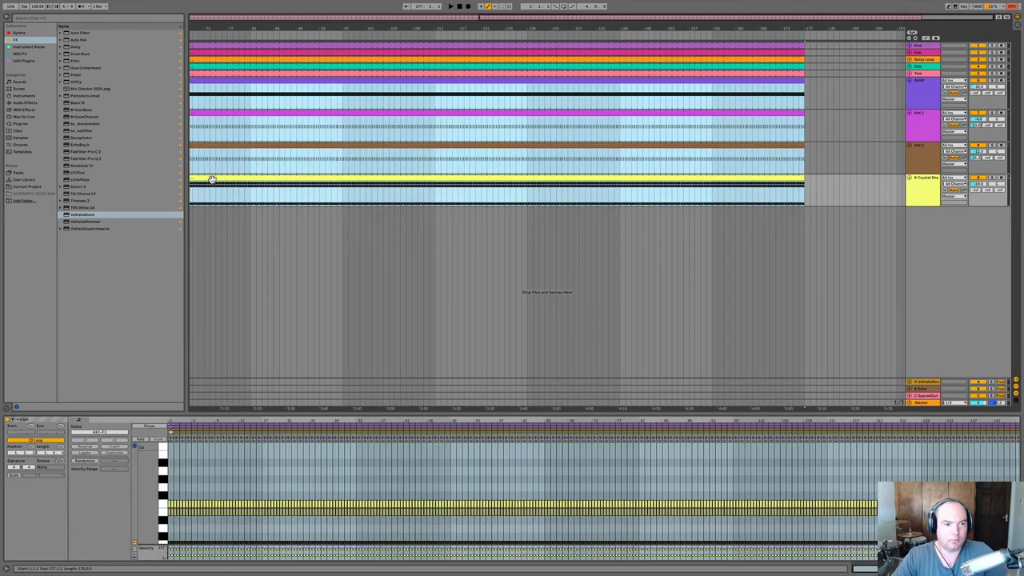
{"action": "key", "text": "z"}
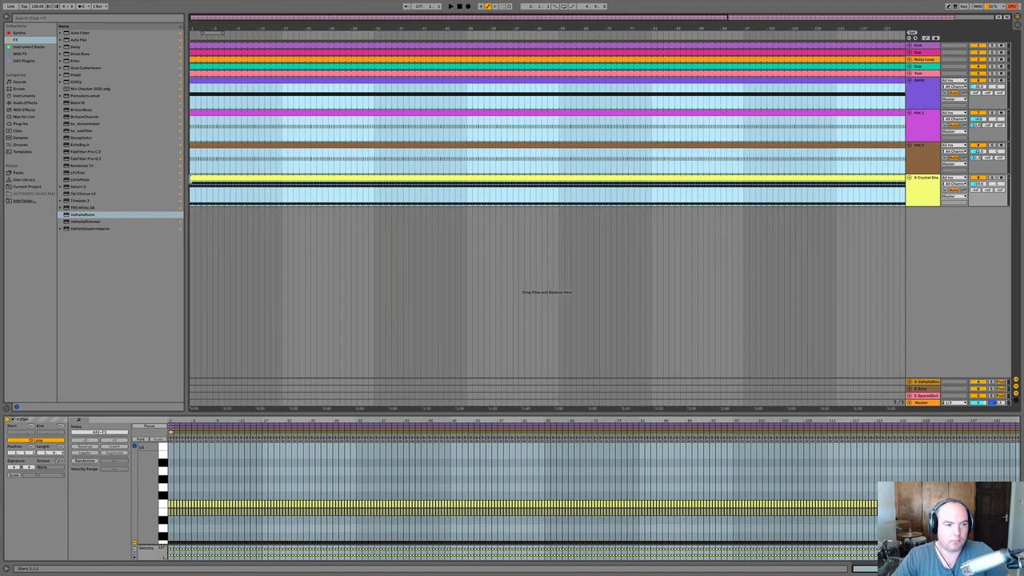
{"action": "left_click_drag", "start_coordinate": [191, 180], "coordinate": [375, 180]}
Play the arrangement from the beginning and trim the start of the Tom clip to bar 33.
{"action": "left_click", "coordinate": [193, 106]}
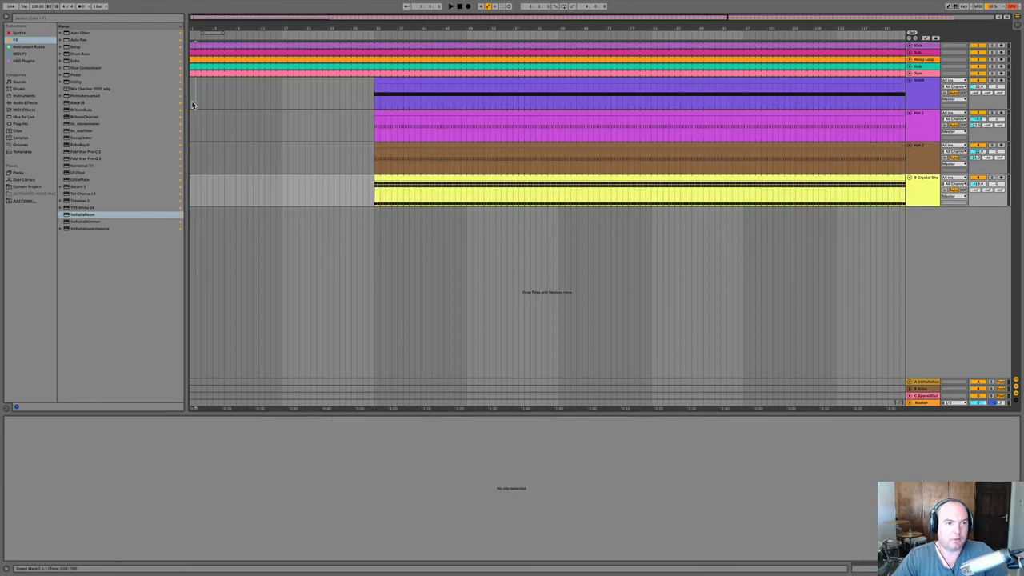
{"action": "left_click", "coordinate": [192, 105]}
{"action": "key", "text": "space"}
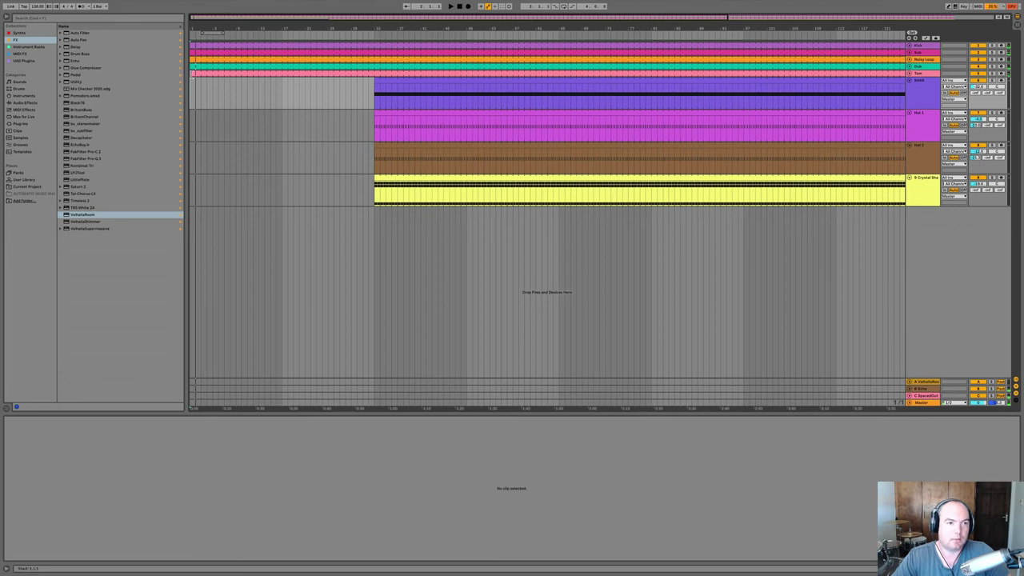
{"action": "left_click", "coordinate": [192, 72]}
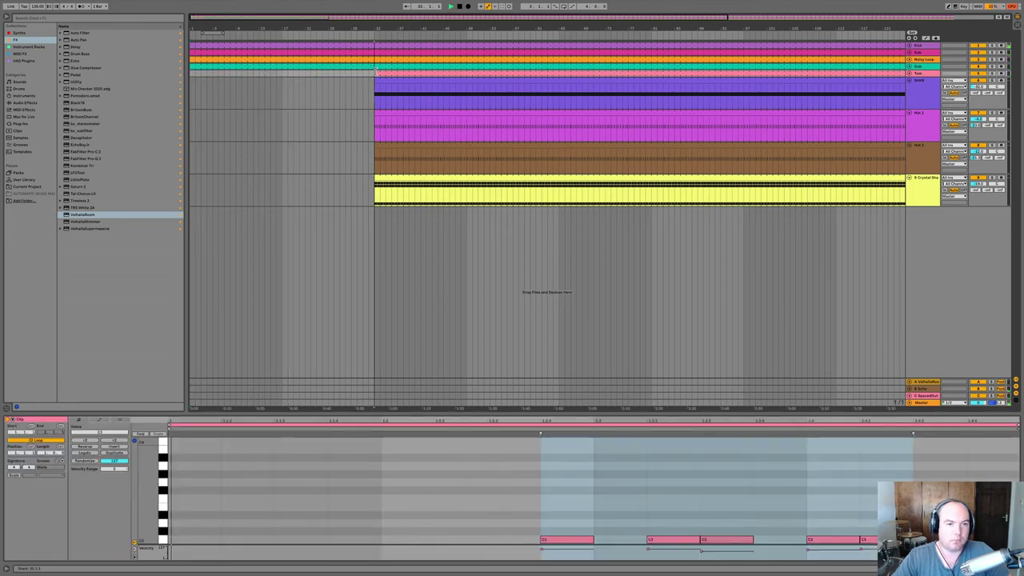
Audition the Dub part, unfold the Dub track and split its clip at bar 65.
{"action": "left_click", "coordinate": [281, 76]}
{"action": "left_click", "coordinate": [194, 65]}
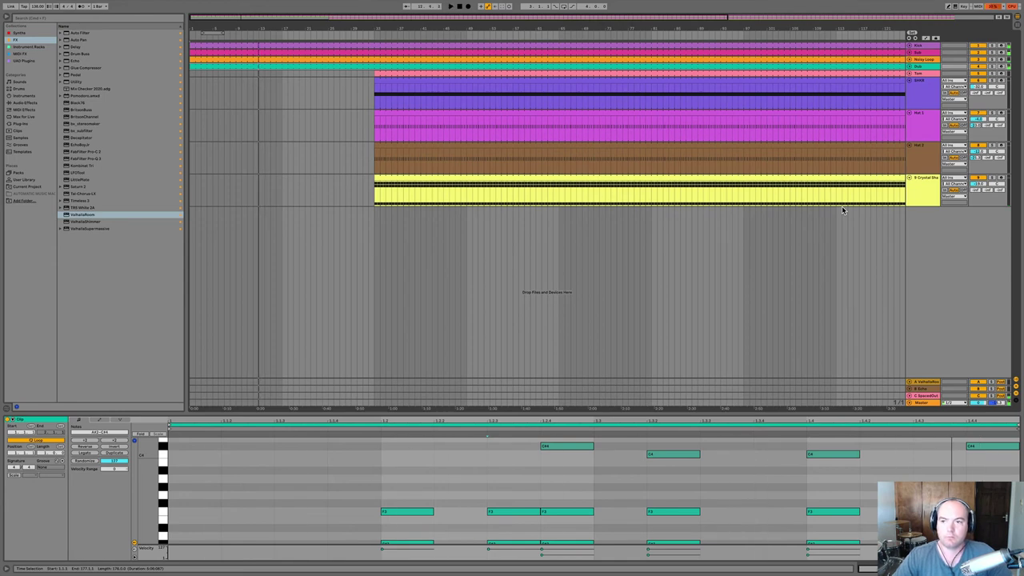
{"action": "left_click", "coordinate": [909, 69]}
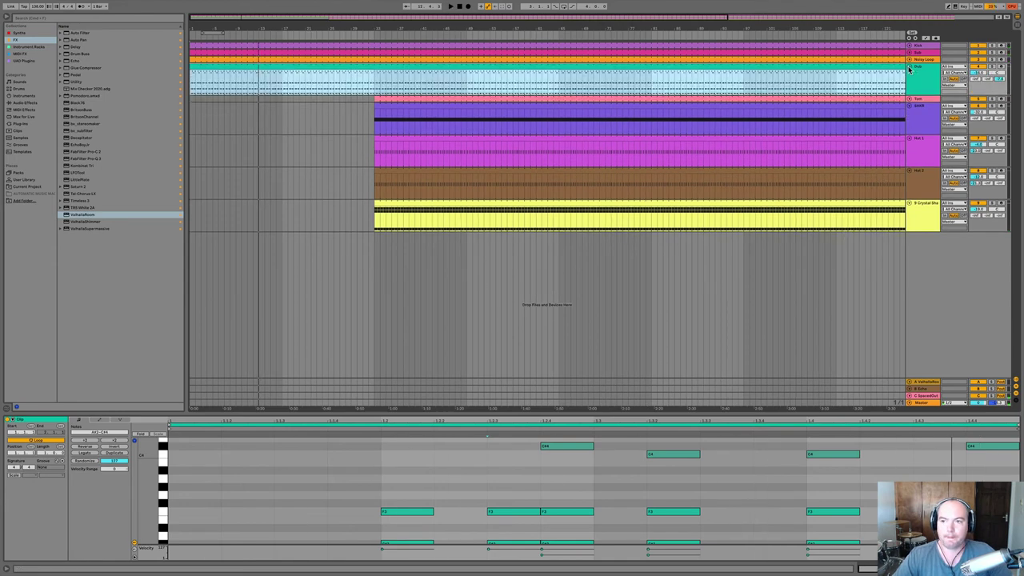
{"action": "left_click", "coordinate": [373, 83]}
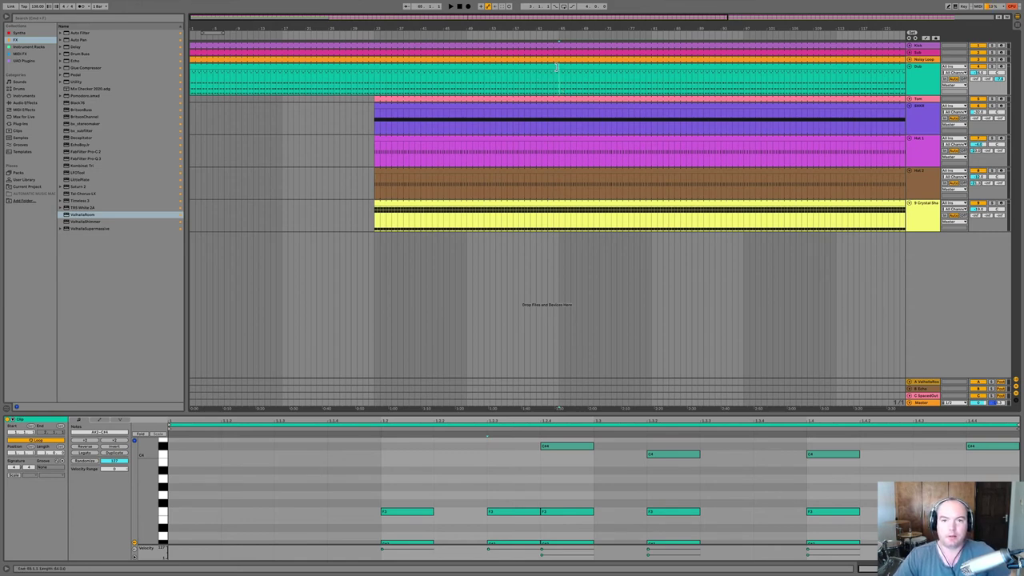
{"action": "mouse_move", "coordinate": [561, 68]}
{"action": "left_mouse_down"}
{"action": "mouse_move", "coordinate": [584, 68]}
{"action": "mouse_move", "coordinate": [564, 67]}
{"action": "left_mouse_up"}
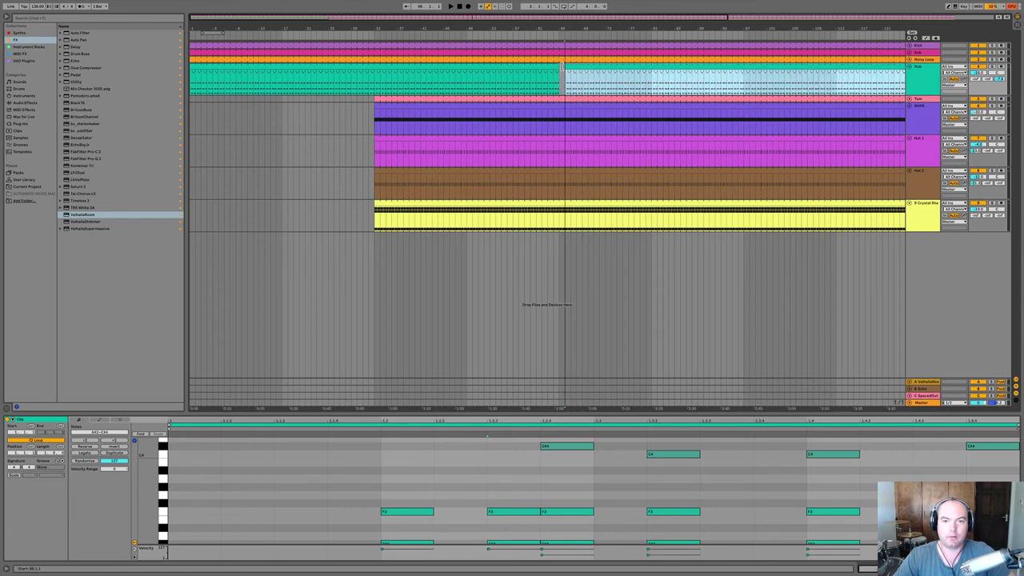
Colour the Dub clip before bar 65 light green.
{"action": "left_click", "coordinate": [556, 70]}
{"action": "right_click", "coordinate": [556, 70]}
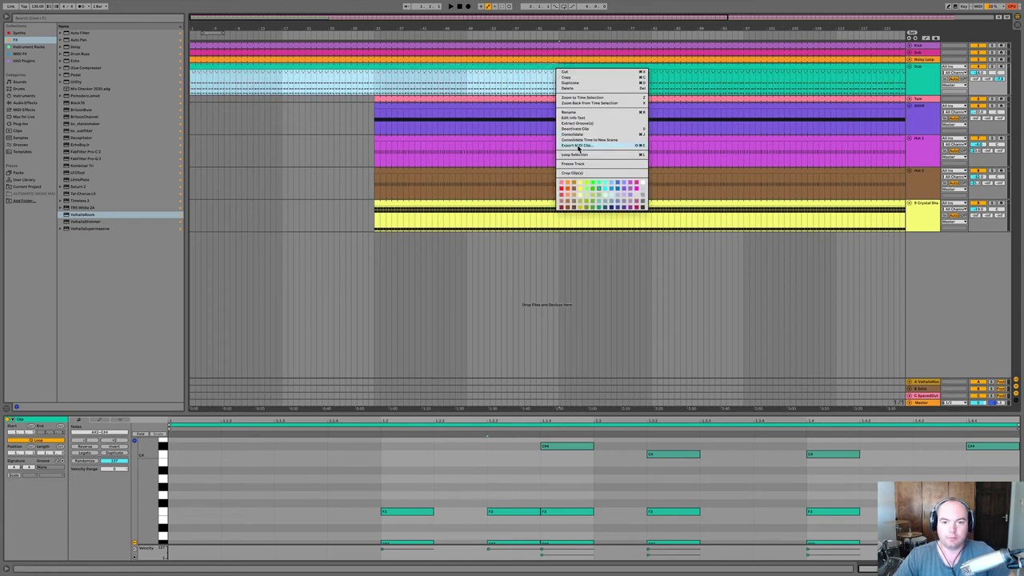
{"action": "left_click", "coordinate": [599, 196]}
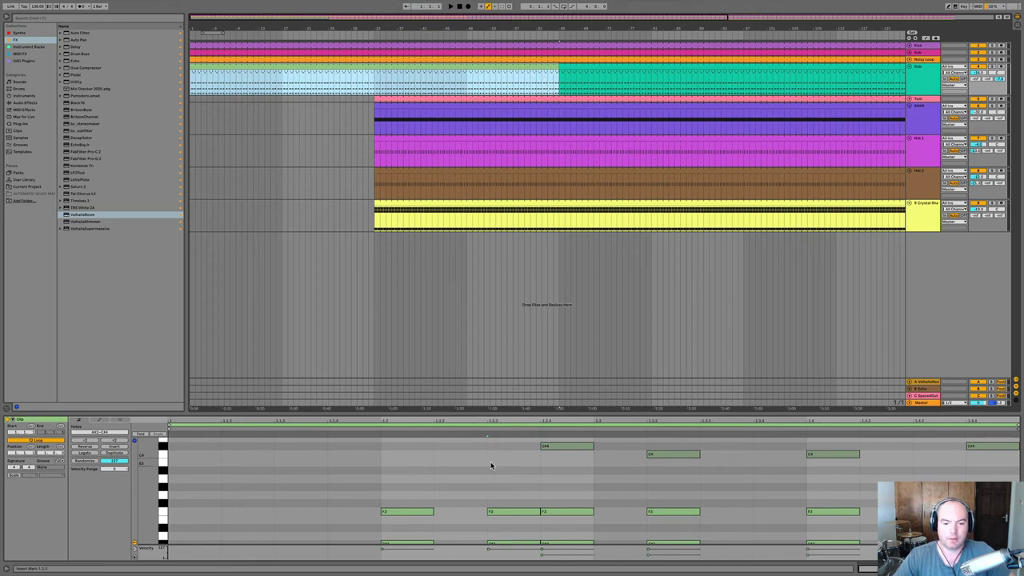
In the green Dub clip, deactivate the C4 and C#4 notes and all notes on beat 4, with the note editor folded.
{"action": "left_click_drag", "start_coordinate": [505, 480], "coordinate": [987, 371]}
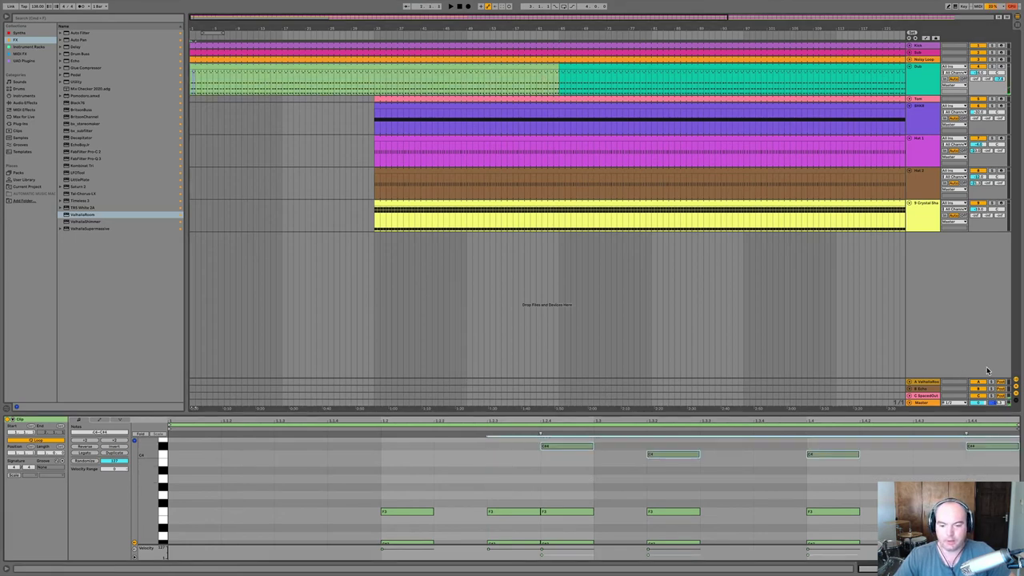
{"action": "key", "text": "space"}
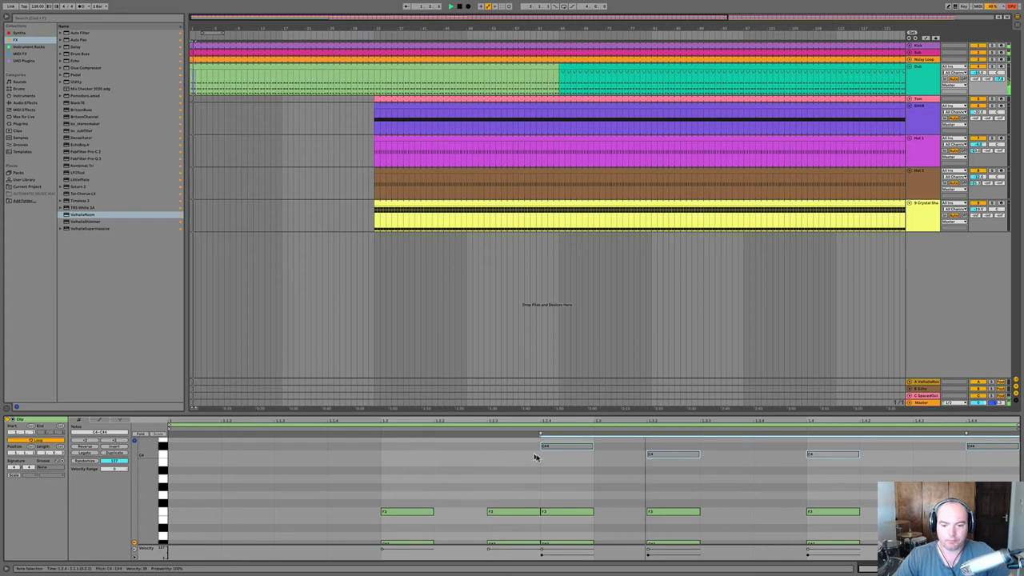
{"action": "left_click", "coordinate": [144, 433]}
{"action": "left_click_drag", "start_coordinate": [825, 499], "coordinate": [1021, 433]}
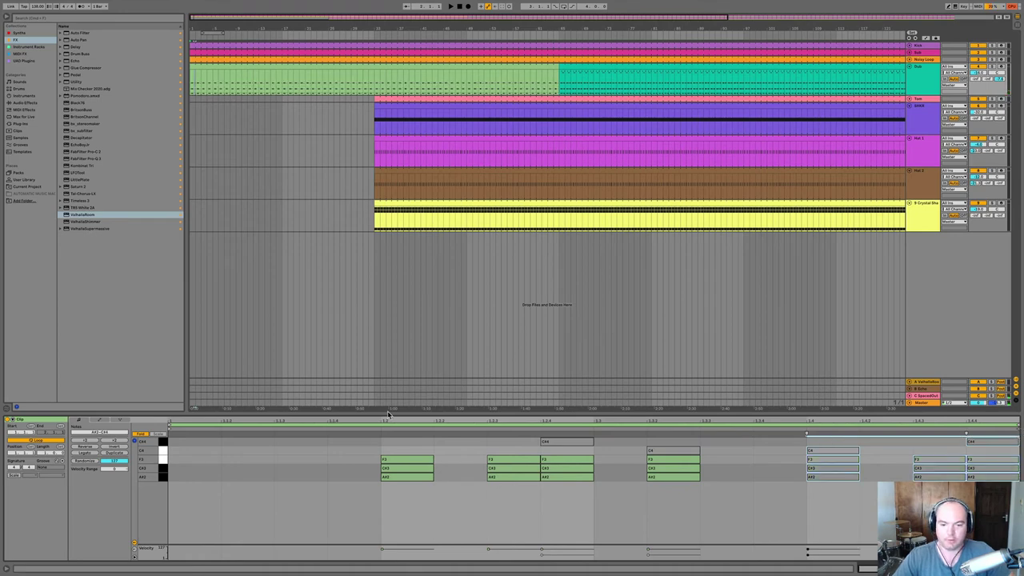
{"action": "key", "text": "space"}
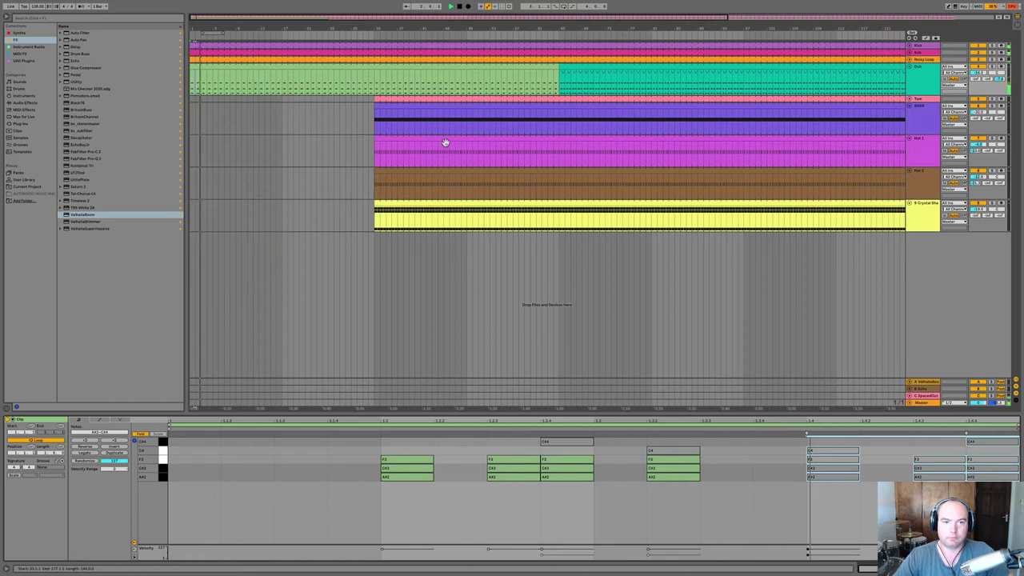
Play the arrangement with the Noisy Loop track unfolded and show that track's device chain.
{"action": "left_click", "coordinate": [909, 61]}
{"action": "key", "text": "space"}
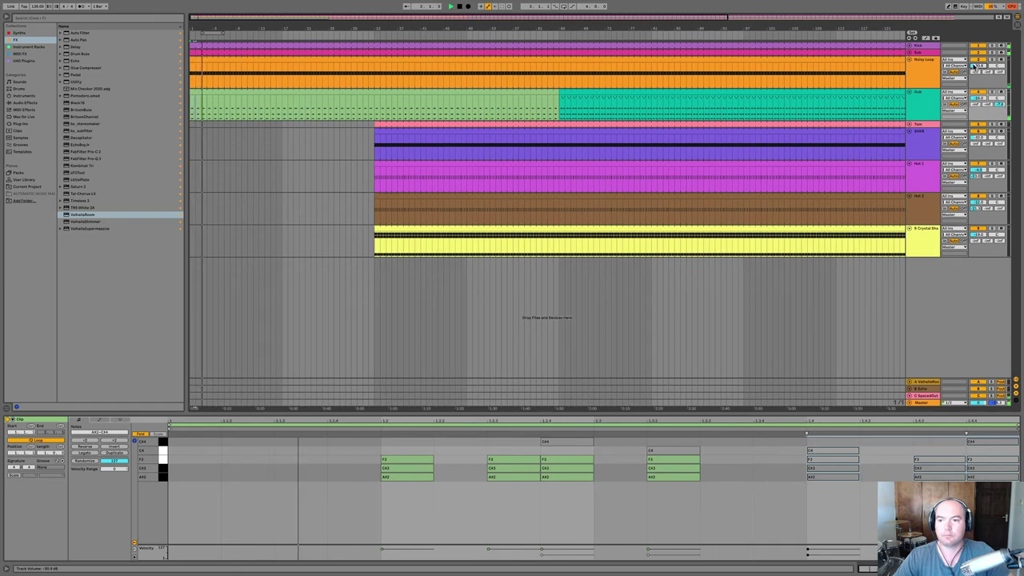
{"action": "left_click", "coordinate": [820, 59]}
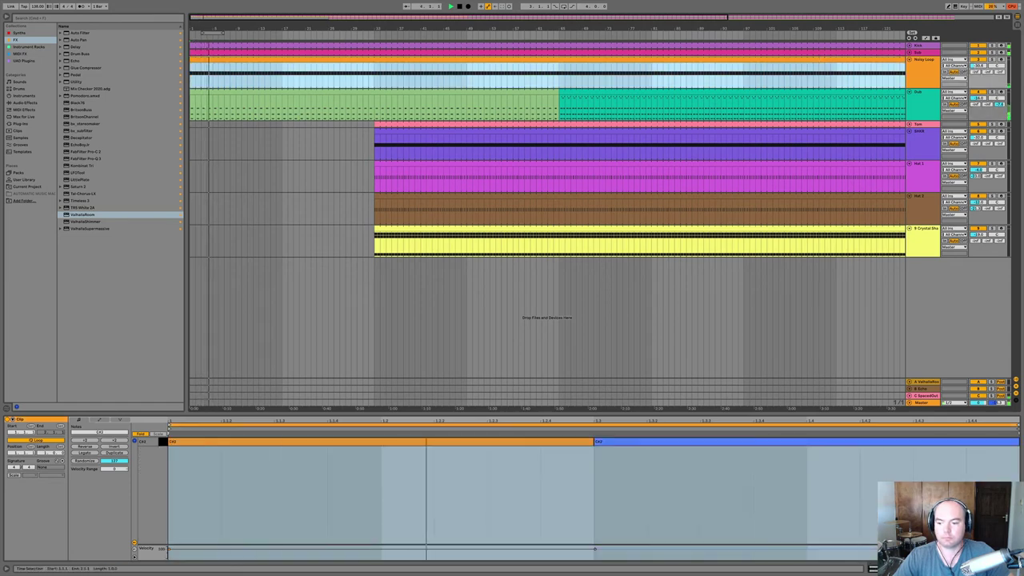
{"action": "key", "text": "shift+Tab"}
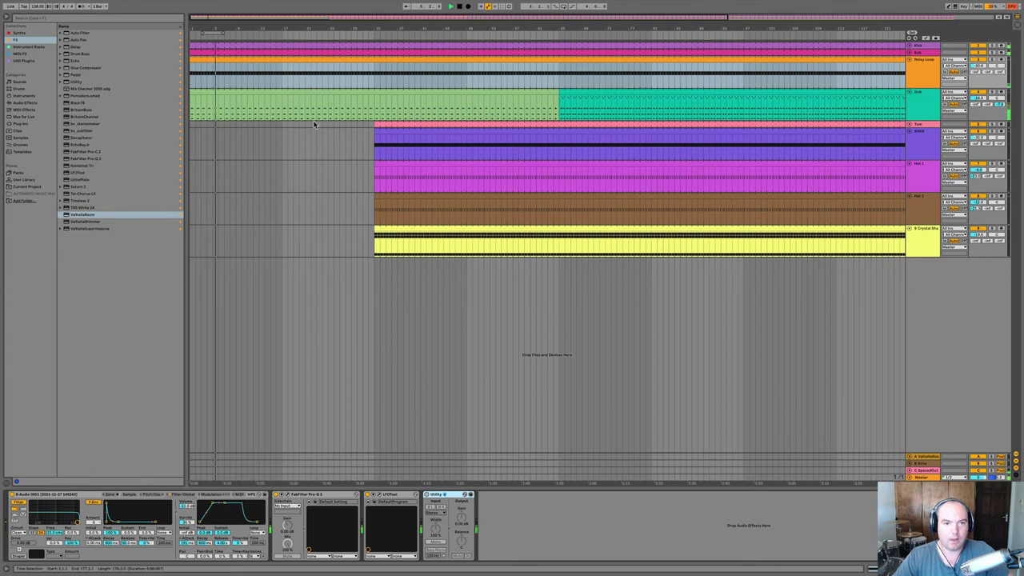
Unmap the first LFO on the Dub track and audition the soloed track with the synth's VCF1 modulation depth at 73.97.
{"action": "left_click", "coordinate": [309, 94]}
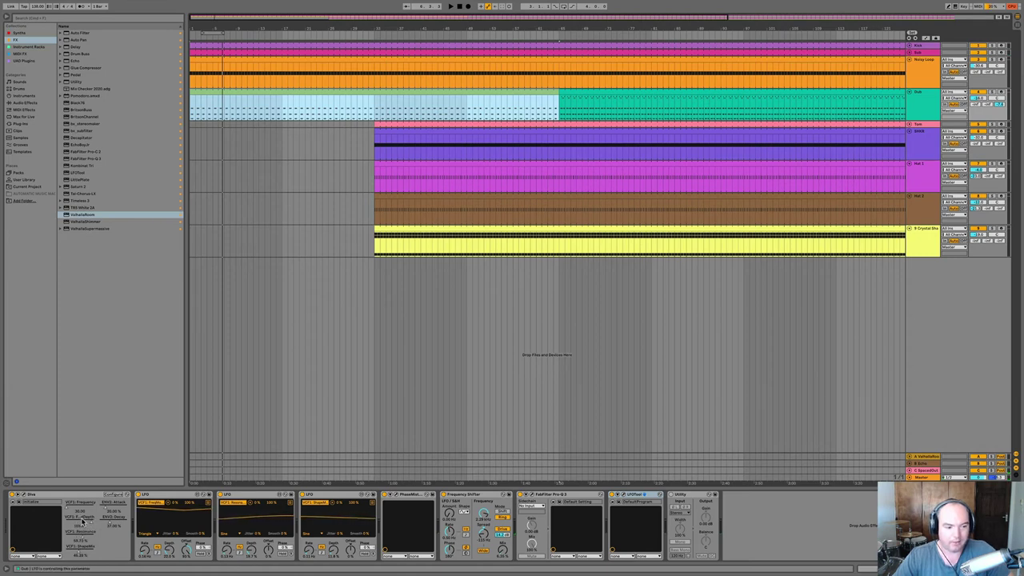
{"action": "left_click", "coordinate": [167, 504]}
{"action": "key", "text": "space"}
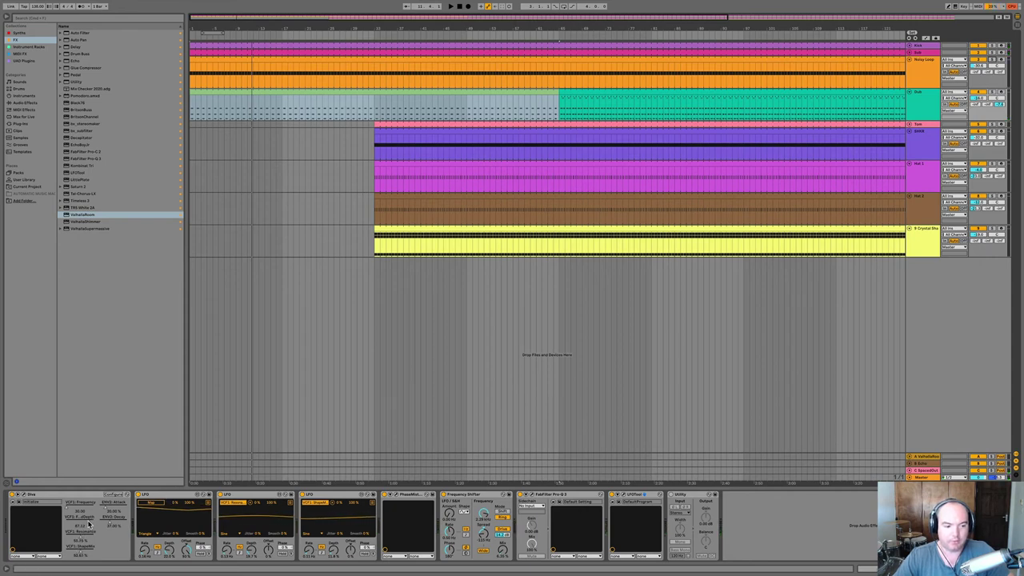
{"action": "key", "text": "space"}
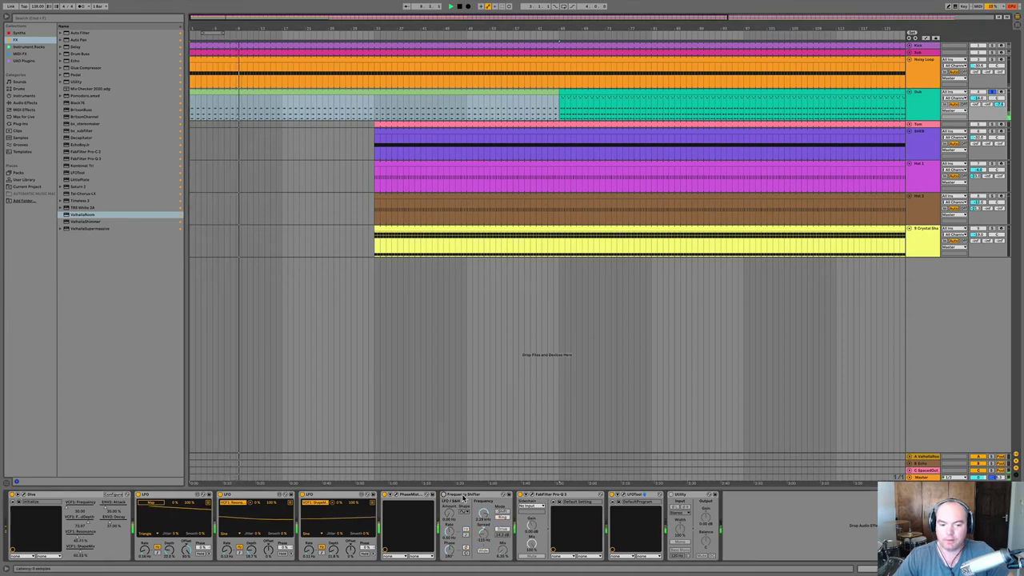
Add an Overdrive from the Drive & Color effects to the Dub track, placed directly before FabFilter Pro-Q 3.
{"action": "left_click", "coordinate": [463, 496]}
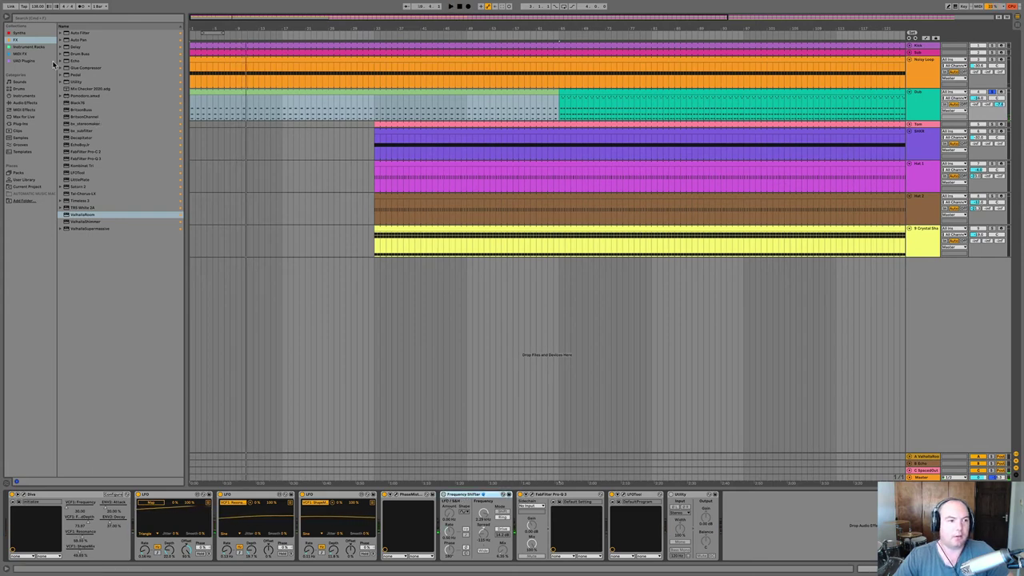
{"action": "left_click", "coordinate": [17, 103]}
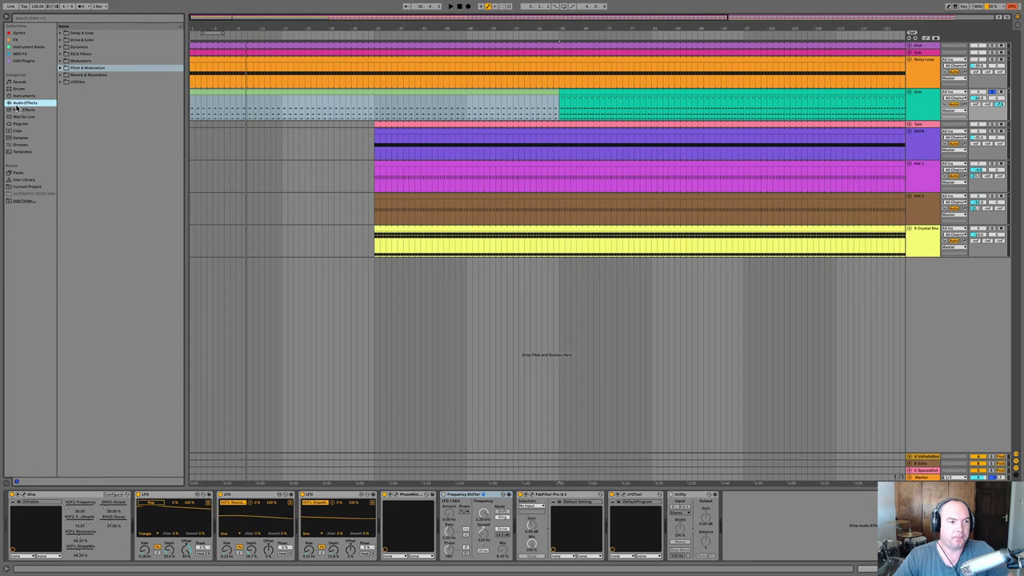
{"action": "left_click", "coordinate": [60, 40]}
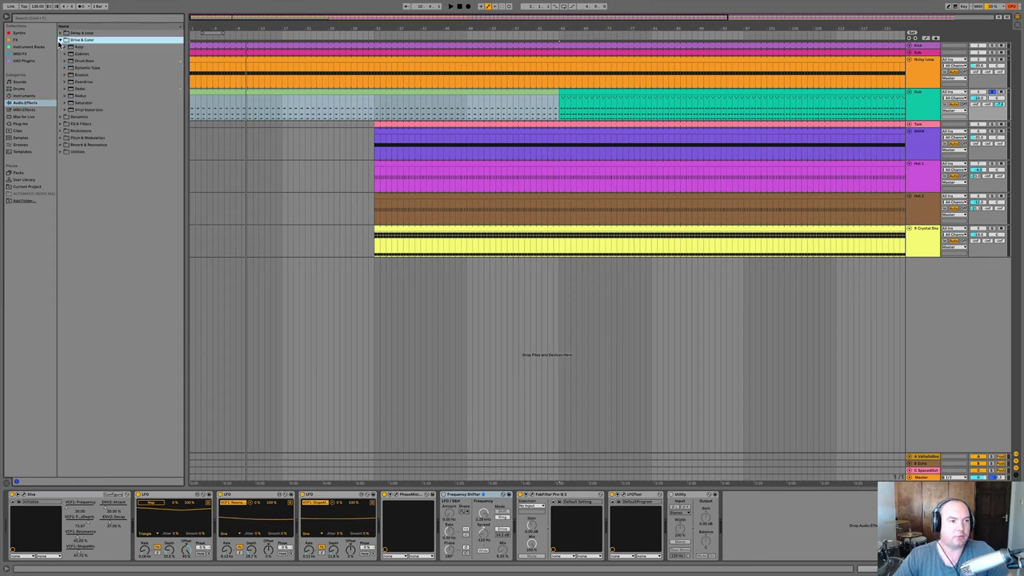
{"action": "left_click_drag", "start_coordinate": [78, 83], "coordinate": [848, 524]}
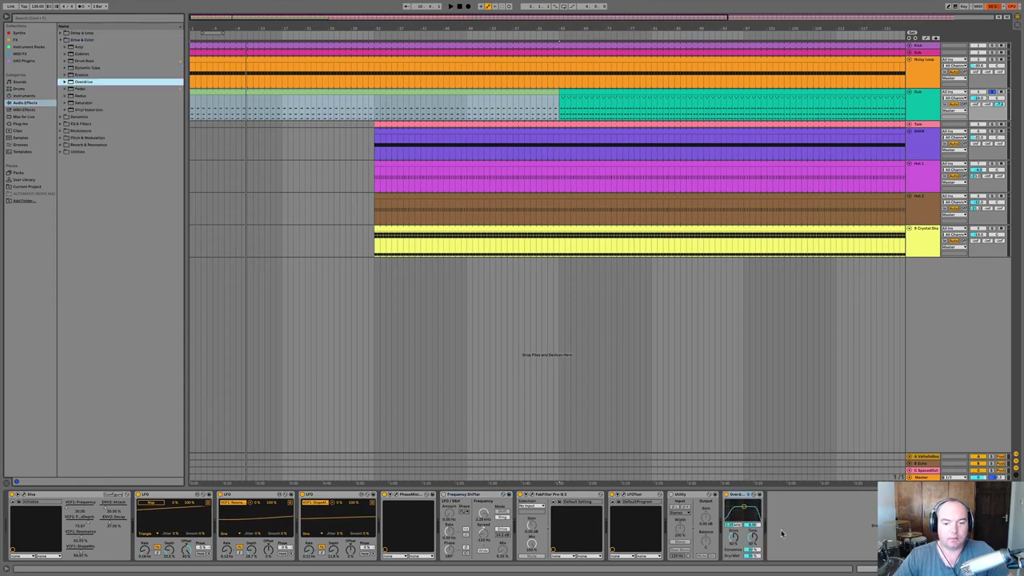
{"action": "left_click_drag", "start_coordinate": [737, 499], "coordinate": [531, 497]}
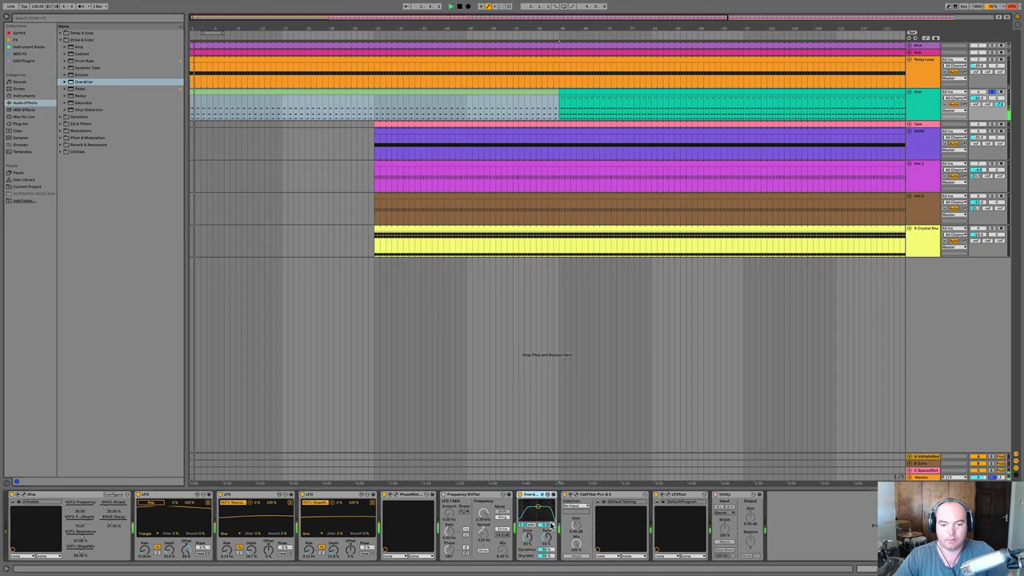
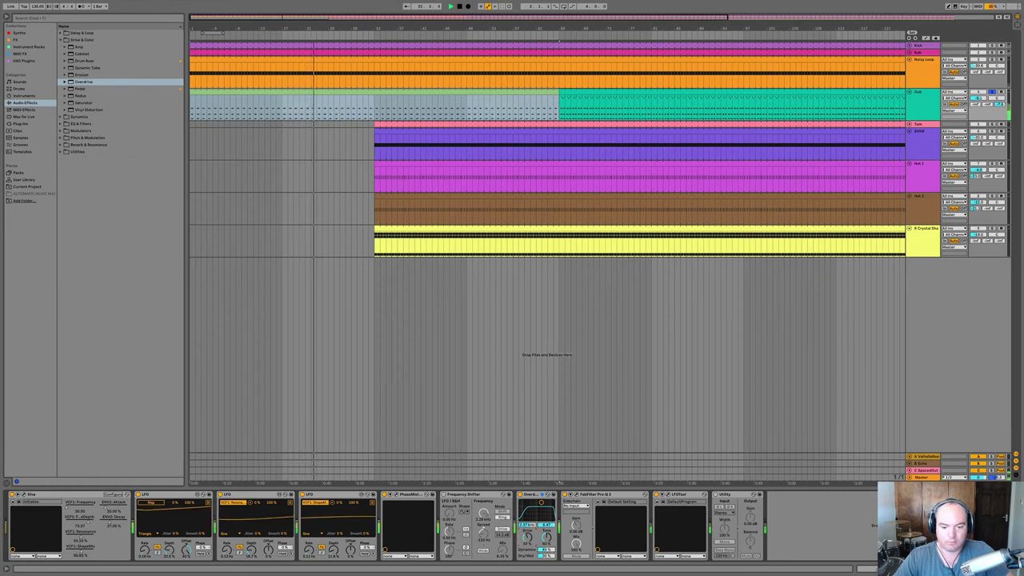
Set the low cut in the Dub track's FabFilter Pro-Q 3 to 860.96 Hz with a Q of 1.146.
{"action": "left_click", "coordinate": [578, 495]}
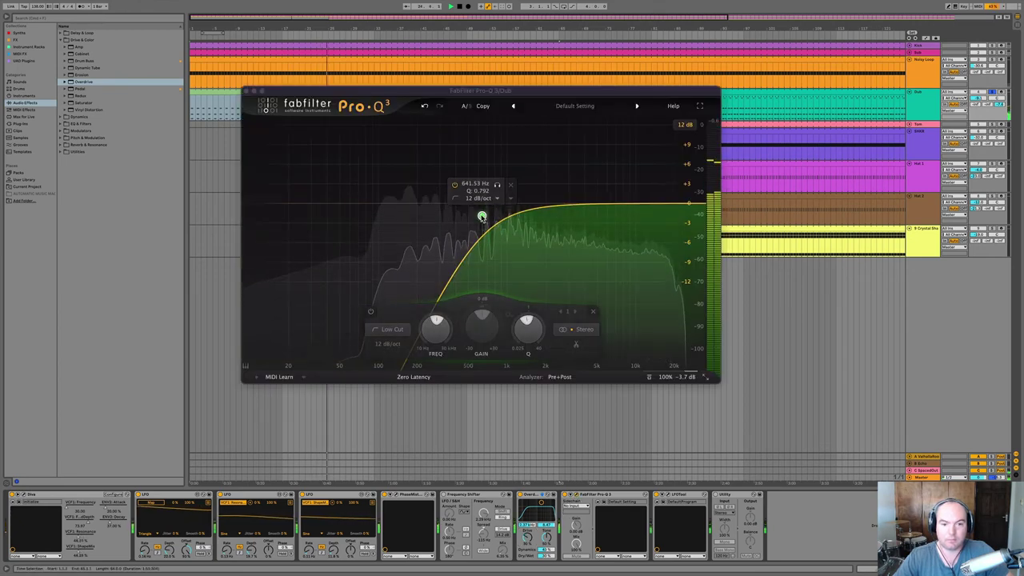
{"action": "left_click_drag", "start_coordinate": [482, 216], "coordinate": [499, 197]}
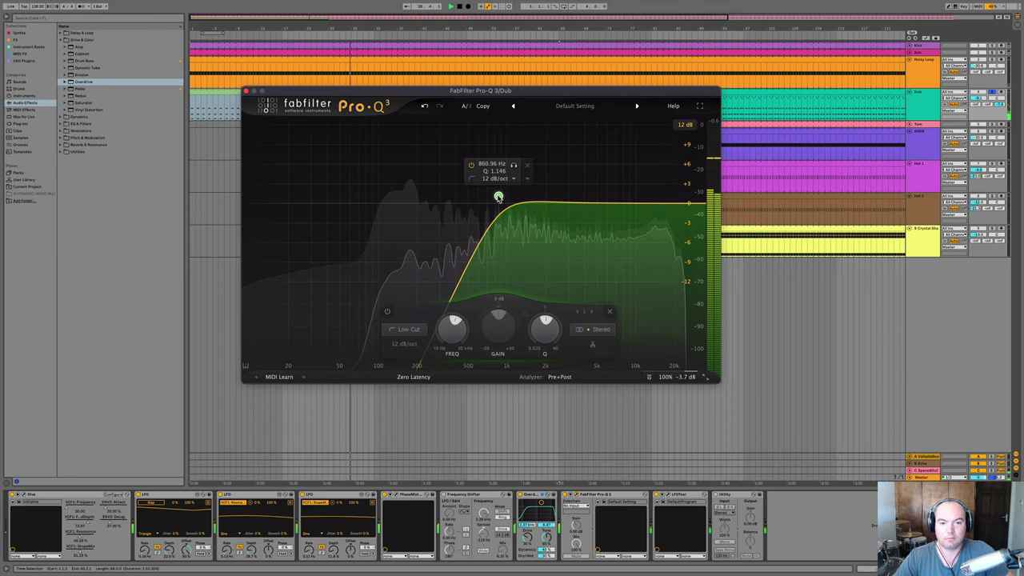
{"action": "left_click", "coordinate": [246, 91]}
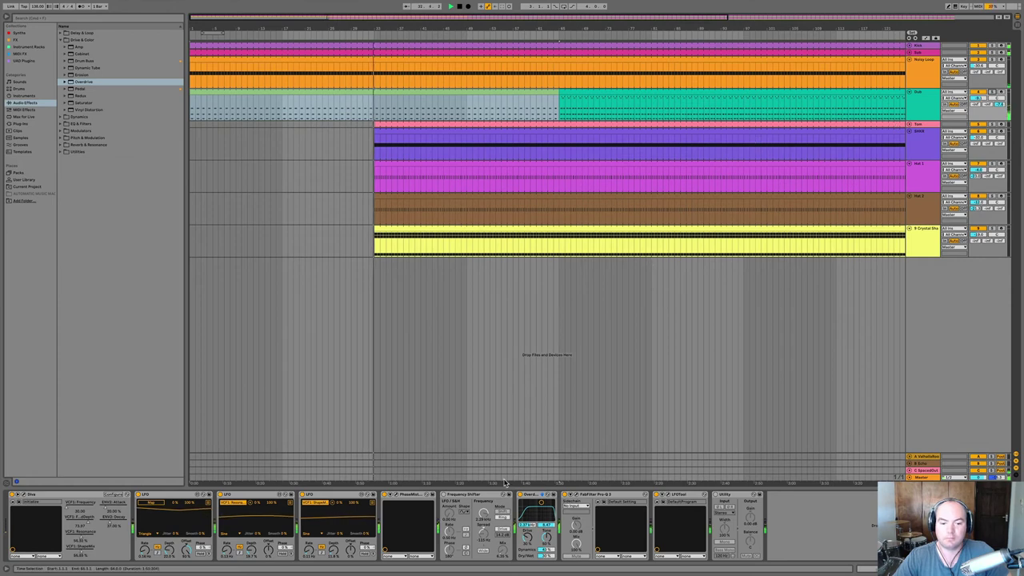
Delete the Frequency Shifter from the Dub track and stop playback.
{"action": "left_click", "coordinate": [451, 494]}
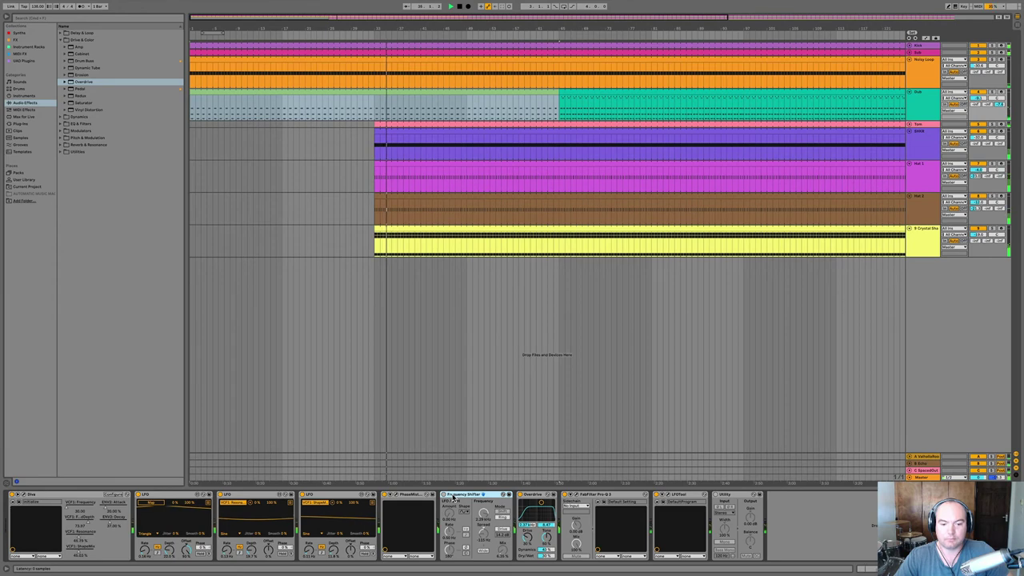
{"action": "key", "text": "Delete"}
{"action": "key", "text": "space"}
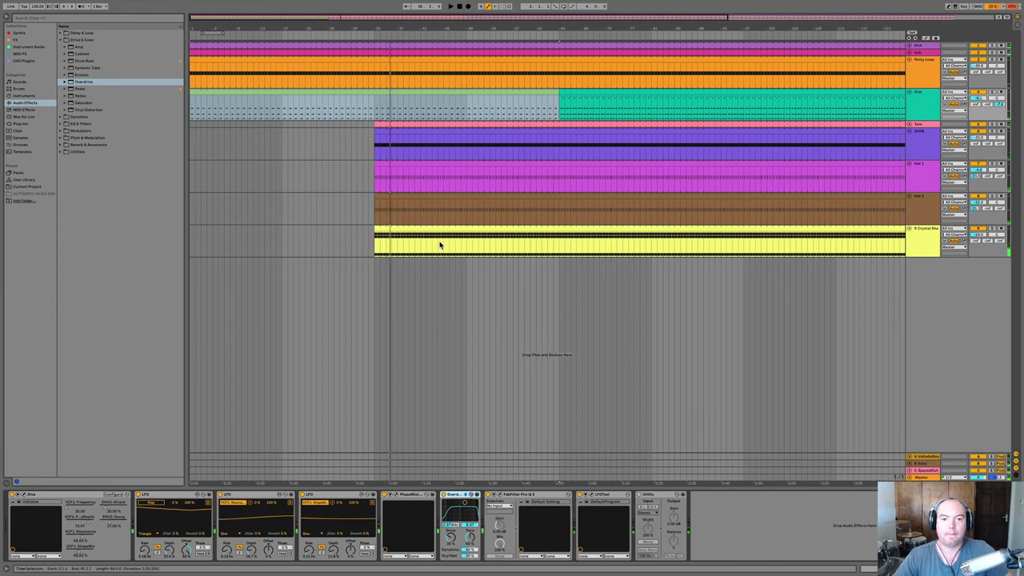
Trim the start of the Crystal Shards clip to bar 87.
{"action": "left_click", "coordinate": [438, 232]}
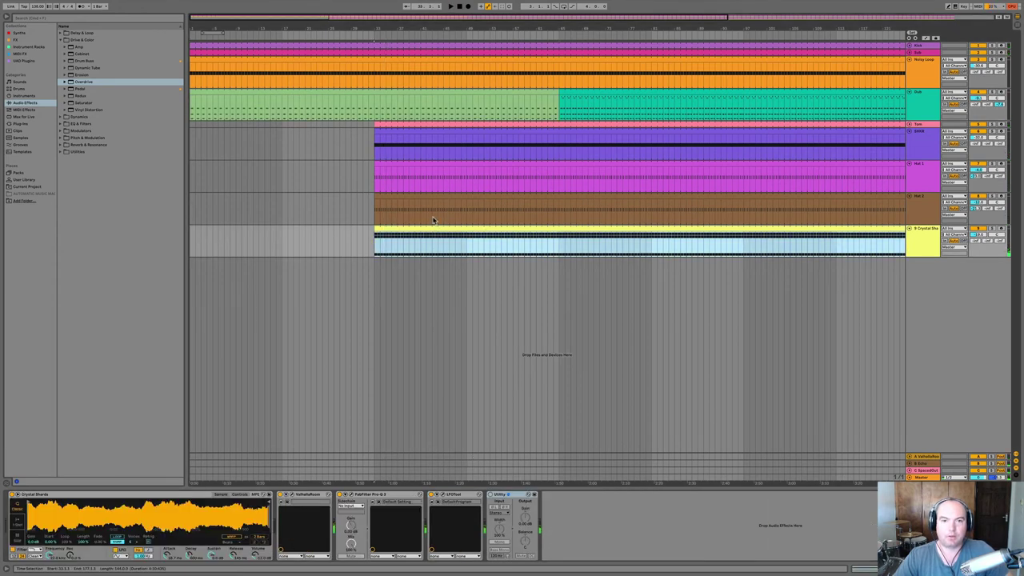
{"action": "left_click_drag", "start_coordinate": [380, 230], "coordinate": [688, 212]}
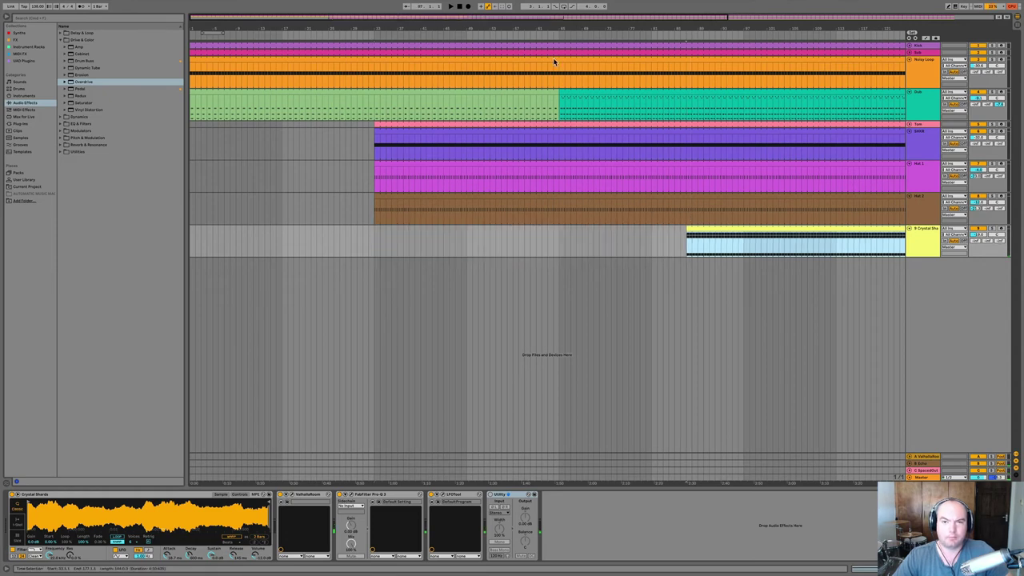
{"action": "left_click", "coordinate": [578, 97]}
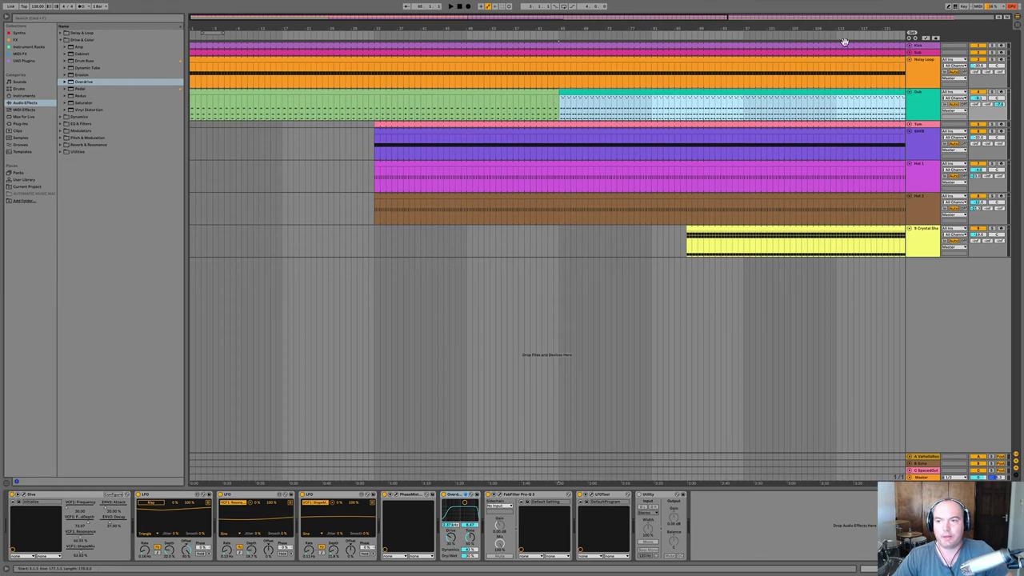
Group the Kick and Sub tracks, colour the group dark purple and name it K+S.
{"action": "left_click", "coordinate": [923, 46]}
{"action": "left_click", "coordinate": [923, 54], "text": "shift"}
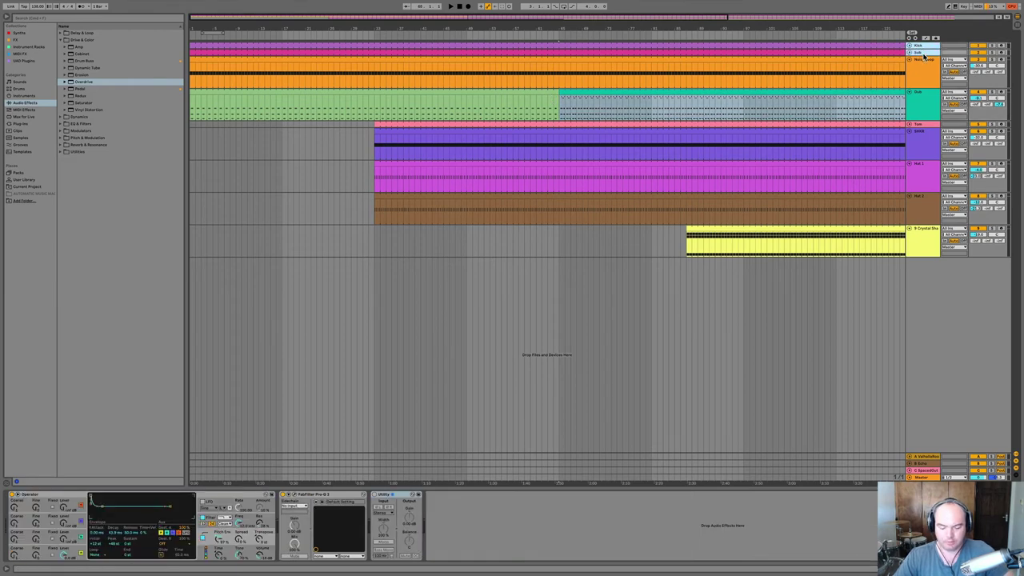
{"action": "key", "text": "super+g"}
{"action": "right_click", "coordinate": [924, 56]}
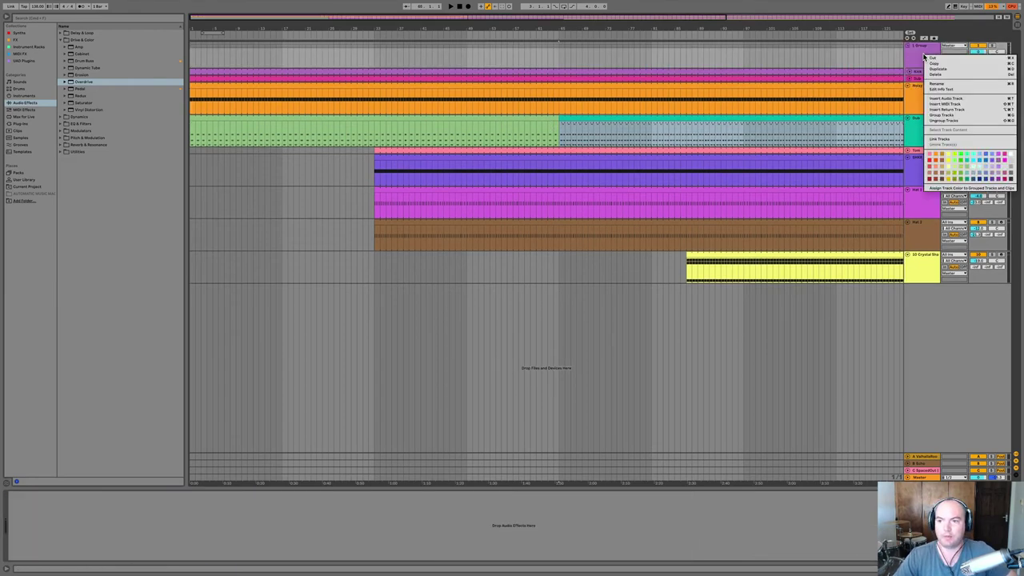
{"action": "left_click", "coordinate": [998, 180]}
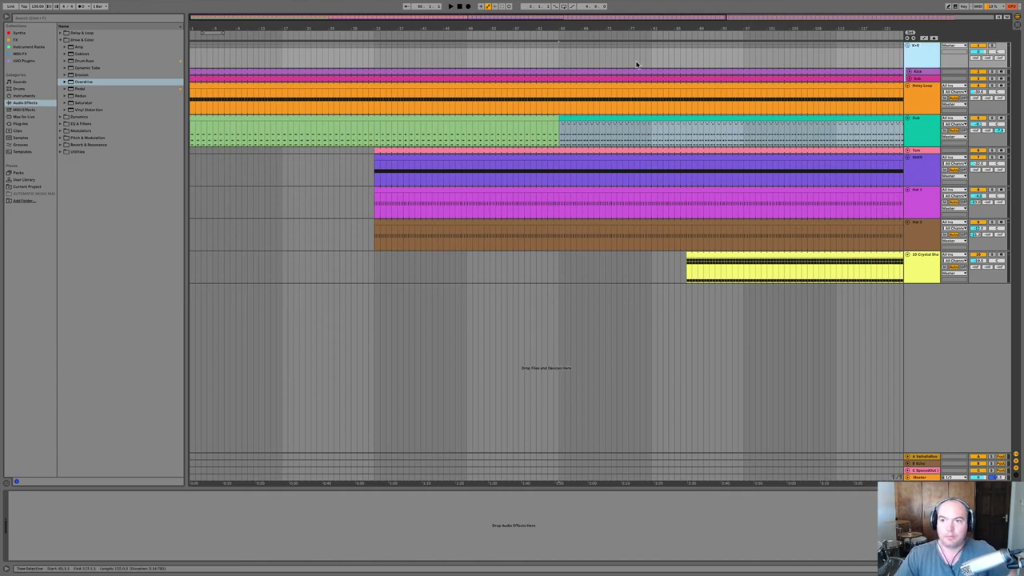
Add an Auto Filter from the FX collection to the K+S group.
{"action": "left_click", "coordinate": [17, 40]}
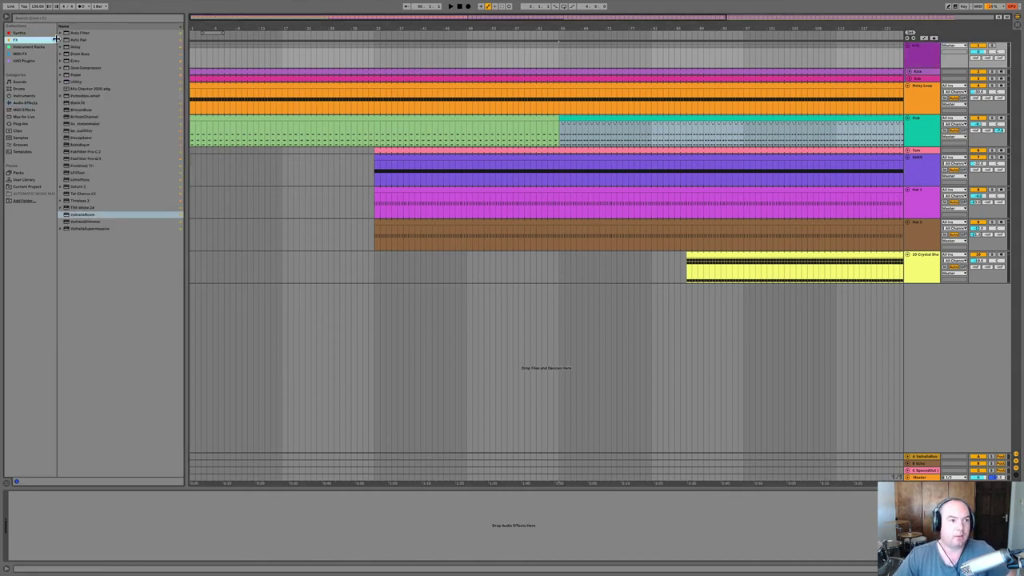
{"action": "left_click_drag", "start_coordinate": [77, 34], "coordinate": [187, 495]}
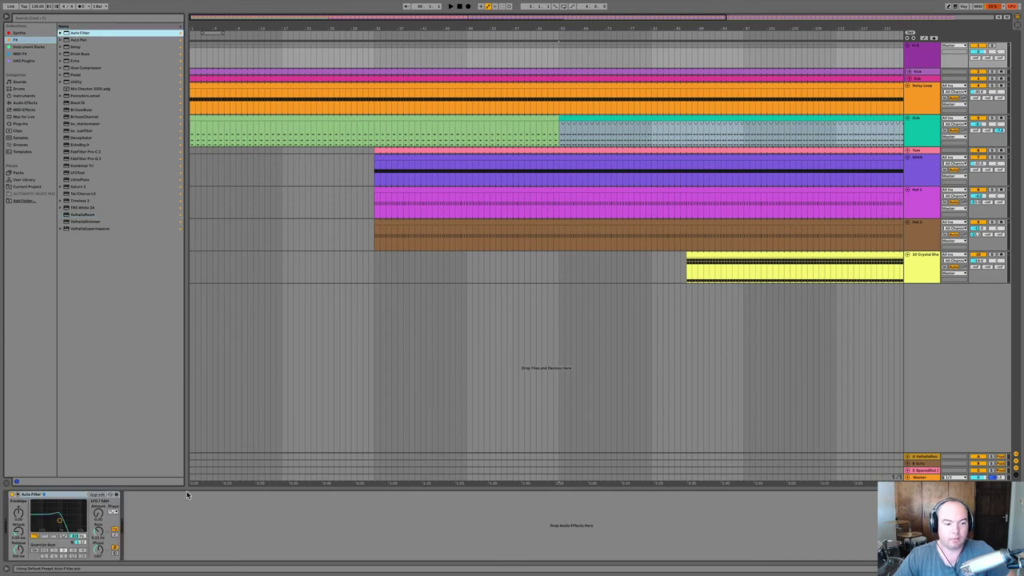
Upgrade the K+S group's Auto Filter, switch it to high-pass, lower its cutoff frequency and audition the group solo.
{"action": "left_click", "coordinate": [95, 495]}
{"action": "left_click", "coordinate": [43, 544]}
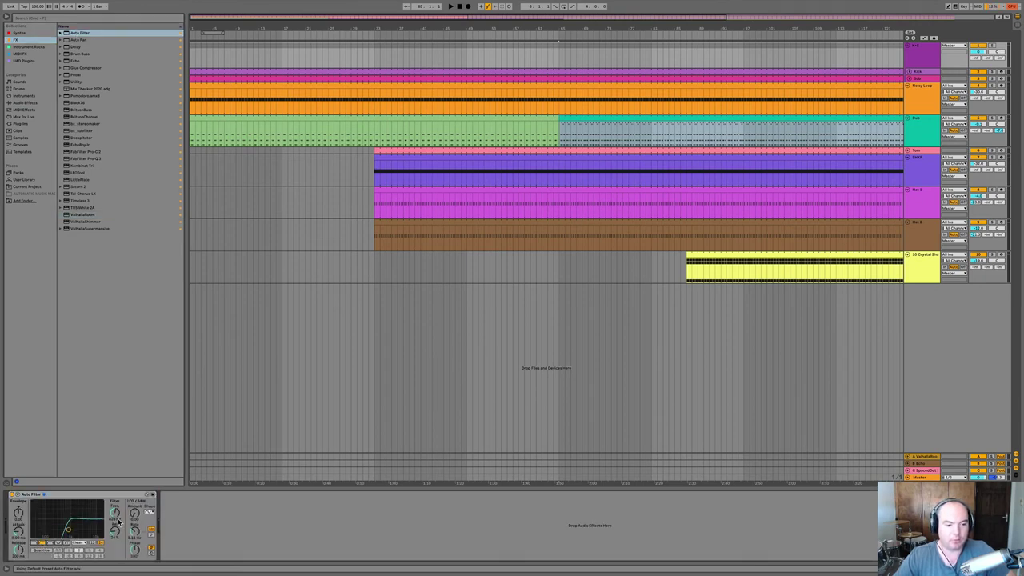
{"action": "left_click_drag", "start_coordinate": [69, 529], "coordinate": [55, 529]}
{"action": "key", "text": "space"}
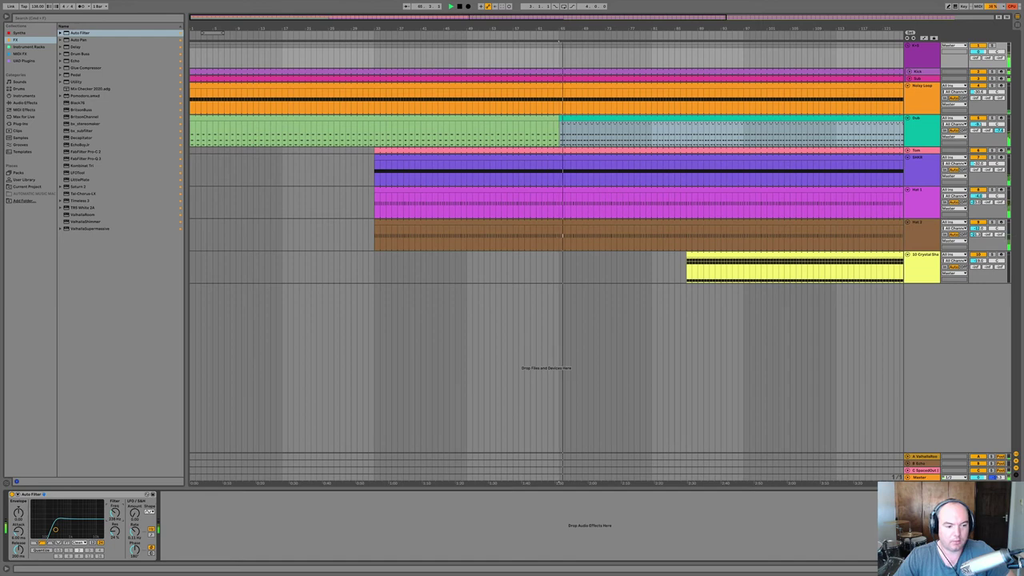
{"action": "key", "text": "space"}
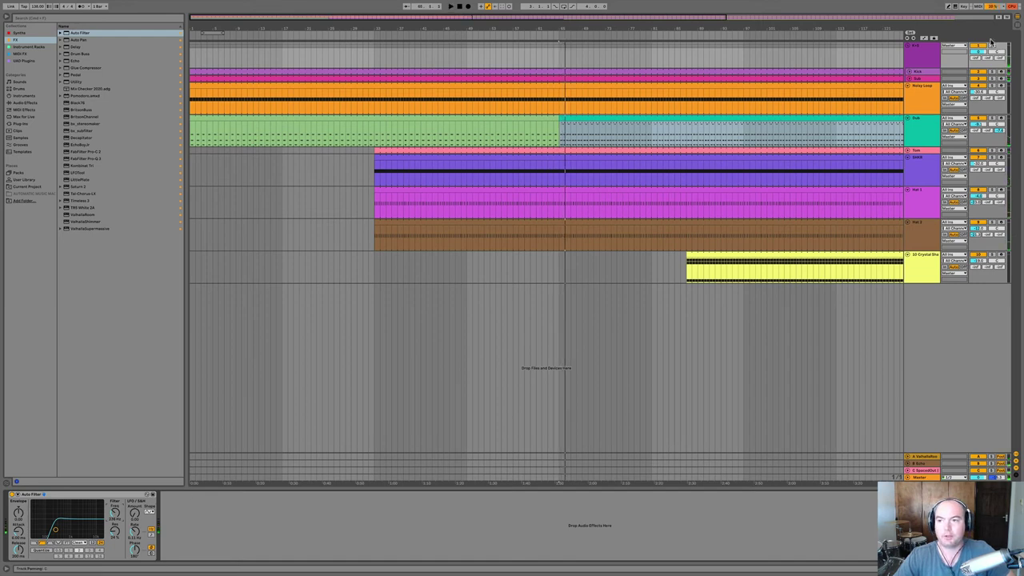
{"action": "key", "text": "space"}
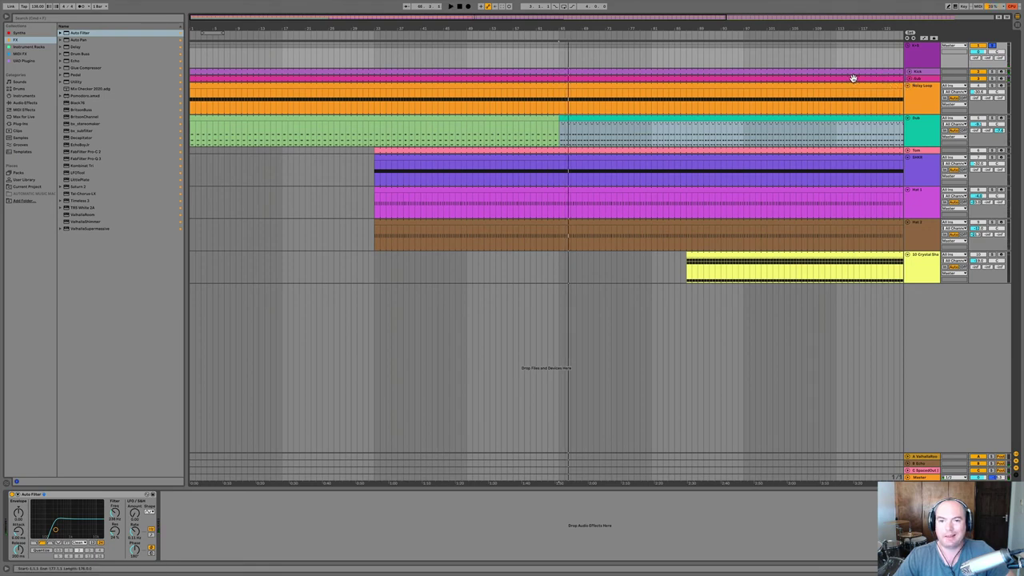
{"action": "key", "text": "space"}
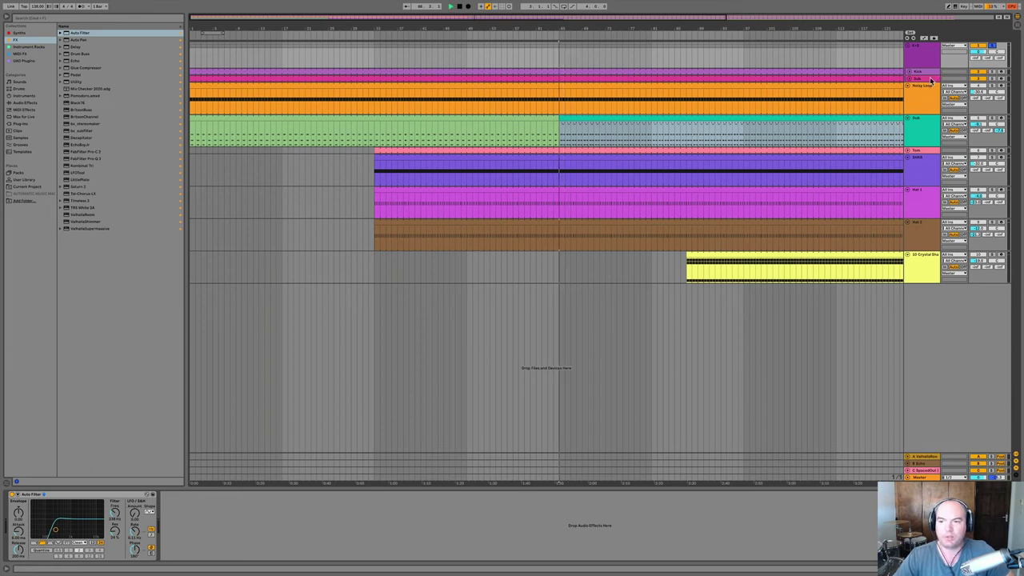
Select bars 63 to 65 across the K+S group and colour that section of the Kick and Sub clips white.
{"action": "left_click", "coordinate": [547, 62]}
{"action": "left_click", "coordinate": [556, 75]}
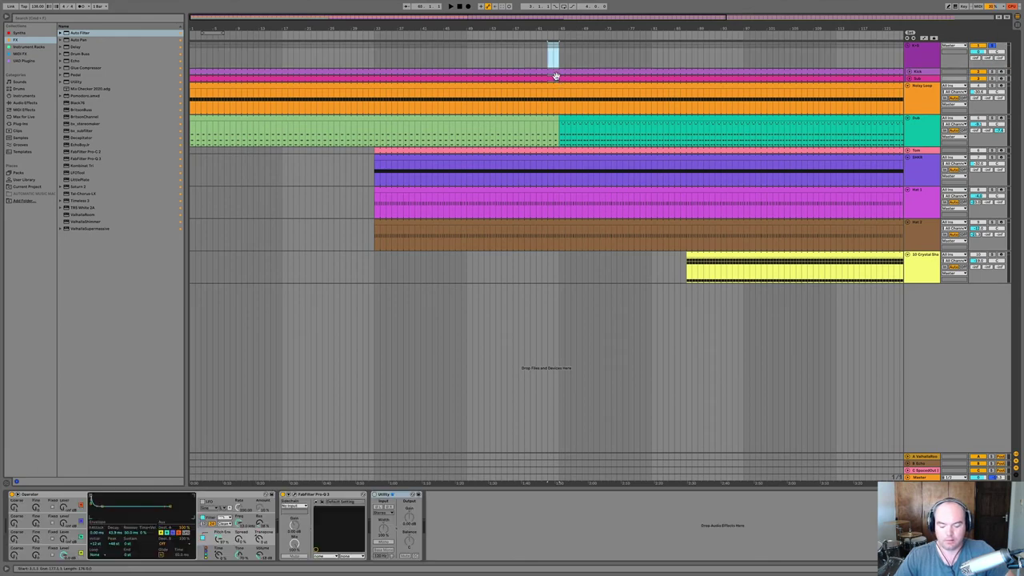
{"action": "right_click", "coordinate": [556, 77]}
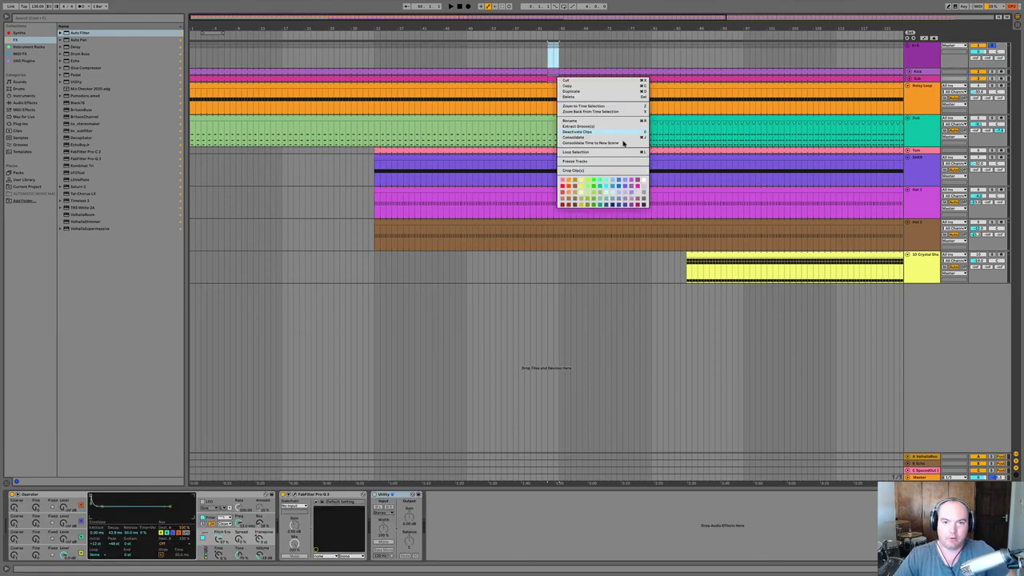
{"action": "left_click", "coordinate": [642, 180]}
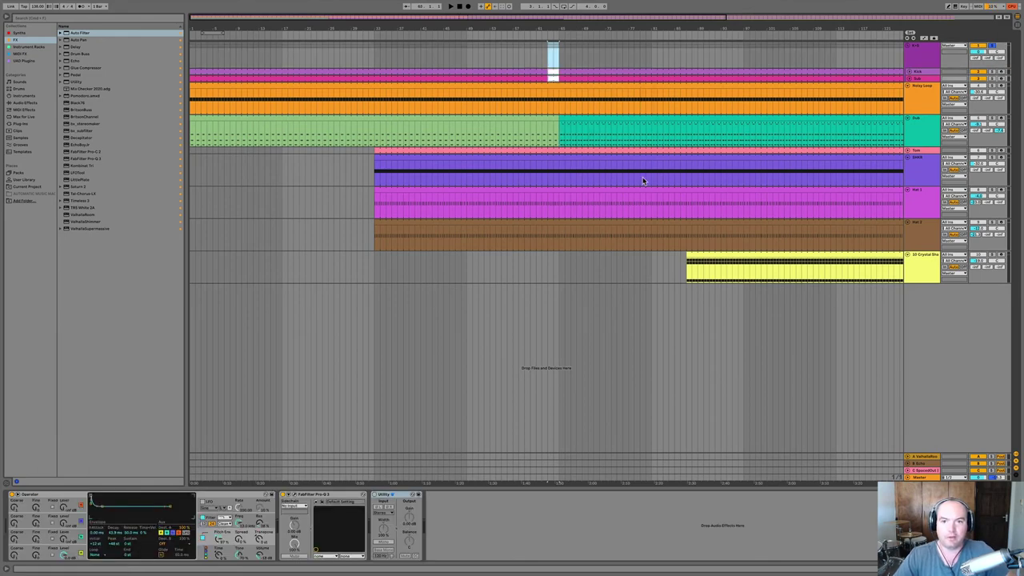
{"action": "left_click", "coordinate": [11, 495]}
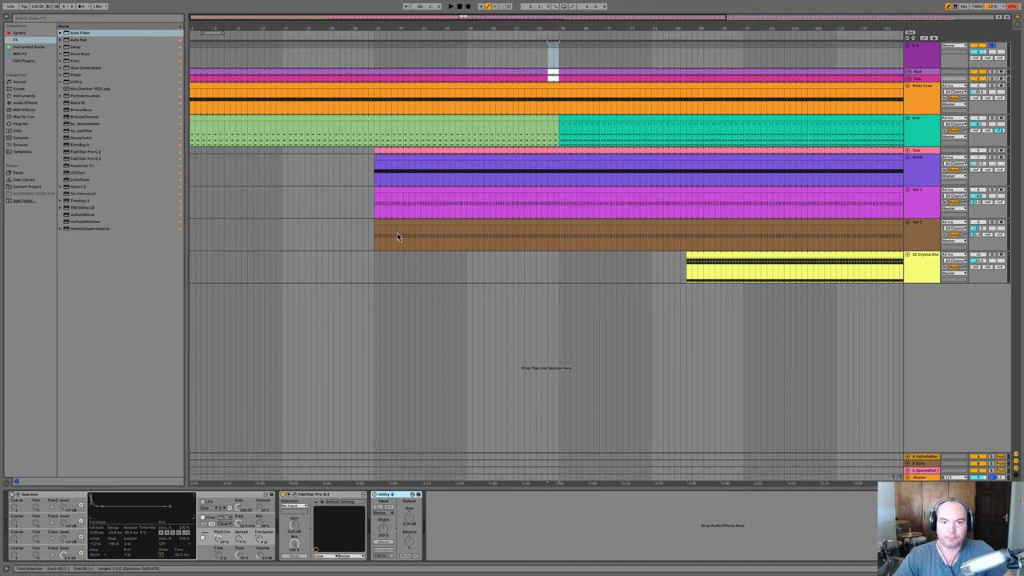
{"action": "right_click", "coordinate": [550, 61]}
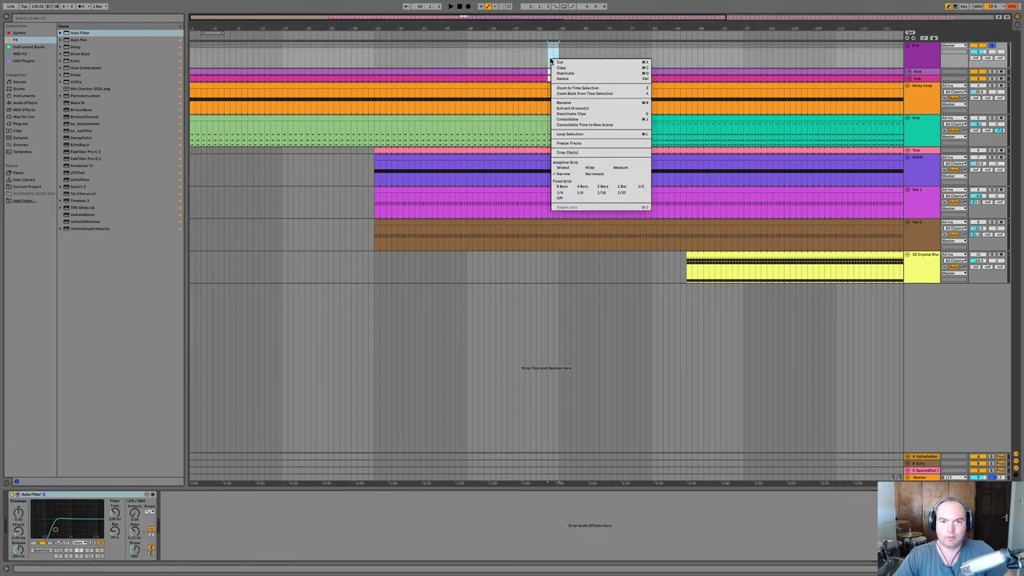
{"action": "left_click", "coordinate": [477, 71]}
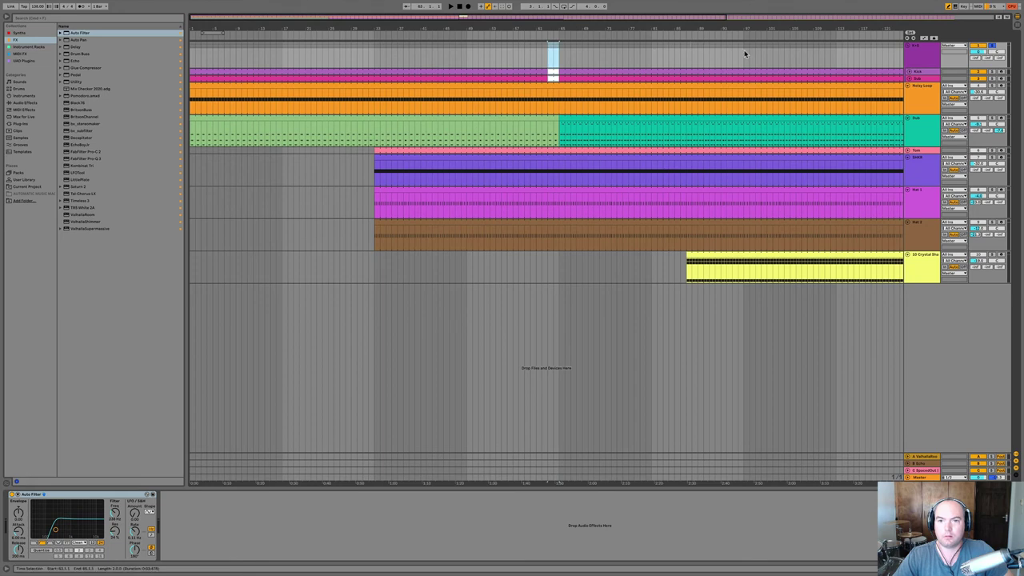
{"action": "right_click", "coordinate": [930, 55]}
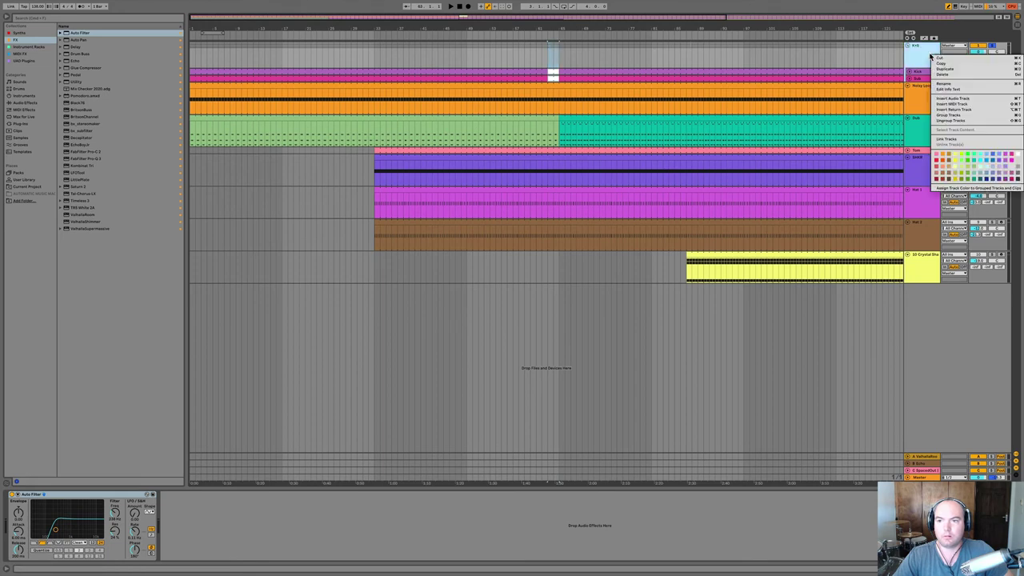
{"action": "key", "text": "Escape"}
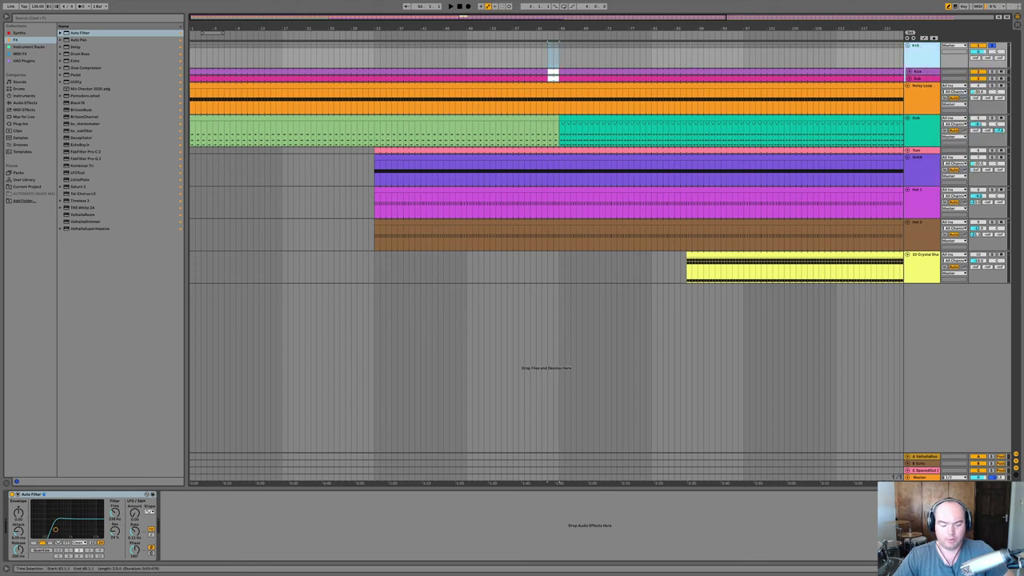
Automate the K+S Auto Filter's Device On state so the filter is active only from bar 63 to bar 65.
{"action": "key", "text": "a"}
{"action": "left_click_drag", "start_coordinate": [555, 55], "coordinate": [552, 52]}
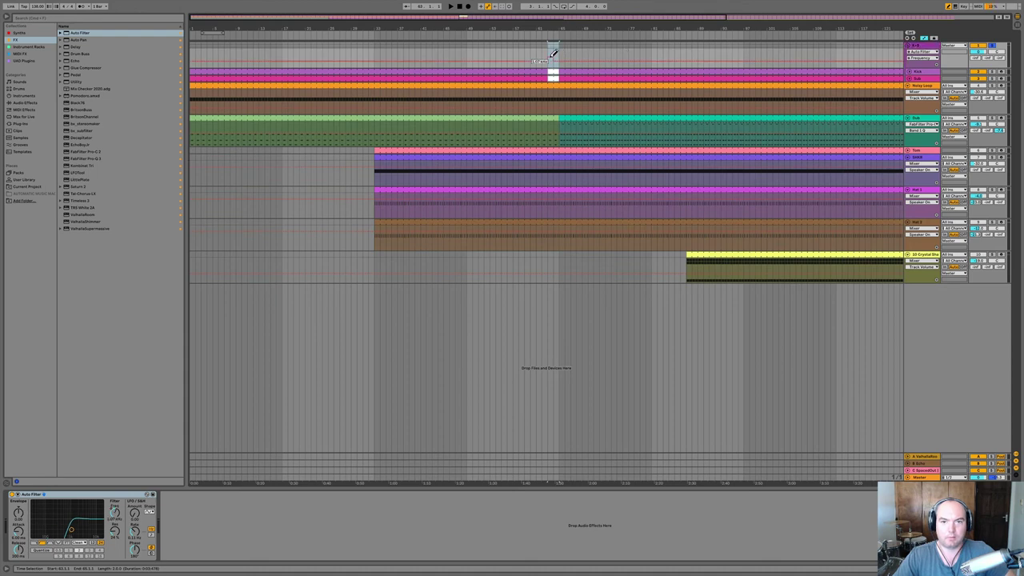
{"action": "key", "text": "ctrl+z"}
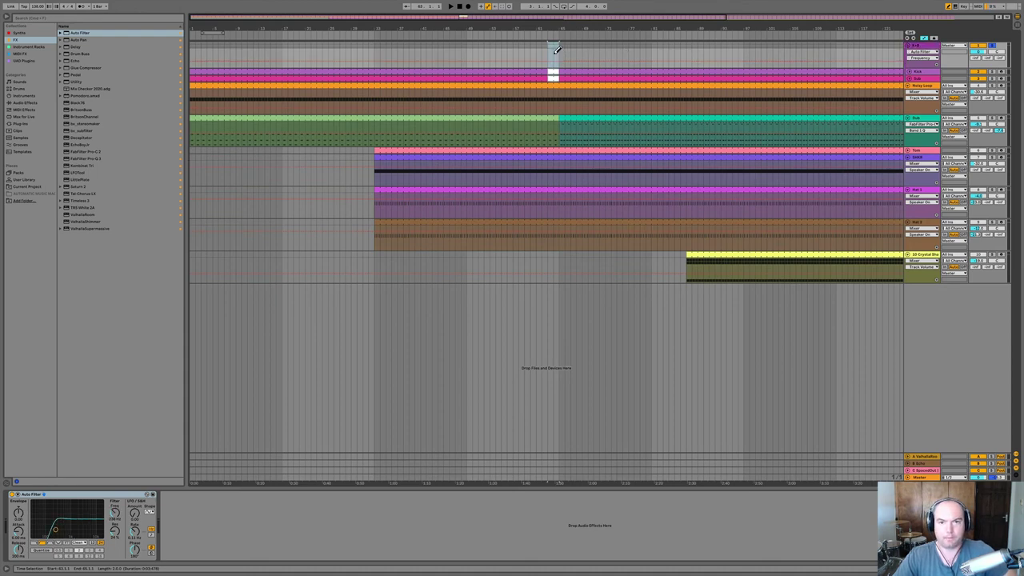
{"action": "left_click", "coordinate": [12, 494]}
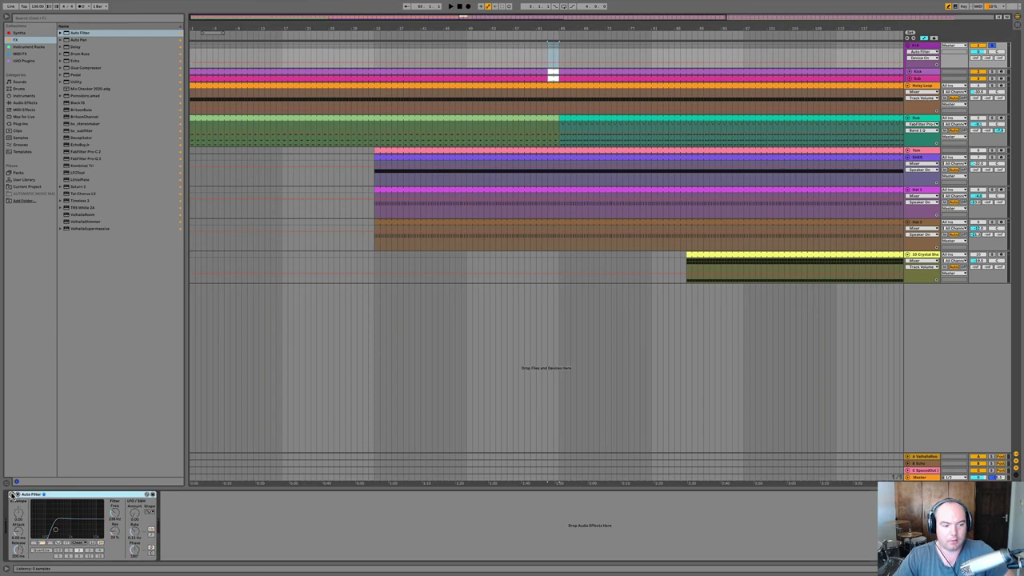
{"action": "left_click", "coordinate": [551, 47]}
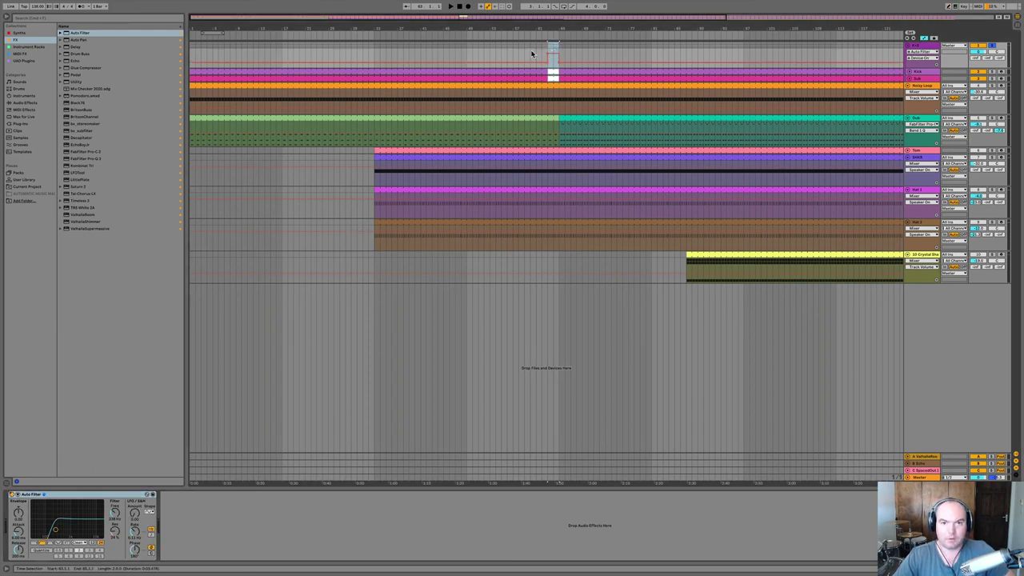
Audition the filtered section from bar 61 and switch the Sub track's Operator back on.
{"action": "left_click", "coordinate": [536, 54]}
{"action": "key", "text": "space"}
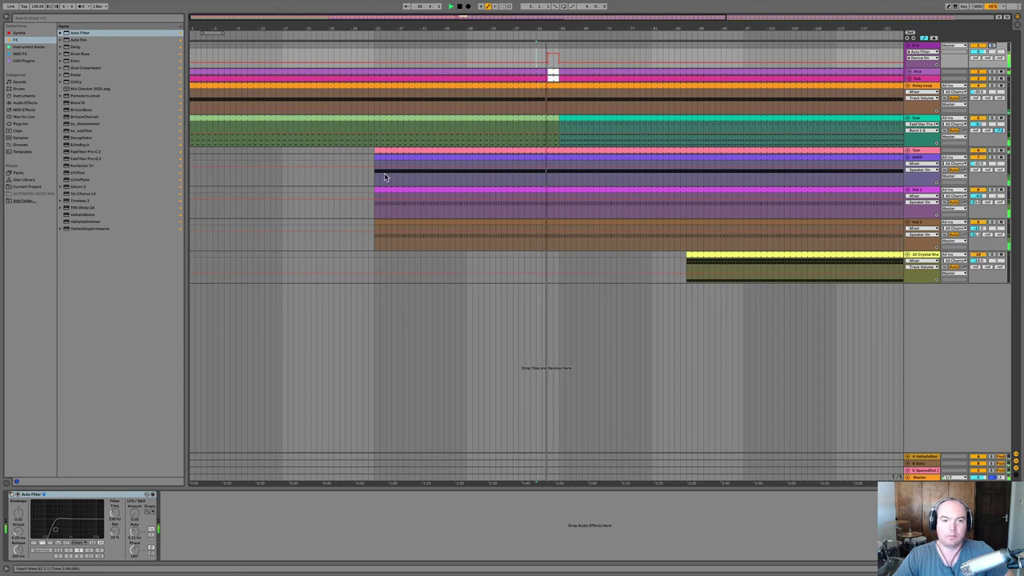
{"action": "left_click", "coordinate": [926, 78]}
{"action": "key", "text": "space"}
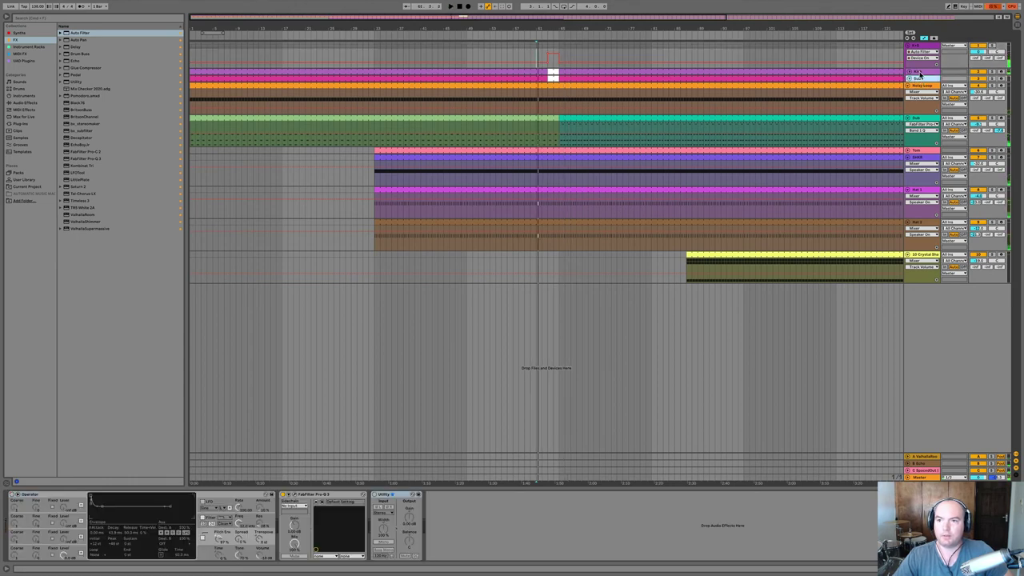
{"action": "left_click", "coordinate": [920, 73]}
{"action": "left_click", "coordinate": [913, 84]}
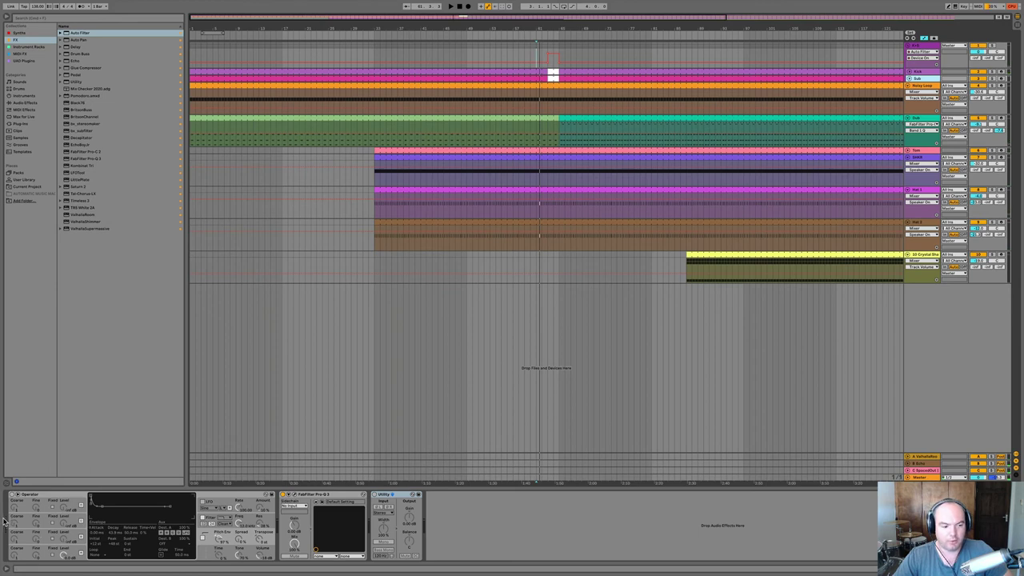
{"action": "key", "text": "space"}
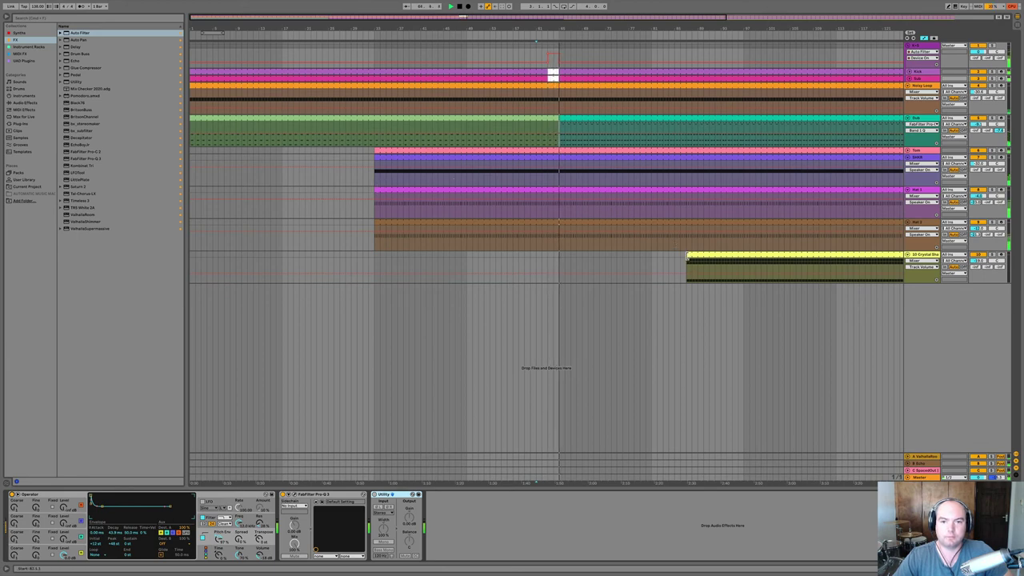
Automate the Tom track's Utility gain to rise from about -13 dB at bar 33 to 0 dB at bar 65, and audition it.
{"action": "left_click", "coordinate": [376, 152]}
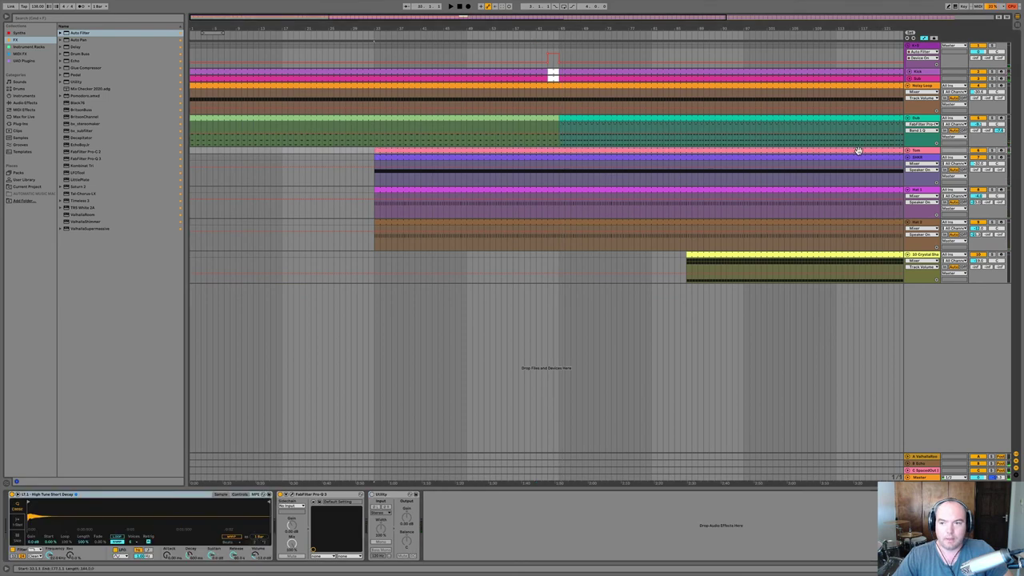
{"action": "left_click", "coordinate": [907, 151]}
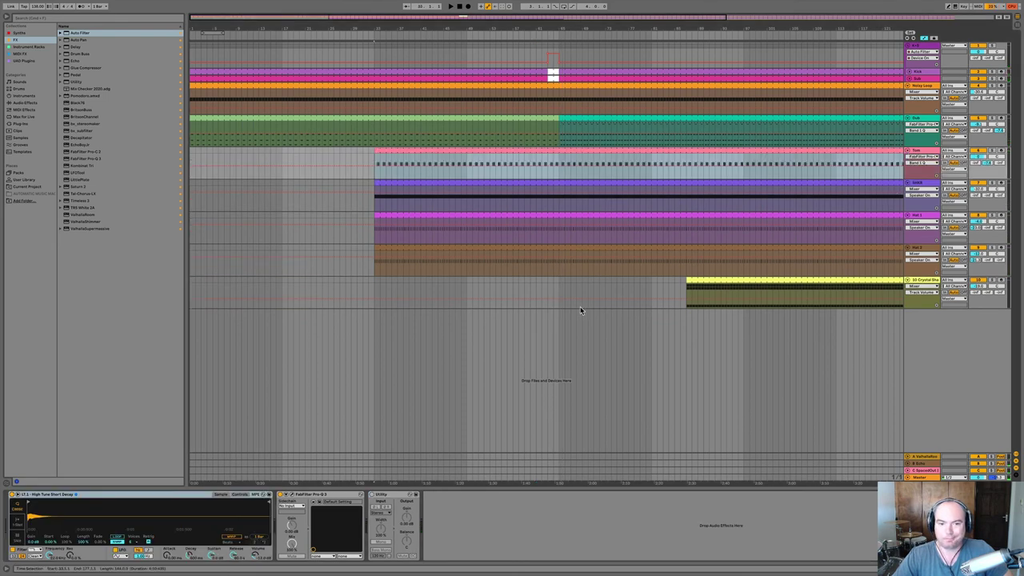
{"action": "right_click", "coordinate": [407, 516]}
{"action": "left_click", "coordinate": [417, 523]}
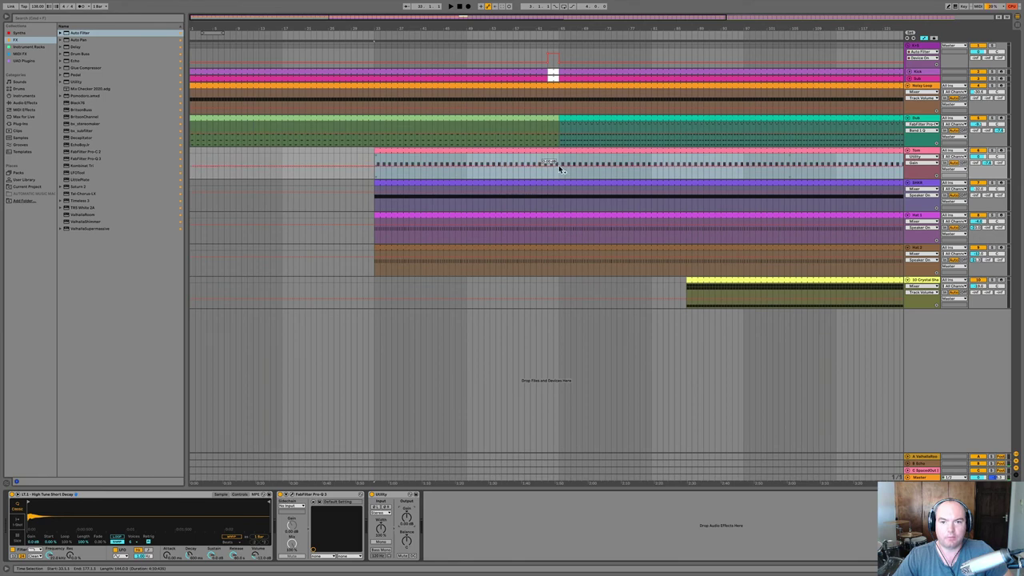
{"action": "left_click", "coordinate": [560, 168]}
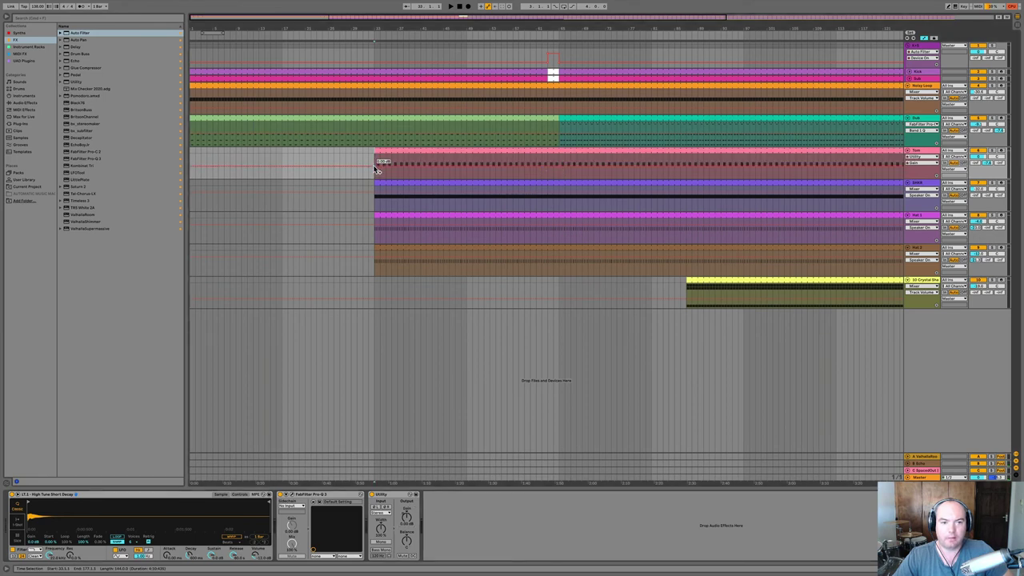
{"action": "left_click_drag", "start_coordinate": [376, 170], "coordinate": [375, 174]}
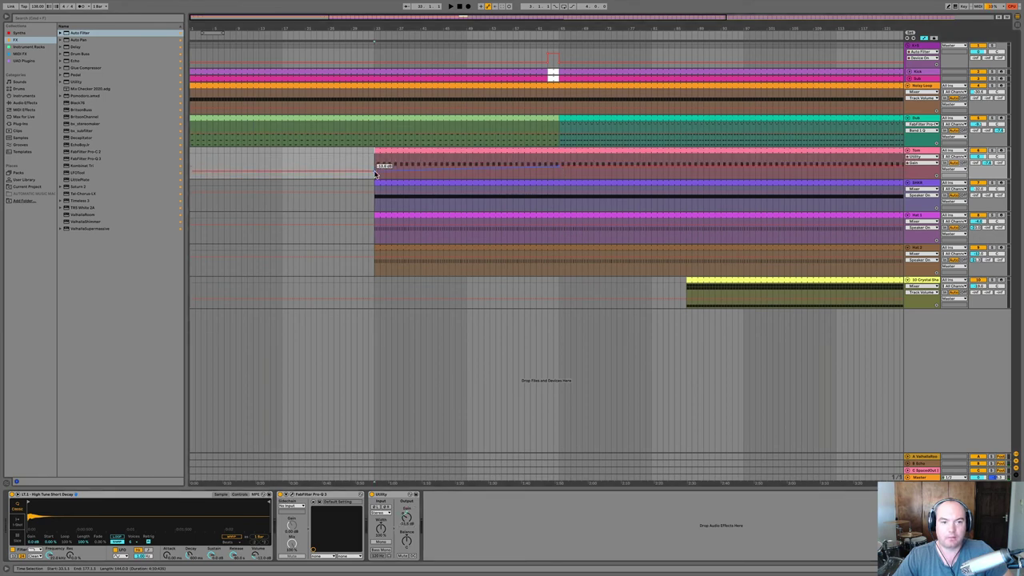
{"action": "key", "text": "space"}
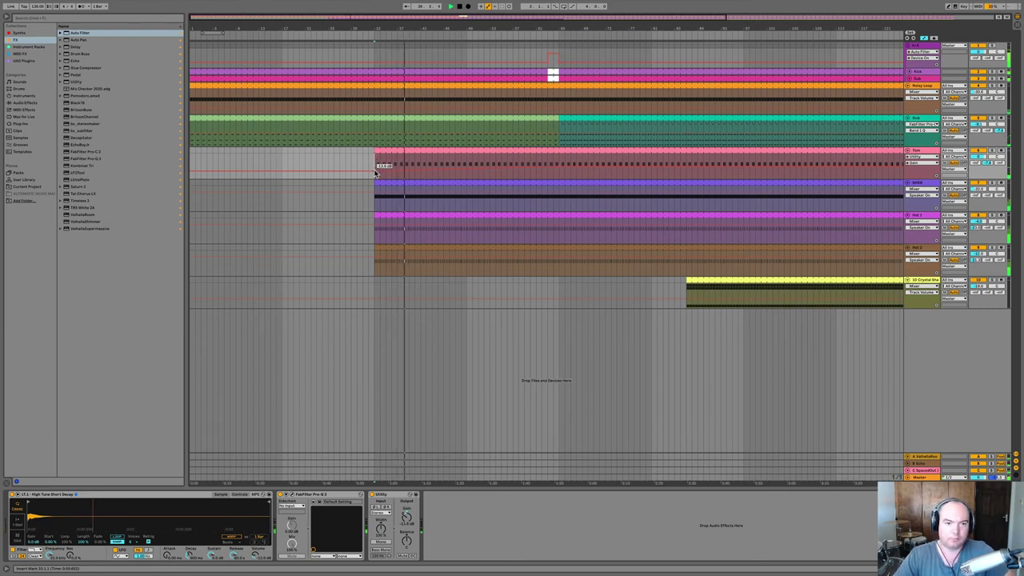
{"action": "left_click", "coordinate": [532, 168]}
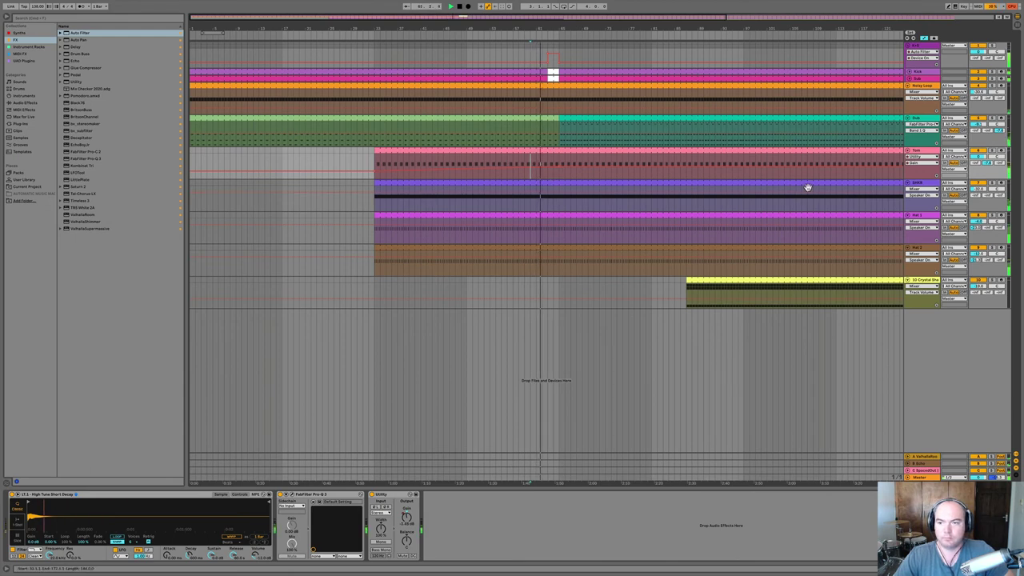
Extend the start of the SHKR clip back to bar 1 and play the arrangement from near the beginning.
{"action": "left_click_drag", "start_coordinate": [379, 185], "coordinate": [171, 202]}
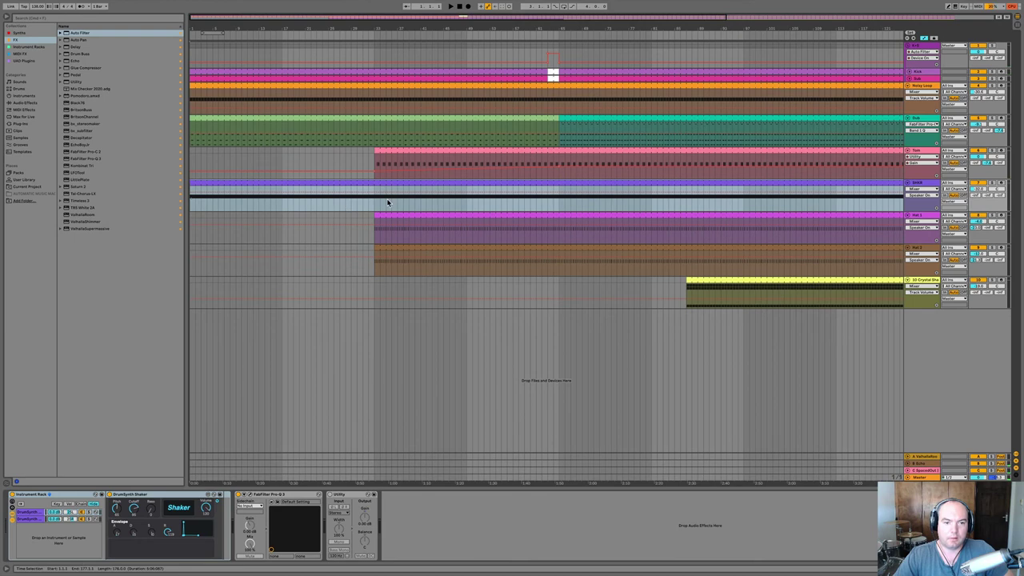
{"action": "left_click", "coordinate": [232, 182]}
{"action": "key", "text": "space"}
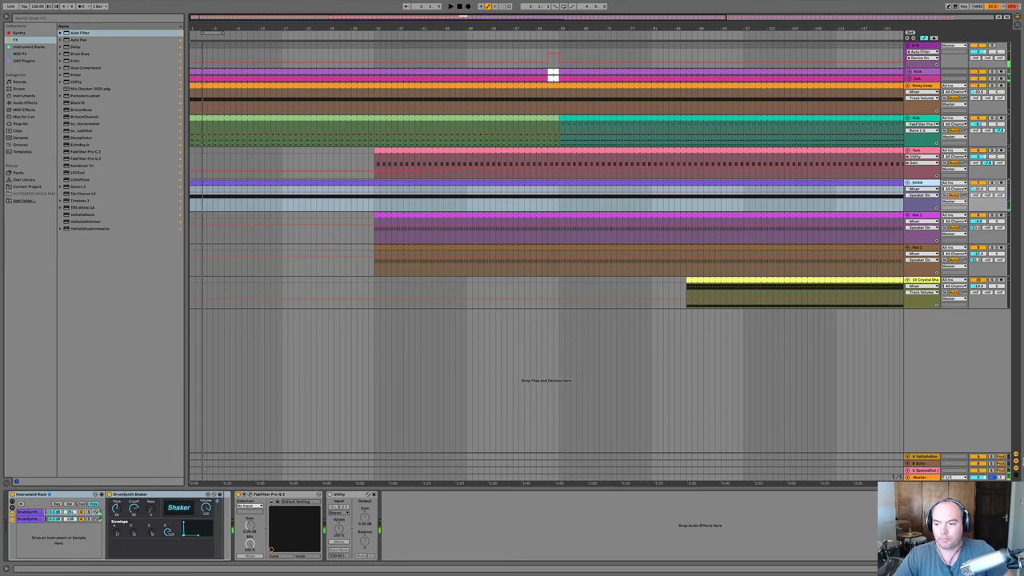
Show the track delays, check the SHKR track's delay against playback, and hide the delays again.
{"action": "left_click", "coordinate": [1017, 475]}
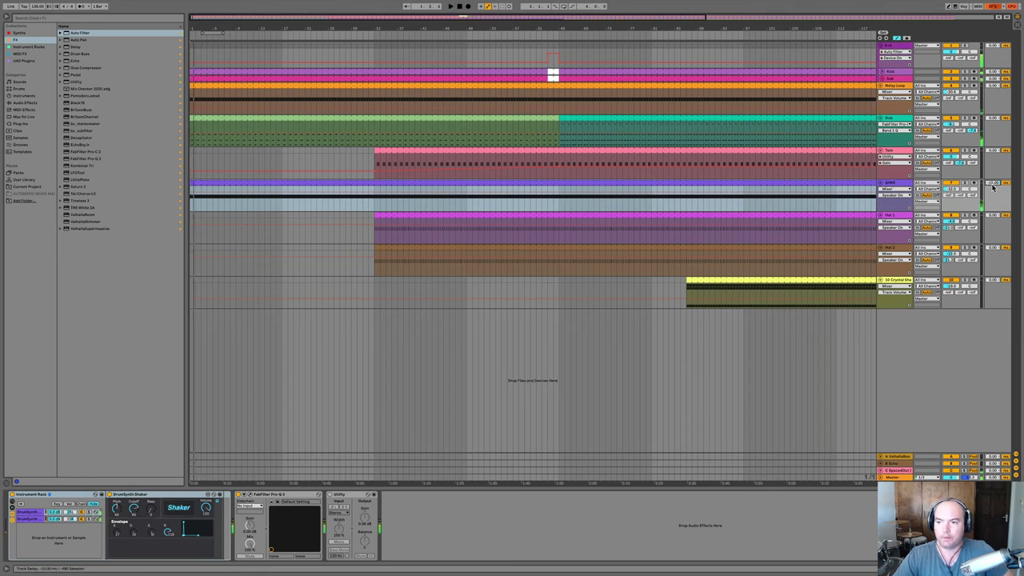
{"action": "key", "text": "space"}
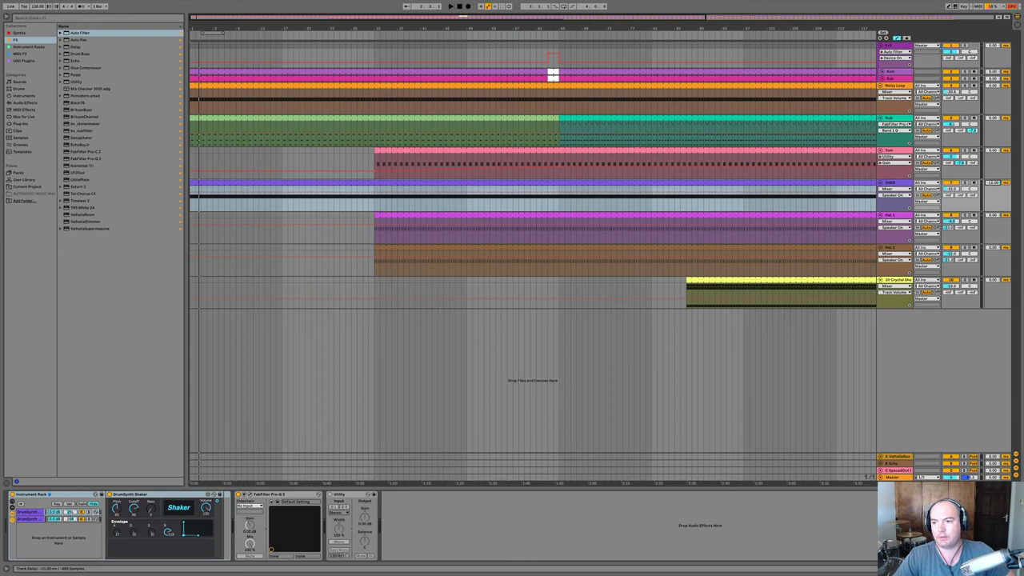
{"action": "key", "text": "space"}
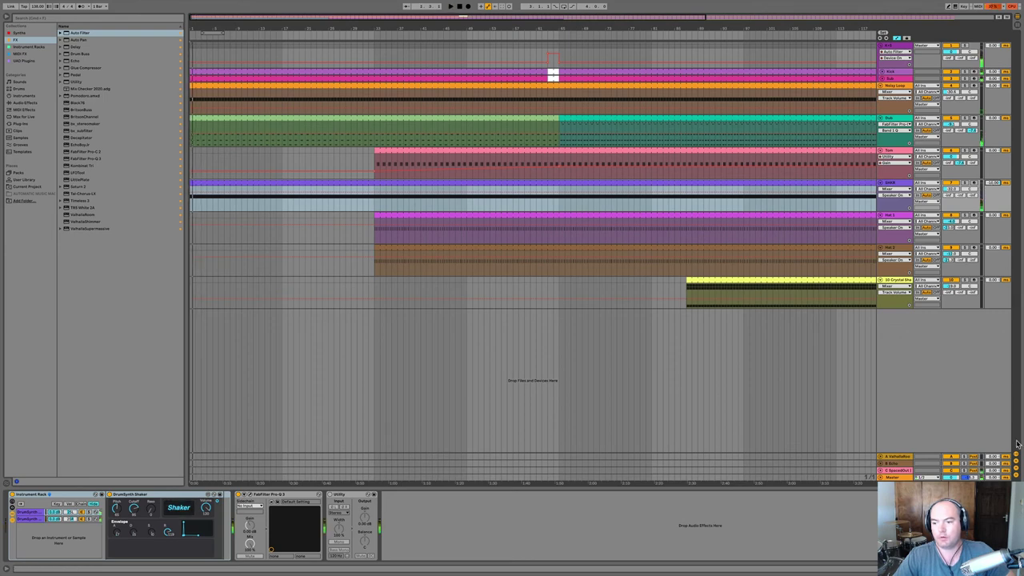
{"action": "left_click", "coordinate": [1017, 475]}
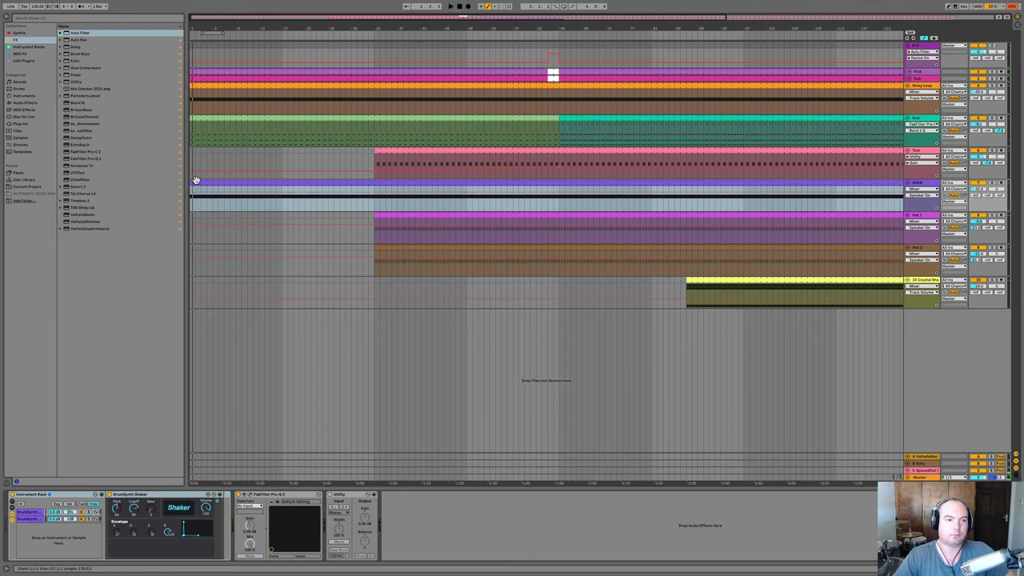
{"action": "key", "text": "space"}
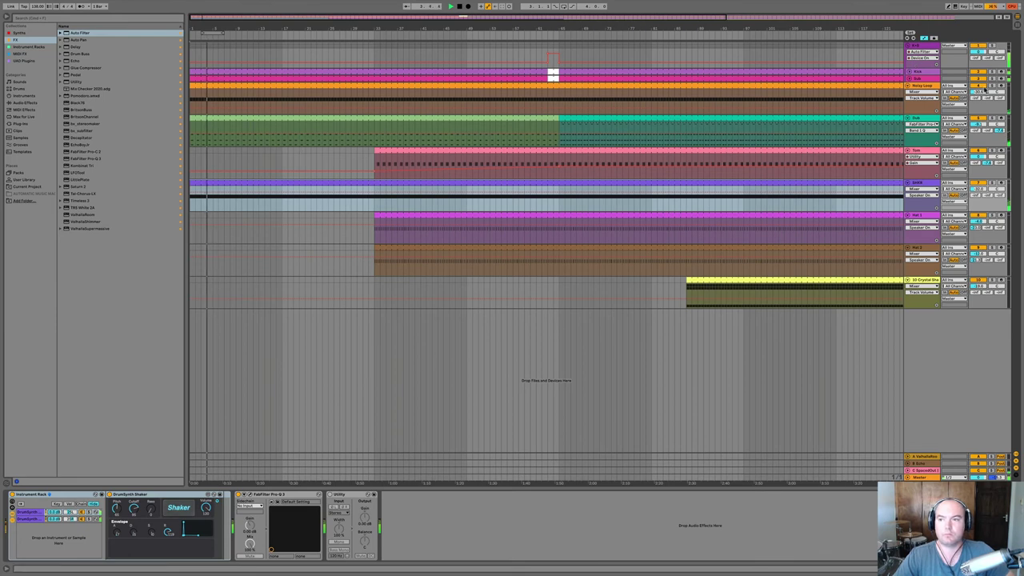
Lower the Noisy Loop track's volume slightly and solo the track.
{"action": "left_click_drag", "start_coordinate": [975, 93], "coordinate": [974, 95]}
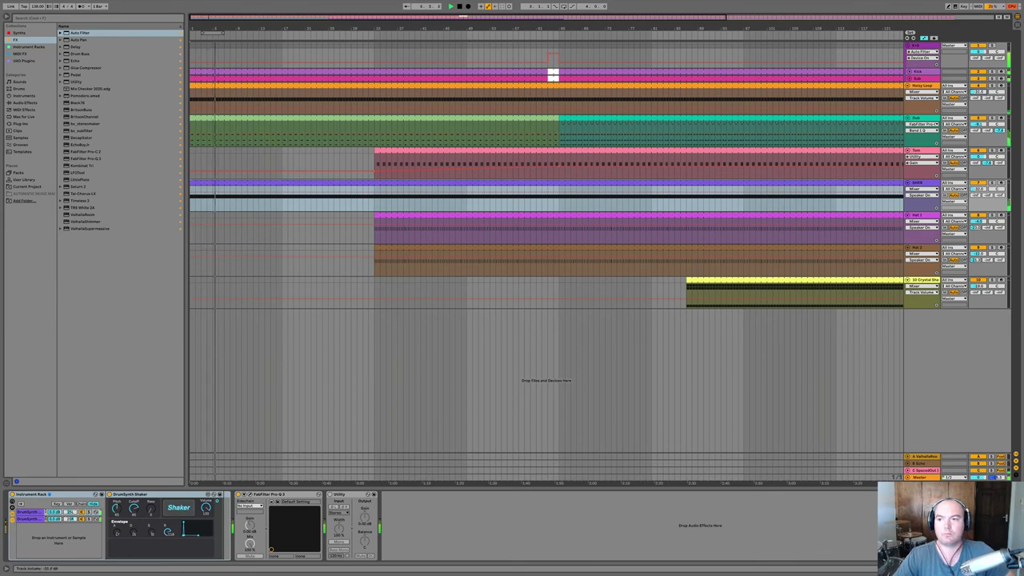
{"action": "key", "text": "space"}
{"action": "left_click", "coordinate": [991, 86]}
Open the Noisy Loop clip's notes, unfold them, and add a B1 note beneath each of the two C#2 notes, each half the loop long.
{"action": "left_click", "coordinate": [891, 86]}
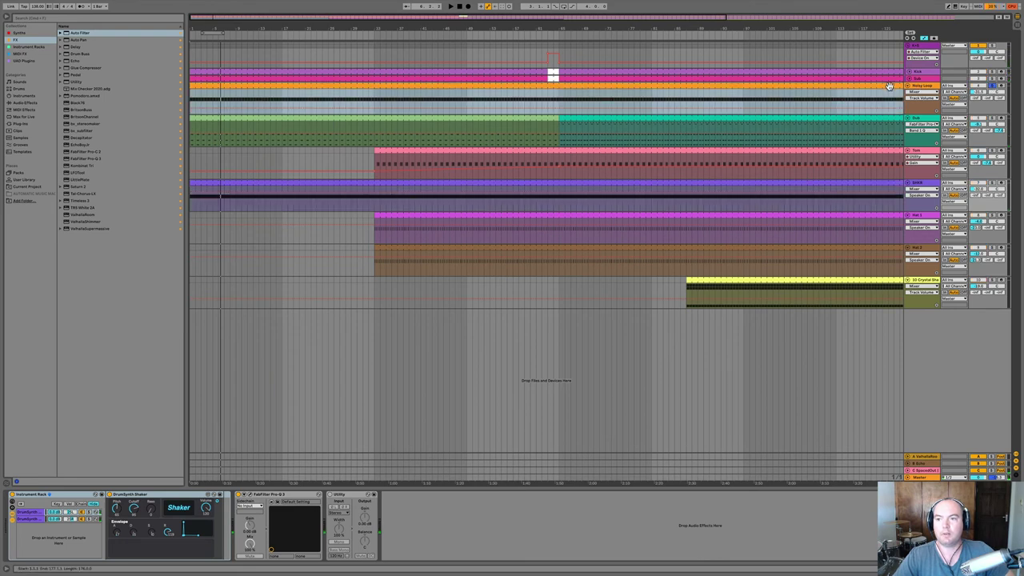
{"action": "key", "text": "space"}
{"action": "key", "text": "shift+Tab"}
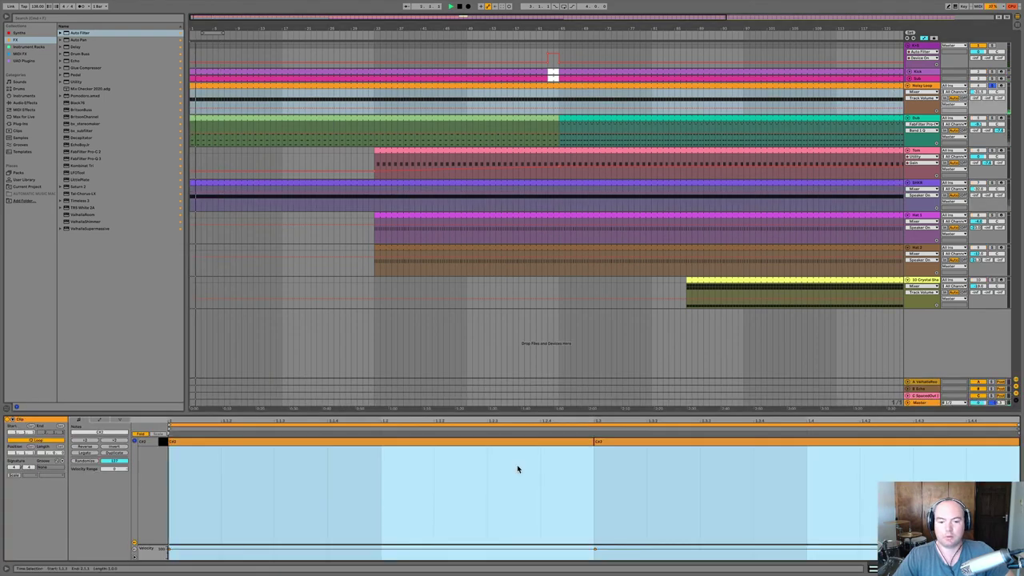
{"action": "left_click", "coordinate": [138, 434]}
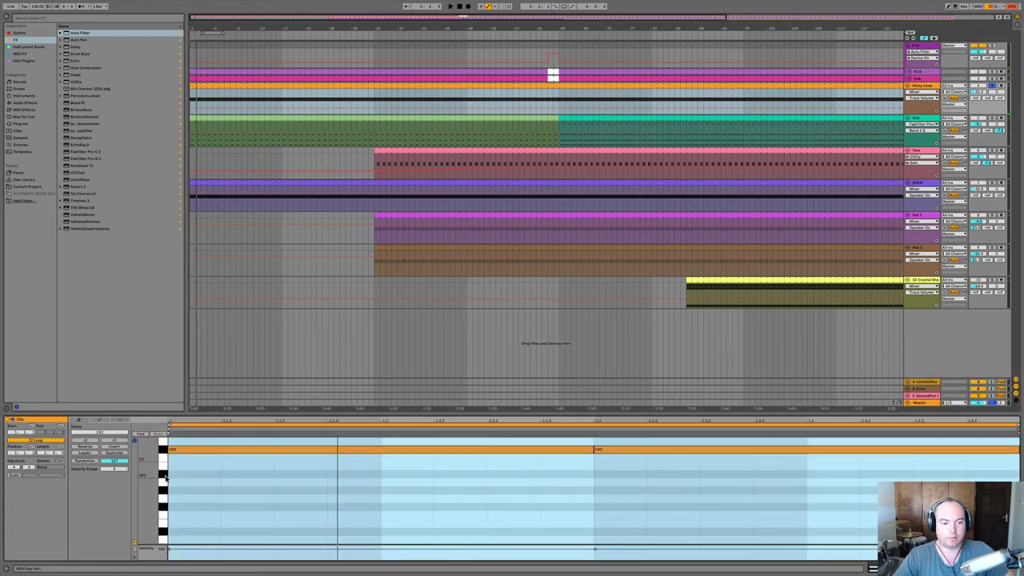
{"action": "left_click", "coordinate": [166, 477]}
{"action": "double_click", "coordinate": [174, 467]}
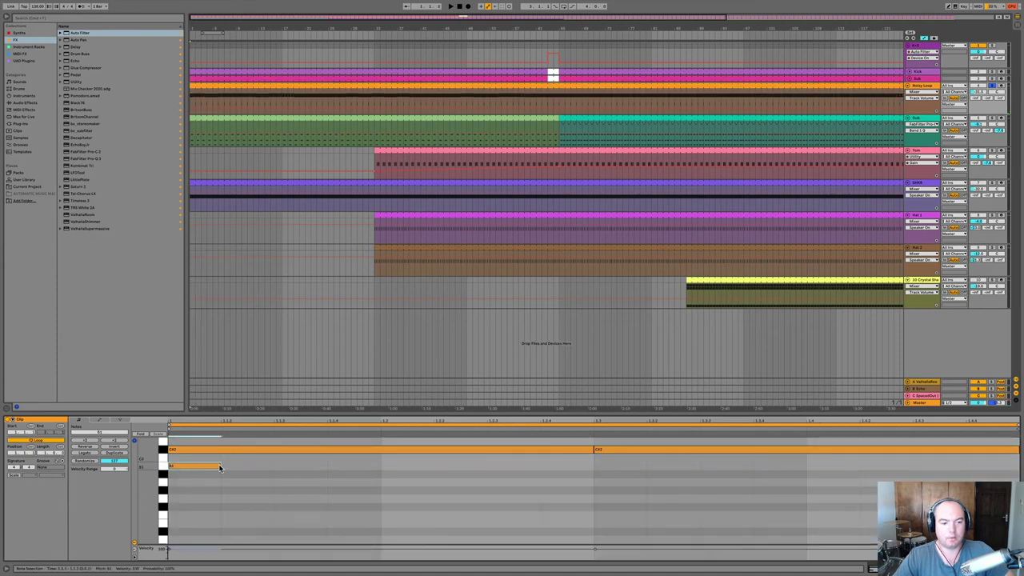
{"action": "left_click_drag", "start_coordinate": [521, 438], "coordinate": [595, 452]}
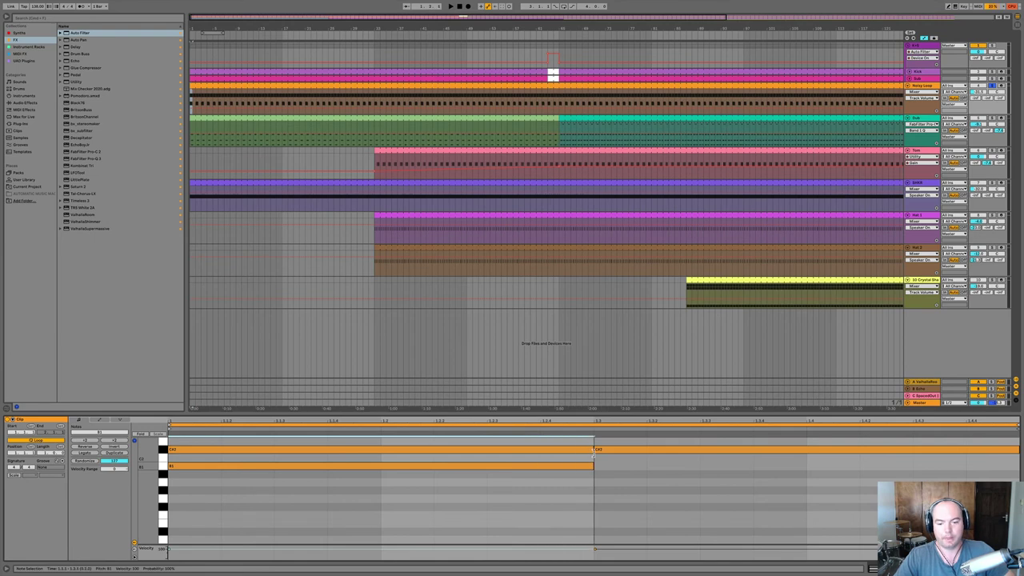
{"action": "key", "text": "super+d"}
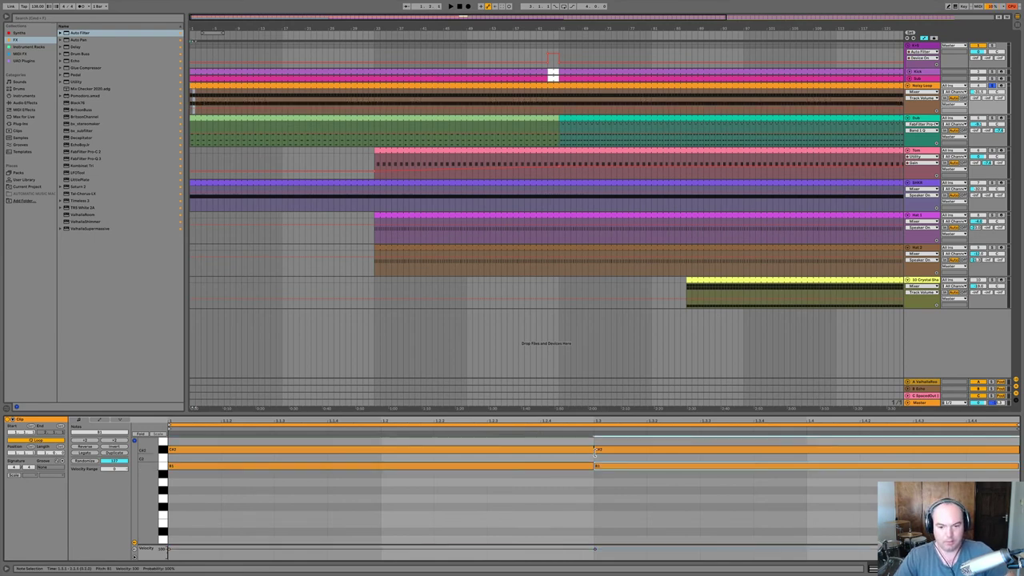
Move both B1 notes in the Noisy Loop clip down an octave to B0 and audition the result.
{"action": "left_click", "coordinate": [561, 467]}
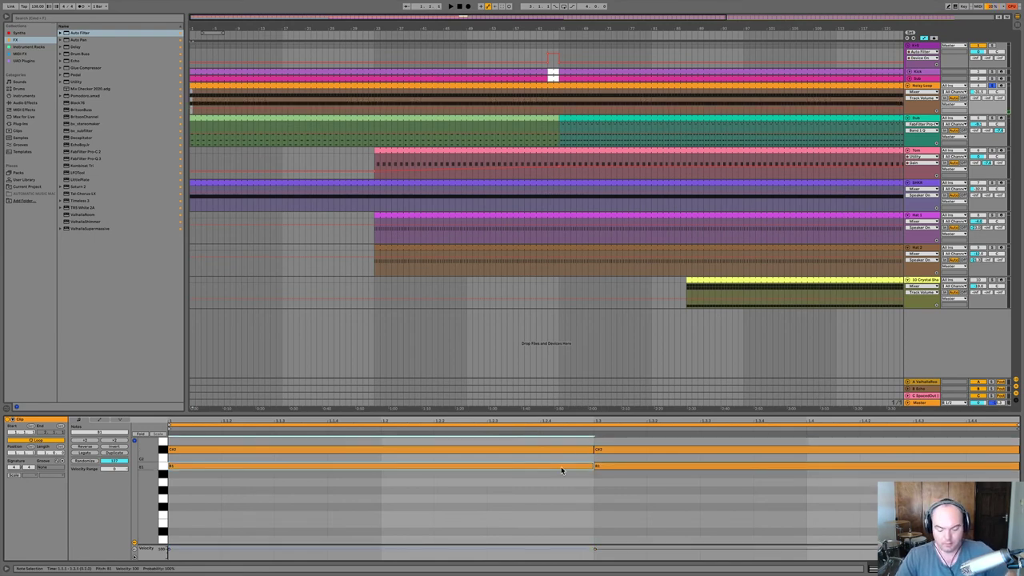
{"action": "left_click", "coordinate": [621, 467]}
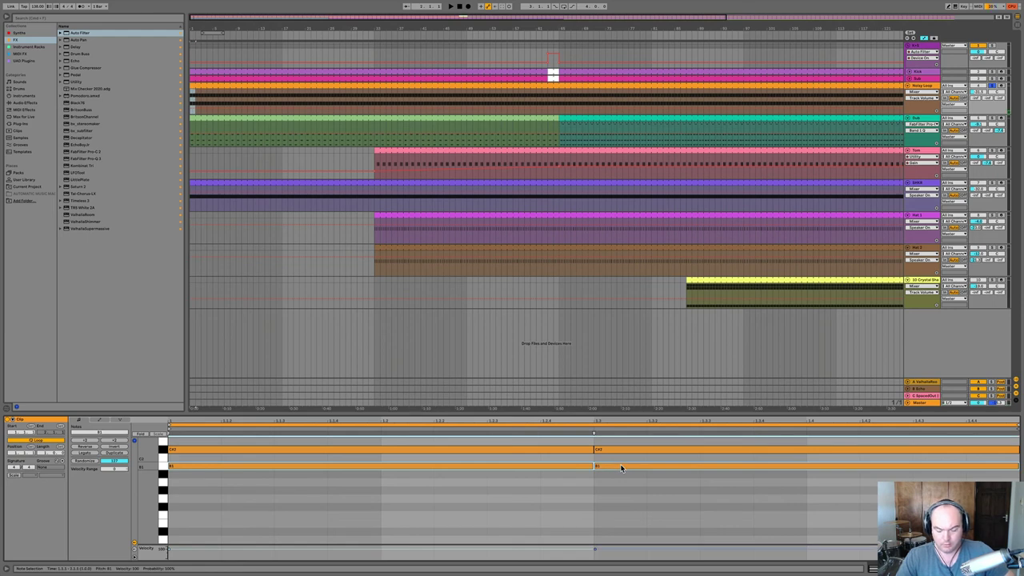
{"action": "key", "text": "shift+Down"}
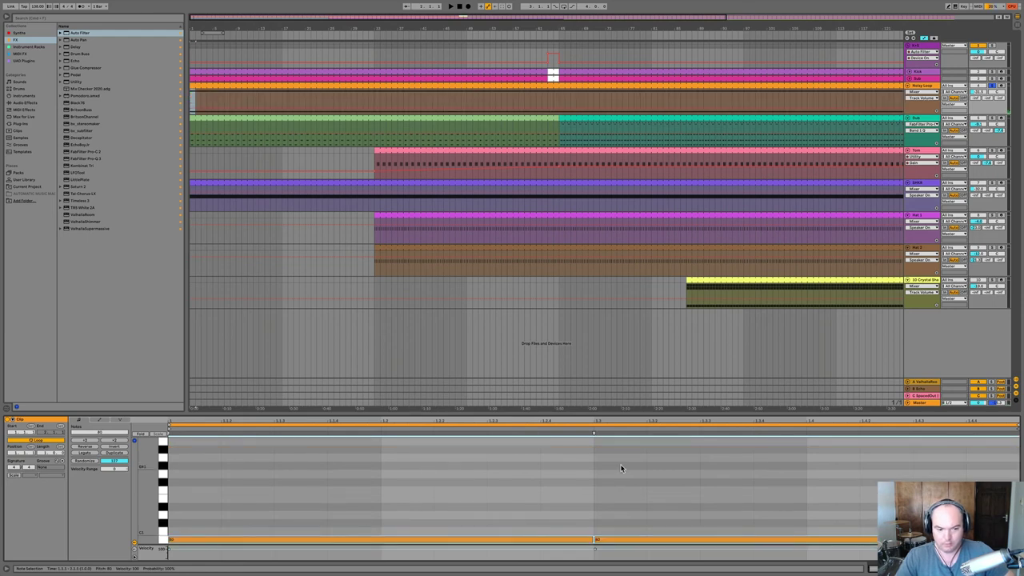
{"action": "left_click", "coordinate": [491, 541]}
{"action": "key", "text": "space"}
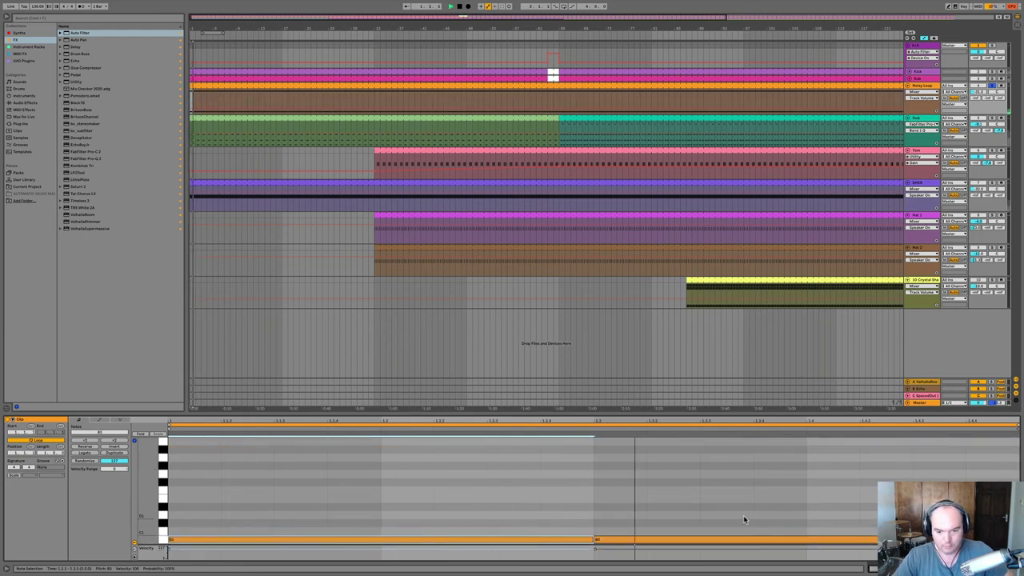
{"action": "key", "text": "space"}
Transpose the two C#2 notes in the Noisy Loop clip up to D2 and play the loop.
{"action": "scroll", "coordinate": [716, 517], "scroll_direction": "up", "scroll_amount": 3}
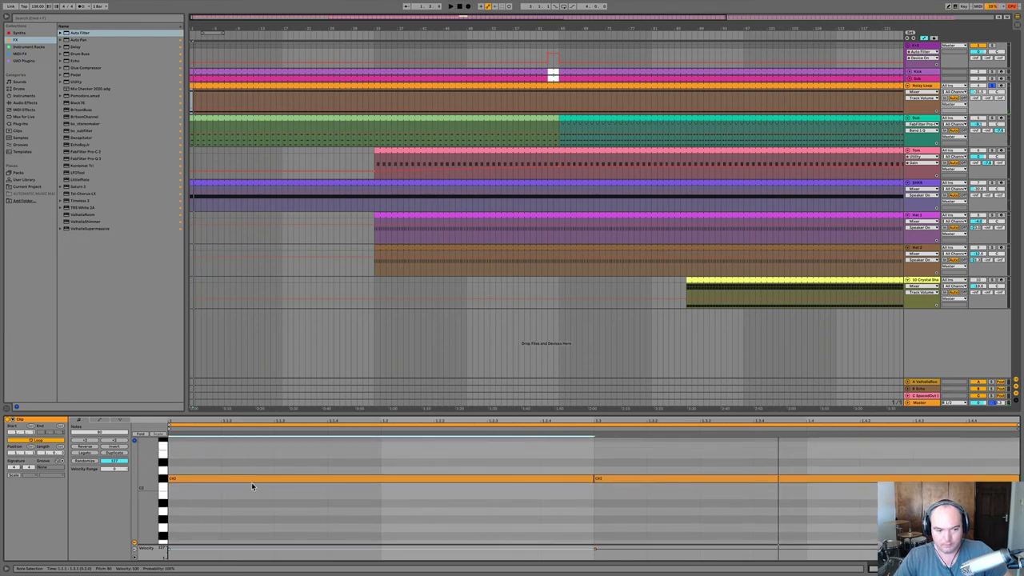
{"action": "left_click", "coordinate": [164, 479]}
{"action": "key", "text": "Up"}
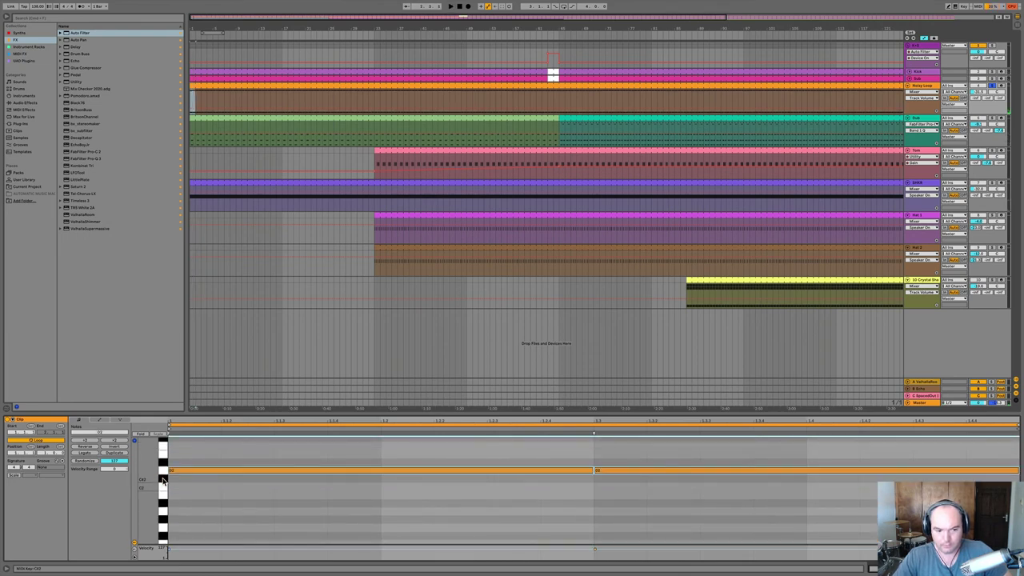
{"action": "key", "text": "space"}
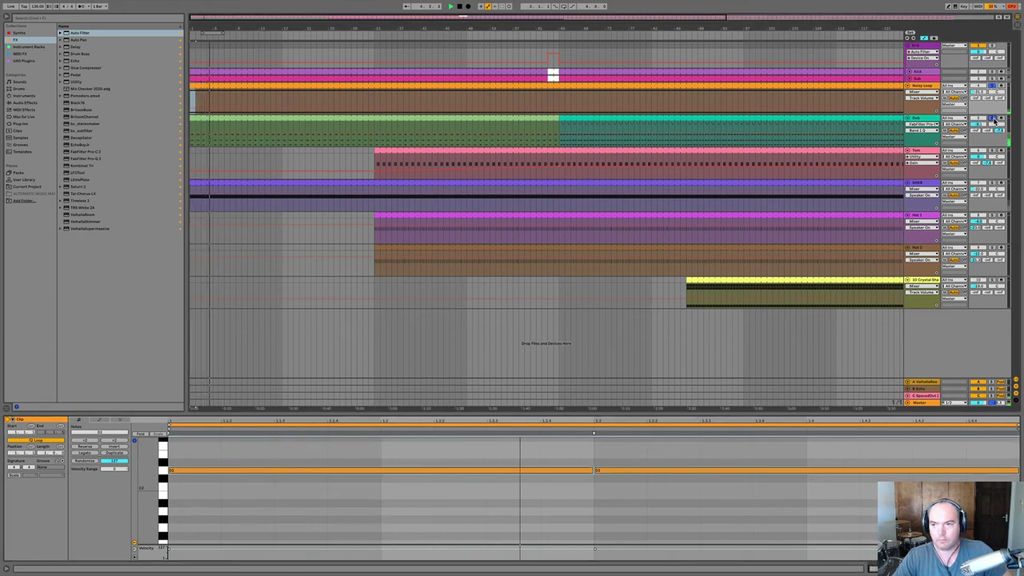
Add a B1 note beneath each D2 note in the Noisy Loop clip, each filling half the loop.
{"action": "double_click", "coordinate": [180, 488]}
{"action": "key", "text": "Down"}
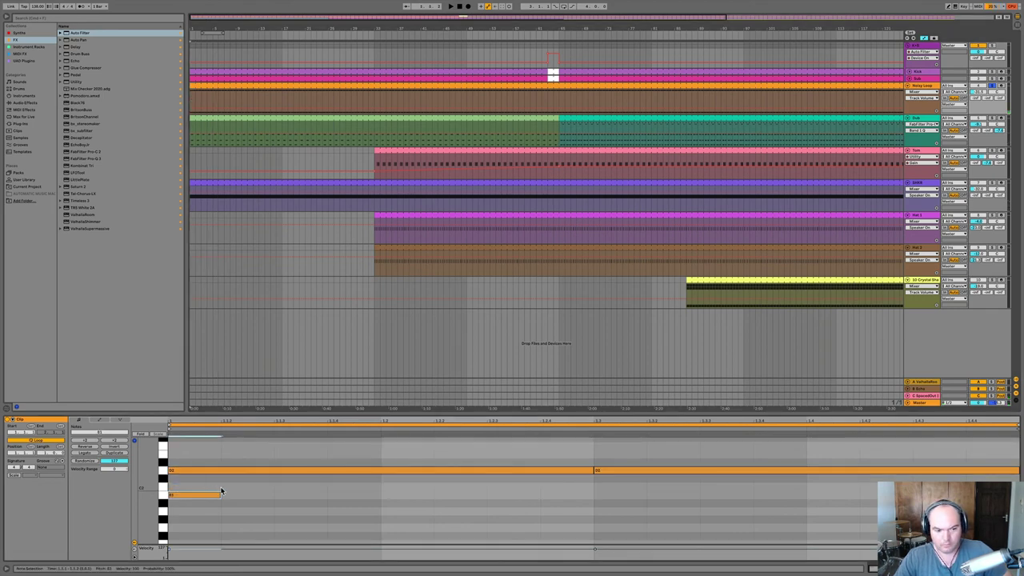
{"action": "left_click_drag", "start_coordinate": [219, 494], "coordinate": [594, 494]}
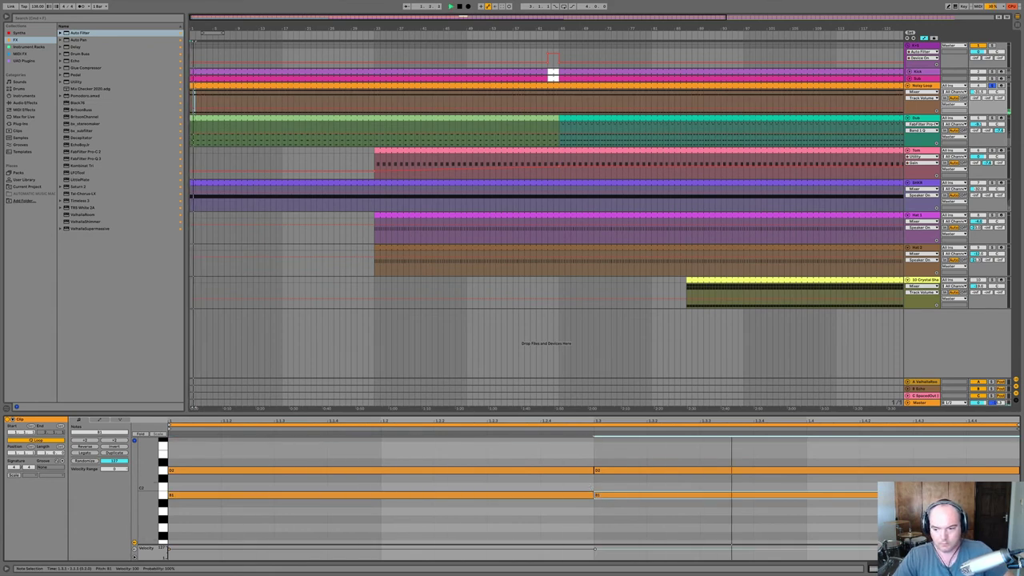
Set the low cut in the Noisy Loop's FabFilter Pro-Q 3 to about 417 Hz with a gentle Q of about 0.35.
{"action": "key", "text": "shift+Tab"}
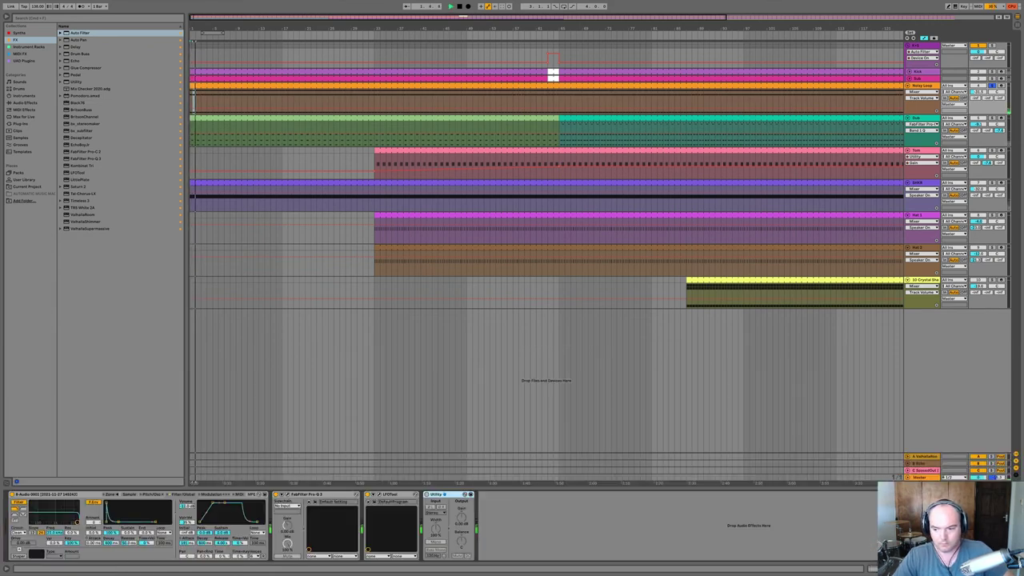
{"action": "left_click", "coordinate": [289, 497]}
{"action": "mouse_move", "coordinate": [456, 222]}
{"action": "left_mouse_down"}
{"action": "mouse_move", "coordinate": [407, 217]}
{"action": "mouse_move", "coordinate": [487, 202]}
{"action": "mouse_move", "coordinate": [610, 203]}
{"action": "mouse_move", "coordinate": [432, 202]}
{"action": "mouse_move", "coordinate": [451, 269]}
{"action": "left_mouse_up"}
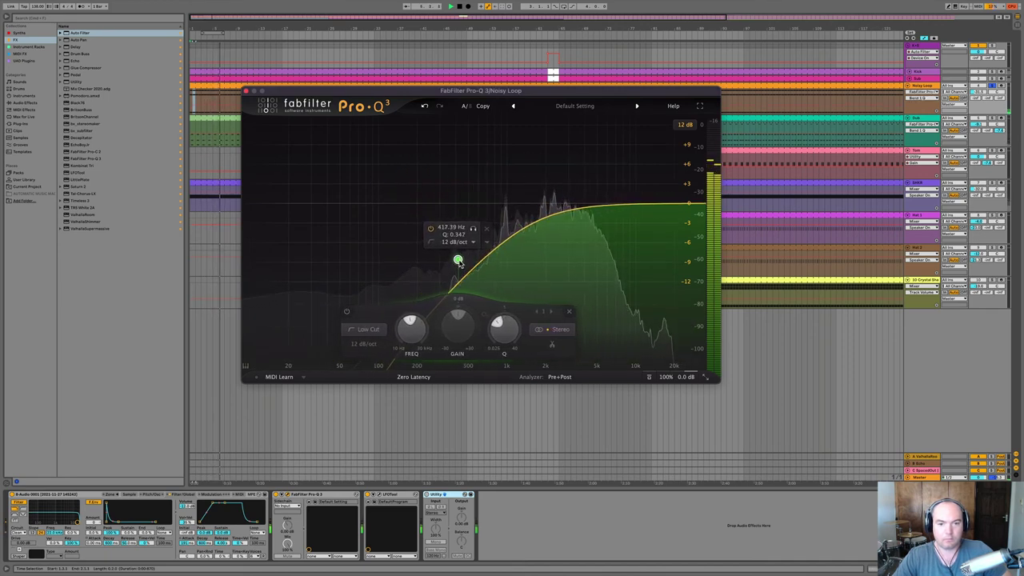
{"action": "left_click", "coordinate": [246, 91]}
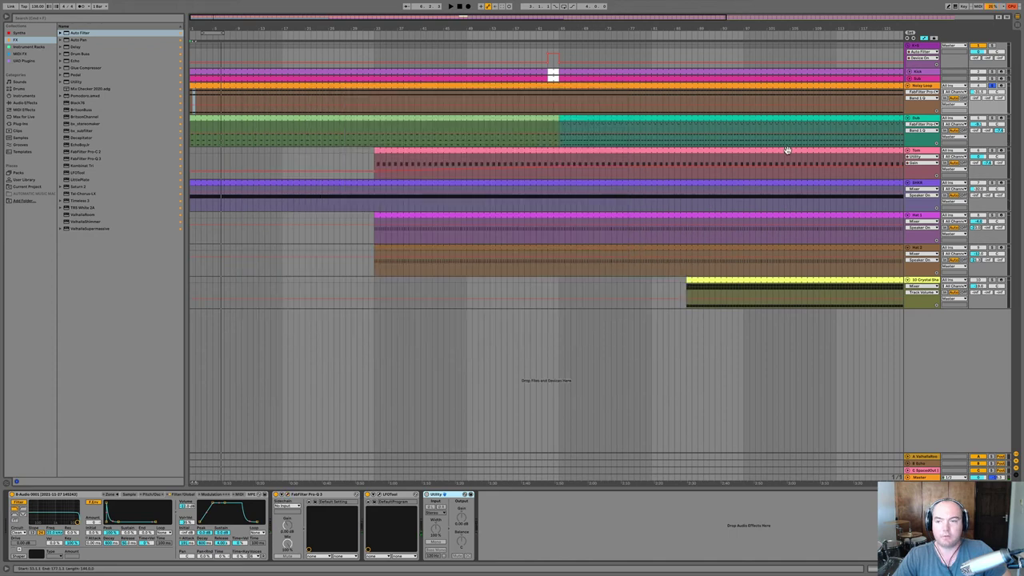
Unsolo Noisy Loop and lower the volumes of the Noisy Loop and SHKR tracks against playback.
{"action": "key", "text": "space"}
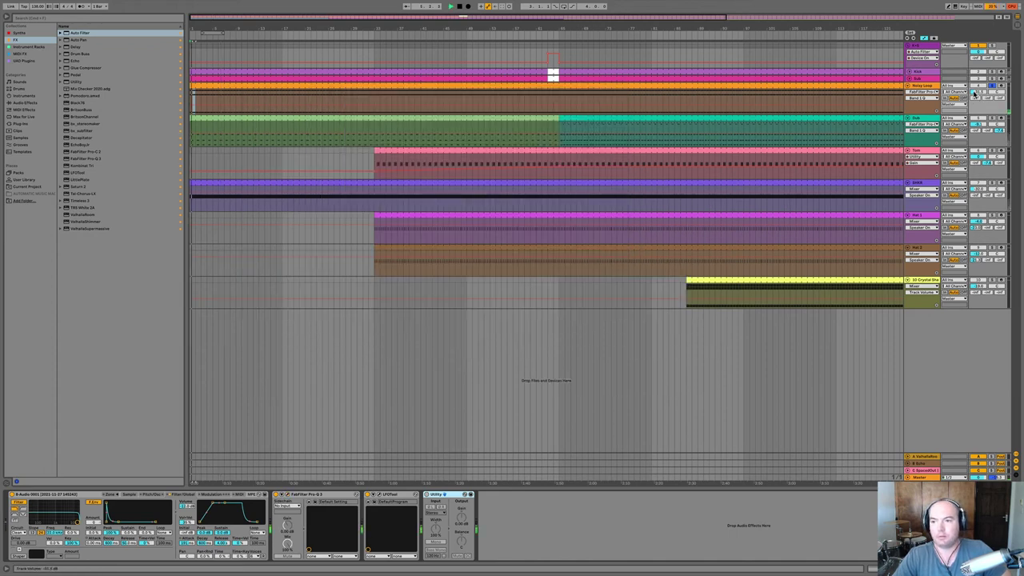
{"action": "left_click_drag", "start_coordinate": [978, 91], "coordinate": [977, 100]}
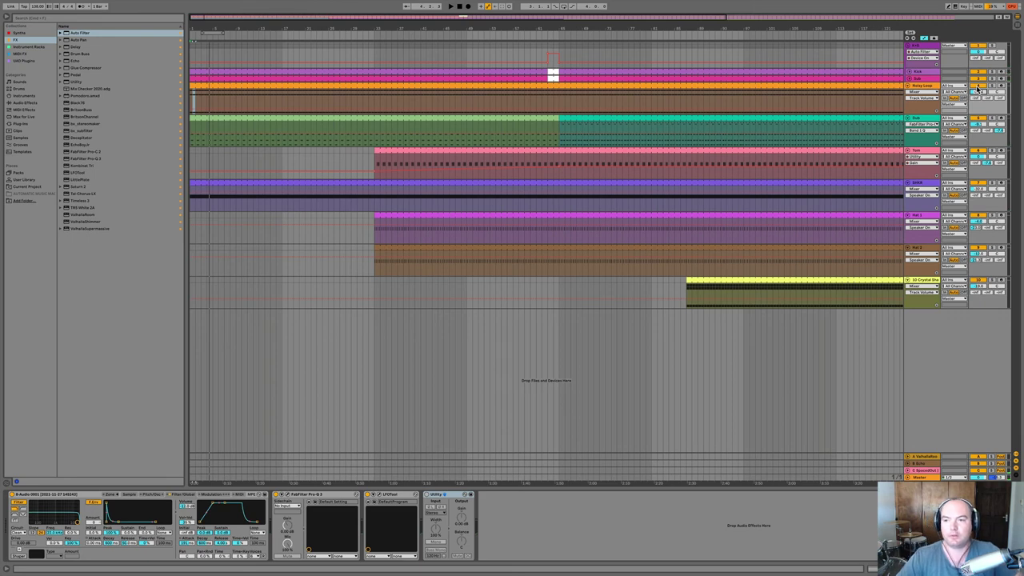
{"action": "key", "text": "space"}
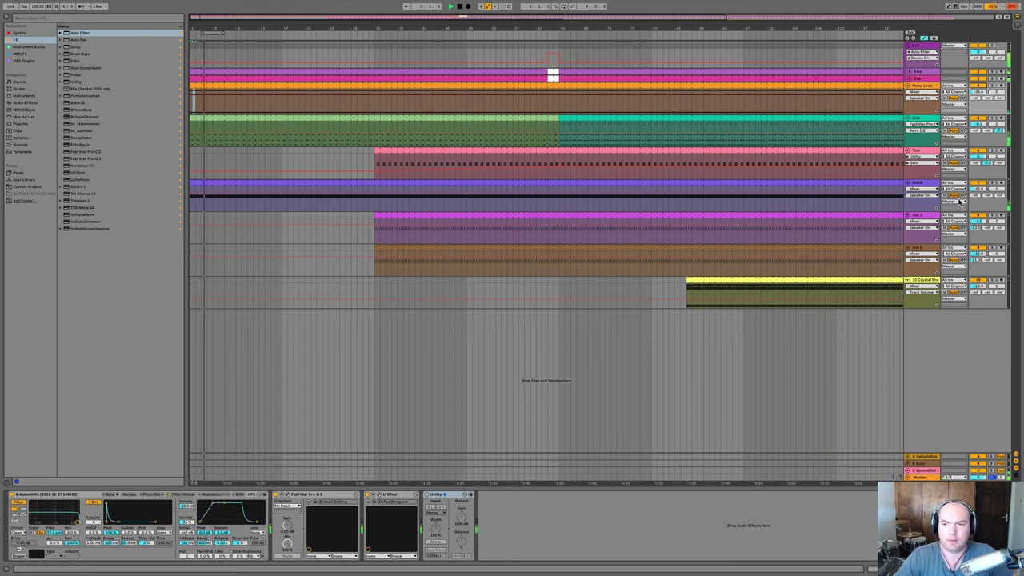
{"action": "left_click_drag", "start_coordinate": [976, 190], "coordinate": [976, 206]}
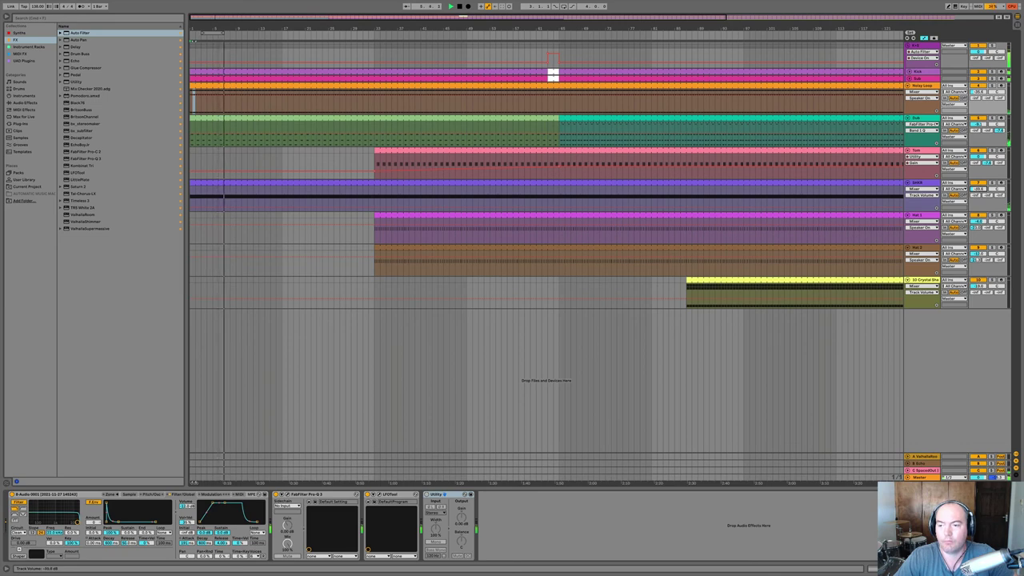
{"action": "key", "text": "space"}
Duplicate the second DrumSynth chain in the SHKR track's Instrument Rack twice and adjust the panning of the copies.
{"action": "left_click", "coordinate": [920, 183]}
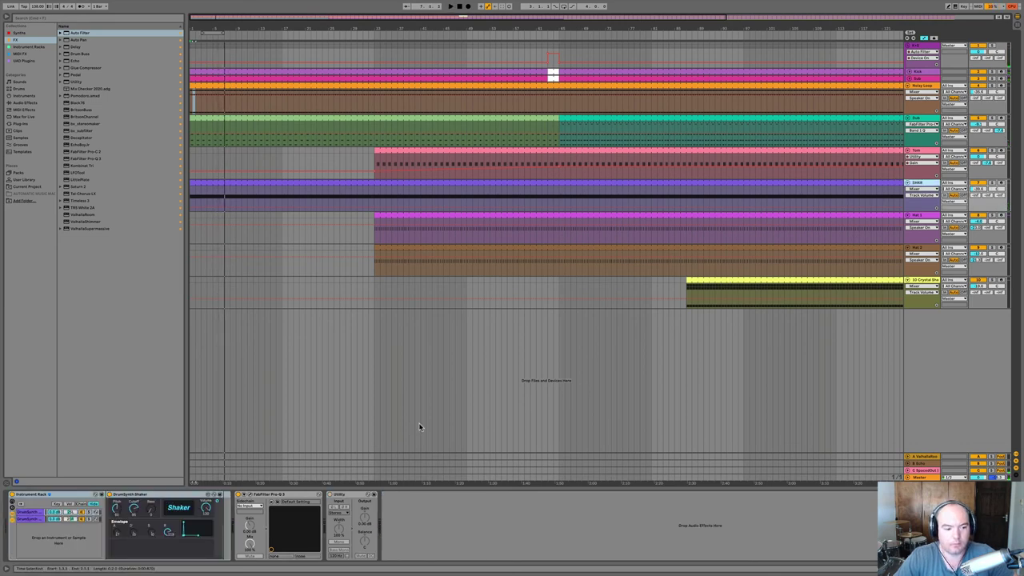
{"action": "key", "text": "space"}
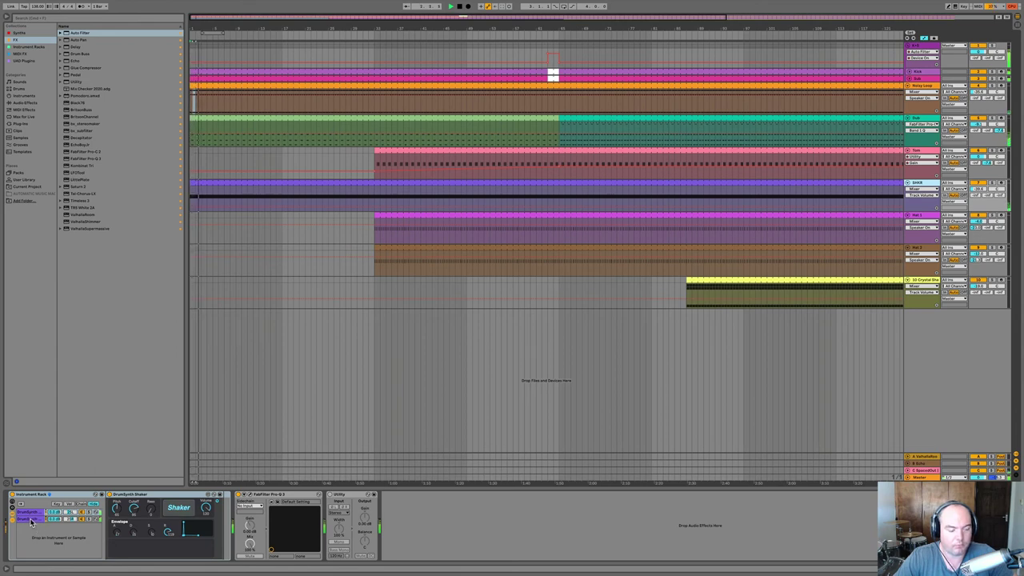
{"action": "left_click", "coordinate": [31, 519]}
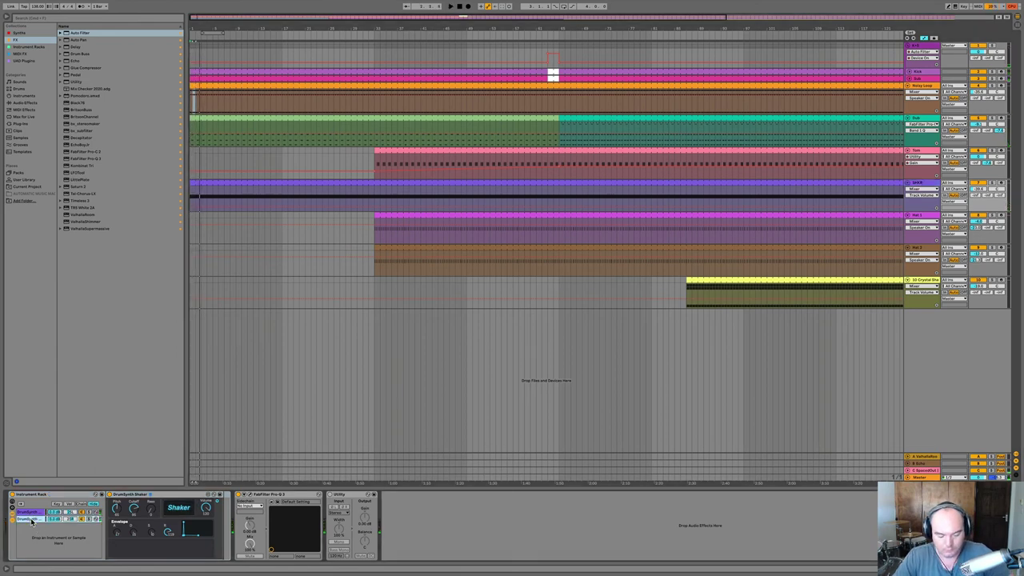
{"action": "key", "text": "ctrl+d"}
{"action": "key", "text": "ctrl+d"}
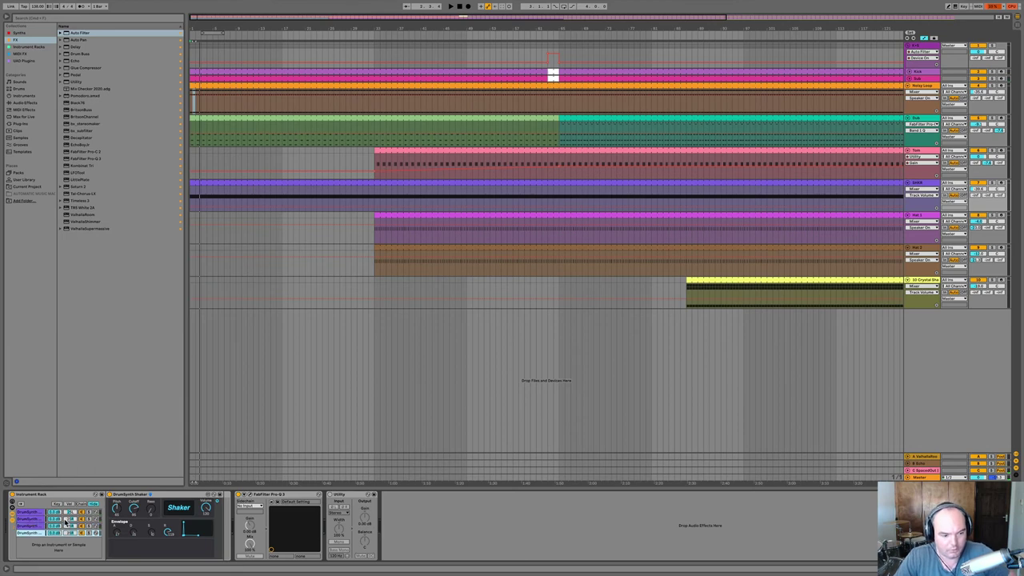
{"action": "left_click", "coordinate": [71, 526]}
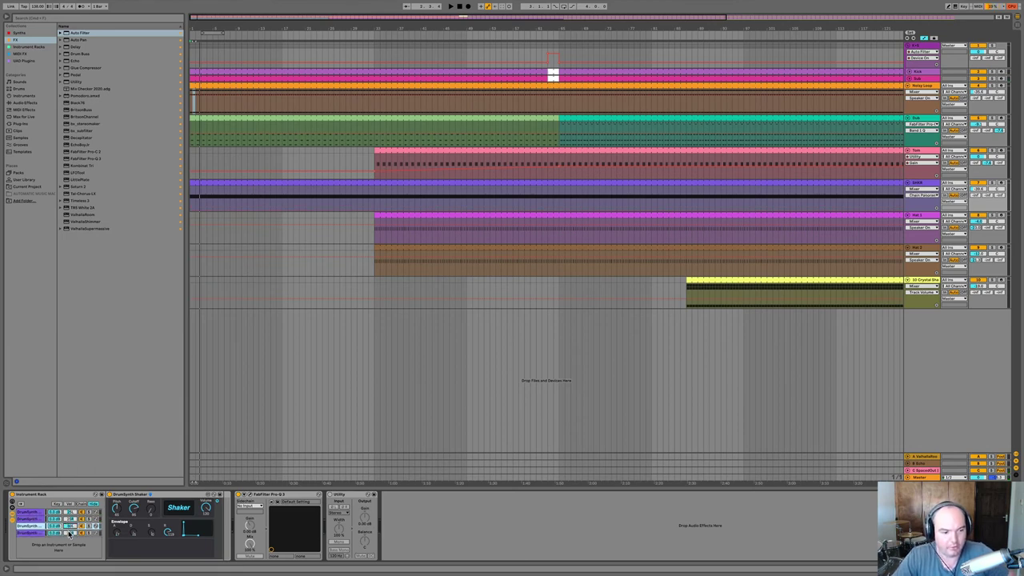
{"action": "key", "text": "space"}
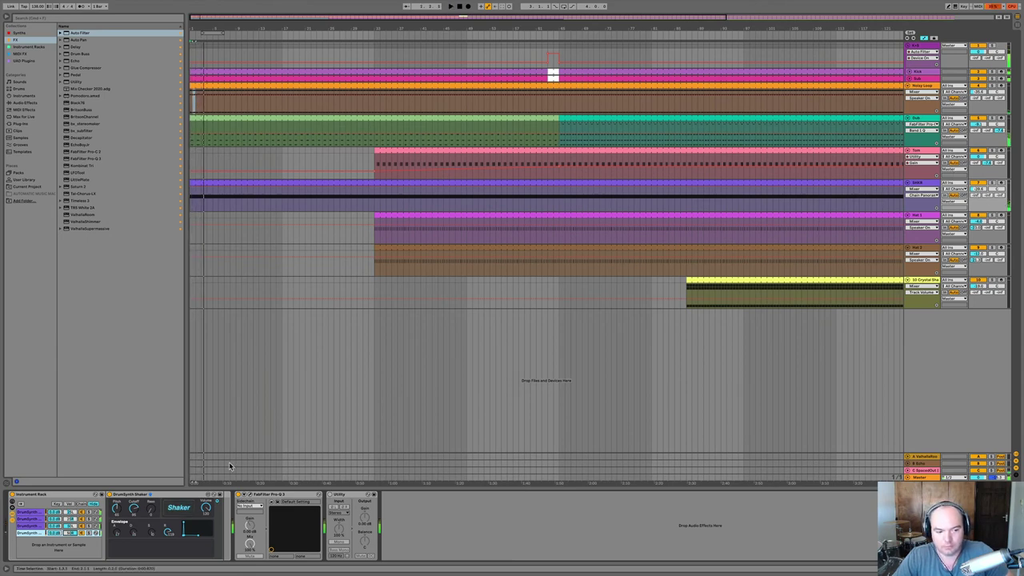
Lower the volumes of the DrumSynth chains in the SHKR rack and audition the layered shaker in the arrangement.
{"action": "left_click", "coordinate": [59, 518]}
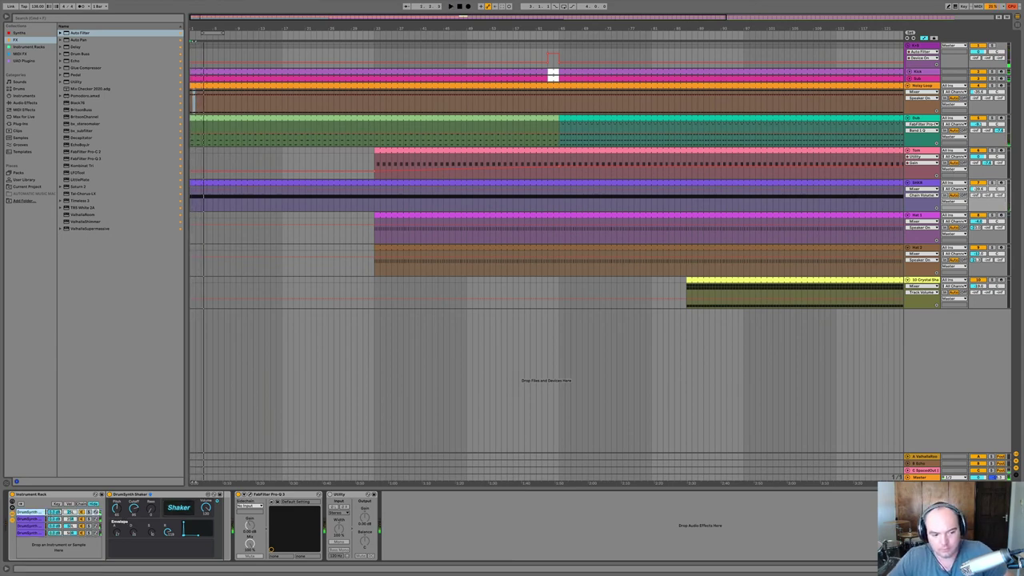
{"action": "left_click", "coordinate": [55, 518]}
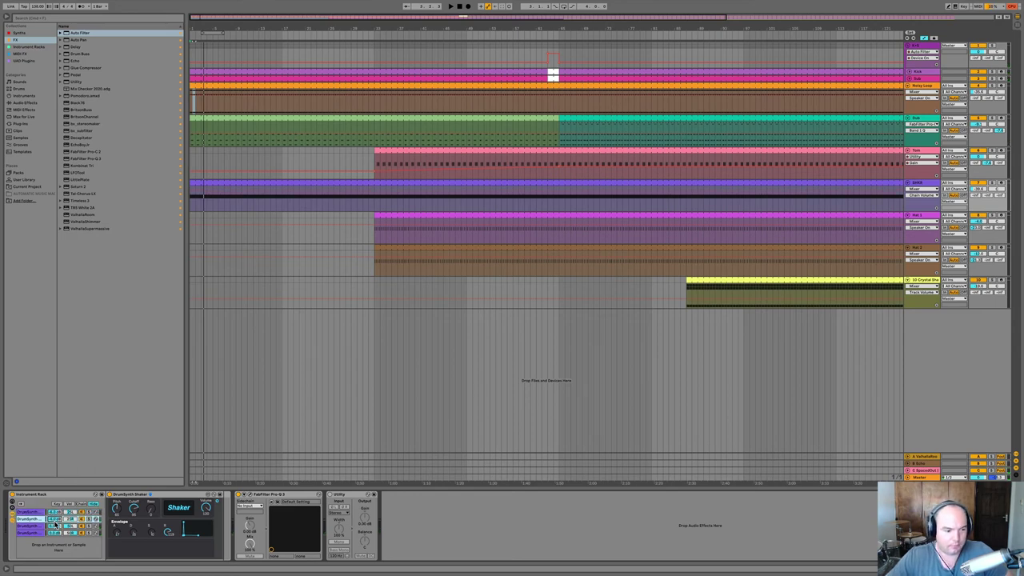
{"action": "left_click", "coordinate": [56, 526]}
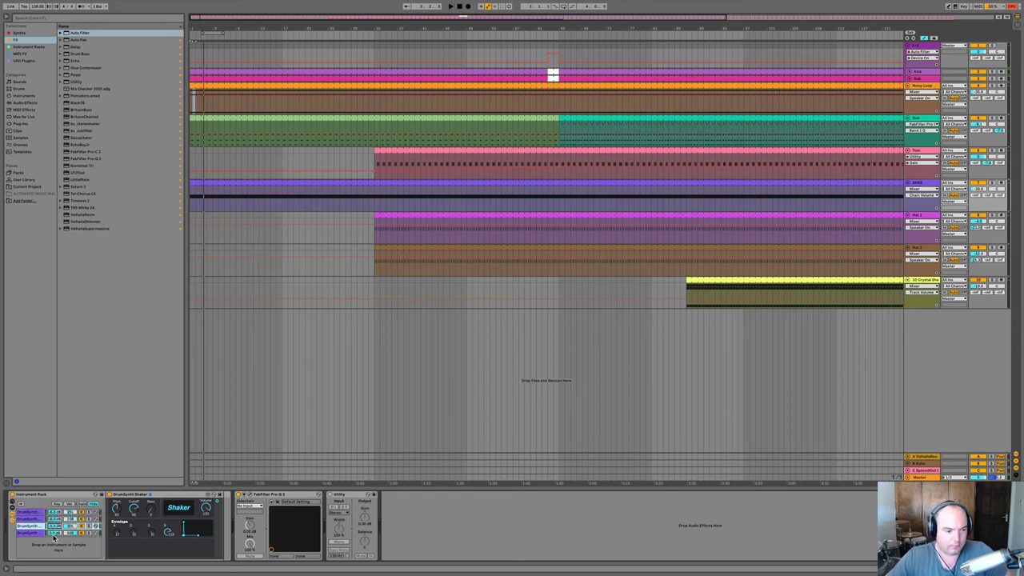
{"action": "left_click", "coordinate": [55, 532]}
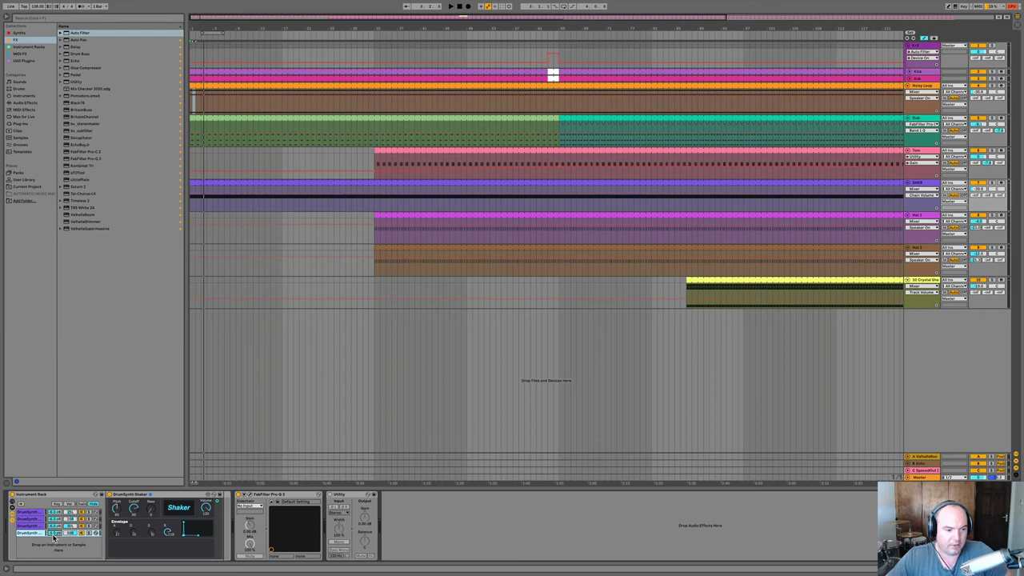
{"action": "key", "text": "space"}
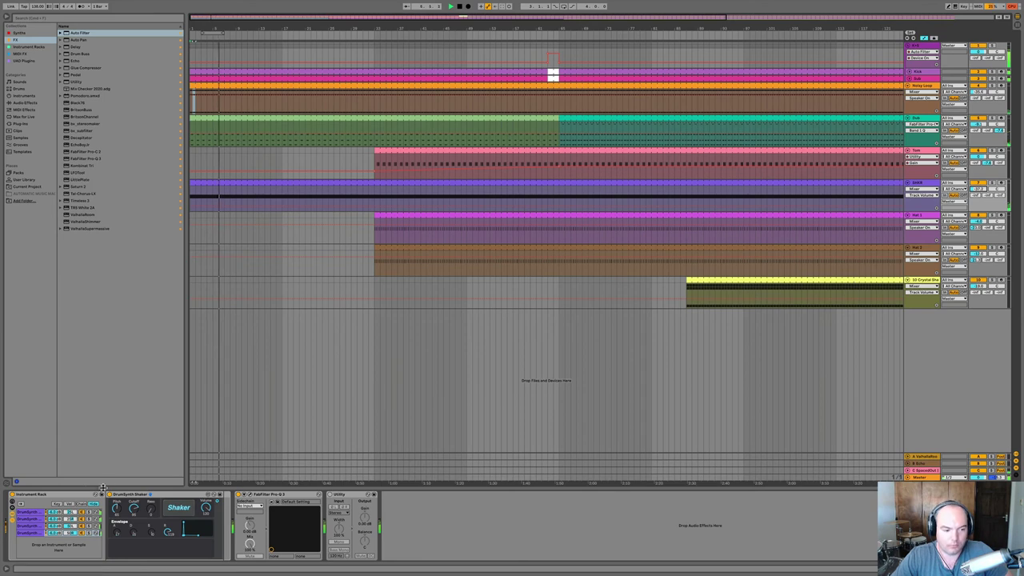
{"action": "left_click", "coordinate": [48, 518]}
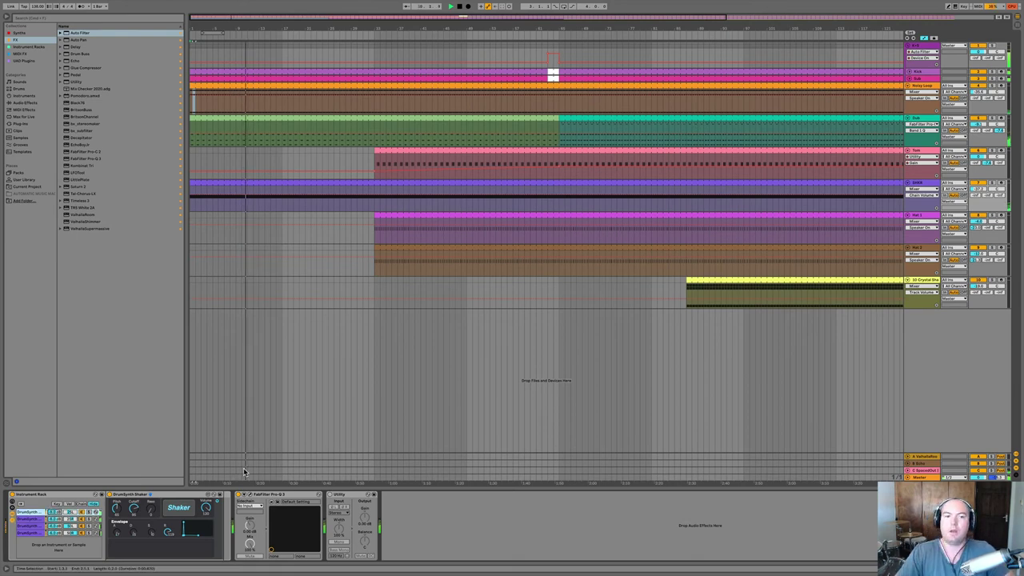
Extend the Hat 1 clip so that it starts earlier, at bar 17.
{"action": "left_click", "coordinate": [341, 215]}
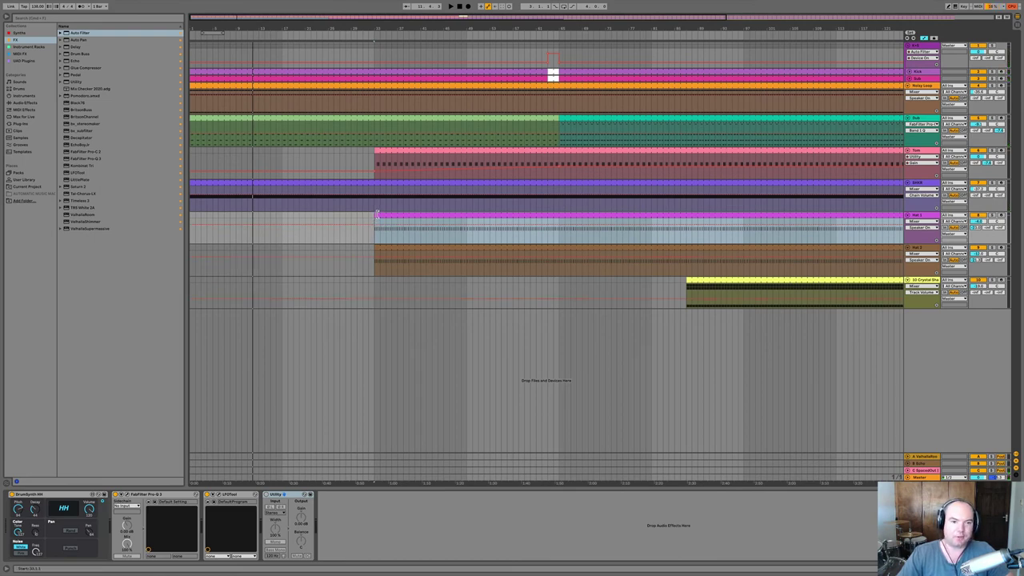
{"action": "left_click_drag", "start_coordinate": [377, 215], "coordinate": [283, 228]}
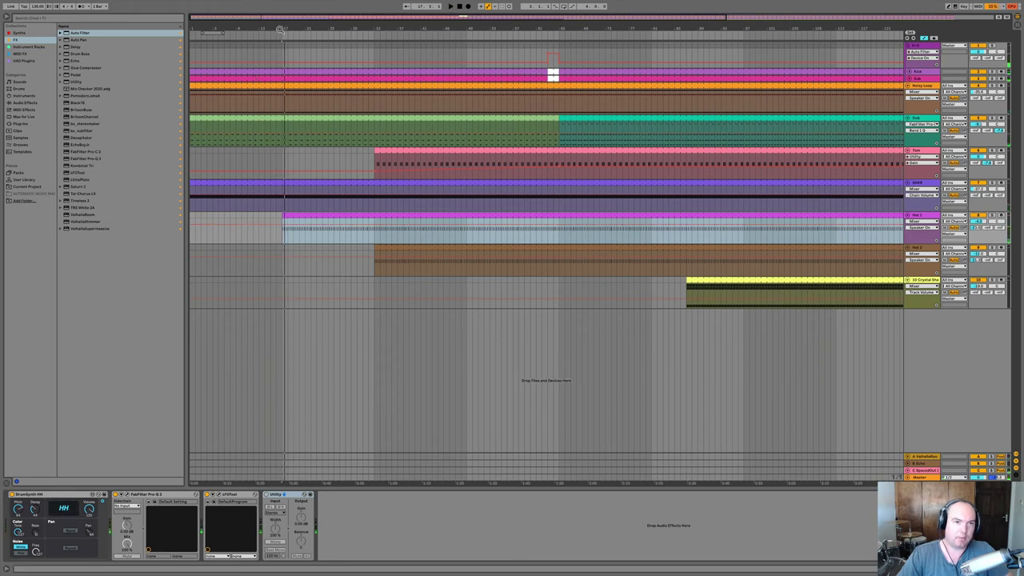
Delete the last half bar of the Kick clip before bar 17 and audition the transition.
{"action": "left_click_drag", "start_coordinate": [280, 30], "coordinate": [285, 75]}
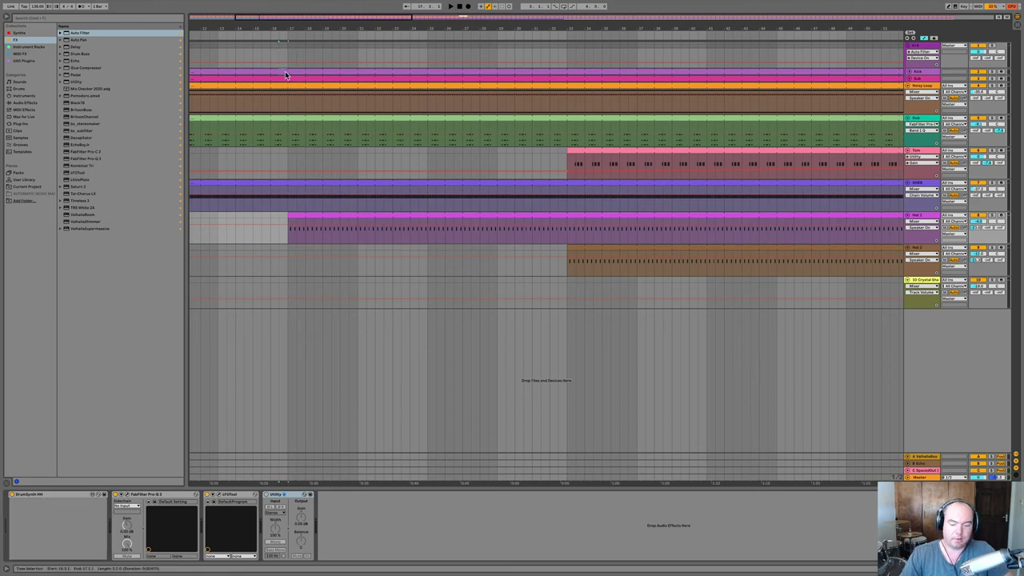
{"action": "left_click", "coordinate": [286, 73]}
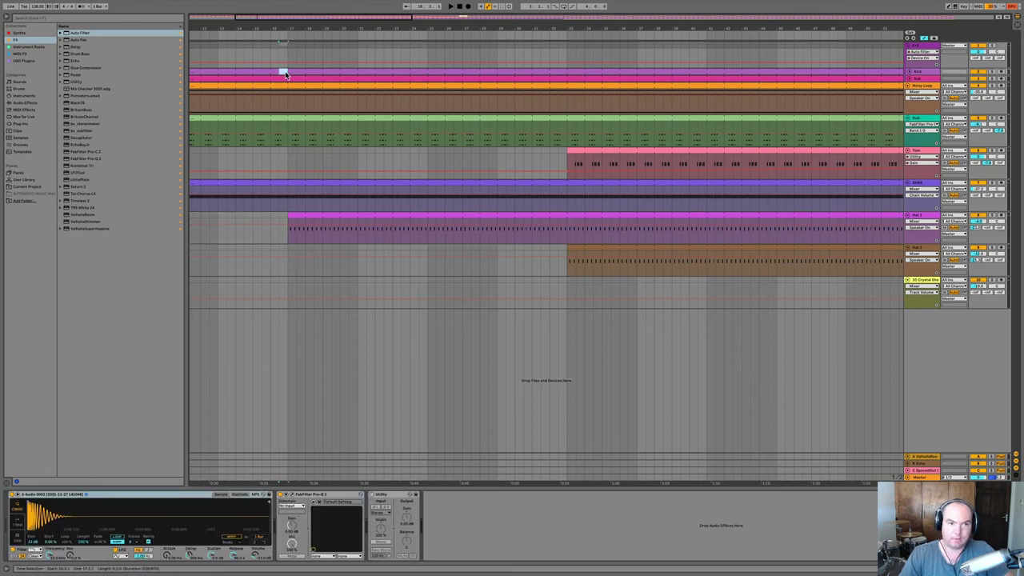
{"action": "left_click", "coordinate": [218, 50]}
{"action": "key", "text": "space"}
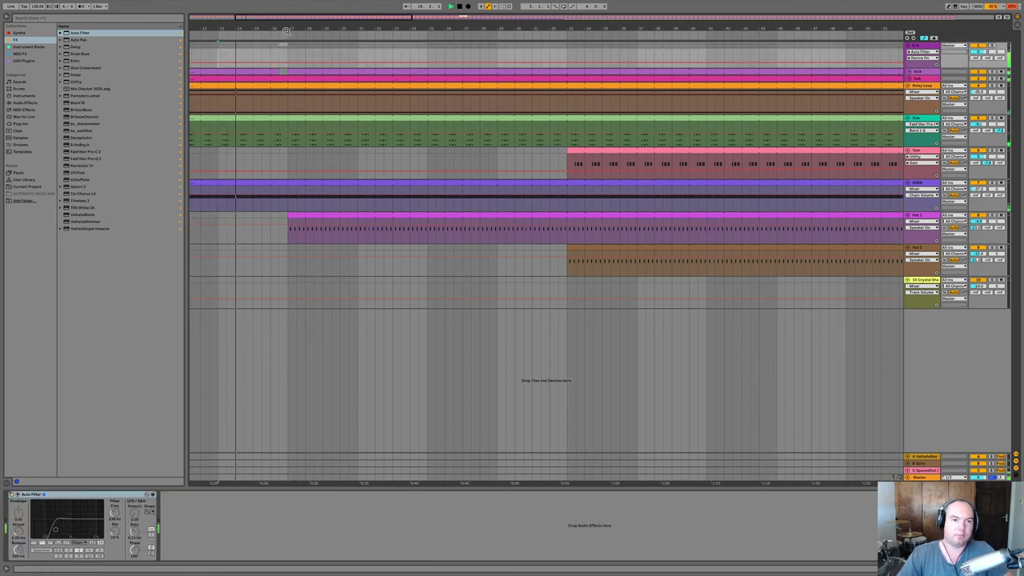
{"action": "key", "text": "w"}
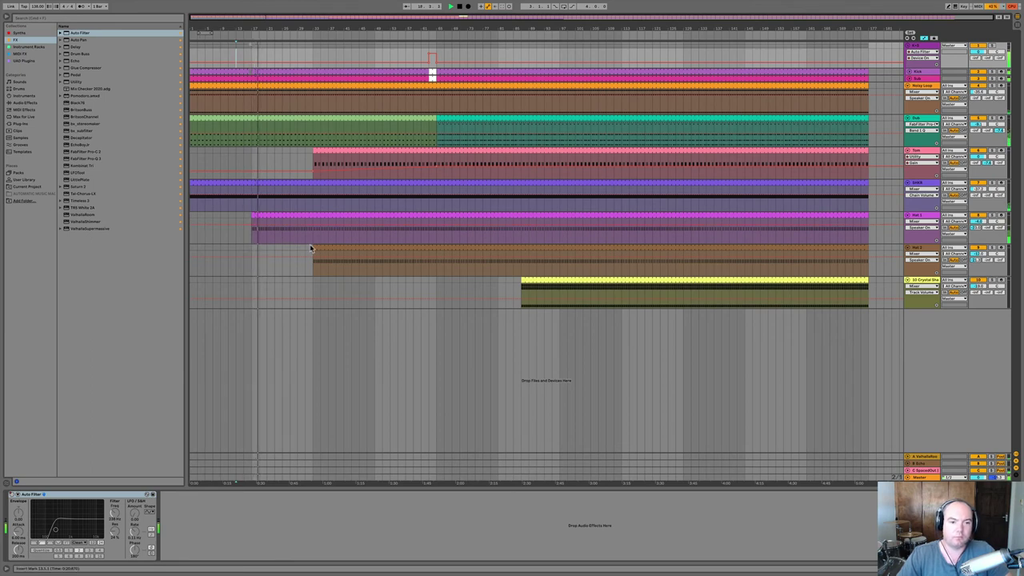
Shorten the Hat 2 clip so that it starts at bar 65 and play from there.
{"action": "left_click_drag", "start_coordinate": [313, 245], "coordinate": [437, 243]}
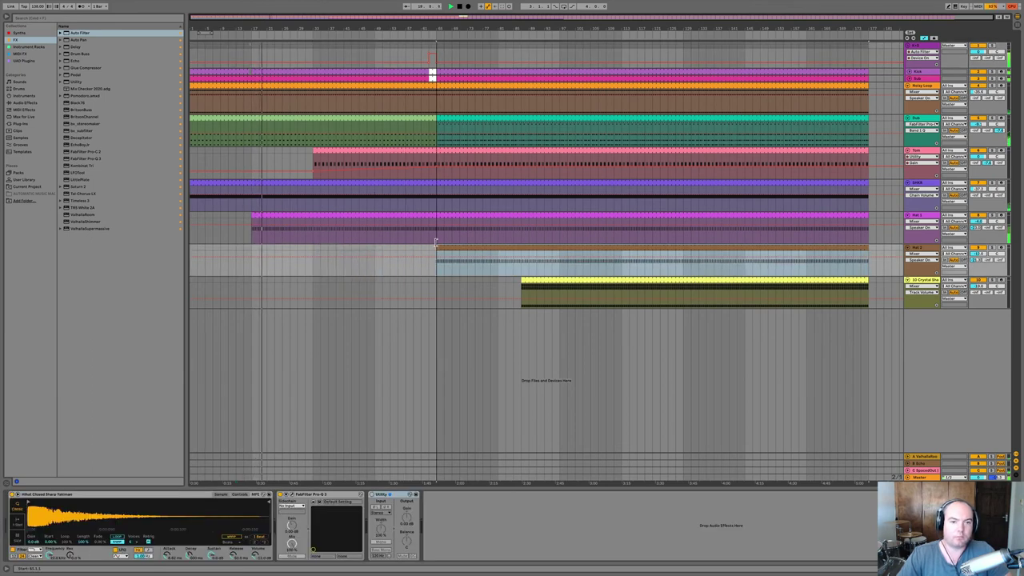
{"action": "left_click", "coordinate": [436, 273]}
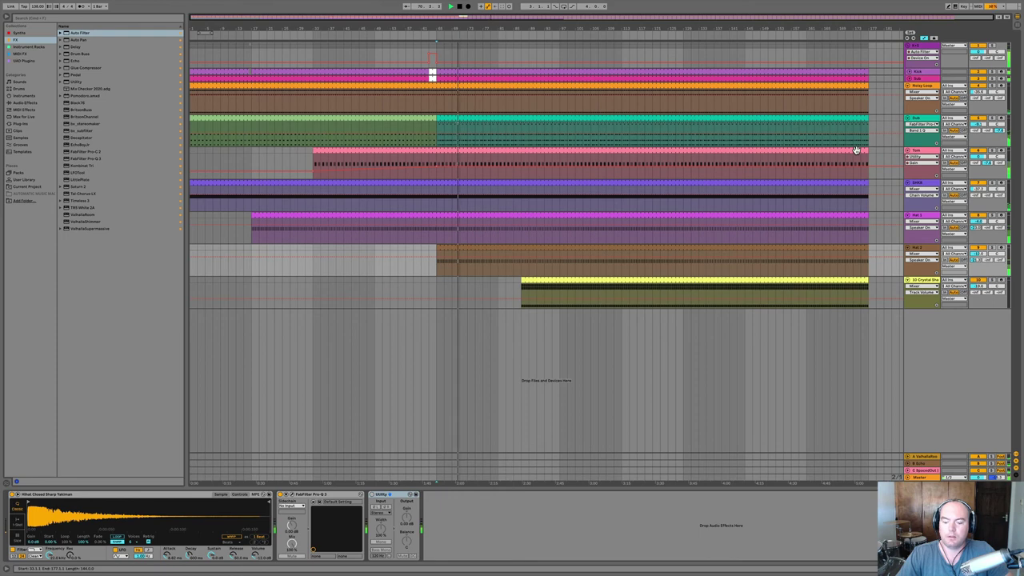
{"action": "left_click", "coordinate": [919, 280]}
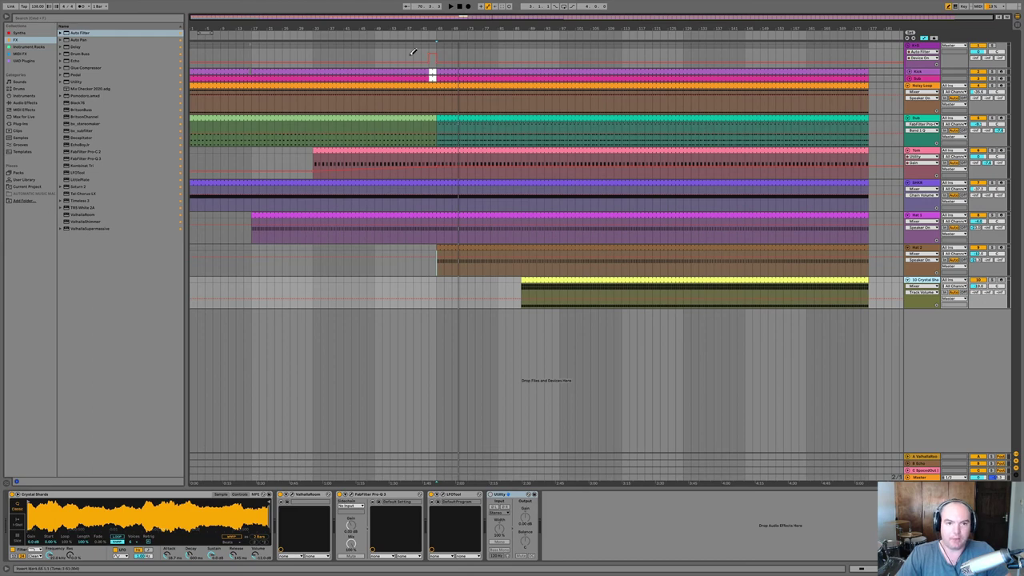
Start the filtered break at bar 57 by extending the Auto Filter on-automation and the white Kick and Sub clips back to that bar.
{"action": "mouse_move", "coordinate": [411, 55]}
{"action": "left_mouse_down"}
{"action": "mouse_move", "coordinate": [425, 53]}
{"action": "mouse_move", "coordinate": [430, 72]}
{"action": "mouse_move", "coordinate": [404, 72]}
{"action": "left_mouse_up"}
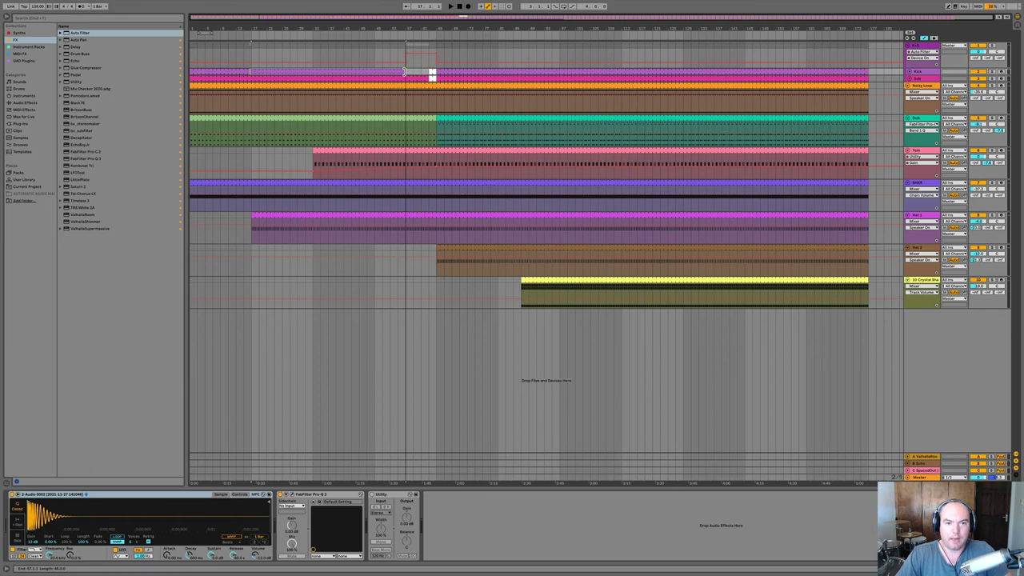
{"action": "left_click", "coordinate": [405, 79]}
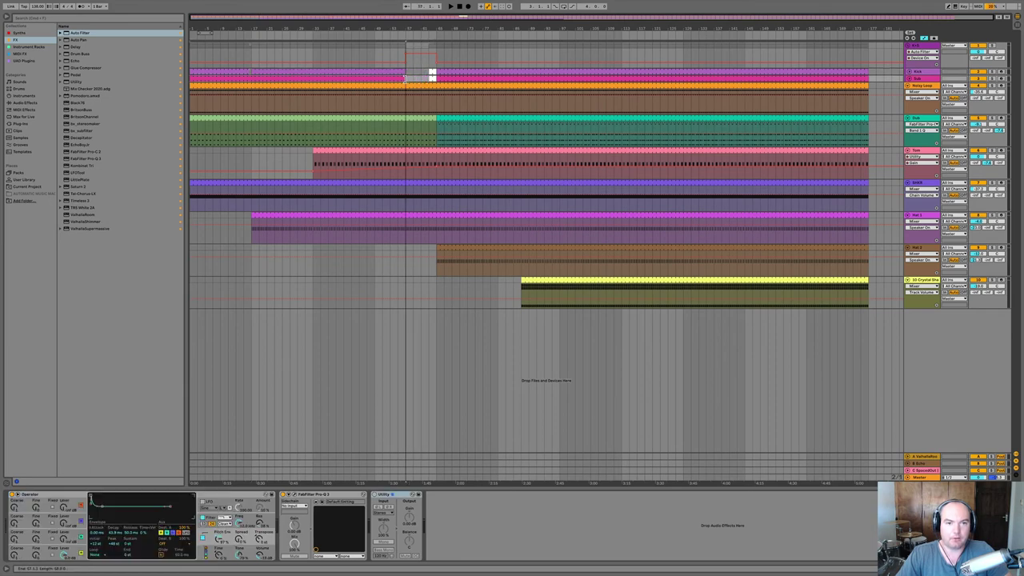
{"action": "left_click", "coordinate": [431, 73]}
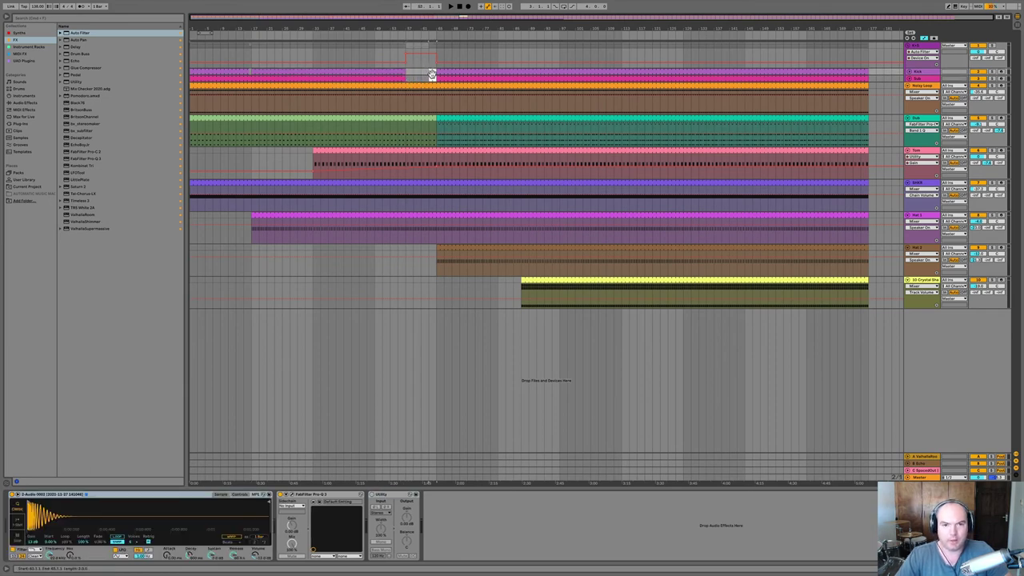
{"action": "left_click", "coordinate": [431, 76]}
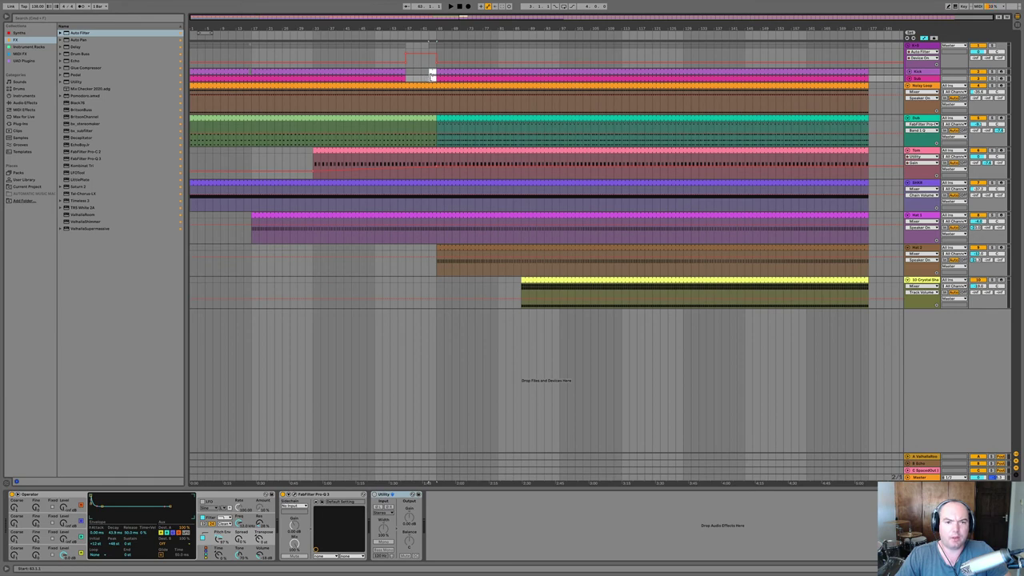
{"action": "left_click_drag", "start_coordinate": [430, 75], "coordinate": [407, 78]}
Place a Crystal Shards clip over the break from bar 57 to 65, delete the remaining clip on that track, and audition it.
{"action": "left_click", "coordinate": [408, 250]}
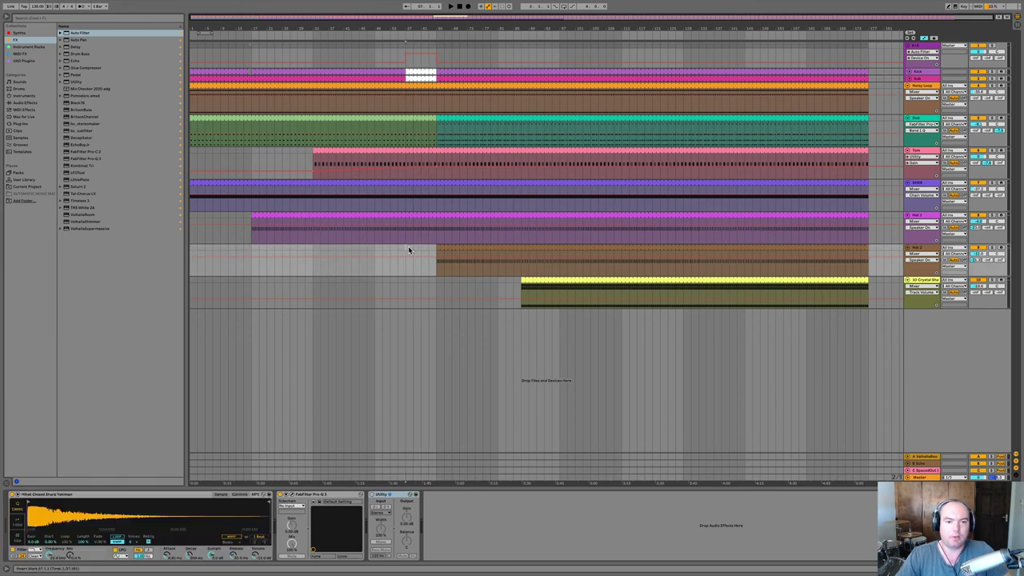
{"action": "left_click_drag", "start_coordinate": [523, 281], "coordinate": [497, 281]}
{"action": "key", "text": "Delete"}
{"action": "left_click", "coordinate": [505, 281]}
{"action": "key", "text": "Delete"}
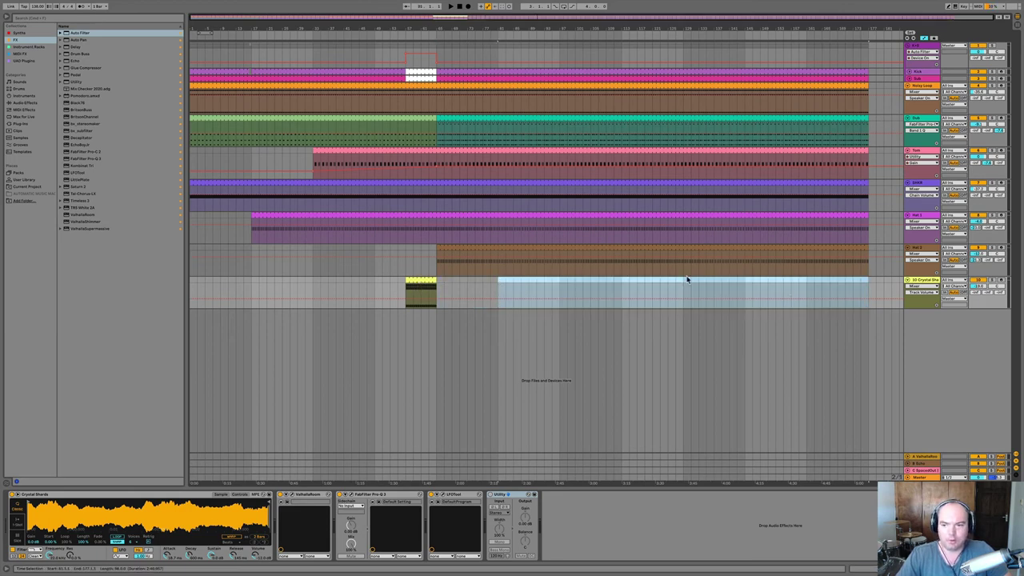
{"action": "left_click", "coordinate": [429, 290]}
{"action": "key", "text": "space"}
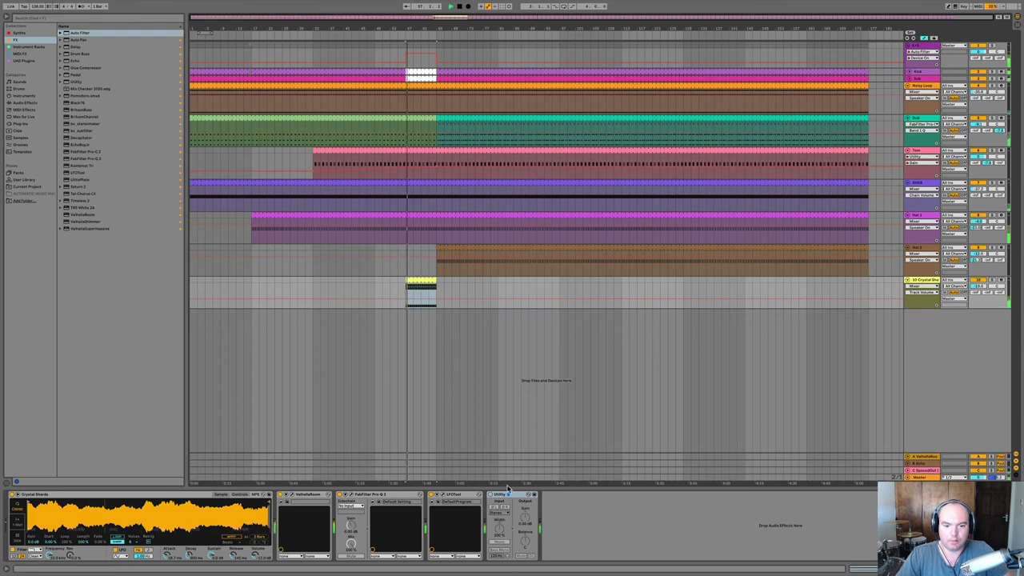
Rename the Crystal Shards track as Crystal Pad.
{"action": "left_click", "coordinate": [919, 275]}
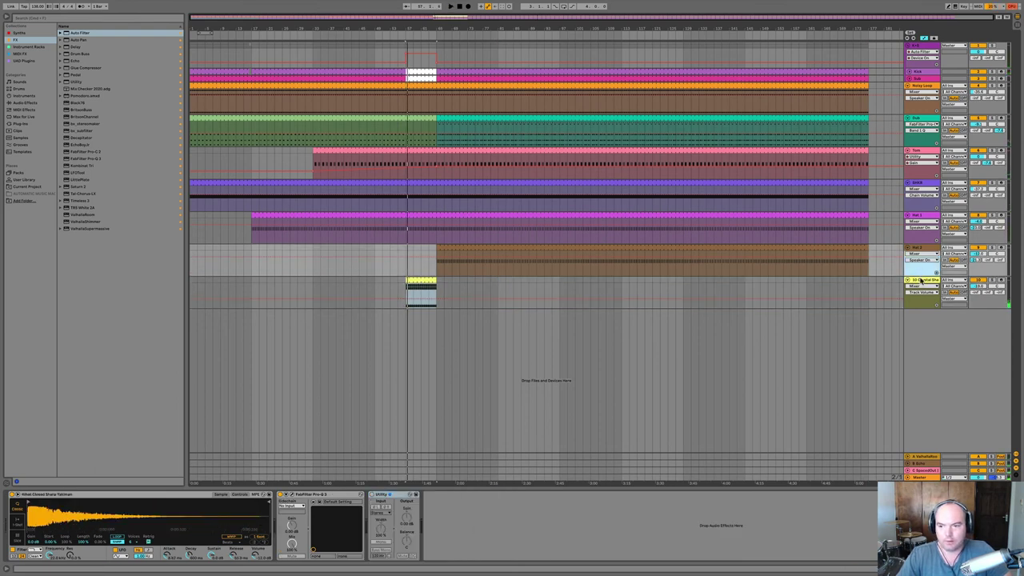
{"action": "left_click", "coordinate": [921, 280]}
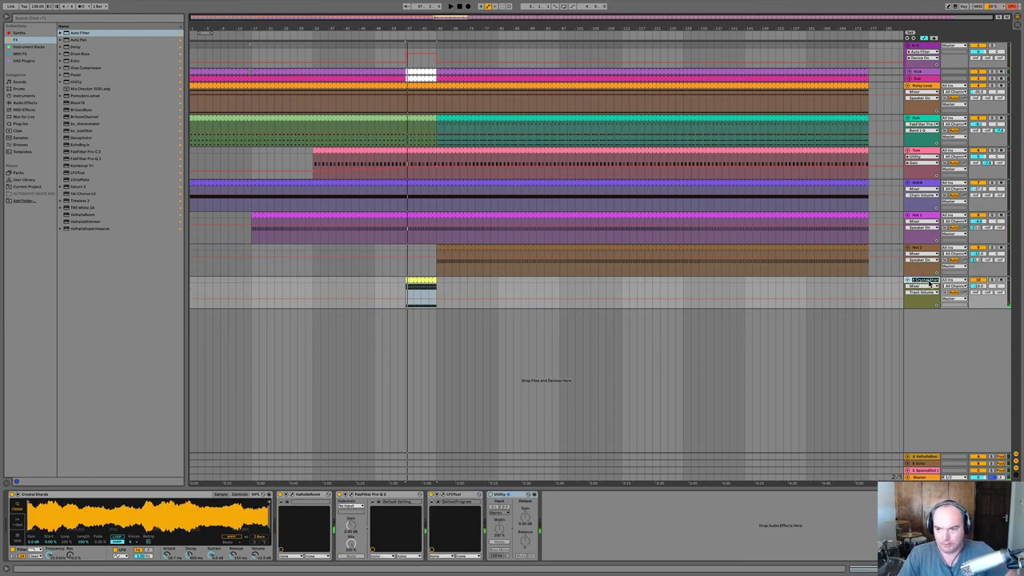
{"action": "left_click", "coordinate": [932, 281]}
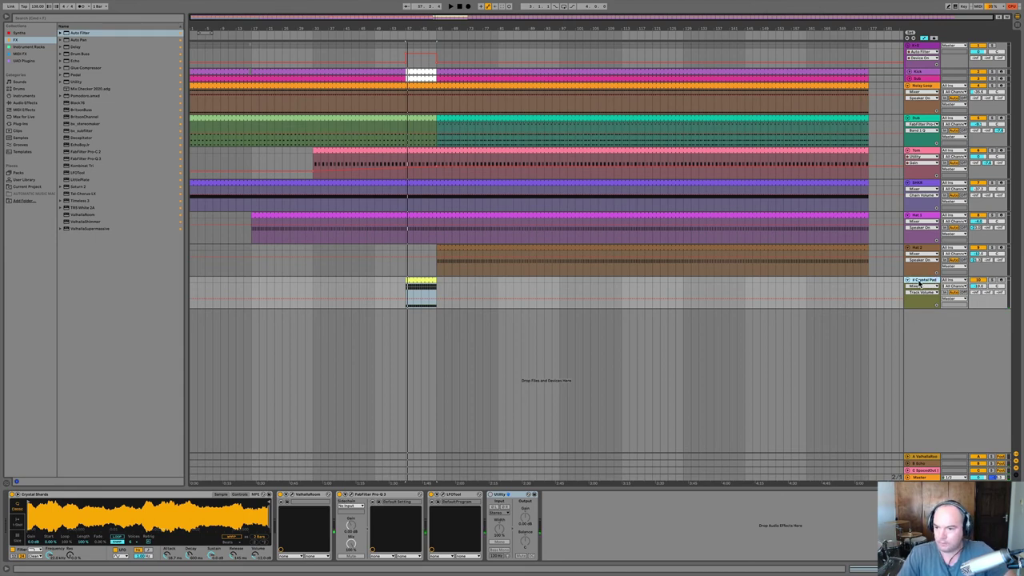
{"action": "key", "text": "Return"}
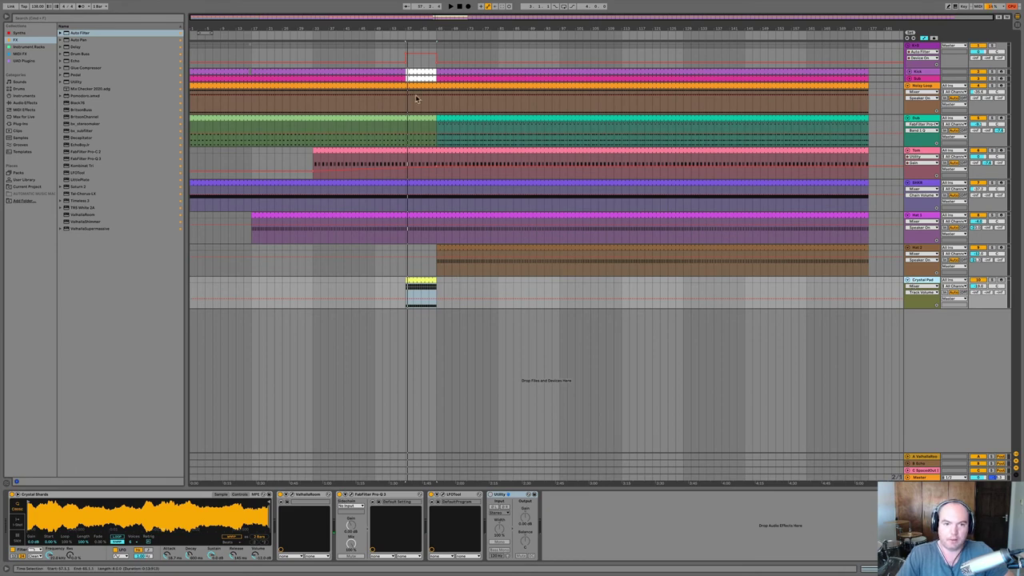
Automate the Crystal Pad's Utility gain to rise from a lower level at bar 57 up to bar 65, and audition the fade-in.
{"action": "left_click", "coordinate": [493, 494]}
{"action": "left_click", "coordinate": [522, 517]}
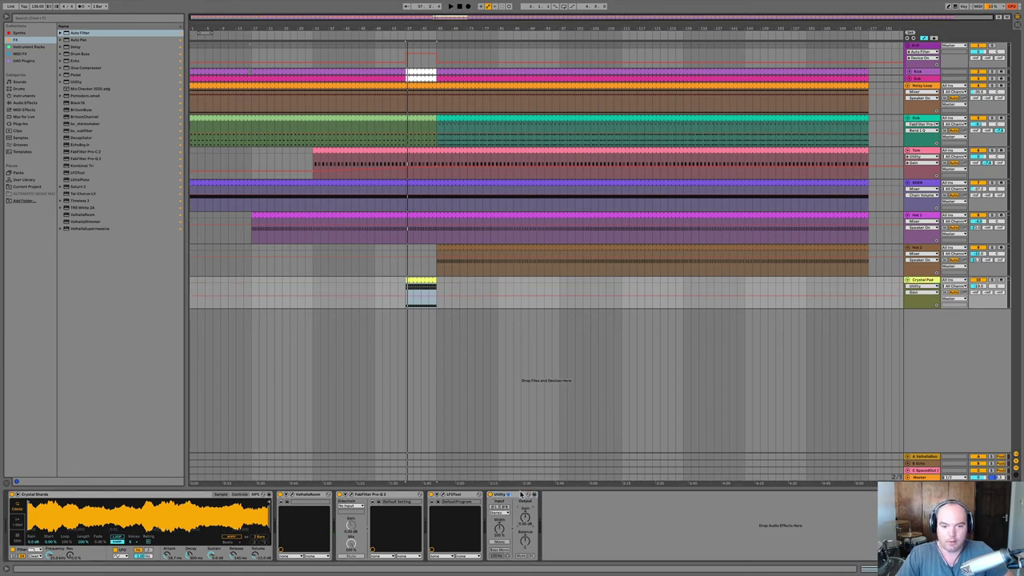
{"action": "left_click", "coordinate": [452, 303]}
{"action": "left_click", "coordinate": [436, 296]}
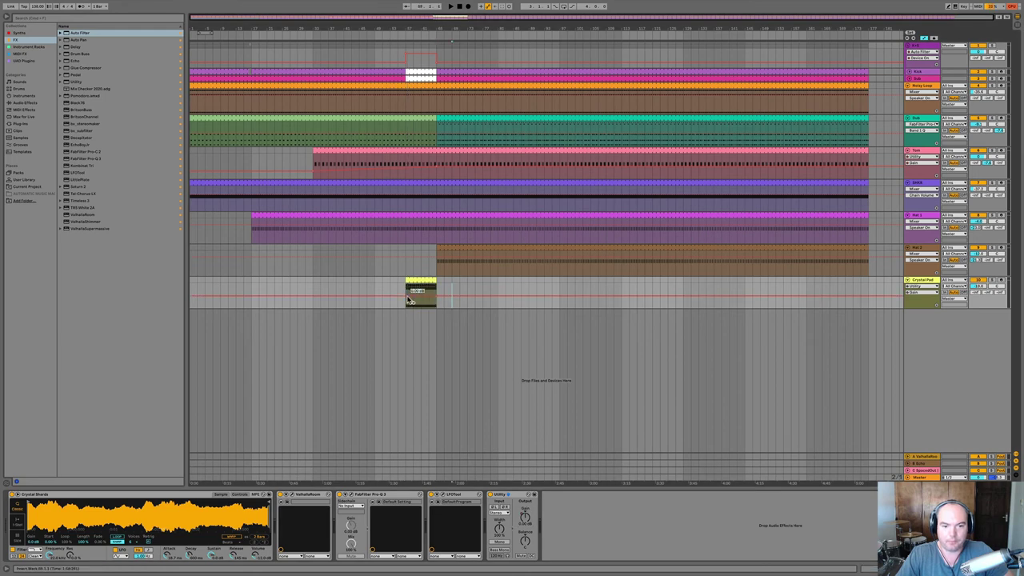
{"action": "left_click_drag", "start_coordinate": [406, 296], "coordinate": [406, 299]}
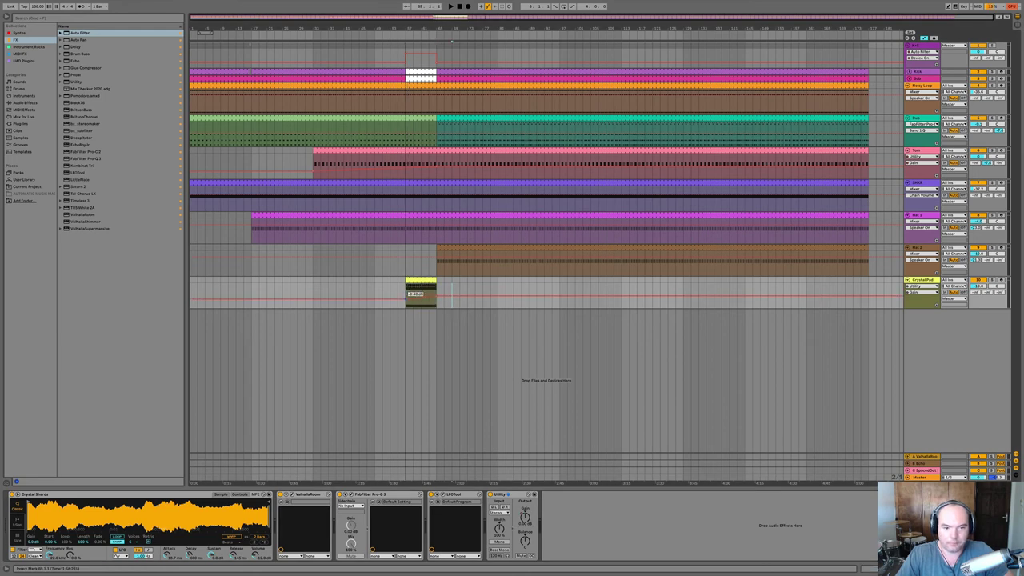
{"action": "key", "text": "space"}
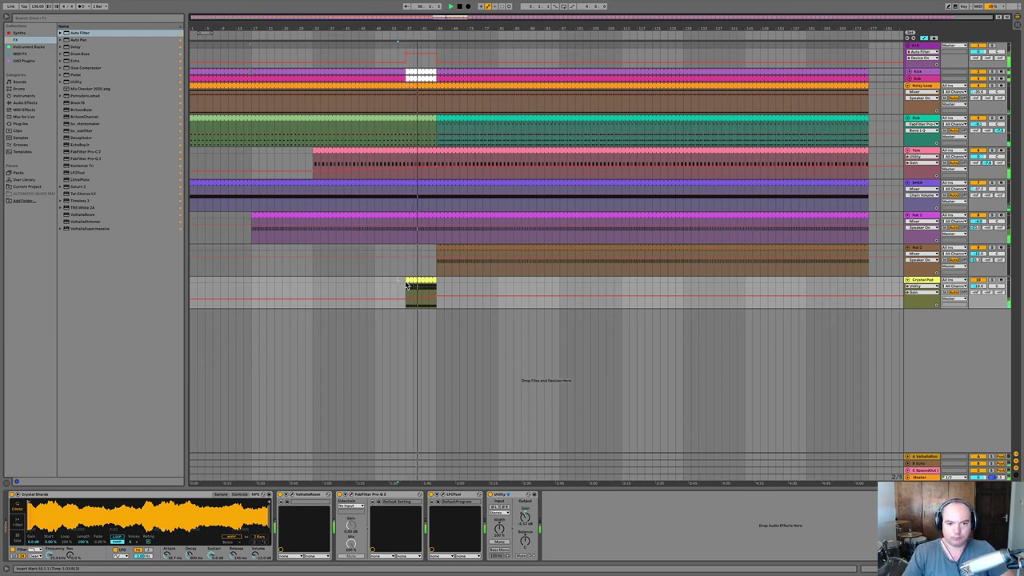
{"action": "left_click", "coordinate": [992, 295]}
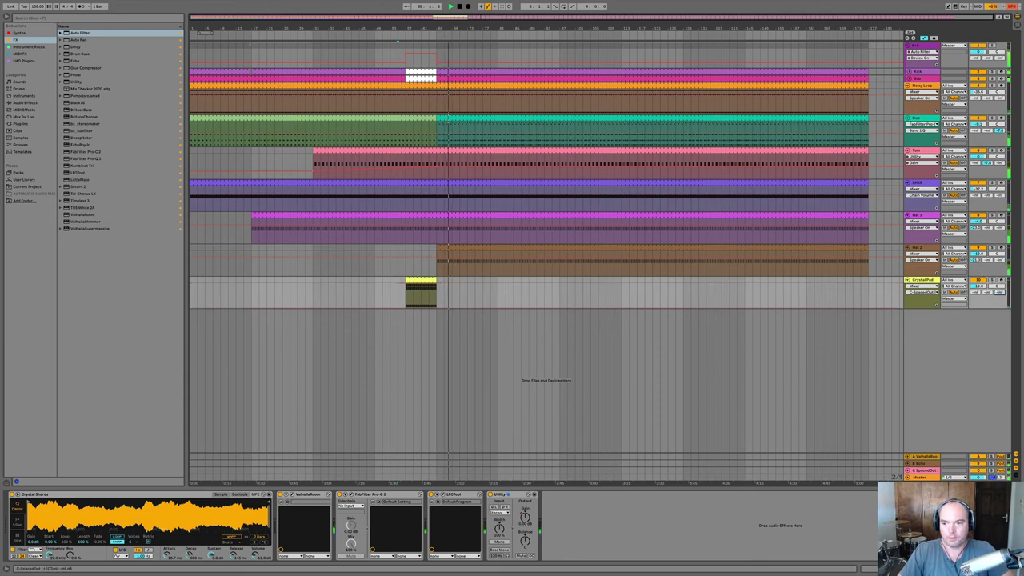
Extend the Crystal Pad clip back to bar 53, start its Utility gain ramp there at a lower level, and audition it.
{"action": "left_click", "coordinate": [412, 293]}
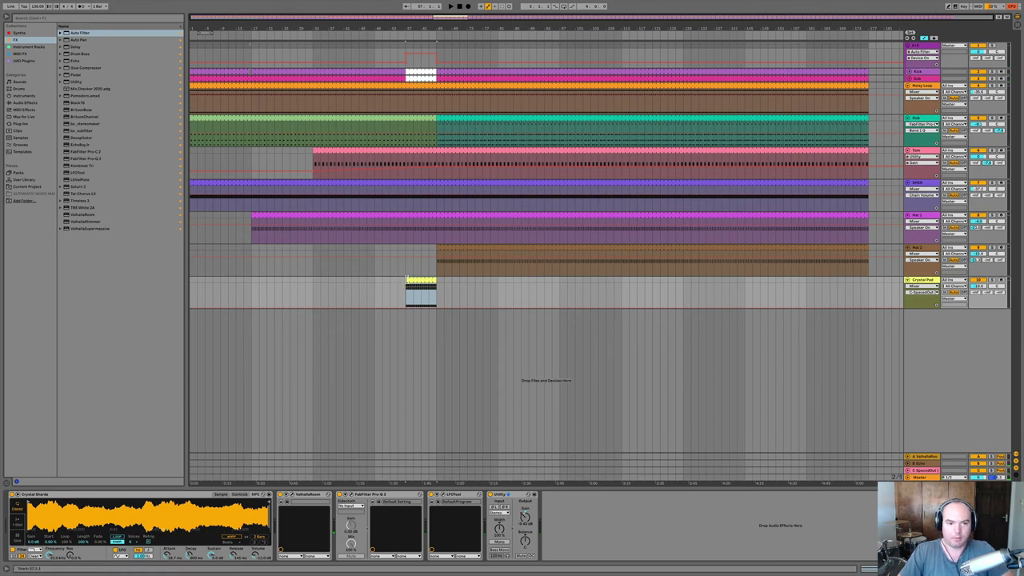
{"action": "left_click_drag", "start_coordinate": [407, 281], "coordinate": [391, 281]}
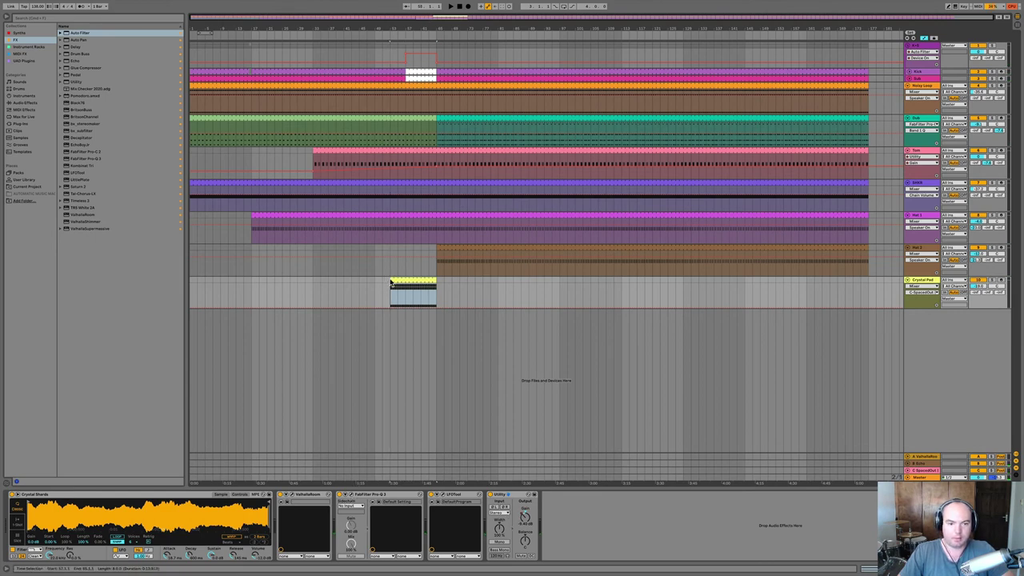
{"action": "left_click", "coordinate": [524, 518]}
{"action": "left_click", "coordinate": [400, 305]}
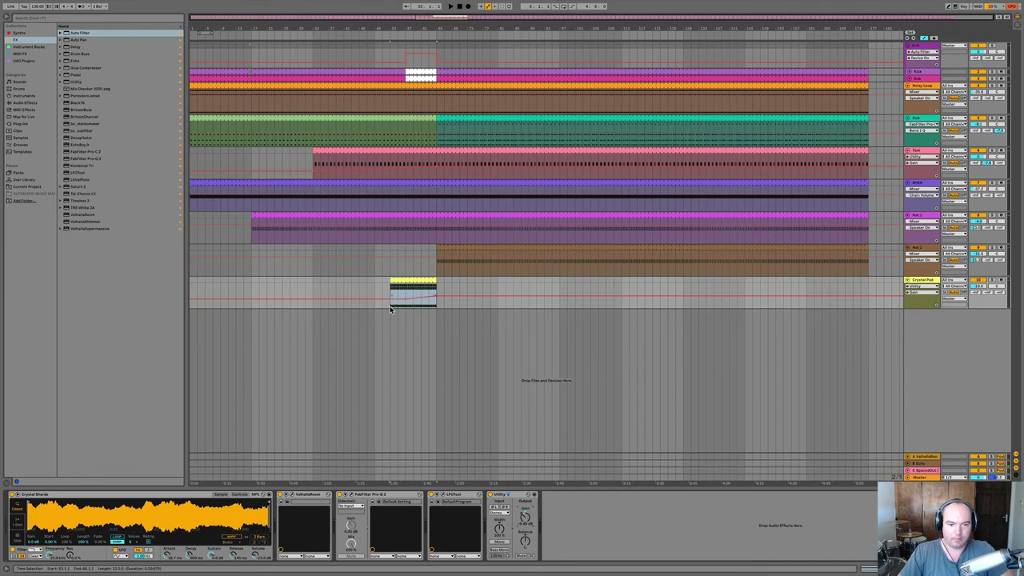
{"action": "left_click_drag", "start_coordinate": [406, 302], "coordinate": [391, 308]}
{"action": "key", "text": "space"}
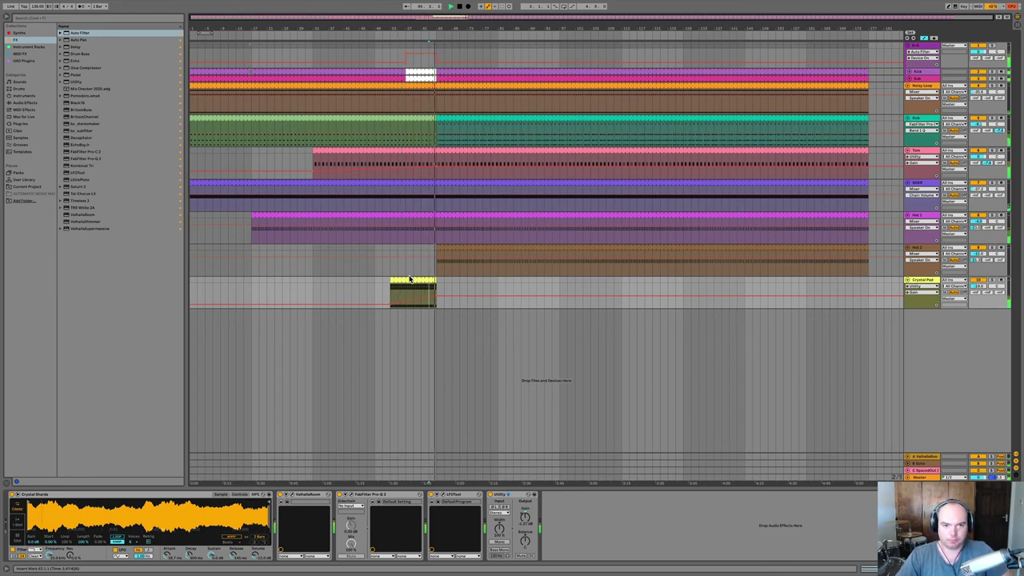
Automate the Auto Filter frequency on the kick and sub group to curve up to a peak at bar 65, and audition the sweep.
{"action": "left_click", "coordinate": [404, 46]}
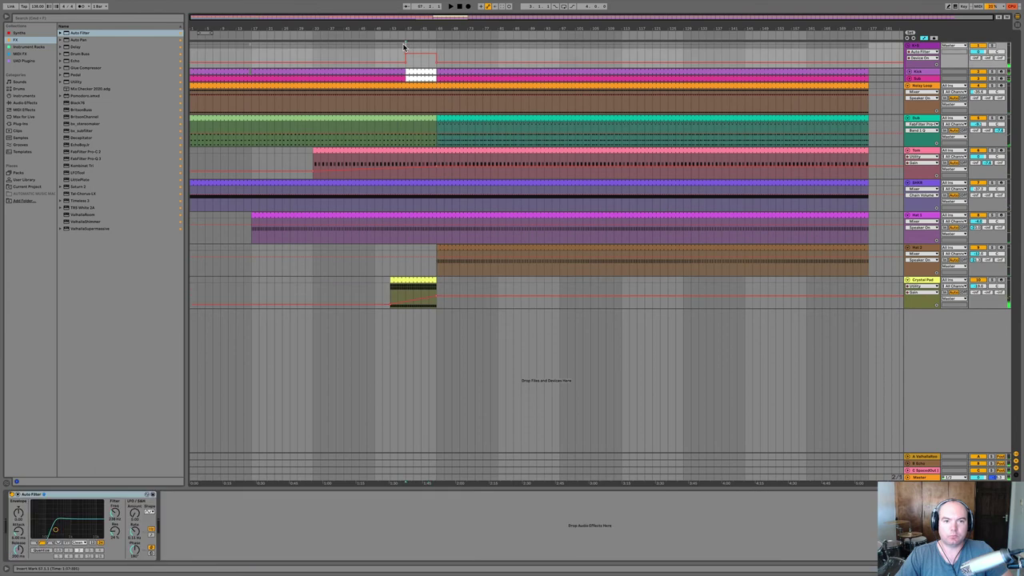
{"action": "right_click", "coordinate": [113, 516]}
{"action": "left_click", "coordinate": [121, 516]}
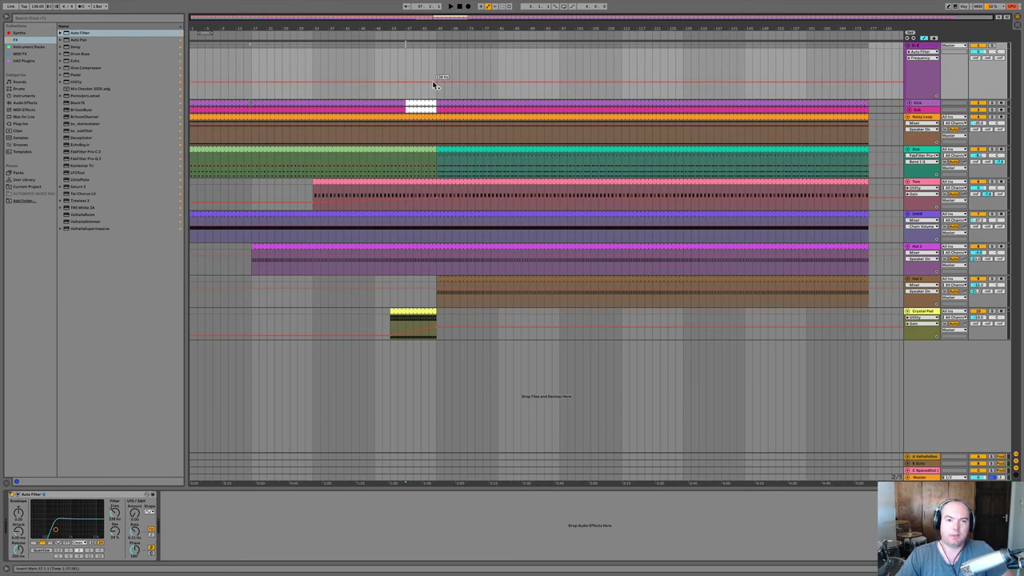
{"action": "left_click_drag", "start_coordinate": [433, 82], "coordinate": [436, 79]}
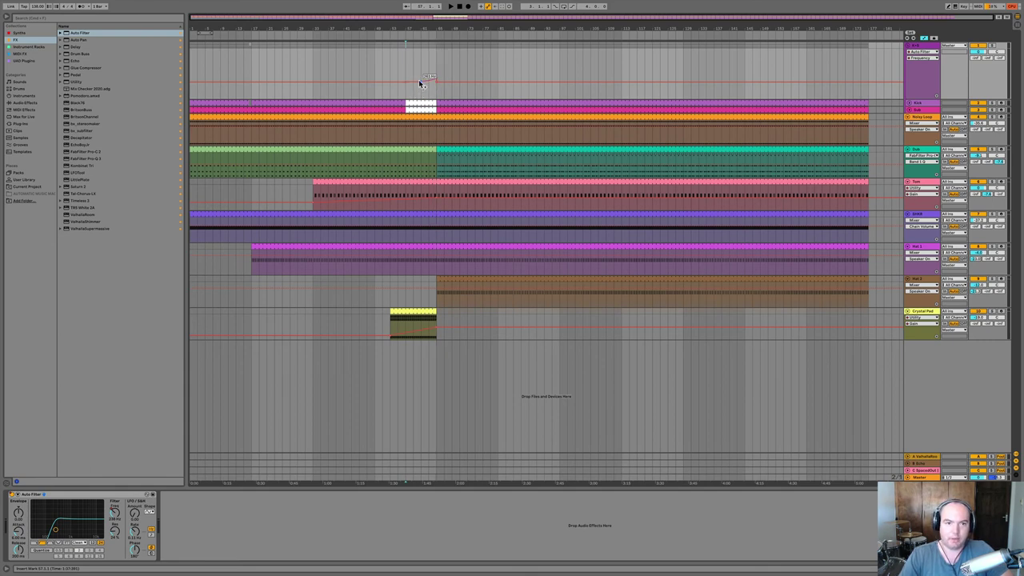
{"action": "left_click", "coordinate": [423, 69]}
{"action": "key", "text": "space"}
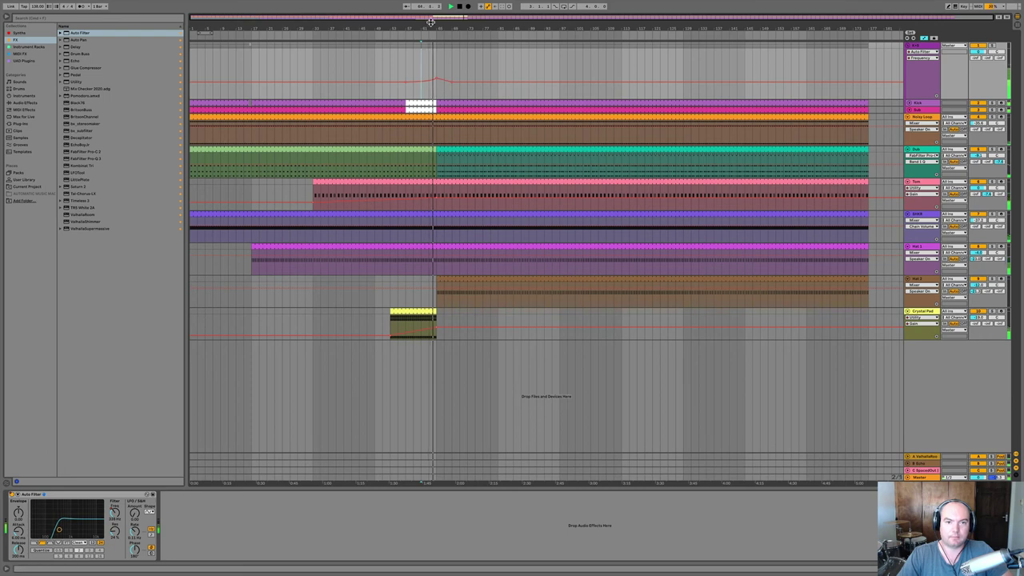
Try a short gap in the white kick and sub clips just before bar 65, audition it, and restore their ends to bar 65.
{"action": "left_click_drag", "start_coordinate": [430, 21], "coordinate": [441, 102]}
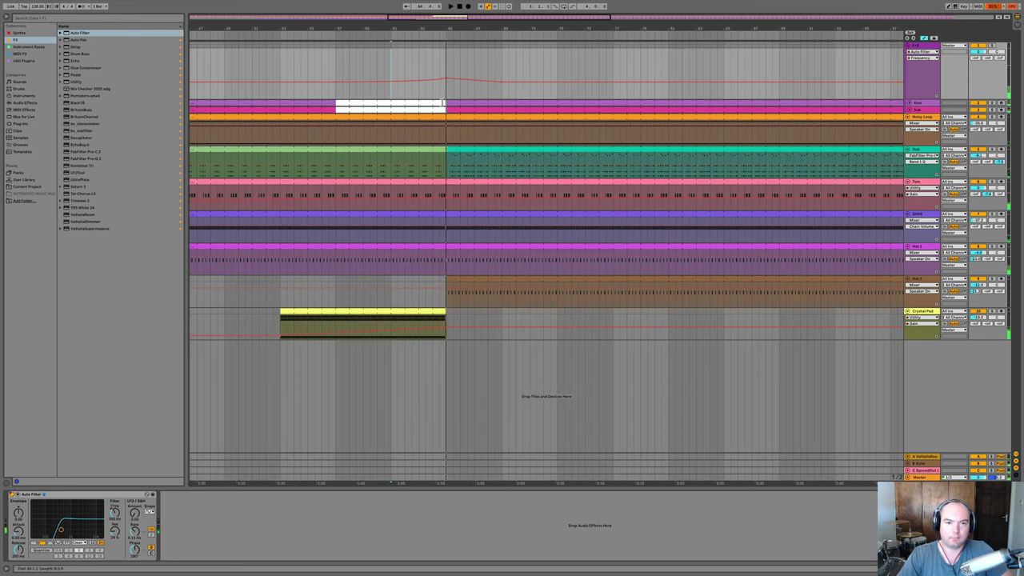
{"action": "left_click", "coordinate": [440, 104]}
{"action": "left_click", "coordinate": [442, 108]}
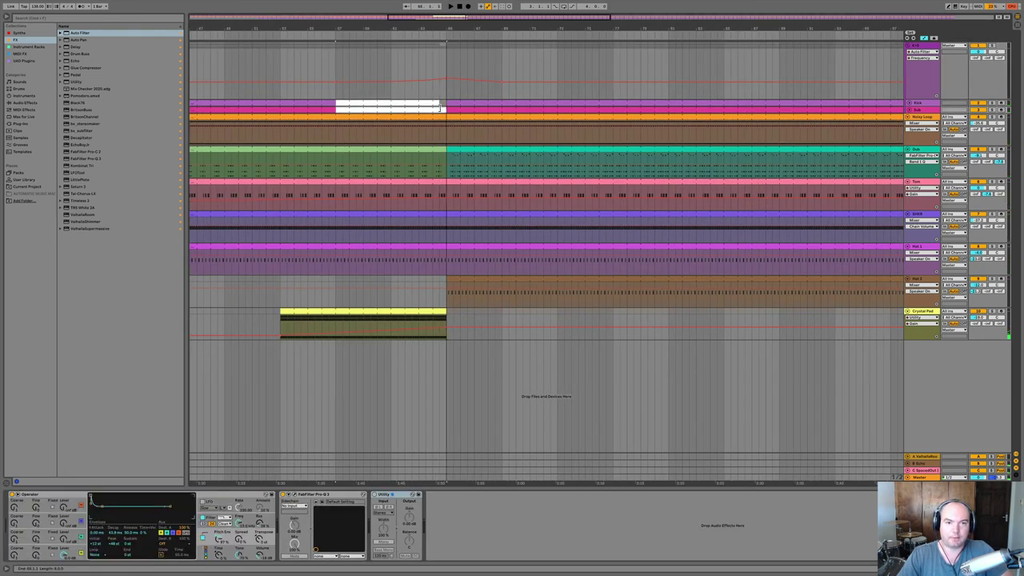
{"action": "left_click", "coordinate": [392, 96]}
{"action": "key", "text": "space"}
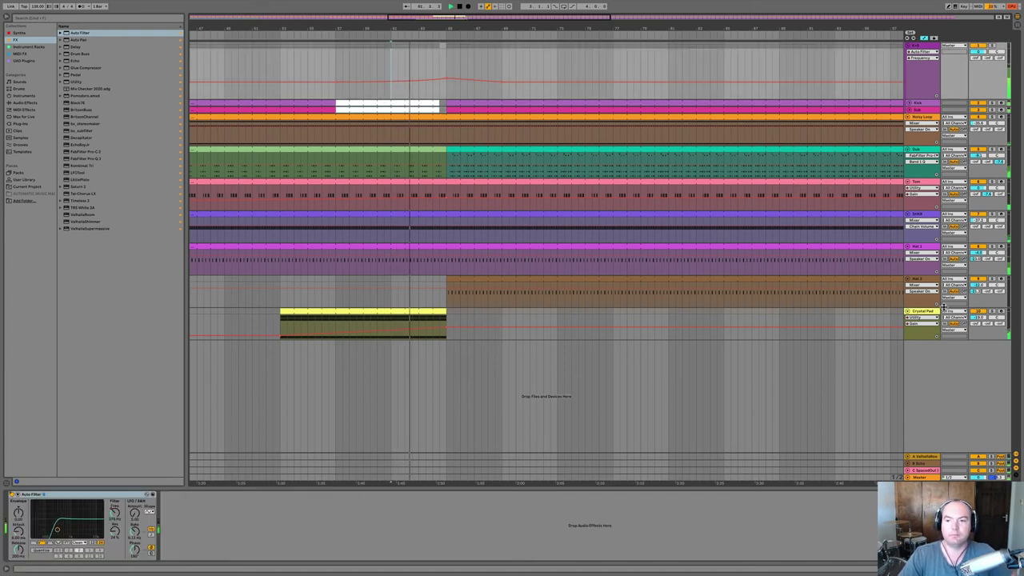
{"action": "left_click", "coordinate": [923, 311]}
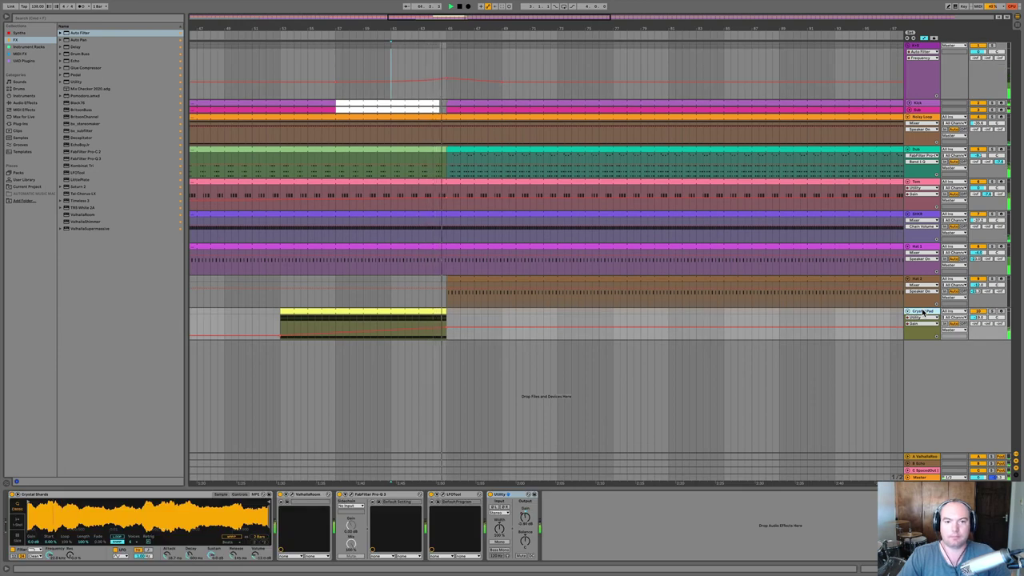
{"action": "left_click", "coordinate": [437, 103]}
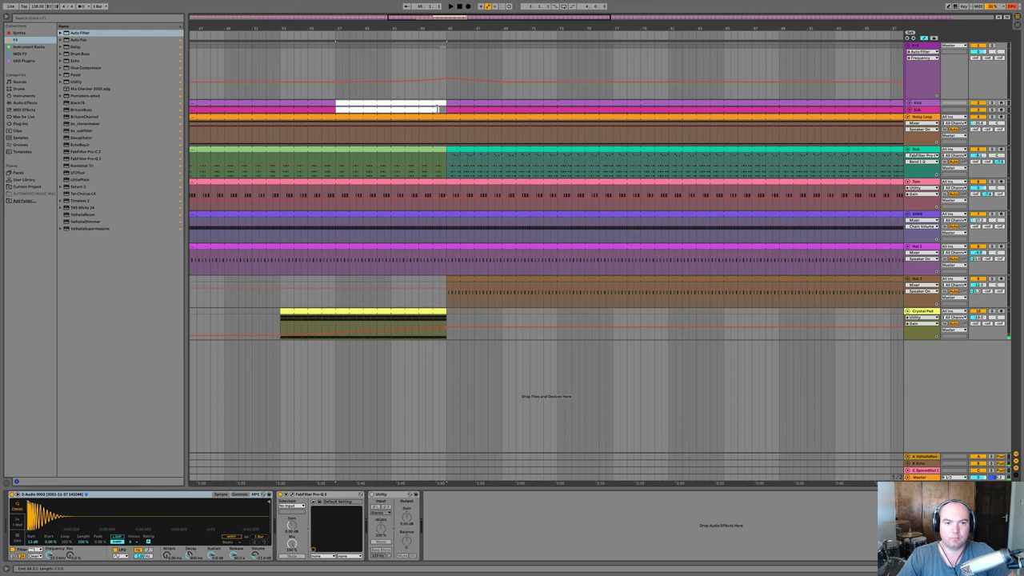
{"action": "left_click", "coordinate": [445, 110]}
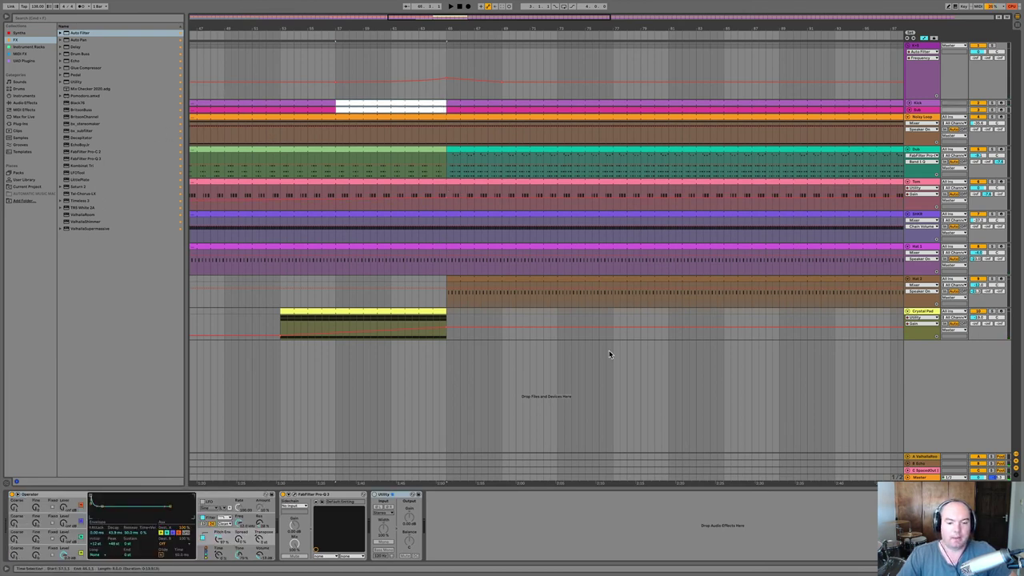
Add an Auto Pan to the Crystal Pad track and place it directly before ValhallaRoom in the effect chain.
{"action": "left_click", "coordinate": [909, 334]}
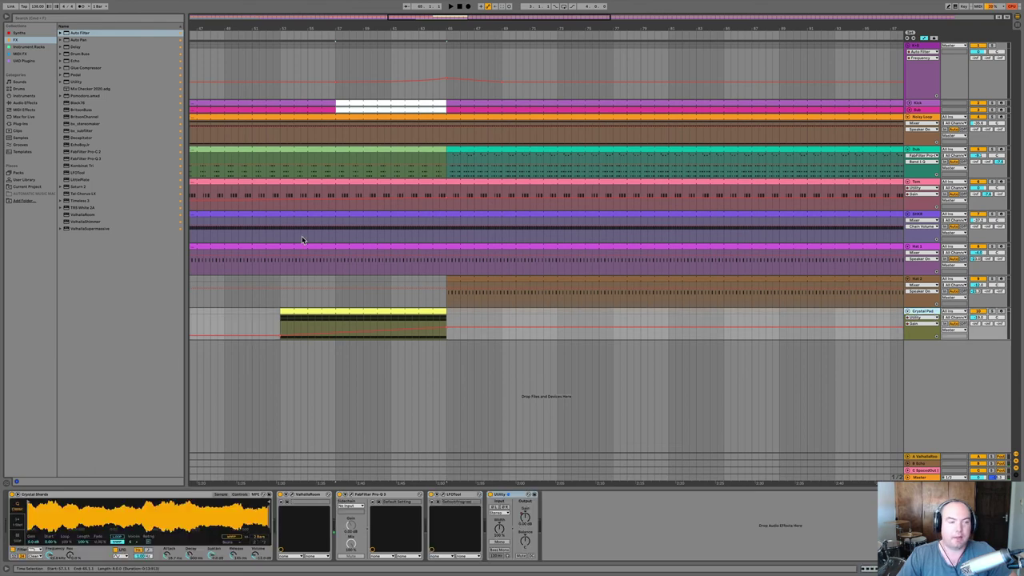
{"action": "double_click", "coordinate": [78, 42]}
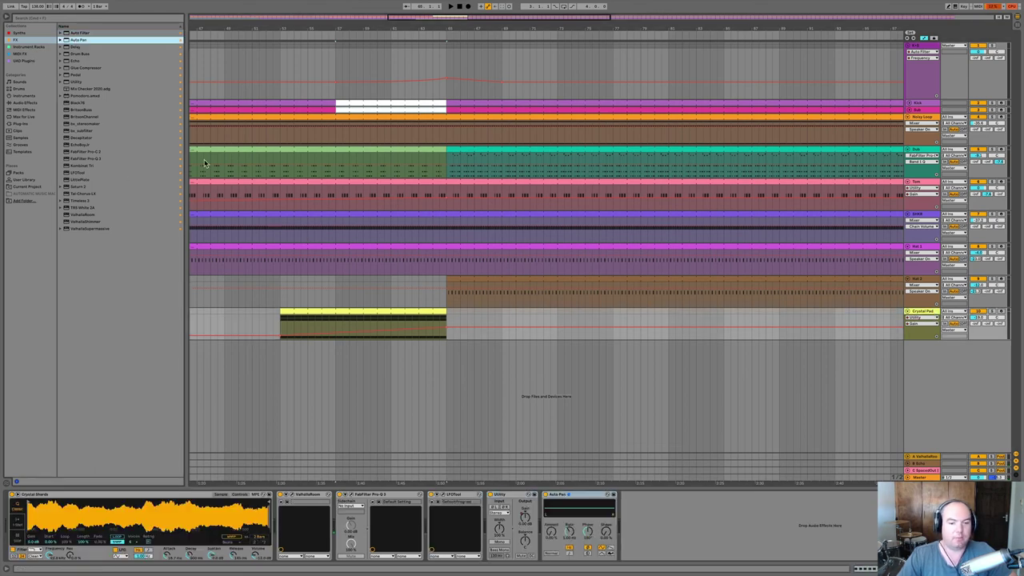
{"action": "left_click_drag", "start_coordinate": [565, 500], "coordinate": [289, 523]}
Raise the amount and adjust the frequency of the Crystal Pad's Auto Pan, and audition the panning leading into bar 65.
{"action": "left_click", "coordinate": [286, 532]}
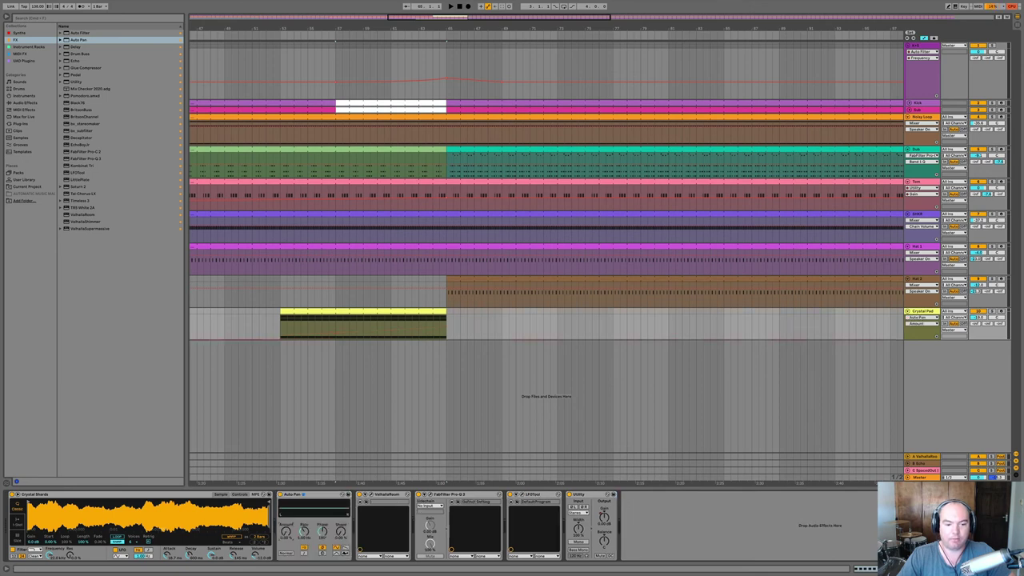
{"action": "left_click", "coordinate": [337, 553]}
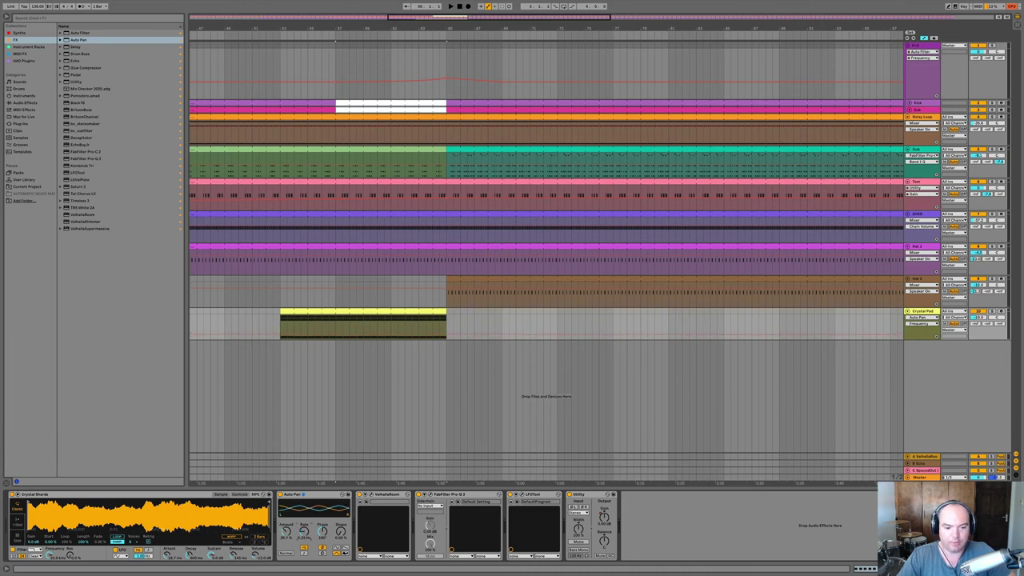
{"action": "left_click", "coordinate": [288, 532]}
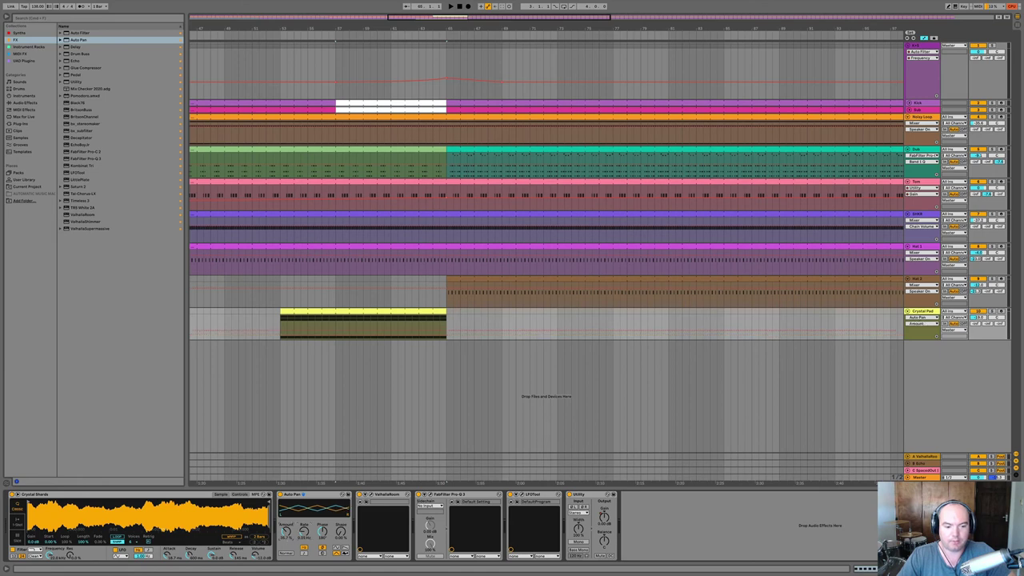
{"action": "left_click", "coordinate": [390, 323]}
{"action": "key", "text": "space"}
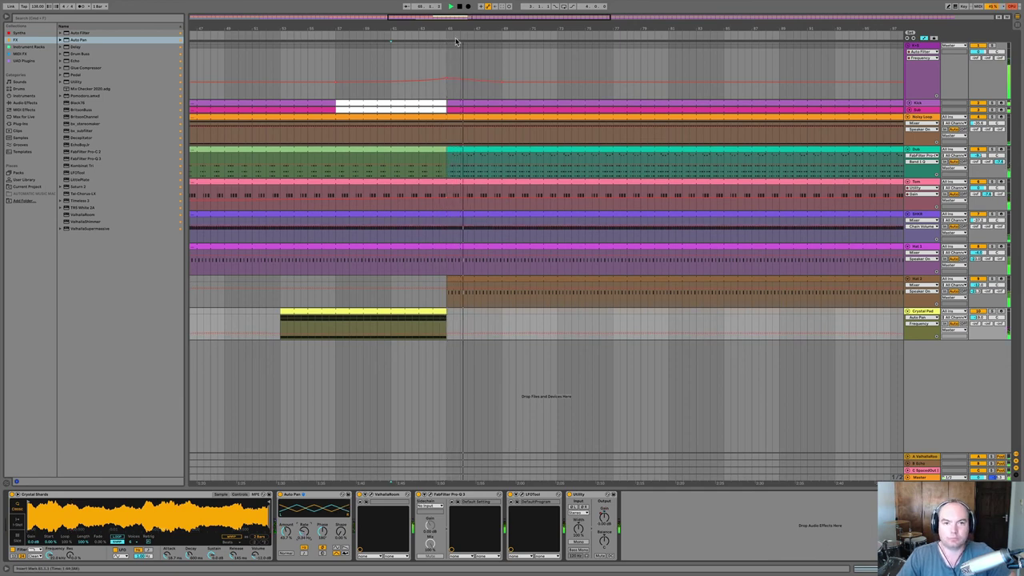
Set the Env1 Velocity in the Dub track's Diva synth to 45.00 while the track plays.
{"action": "left_click_drag", "start_coordinate": [454, 28], "coordinate": [453, 6]}
{"action": "left_click", "coordinate": [465, 150]}
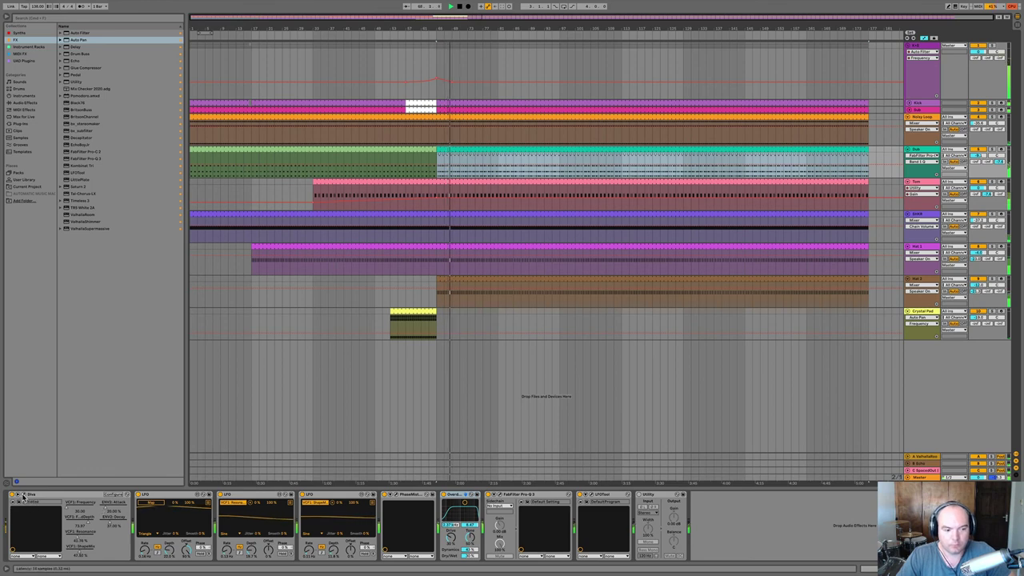
{"action": "key", "text": "super+alt+p"}
{"action": "left_click_drag", "start_coordinate": [838, 131], "coordinate": [829, 155]}
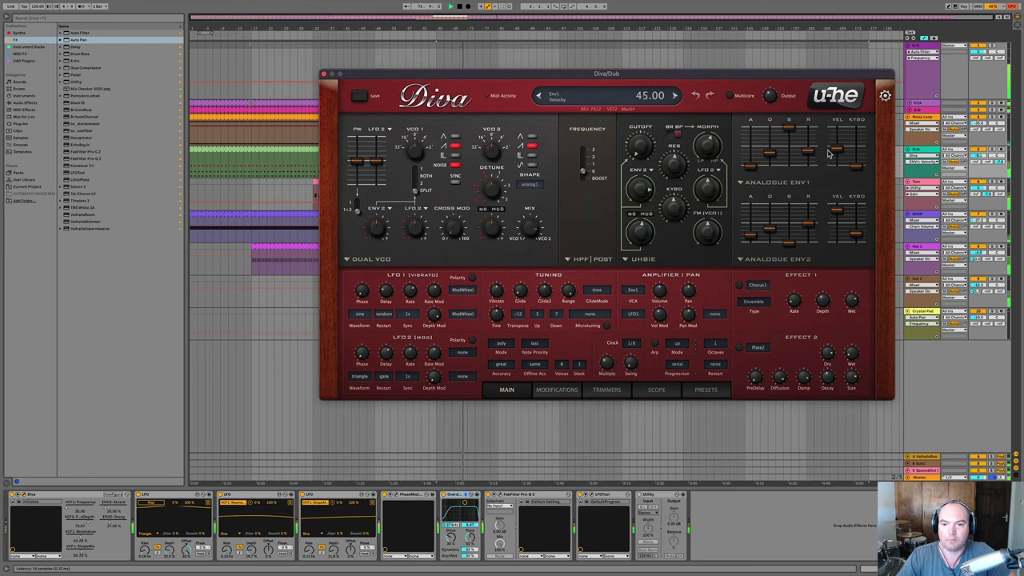
{"action": "left_click", "coordinate": [324, 75]}
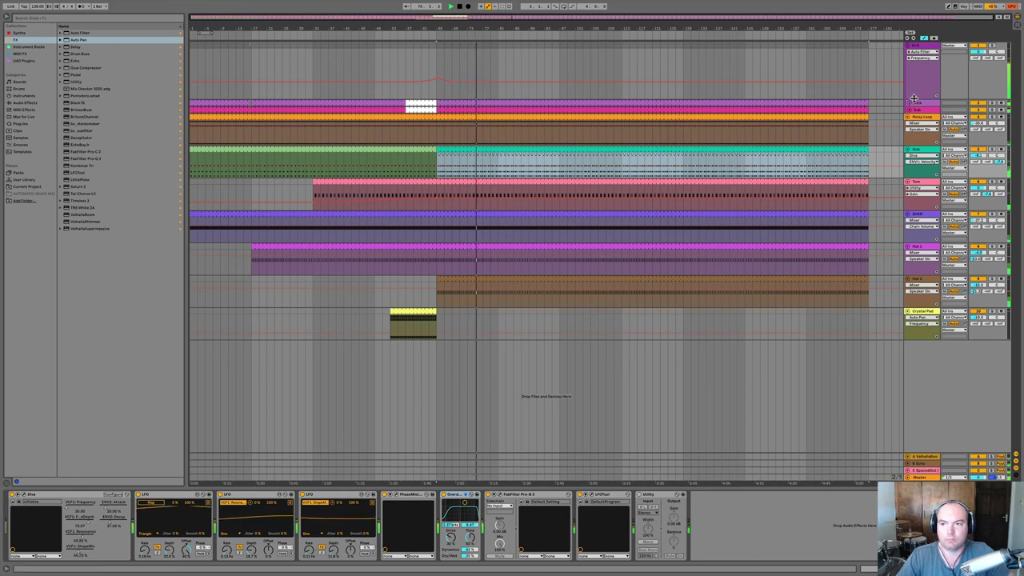
Reduce the kick and sub group's track height, and duplicate the Crystal Pad section so a copy spans bars 101 to 113.
{"action": "left_click_drag", "start_coordinate": [913, 99], "coordinate": [913, 86]}
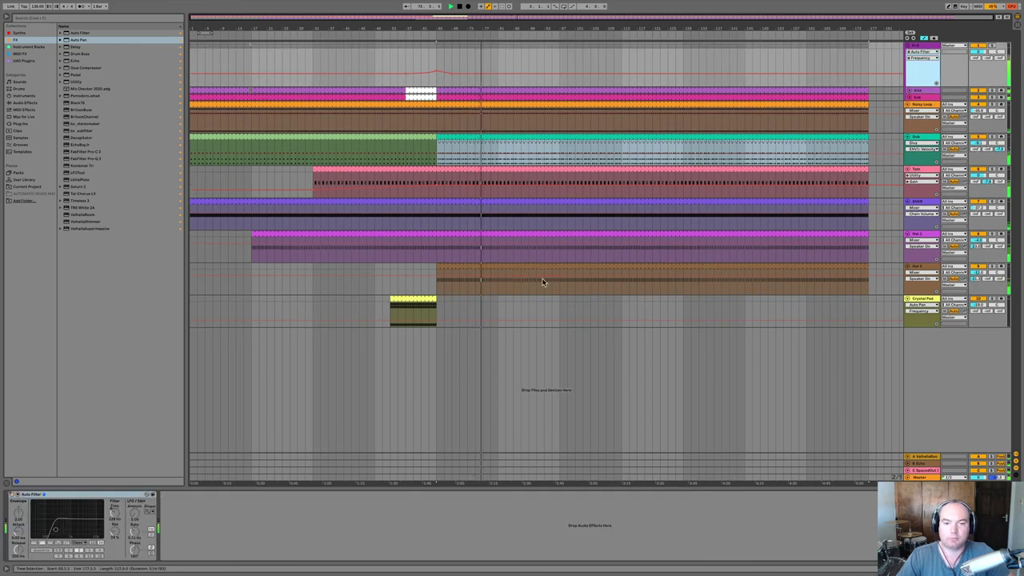
{"action": "left_click_drag", "start_coordinate": [374, 298], "coordinate": [562, 295]}
{"action": "key", "text": "ctrl+d"}
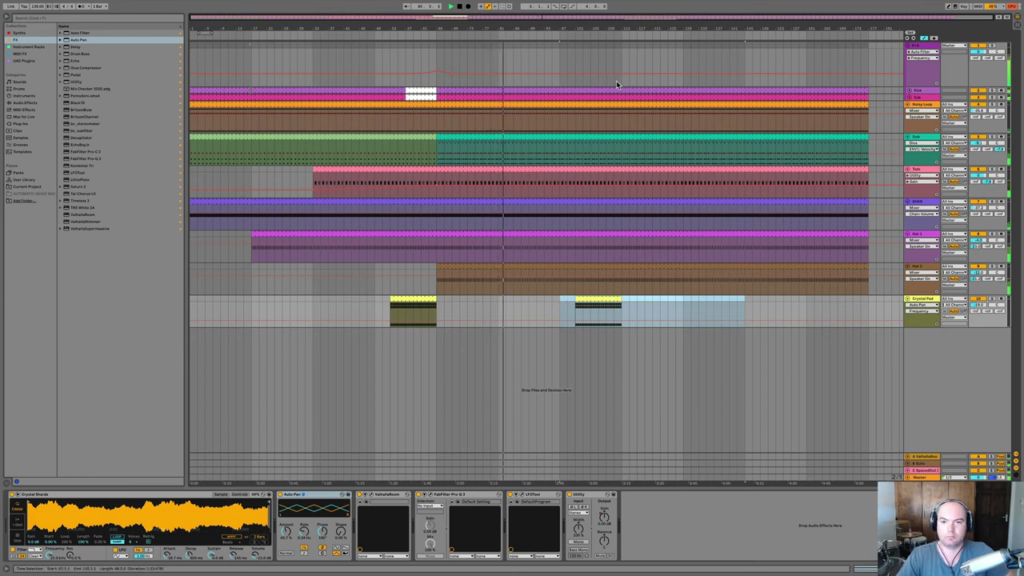
Delete the kick and sub from bar 105 to bar 113, and split off and colour their clips from bar 97 to bar 105 white.
{"action": "left_click_drag", "start_coordinate": [620, 93], "coordinate": [589, 92]}
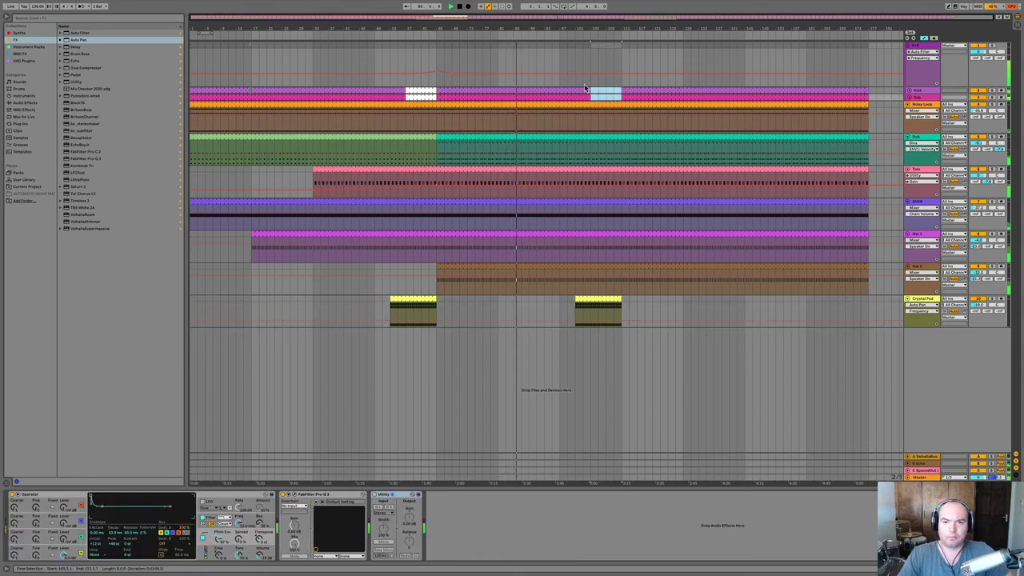
{"action": "key", "text": "Delete"}
{"action": "left_click_drag", "start_coordinate": [592, 92], "coordinate": [574, 101]}
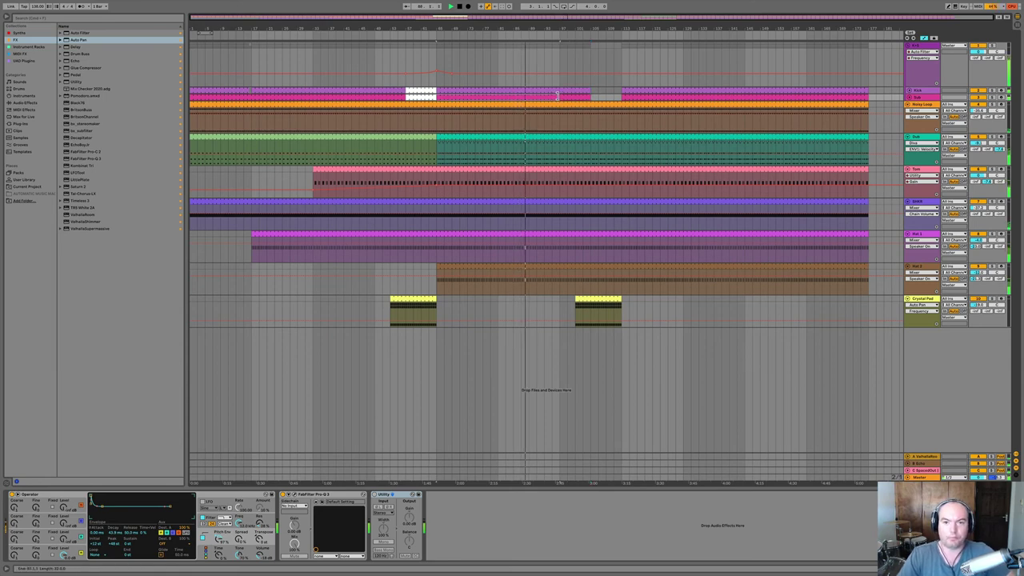
{"action": "right_click", "coordinate": [565, 96]}
{"action": "left_click", "coordinate": [653, 211]}
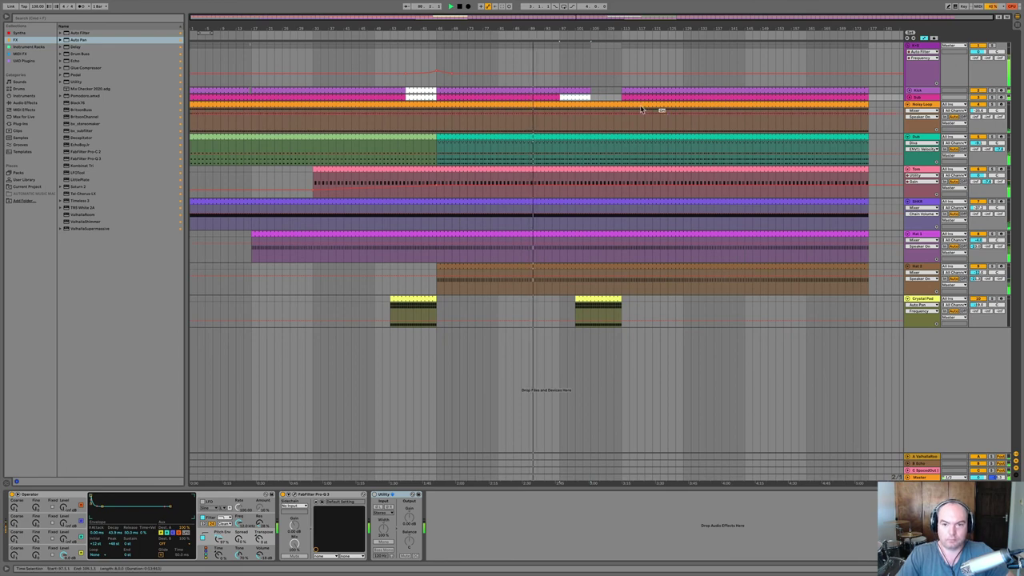
{"action": "left_click", "coordinate": [574, 96]}
{"action": "right_click", "coordinate": [576, 94]}
{"action": "left_click", "coordinate": [661, 206]}
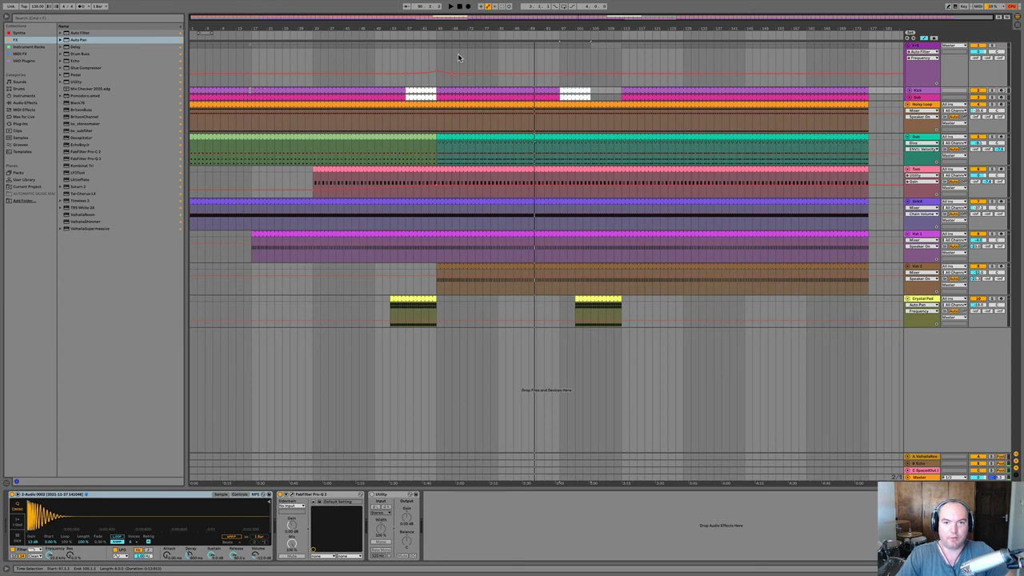
Automate the kick and sub group's Auto Filter to switch on from bar 97 to bar 107.
{"action": "left_click", "coordinate": [561, 55]}
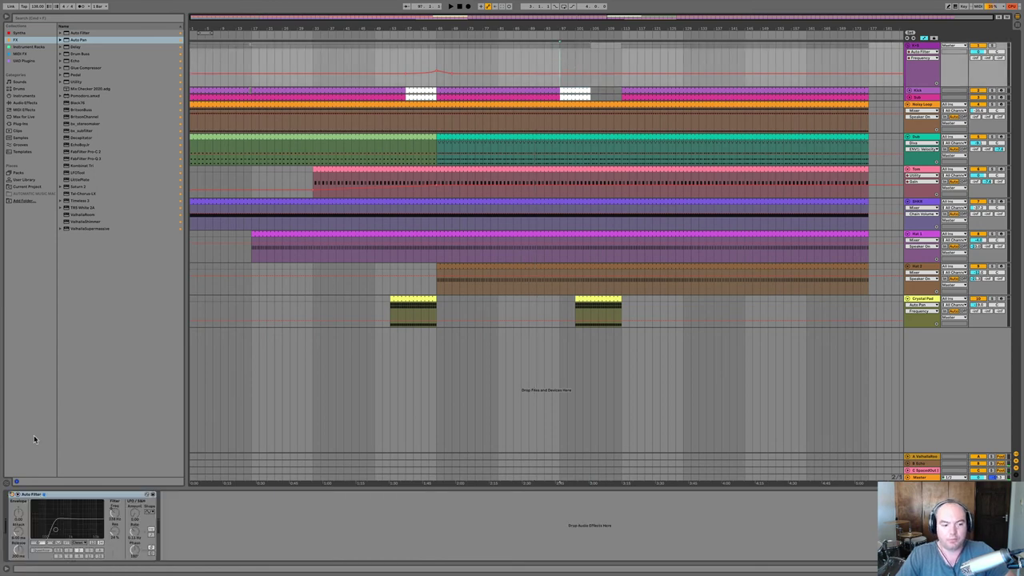
{"action": "left_click", "coordinate": [13, 496]}
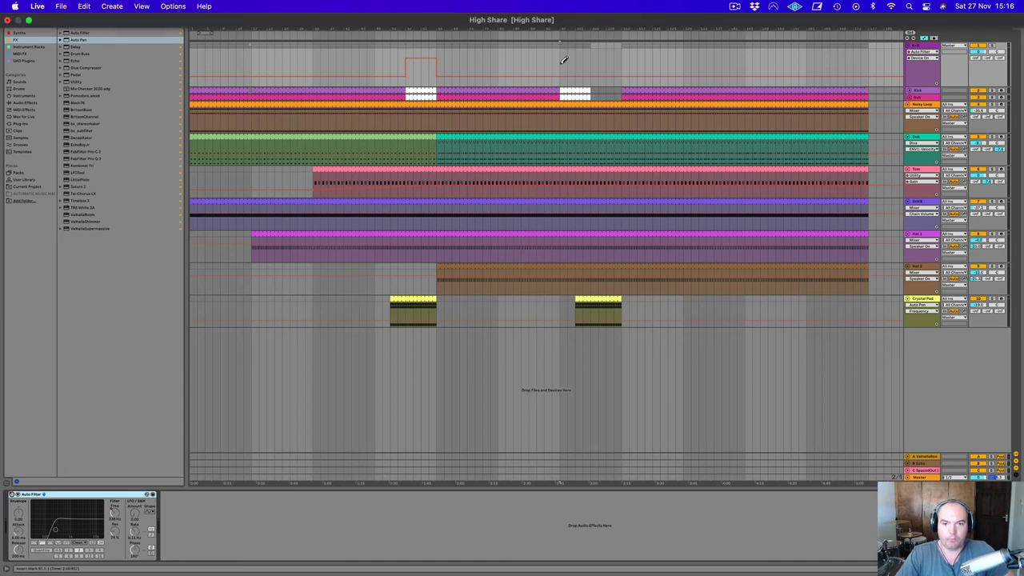
{"action": "left_click_drag", "start_coordinate": [569, 57], "coordinate": [600, 56]}
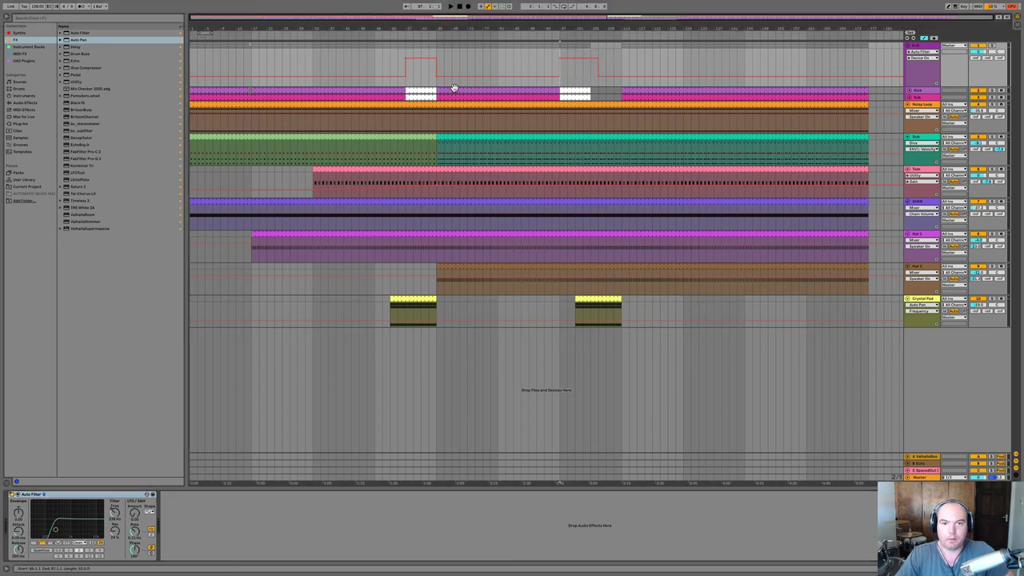
Automate the group's Auto Filter frequency to rise from bar 97 to a peak at bar 105, and audition it from bar 103.
{"action": "left_click", "coordinate": [115, 515]}
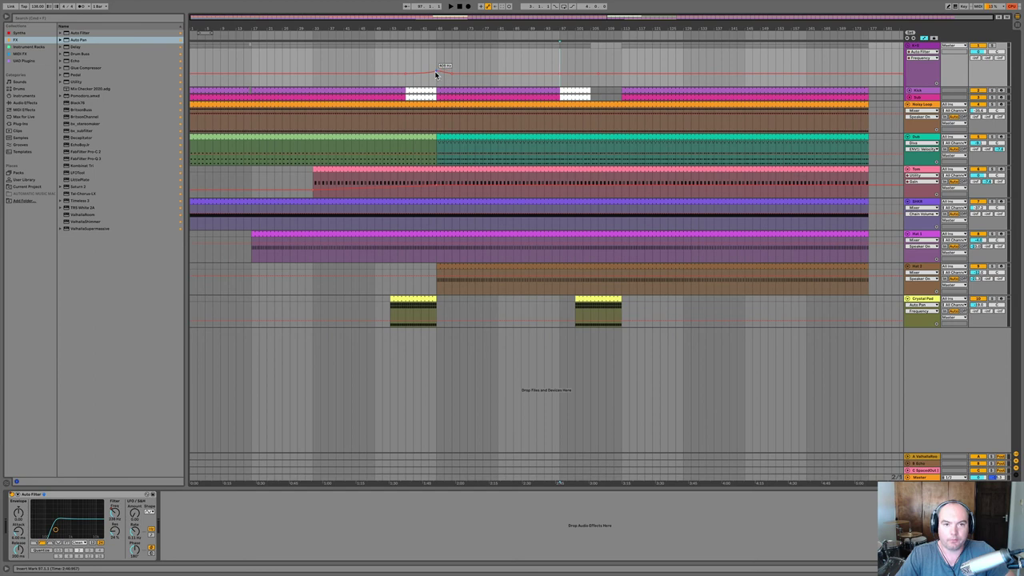
{"action": "left_click_drag", "start_coordinate": [591, 74], "coordinate": [590, 71]}
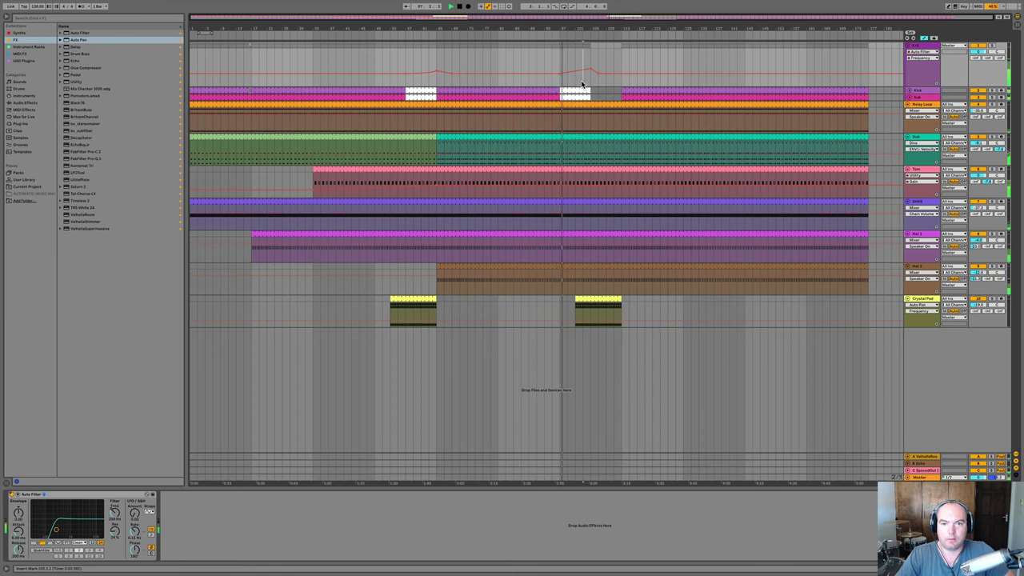
{"action": "left_click", "coordinate": [583, 83]}
{"action": "key", "text": "space"}
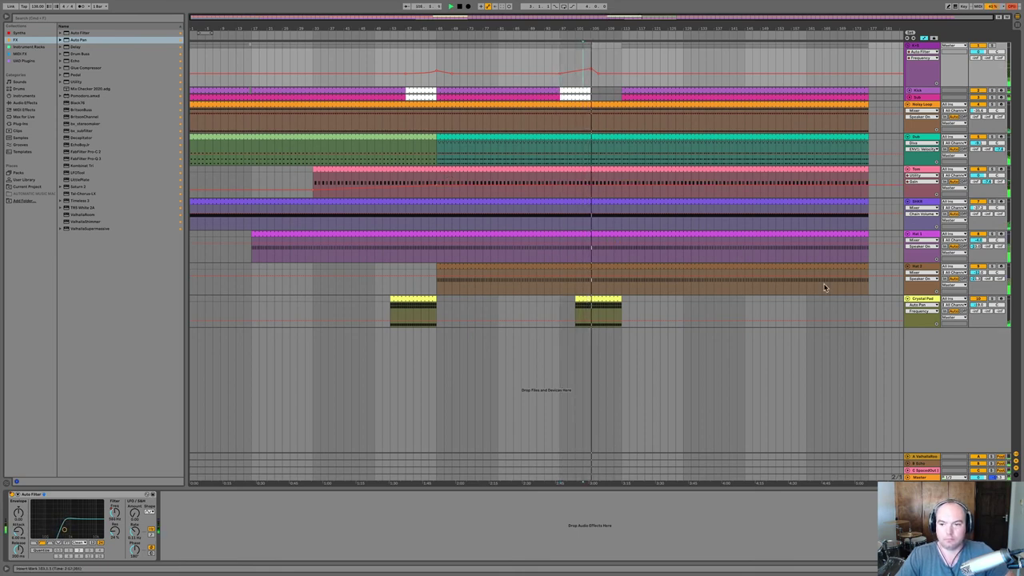
Shorten the brown hat clip to end at bar 107.
{"action": "left_click", "coordinate": [864, 267]}
{"action": "left_click_drag", "start_coordinate": [864, 267], "coordinate": [599, 284]}
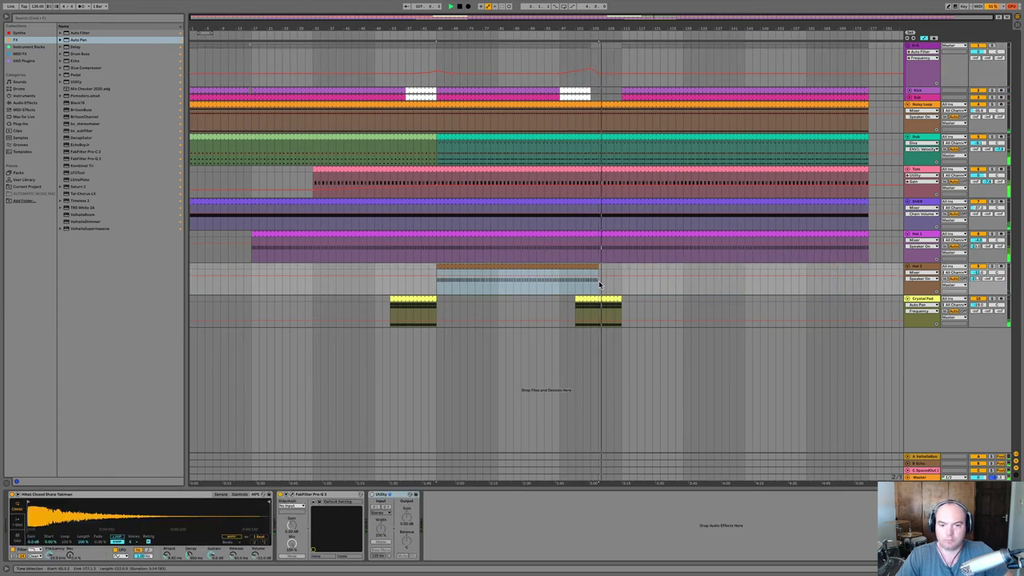
Delete the purple hat and shaker parts from bar 113 to bar 123.
{"action": "left_click", "coordinate": [864, 236]}
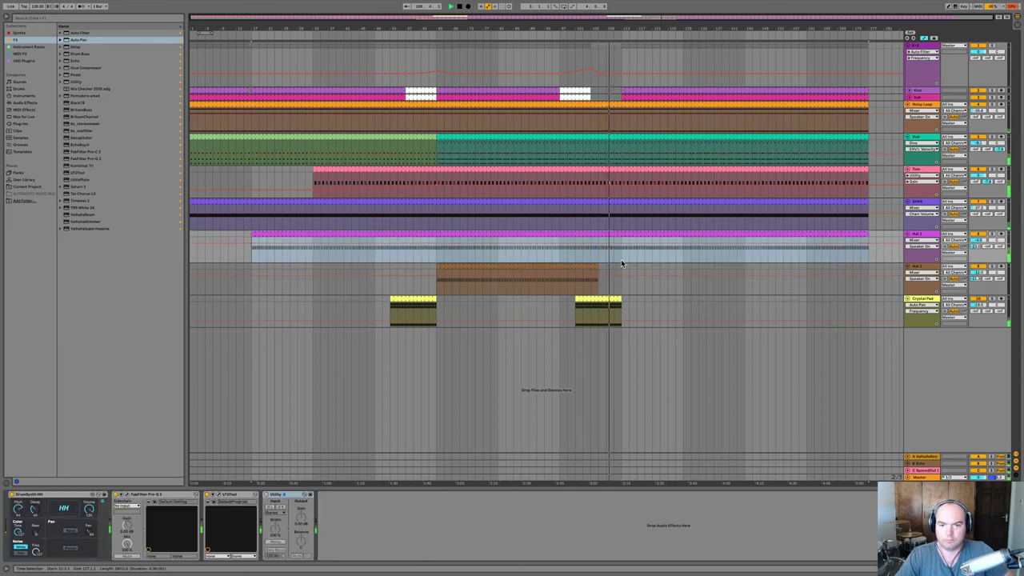
{"action": "left_click", "coordinate": [622, 258]}
{"action": "mouse_move", "coordinate": [627, 240]}
{"action": "left_mouse_down"}
{"action": "mouse_move", "coordinate": [645, 215]}
{"action": "mouse_move", "coordinate": [661, 234]}
{"action": "left_mouse_up"}
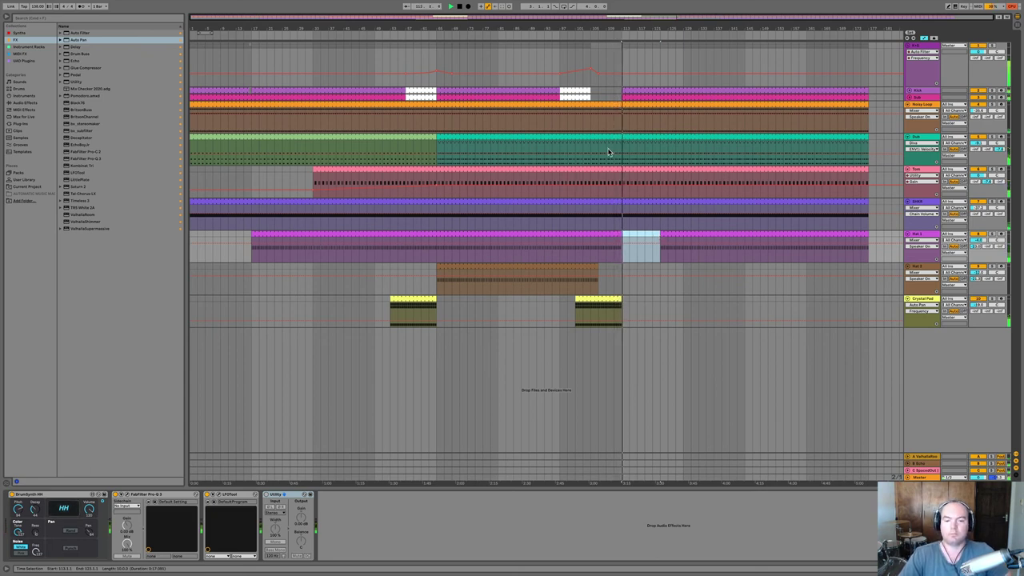
{"action": "left_click", "coordinate": [623, 206]}
{"action": "left_click_drag", "start_coordinate": [623, 207], "coordinate": [658, 202]}
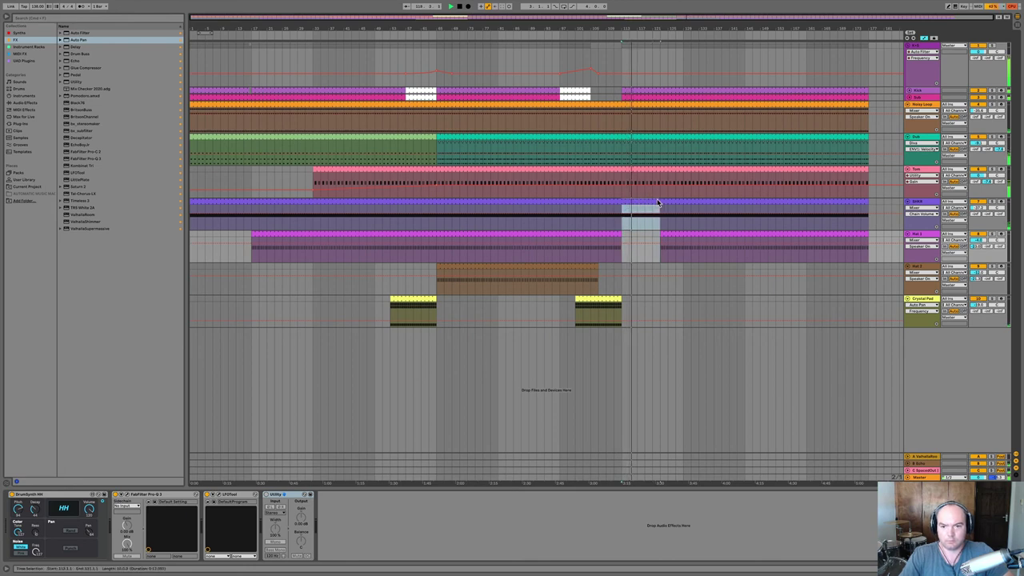
{"action": "key", "text": "Delete"}
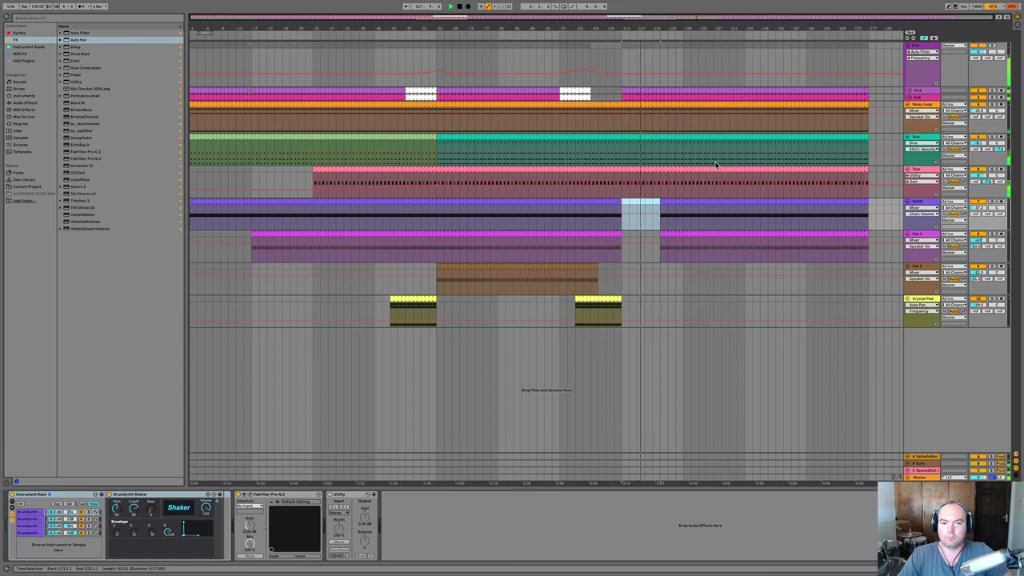
Extend the second shaker and purple hat clips back to start at bar 121, and select the brown hat clip.
{"action": "left_click", "coordinate": [312, 148]}
{"action": "left_click_drag", "start_coordinate": [312, 148], "coordinate": [251, 136]}
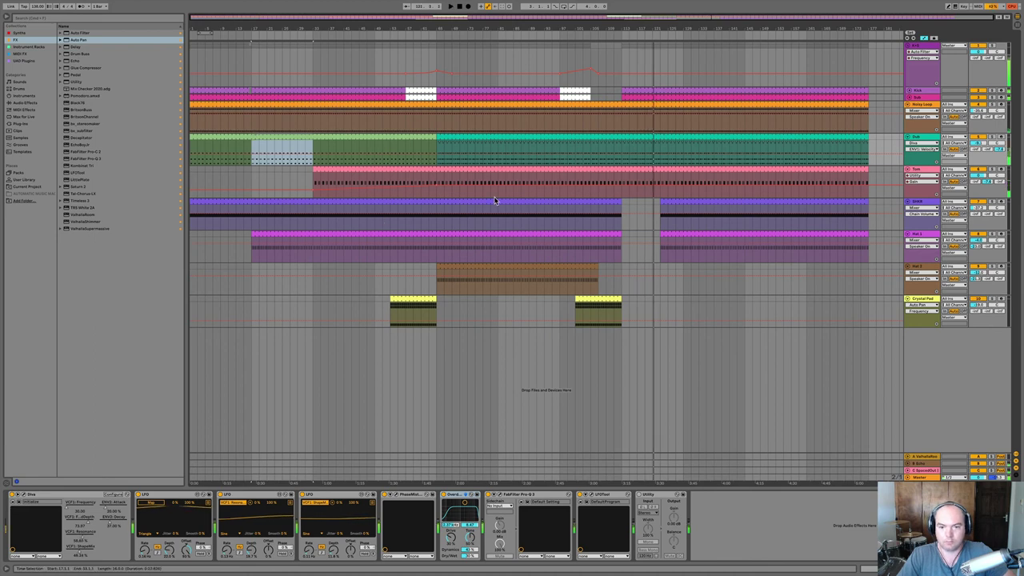
{"action": "left_click_drag", "start_coordinate": [663, 199], "coordinate": [653, 233]}
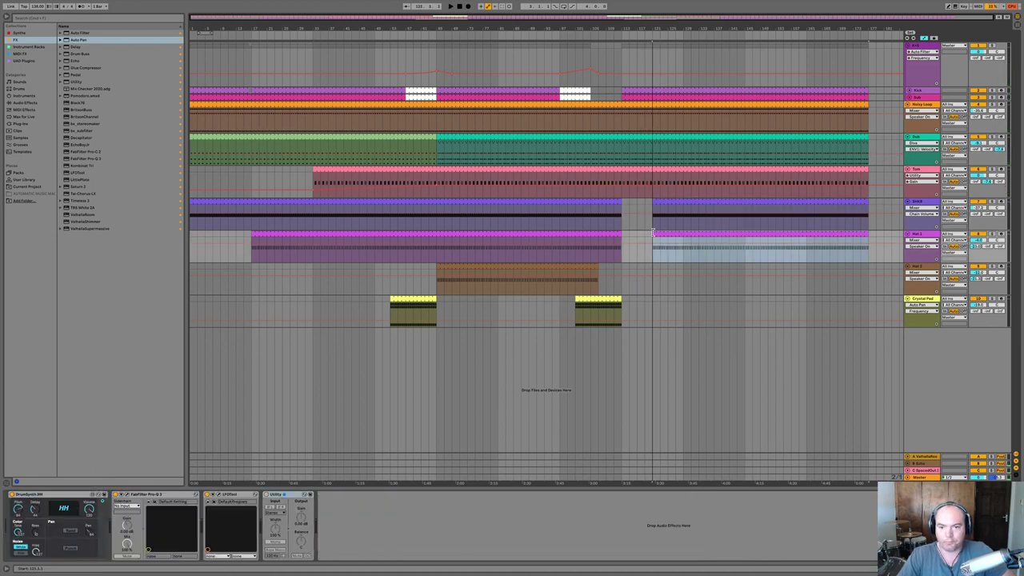
{"action": "left_click", "coordinate": [563, 267]}
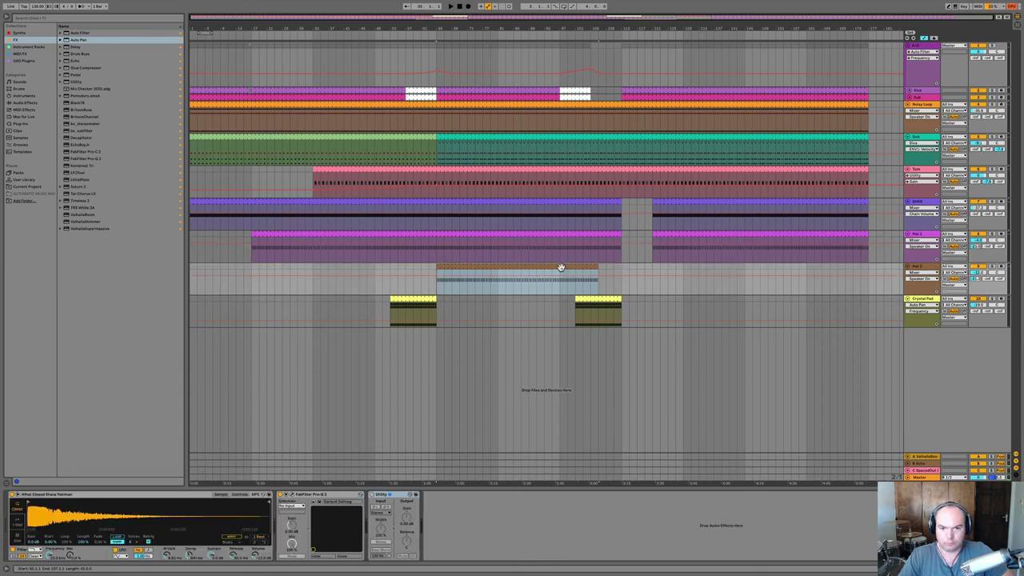
Copy the brown Hat 2 clip to start at bar 129, and shorten the original clip to end at bar 105.
{"action": "left_click_drag", "start_coordinate": [561, 267], "coordinate": [834, 267]}
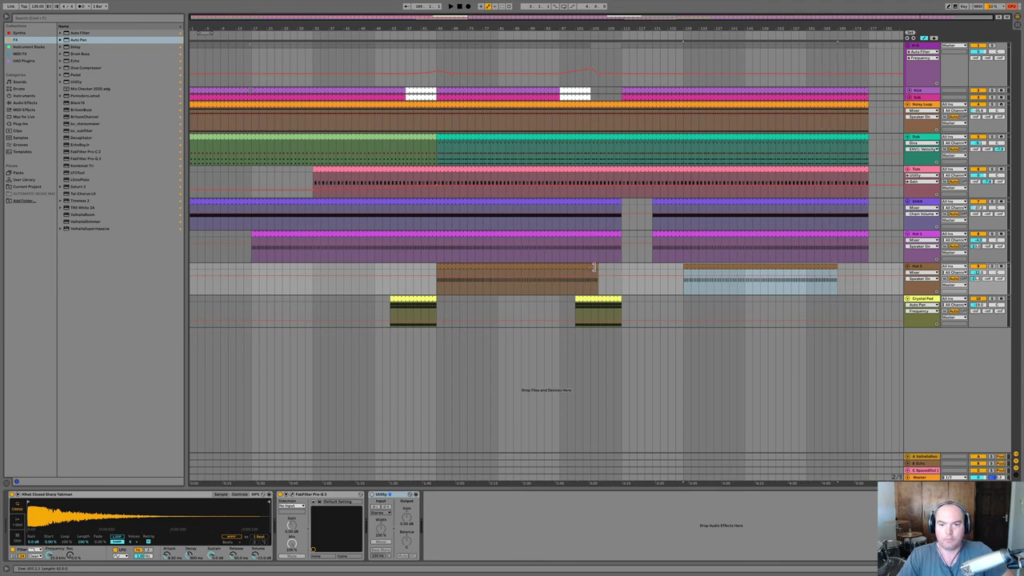
{"action": "left_click_drag", "start_coordinate": [597, 267], "coordinate": [590, 267]}
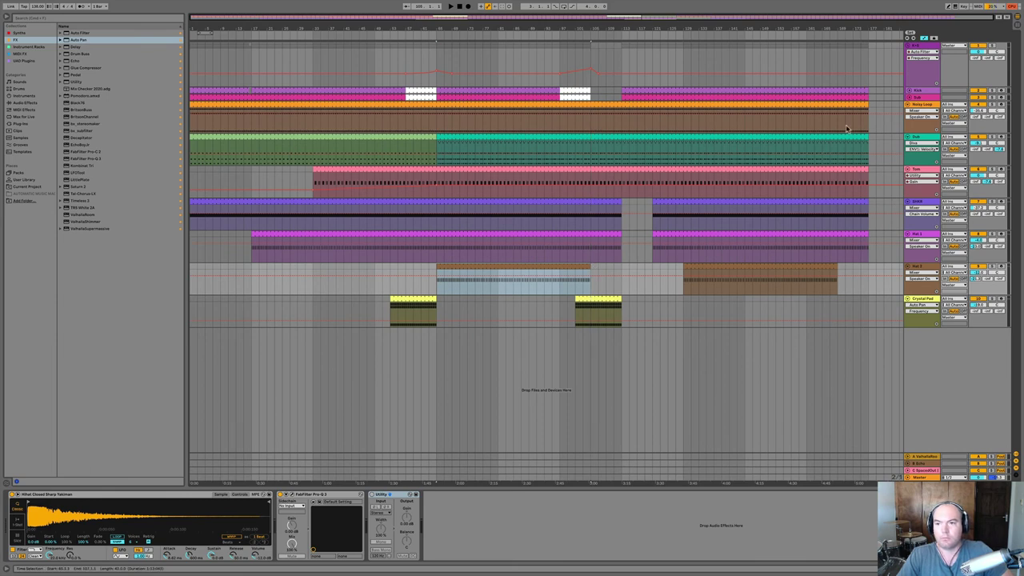
Isolate the kick and sub part from bar 141 to bar 143 and colour it white.
{"action": "left_click", "coordinate": [728, 83]}
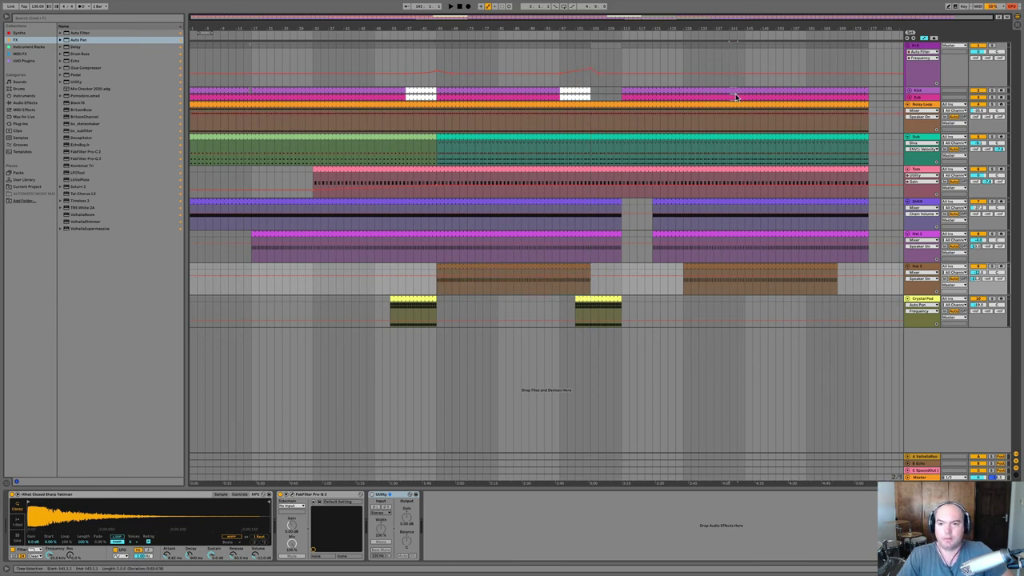
{"action": "left_click", "coordinate": [736, 94]}
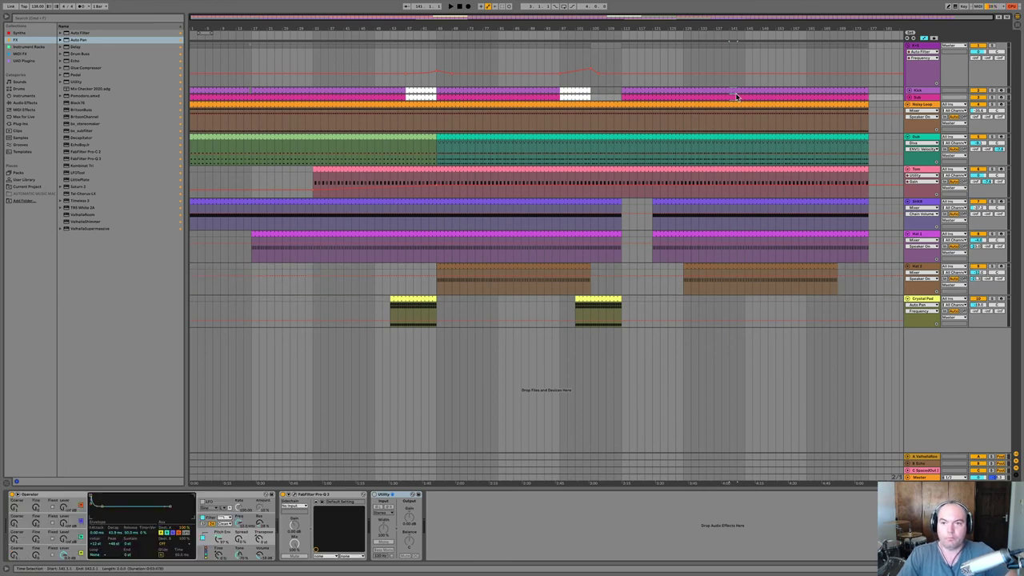
{"action": "right_click", "coordinate": [734, 96]}
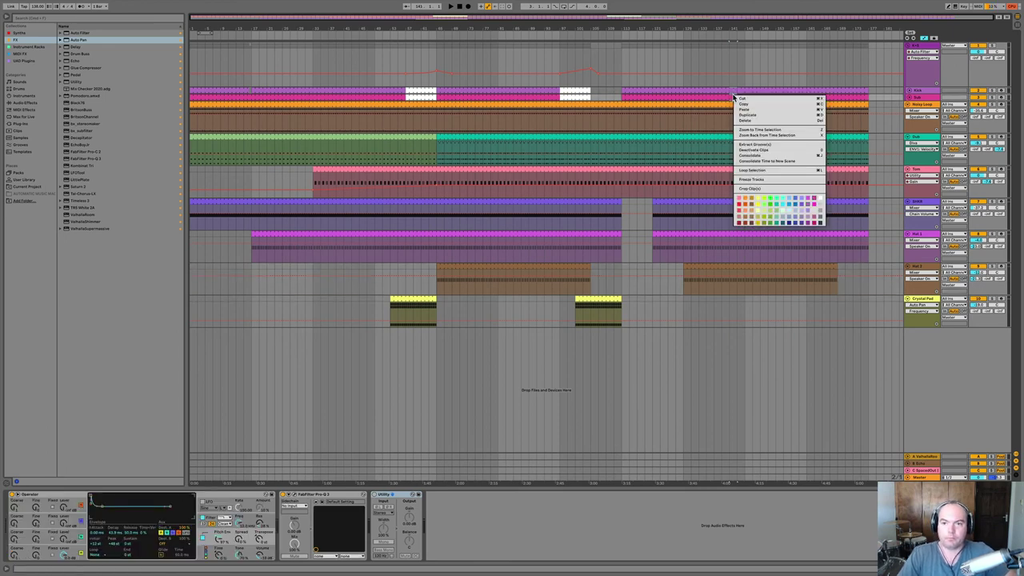
{"action": "left_click", "coordinate": [820, 199]}
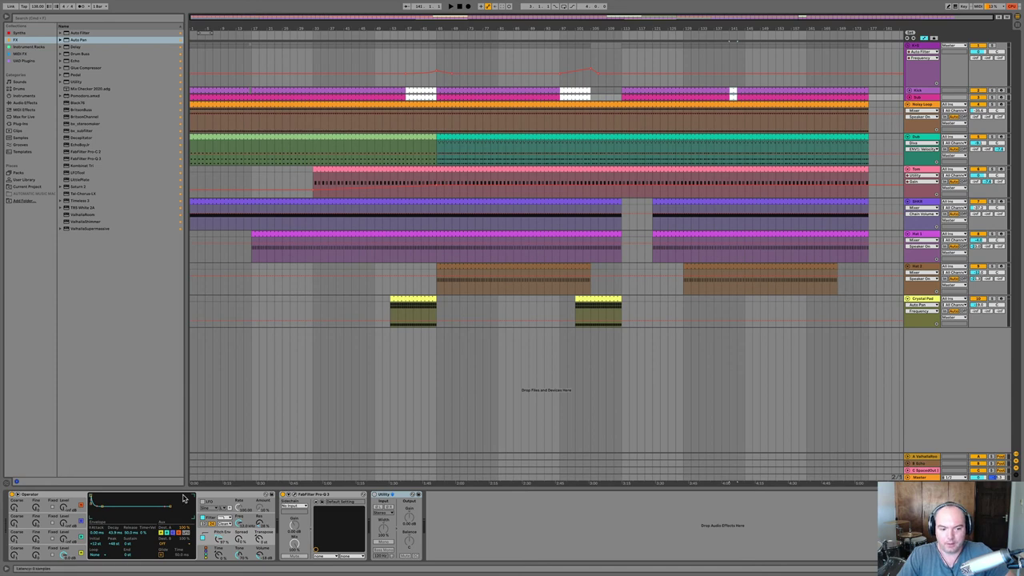
Show the kick group's Auto Filter Device On automation and switch the filter on from bar 141 to bar 143.
{"action": "left_click", "coordinate": [242, 320]}
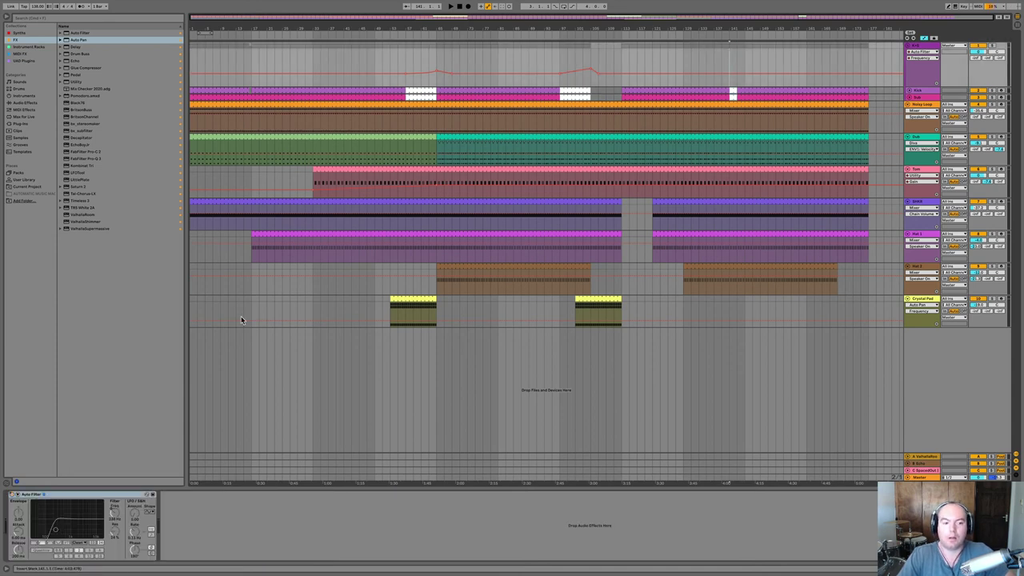
{"action": "right_click", "coordinate": [11, 497]}
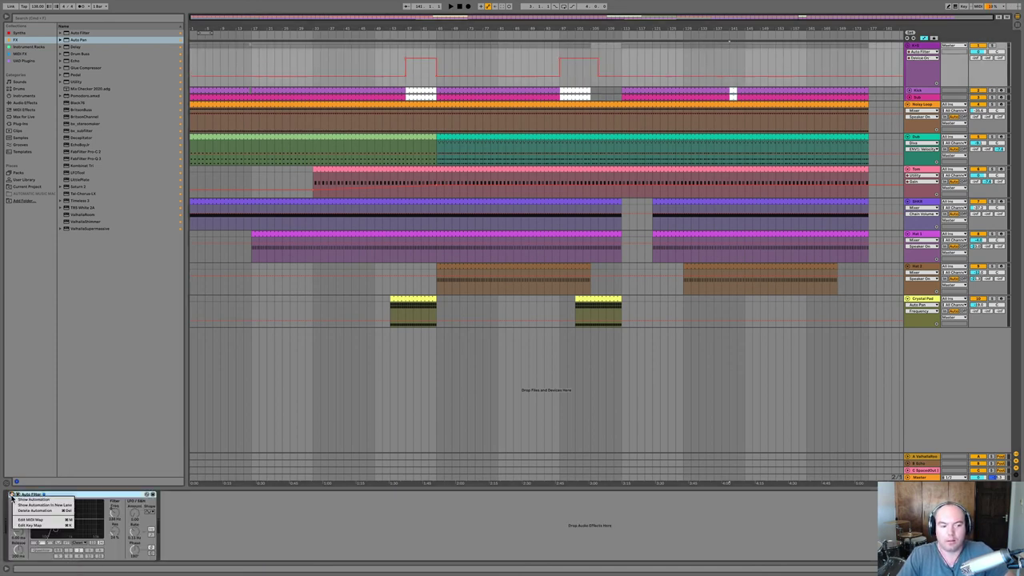
{"action": "left_click", "coordinate": [21, 500]}
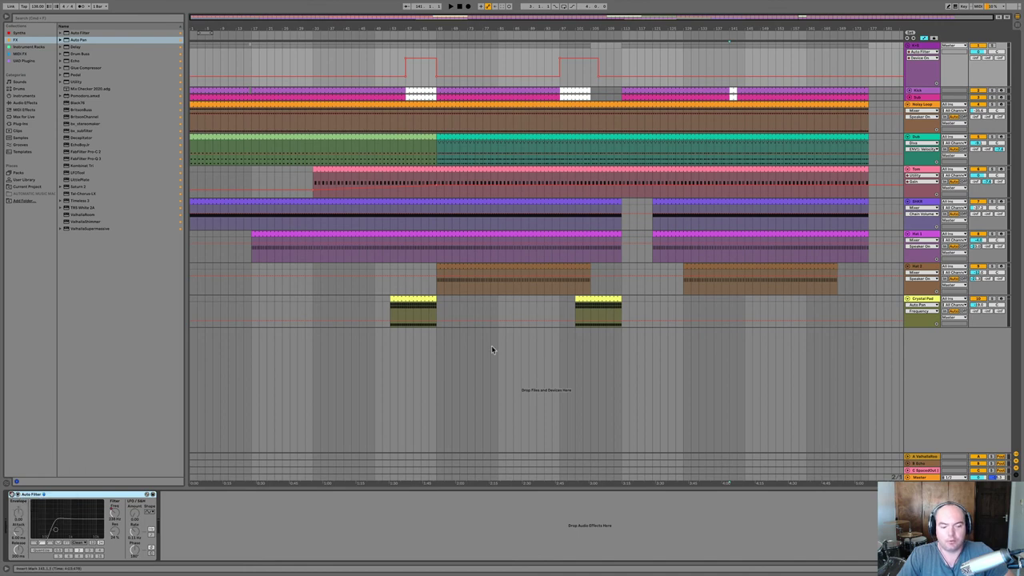
{"action": "left_click", "coordinate": [735, 58]}
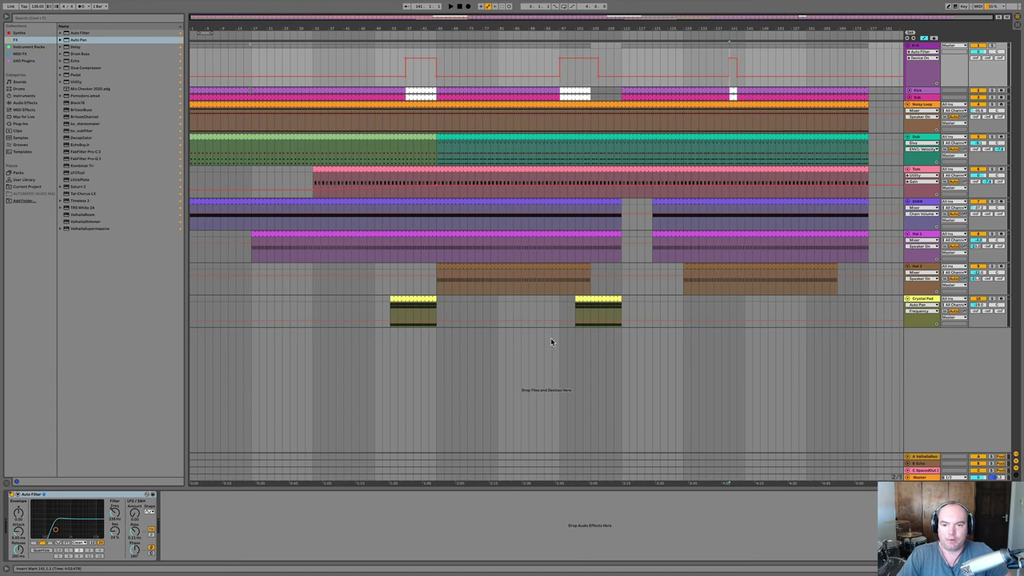
Copy the second Crystal Pad clip to start at bar 133 and again at bar 165.
{"action": "left_click", "coordinate": [602, 300]}
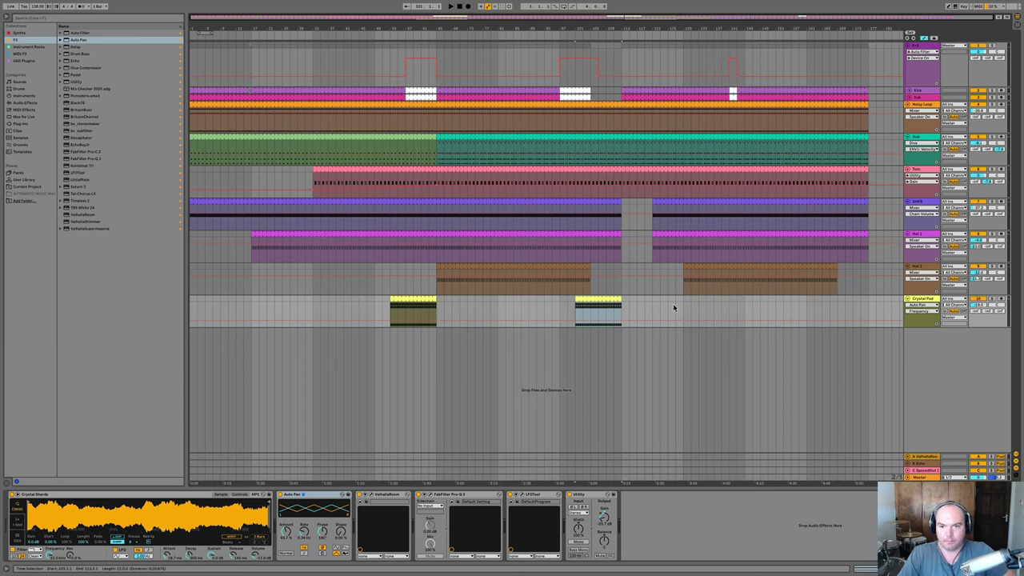
{"action": "left_click", "coordinate": [697, 302]}
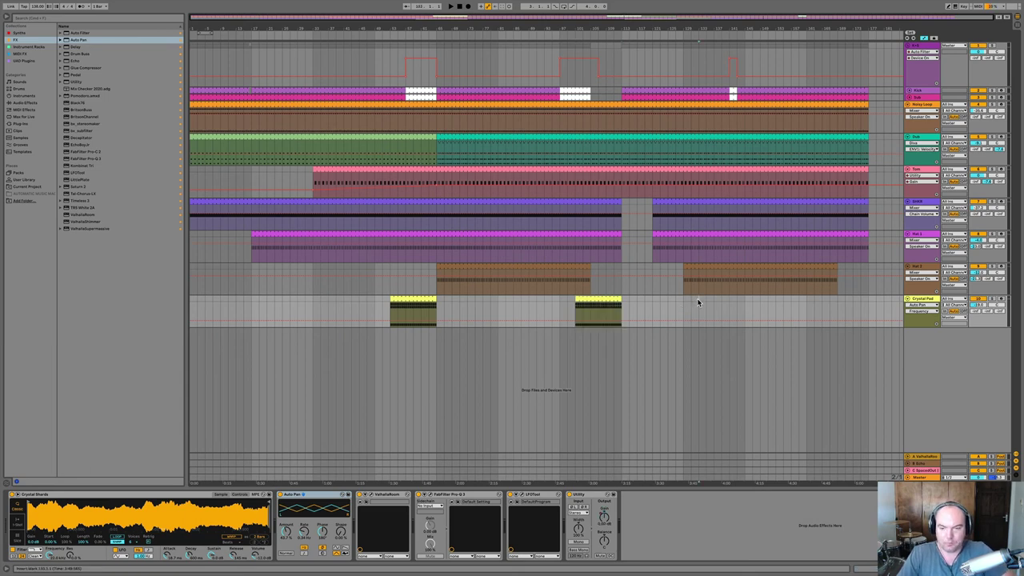
{"action": "key", "text": "ctrl+v"}
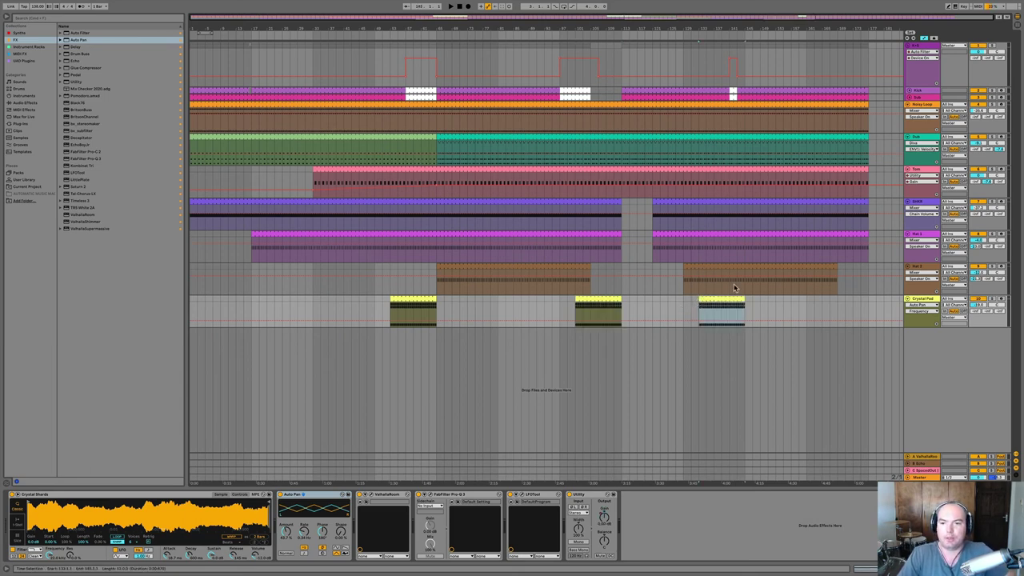
{"action": "left_click", "coordinate": [831, 300]}
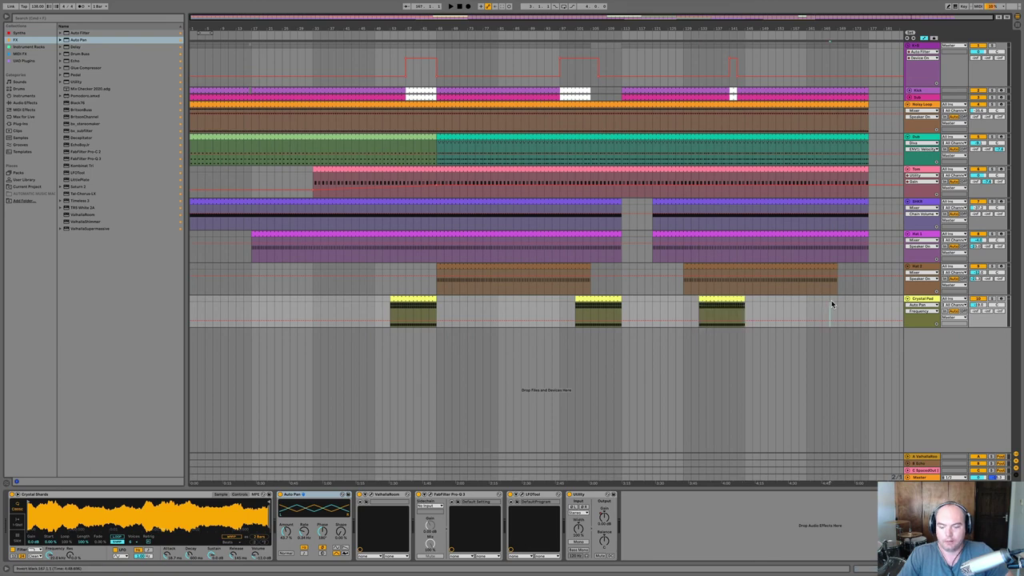
{"action": "key", "text": "ctrl+v"}
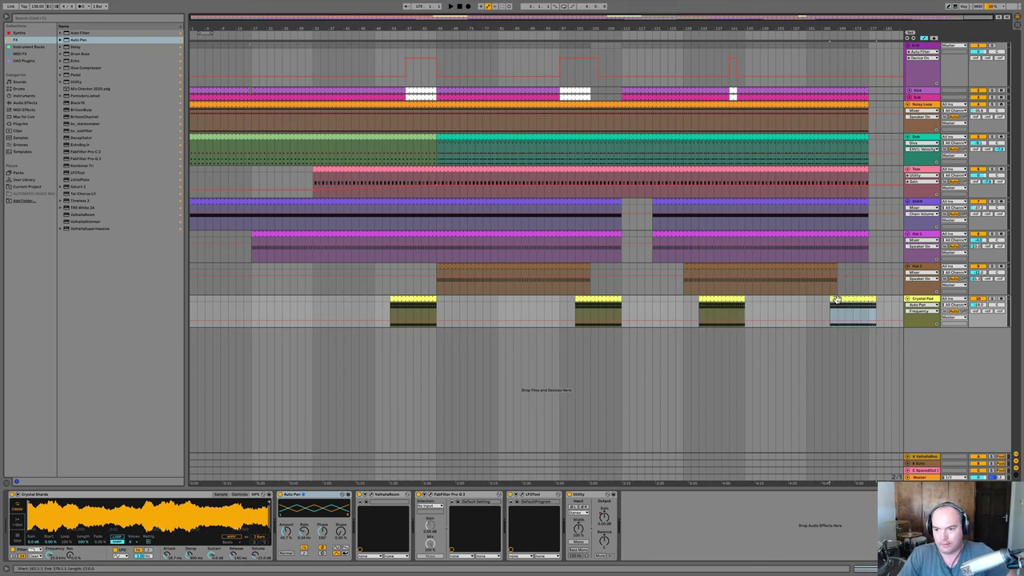
{"action": "left_click_drag", "start_coordinate": [836, 304], "coordinate": [828, 304]}
Show the pad's Utility gain automation and ramp it down ahead of the pad entries at bars 101, 133 and 165.
{"action": "left_click", "coordinate": [606, 520]}
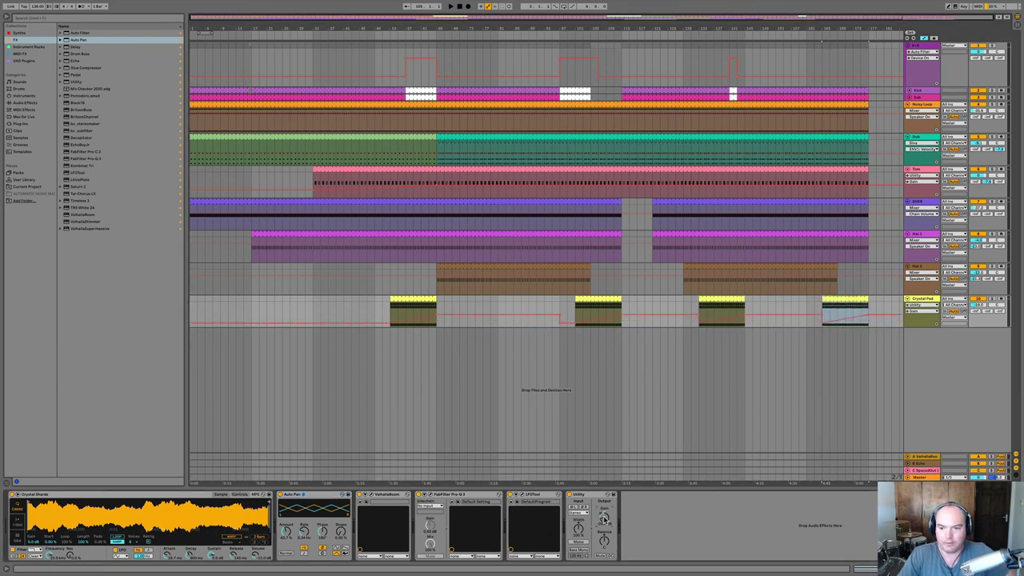
{"action": "left_click", "coordinate": [684, 318]}
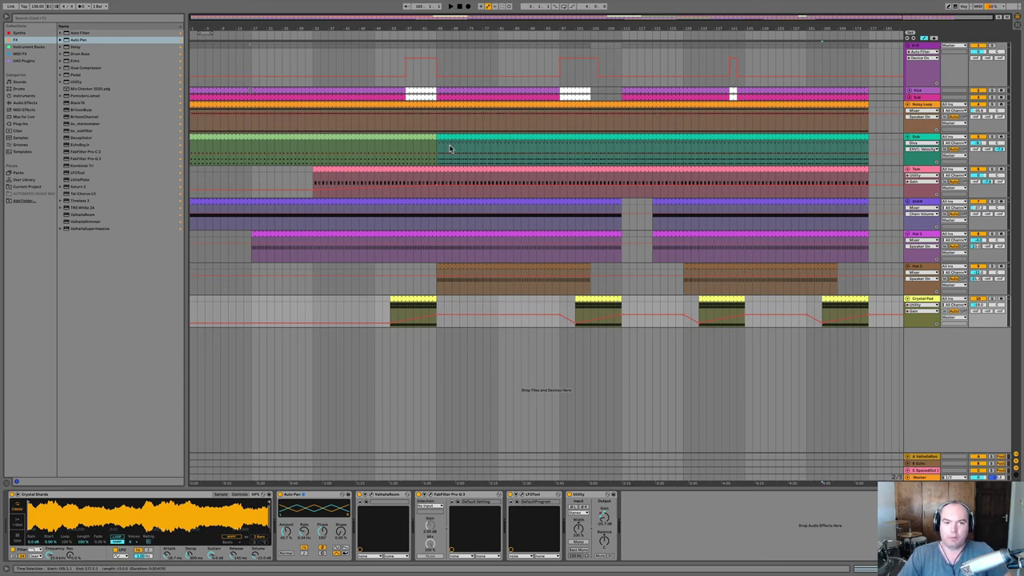
Copy bars 33 to 49 of the green Dub clip to the end section, filling bar 145 to bar 177.
{"action": "left_click_drag", "start_coordinate": [314, 145], "coordinate": [374, 139]}
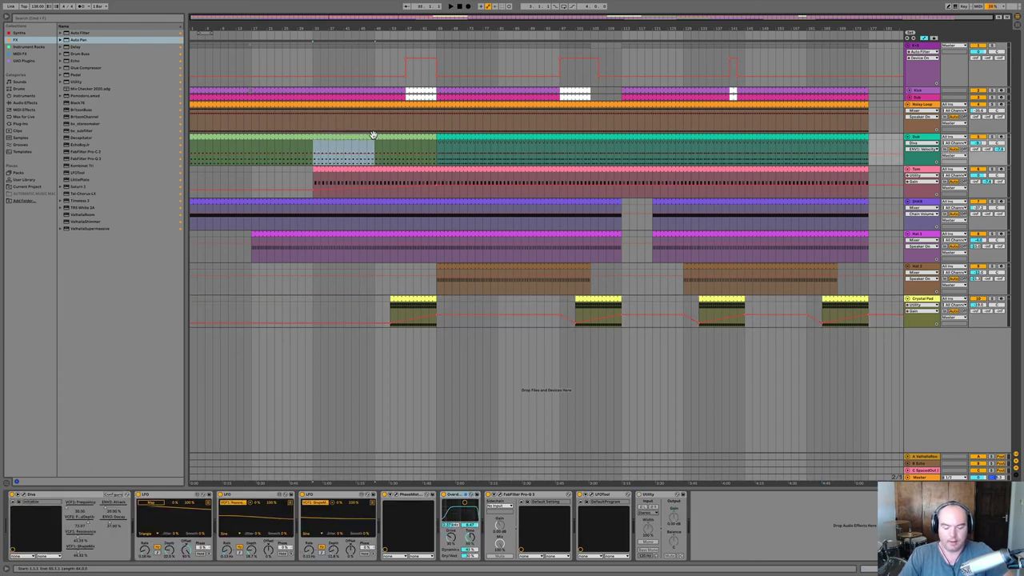
{"action": "left_click", "coordinate": [739, 149]}
{"action": "key", "text": "ctrl+v"}
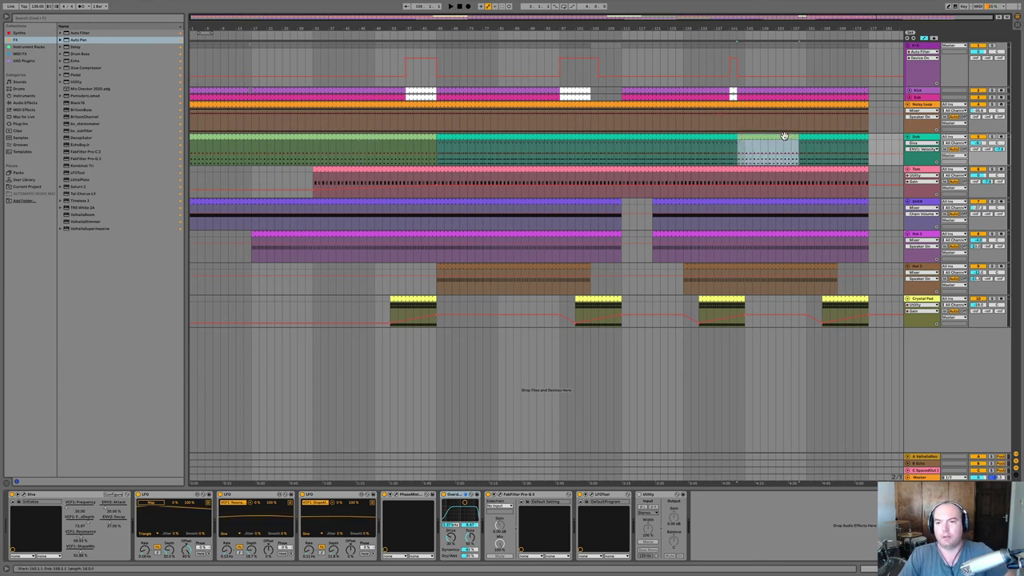
{"action": "left_click_drag", "start_coordinate": [785, 137], "coordinate": [866, 136]}
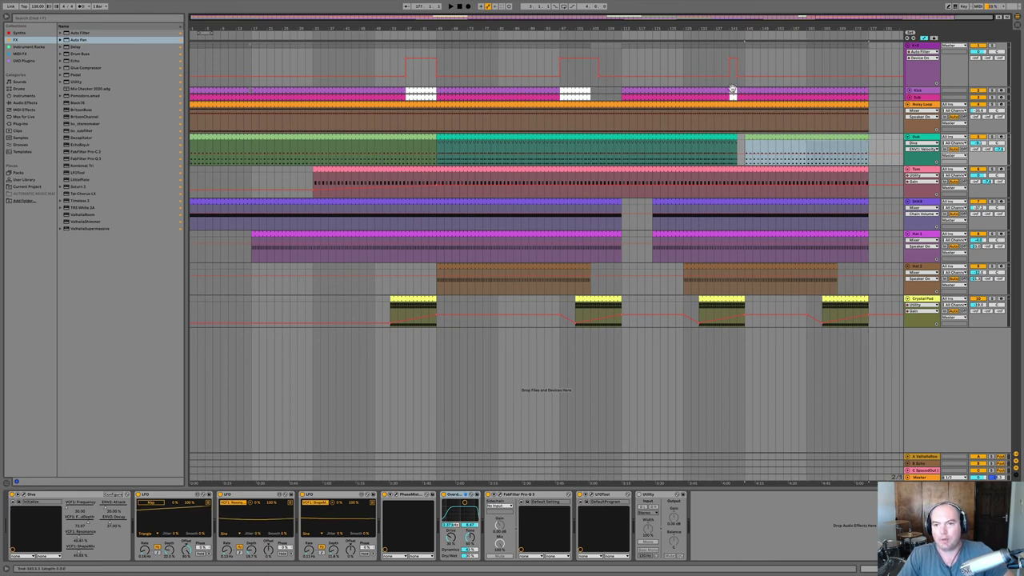
Move the white kick and sub drop-out and its Auto Filter Device On automation to bars 143 to 145.
{"action": "left_click", "coordinate": [732, 95]}
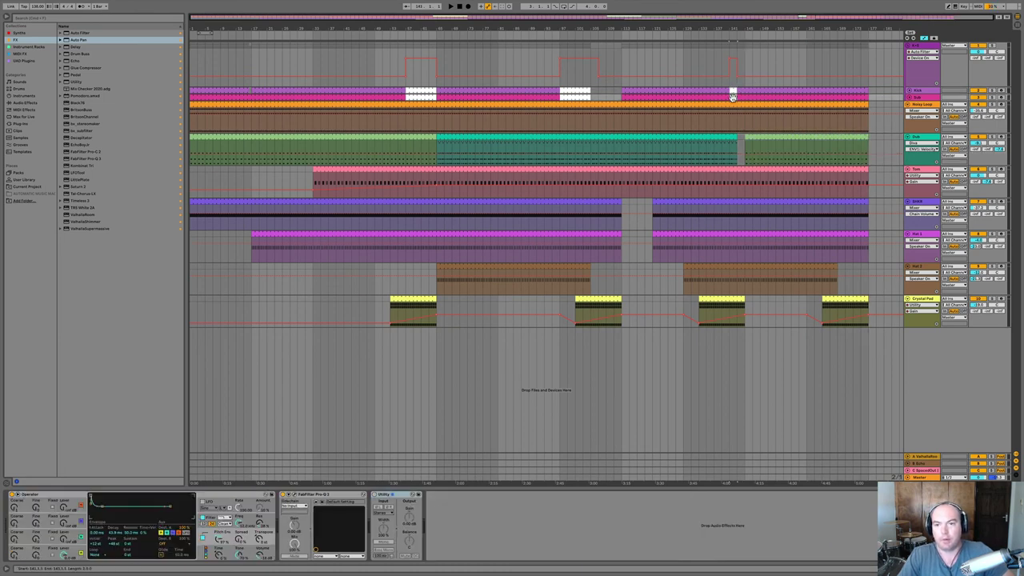
{"action": "left_click", "coordinate": [741, 96]}
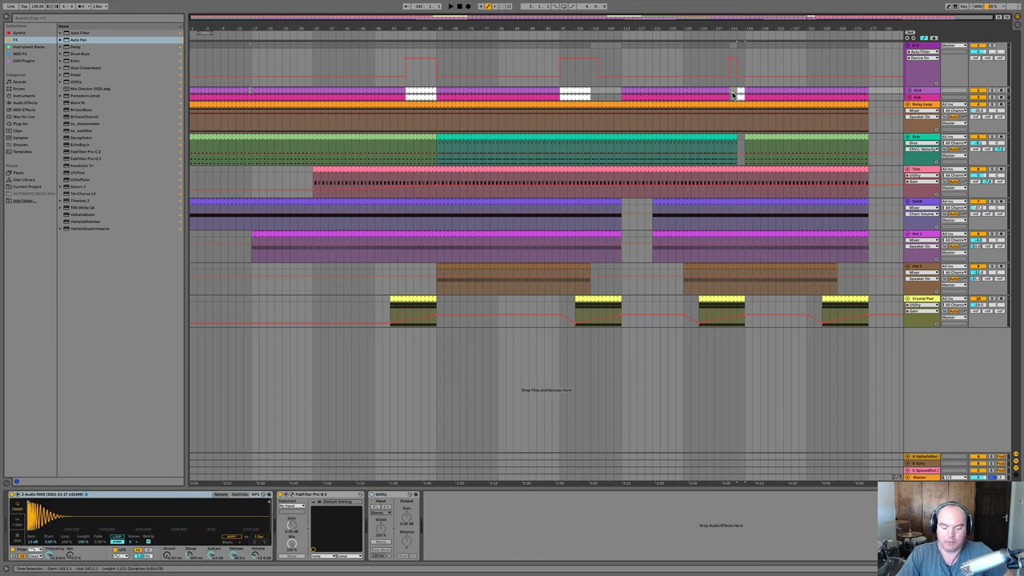
{"action": "left_click", "coordinate": [743, 56]}
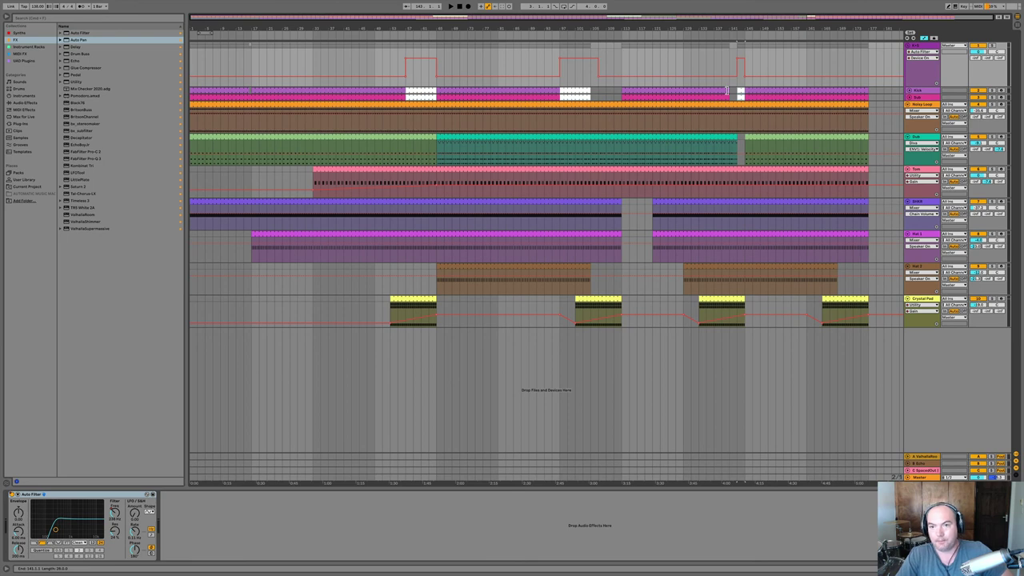
Extend the preceding kick and sub clips to bar 143 and the teal Dub clip to bar 145.
{"action": "left_click", "coordinate": [727, 92]}
{"action": "left_click", "coordinate": [739, 175]}
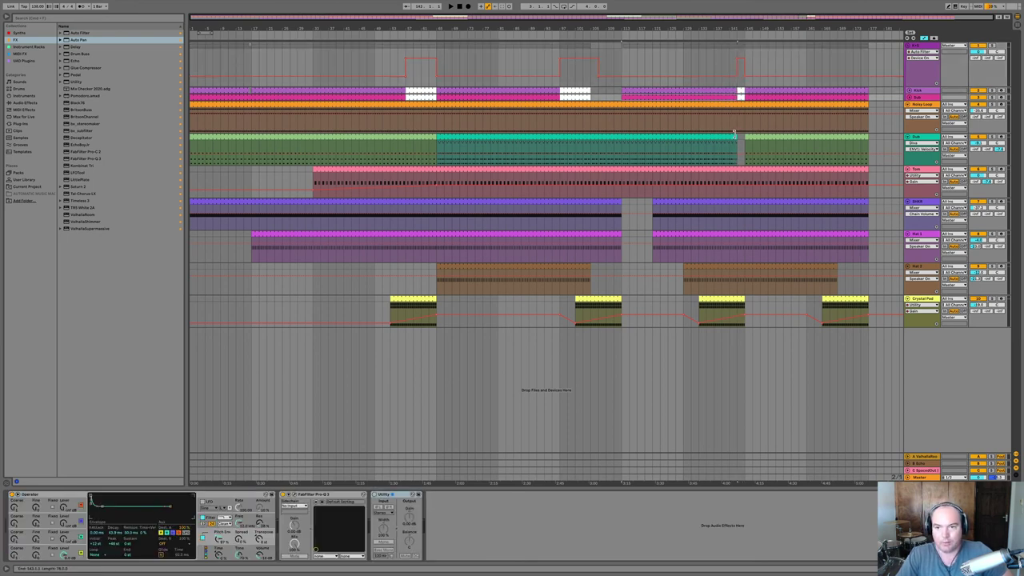
{"action": "left_click_drag", "start_coordinate": [736, 136], "coordinate": [741, 134]}
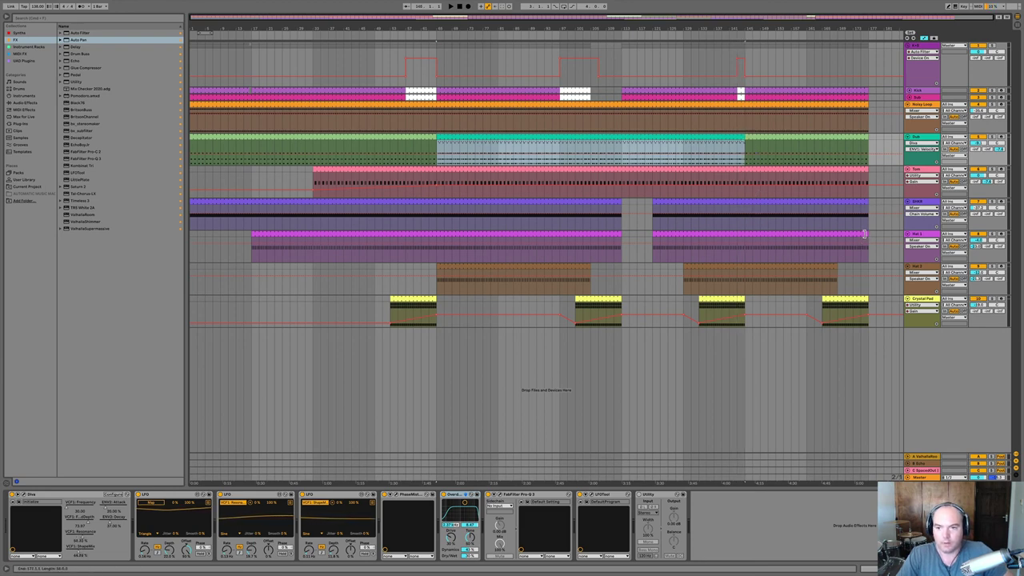
Shorten the last Hat 1 clip to end at bar 145, and cut Hat 1 out from bar 65 to bar 73.
{"action": "left_click_drag", "start_coordinate": [864, 234], "coordinate": [742, 235]}
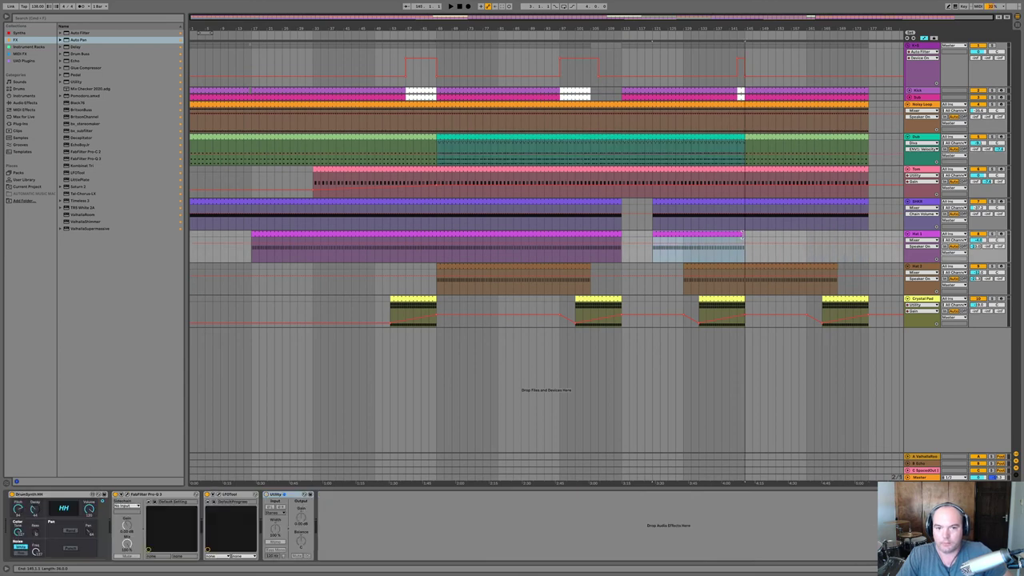
{"action": "left_click_drag", "start_coordinate": [436, 261], "coordinate": [470, 234]}
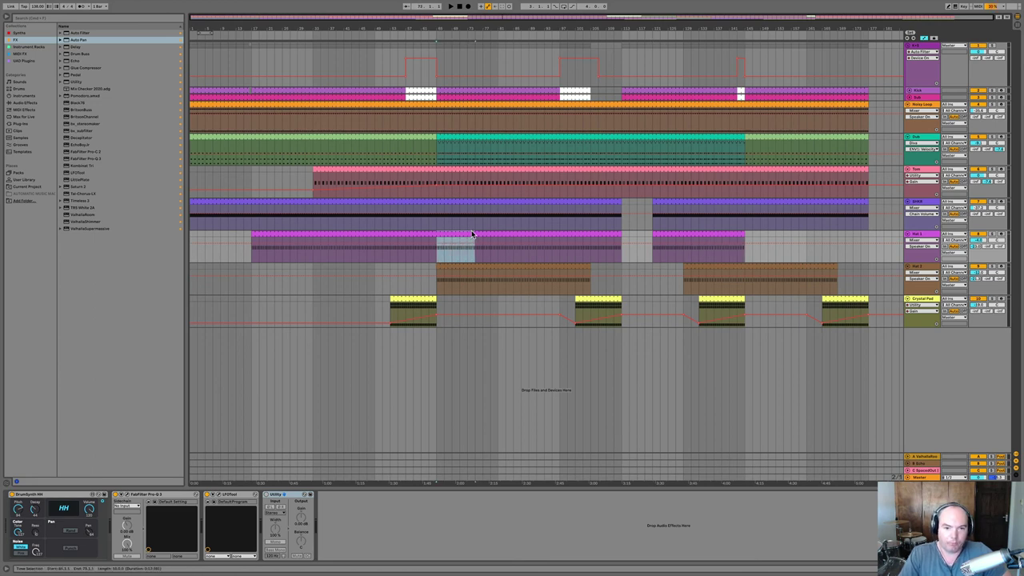
{"action": "key", "text": "ctrl+e"}
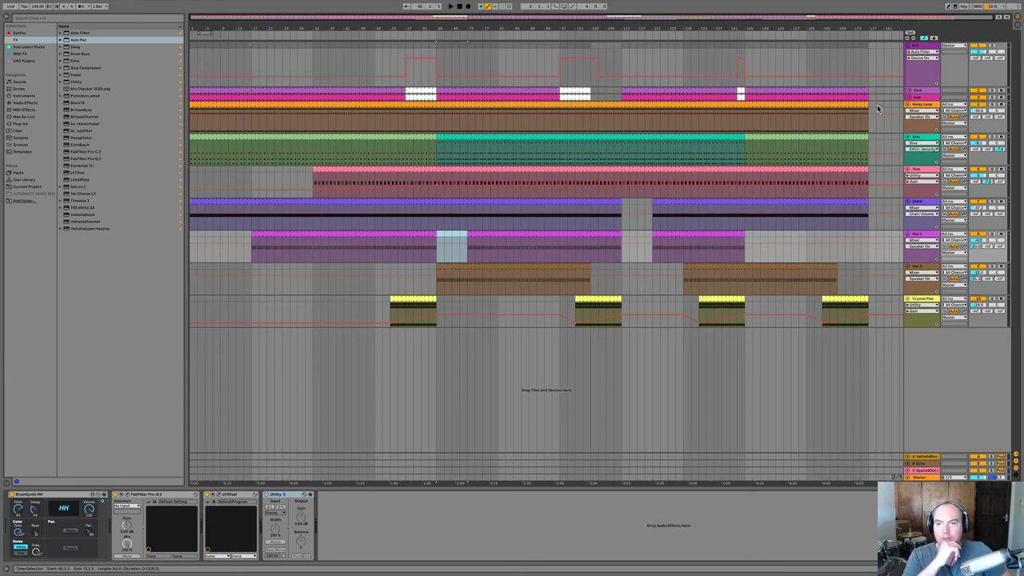
Loop the whole arrangement from bar 1 with a length of 178 bars, and select the last pad clip.
{"action": "left_click_drag", "start_coordinate": [878, 108], "coordinate": [65, 148]}
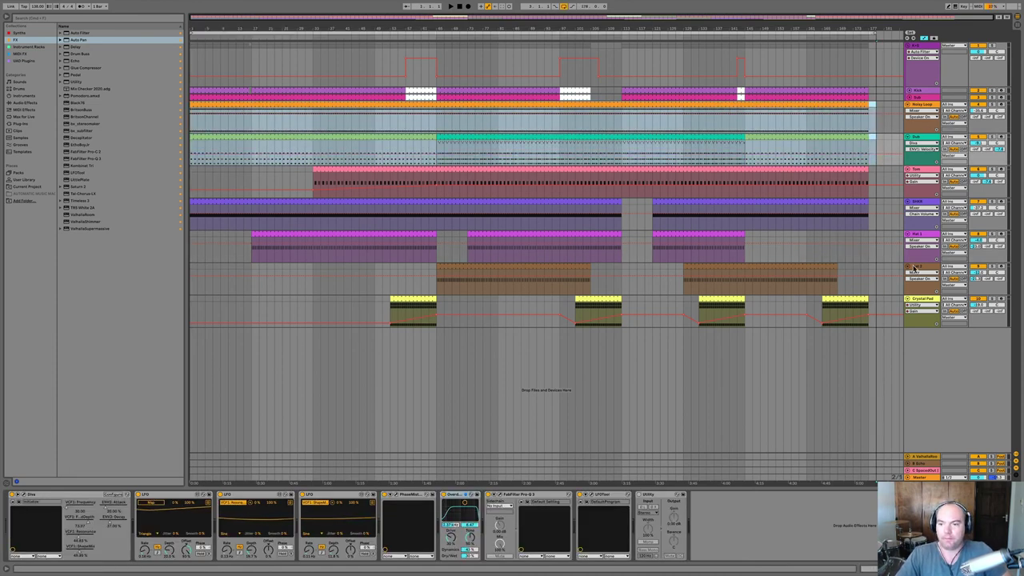
{"action": "left_click", "coordinate": [852, 299]}
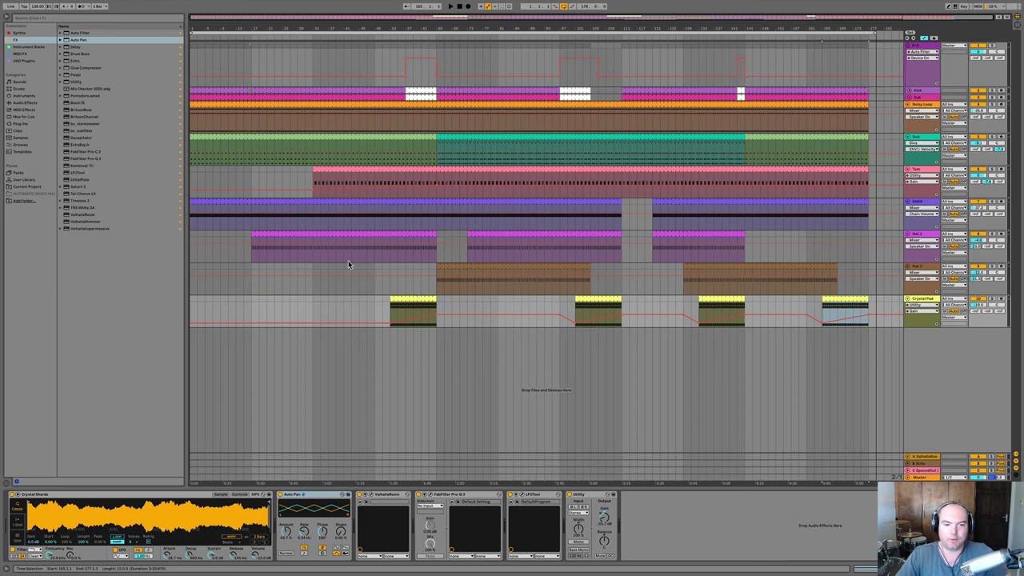
Show the automation for Diva's VCF1 frequency modulation depth on the Dub track and play from bar 57.
{"action": "left_click", "coordinate": [406, 139]}
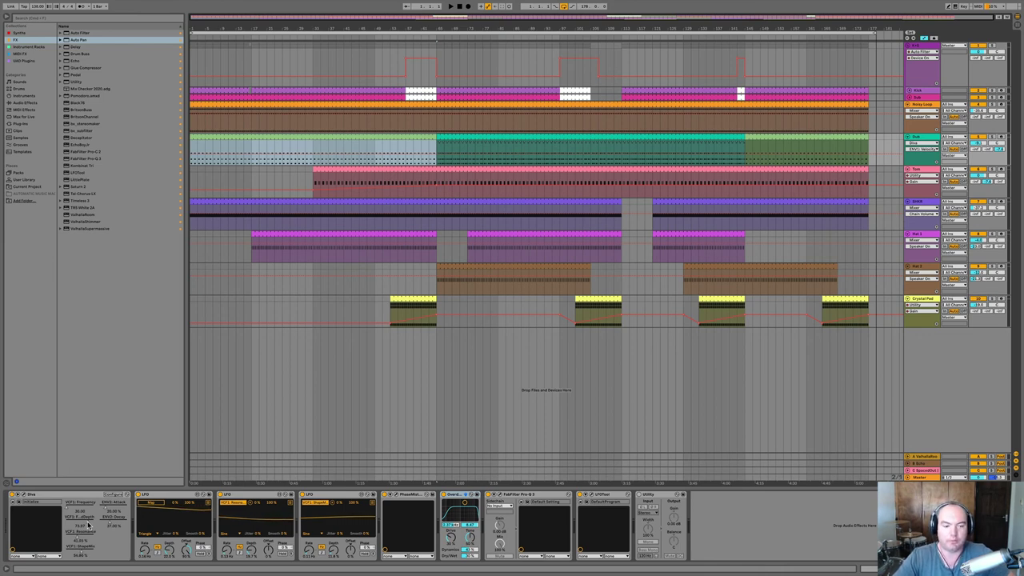
{"action": "right_click", "coordinate": [90, 527]}
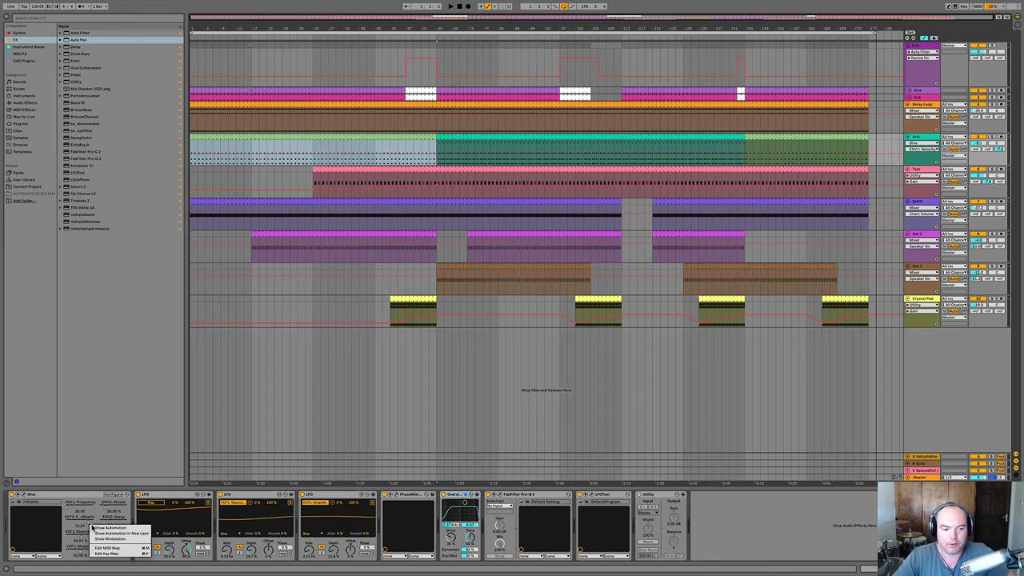
{"action": "left_click", "coordinate": [88, 524]}
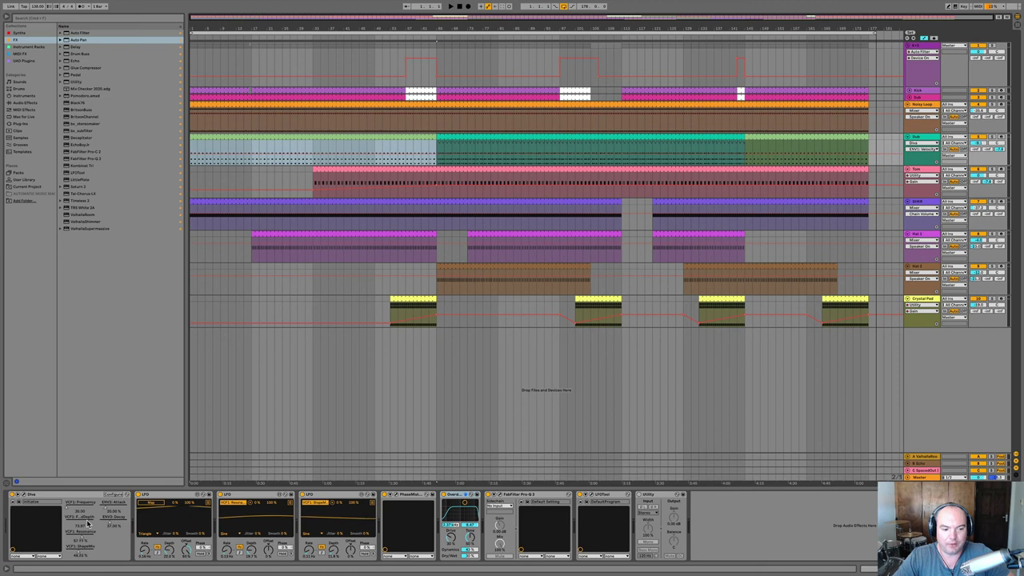
{"action": "right_click", "coordinate": [91, 526]}
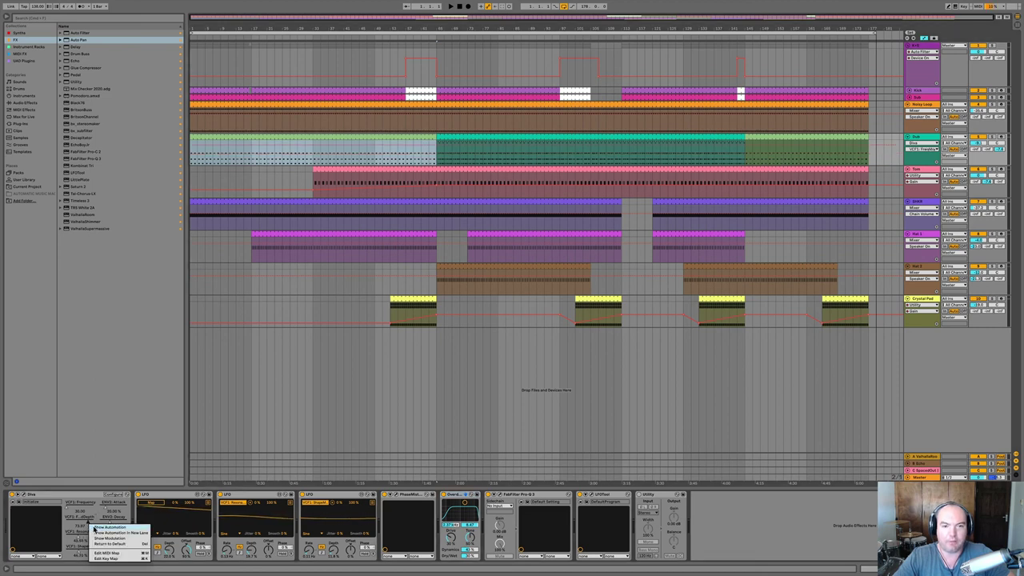
{"action": "left_click", "coordinate": [95, 528]}
{"action": "left_click", "coordinate": [406, 157]}
{"action": "key", "text": "space"}
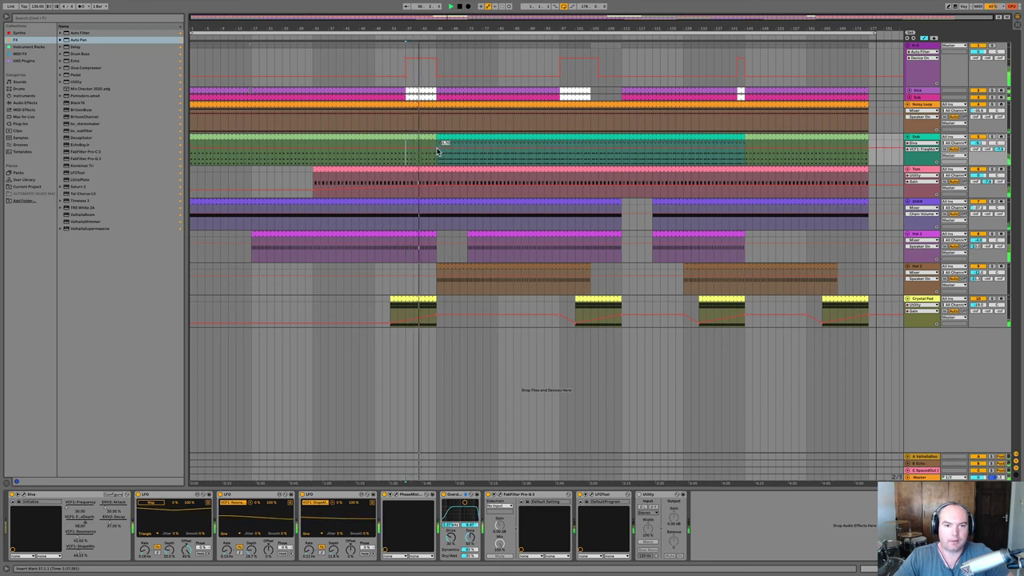
Automate the Dub track's VCF1 modulation depth to rise from bar 57 to a peak just before bar 65, dropping back at bar 65.
{"action": "left_click_drag", "start_coordinate": [438, 151], "coordinate": [435, 144]}
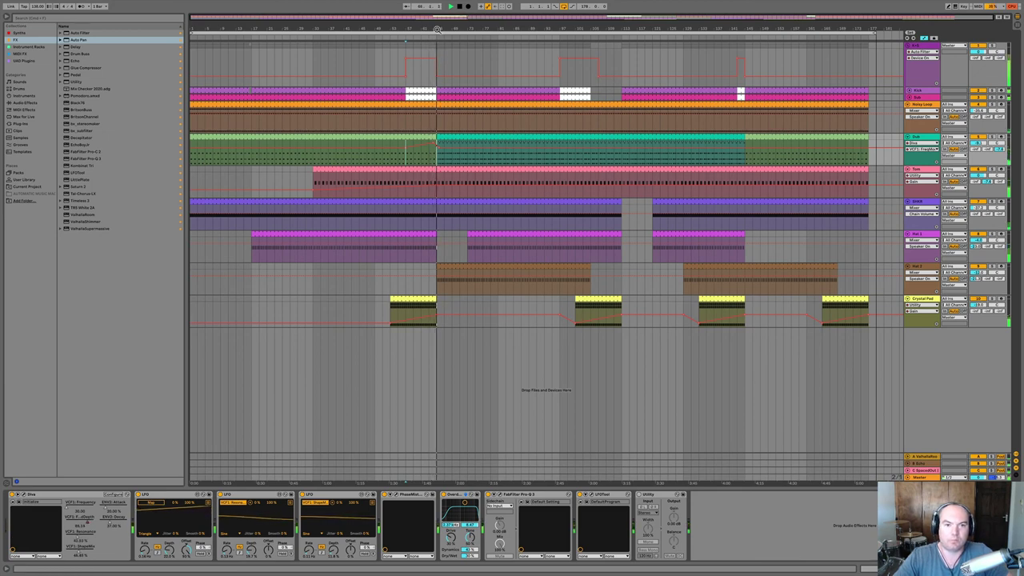
{"action": "left_click_drag", "start_coordinate": [437, 29], "coordinate": [438, 56]}
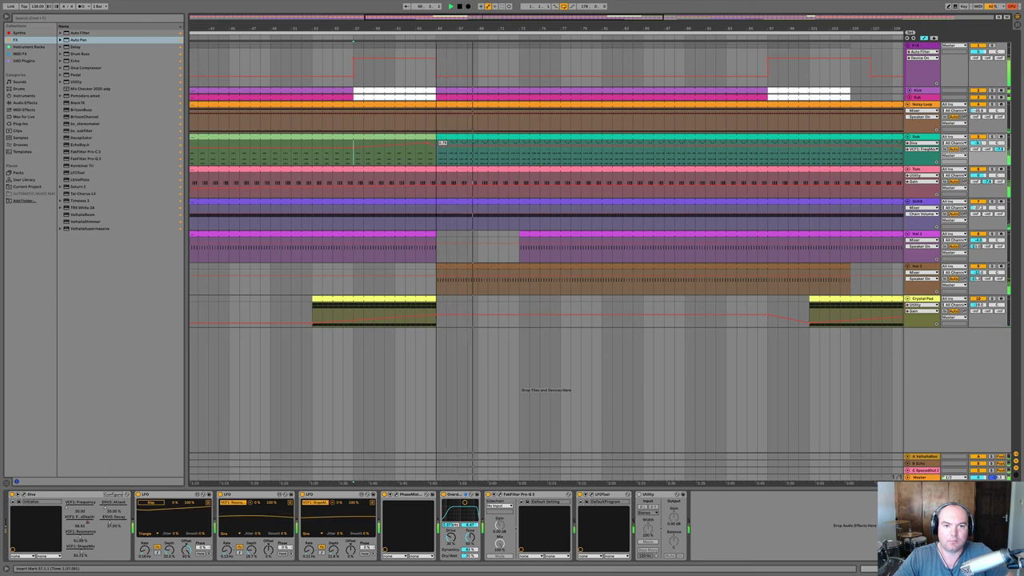
{"action": "left_click_drag", "start_coordinate": [431, 144], "coordinate": [427, 143]}
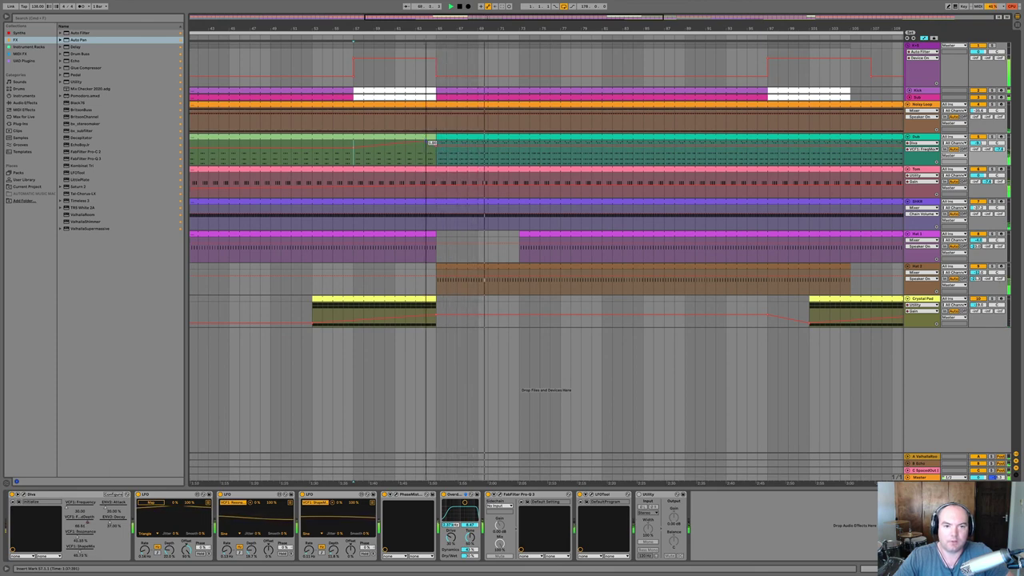
{"action": "left_click_drag", "start_coordinate": [470, 29], "coordinate": [470, 8]}
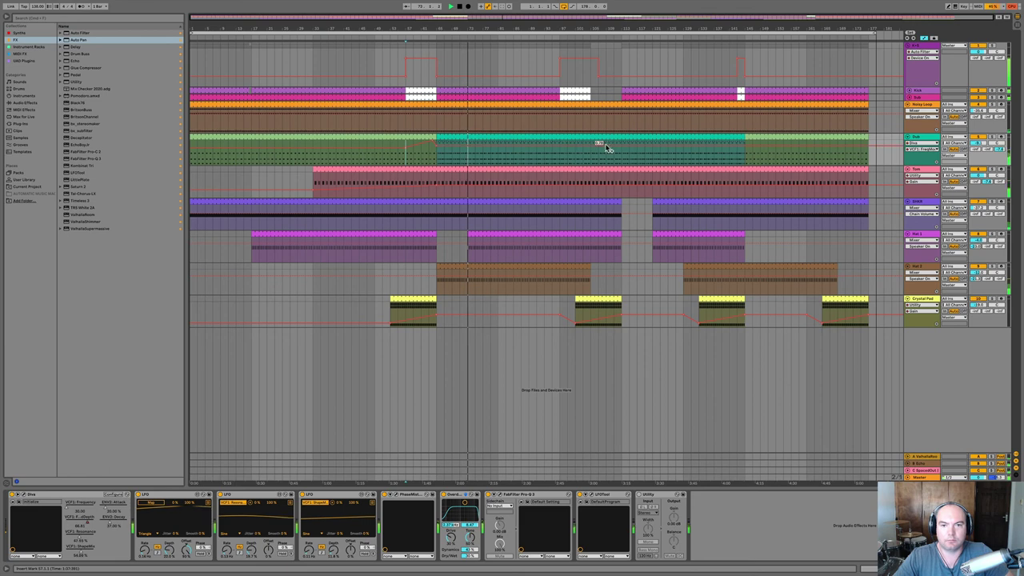
Continue the Dub modulation-depth automation with a rise from bar 97 to bar 113, a dip near bar 141, a peak at bar 145 and a fall to bar 177.
{"action": "left_click", "coordinate": [576, 151]}
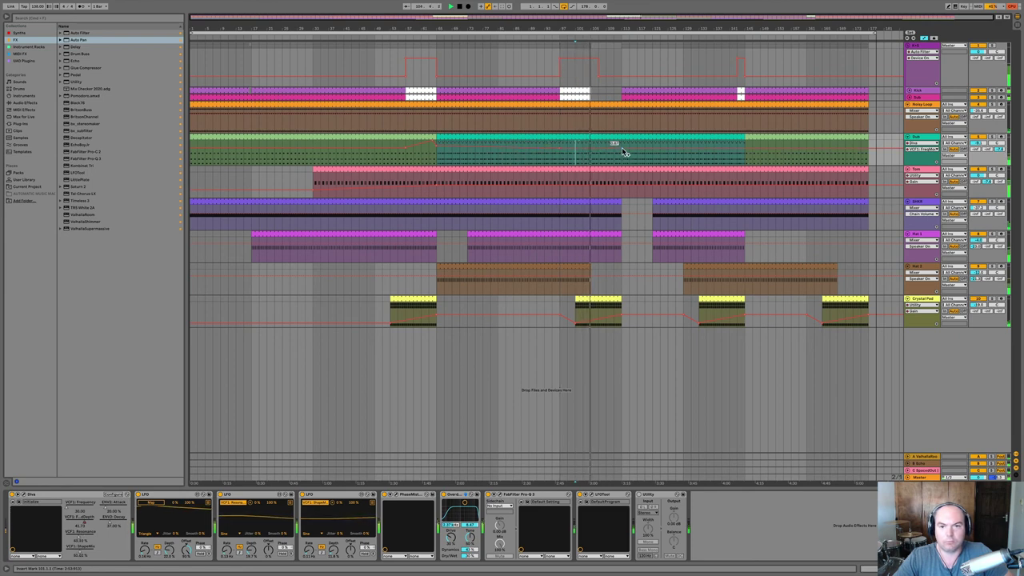
{"action": "left_click_drag", "start_coordinate": [623, 150], "coordinate": [622, 140]}
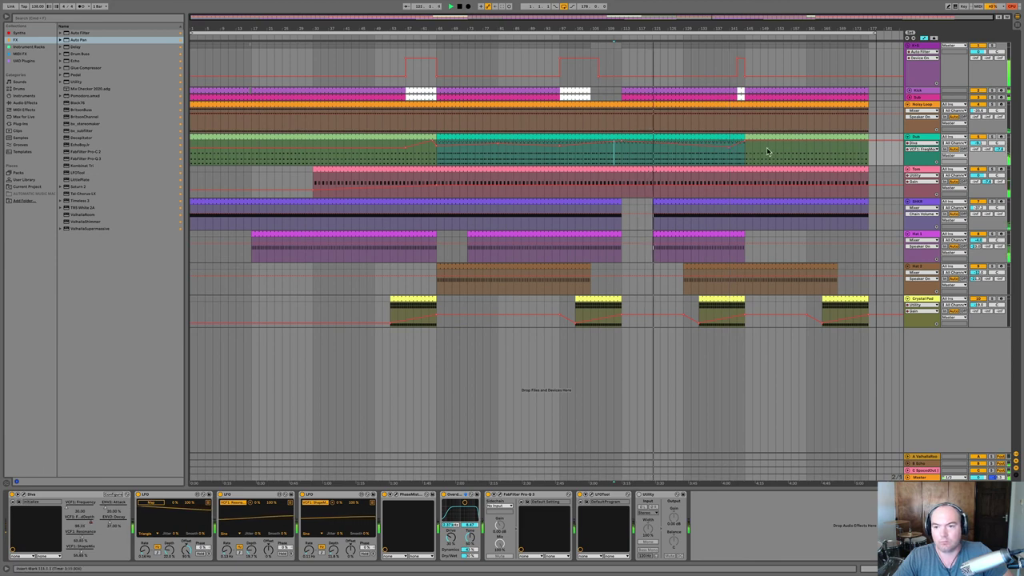
{"action": "left_click", "coordinate": [845, 152]}
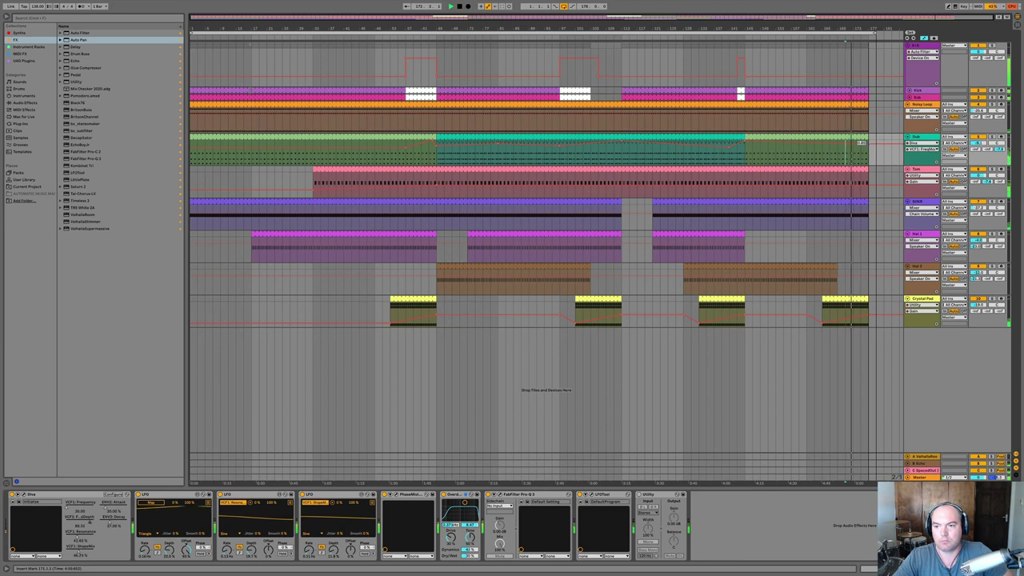
{"action": "key", "text": "space"}
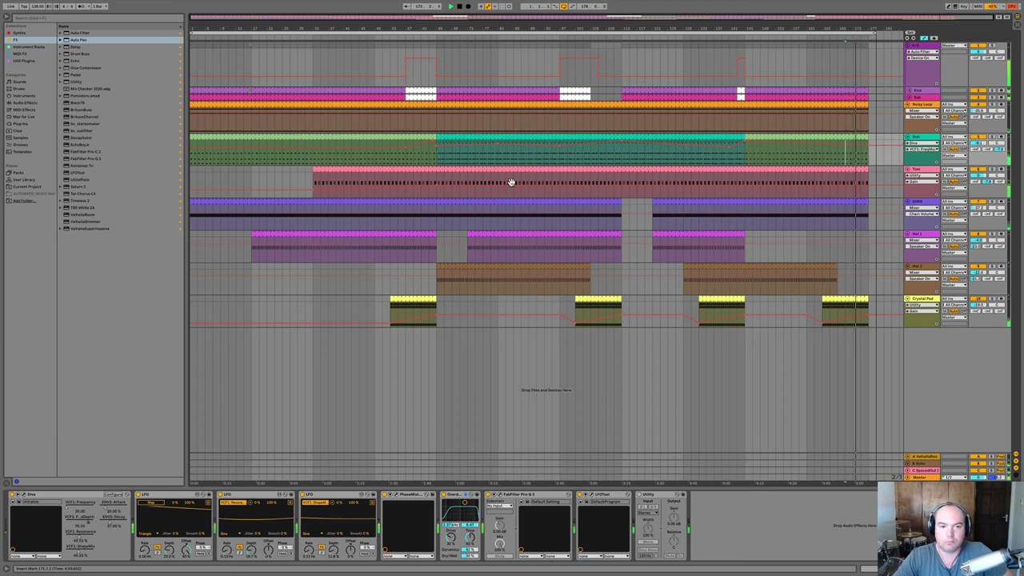
Enlarge the Dub track to add a gradual modulation-depth rise leading up to bar 57, play from bar 49, and shrink the track again.
{"action": "left_click", "coordinate": [190, 164]}
{"action": "key", "text": "space"}
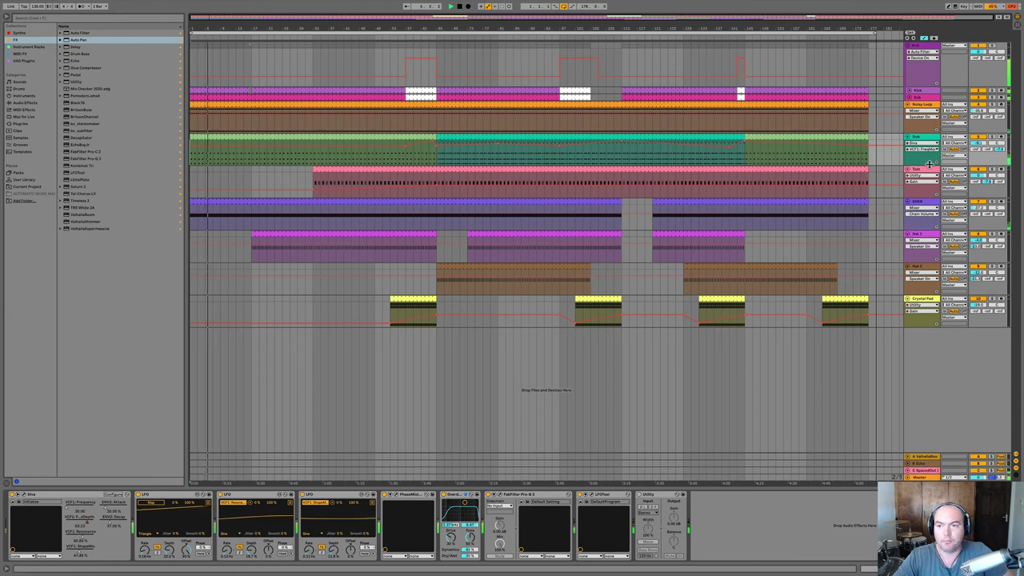
{"action": "left_click_drag", "start_coordinate": [928, 165], "coordinate": [928, 282]}
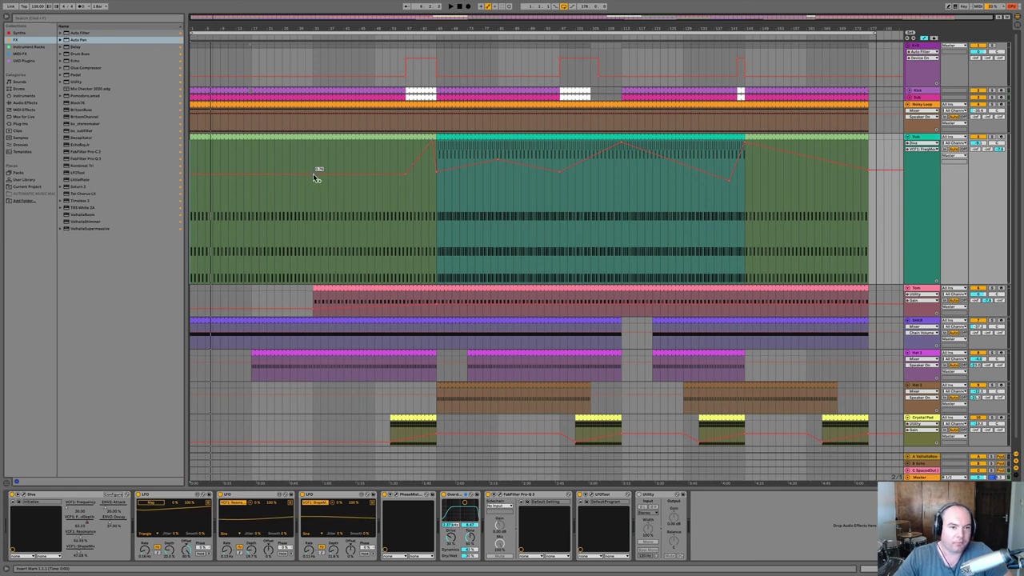
{"action": "left_click_drag", "start_coordinate": [404, 176], "coordinate": [405, 170]}
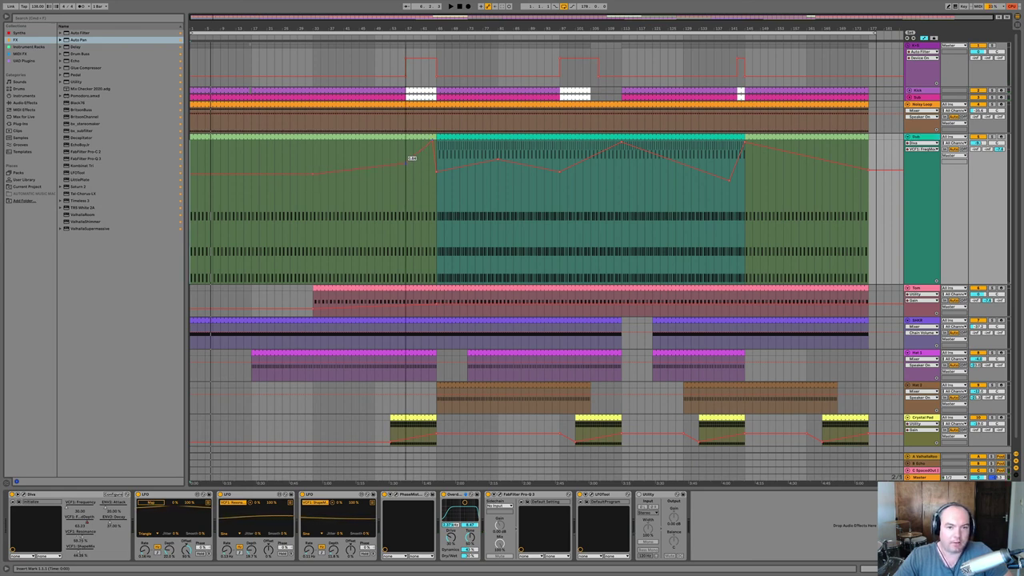
{"action": "left_click", "coordinate": [374, 205]}
{"action": "key", "text": "space"}
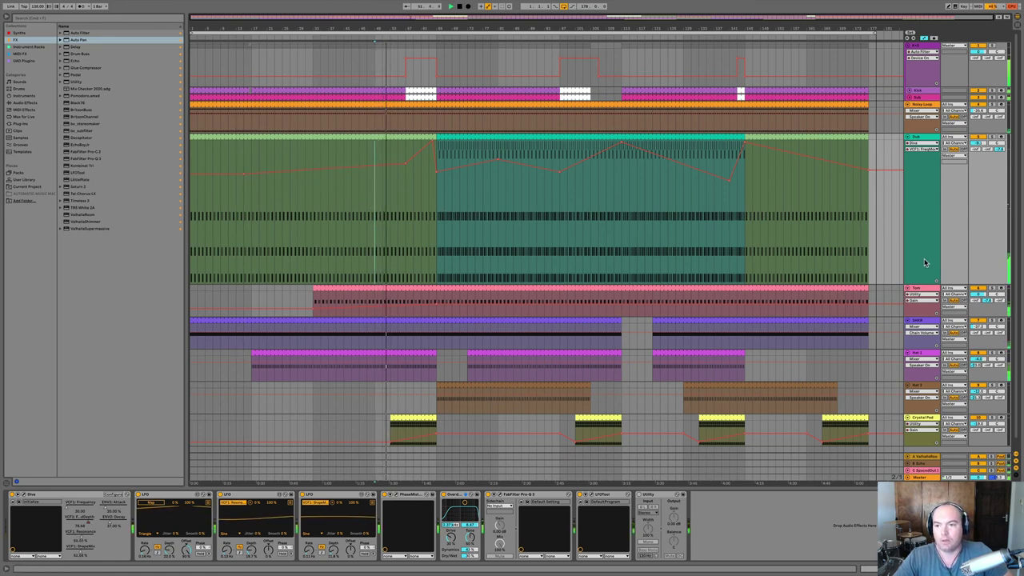
{"action": "left_click_drag", "start_coordinate": [920, 284], "coordinate": [919, 186]}
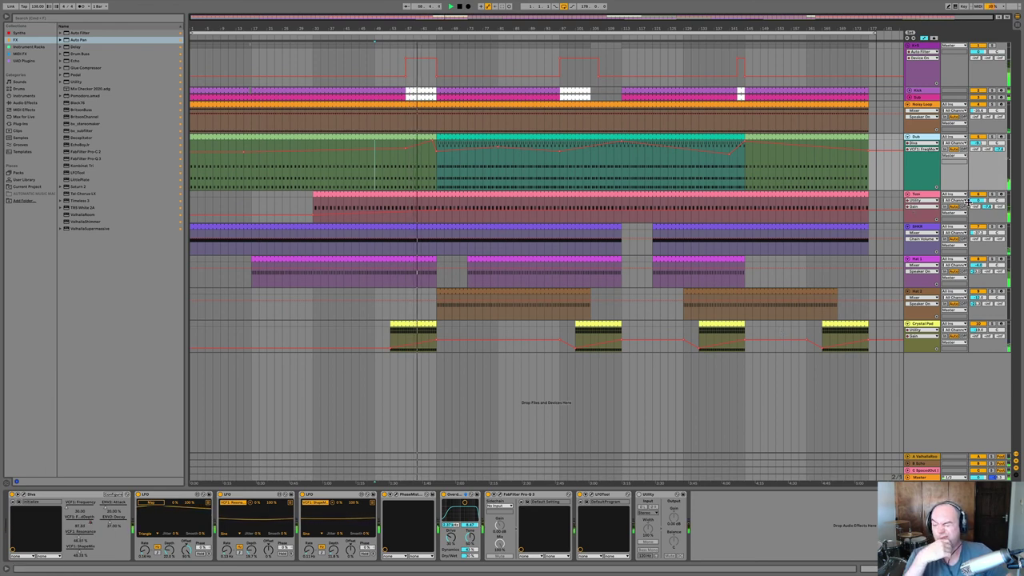
Automate the Tom track's B-Echo send to ramp from bar 57 to its maximum at bar 65 and drop straight back.
{"action": "left_click_drag", "start_coordinate": [987, 206], "coordinate": [987, 181]}
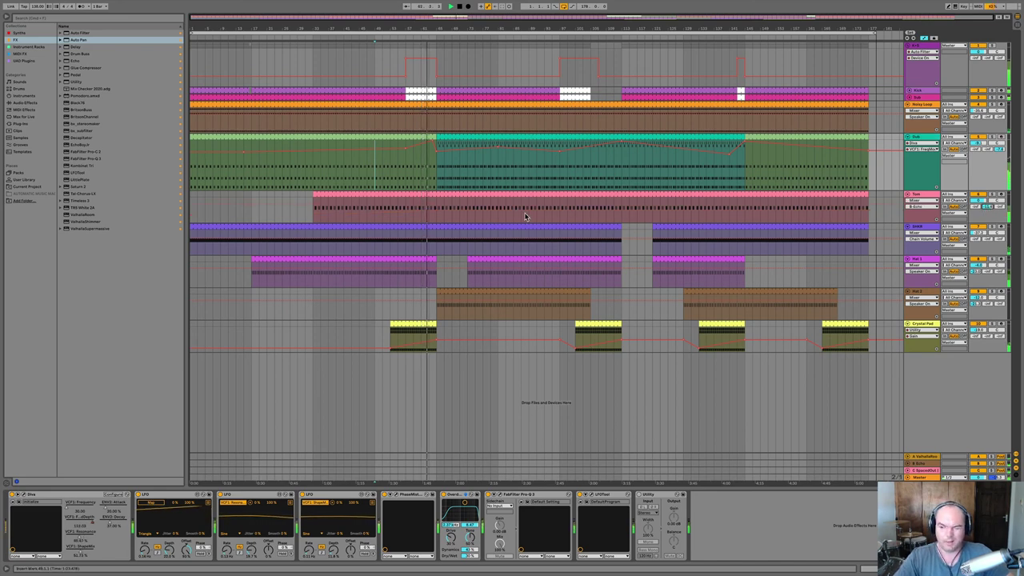
{"action": "left_click", "coordinate": [420, 210]}
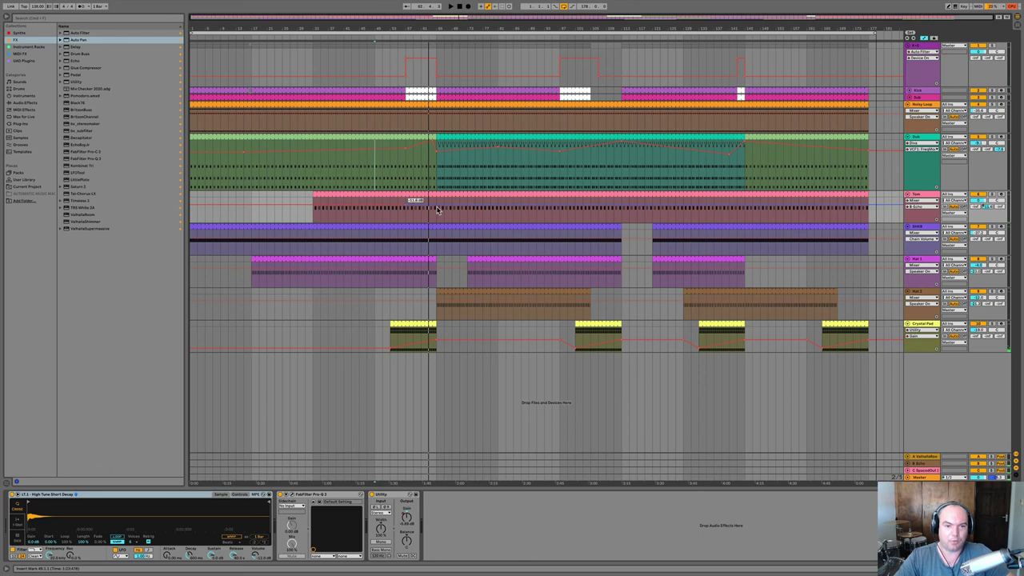
{"action": "left_click", "coordinate": [437, 204]}
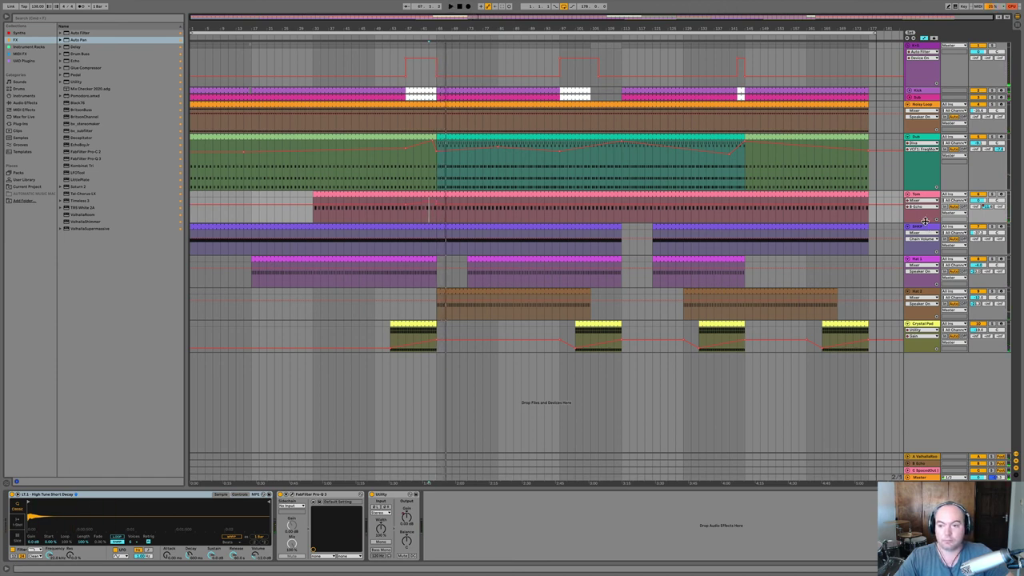
{"action": "left_click_drag", "start_coordinate": [925, 220], "coordinate": [906, 333]}
{"action": "left_click", "coordinate": [424, 254]}
{"action": "key", "text": "space"}
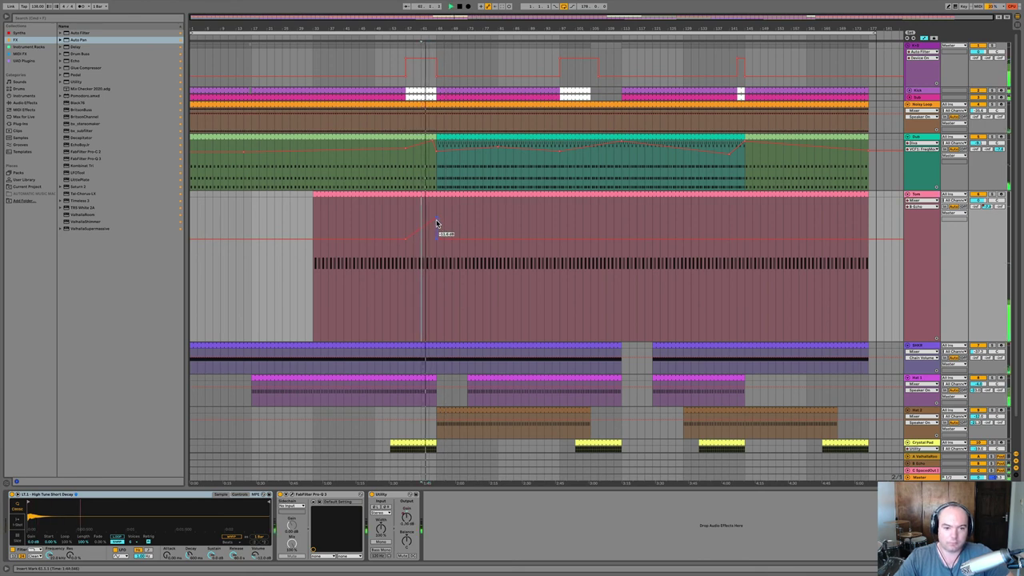
{"action": "mouse_move", "coordinate": [436, 222]}
{"action": "left_mouse_down"}
{"action": "mouse_move", "coordinate": [436, 198]}
{"action": "mouse_move", "coordinate": [411, 211]}
{"action": "mouse_move", "coordinate": [438, 204]}
{"action": "mouse_move", "coordinate": [436, 216]}
{"action": "left_mouse_up"}
{"action": "key", "text": "super+z"}
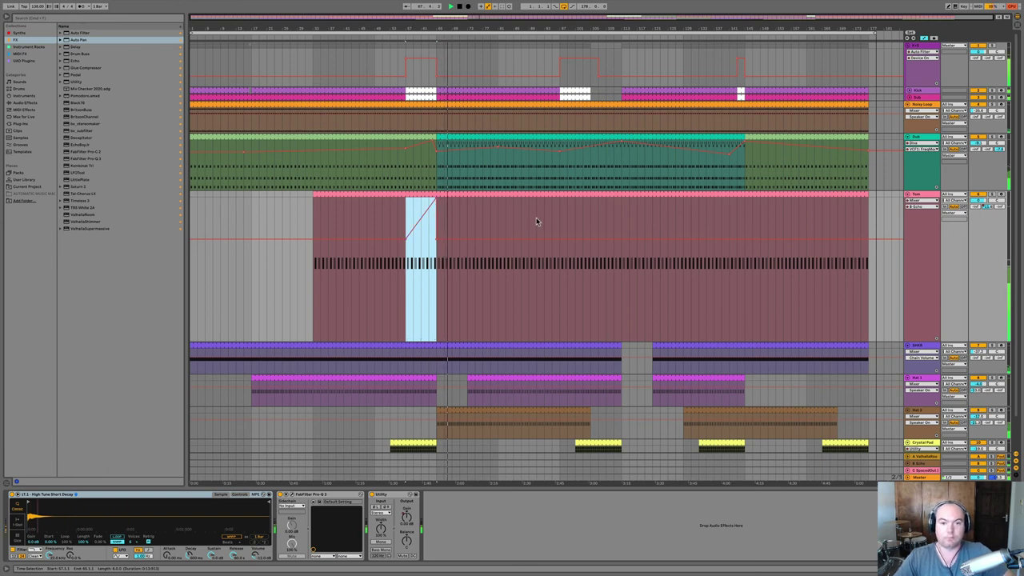
Paste the Tom's eight-bar echo send ramp at bars 105 and 137, and reduce the track's height.
{"action": "left_click", "coordinate": [591, 216]}
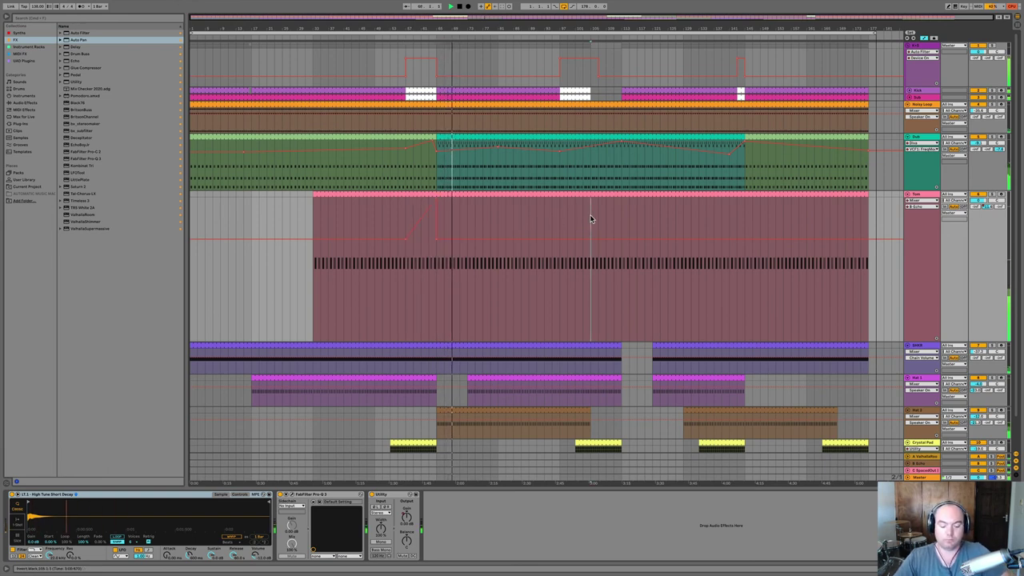
{"action": "key", "text": "ctrl+v"}
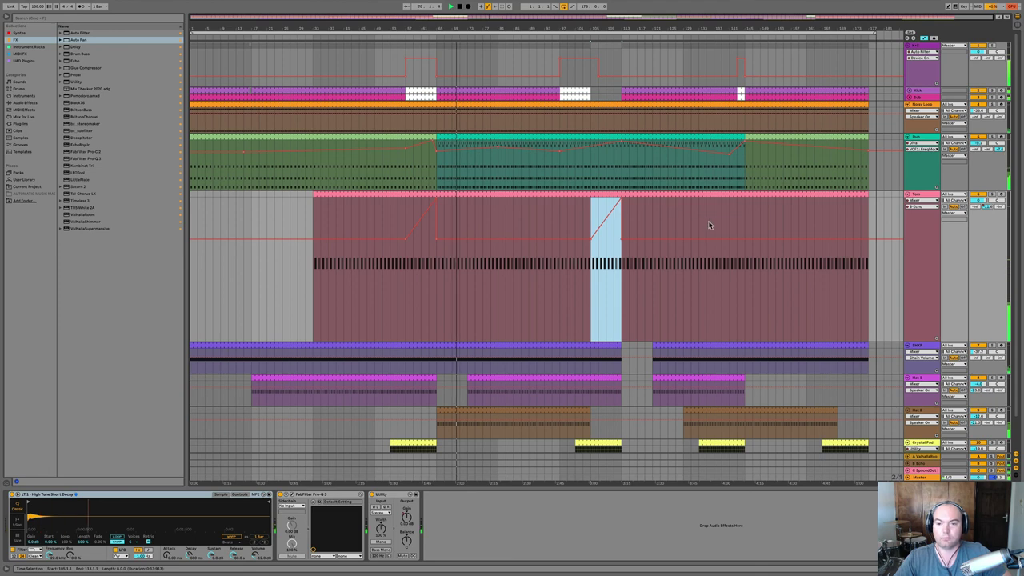
{"action": "left_click", "coordinate": [714, 228]}
{"action": "key", "text": "ctrl+v"}
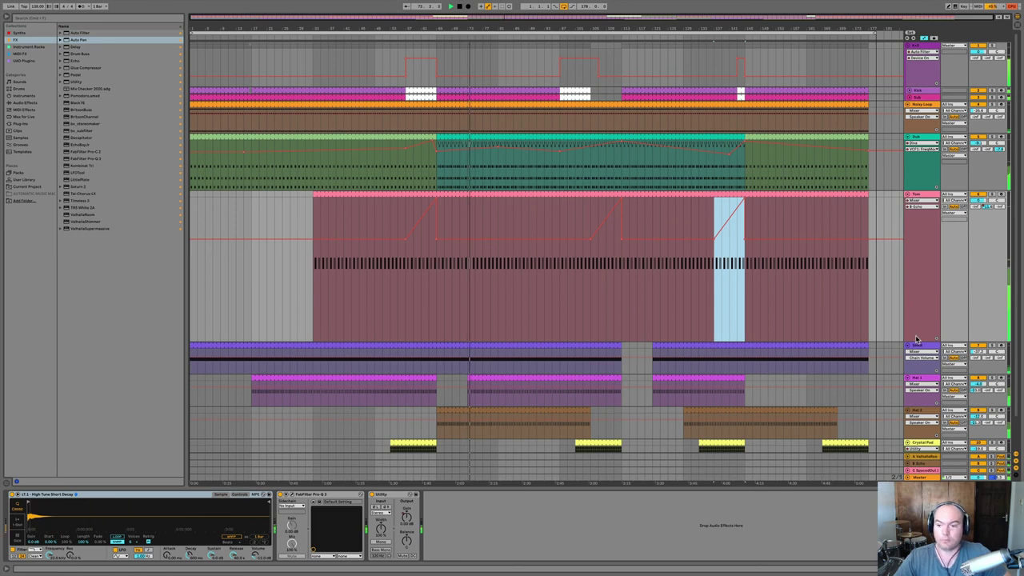
{"action": "left_click_drag", "start_coordinate": [918, 341], "coordinate": [921, 264]}
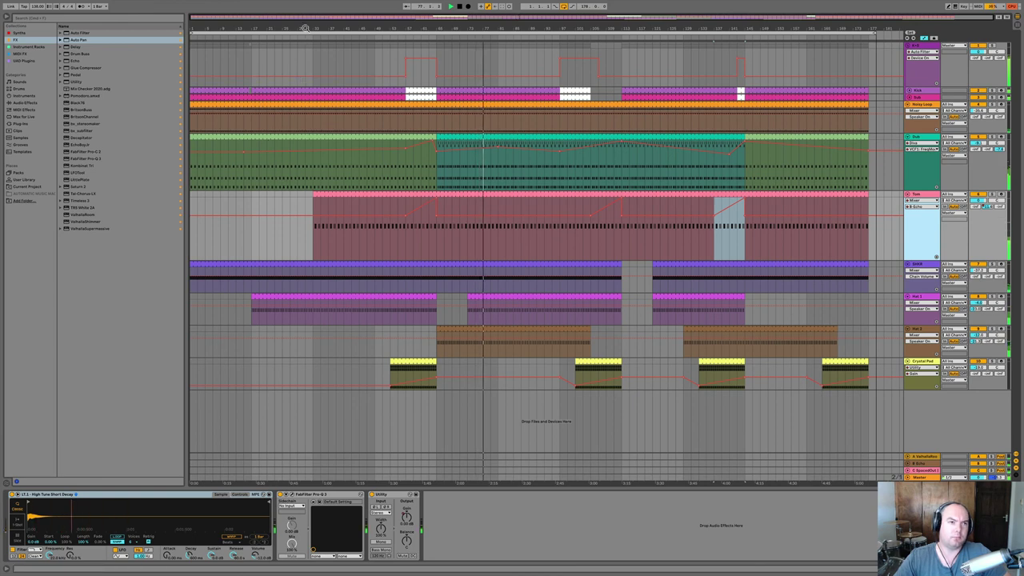
Turn on the kick and sub group's Auto Filter for the single bar before bar 33, and colour that section's clips white.
{"action": "left_click_drag", "start_coordinate": [301, 38], "coordinate": [317, 74]}
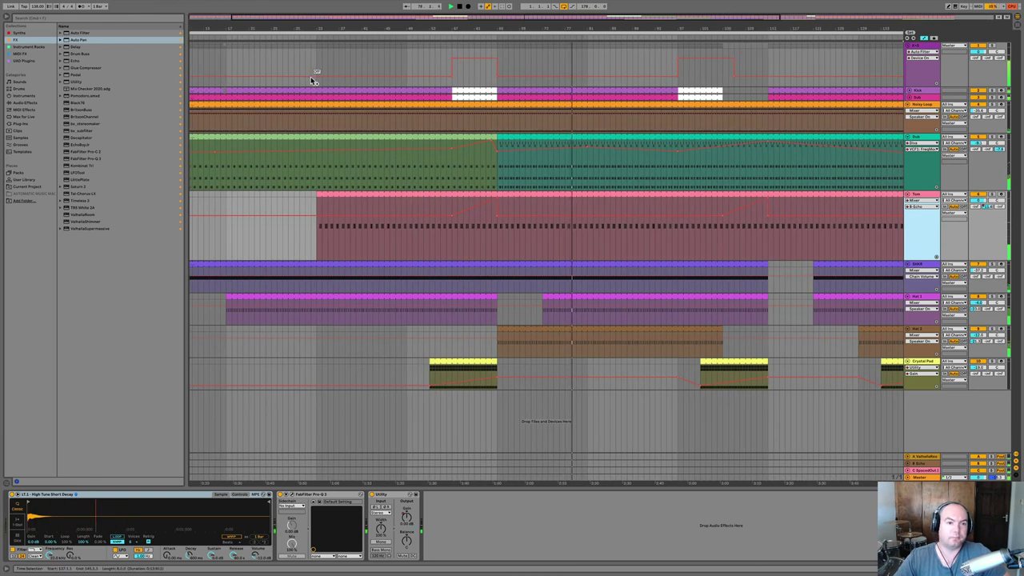
{"action": "left_click", "coordinate": [318, 60]}
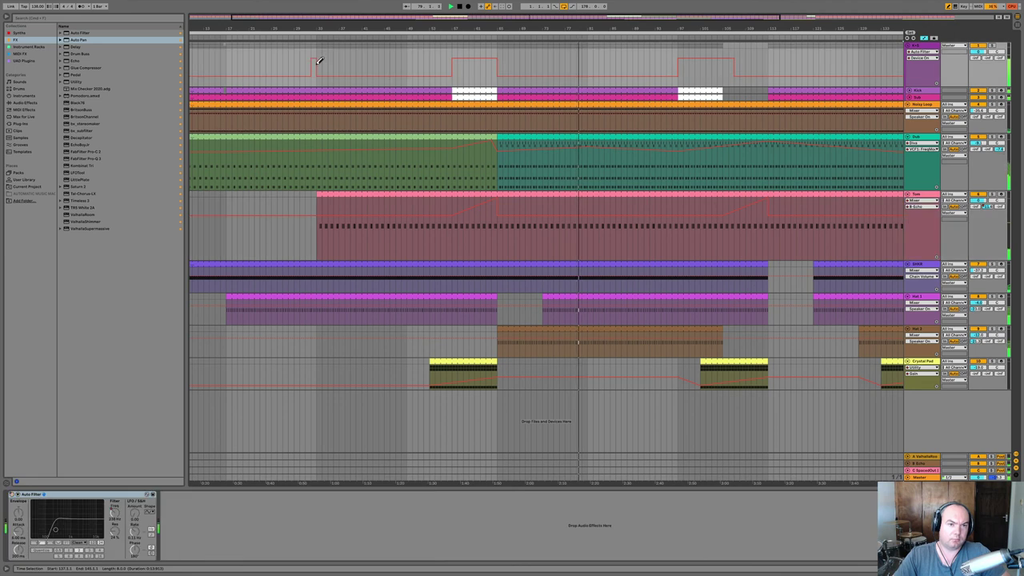
{"action": "left_click", "coordinate": [315, 96]}
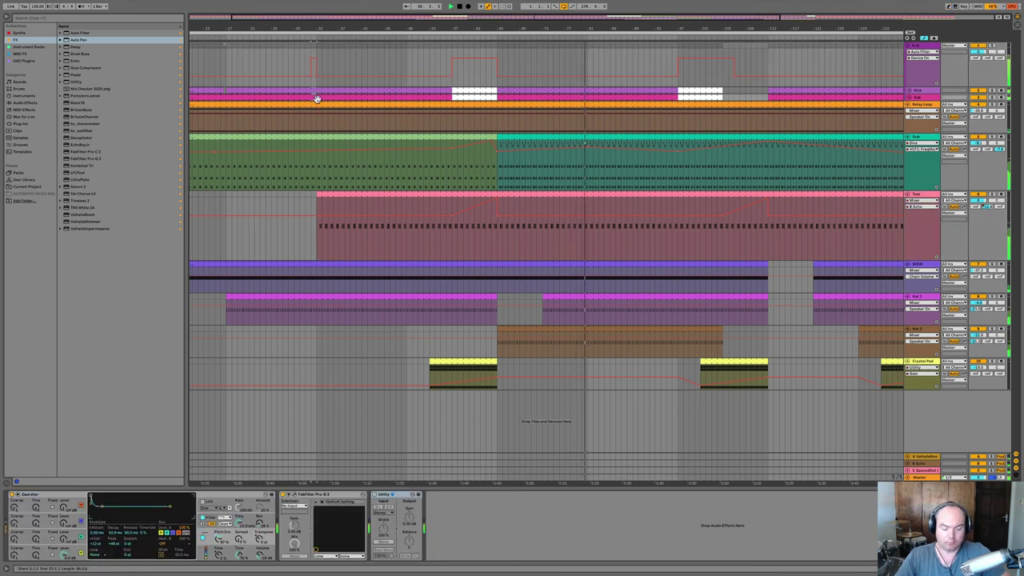
{"action": "right_click", "coordinate": [314, 96]}
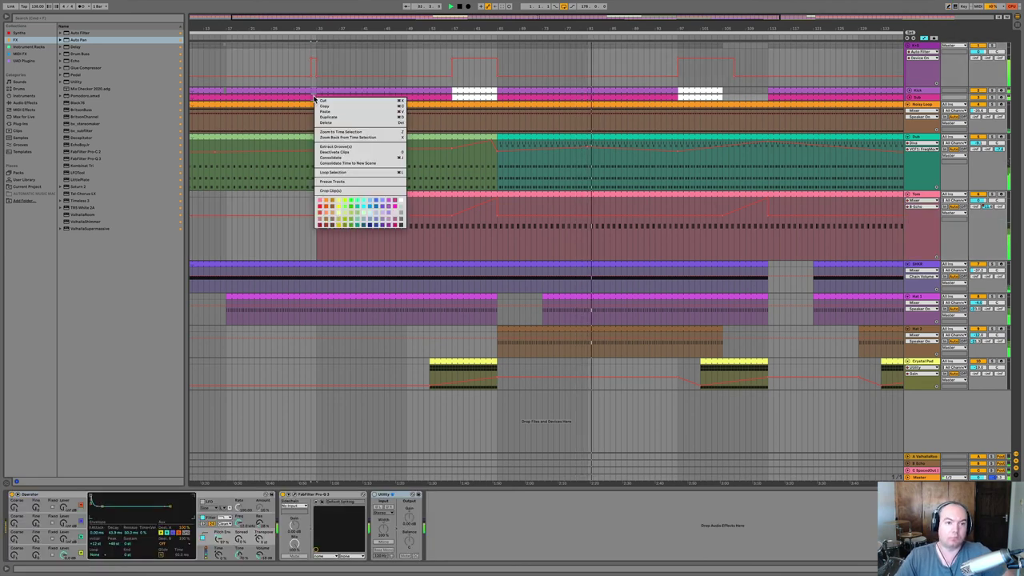
{"action": "left_click", "coordinate": [402, 205]}
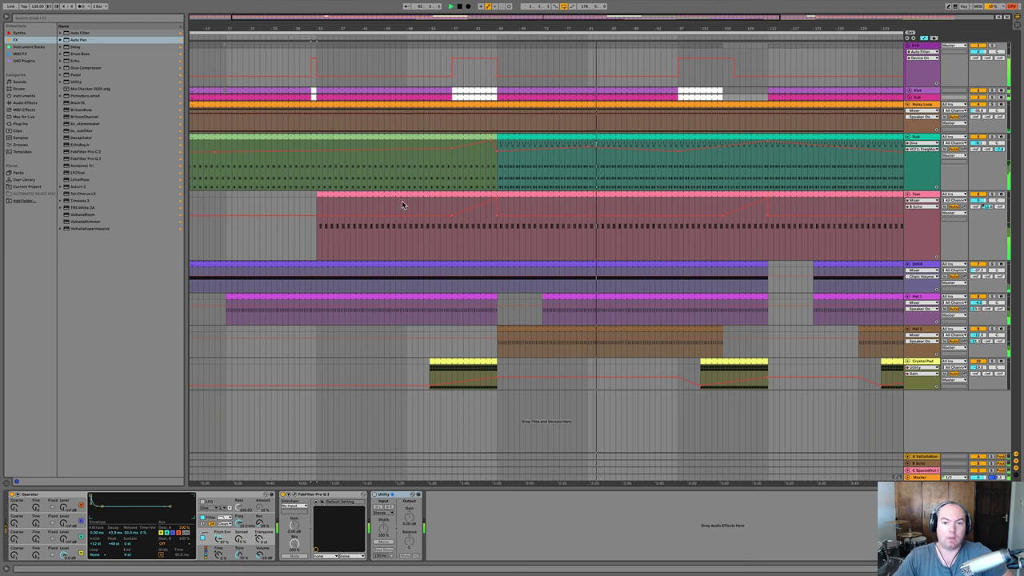
Insert a MIDI track below Hat 2 and create an empty clip on it from bar 81 to bar 105.
{"action": "left_click", "coordinate": [922, 330]}
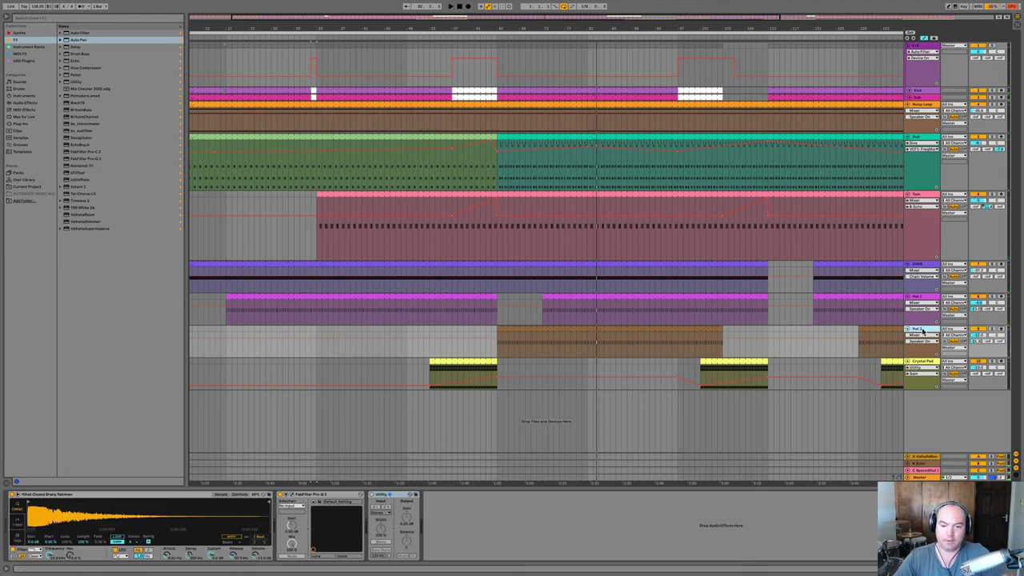
{"action": "key", "text": "super+shift+t"}
{"action": "left_click", "coordinate": [587, 365]}
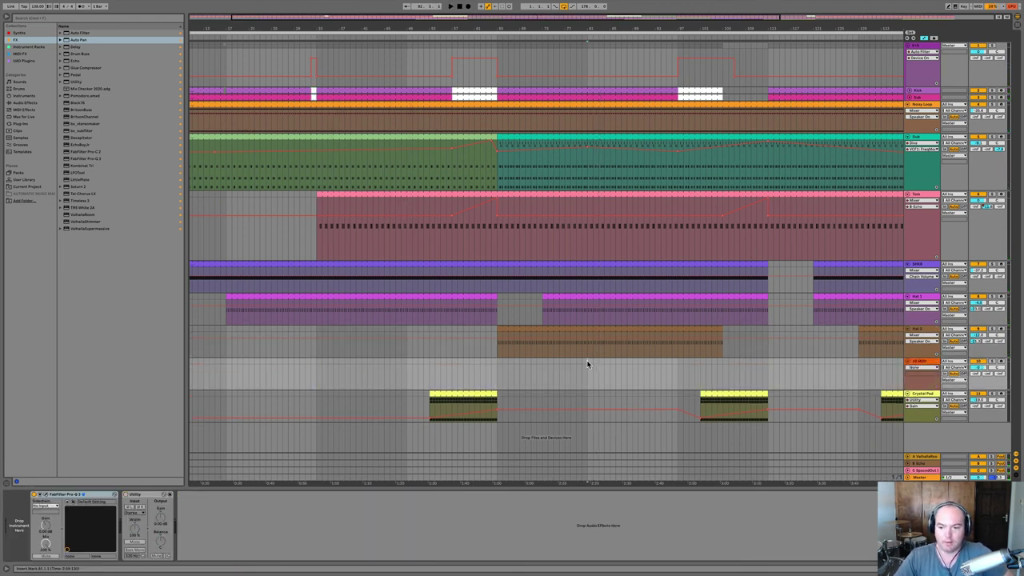
{"action": "left_click_drag", "start_coordinate": [587, 365], "coordinate": [592, 365]}
{"action": "key", "text": "super+shift+m"}
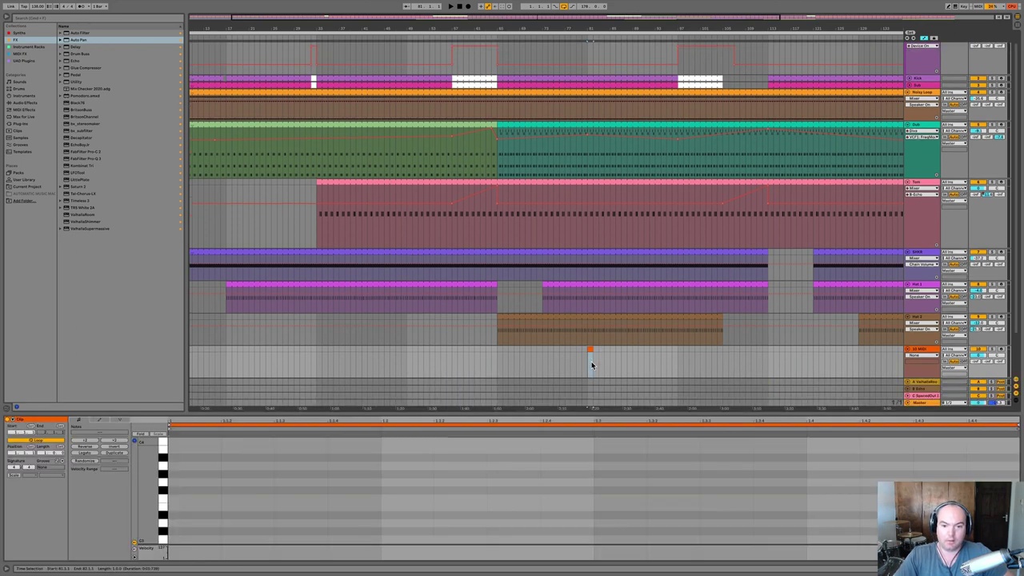
{"action": "left_click_drag", "start_coordinate": [591, 349], "coordinate": [724, 341]}
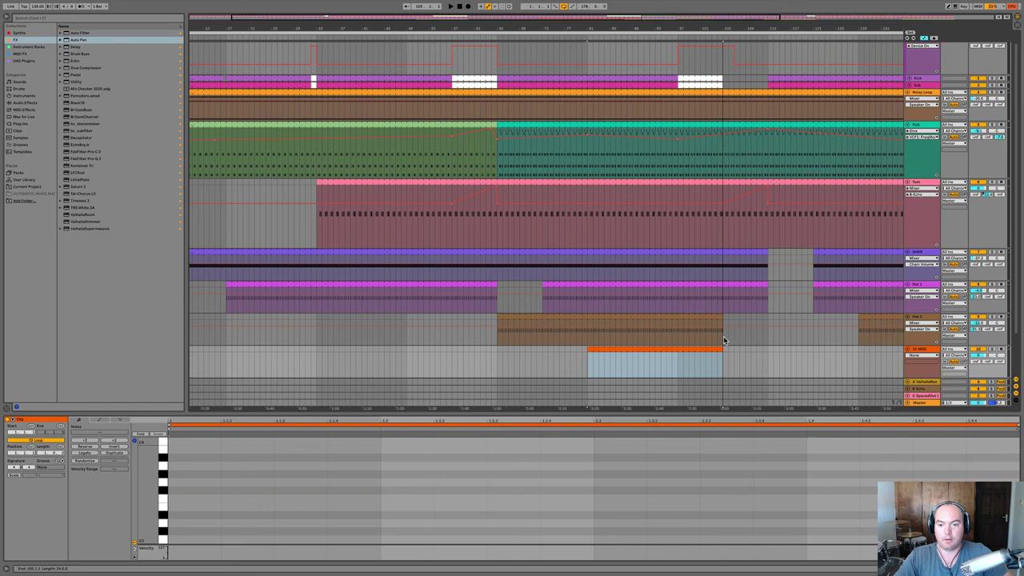
Search the samples for 909 and audition the SampleMagic tr909 ride samples.
{"action": "left_click", "coordinate": [31, 20]}
{"action": "type", "text": "808"}
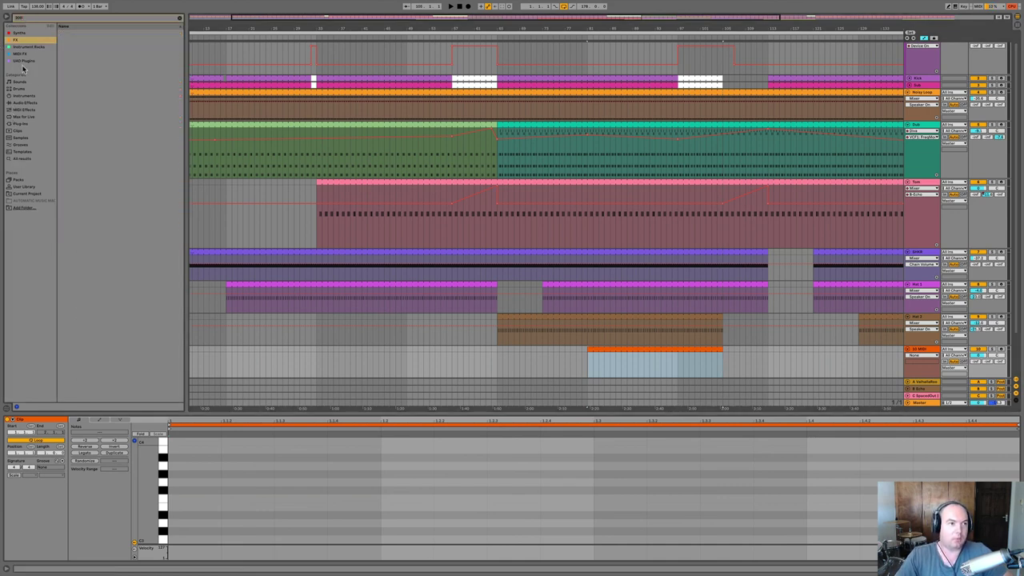
{"action": "left_click", "coordinate": [17, 139]}
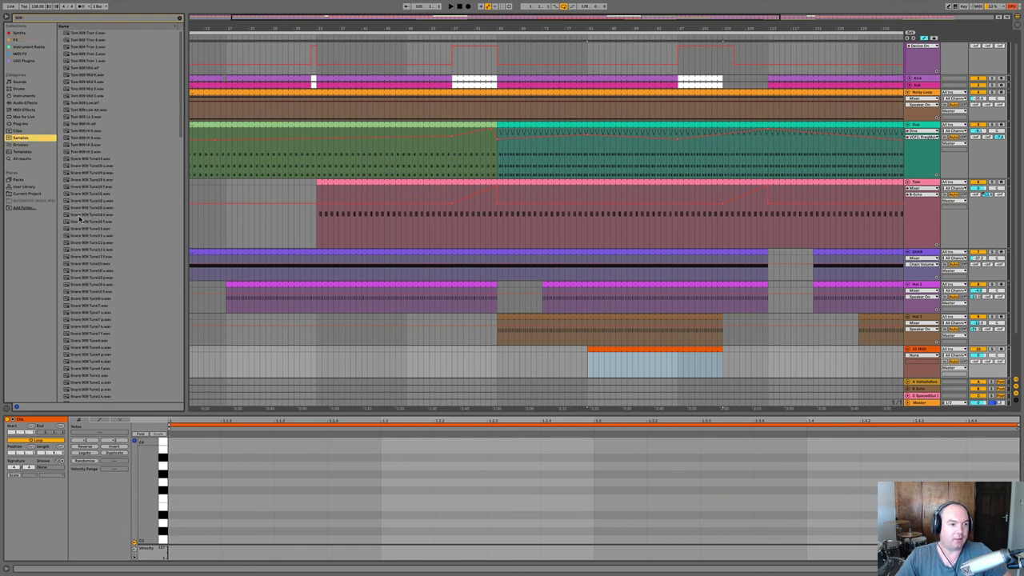
{"action": "scroll", "coordinate": [91, 257], "scroll_direction": "down", "scroll_amount": 5}
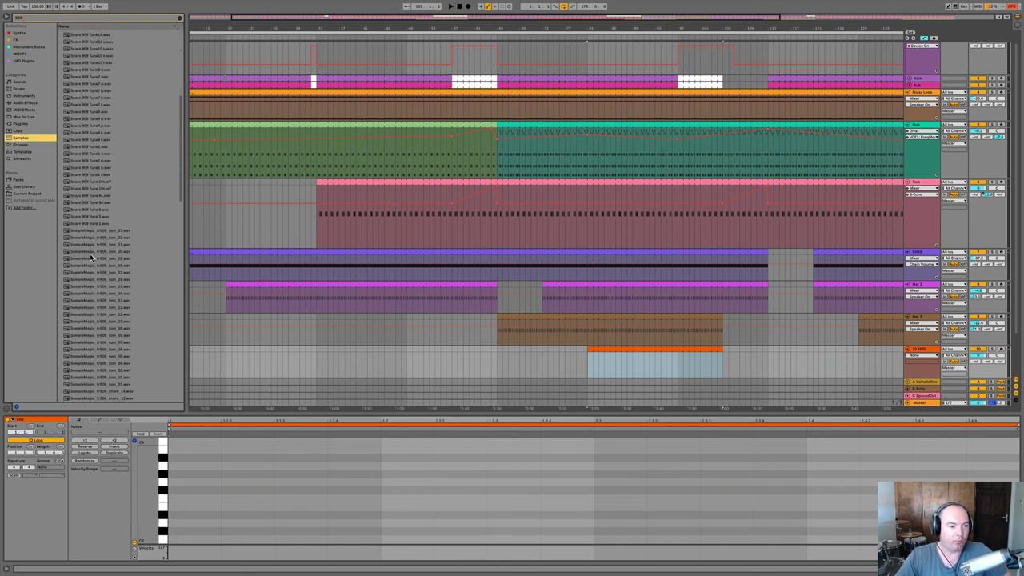
{"action": "scroll", "coordinate": [91, 257], "scroll_direction": "down", "scroll_amount": 10}
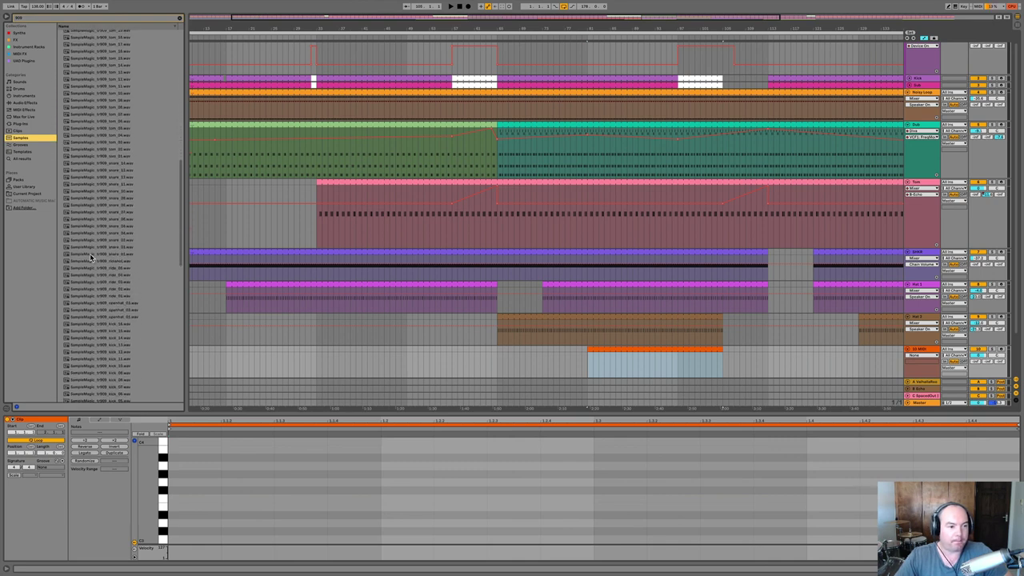
{"action": "left_click", "coordinate": [97, 276]}
{"action": "key", "text": "Down"}
{"action": "key", "text": "Down"}
{"action": "key", "text": "Down"}
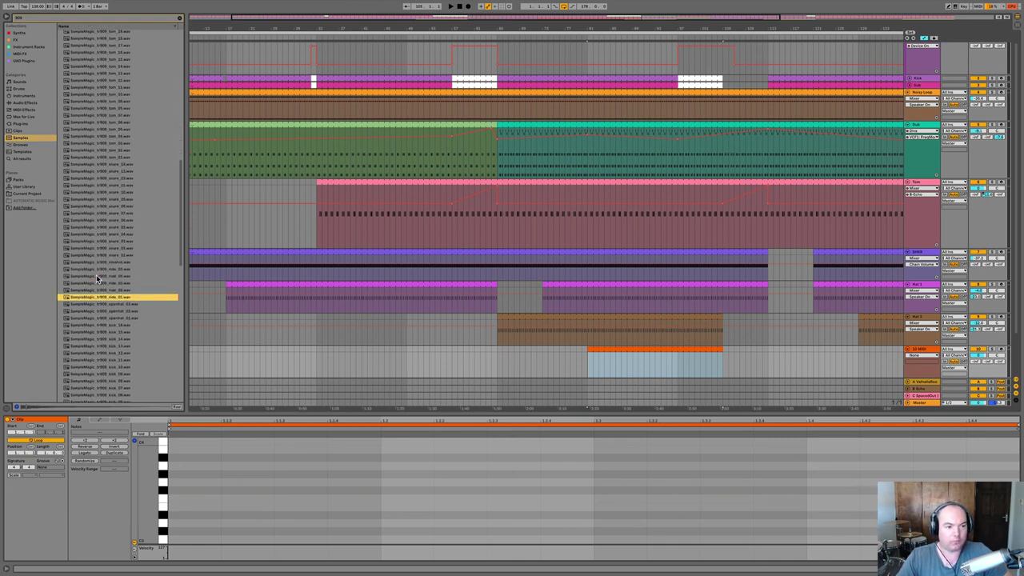
Audition further 909 samples and load Ride 909.aif as the instrument on the new MIDI track.
{"action": "scroll", "coordinate": [96, 280], "scroll_direction": "down", "scroll_amount": 15}
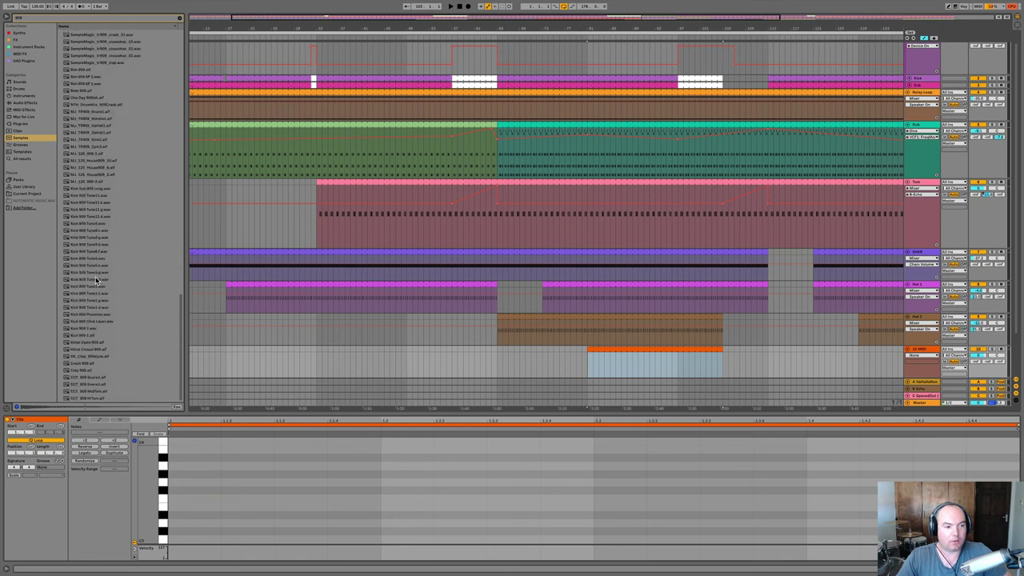
{"action": "scroll", "coordinate": [80, 183], "scroll_direction": "up", "scroll_amount": 4}
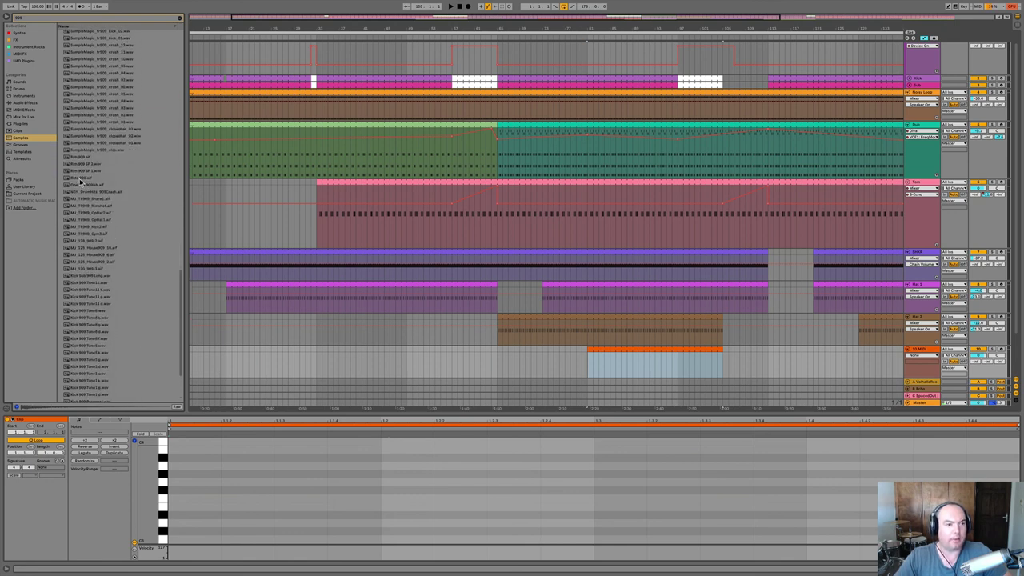
{"action": "left_click", "coordinate": [85, 158]}
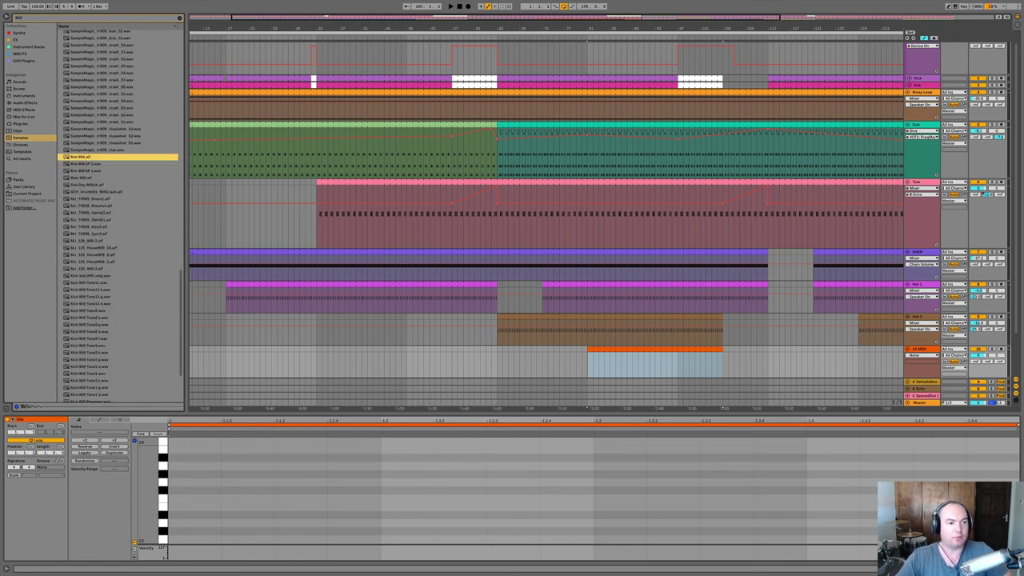
{"action": "left_click", "coordinate": [80, 179]}
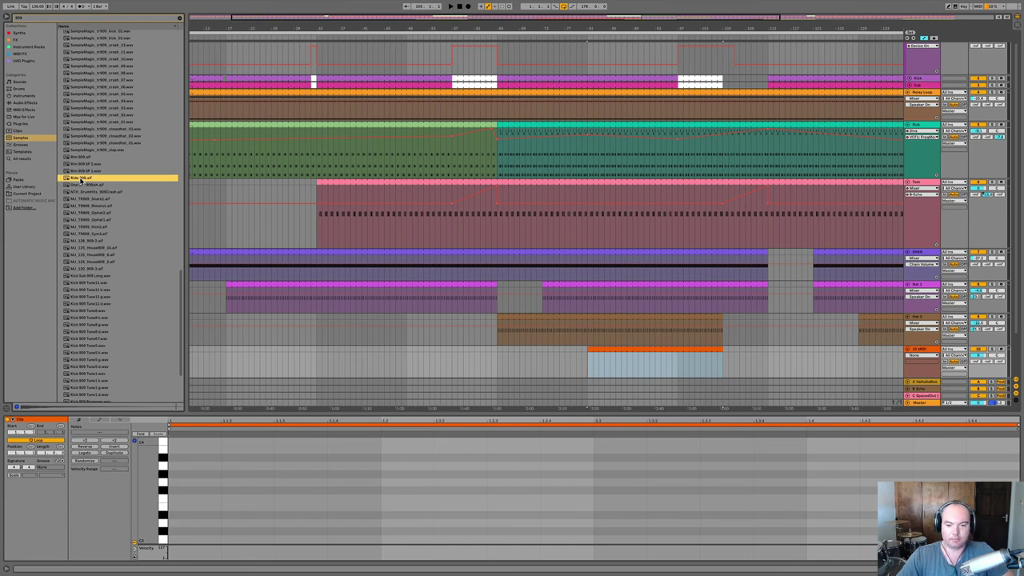
{"action": "left_click_drag", "start_coordinate": [80, 179], "coordinate": [419, 385]}
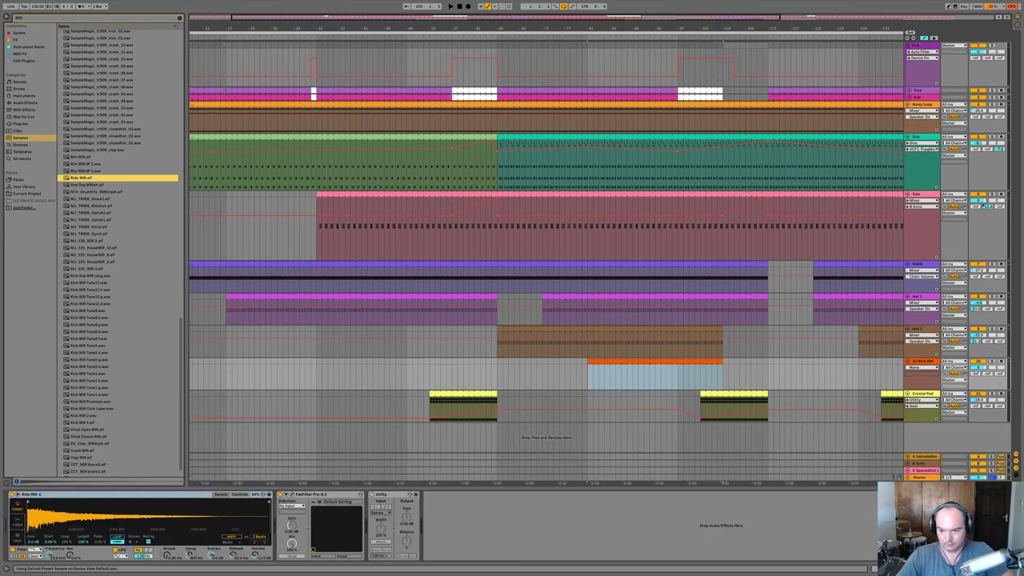
Write three consecutive sixteenth C3 notes with varied velocities in the ride clip and duplicate the pattern to fill the bar.
{"action": "key", "text": "shift+Tab"}
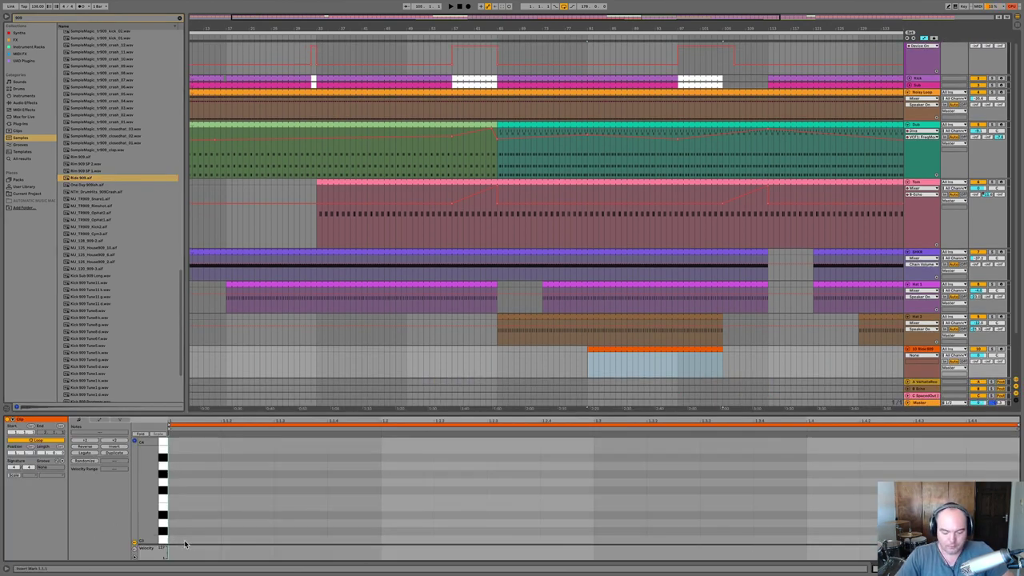
{"action": "left_click_drag", "start_coordinate": [188, 539], "coordinate": [297, 538]}
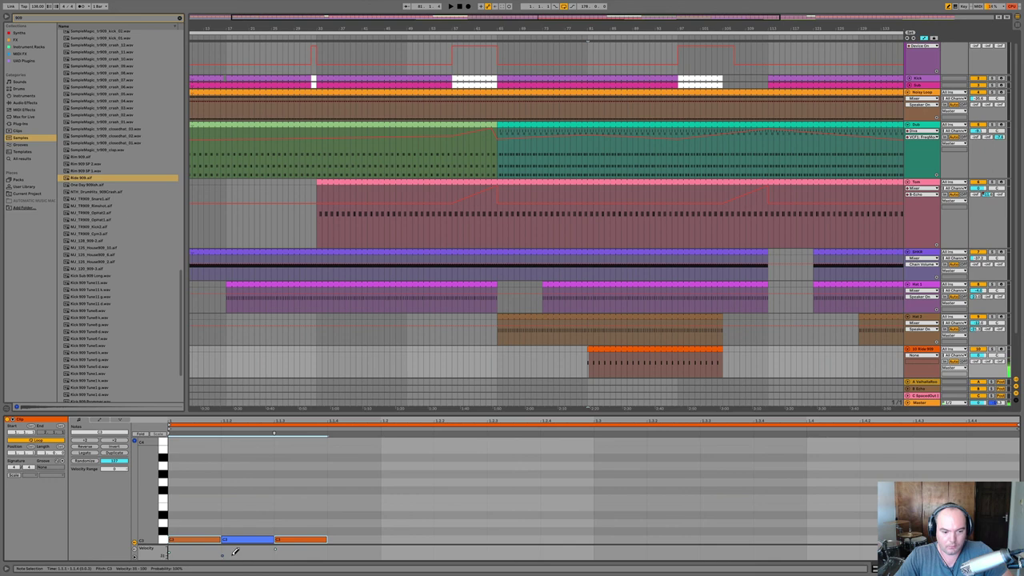
{"action": "left_click_drag", "start_coordinate": [184, 519], "coordinate": [378, 575]}
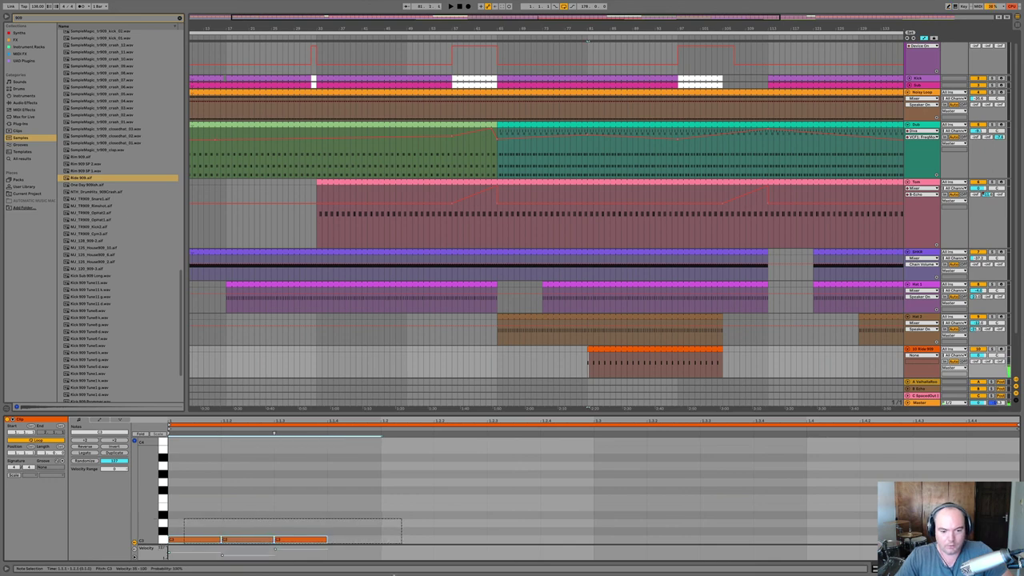
{"action": "key", "text": "ctrl+d"}
{"action": "key", "text": "ctrl+d"}
{"action": "key", "text": "ctrl+d"}
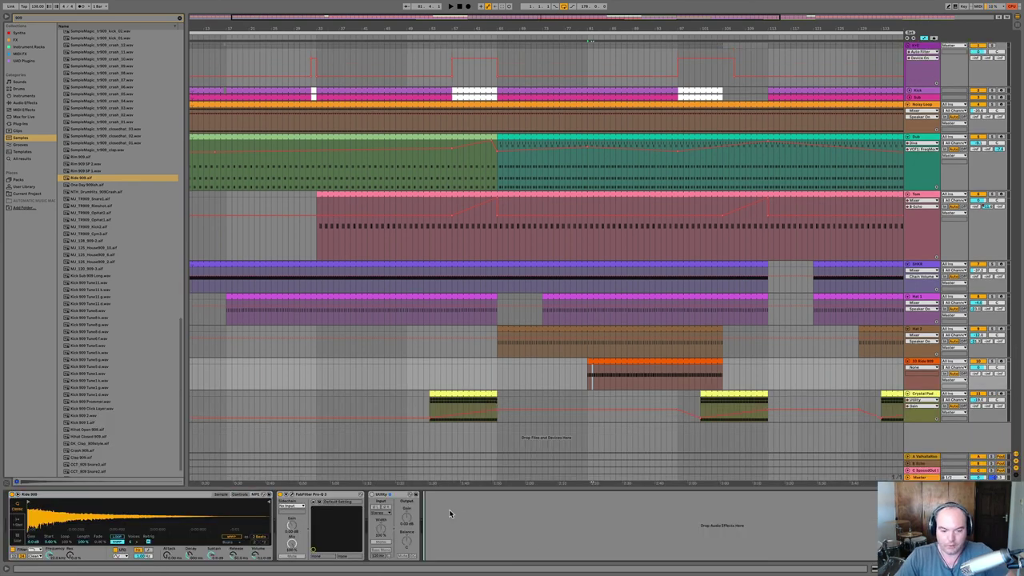
Copy the Dub track's LFOTool to the Ride 909 track and place it before the Utility.
{"action": "left_click", "coordinate": [926, 138]}
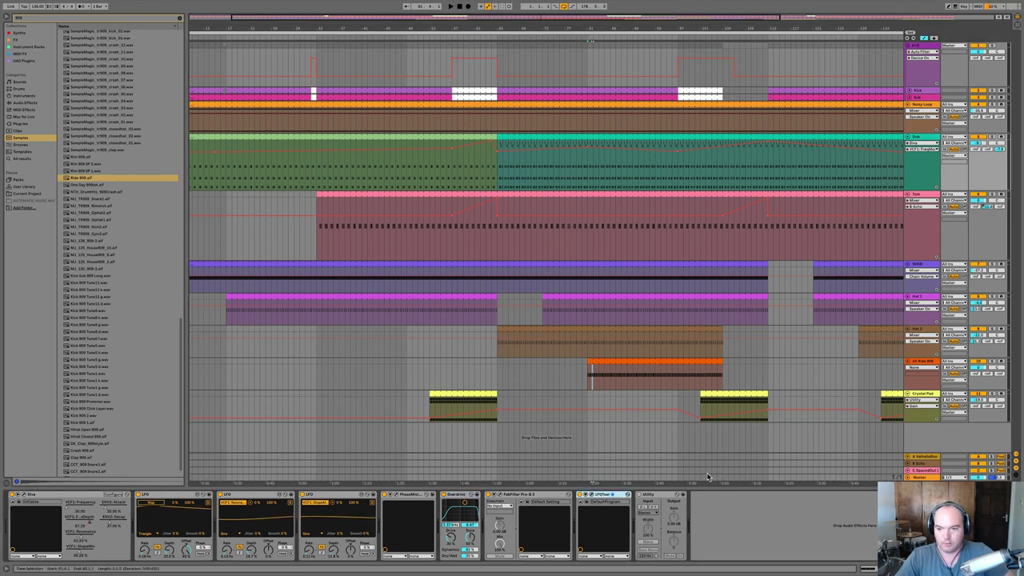
{"action": "left_click", "coordinate": [926, 363]}
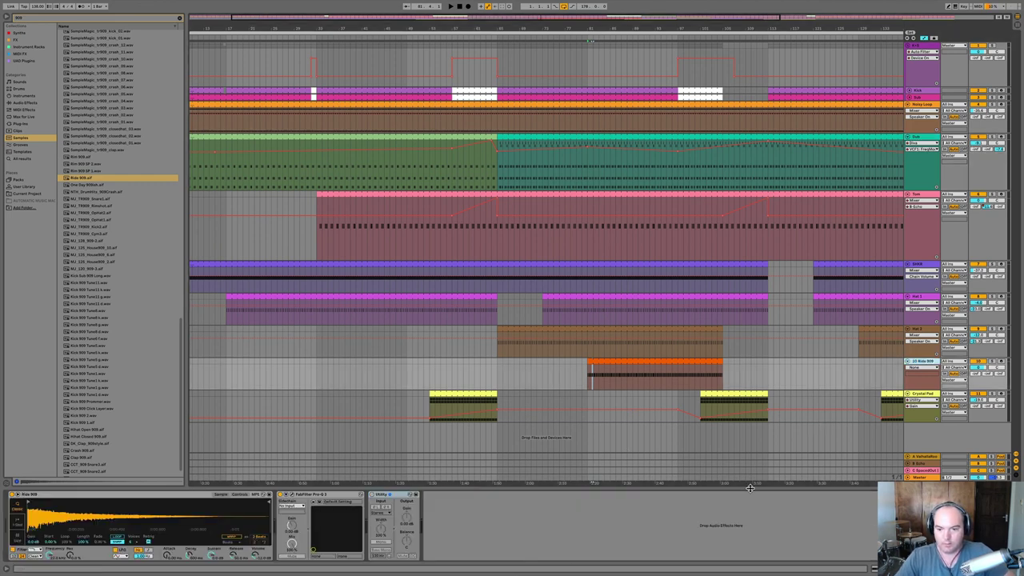
{"action": "key", "text": "super+v"}
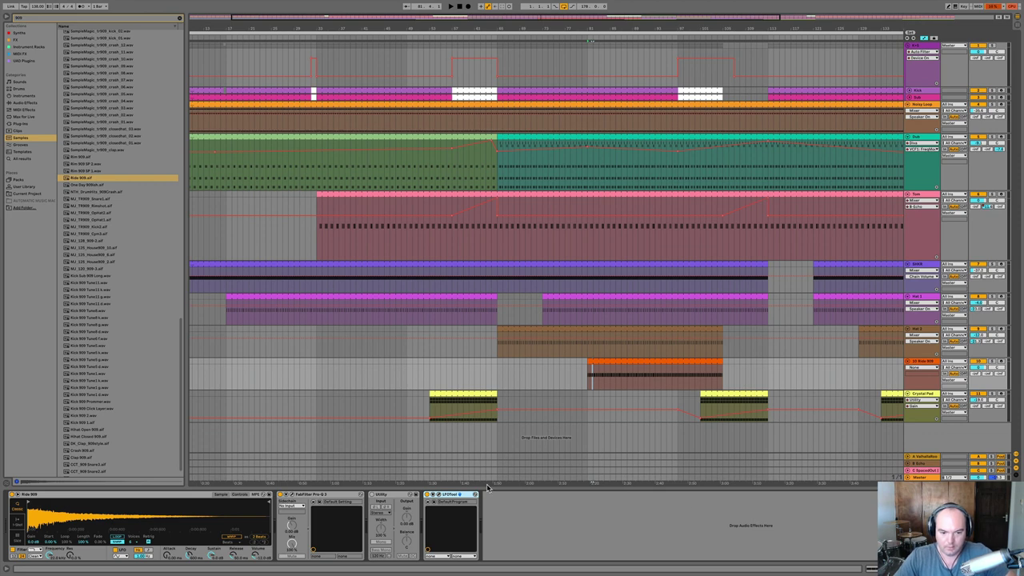
{"action": "left_click_drag", "start_coordinate": [402, 497], "coordinate": [493, 508]}
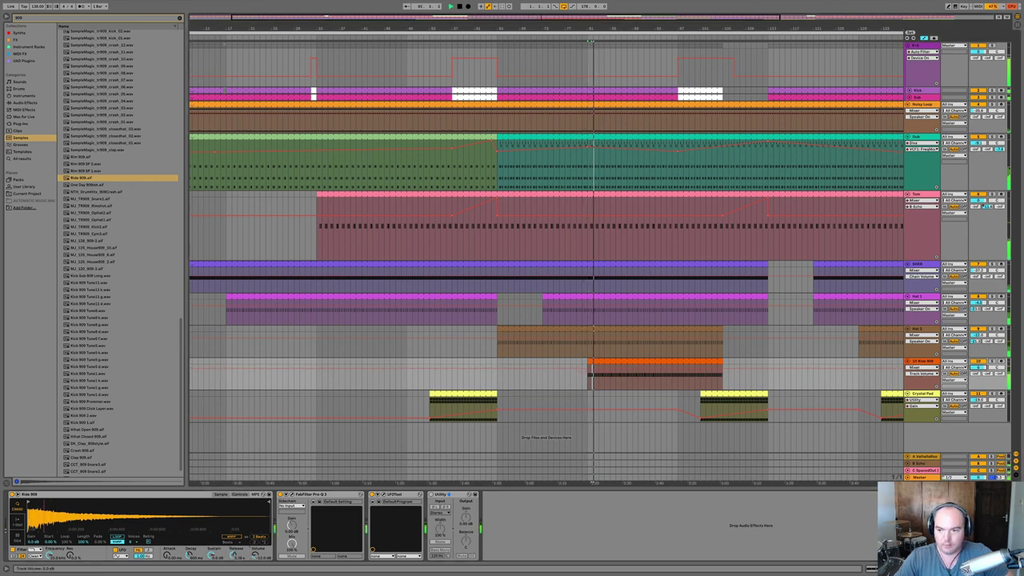
Set the ride's LFOTool volume routing amount to 53 and adjust the sampler's Attack while auditioning.
{"action": "left_click", "coordinate": [385, 496]}
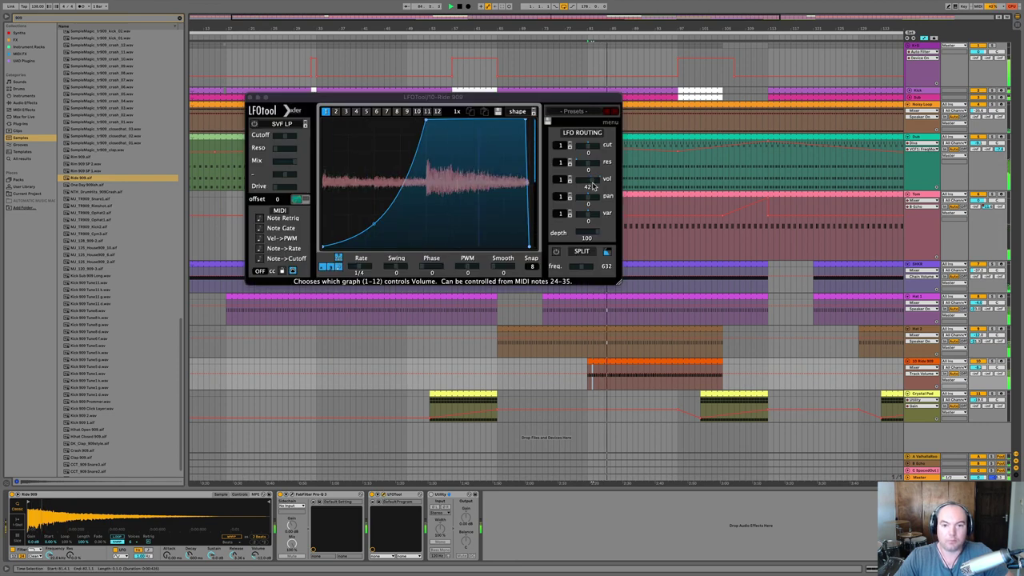
{"action": "left_click_drag", "start_coordinate": [593, 181], "coordinate": [596, 182]}
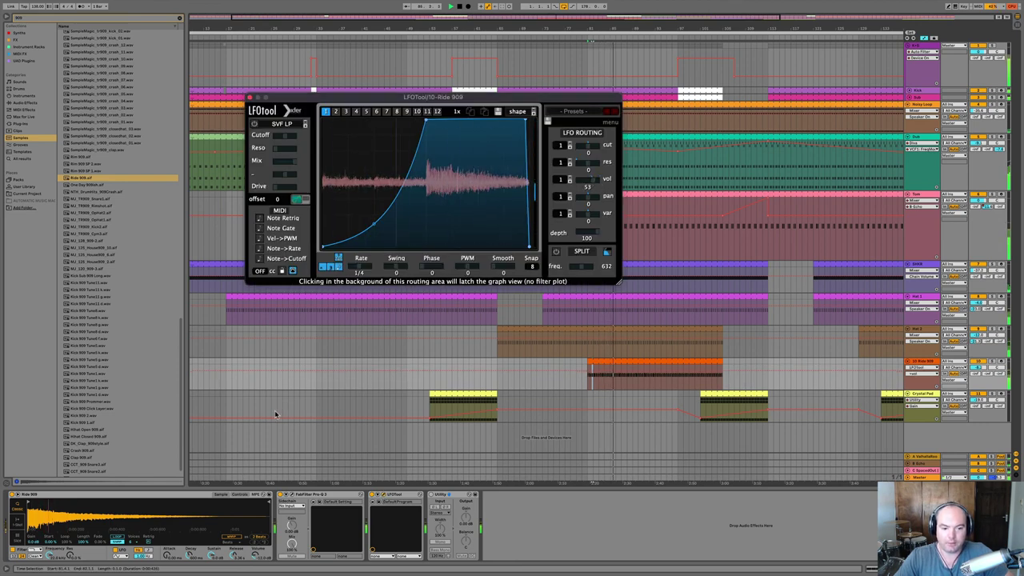
{"action": "key", "text": "space"}
{"action": "left_click", "coordinate": [167, 556]}
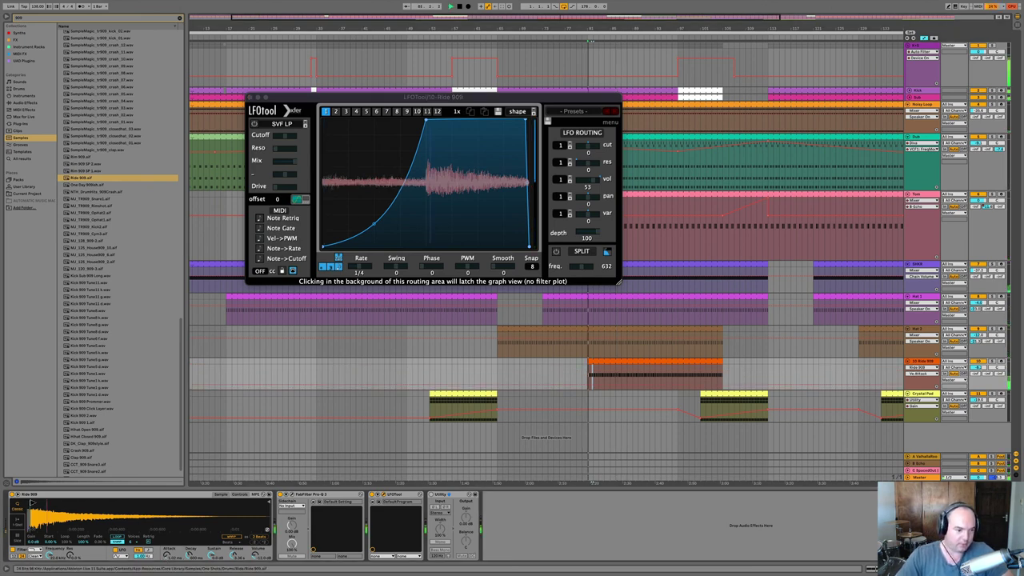
{"action": "key", "text": "space"}
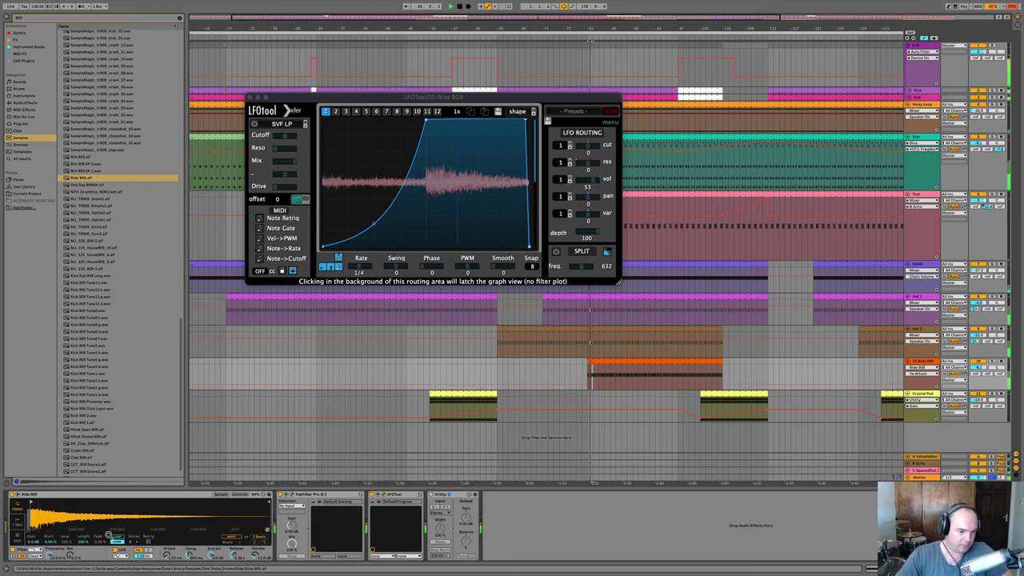
Add a 12 dB/oct low cut at about 2612 Hz with Q 0.573 in the ride's Pro-Q 3.
{"action": "left_click", "coordinate": [293, 498]}
{"action": "left_click", "coordinate": [496, 204]}
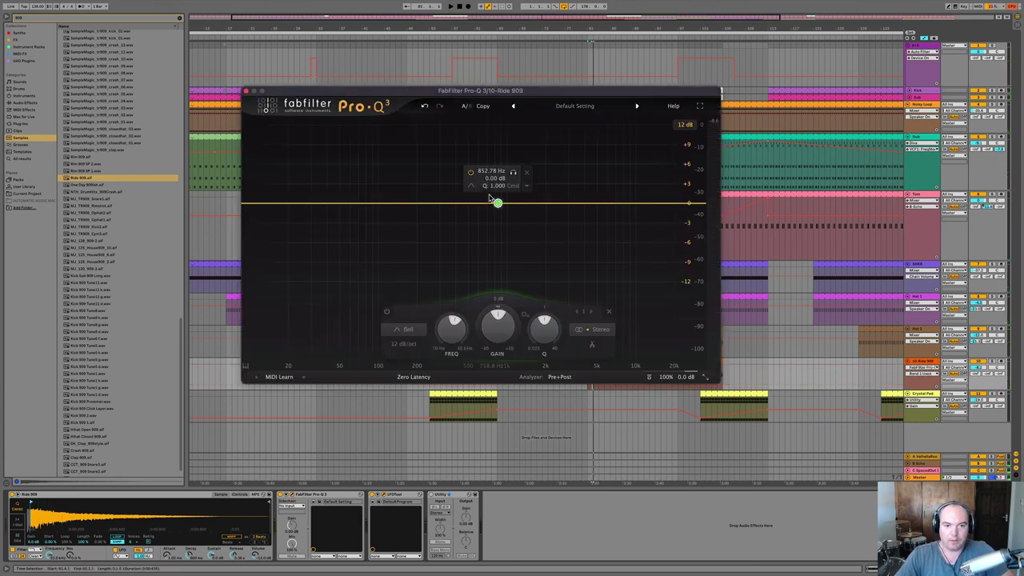
{"action": "left_click", "coordinate": [496, 197]}
{"action": "left_click_drag", "start_coordinate": [496, 203], "coordinate": [559, 233]}
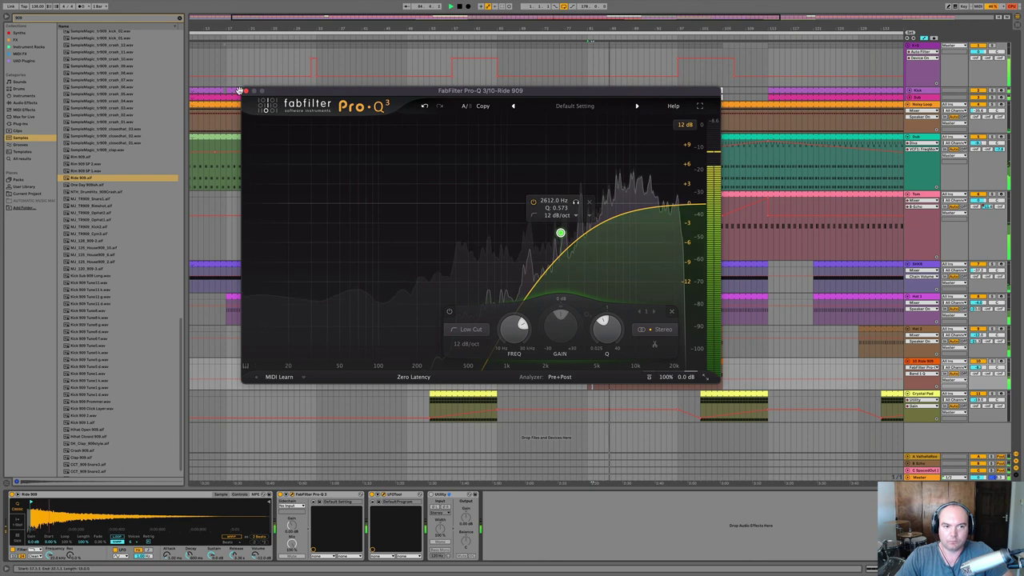
{"action": "left_click", "coordinate": [246, 92]}
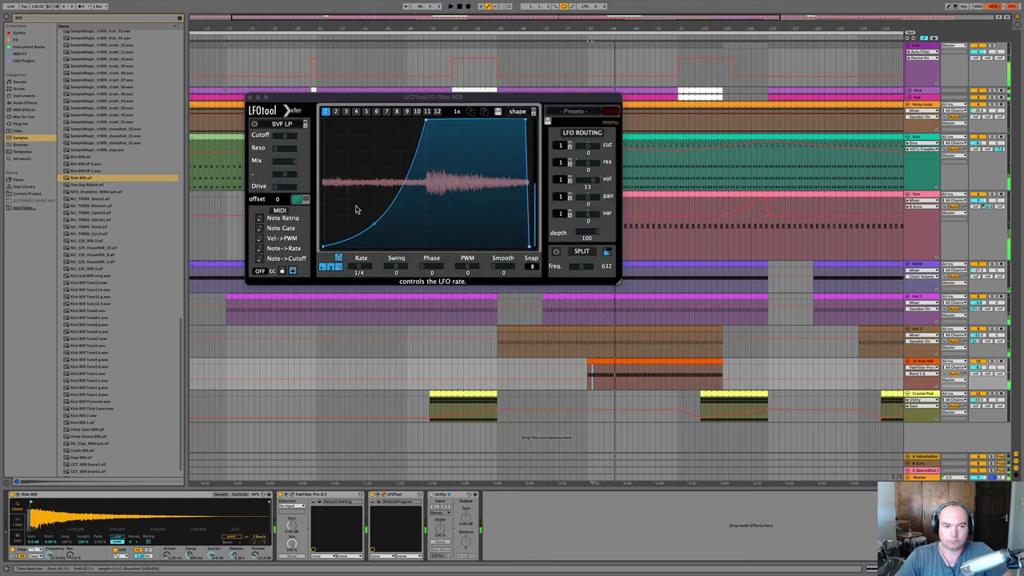
Close the LFOTool window and lower the Ride 909 track's volume to balance it in the mix.
{"action": "left_click", "coordinate": [250, 97]}
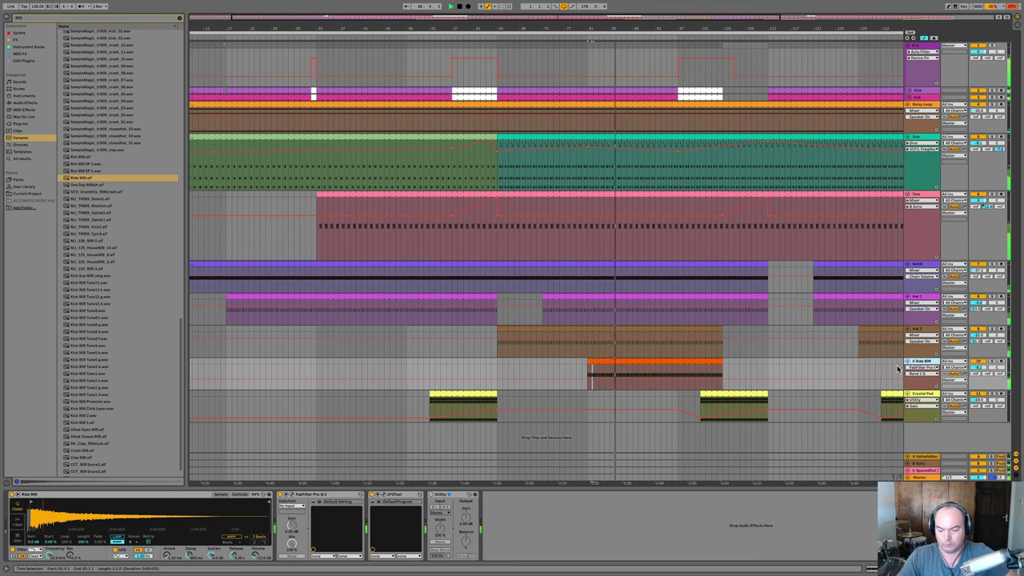
{"action": "left_click", "coordinate": [979, 376]}
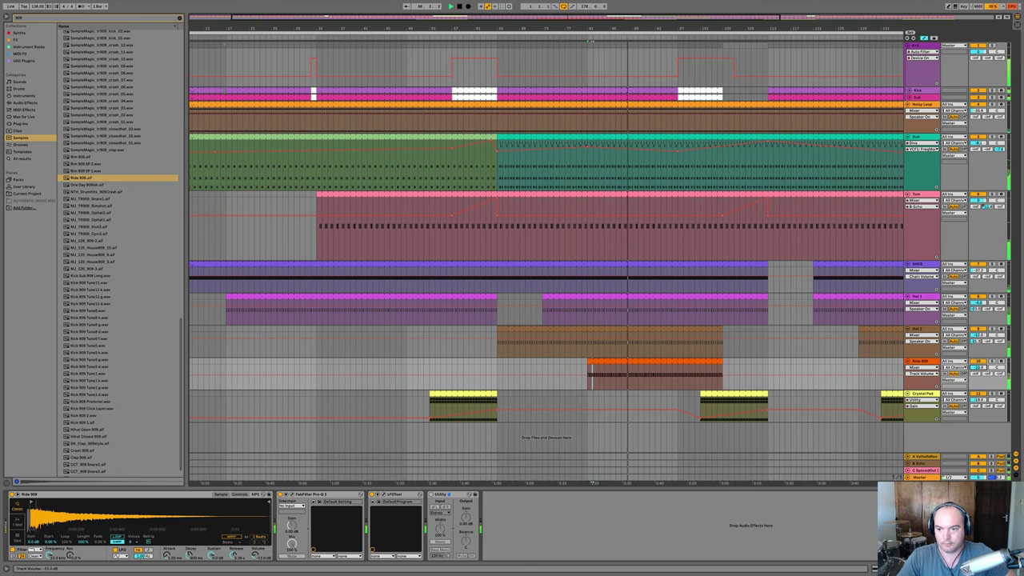
{"action": "left_click_drag", "start_coordinate": [978, 367], "coordinate": [979, 362]}
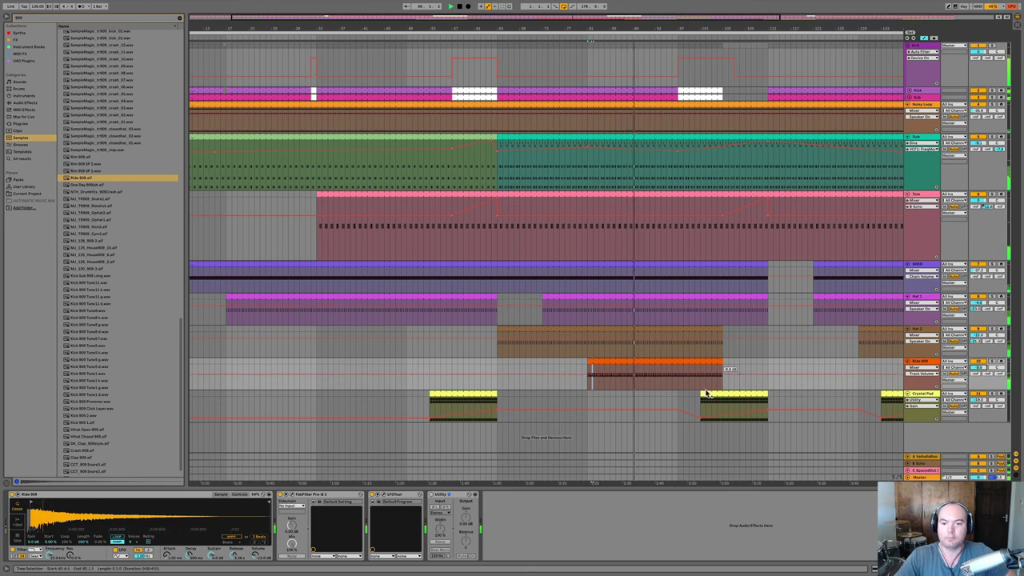
Automate the Ride 909's Utility gain to fade down from bar 97 to bar 105 and return by bar 113, and audition the fade.
{"action": "left_click", "coordinate": [430, 494]}
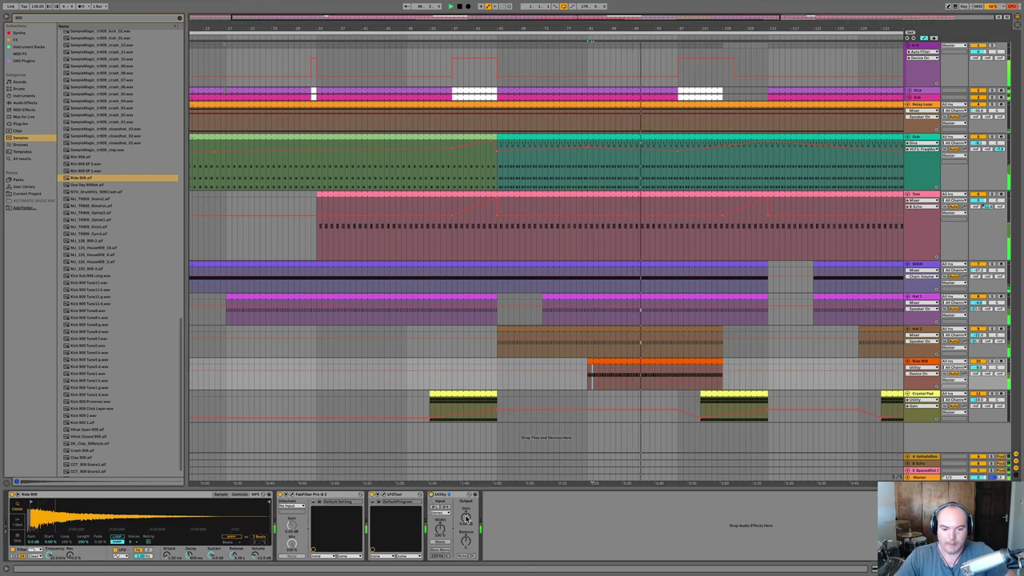
{"action": "left_click", "coordinate": [466, 517]}
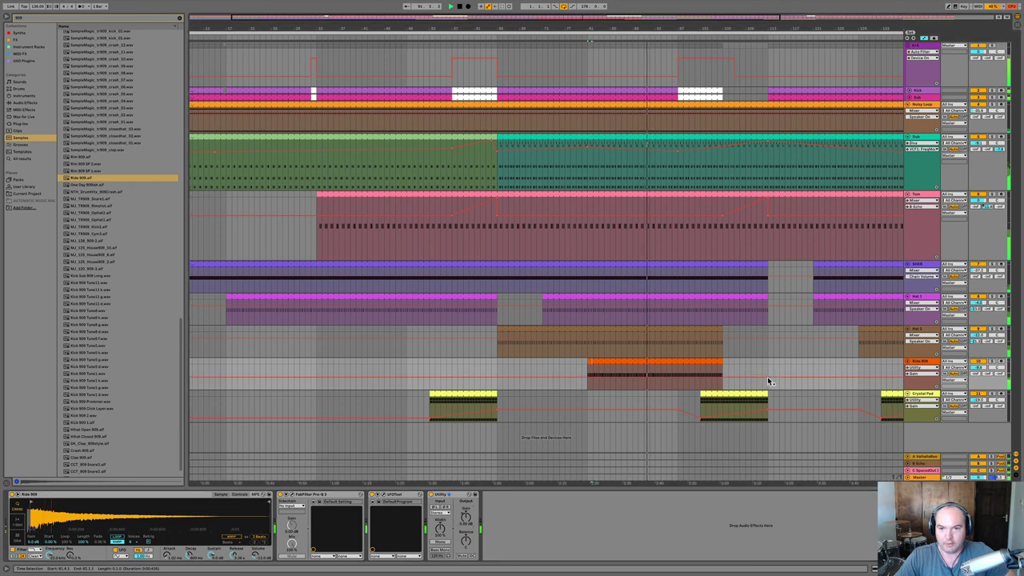
{"action": "left_click", "coordinate": [677, 378]}
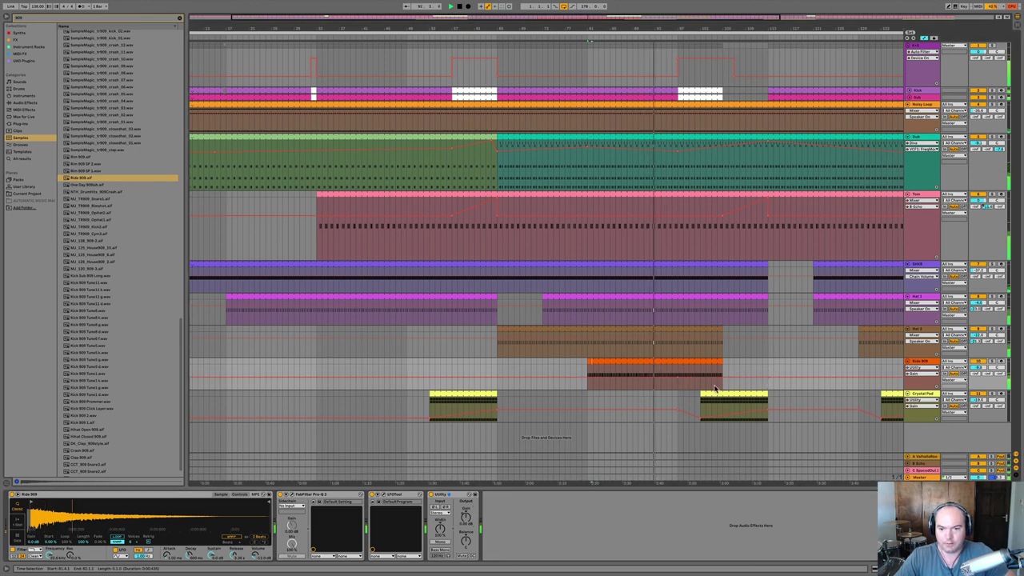
{"action": "left_click", "coordinate": [768, 378]}
{"action": "left_click_drag", "start_coordinate": [722, 378], "coordinate": [722, 387]}
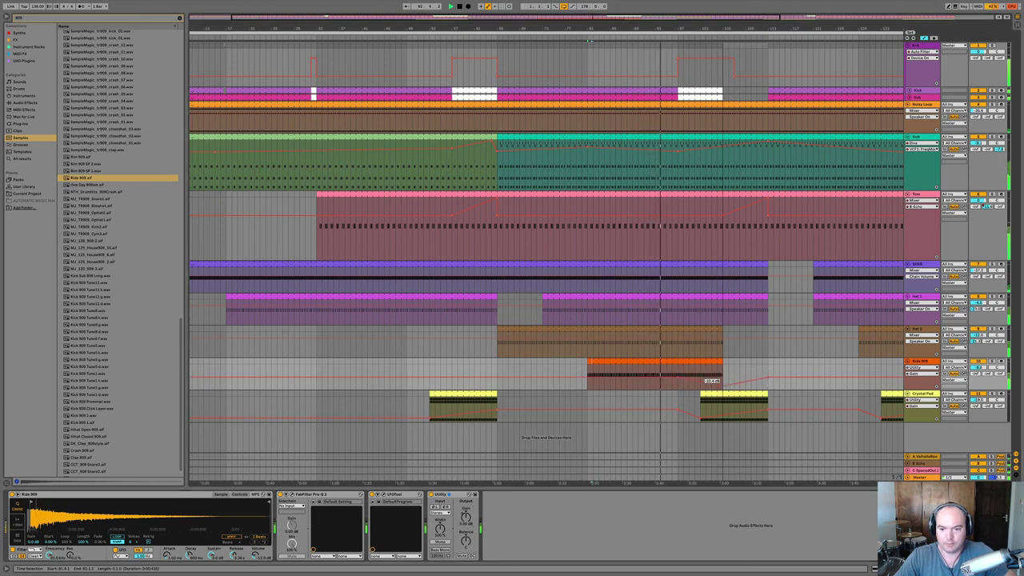
{"action": "left_click", "coordinate": [711, 378]}
{"action": "left_click", "coordinate": [702, 377]}
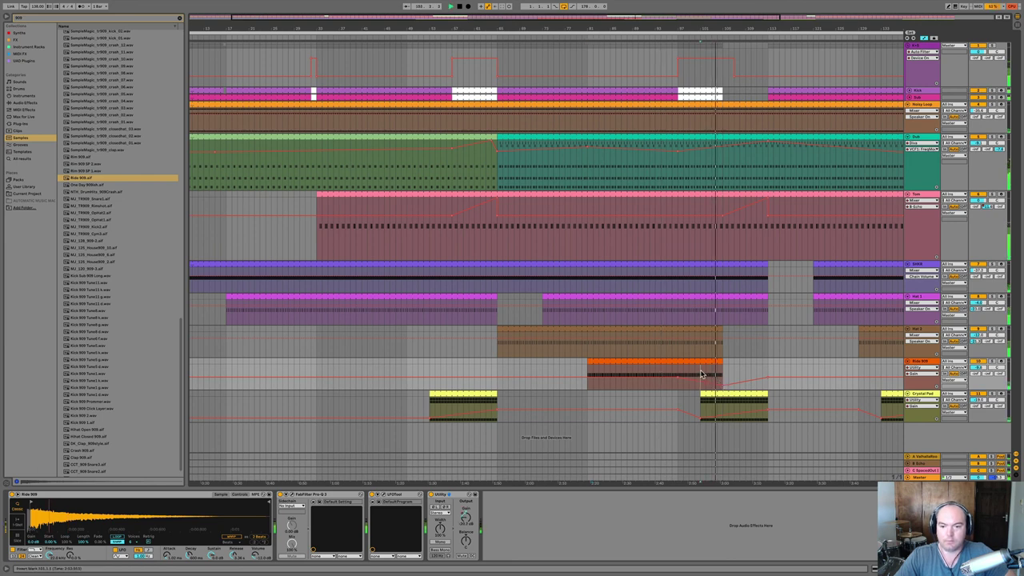
{"action": "key", "text": "space"}
{"action": "key", "text": "space"}
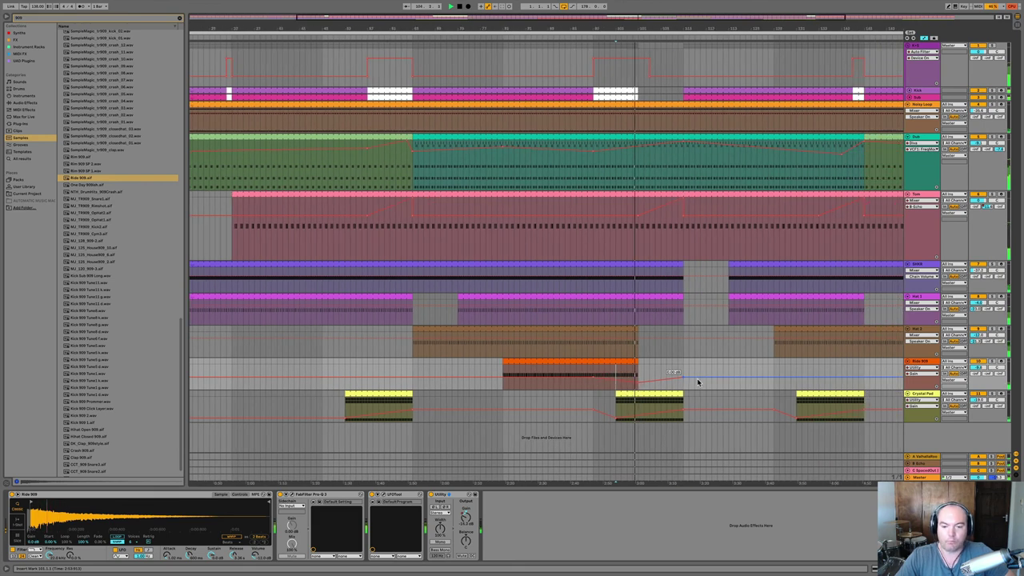
Copy the 24-bar Ride 909 clip from bar 81 to bar 145 and audition the end of the copy.
{"action": "left_click", "coordinate": [546, 361]}
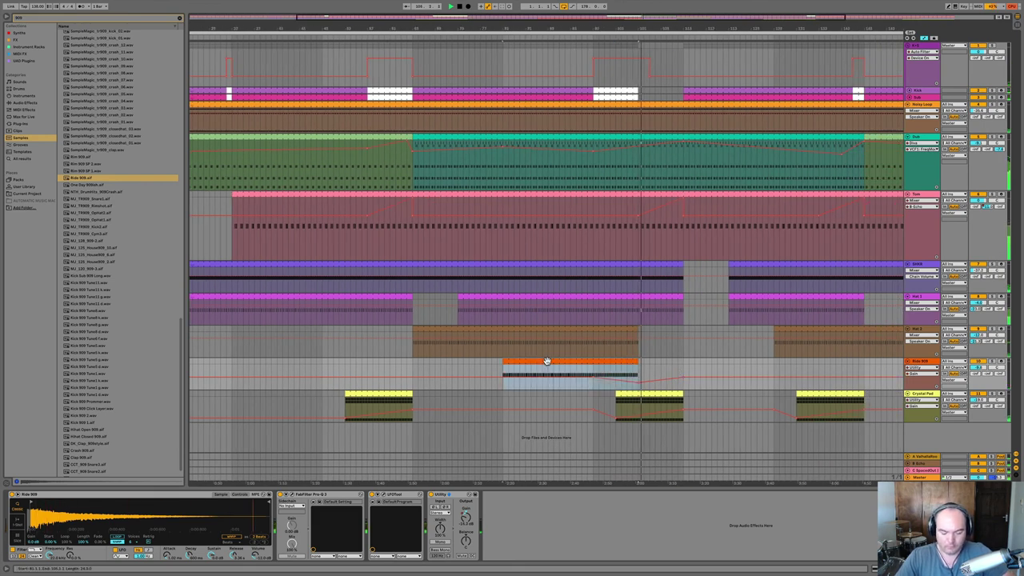
{"action": "key", "text": "space"}
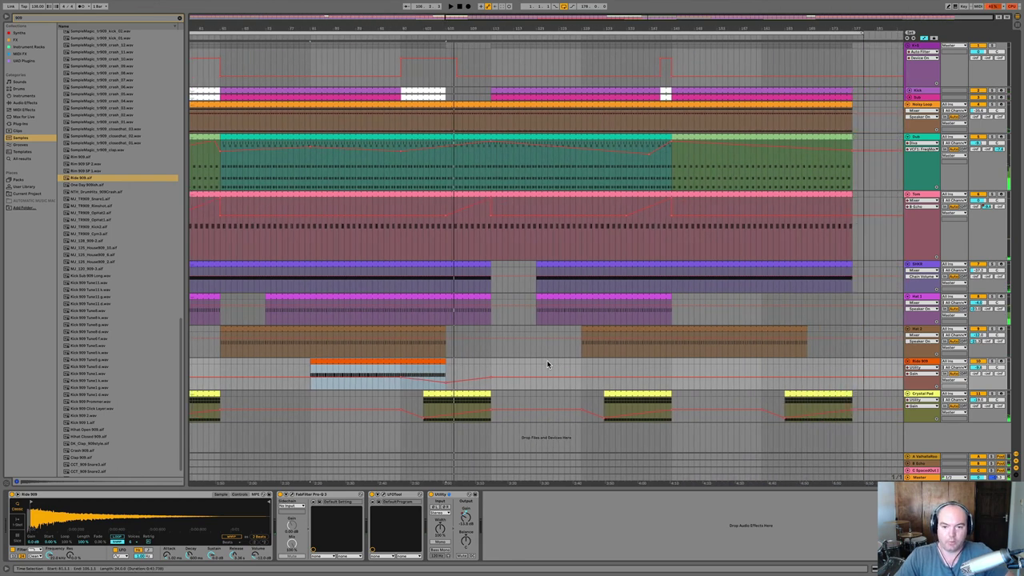
{"action": "left_click", "coordinate": [671, 364]}
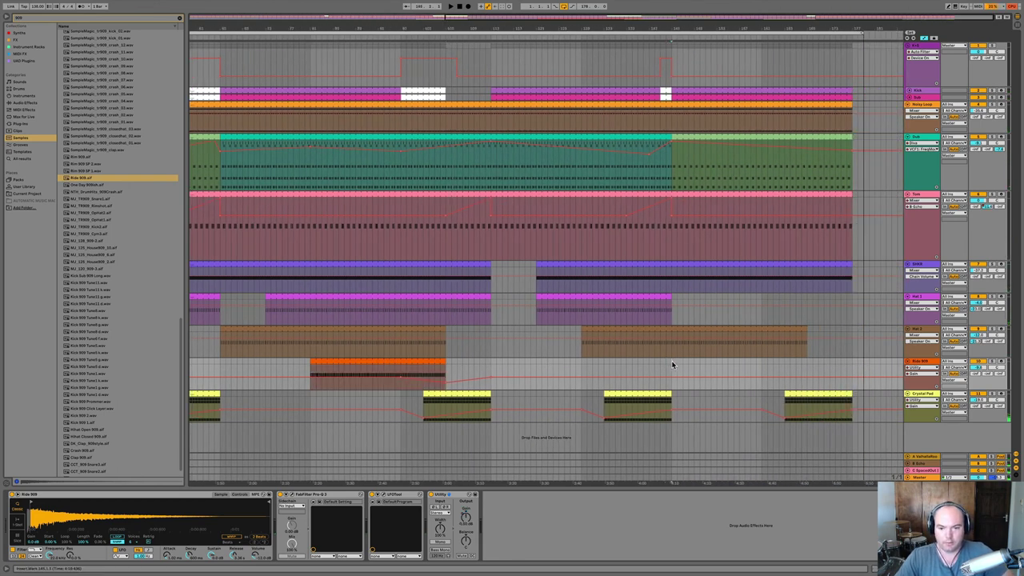
{"action": "key", "text": "ctrl+v"}
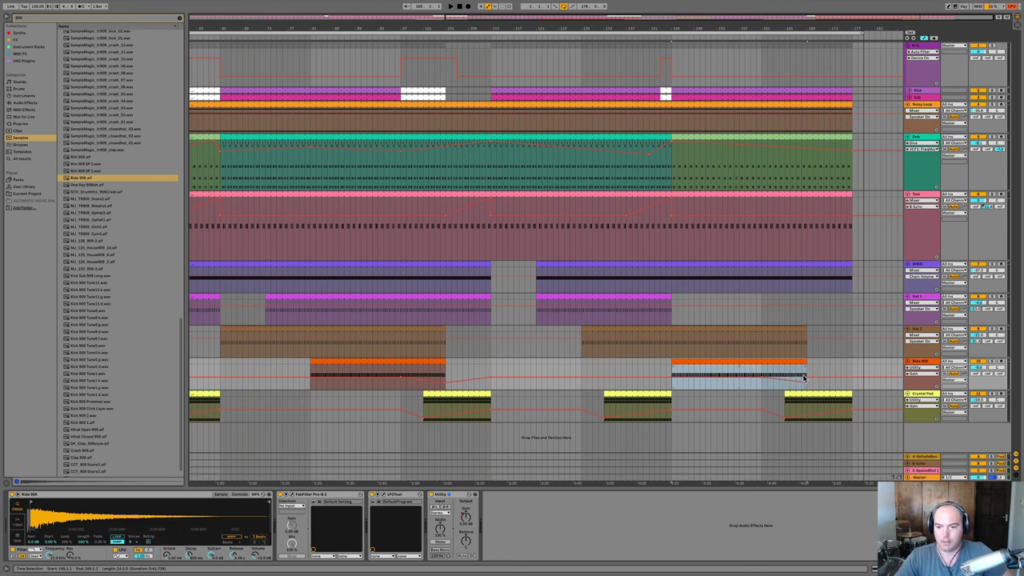
{"action": "left_click", "coordinate": [749, 371]}
{"action": "key", "text": "space"}
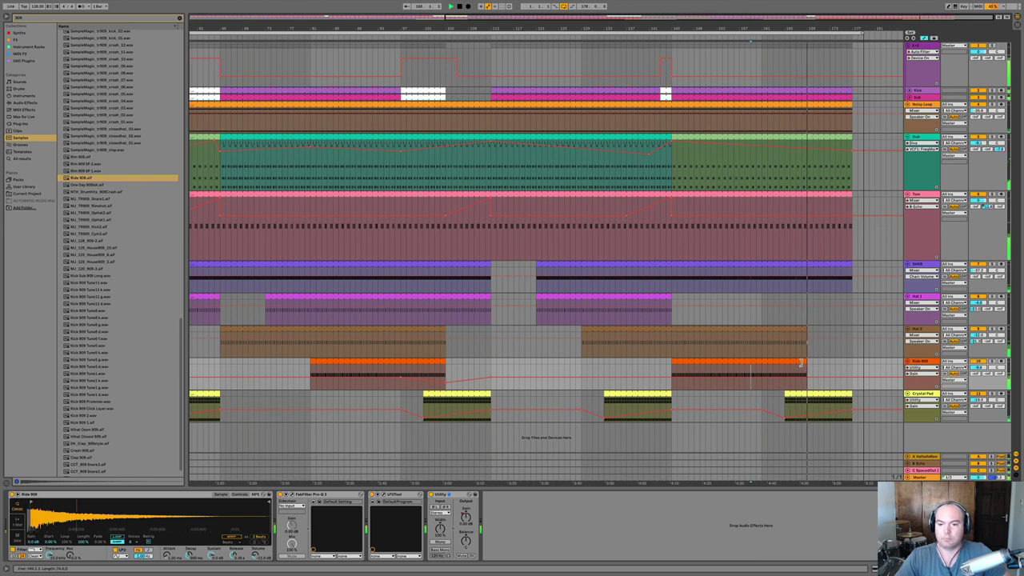
Adjust the length of the copied Ride 909 clip during playback so that it ends at bar 165.
{"action": "left_click_drag", "start_coordinate": [801, 362], "coordinate": [759, 362]}
{"action": "left_click", "coordinate": [739, 371]}
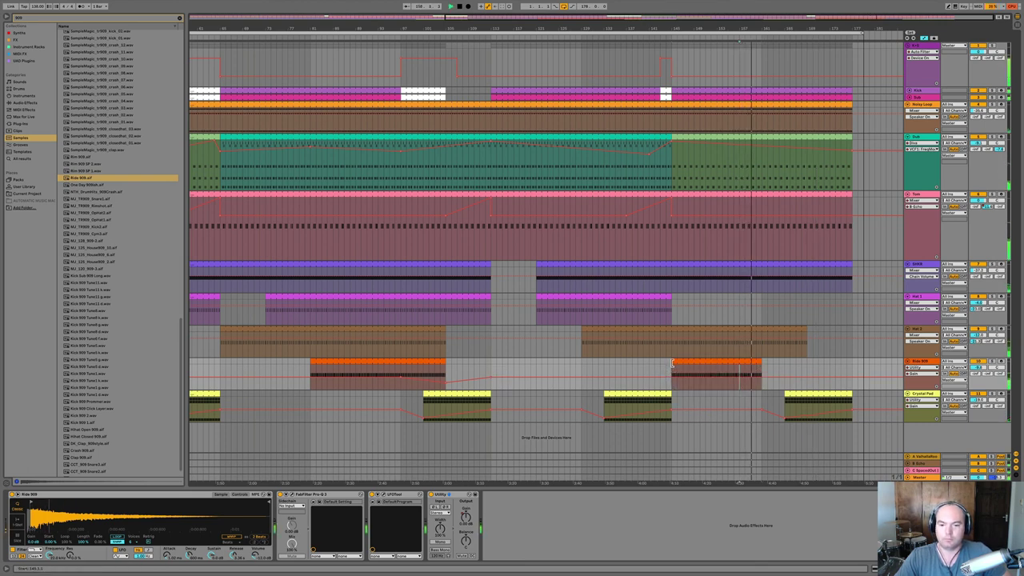
{"action": "left_click_drag", "start_coordinate": [761, 361], "coordinate": [850, 361]}
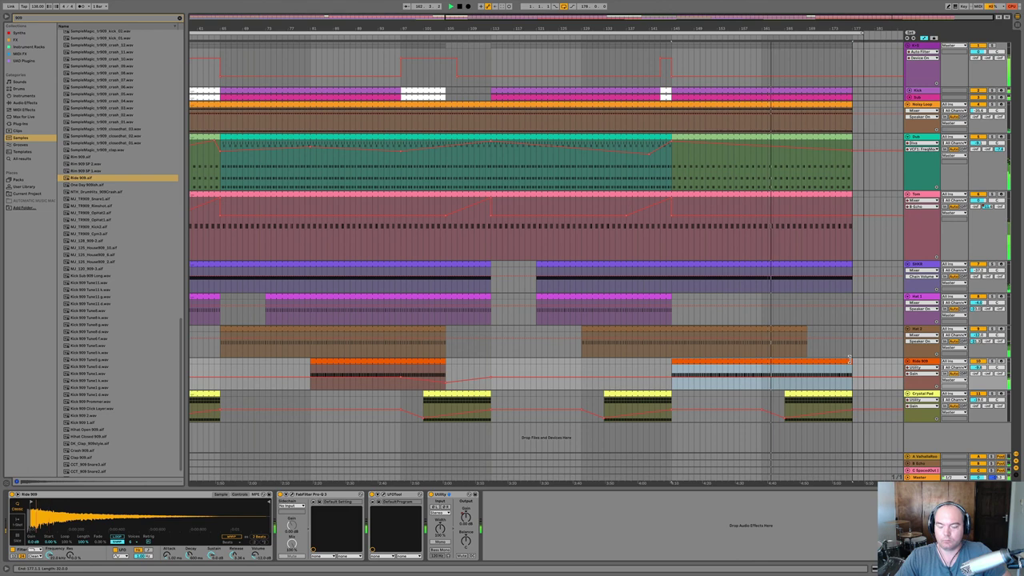
{"action": "left_click_drag", "start_coordinate": [849, 361], "coordinate": [785, 365]}
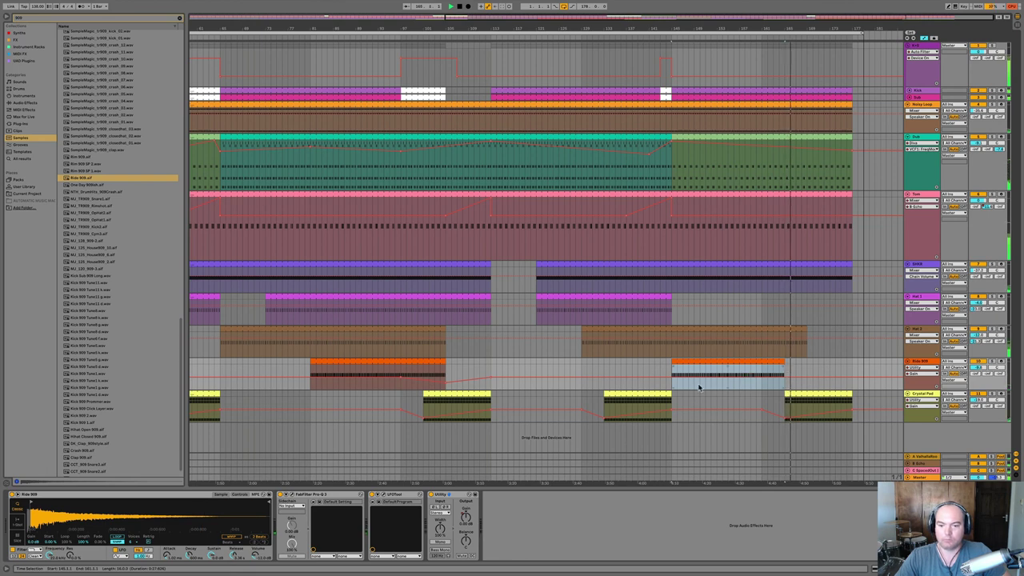
Automate the Ride 909's C-SpacedOut send to rise from -inf dB in the last four bars of the second ride clip.
{"action": "left_click", "coordinate": [672, 385]}
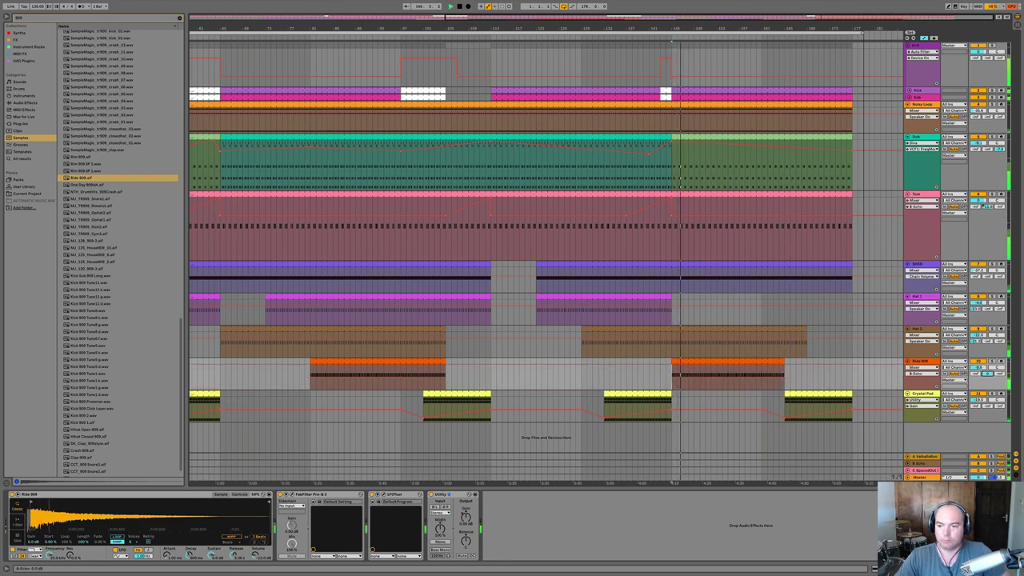
{"action": "left_click", "coordinate": [994, 373]}
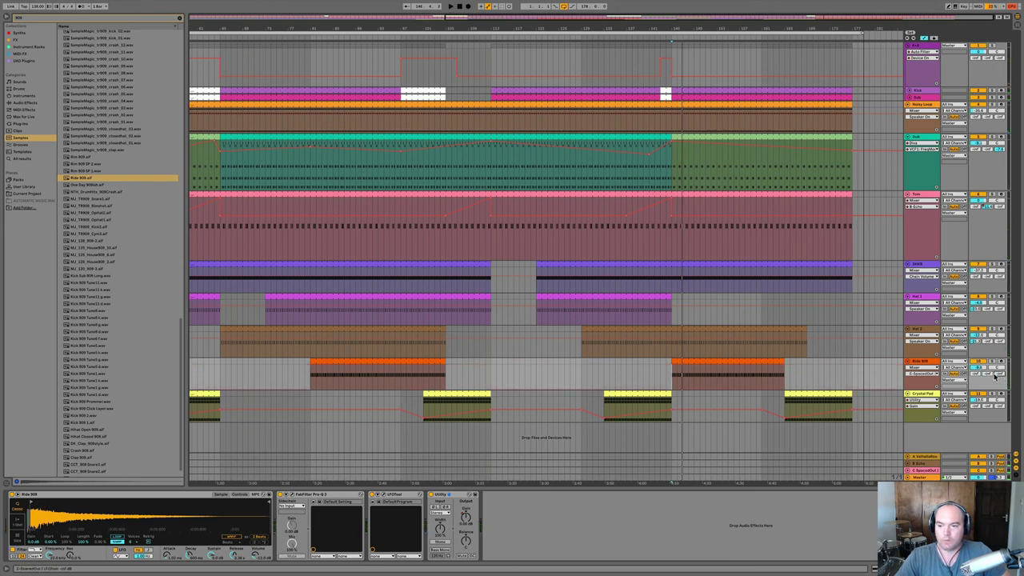
{"action": "left_click", "coordinate": [764, 382]}
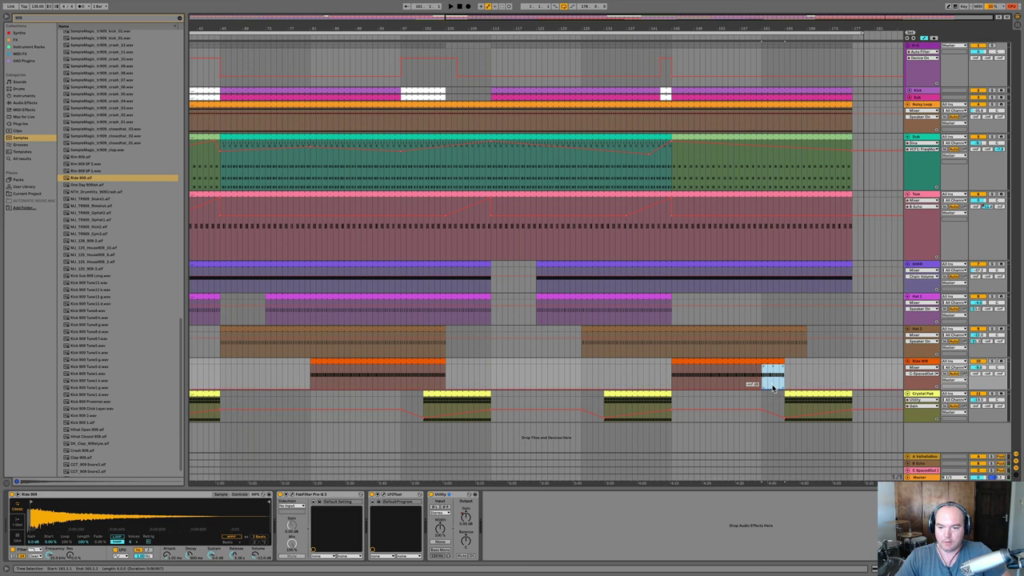
{"action": "left_click", "coordinate": [740, 374]}
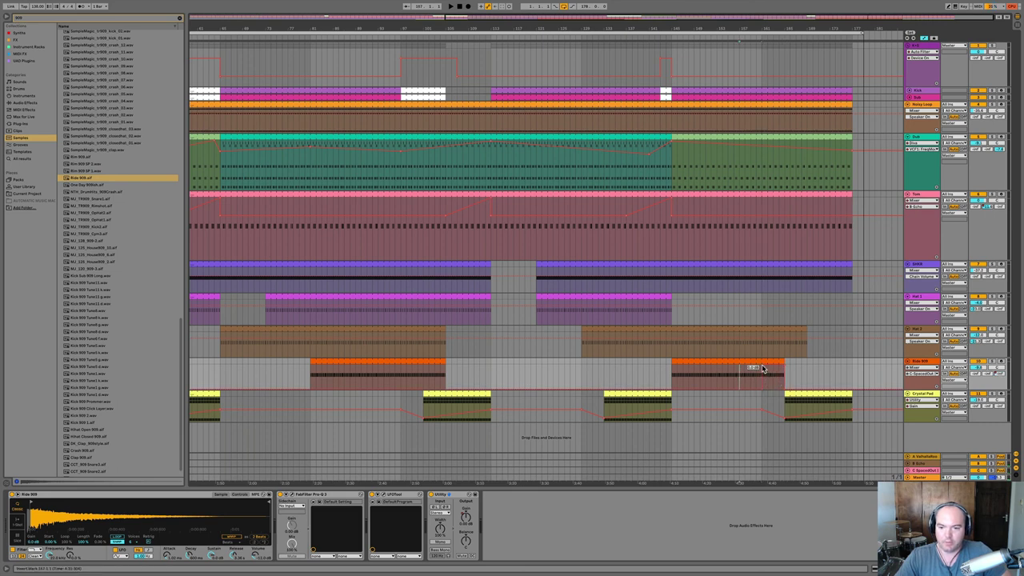
{"action": "key", "text": "space"}
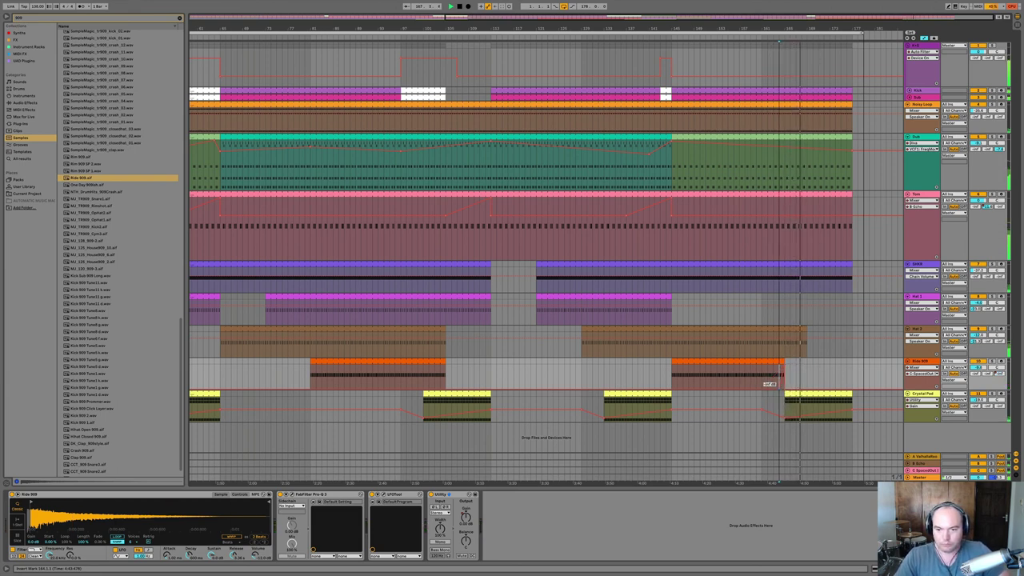
Tighten the SpacedOut send rise to start about bar 163, just before the second ride clip ends, and audition the transition.
{"action": "left_click_drag", "start_coordinate": [780, 391], "coordinate": [780, 374]}
{"action": "left_click", "coordinate": [774, 384]}
{"action": "key", "text": "space"}
{"action": "key", "text": "space"}
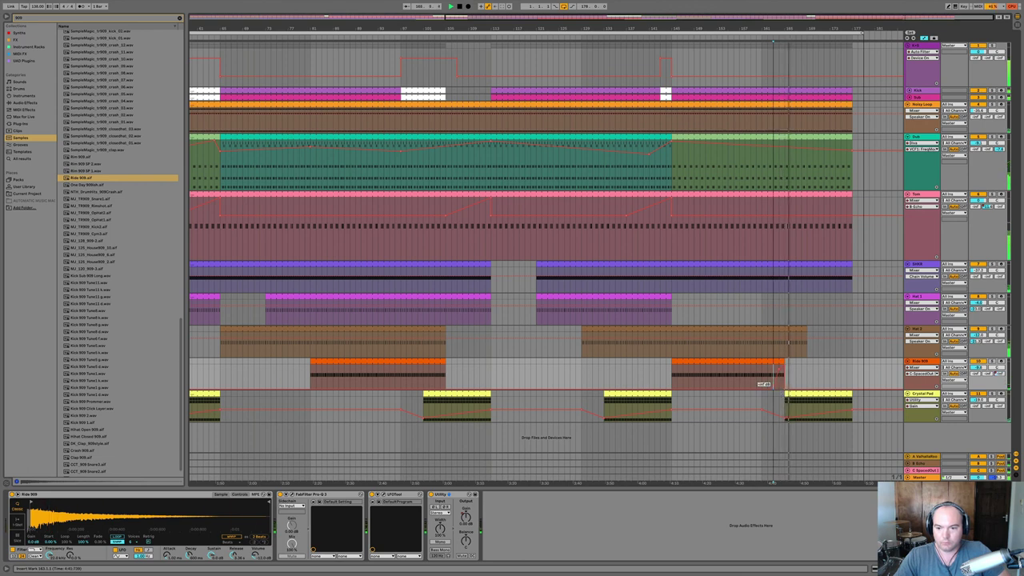
{"action": "key", "text": "space"}
{"action": "key", "text": "space"}
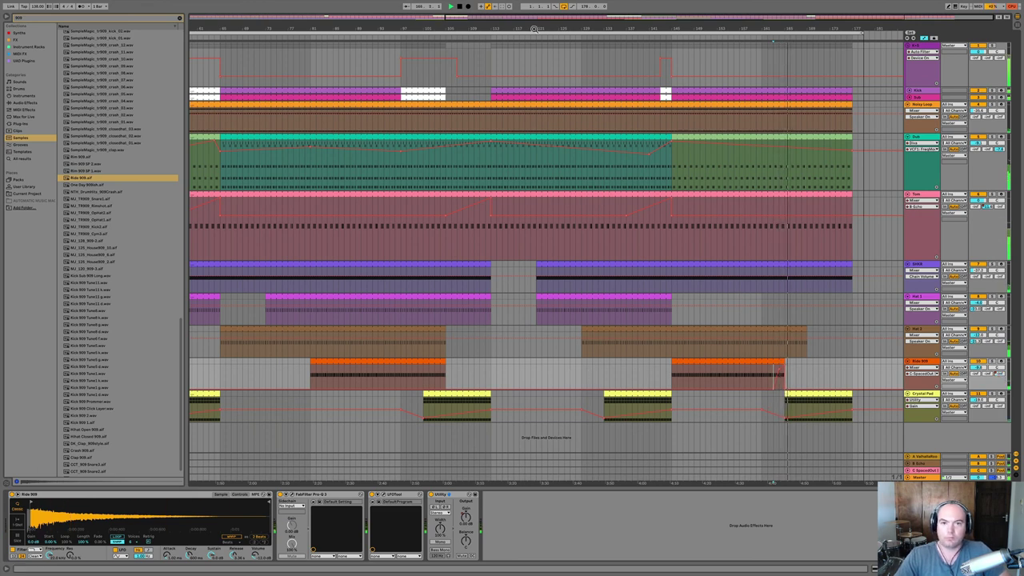
Slightly reduce the height of the kick group track, stop playback and clear the 909 sample search.
{"action": "left_click_drag", "start_coordinate": [534, 29], "coordinate": [651, 24]}
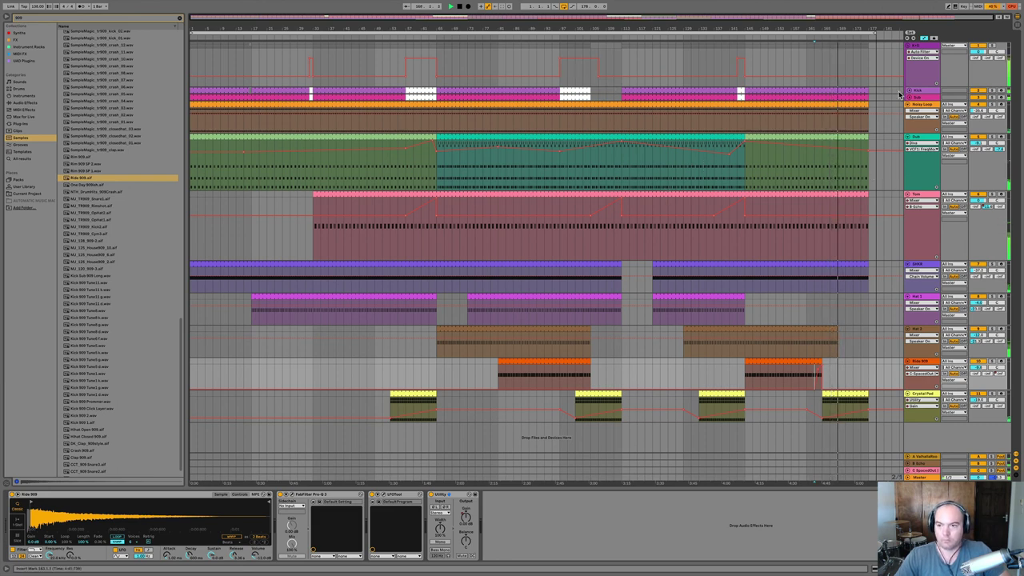
{"action": "left_click_drag", "start_coordinate": [919, 86], "coordinate": [918, 79]}
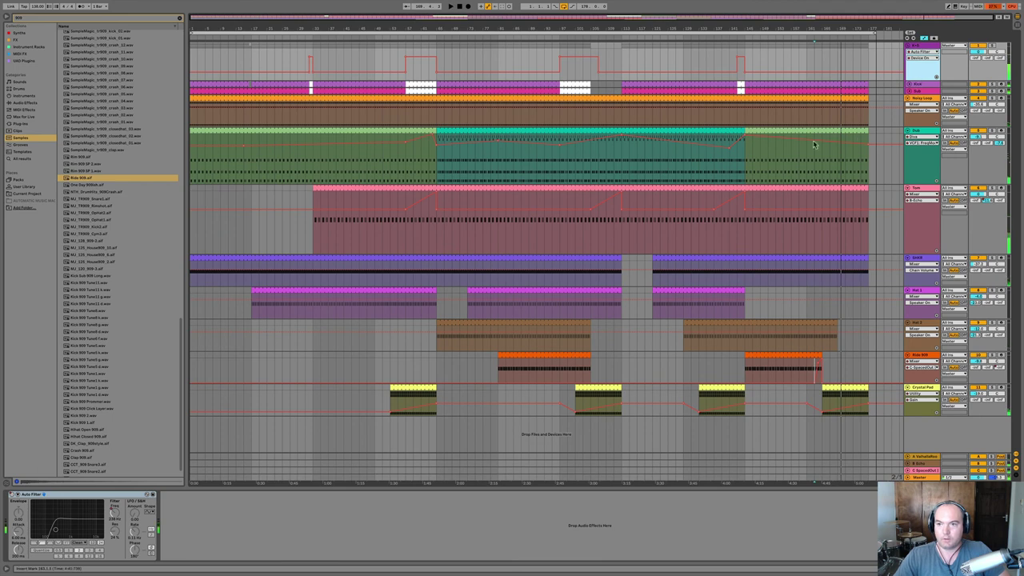
{"action": "key", "text": "space"}
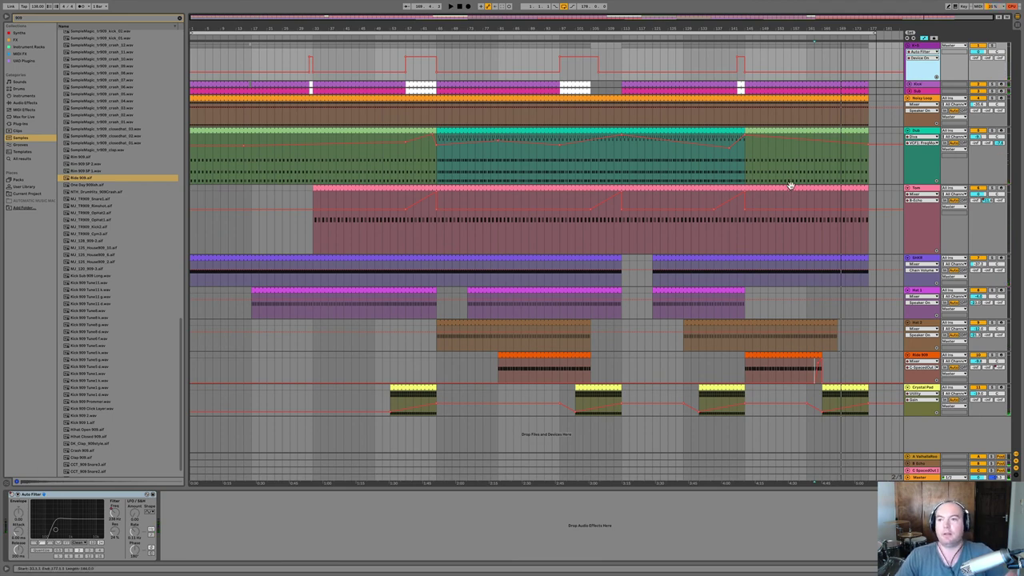
{"action": "left_click", "coordinate": [917, 46]}
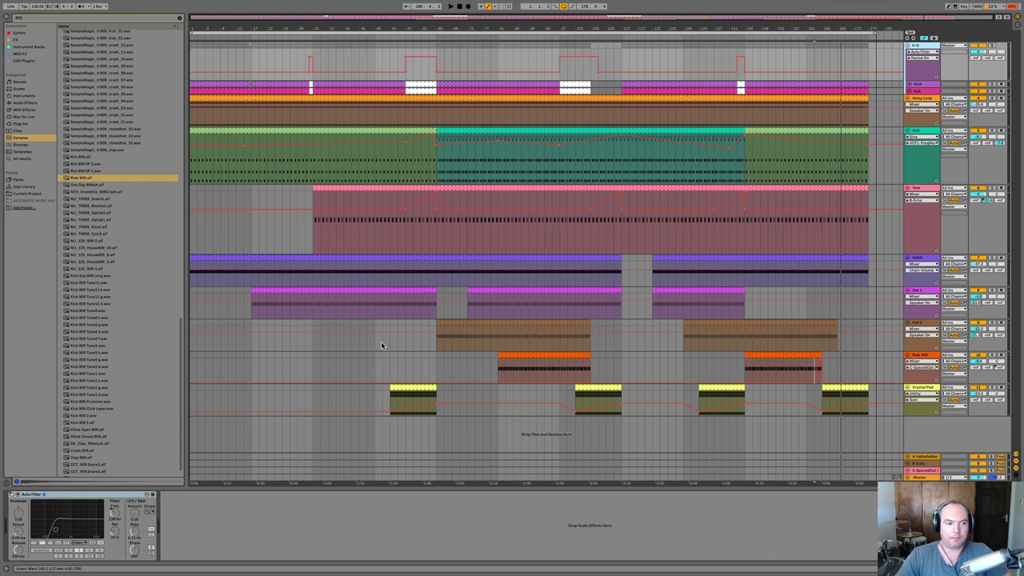
{"action": "left_click", "coordinate": [180, 18]}
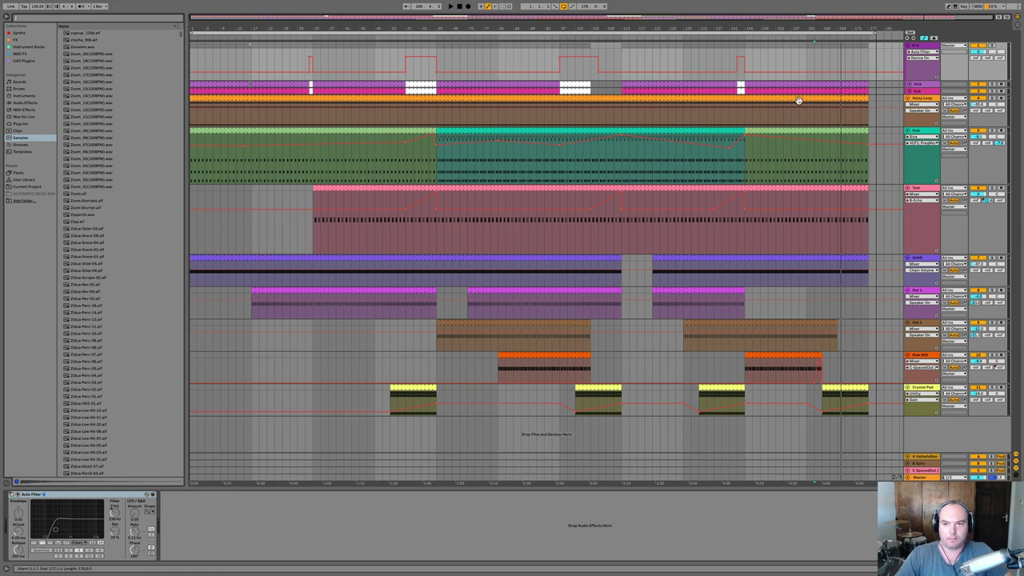
Export the Master from 1.1.1 for 178 bars as a 320 kbps MP3 named High Share.mp3 in the 2. Splurge folder.
{"action": "left_click", "coordinate": [802, 33]}
{"action": "key", "text": "ctrl+shift+r"}
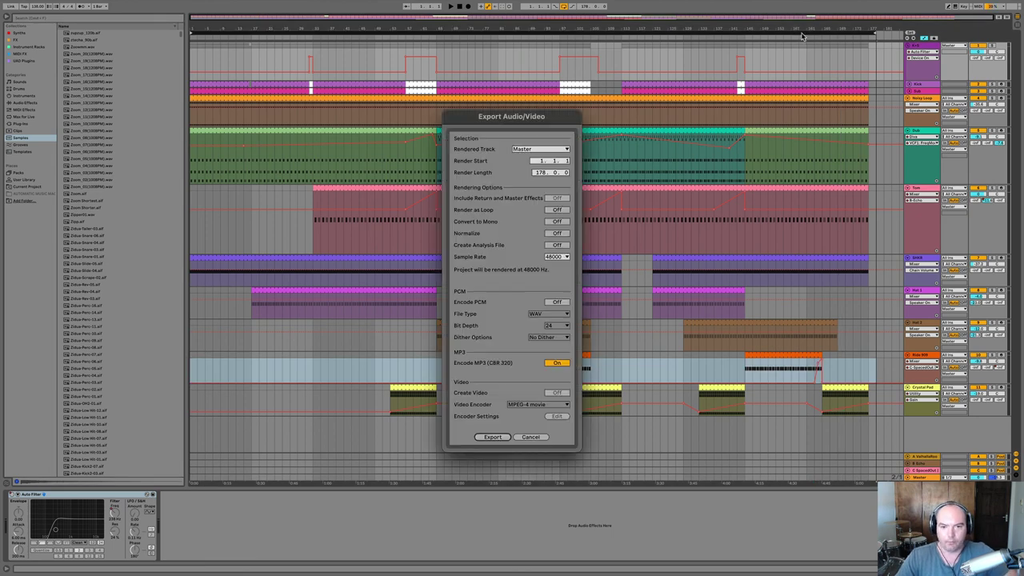
{"action": "left_click", "coordinate": [491, 437]}
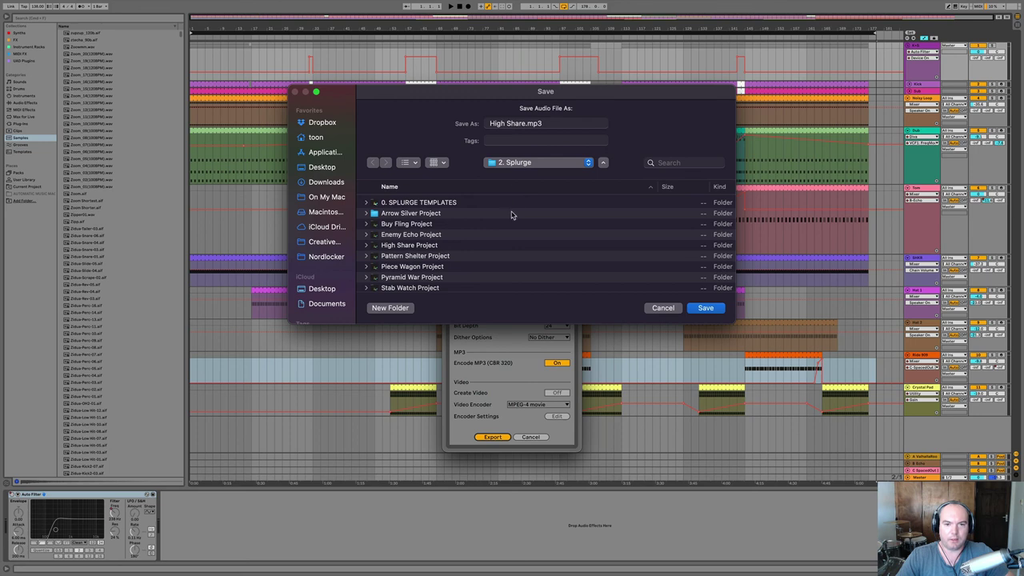
{"action": "key", "text": "Return"}
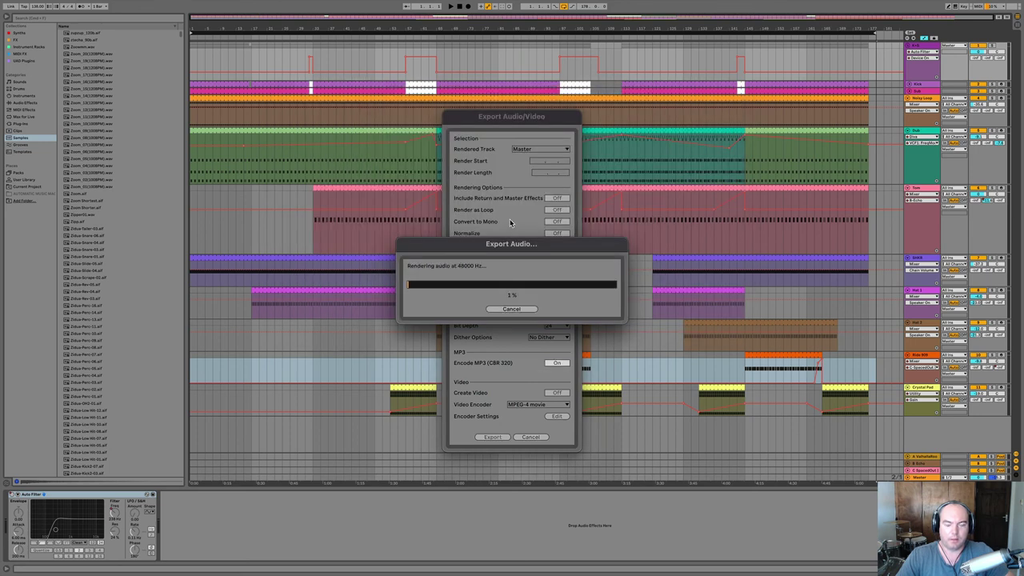